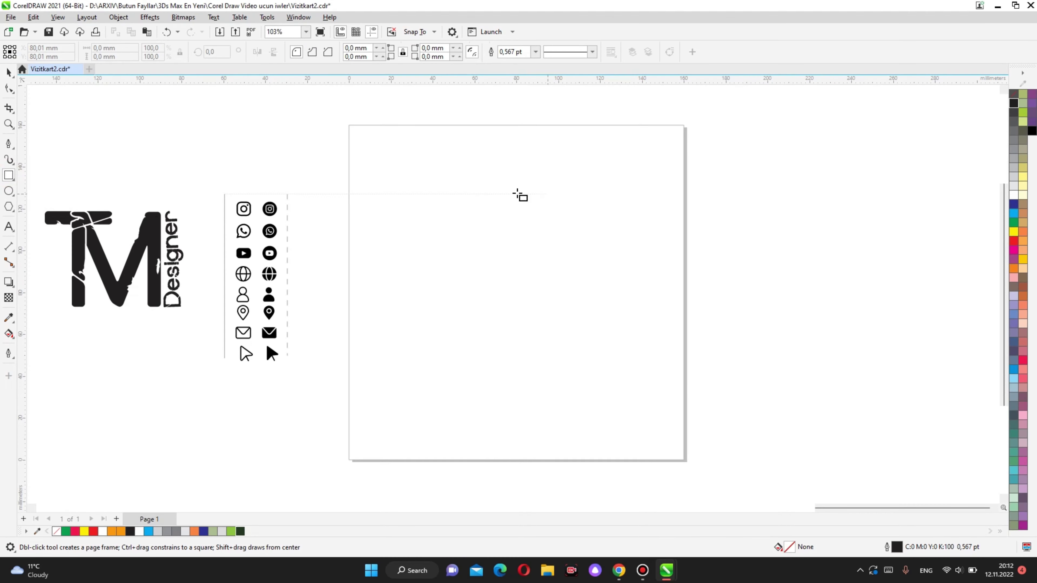
# Draw a rectangle on the page and size it 84 × 58 mm.
pyautogui.moveTo(416, 171); pyautogui.dragTo(625, 284)
pyautogui.moveTo(128, 47); pyautogui.dragTo(88, 48)
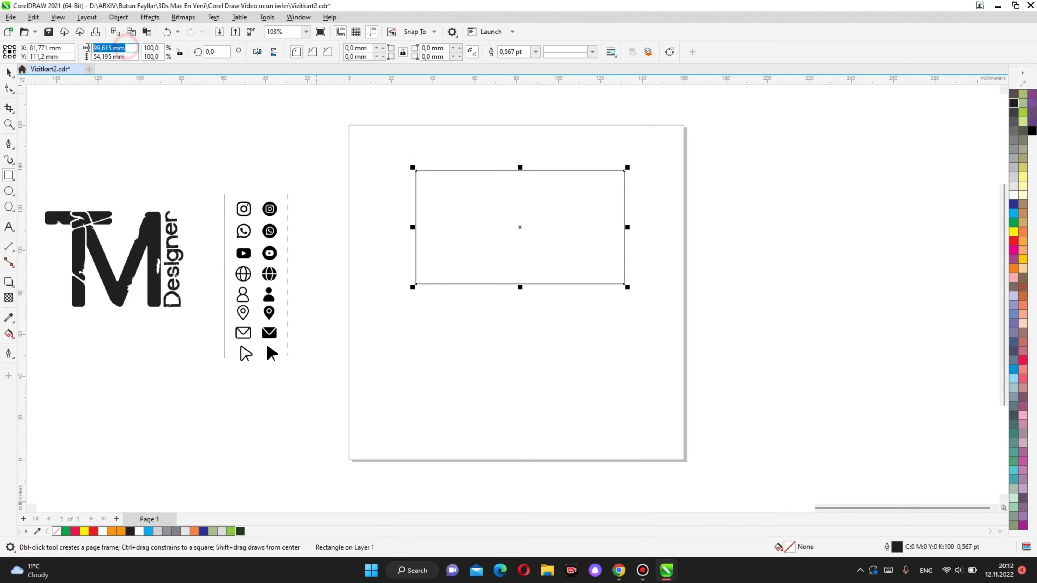
pyautogui.write('84')
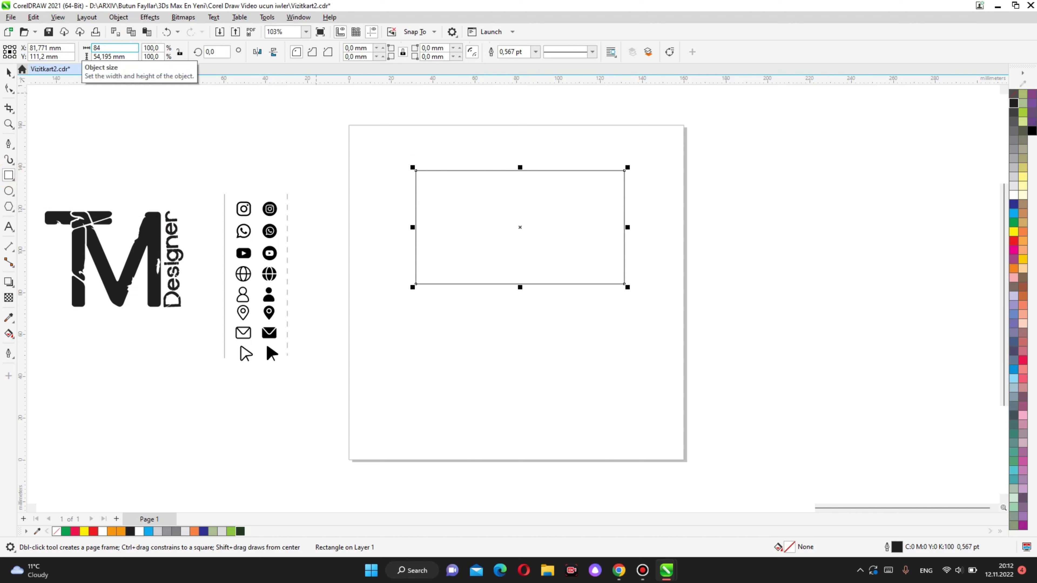
pyautogui.press('Tab')
pyautogui.write('58')
pyautogui.press('Return')
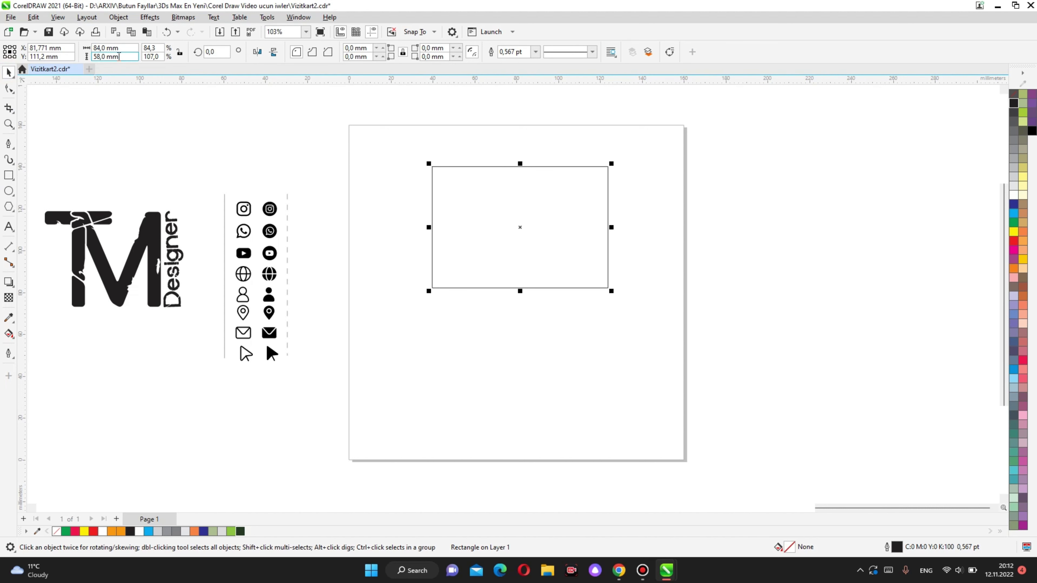
# Change the rectangle's width to 94 mm and reselect it.
pyautogui.doubleClick(122, 48)
pyautogui.write('94')
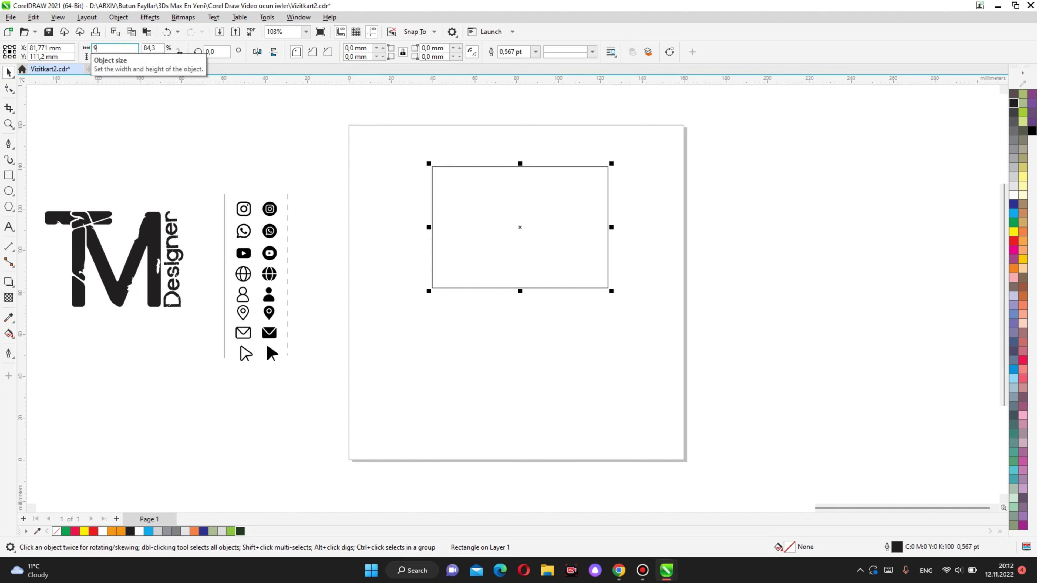
pyautogui.press('Return')
pyautogui.click(556, 287)
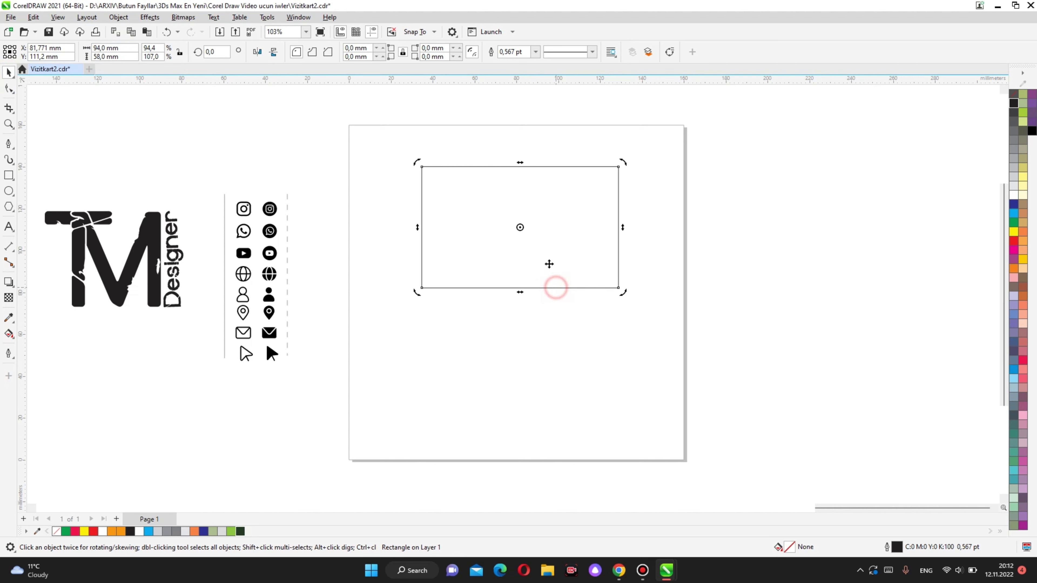
pyautogui.click(543, 355)
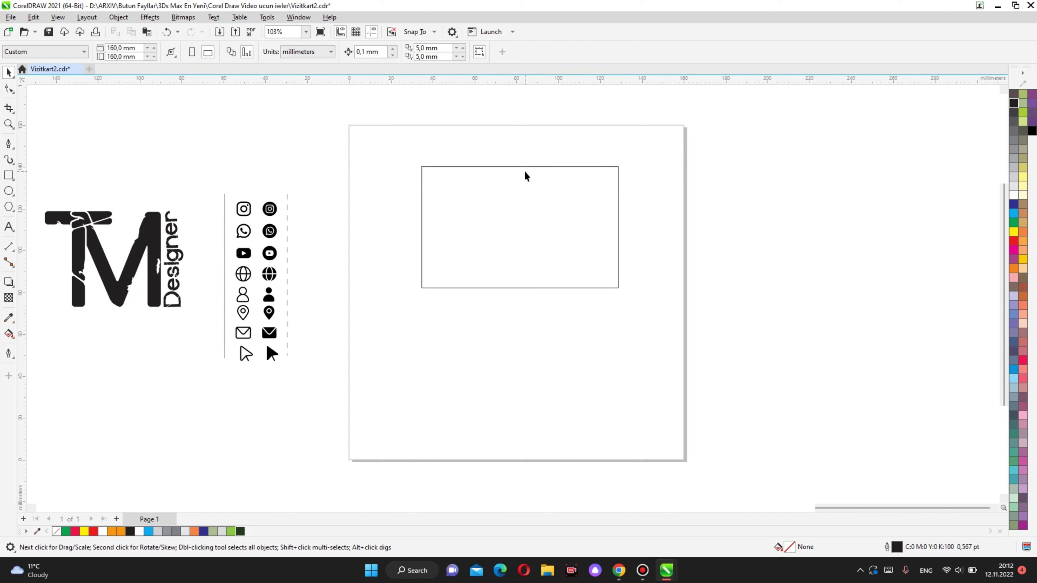
pyautogui.click(578, 181)
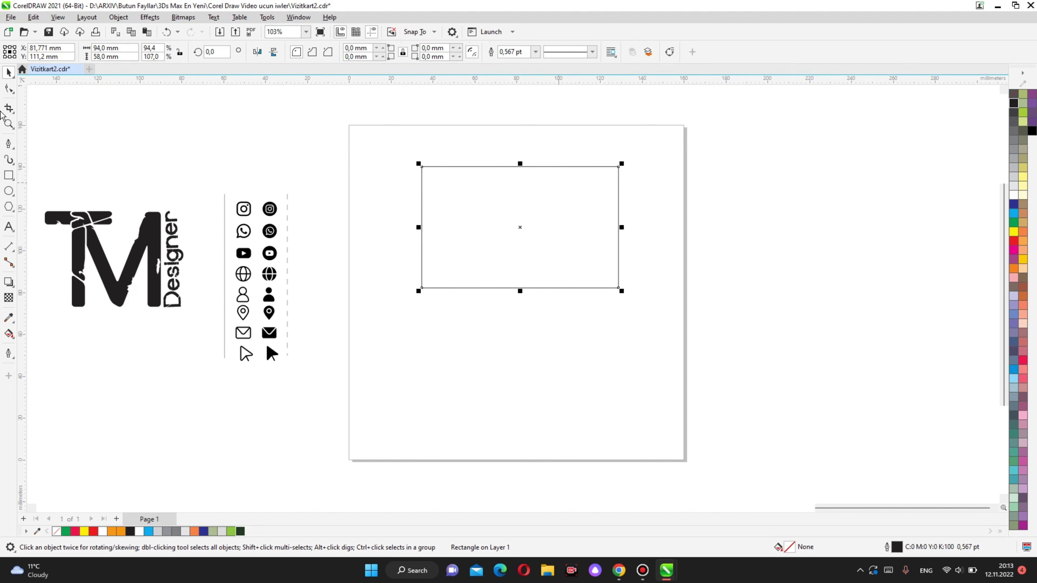
# Give the 94 × 58 mm card rectangle a 5 mm corner radius on every corner.
pyautogui.click(8, 91)
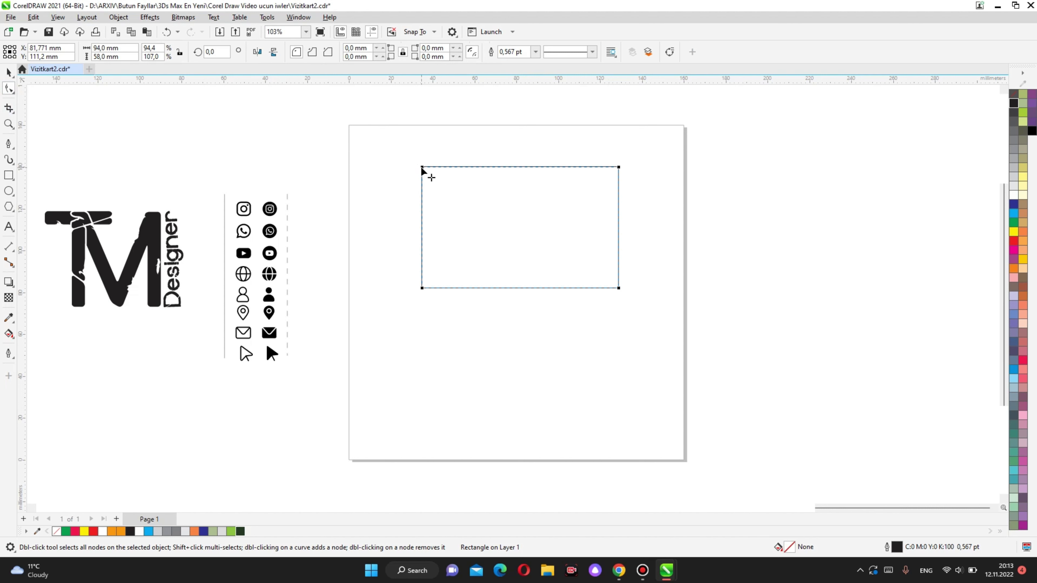
pyautogui.moveTo(422, 168); pyautogui.dragTo(433, 157)
pyautogui.write('5')
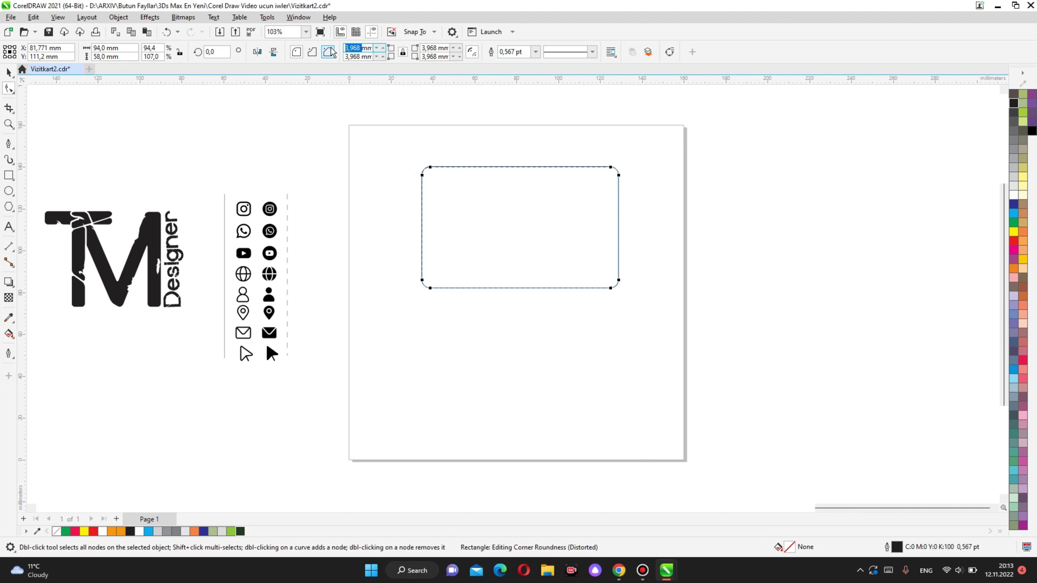
pyautogui.press('Return')
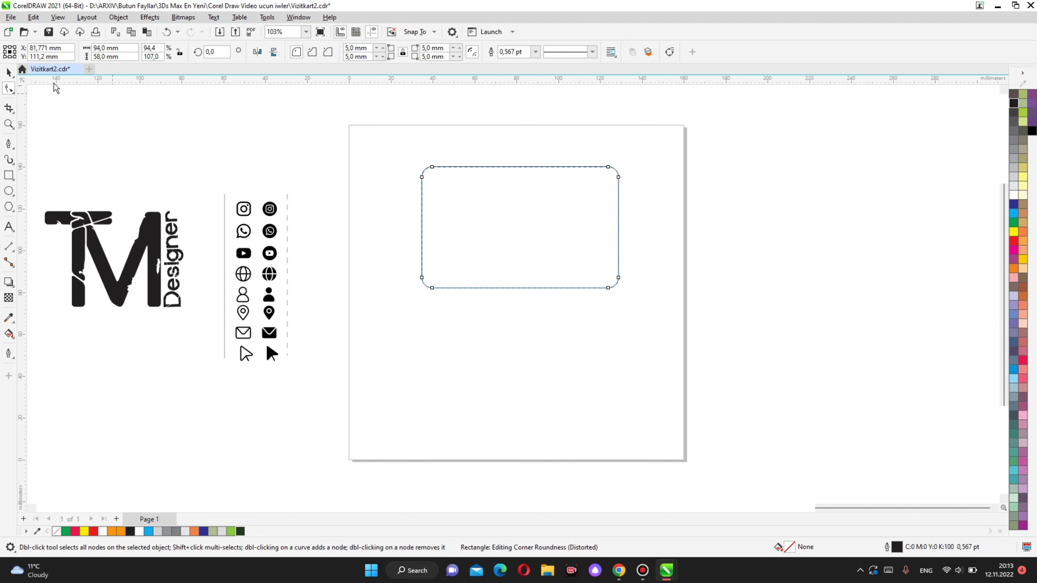
pyautogui.click(8, 71)
pyautogui.click(530, 353)
pyautogui.click(514, 220)
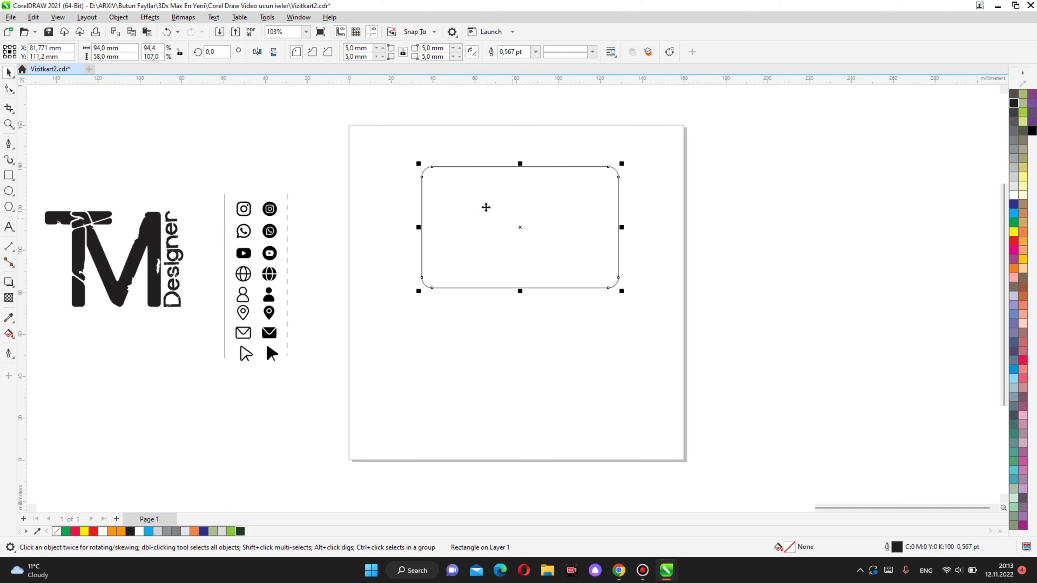
pyautogui.click(528, 352)
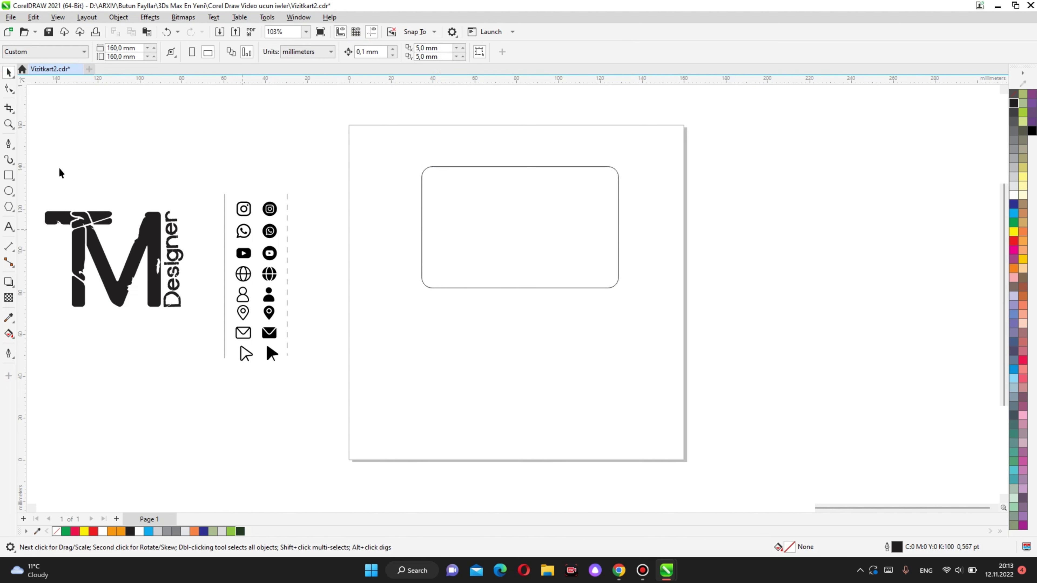
pyautogui.click(8, 143)
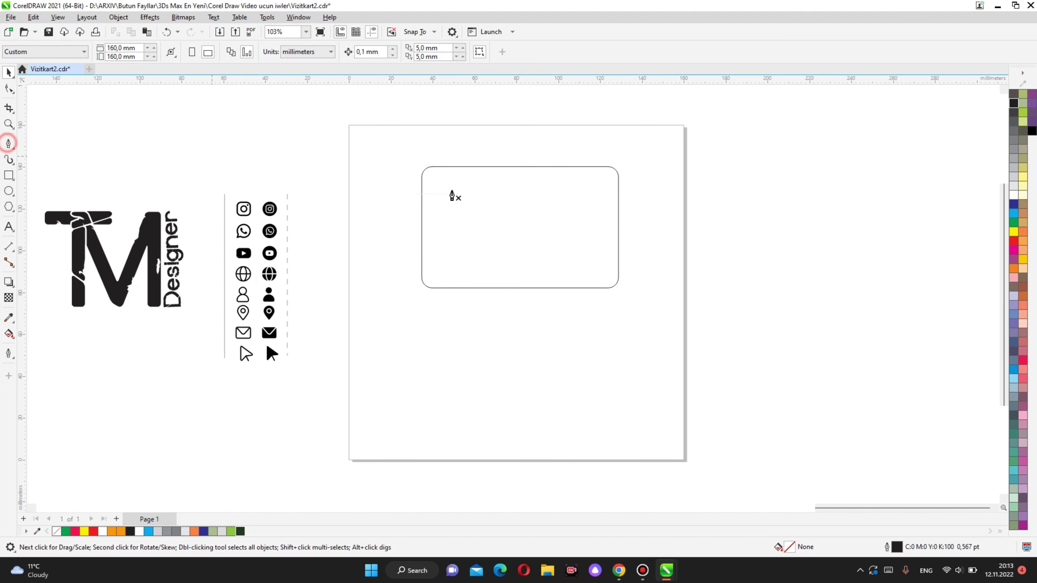
# Start a curved panel path across the rectangle, then discard that first attempt.
pyautogui.click(473, 155)
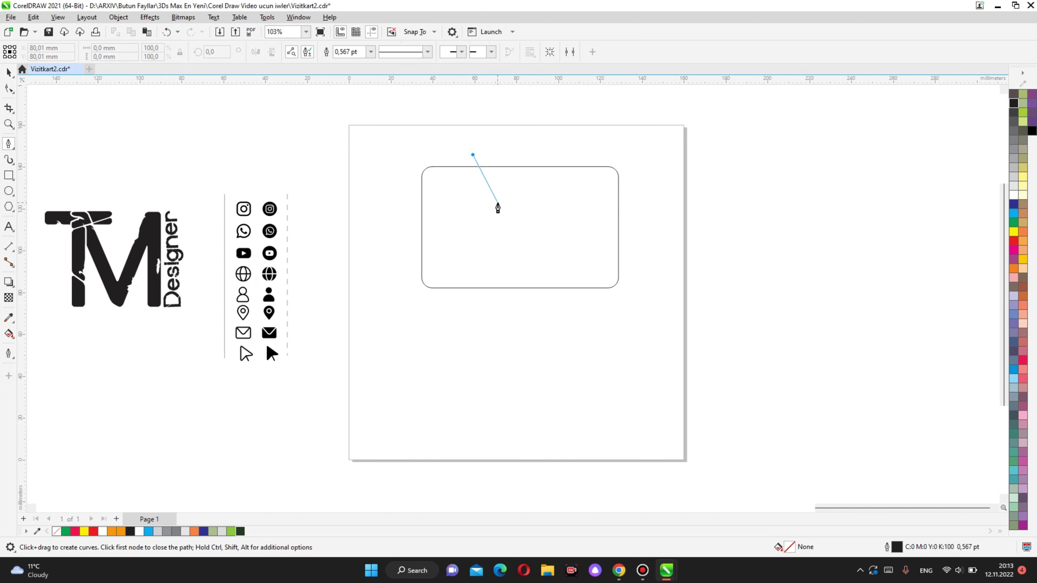
pyautogui.moveTo(502, 204); pyautogui.dragTo(491, 241)
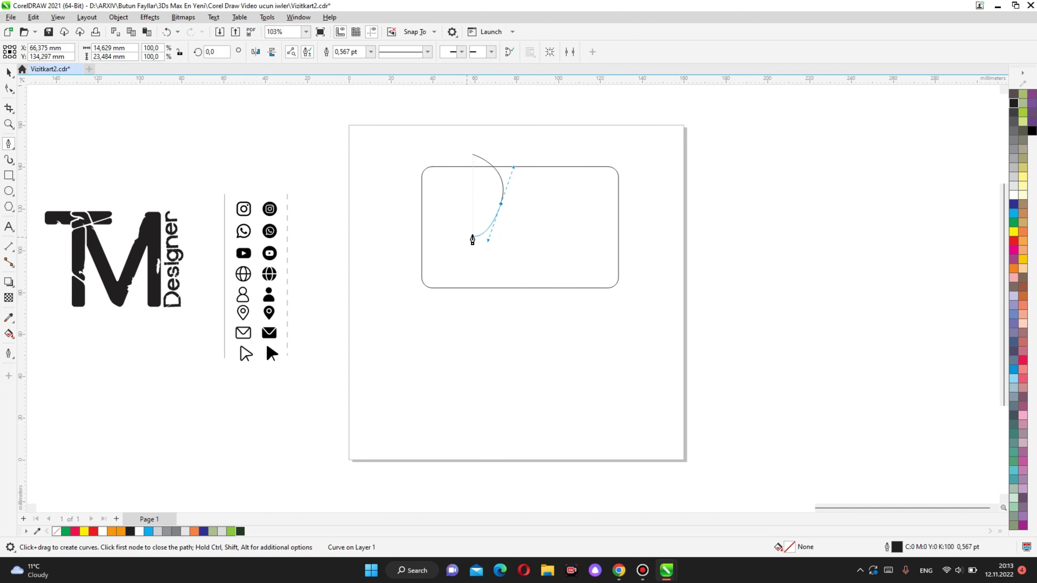
pyautogui.moveTo(474, 248)
pyautogui.mouseDown()
pyautogui.moveTo(452, 288)
pyautogui.moveTo(467, 310)
pyautogui.moveTo(542, 232)
pyautogui.mouseUp()
pyautogui.hotkey('ctrl', 'z')
pyautogui.press('Escape')
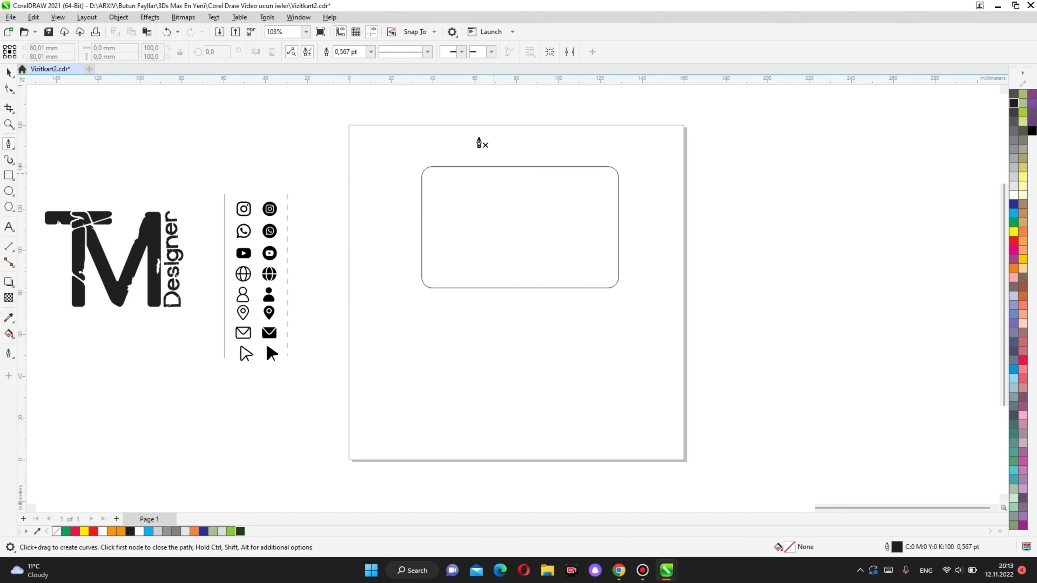
# Redraw the panel with an S-curved right edge, lower-left and top-left corners, closed at start.
pyautogui.click(479, 159)
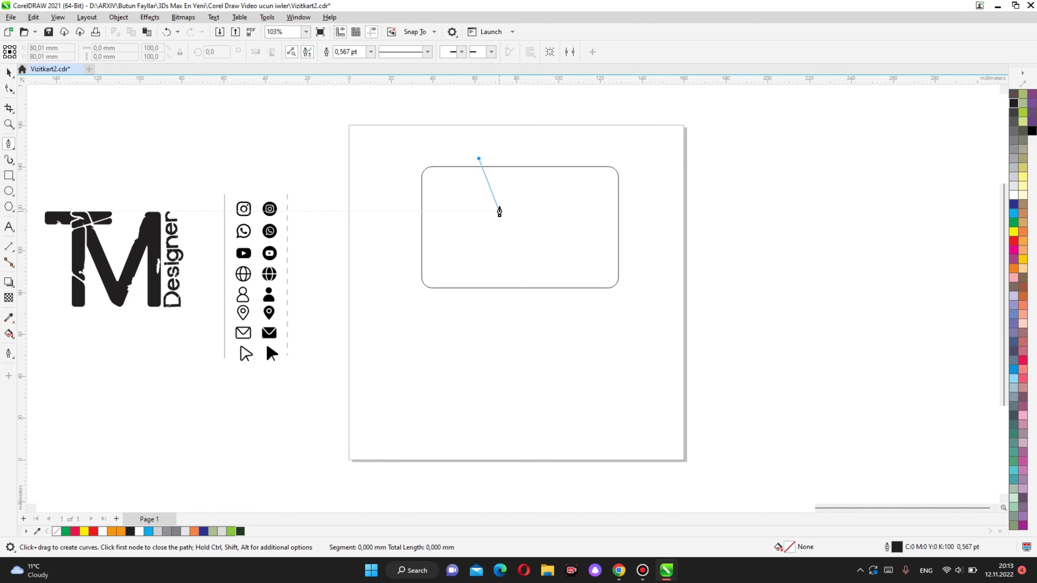
pyautogui.moveTo(499, 212); pyautogui.dragTo(490, 247)
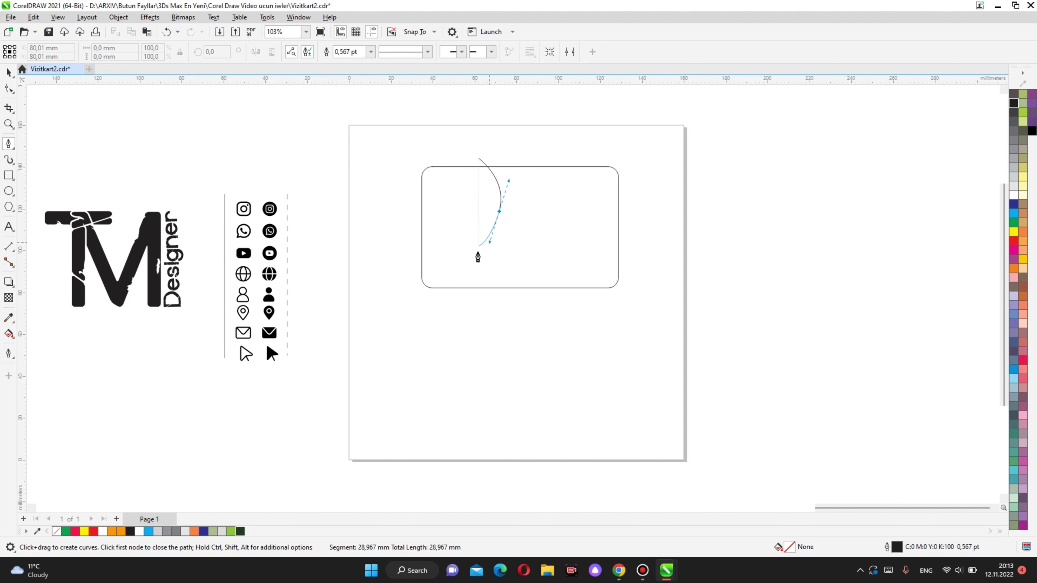
pyautogui.moveTo(466, 269); pyautogui.dragTo(464, 311)
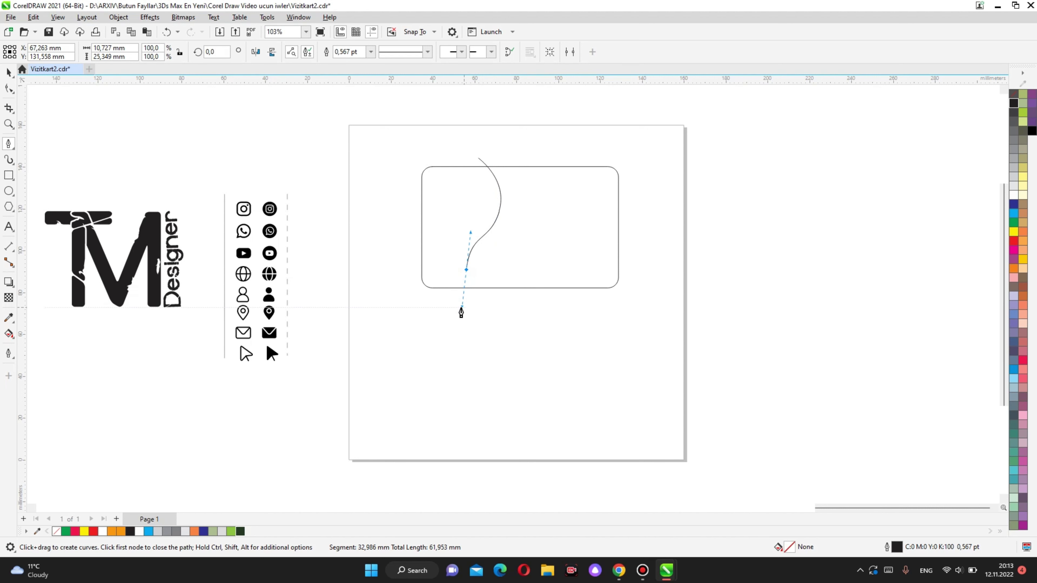
pyautogui.moveTo(461, 310); pyautogui.dragTo(460, 312)
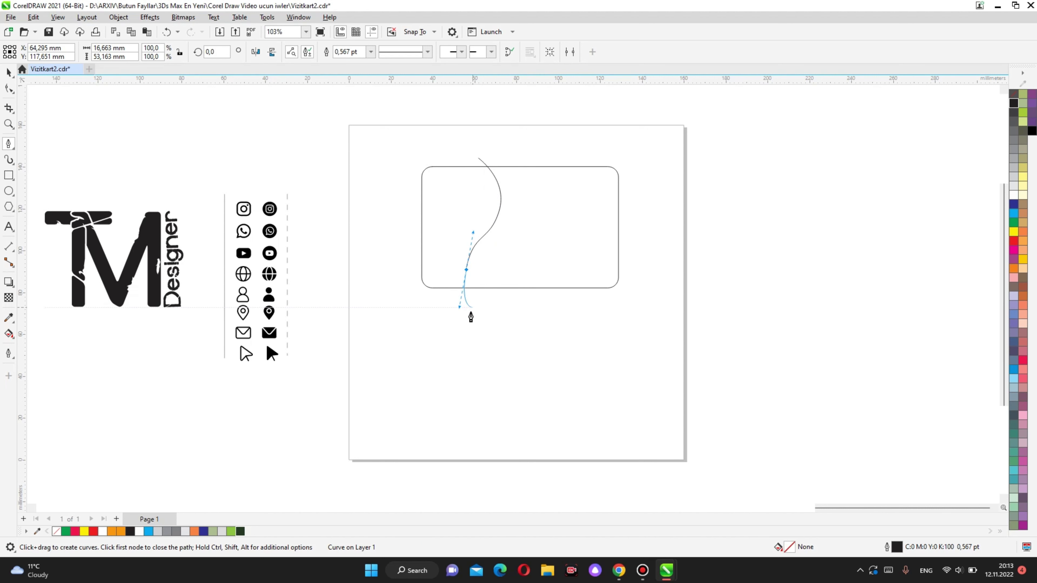
pyautogui.click(469, 316)
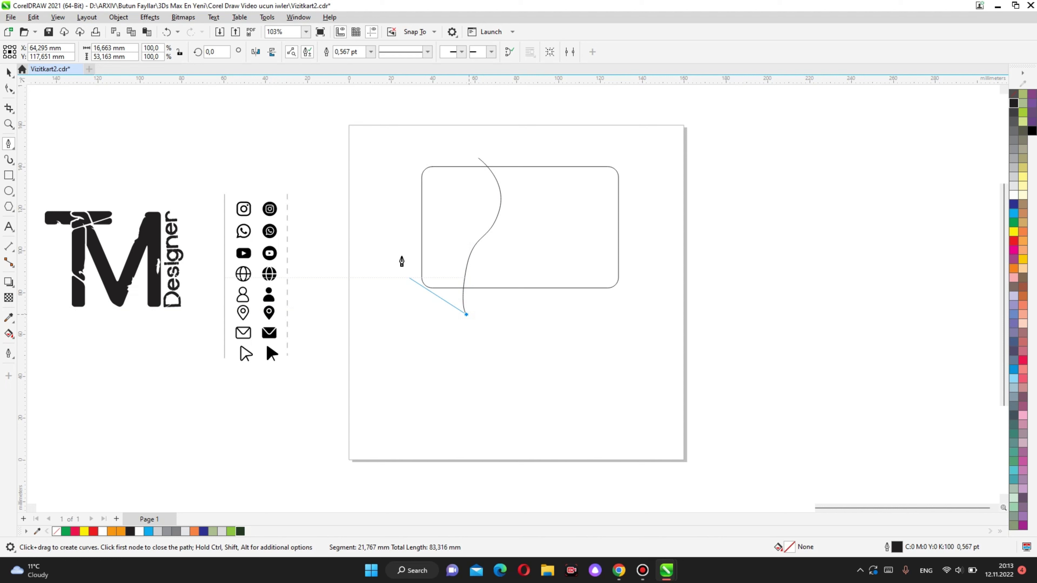
pyautogui.click(390, 291)
pyautogui.click(395, 158)
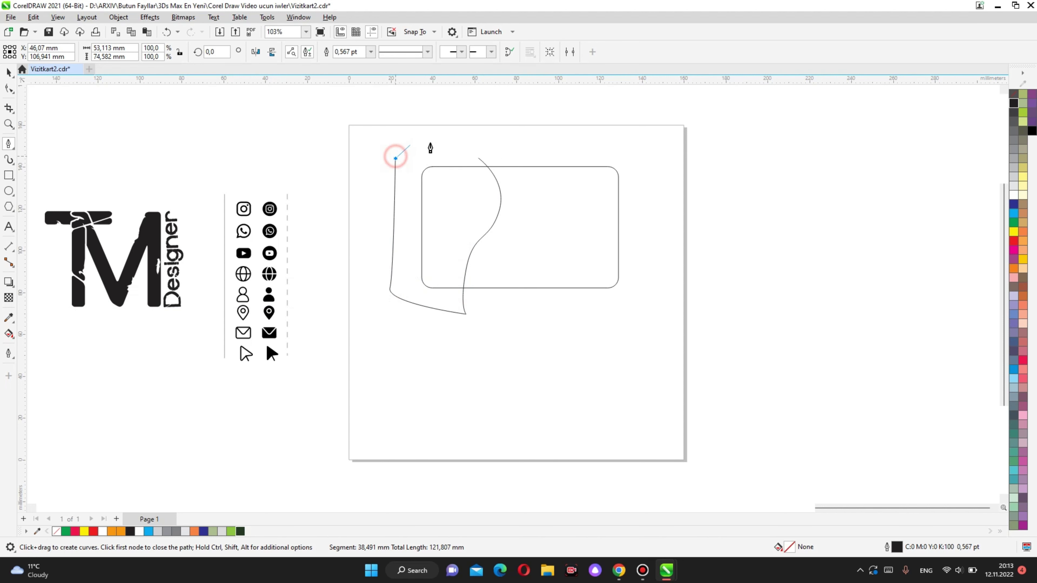
pyautogui.click(478, 158)
pyautogui.click(9, 88)
# Adjust the edge's nodes, segment and control handle so the S-curve flows smoothly.
pyautogui.scroll(2, 482, 243)
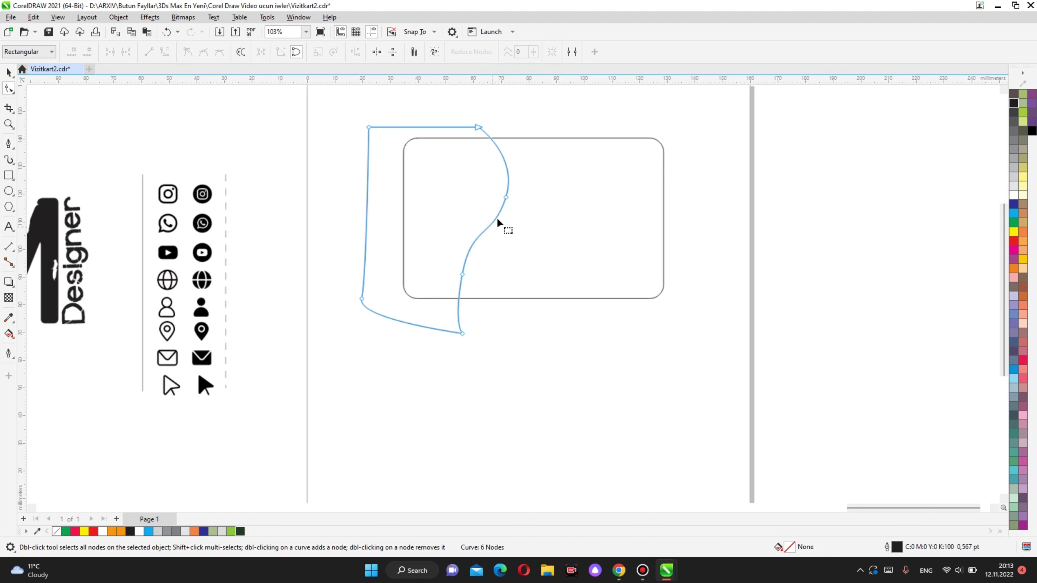
pyautogui.scroll(1, 519, 196)
pyautogui.click(507, 195)
pyautogui.moveTo(508, 196); pyautogui.dragTo(510, 185)
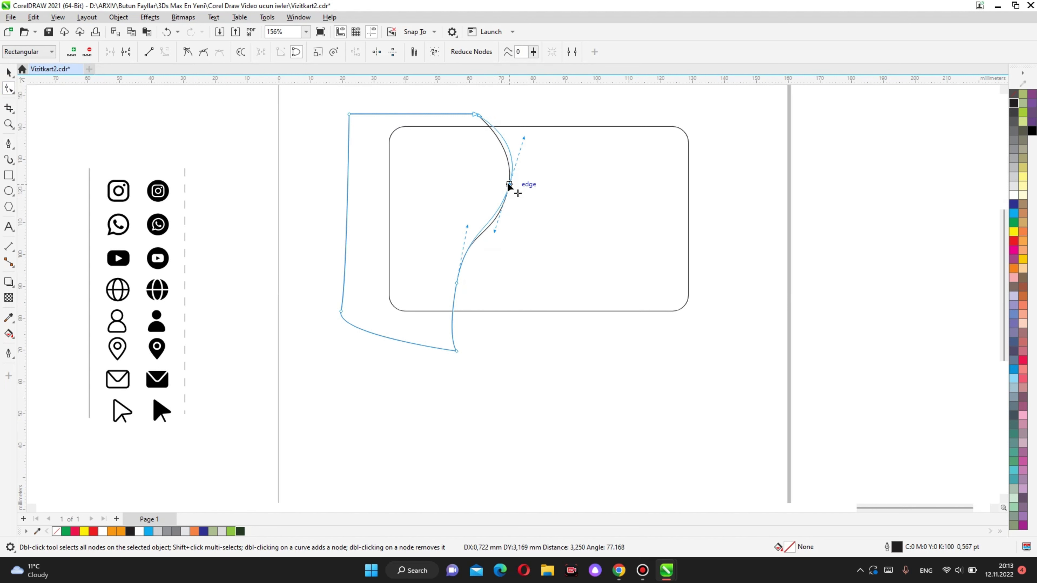
pyautogui.moveTo(467, 231)
pyautogui.mouseDown()
pyautogui.moveTo(452, 232)
pyautogui.moveTo(459, 254)
pyautogui.moveTo(441, 310)
pyautogui.mouseUp()
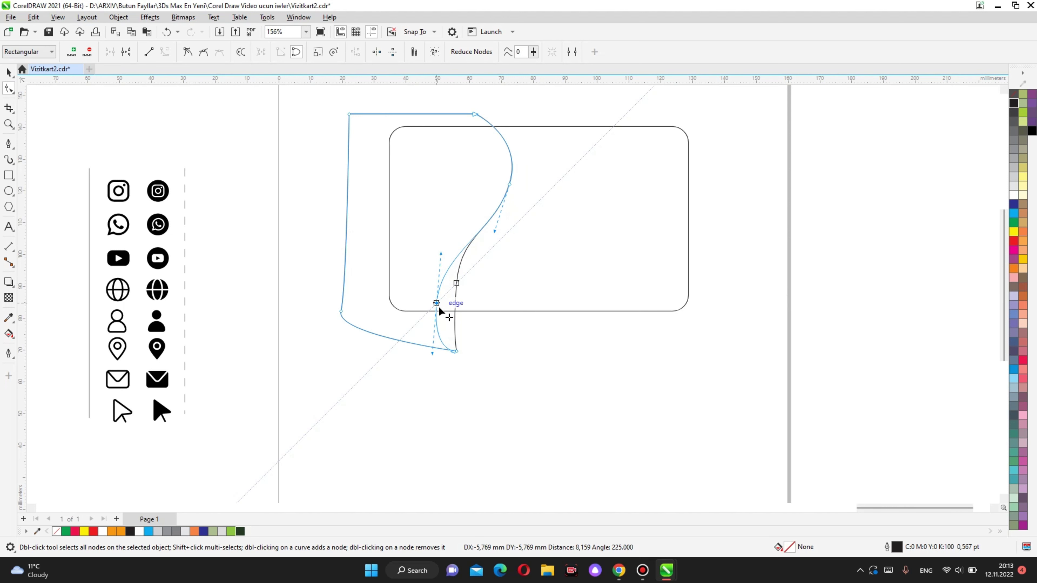
pyautogui.scroll(-1, 500, 265)
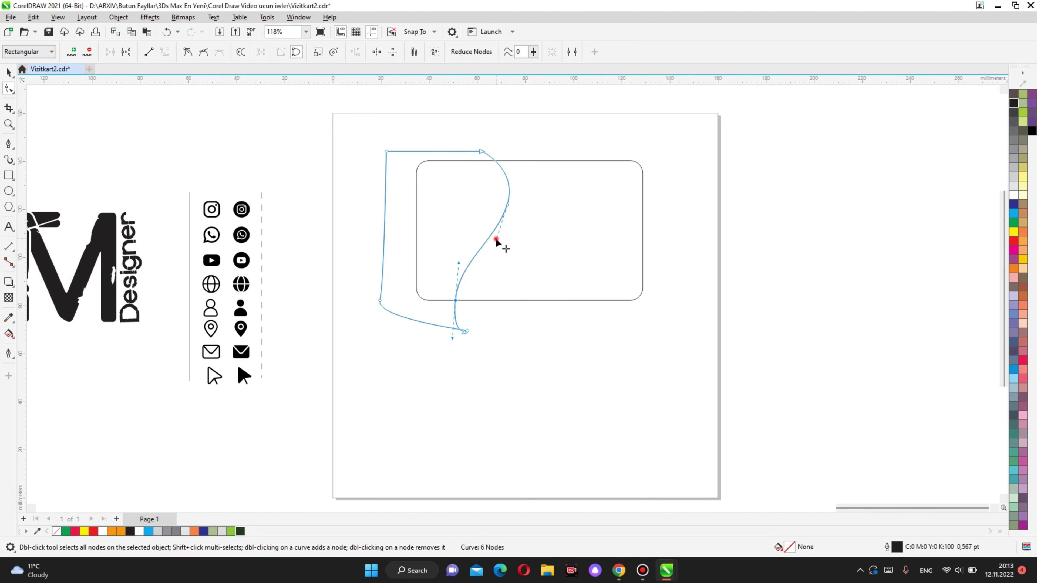
pyautogui.moveTo(495, 240); pyautogui.dragTo(506, 245)
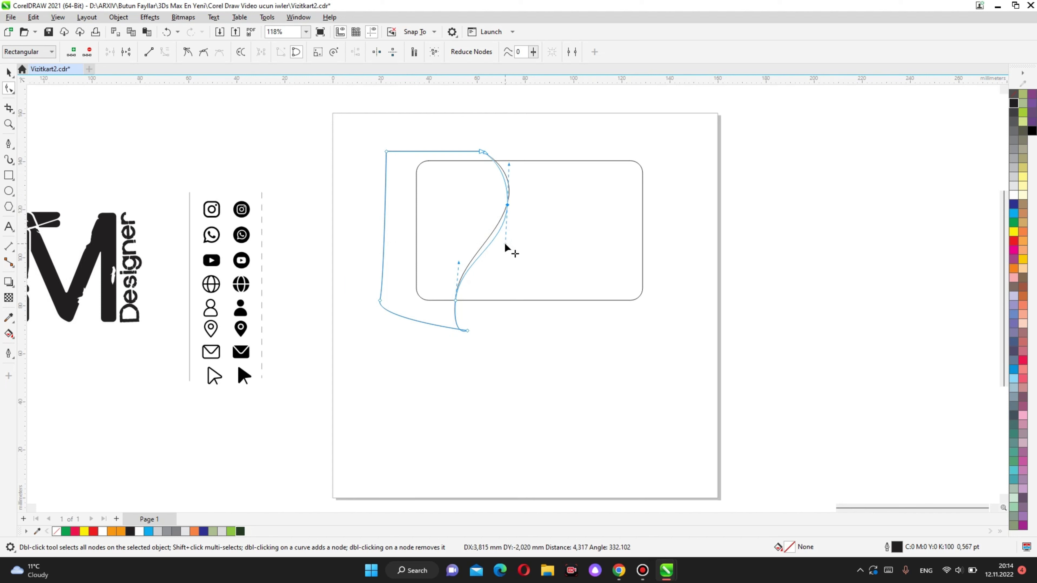
pyautogui.moveTo(510, 167); pyautogui.dragTo(513, 174)
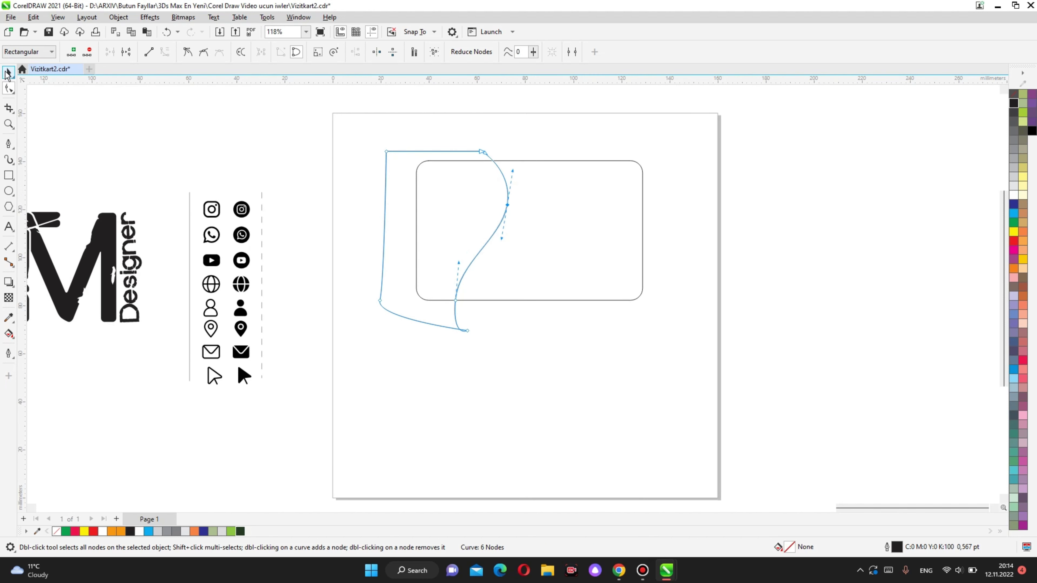
pyautogui.click(9, 73)
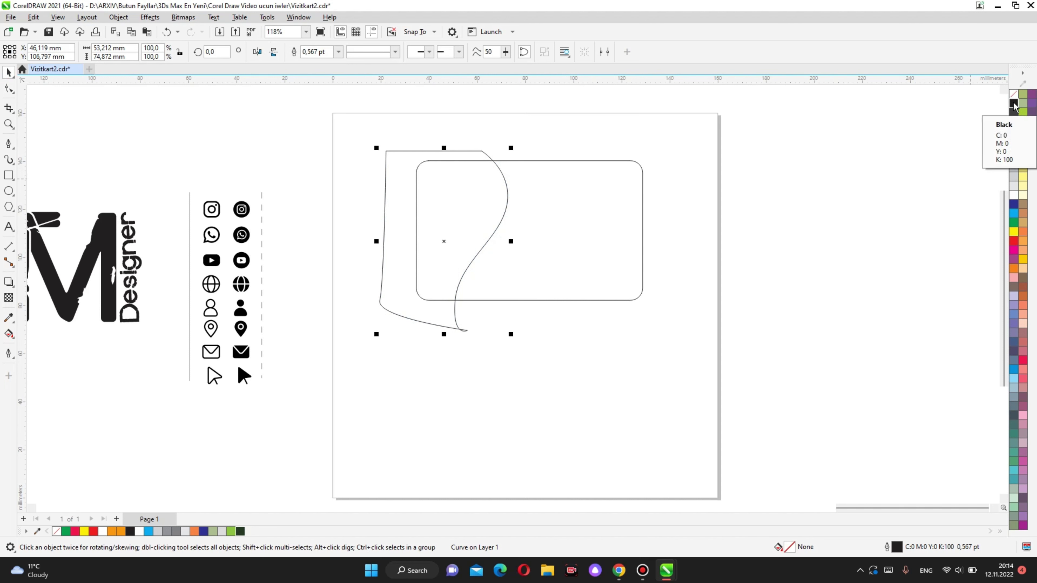
# Fill the rounded card rectangle with black.
pyautogui.click(720, 209)
pyautogui.click(628, 176)
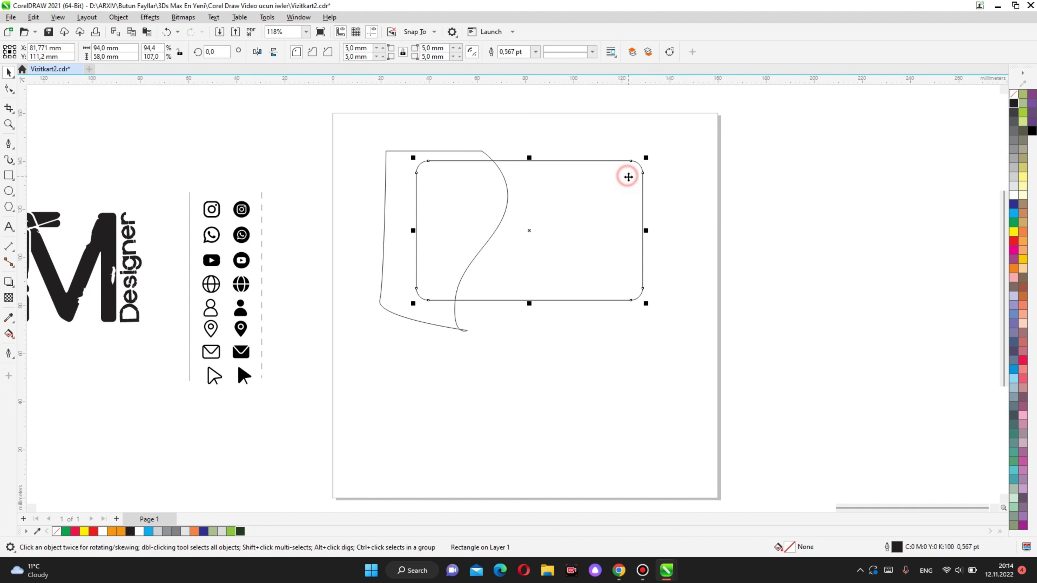
pyautogui.click(1014, 103)
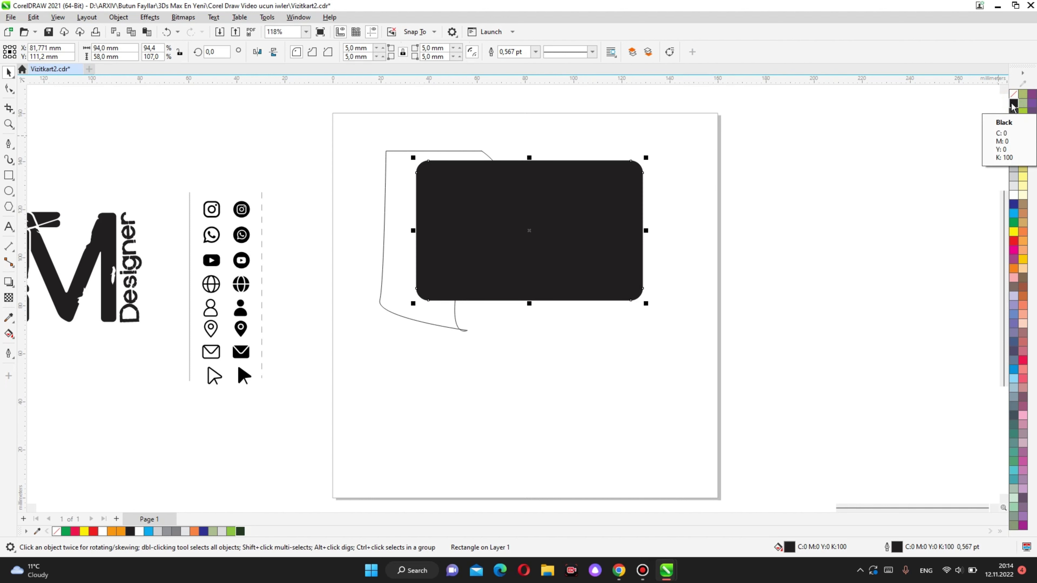
pyautogui.rightClick(1014, 98)
pyautogui.click(1013, 94)
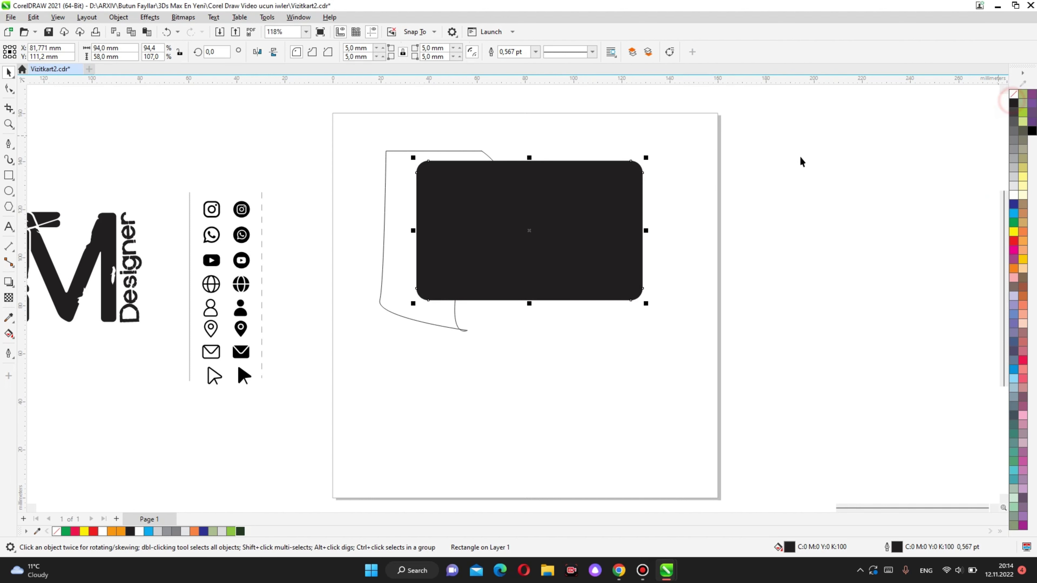
pyautogui.click(784, 164)
# Remove the curved panel's outline and fill it solid black.
pyautogui.click(396, 182)
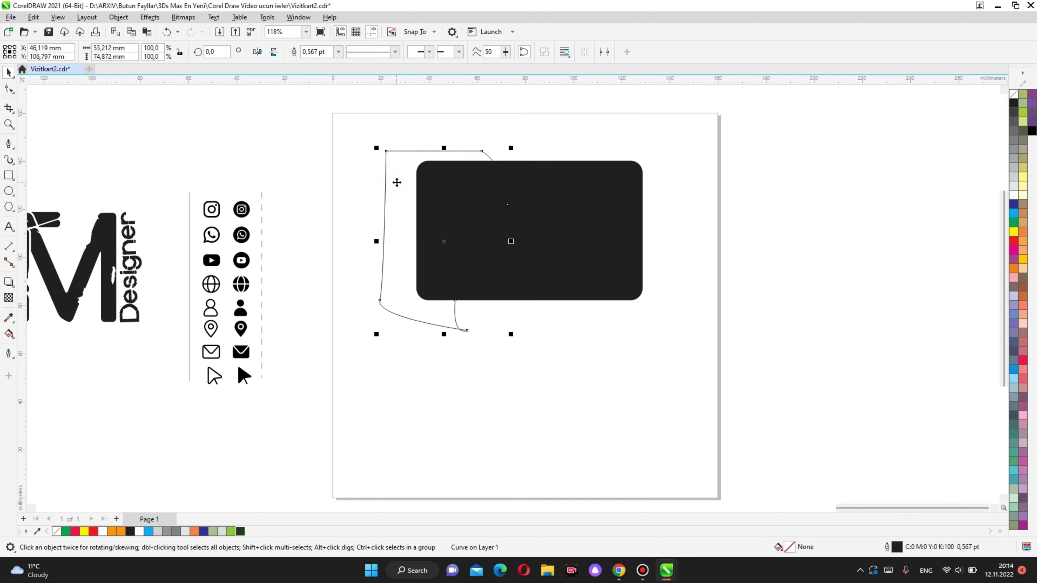
pyautogui.scroll(2, 397, 182)
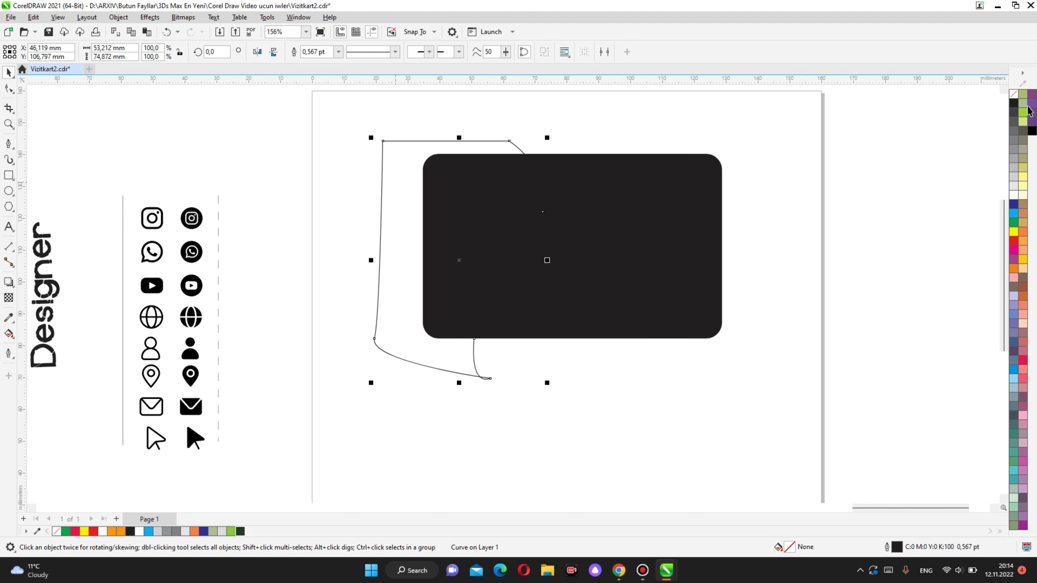
pyautogui.rightClick(1015, 97)
pyautogui.click(1009, 102)
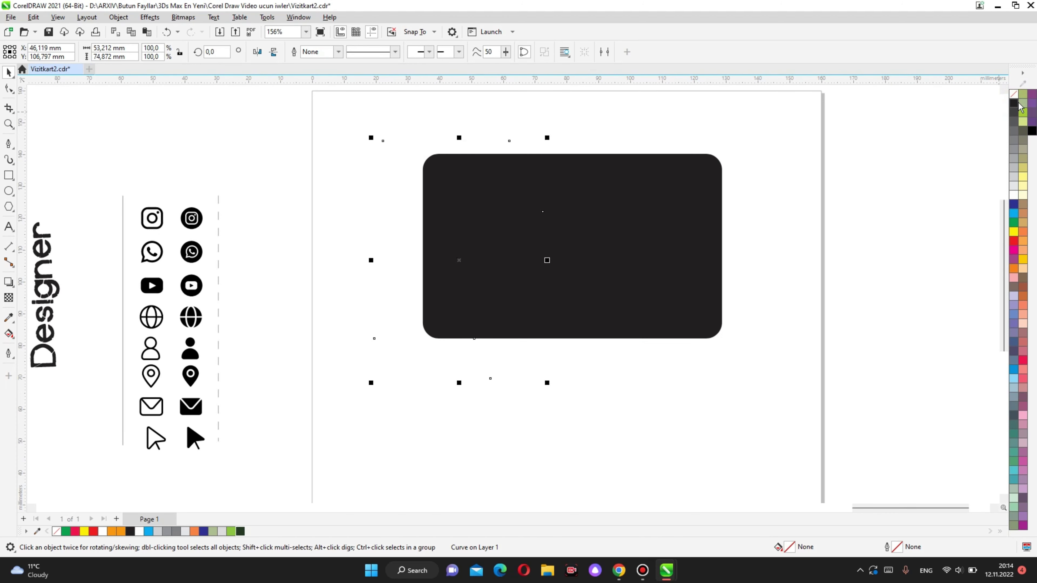
pyautogui.click(1014, 103)
pyautogui.scroll(1, 501, 185)
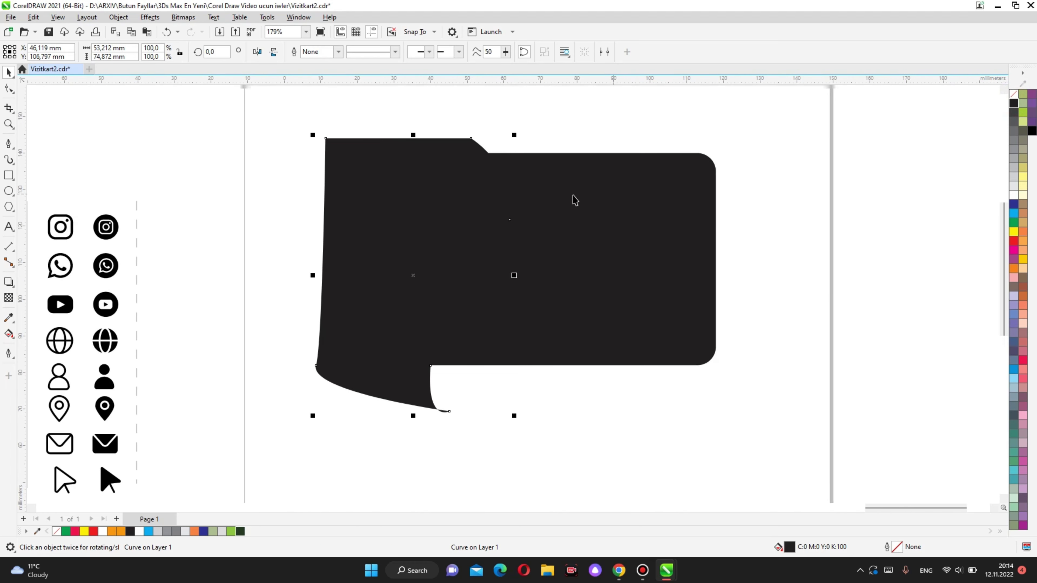
pyautogui.scroll(-1, 572, 199)
pyautogui.scroll(1, 461, 192)
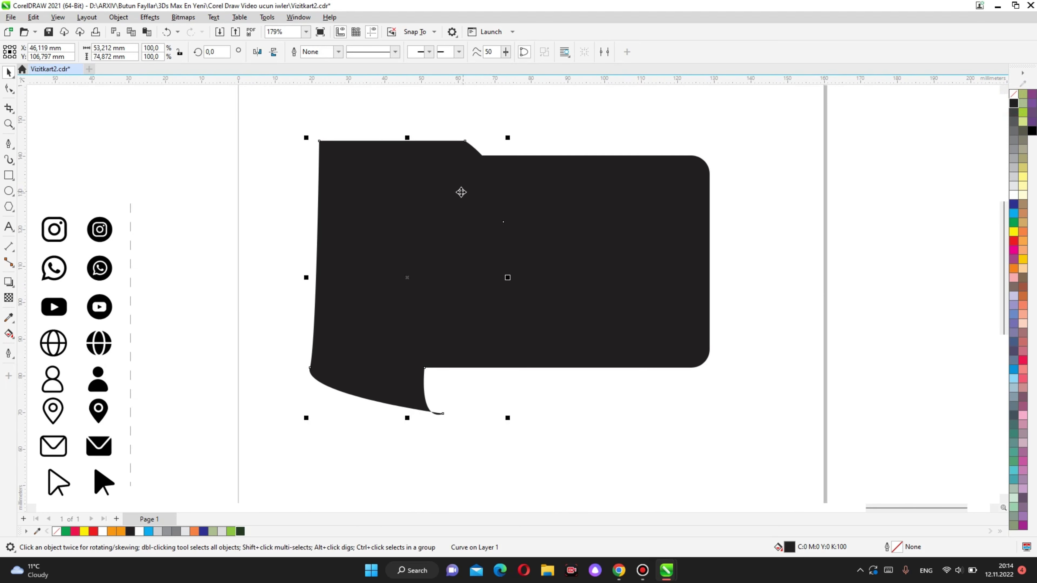
# Add a drop shadow cast from the curved panel's left edge rightward across the card.
pyautogui.click(6, 282)
pyautogui.click(40, 282)
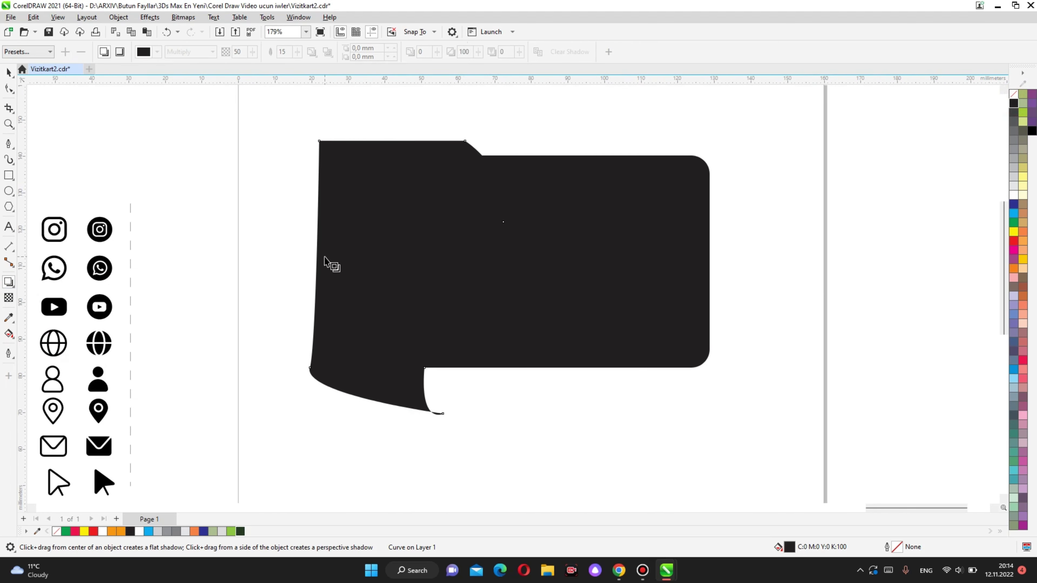
pyautogui.moveTo(320, 261); pyautogui.dragTo(494, 278)
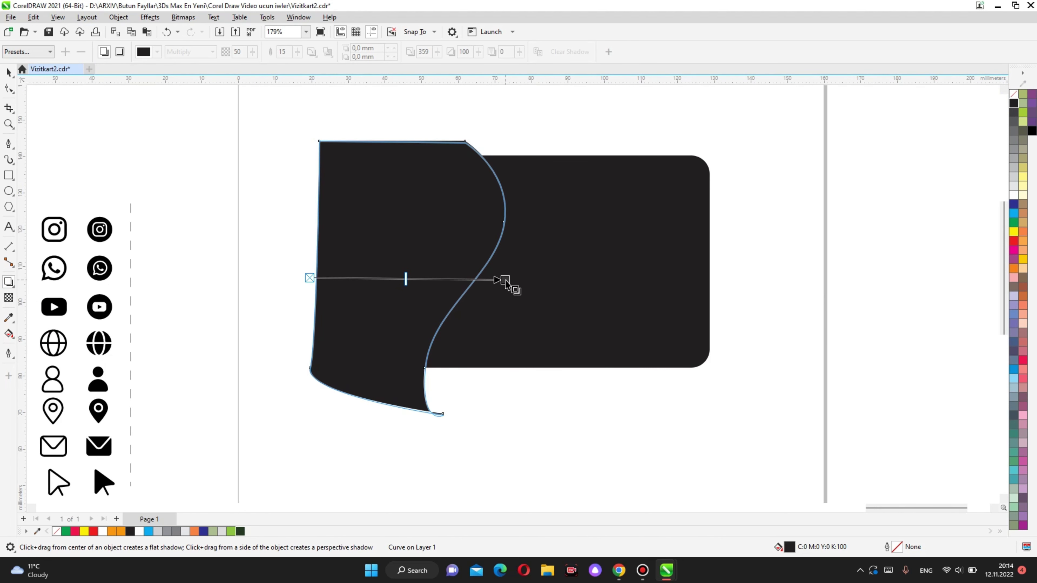
pyautogui.moveTo(494, 279); pyautogui.dragTo(510, 280)
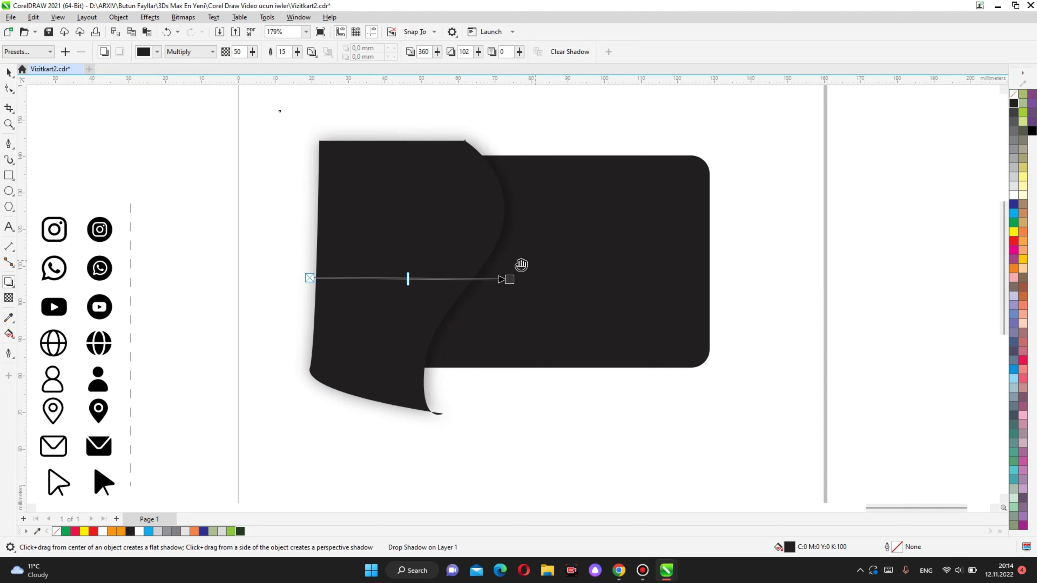
pyautogui.scroll(1, 521, 265)
pyautogui.scroll(1, 498, 232)
pyautogui.moveTo(470, 307); pyautogui.dragTo(474, 307)
# Set the shadow feathering to 10.
pyautogui.click(298, 52)
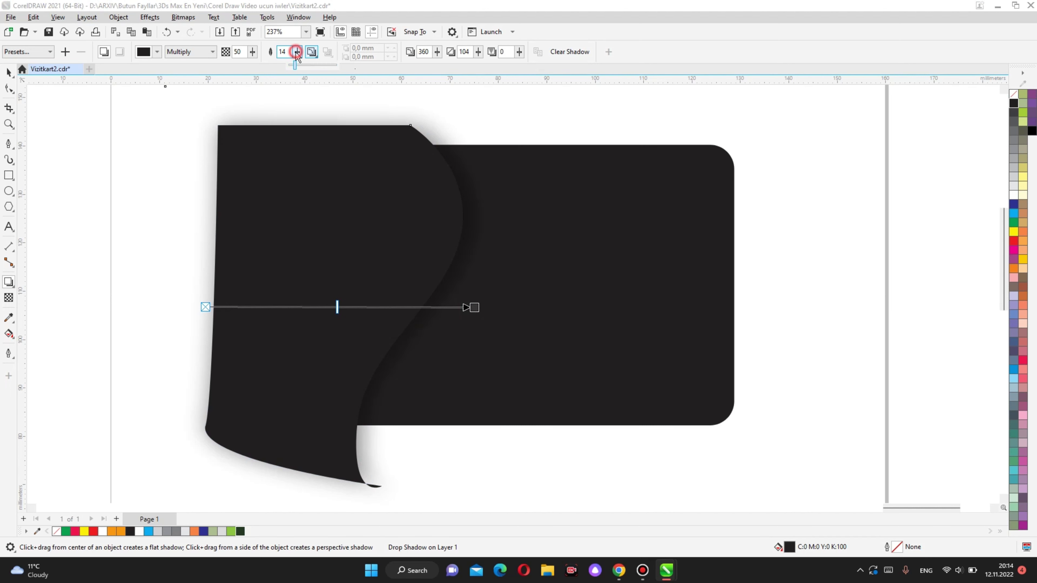
pyautogui.moveTo(294, 63); pyautogui.dragTo(292, 64)
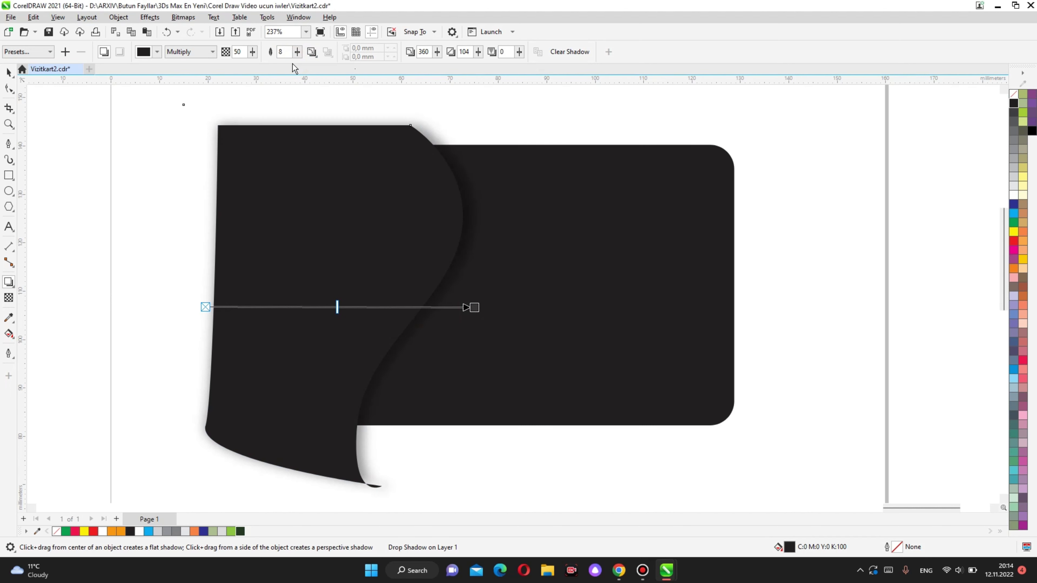
pyautogui.click(298, 52)
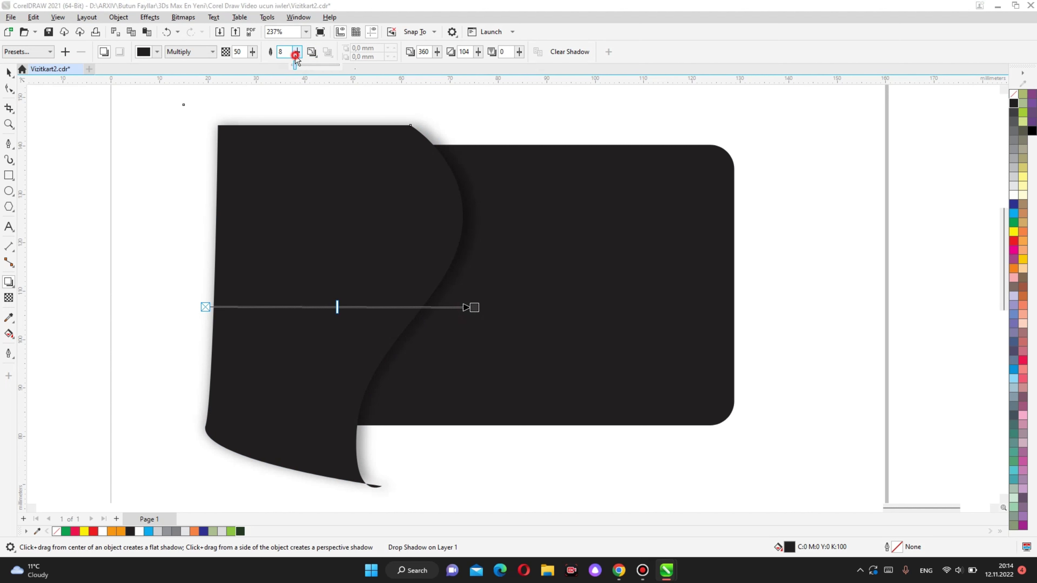
pyautogui.moveTo(294, 65); pyautogui.dragTo(295, 64)
# Set the shadow transparency to 39 and recentre the view on the shape.
pyautogui.click(252, 51)
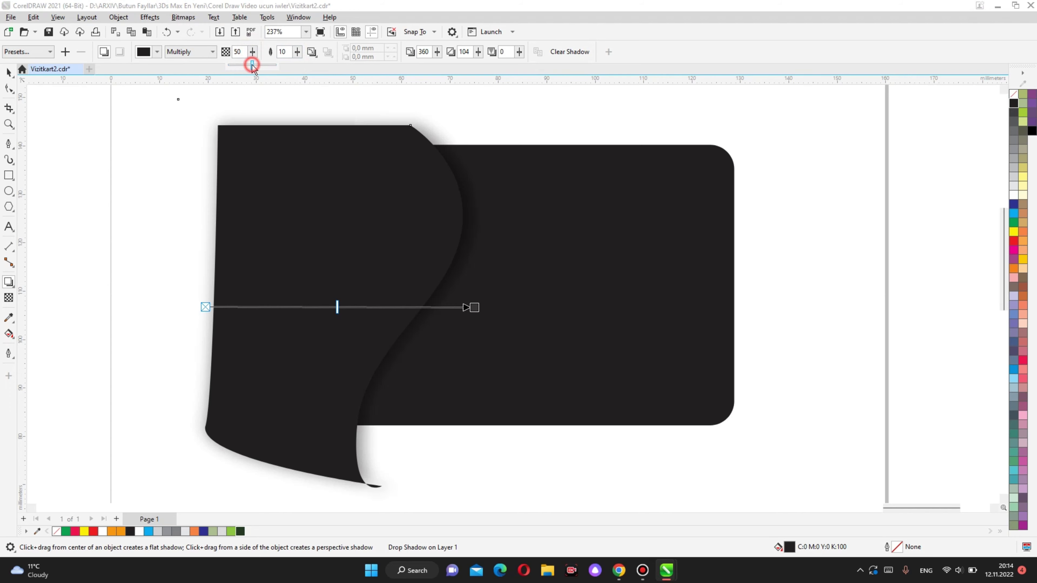
pyautogui.moveTo(249, 69); pyautogui.dragTo(251, 69)
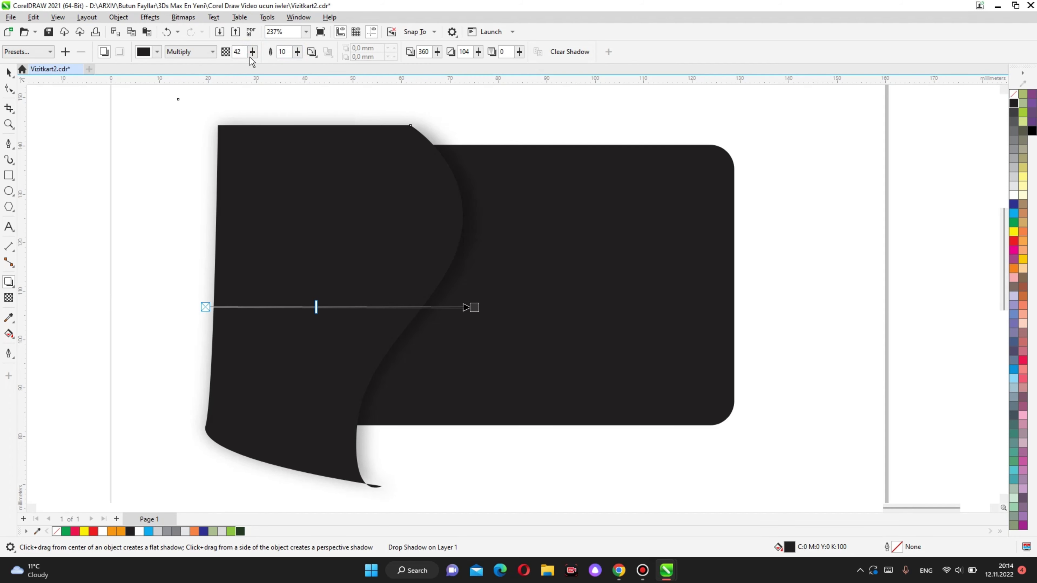
pyautogui.click(253, 52)
pyautogui.moveTo(249, 66); pyautogui.dragTo(245, 65)
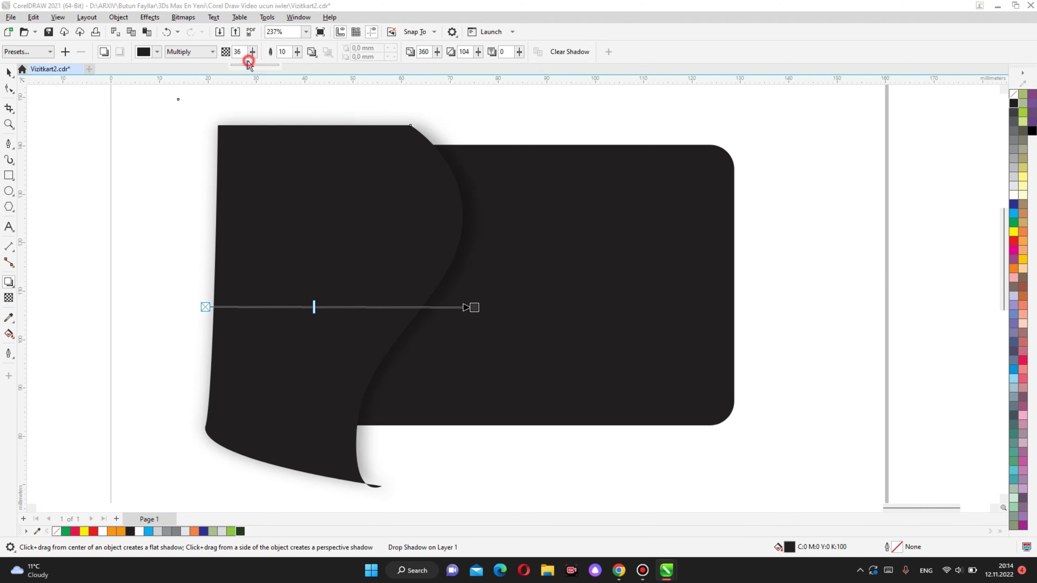
pyautogui.click(252, 51)
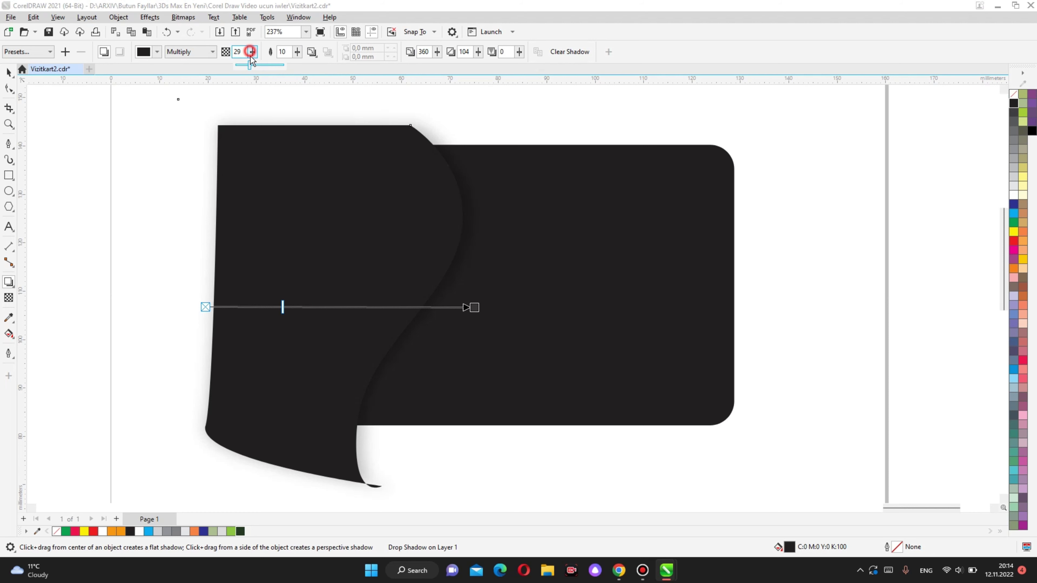
pyautogui.moveTo(250, 65); pyautogui.dragTo(254, 62)
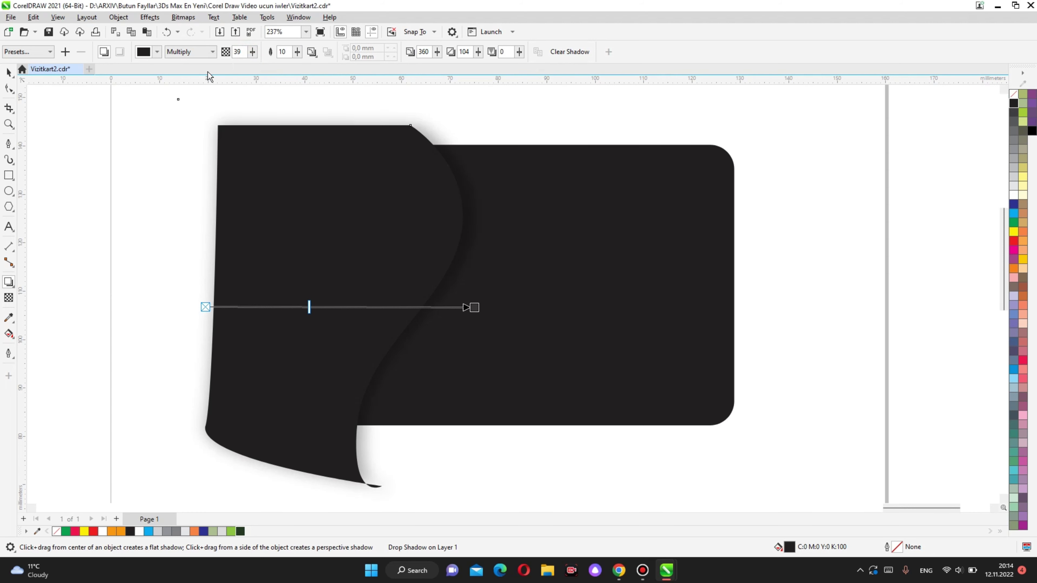
pyautogui.click(9, 72)
pyautogui.scroll(-1, 505, 222)
pyautogui.scroll(-1, 439, 221)
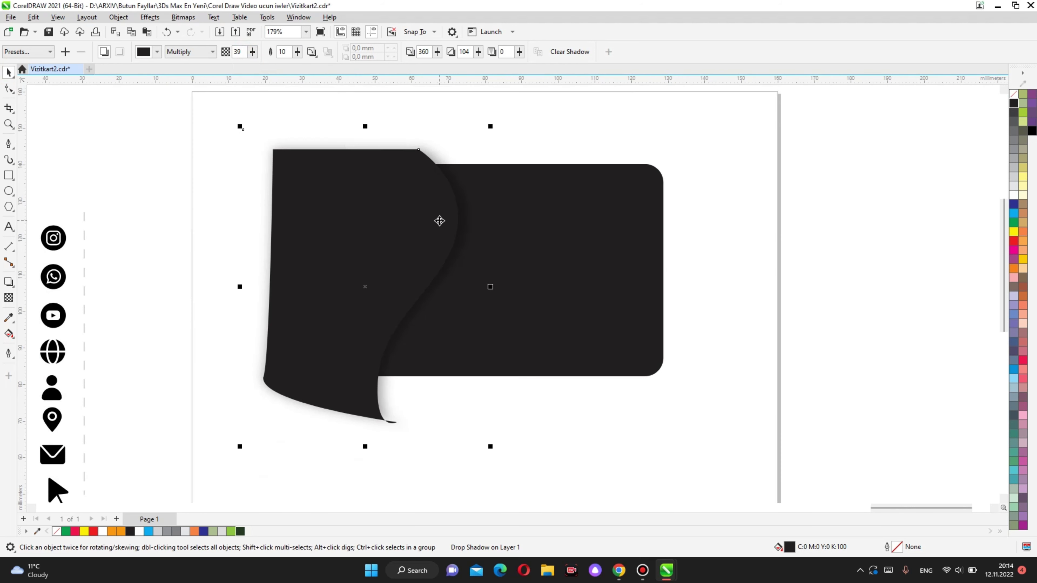
pyautogui.scroll(1, 398, 203)
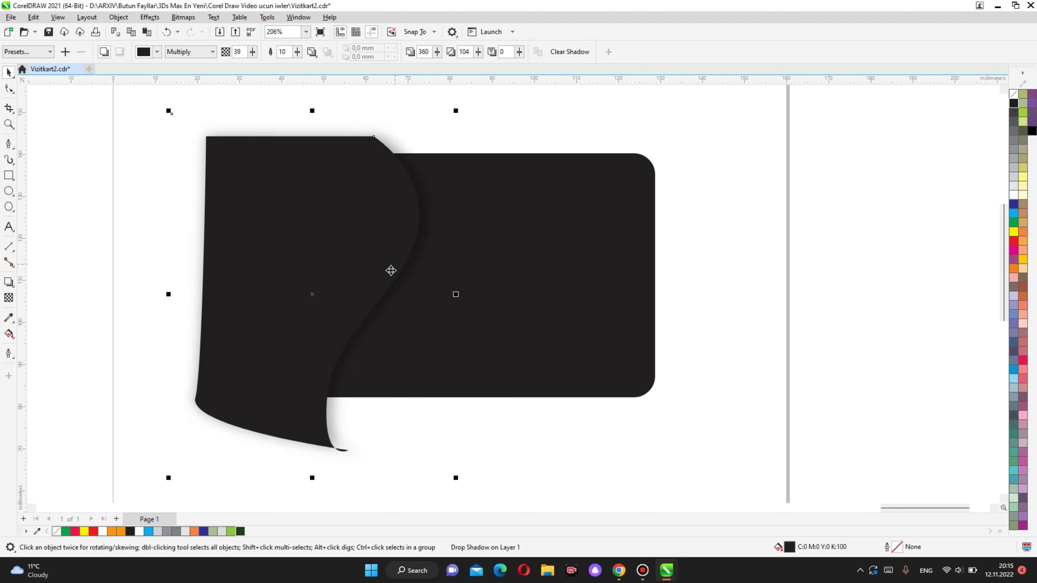
pyautogui.moveTo(391, 270); pyautogui.dragTo(399, 259)
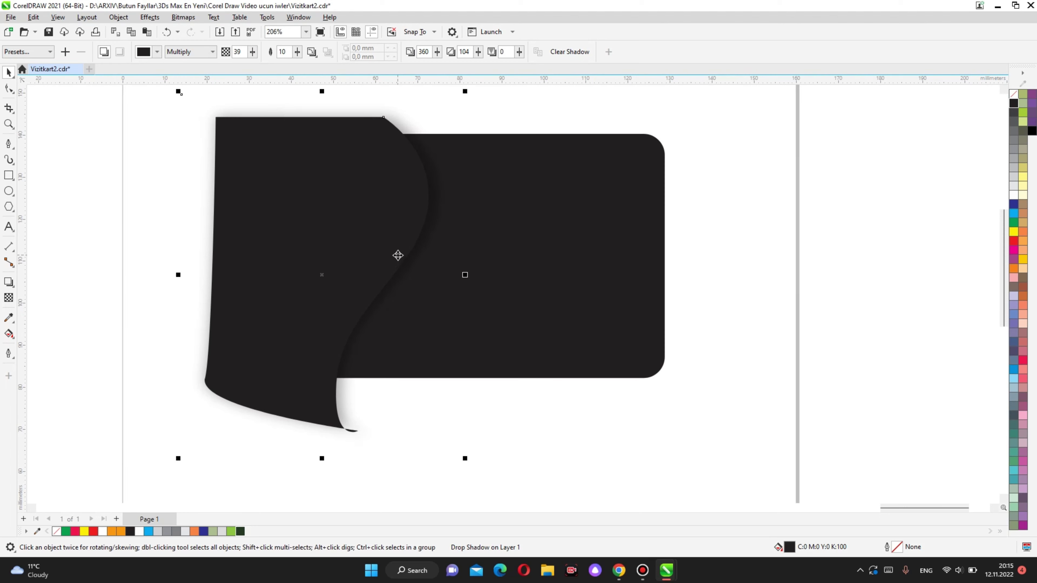
pyautogui.rightClick(394, 248)
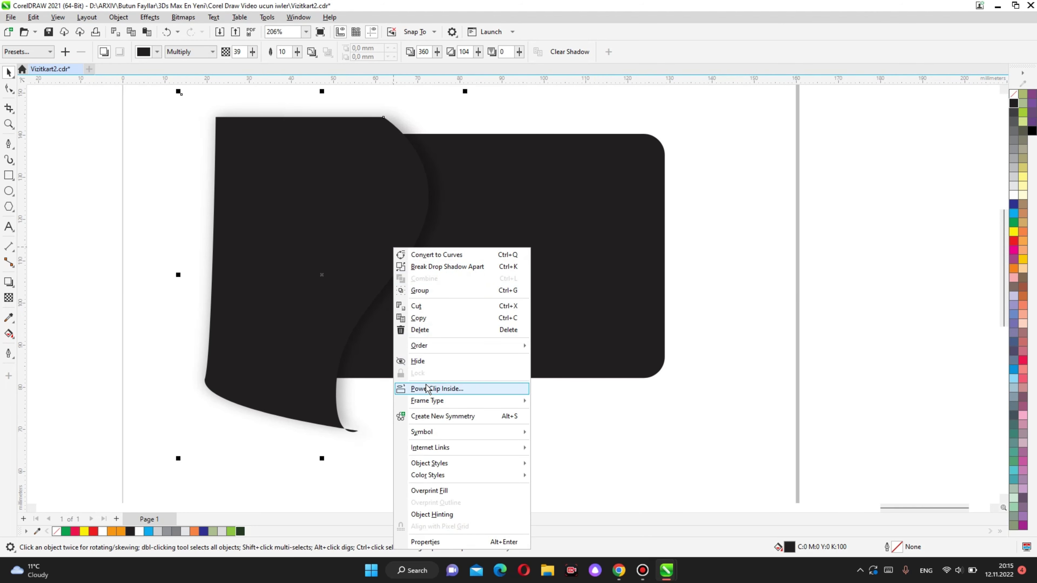
pyautogui.scroll(-1, 369, 241)
pyautogui.click(361, 227)
pyautogui.scroll(-1, 361, 221)
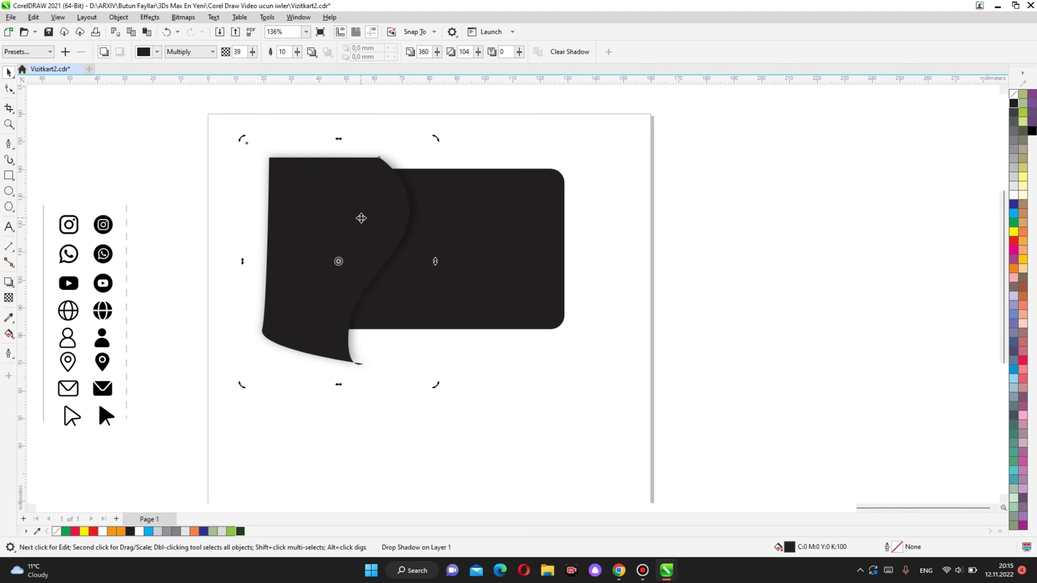
pyautogui.scroll(1, 373, 226)
pyautogui.rightClick(375, 235)
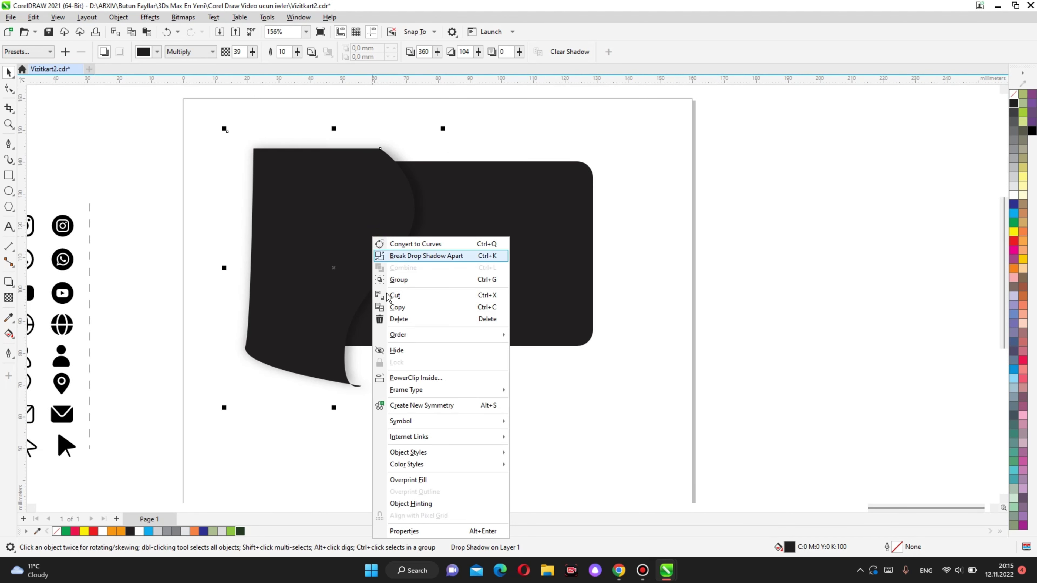
pyautogui.click(399, 382)
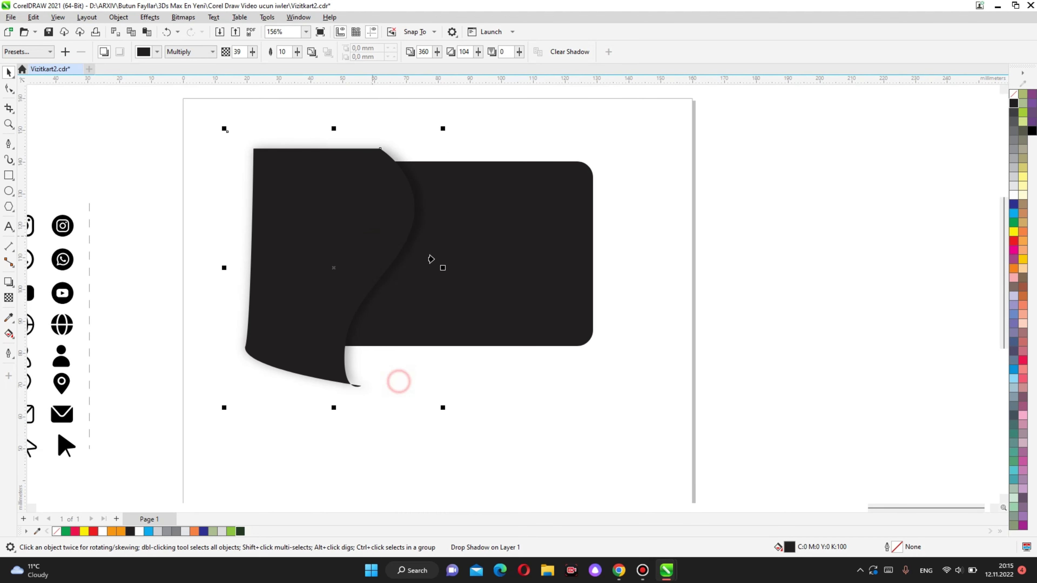
pyautogui.click(452, 235)
pyautogui.click(726, 263)
pyautogui.scroll(1, 524, 234)
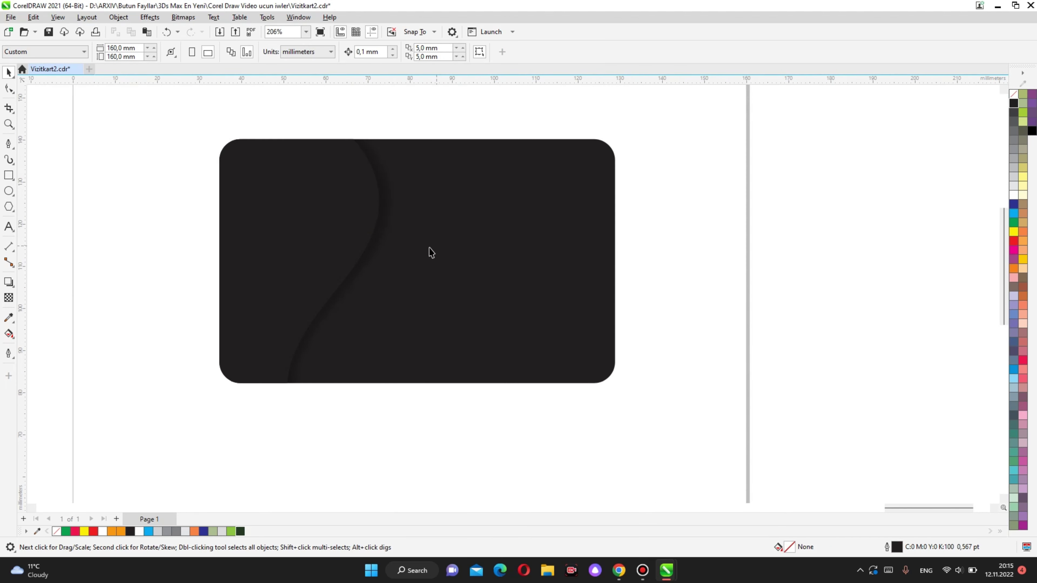
pyautogui.scroll(1, 396, 248)
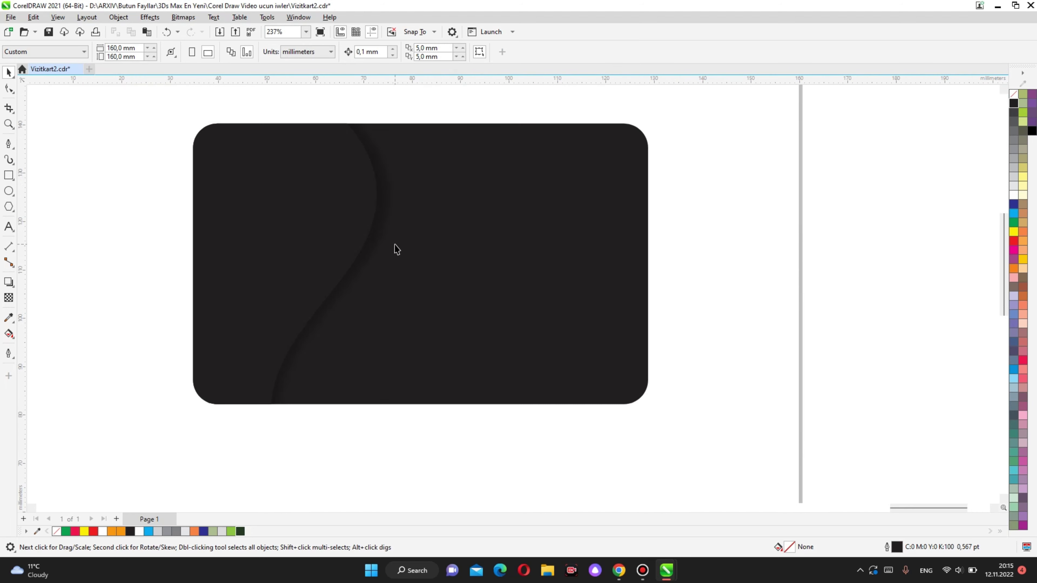
pyautogui.scroll(-2, 351, 260)
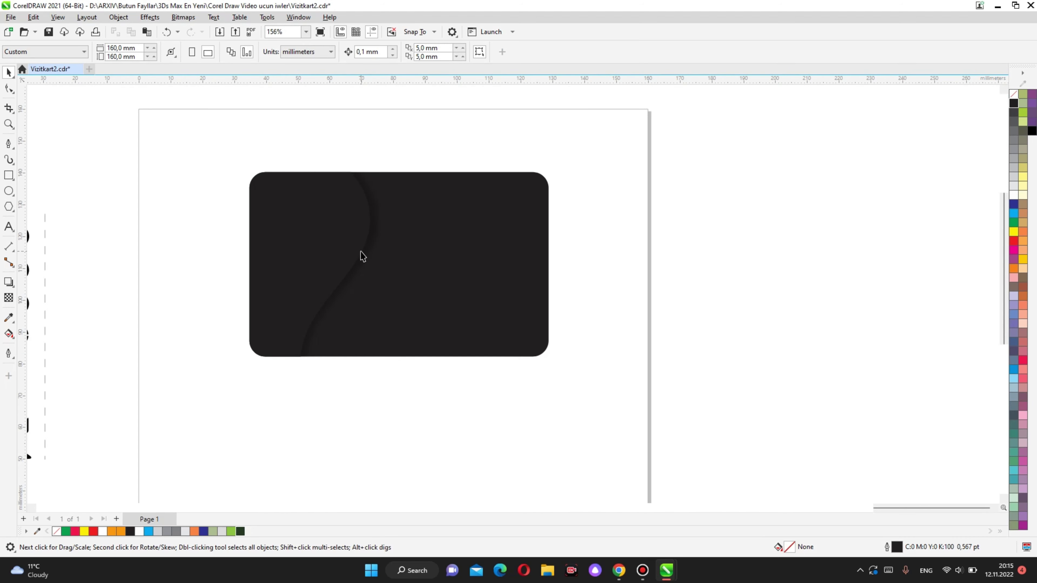
pyautogui.scroll(1, 360, 253)
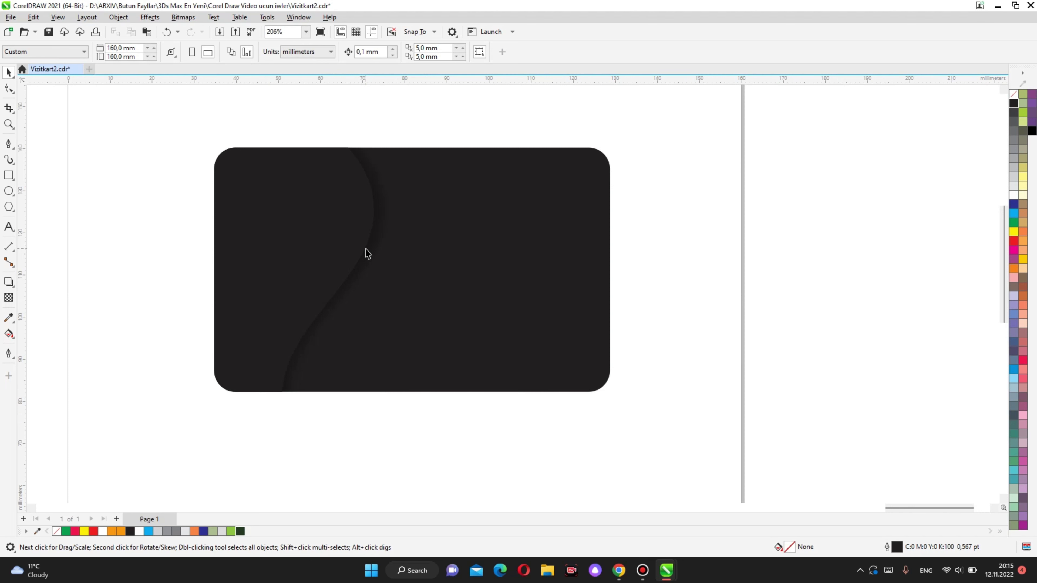
pyautogui.scroll(-1, 414, 234)
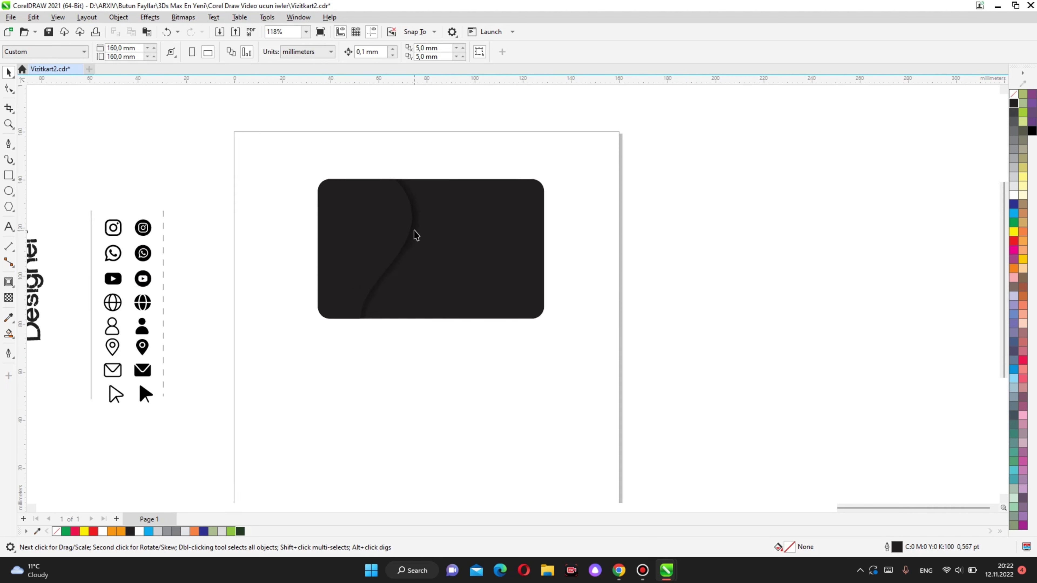
pyautogui.scroll(1, 414, 234)
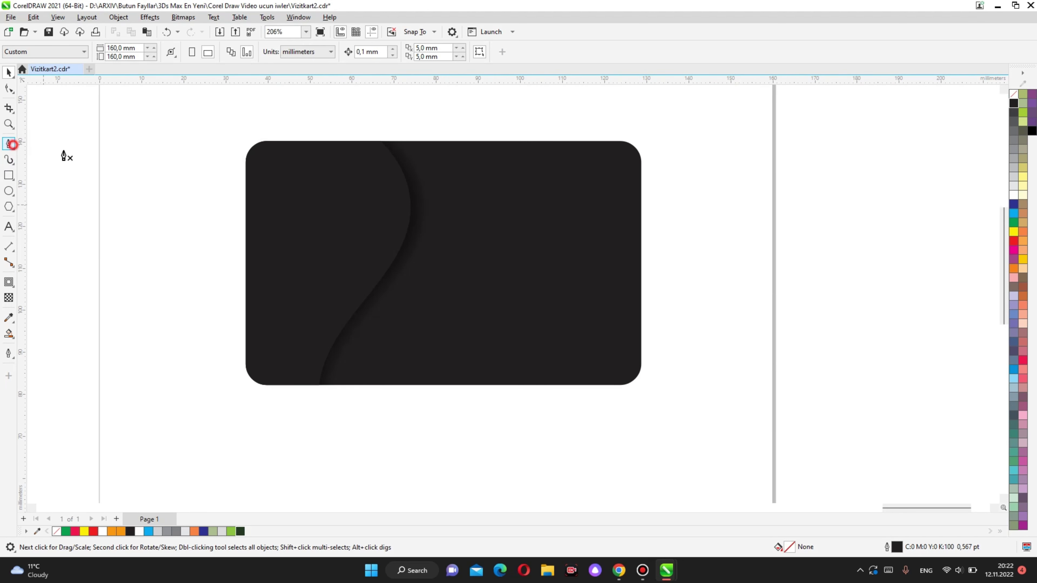
pyautogui.scroll(1, 406, 200)
# Trace a closed panel along the card's S-curve, dipping below the bottom edge, with a top-left corner.
pyautogui.click(401, 182)
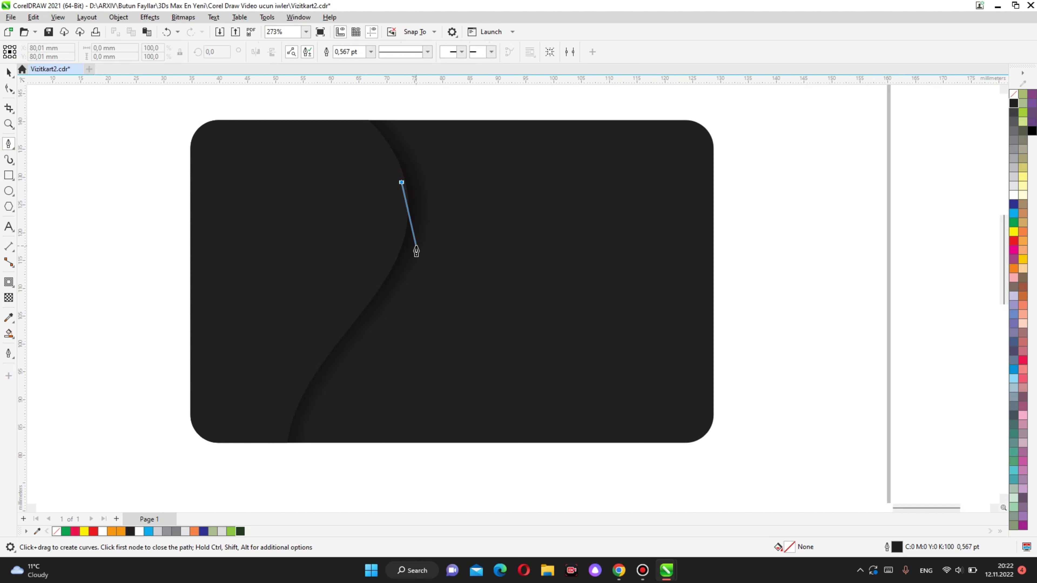
pyautogui.moveTo(417, 248); pyautogui.dragTo(414, 276)
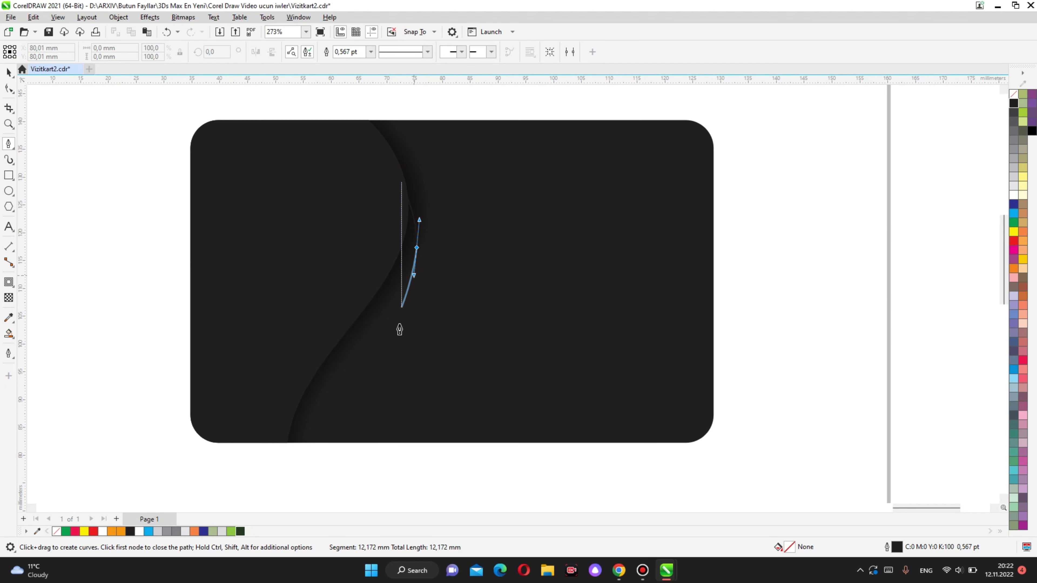
pyautogui.click(372, 348)
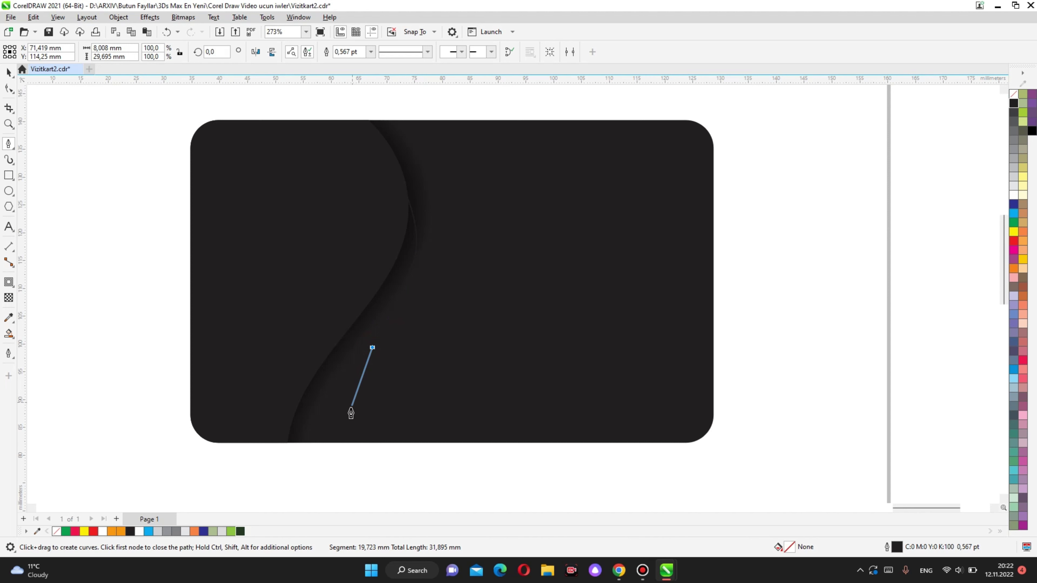
pyautogui.hotkey('ctrl', 'z')
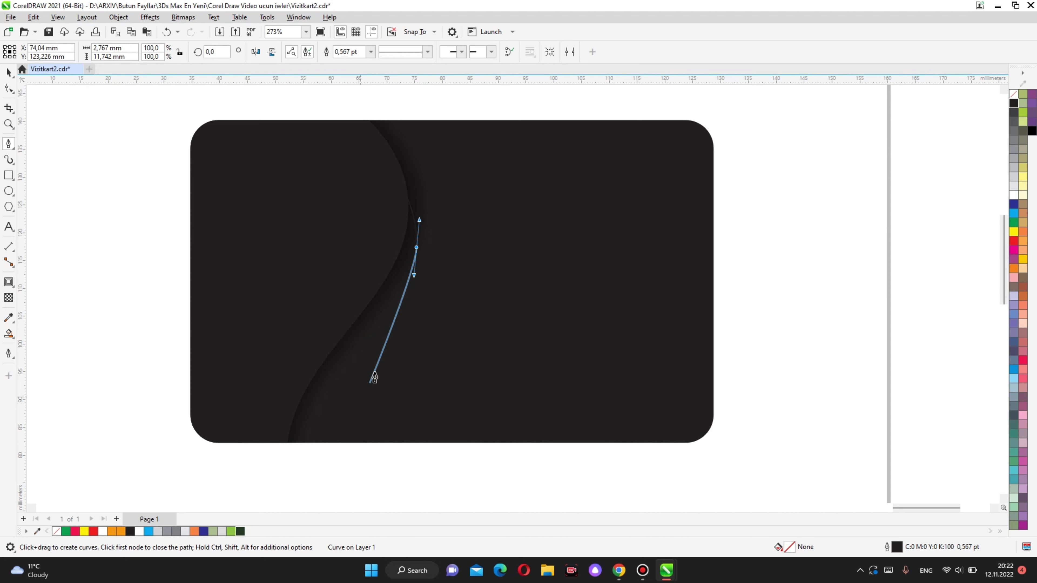
pyautogui.moveTo(366, 365); pyautogui.dragTo(365, 409)
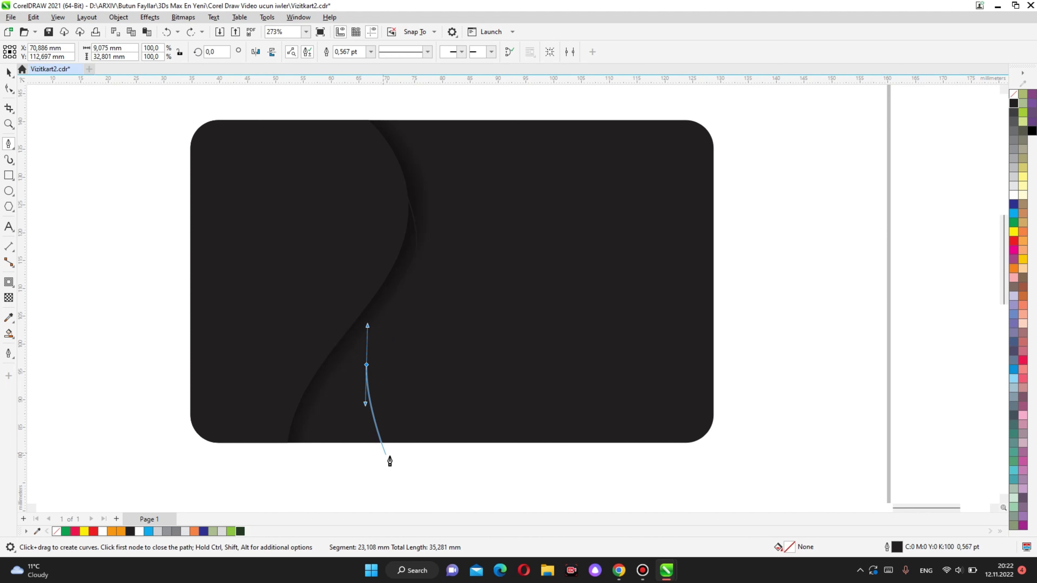
pyautogui.click(411, 460)
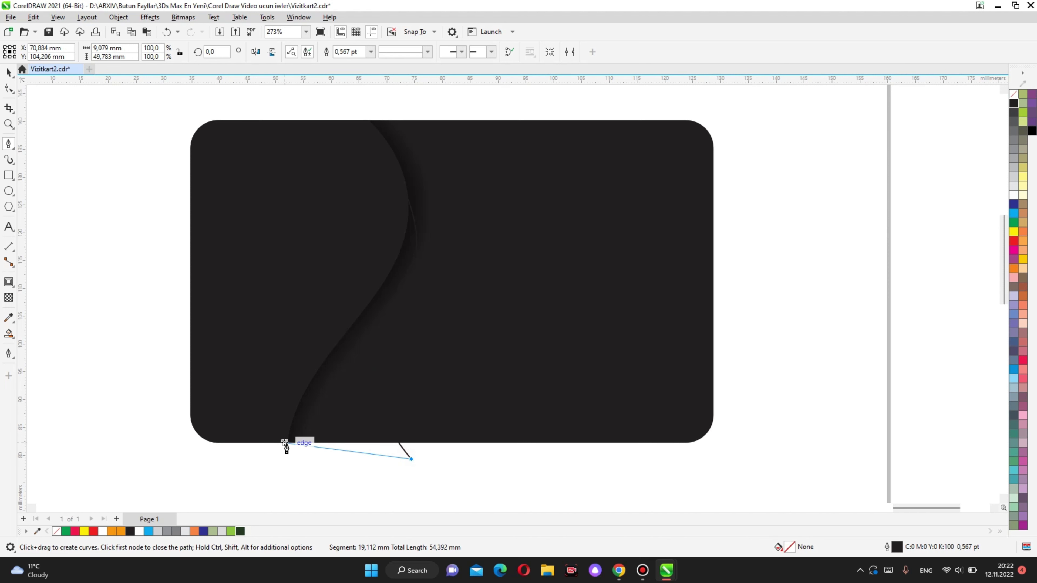
pyautogui.click(276, 443)
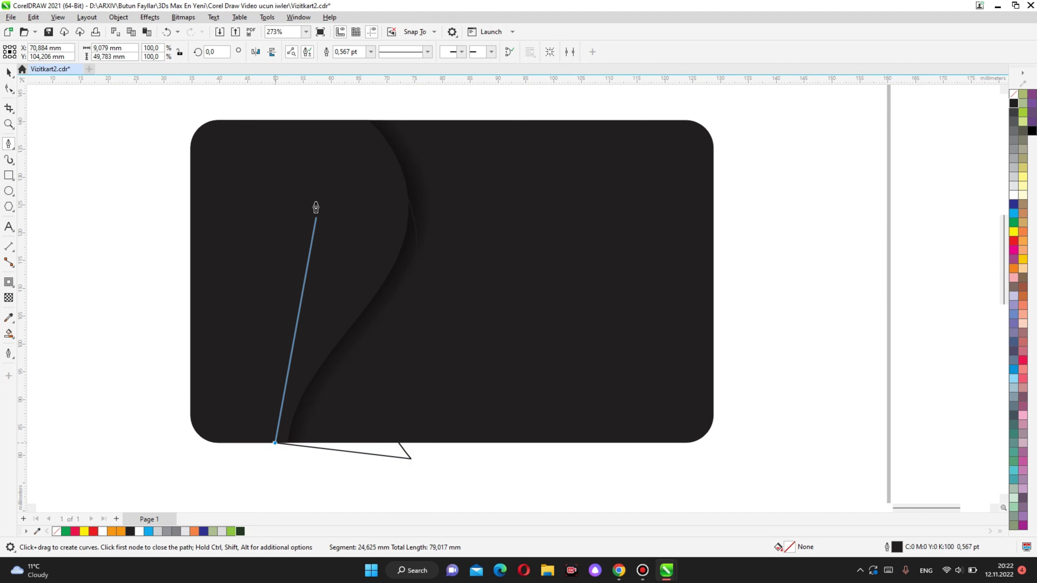
pyautogui.click(313, 189)
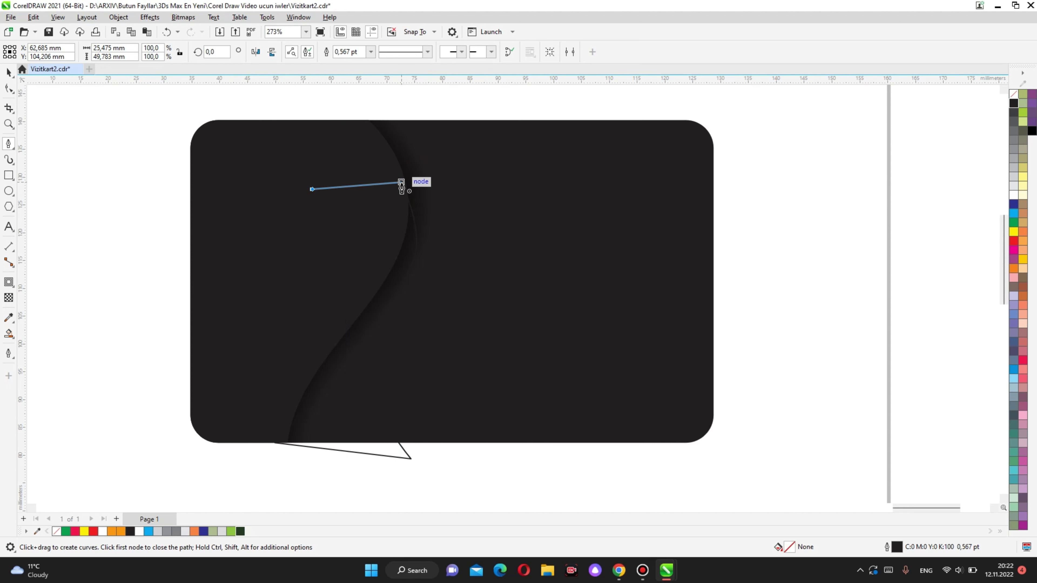
pyautogui.click(402, 182)
pyautogui.click(8, 72)
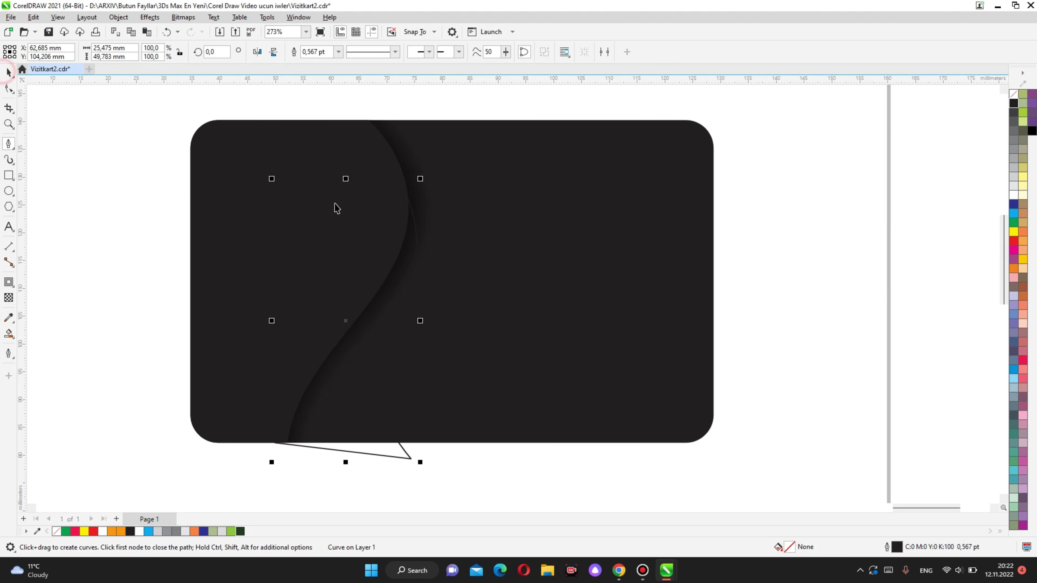
pyautogui.scroll(1, 400, 247)
# Set the new panel's outline colour to yellow.
pyautogui.rightClick(1014, 233)
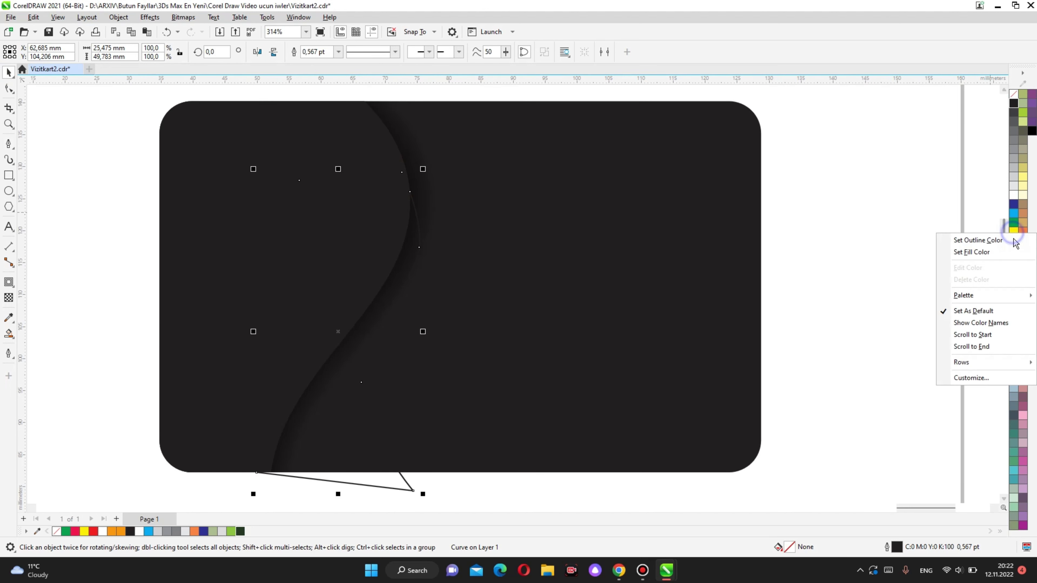
pyautogui.click(980, 239)
pyautogui.click(870, 196)
pyautogui.scroll(-1, 445, 284)
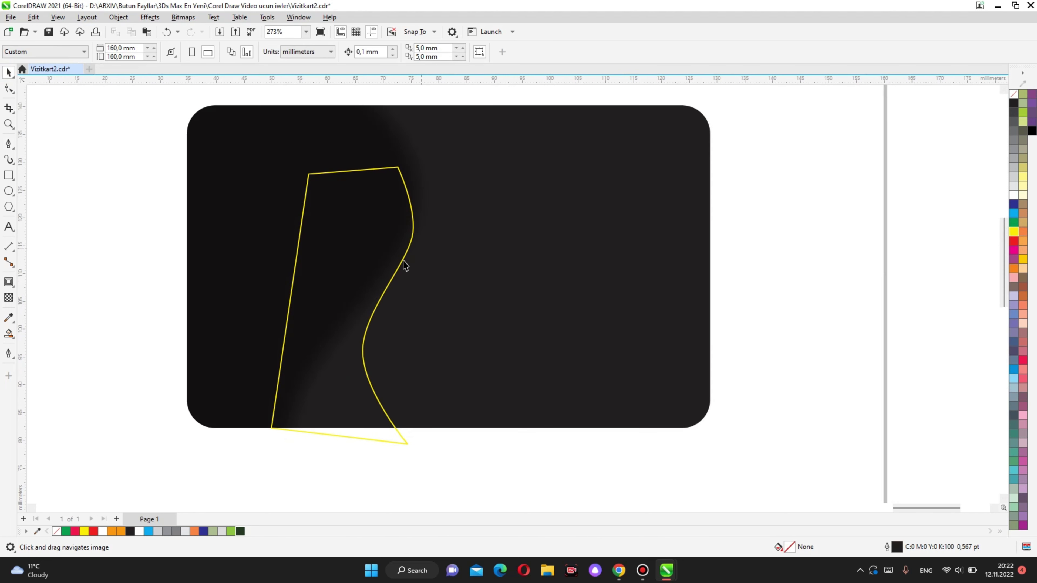
pyautogui.scroll(1, 406, 265)
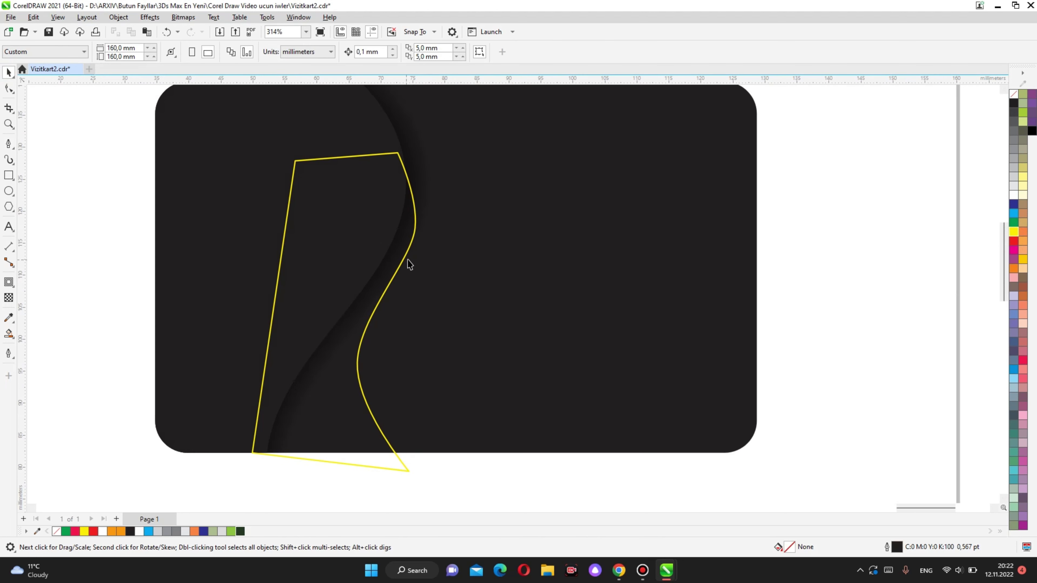
# Try a Smart Fill inside the yellow outline, then undo it.
pyautogui.click(10, 342)
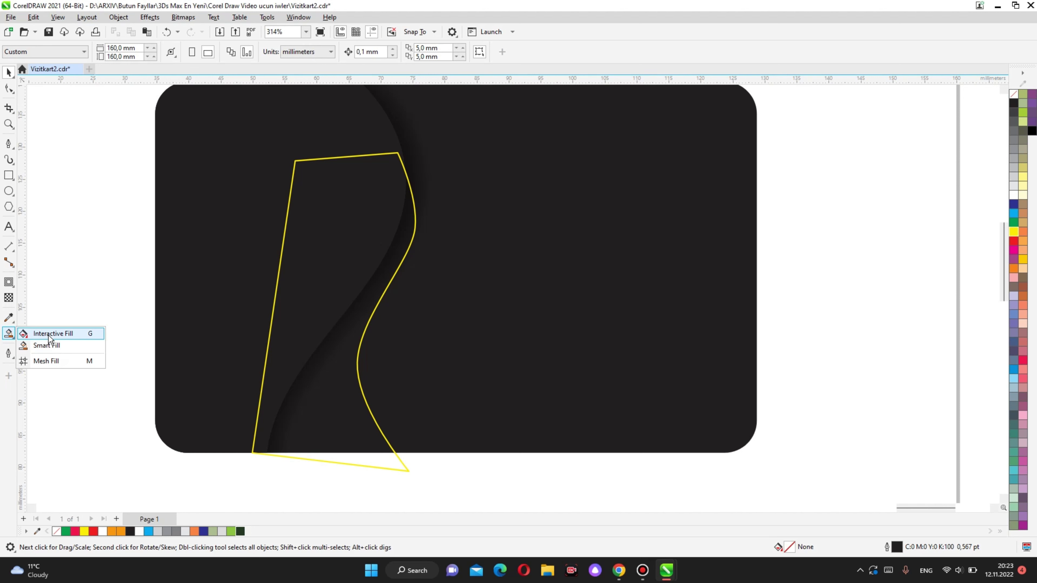
pyautogui.click(46, 346)
pyautogui.click(319, 371)
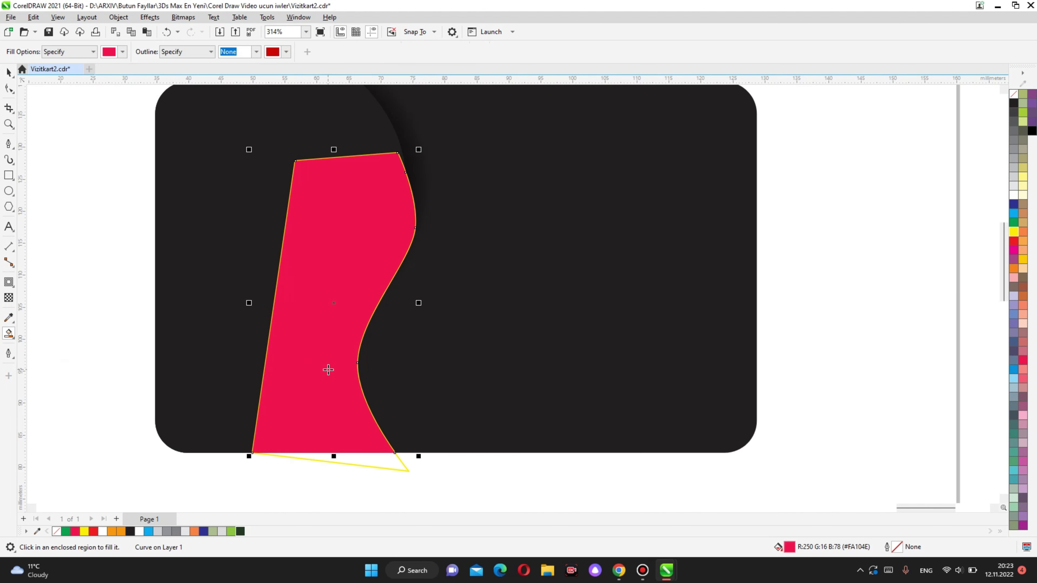
pyautogui.hotkey('ctrl', 'z')
pyautogui.click(8, 72)
pyautogui.scroll(-1, 332, 177)
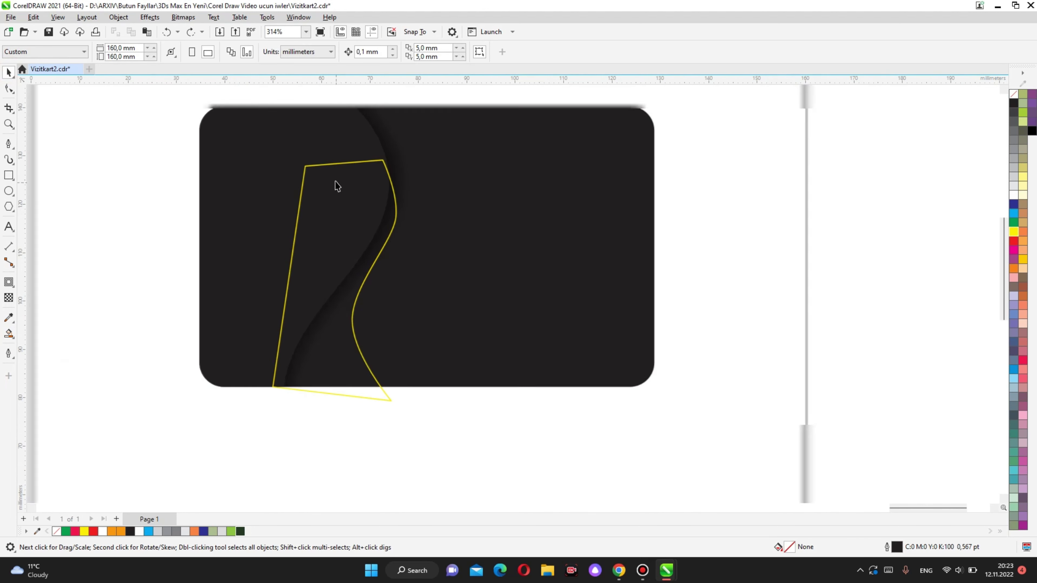
# Check the card's PowerClip contents, then reselect the yellow-outlined panel.
pyautogui.click(306, 143)
pyautogui.click(47, 96)
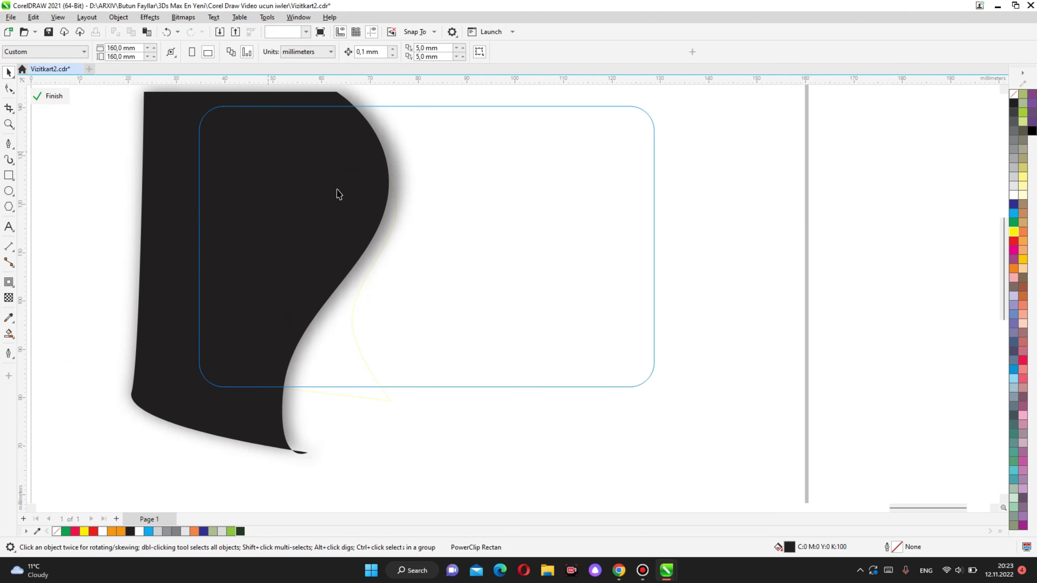
pyautogui.click(53, 102)
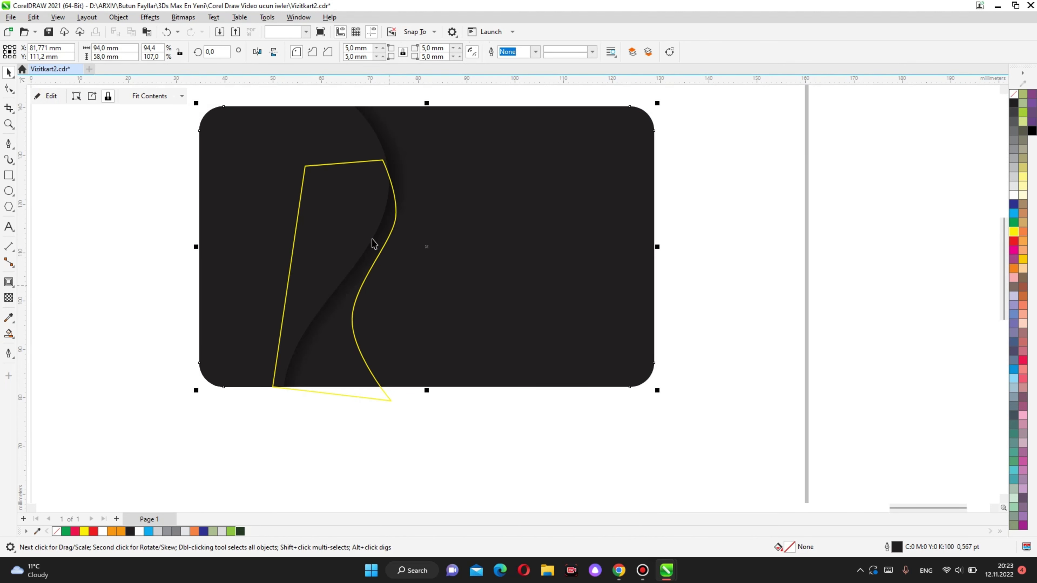
pyautogui.click(385, 243)
pyautogui.scroll(1, 383, 241)
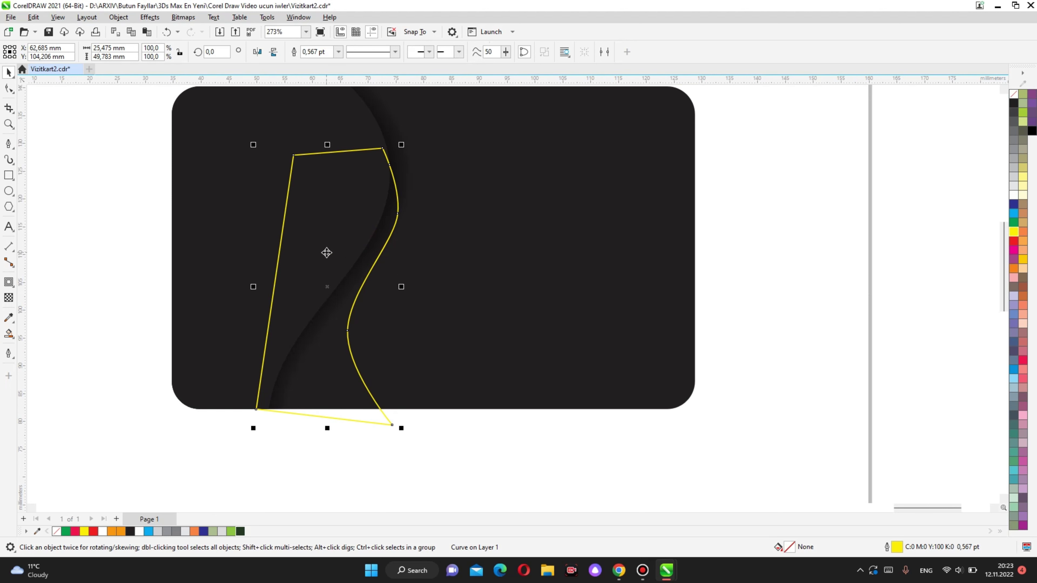
pyautogui.scroll(1, 327, 253)
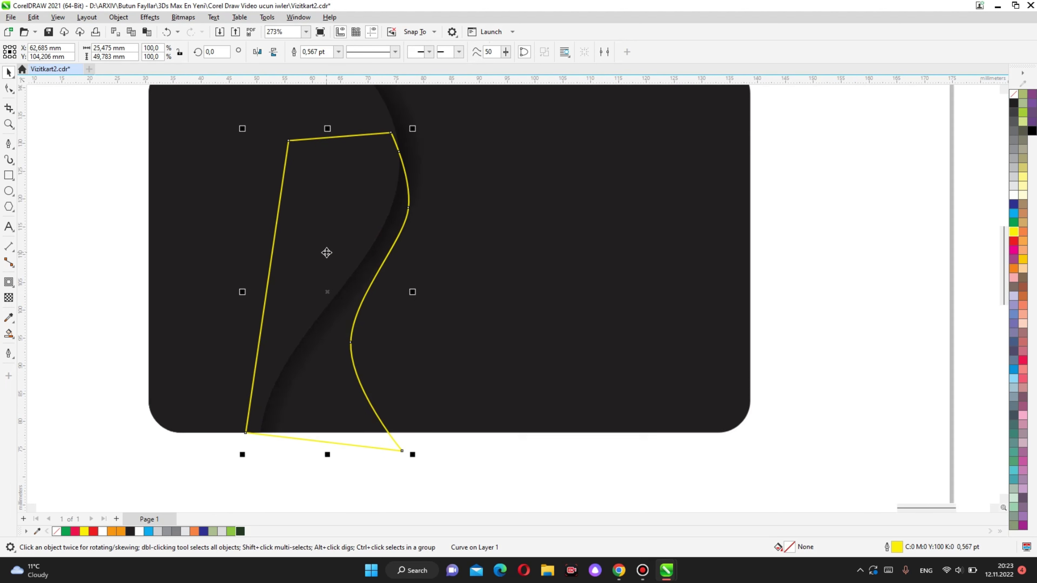
# Apply a top-right to bottom-left fountain fill with a dark brown top stop.
pyautogui.click(8, 334)
pyautogui.click(45, 334)
pyautogui.moveTo(398, 212); pyautogui.dragTo(309, 411)
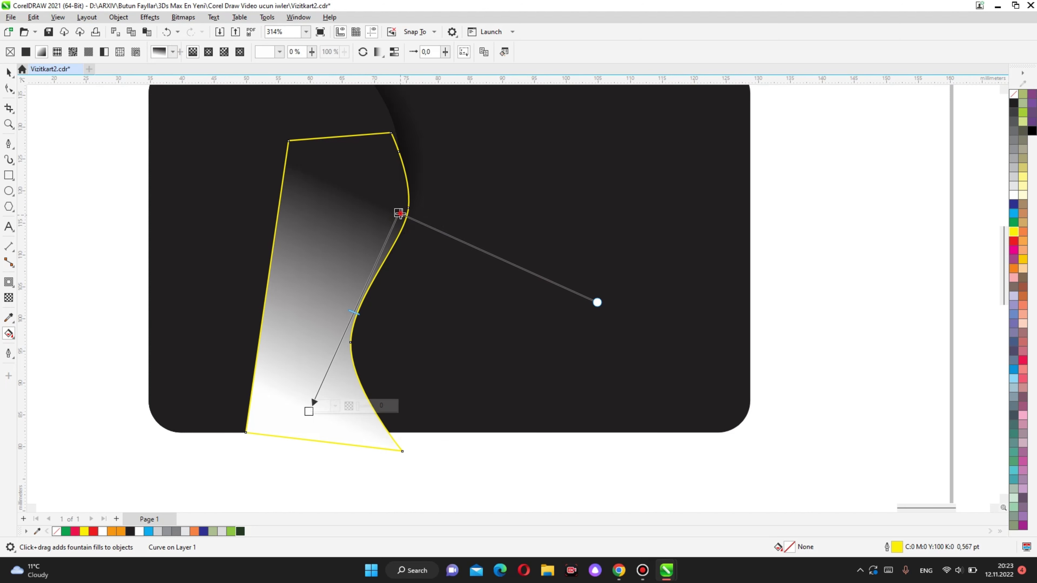
pyautogui.click(398, 212)
pyautogui.click(425, 207)
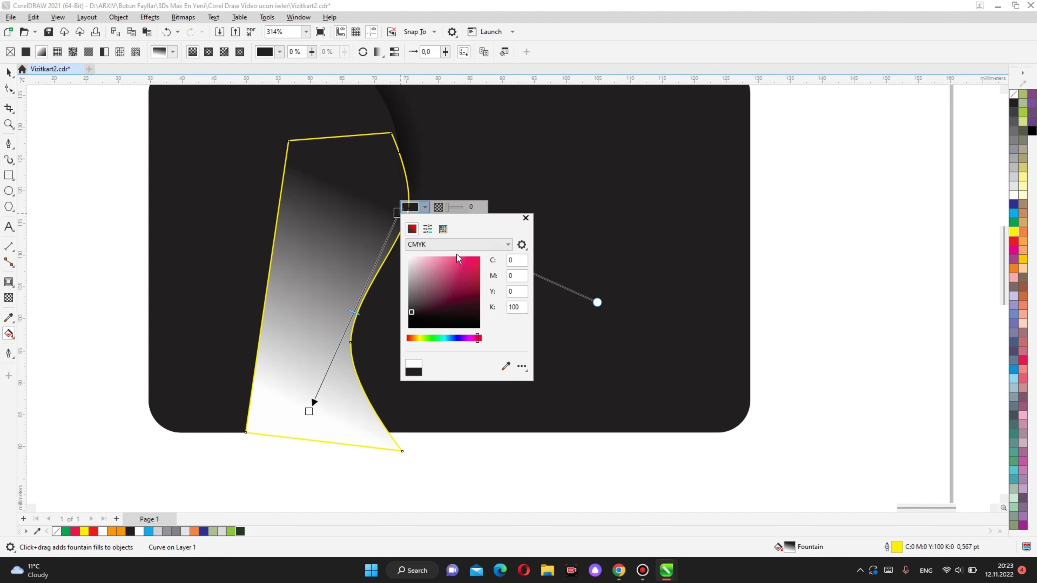
pyautogui.click(416, 338)
pyautogui.moveTo(460, 296)
pyautogui.mouseDown()
pyautogui.moveTo(476, 295)
pyautogui.moveTo(477, 282)
pyautogui.mouseUp()
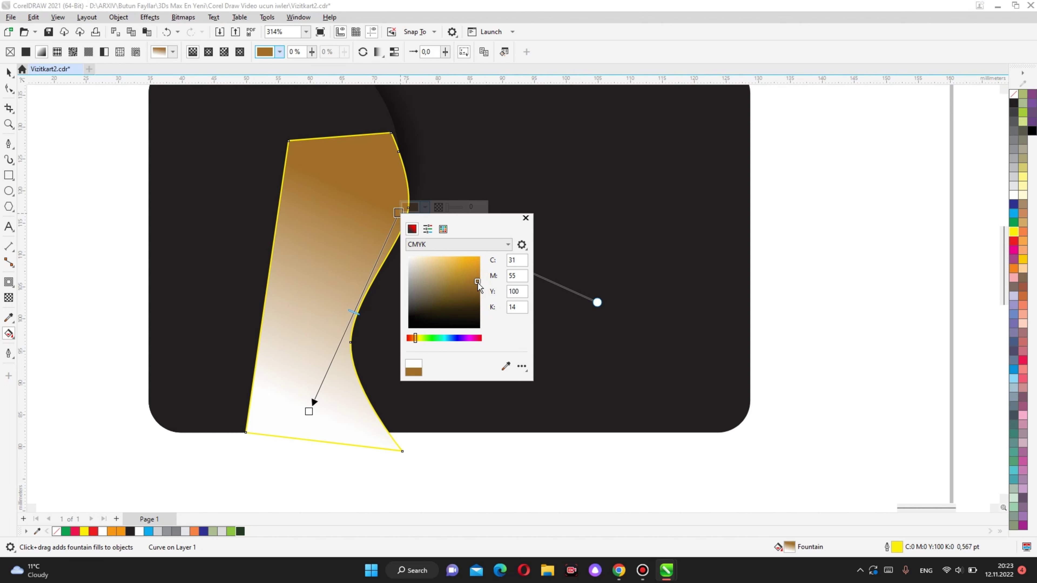
pyautogui.click(526, 218)
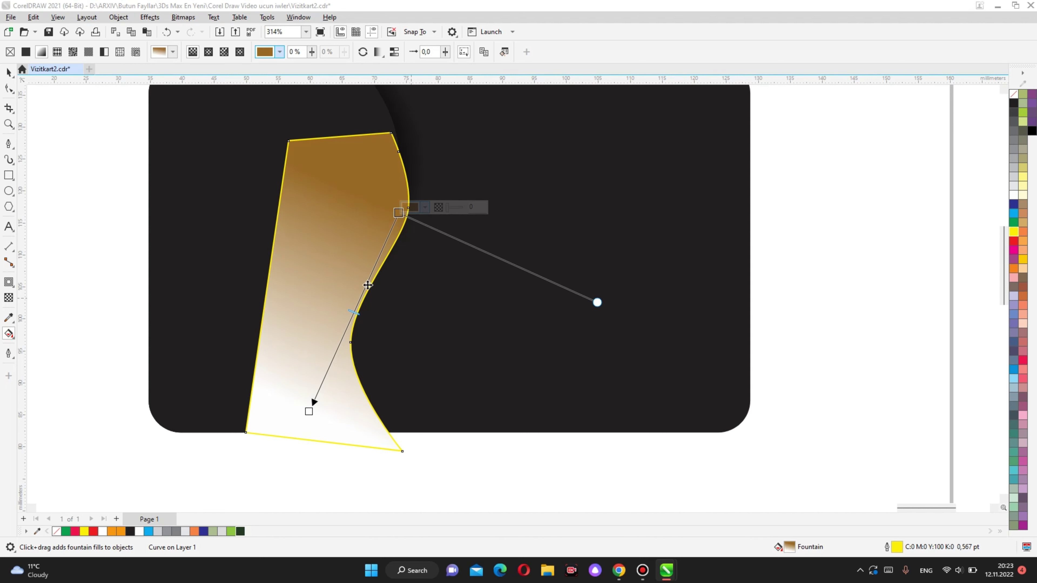
# Add a midway gradient stop coloured a lighter orange.
pyautogui.doubleClick(360, 302)
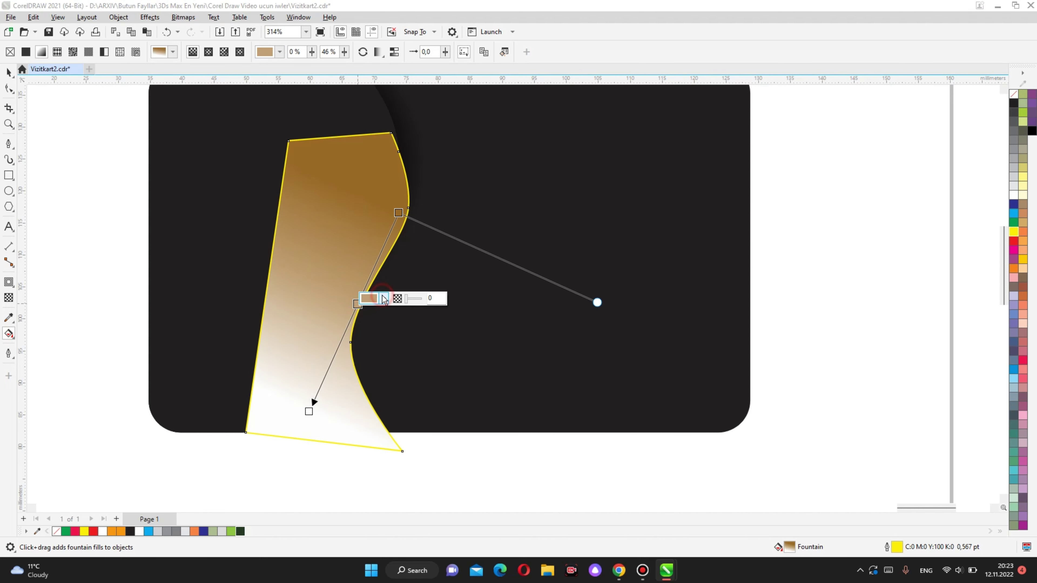
pyautogui.click(372, 298)
pyautogui.click(463, 458)
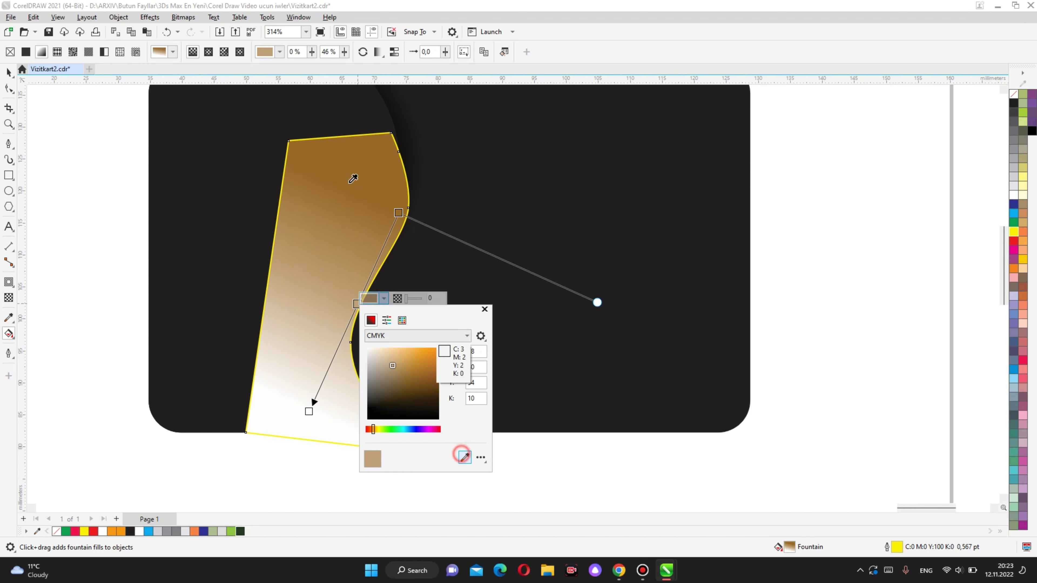
pyautogui.click(354, 155)
pyautogui.moveTo(414, 369)
pyautogui.mouseDown()
pyautogui.moveTo(413, 360)
pyautogui.moveTo(434, 366)
pyautogui.mouseUp()
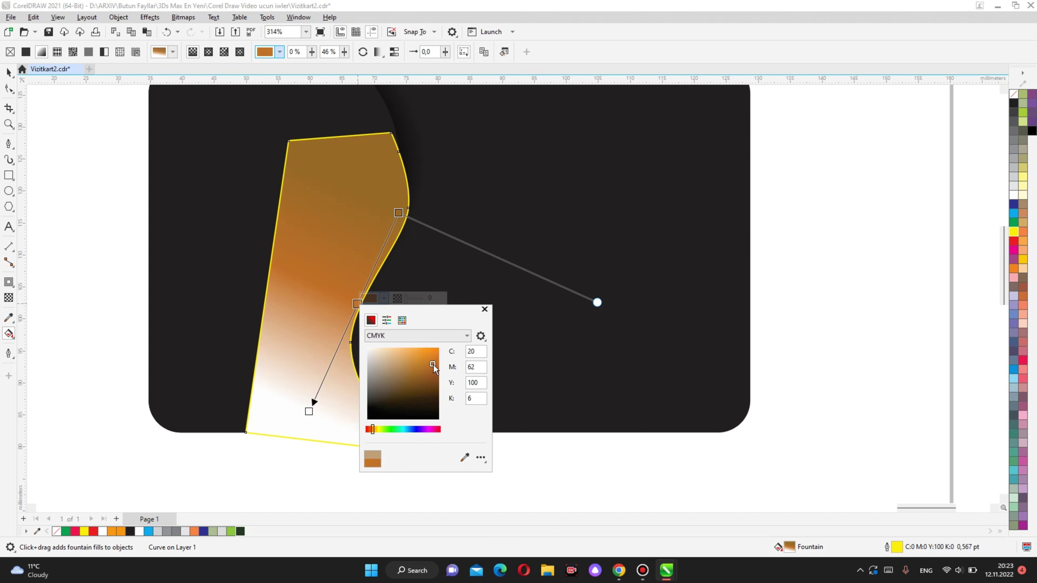
pyautogui.moveTo(435, 364); pyautogui.dragTo(429, 361)
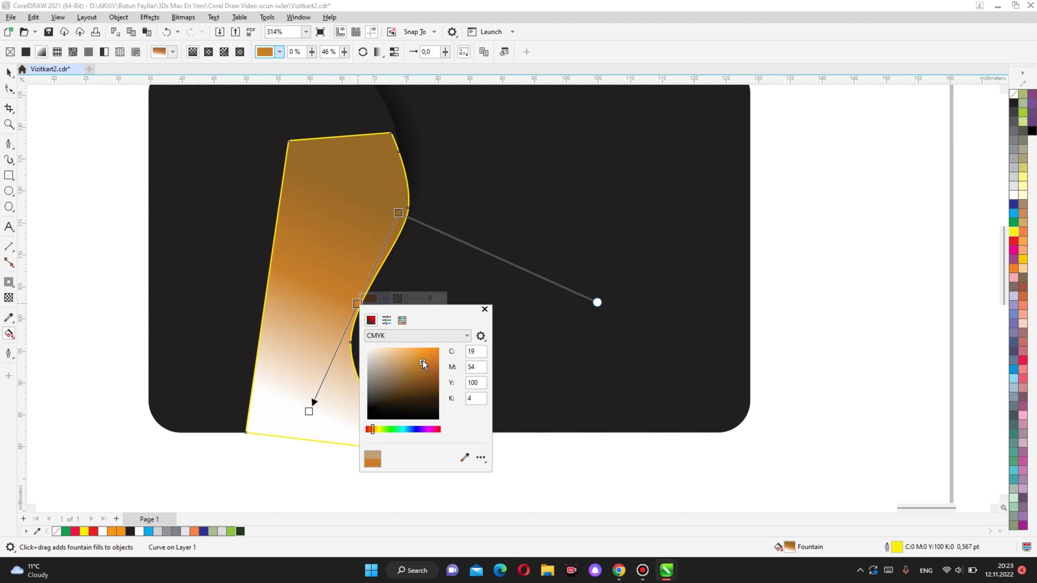
pyautogui.click(484, 309)
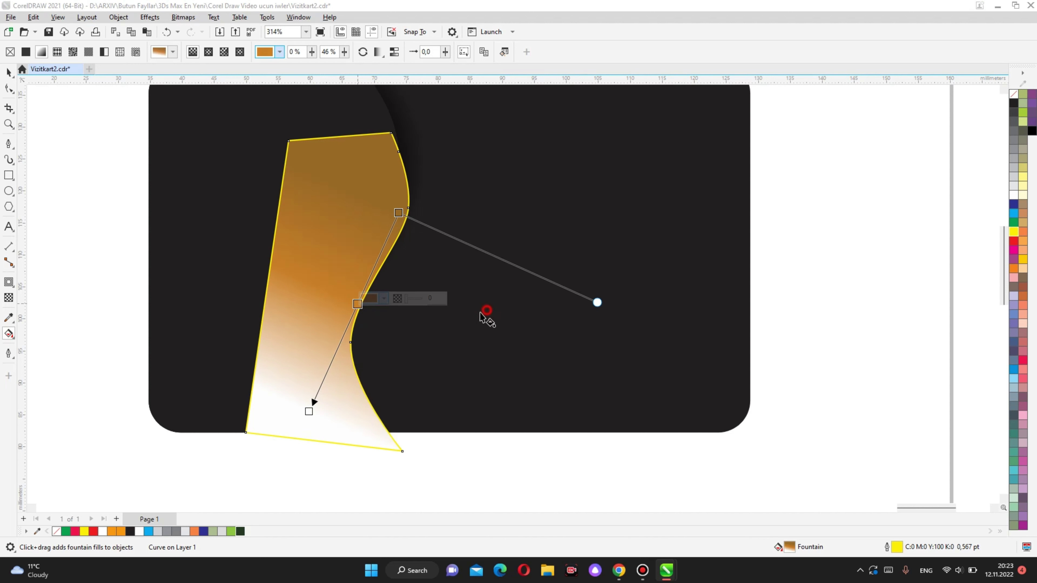
# Set the gradient's end stop to pale orange, about CMYK 8/32/66/0.
pyautogui.click(309, 411)
pyautogui.click(335, 406)
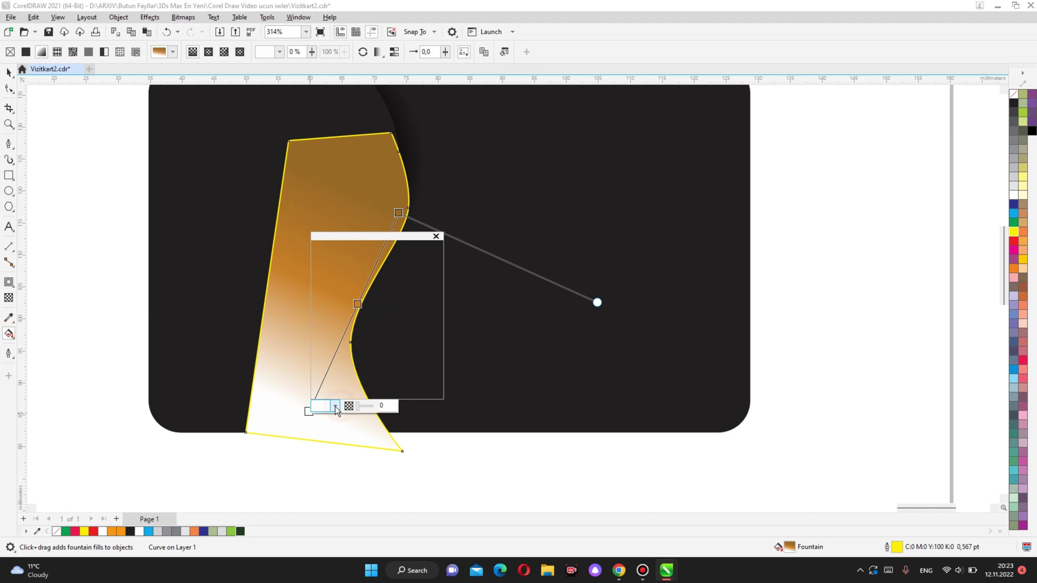
pyautogui.click(335, 406)
pyautogui.click(416, 384)
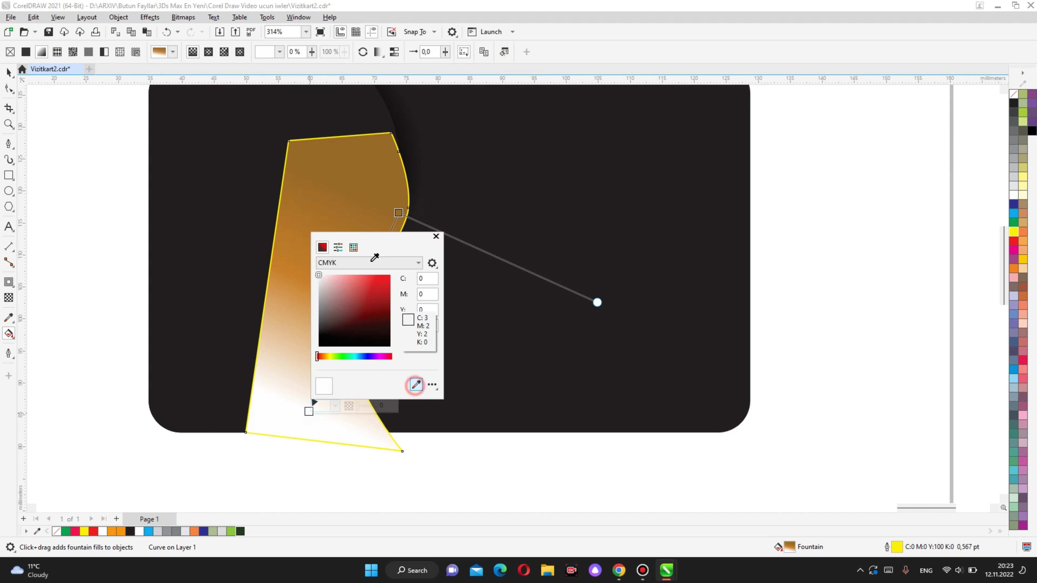
pyautogui.click(347, 167)
pyautogui.click(365, 282)
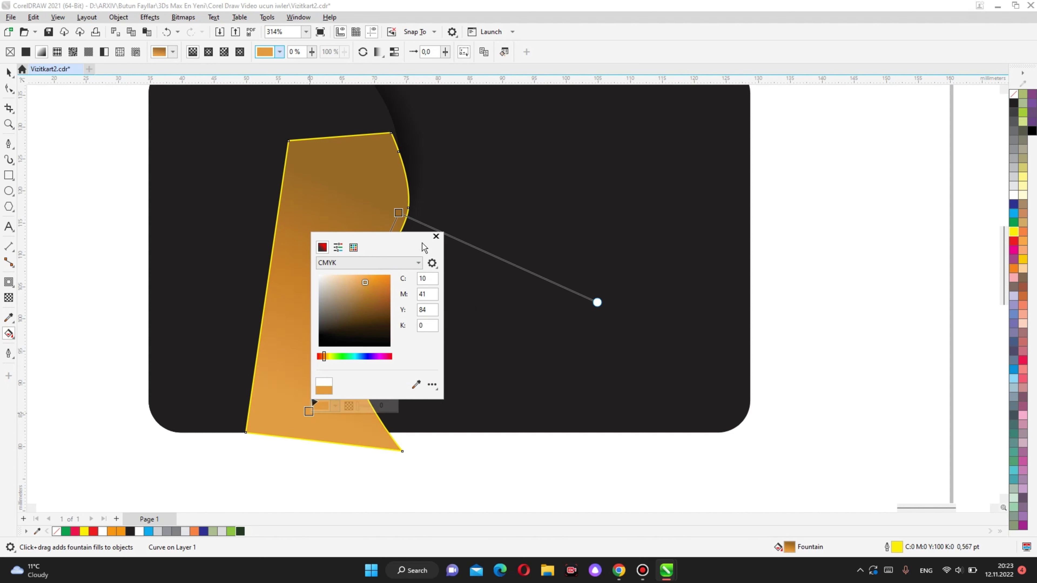
pyautogui.moveTo(422, 242); pyautogui.dragTo(563, 272)
pyautogui.moveTo(504, 311); pyautogui.dragTo(493, 309)
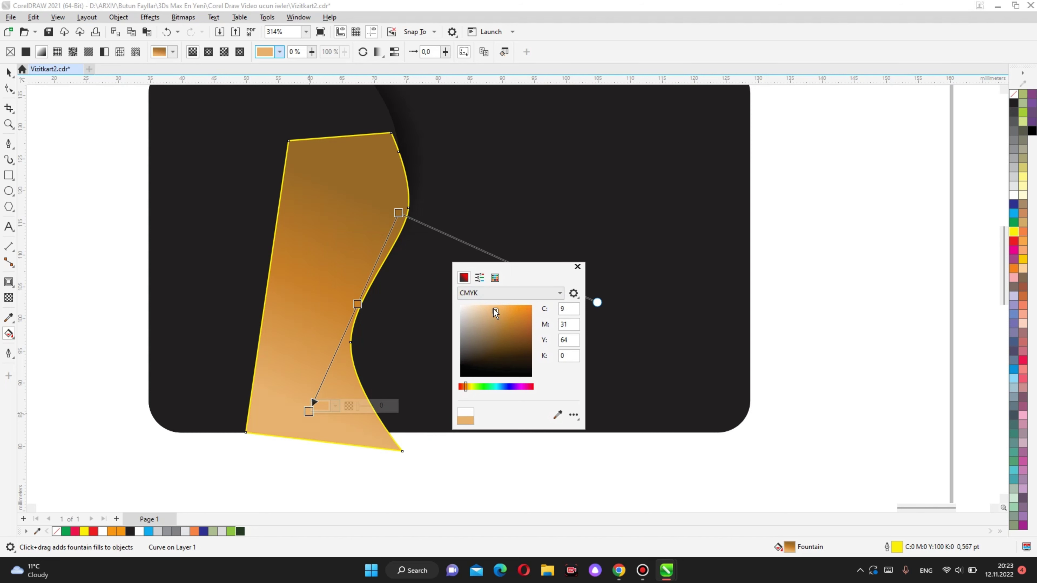
pyautogui.click(577, 266)
pyautogui.click(15, 76)
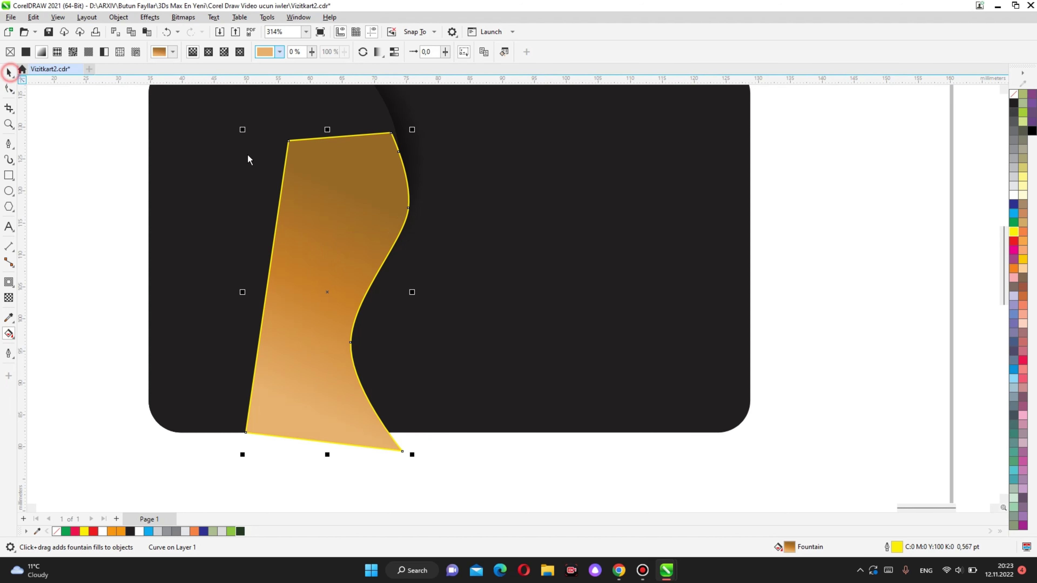
pyautogui.scroll(-1, 388, 220)
# Set the gradient panel's outline to No Color using the X swatch.
pyautogui.rightClick(1014, 95)
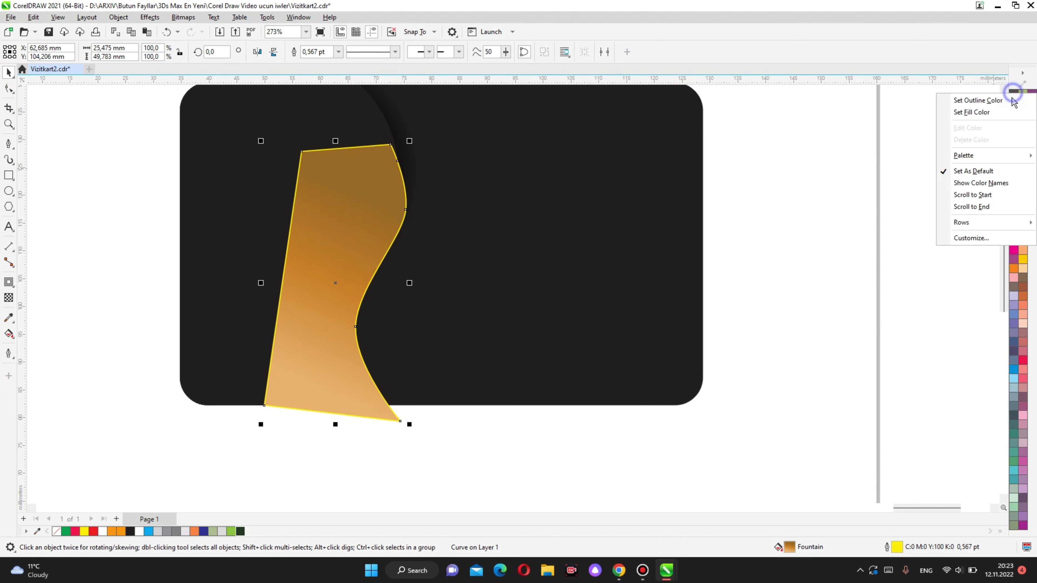
pyautogui.click(996, 100)
pyautogui.scroll(1, 393, 204)
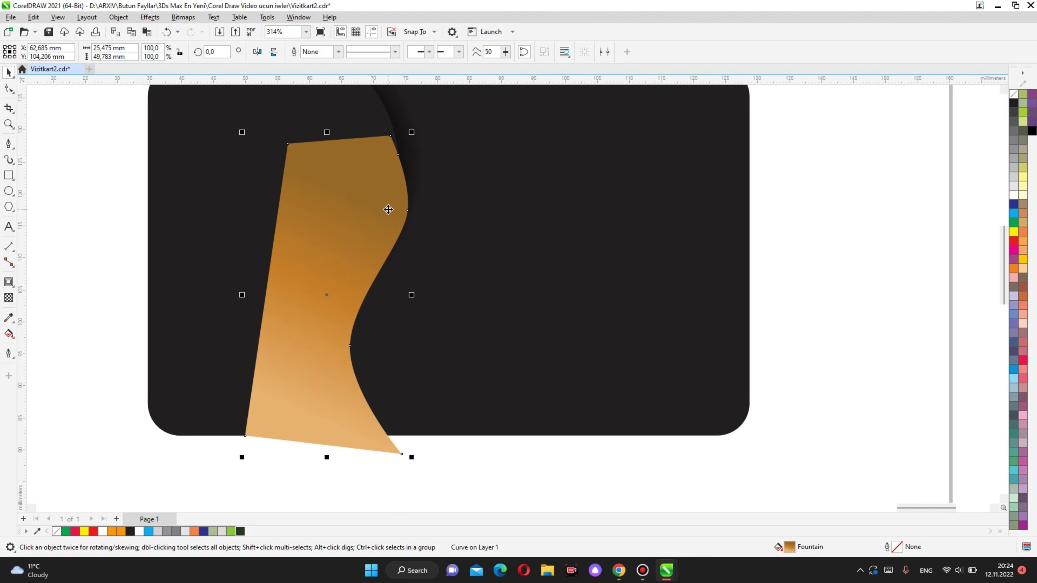
pyautogui.scroll(-1, 388, 210)
pyautogui.scroll(1, 386, 214)
# Duplicate the panel slightly to the right and tilt the copy about 5.89°.
pyautogui.moveTo(361, 217); pyautogui.dragTo(374, 218)
pyautogui.click(373, 218)
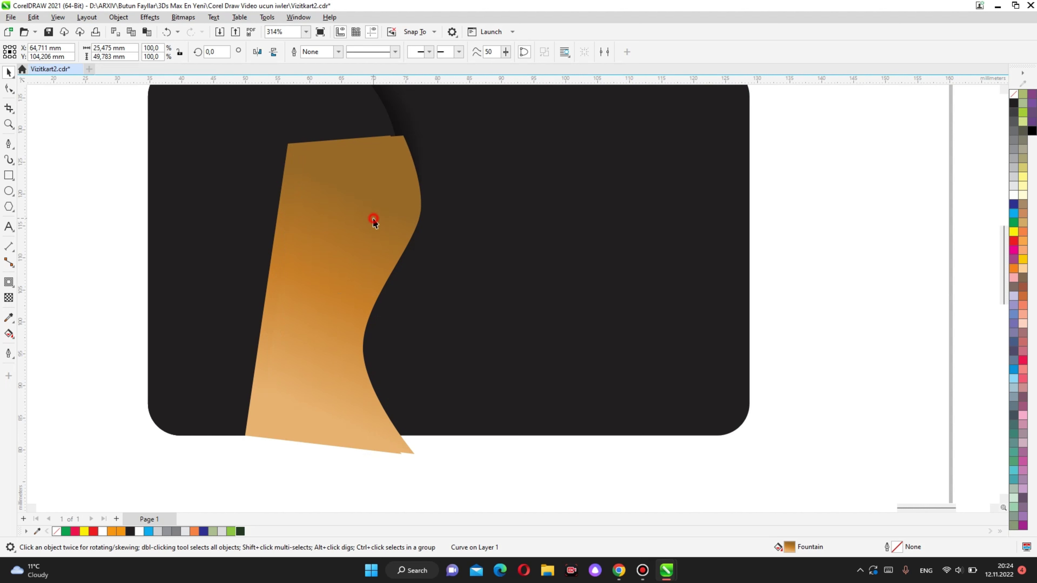
pyautogui.moveTo(424, 133); pyautogui.dragTo(410, 128)
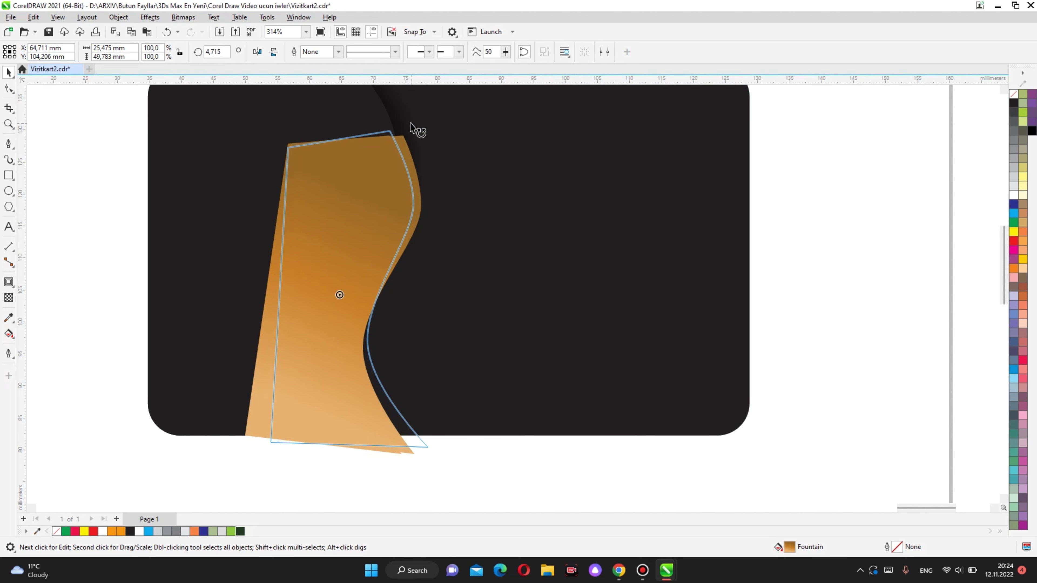
pyautogui.moveTo(336, 227); pyautogui.dragTo(344, 255)
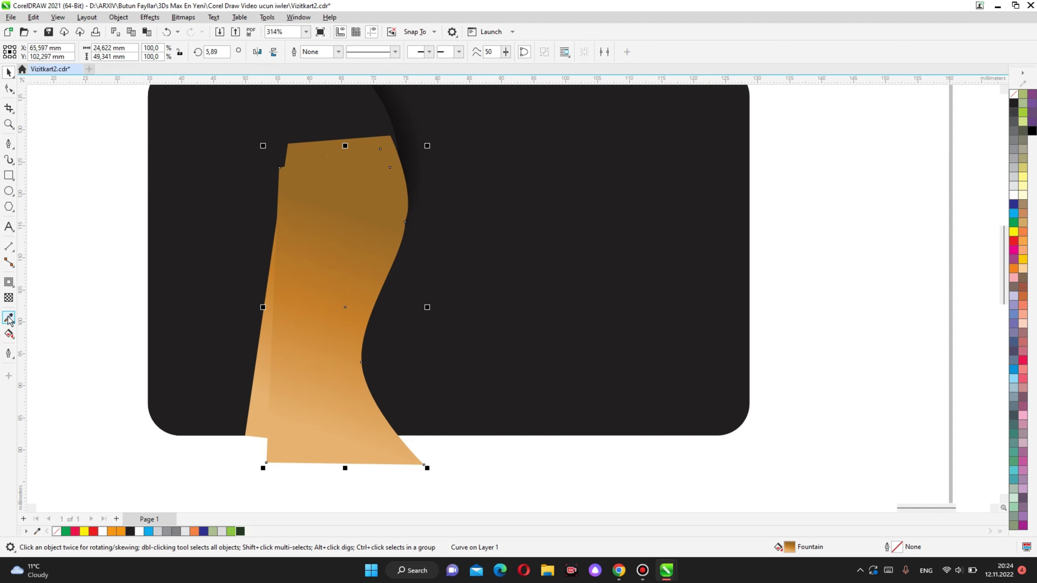
# Reverse the copy's fountain fill so it runs from pale tan at top to brown at bottom.
pyautogui.click(9, 334)
pyautogui.moveTo(396, 228)
pyautogui.mouseDown()
pyautogui.moveTo(329, 485)
pyautogui.moveTo(380, 315)
pyautogui.moveTo(351, 444)
pyautogui.mouseUp()
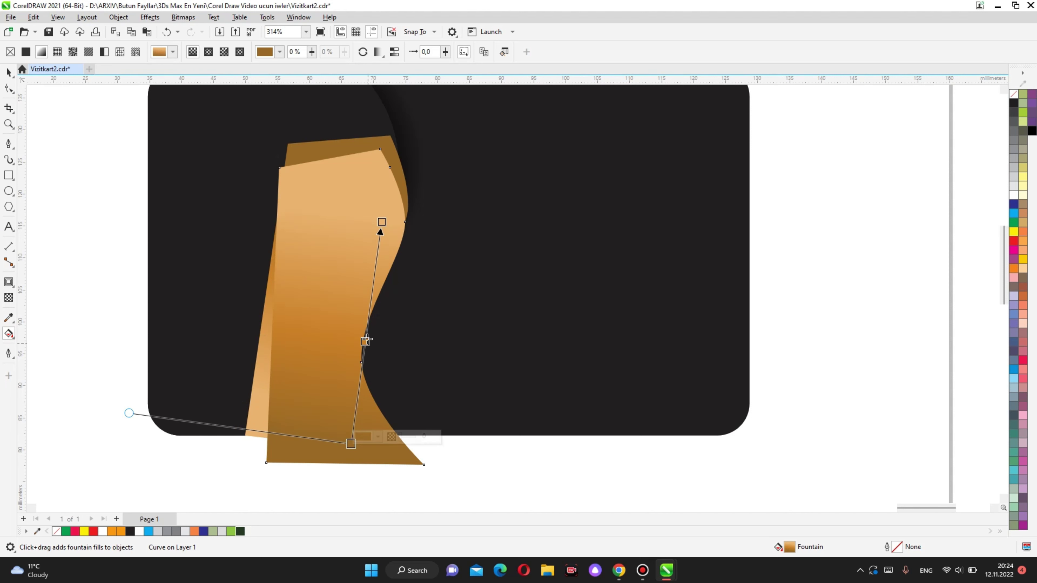
pyautogui.moveTo(367, 323); pyautogui.dragTo(363, 325)
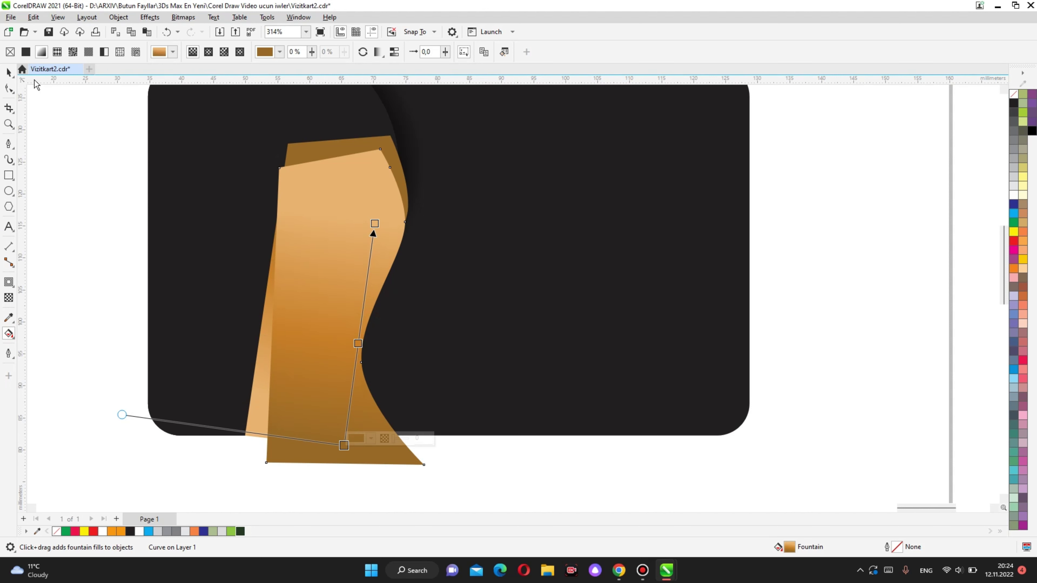
pyautogui.click(9, 73)
# PowerClip both orange gradient panels inside the dark rounded card, then open its contents for editing.
pyautogui.scroll(-1, 341, 270)
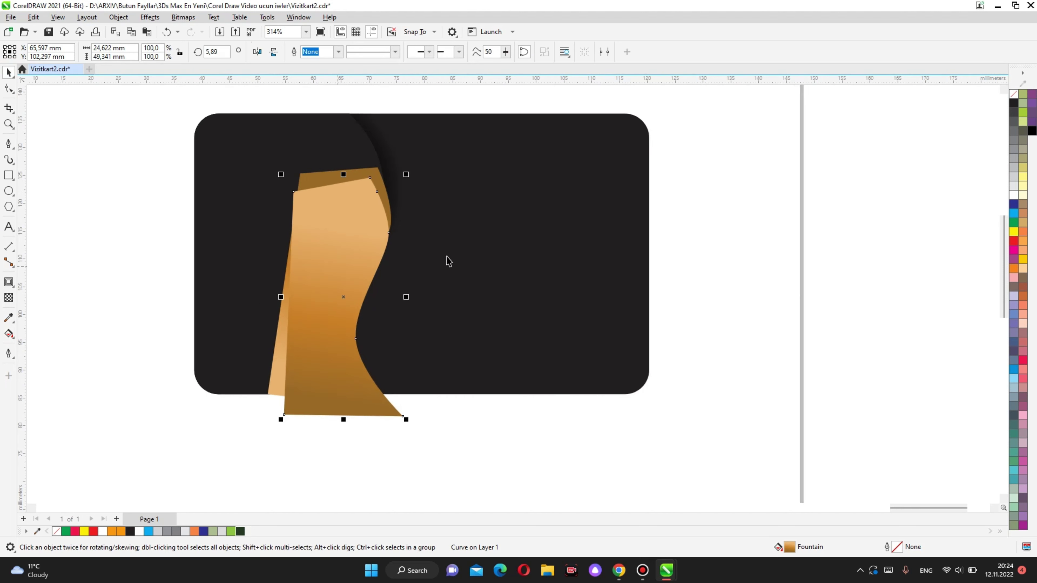
pyautogui.scroll(1, 324, 175)
pyautogui.scroll(-2, 324, 175)
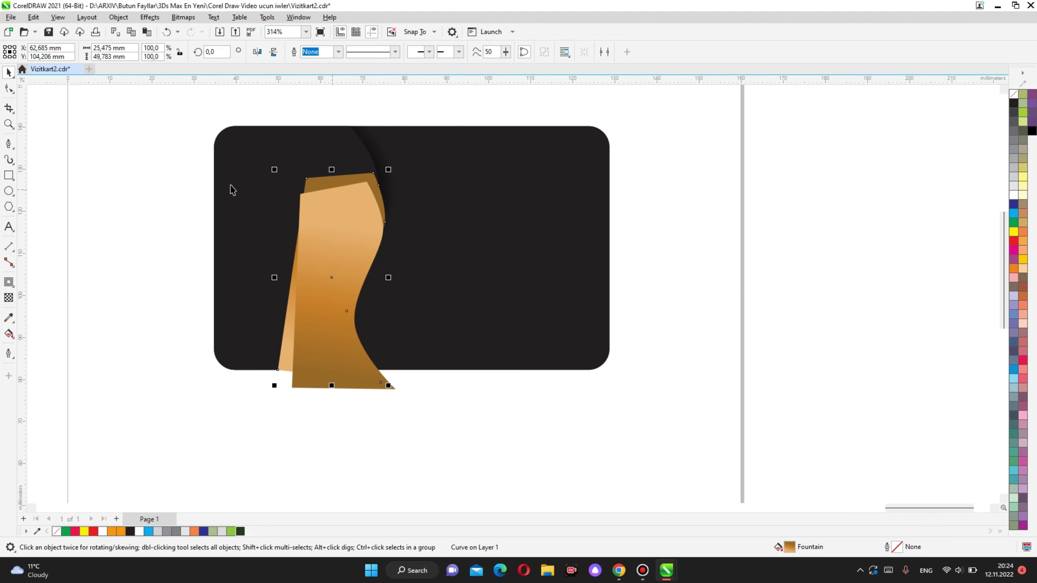
pyautogui.moveTo(181, 171)
pyautogui.mouseDown()
pyautogui.moveTo(284, 253)
pyautogui.moveTo(463, 454)
pyautogui.mouseUp()
pyautogui.scroll(1, 331, 215)
pyautogui.scroll(1, 329, 220)
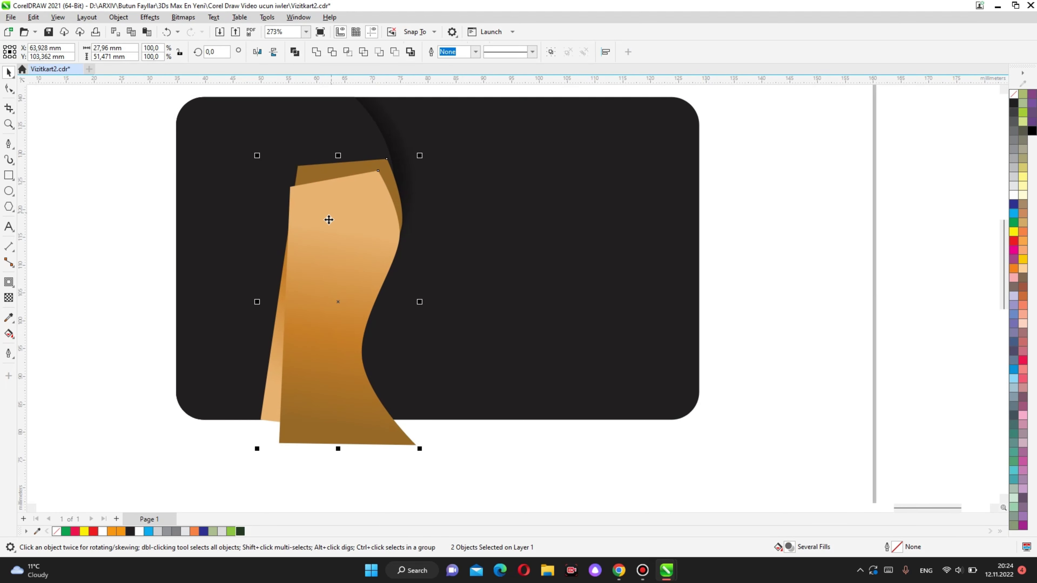
pyautogui.rightClick(329, 222)
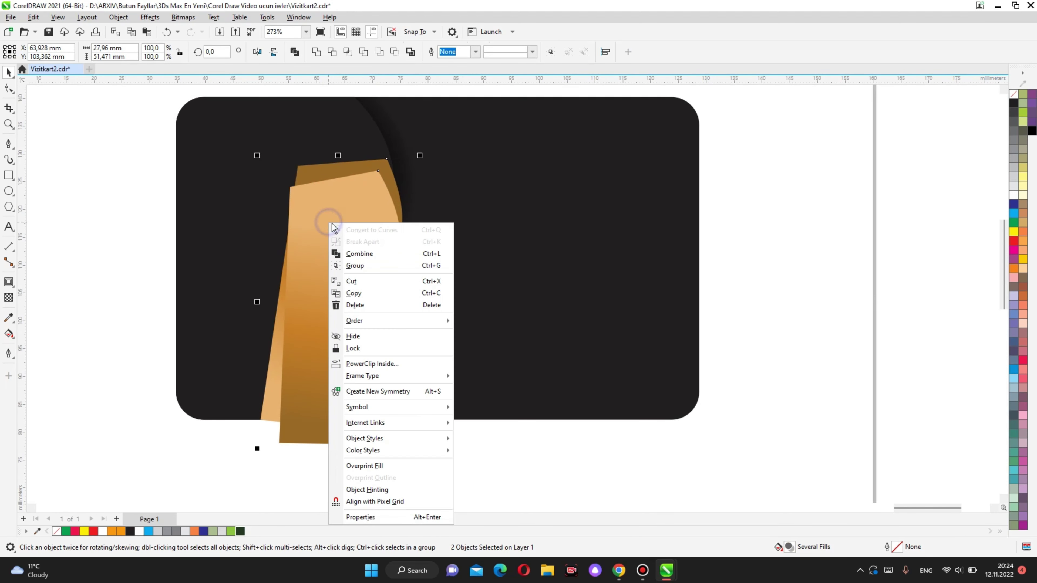
pyautogui.click(372, 364)
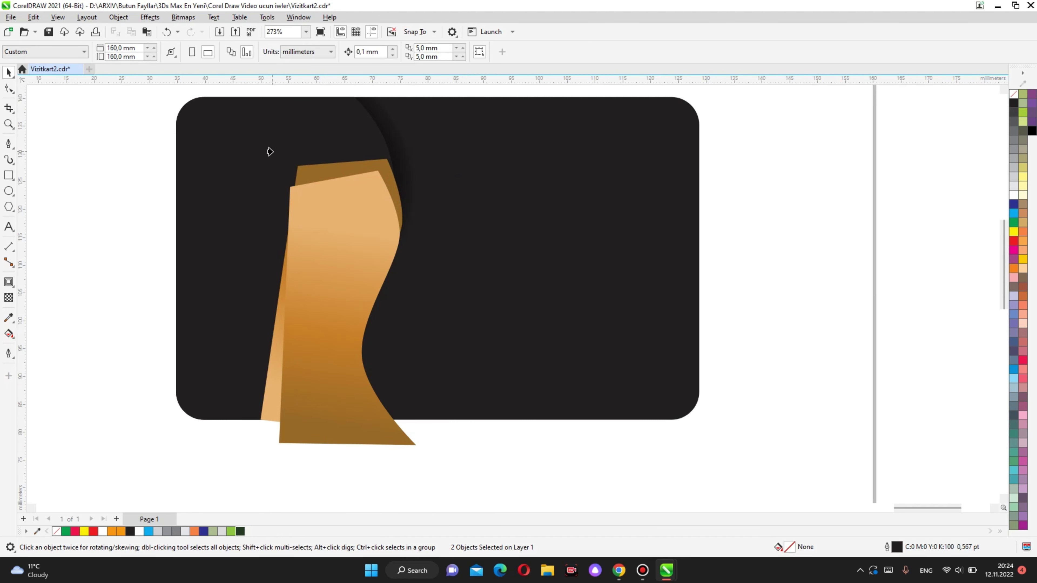
pyautogui.click(432, 160)
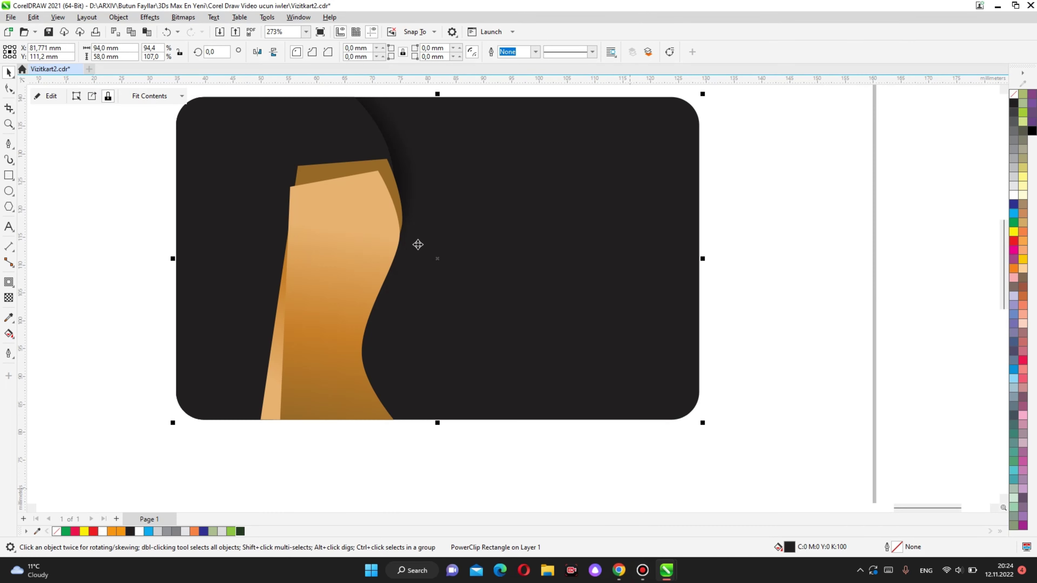
pyautogui.click(47, 96)
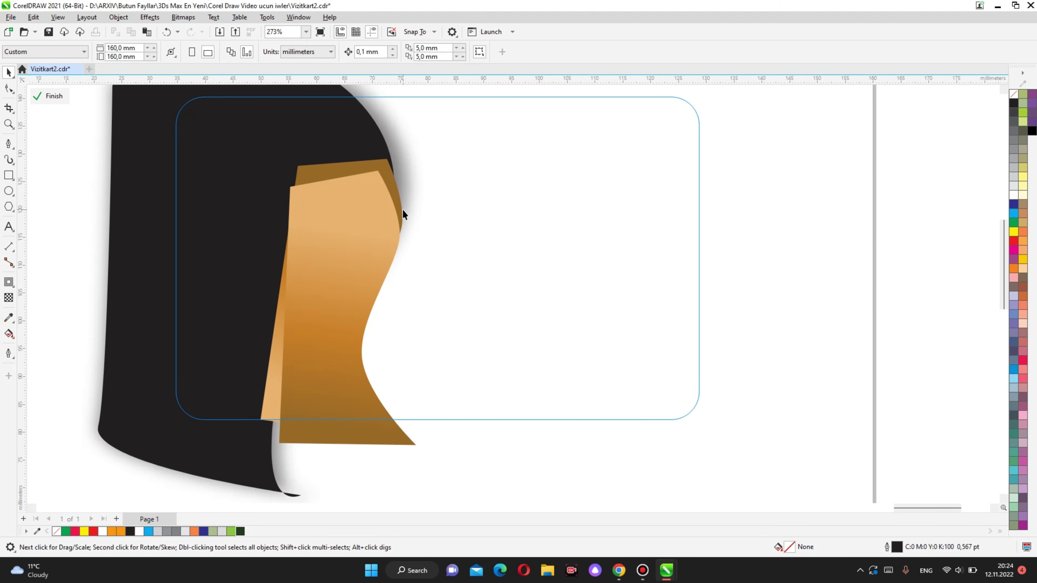
# Inside the card, put both orange panels behind the black shadowed curve.
pyautogui.click(433, 151)
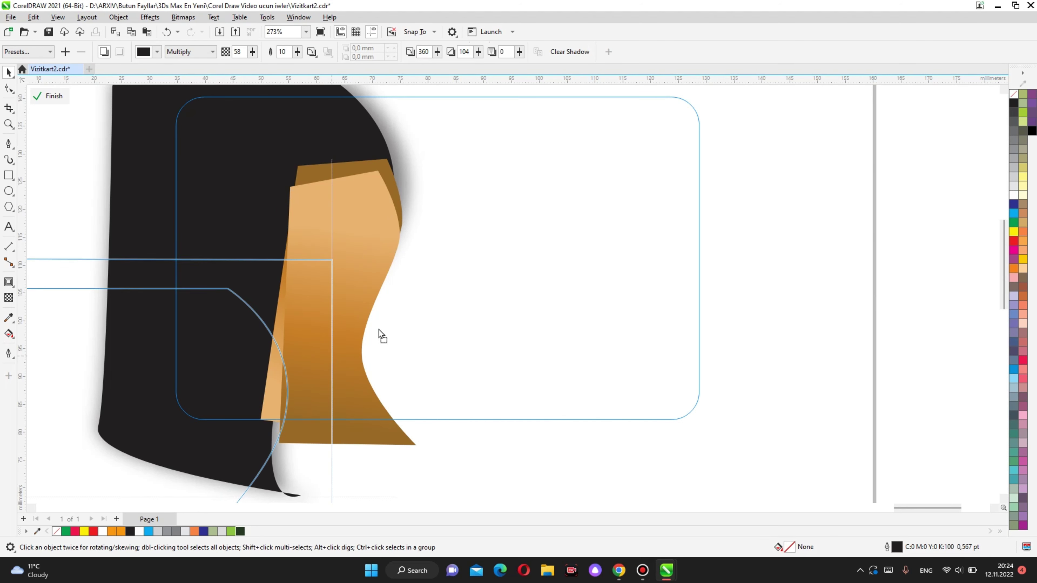
pyautogui.click(418, 248)
pyautogui.scroll(1, 326, 160)
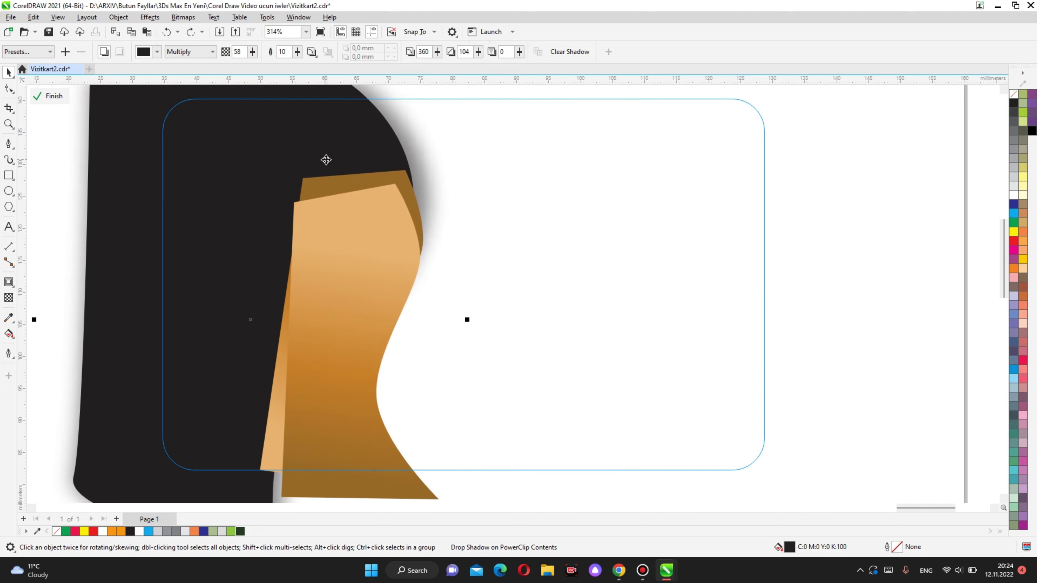
pyautogui.click(327, 151)
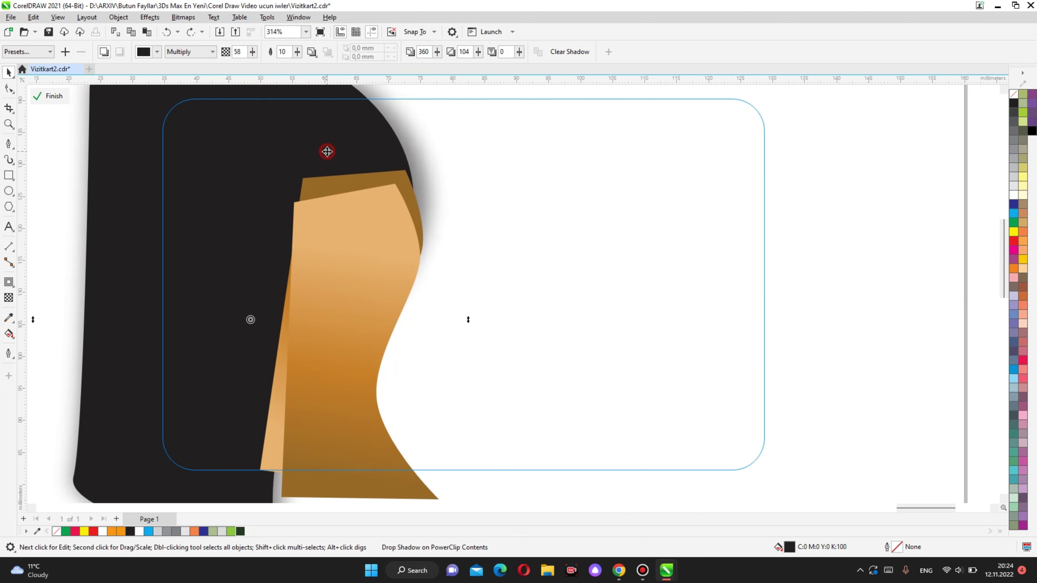
pyautogui.click(349, 194)
pyautogui.keyDown('shift'); pyautogui.click(359, 243); pyautogui.keyUp('shift')
pyautogui.rightClick(358, 245)
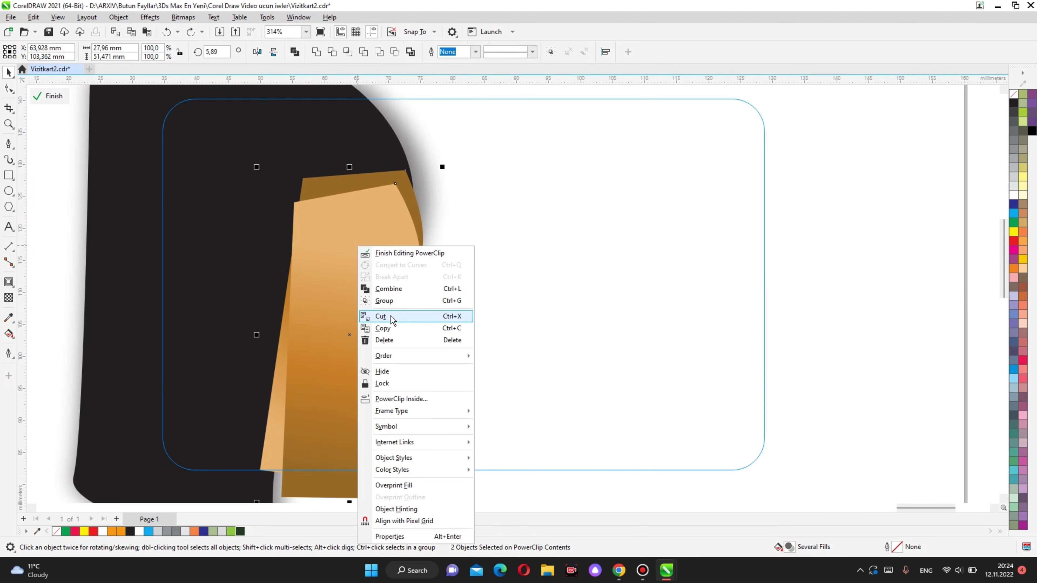
pyautogui.click(387, 357)
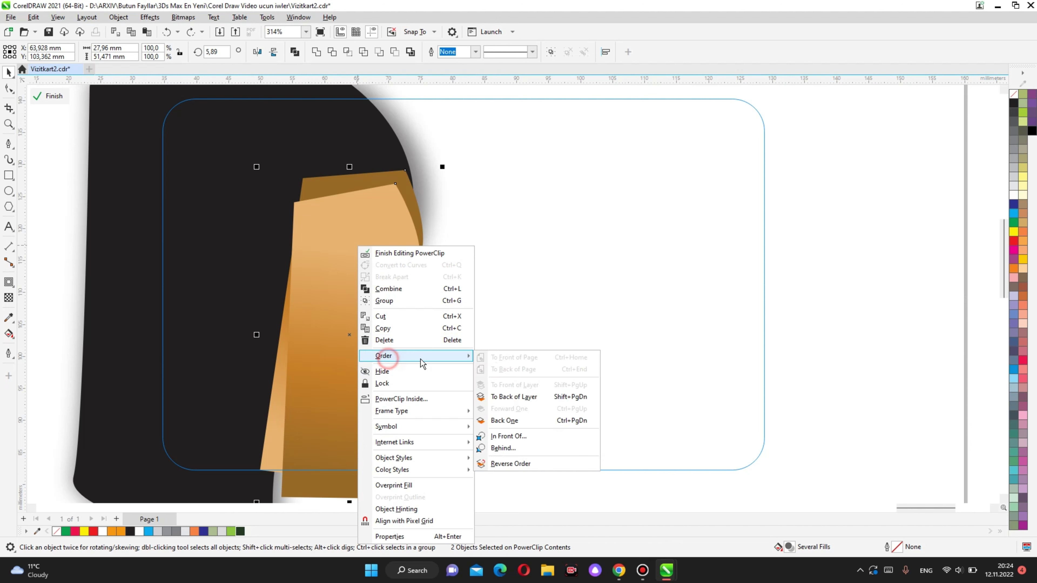
pyautogui.click(503, 448)
pyautogui.click(193, 137)
# Finish the PowerClip edit, then reopen the card's contents and select the orange curve.
pyautogui.scroll(-2, 416, 301)
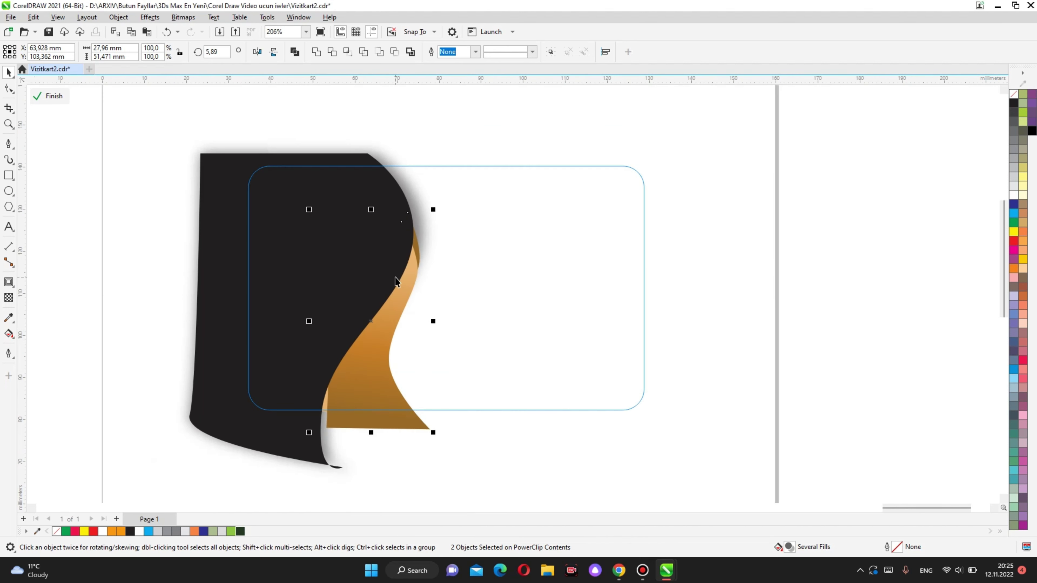
pyautogui.scroll(2, 365, 401)
pyautogui.click(503, 449)
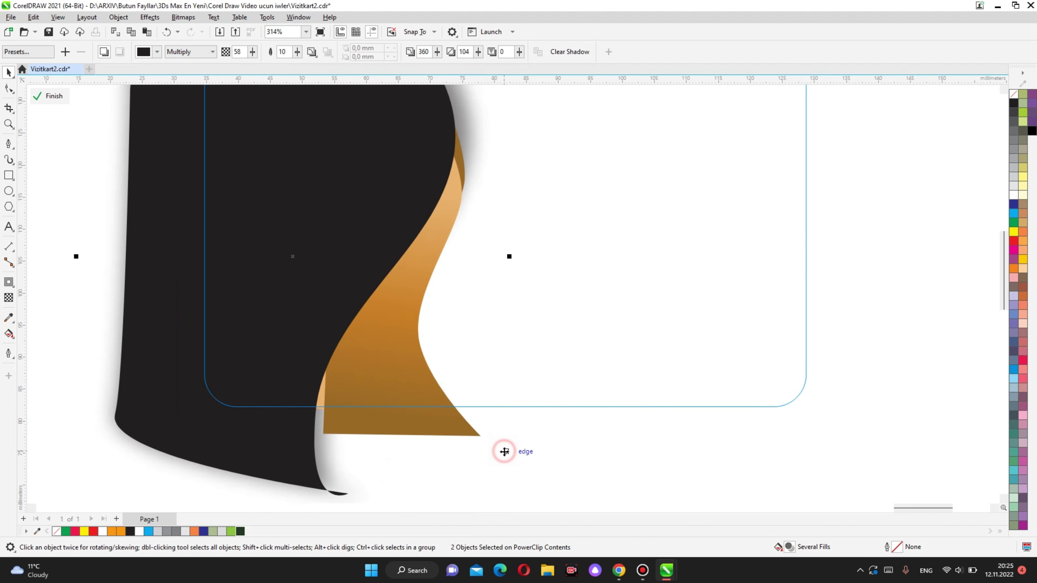
pyautogui.click(46, 96)
pyautogui.scroll(-1, 417, 445)
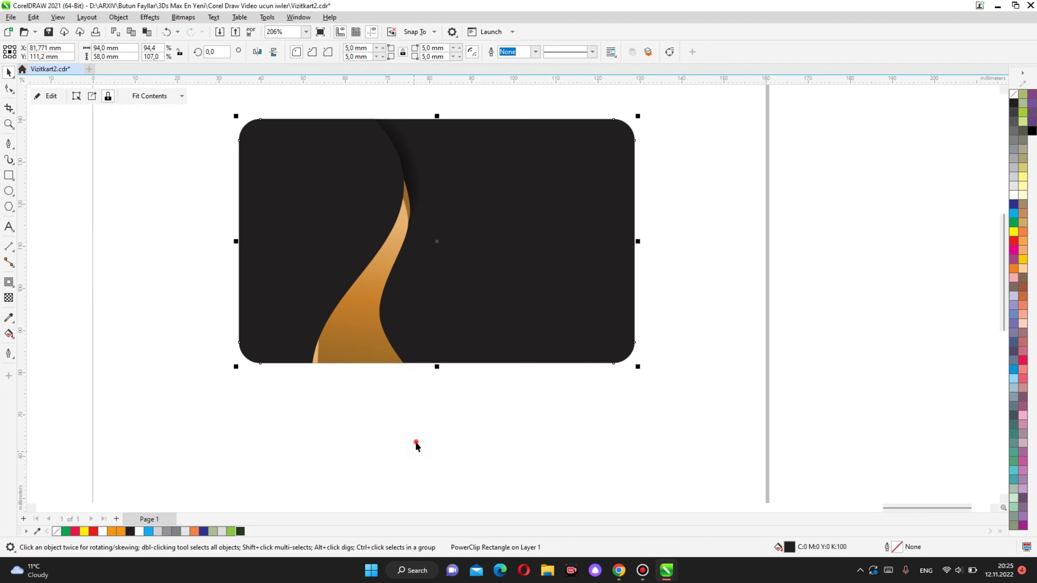
pyautogui.scroll(1, 373, 262)
pyautogui.scroll(2, 373, 262)
pyautogui.click(41, 96)
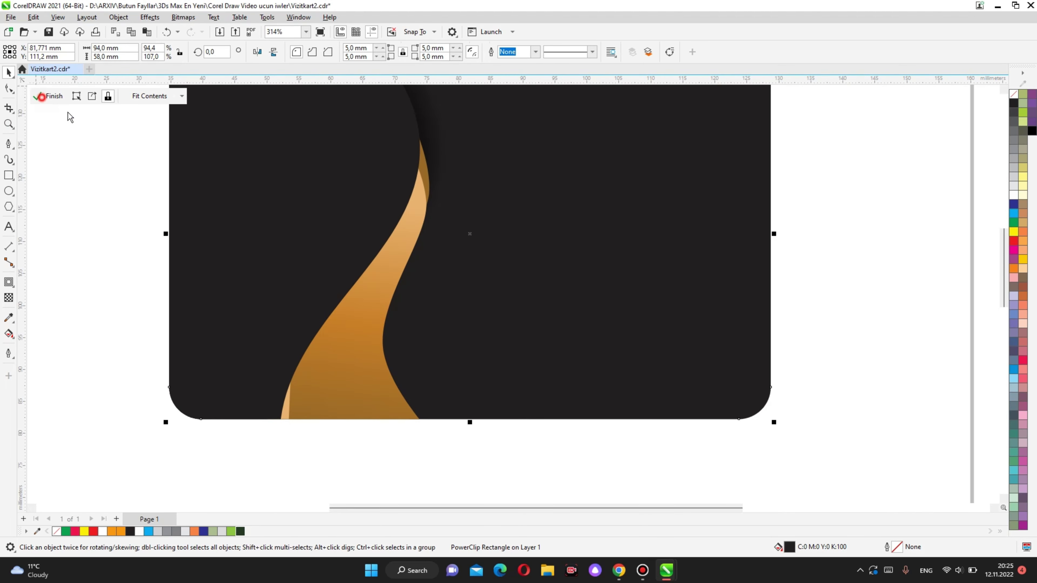
pyautogui.click(382, 329)
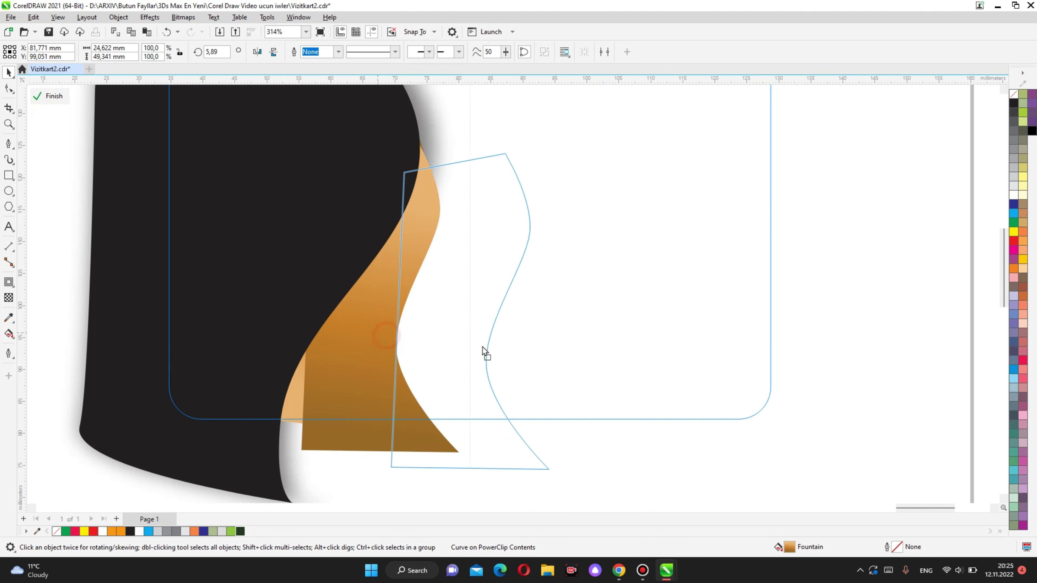
# Move the orange curve and place it behind the dark shape.
pyautogui.moveTo(378, 333)
pyautogui.mouseDown()
pyautogui.moveTo(482, 345)
pyautogui.moveTo(404, 330)
pyautogui.moveTo(426, 329)
pyautogui.mouseUp()
pyautogui.rightClick(417, 320)
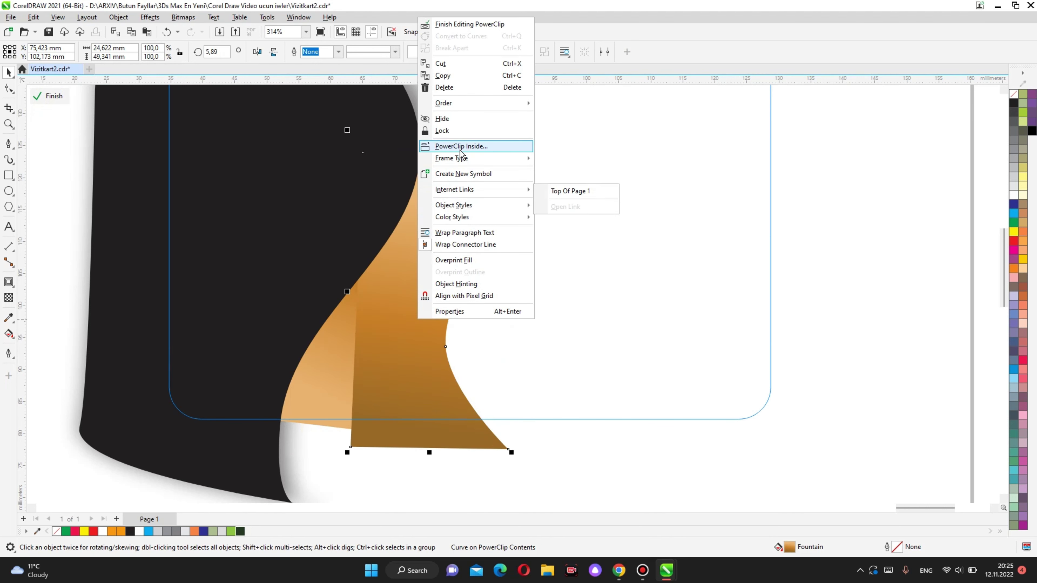
pyautogui.click(476, 102)
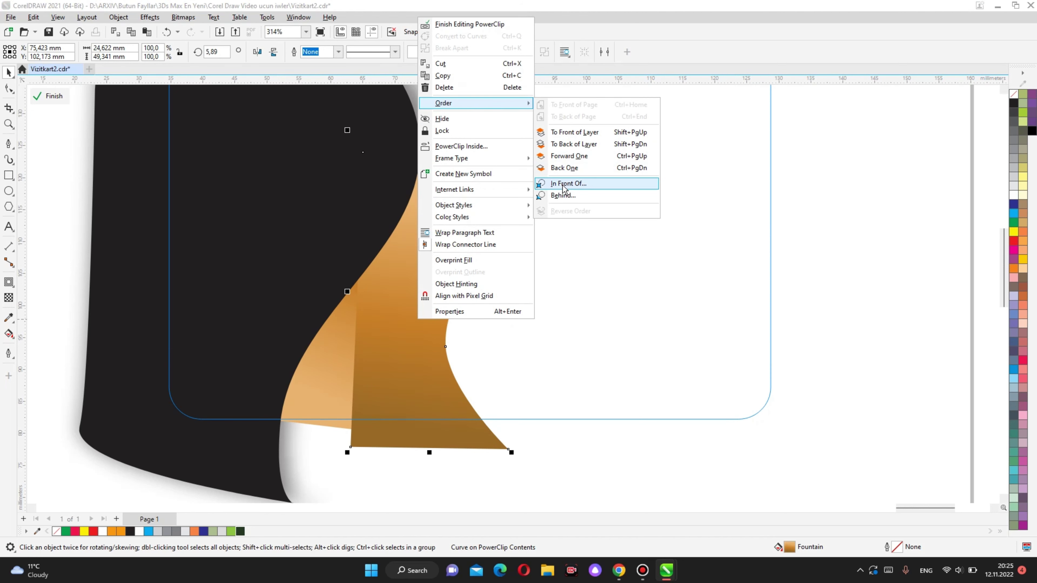
pyautogui.click(563, 196)
pyautogui.click(311, 374)
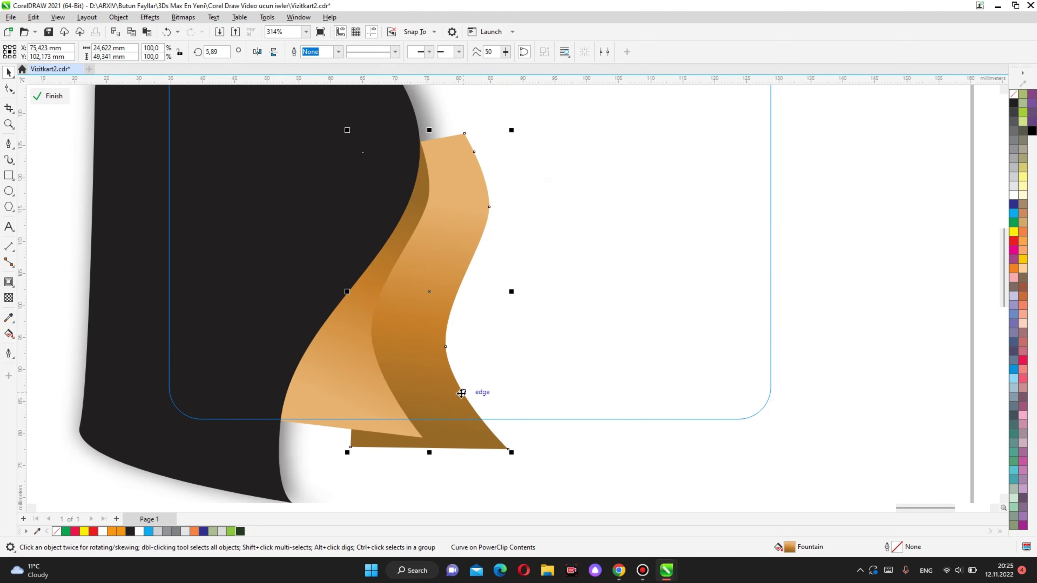
# Shift the orange curve and tilt it about 14.4°, then finish the PowerClip.
pyautogui.moveTo(442, 255); pyautogui.dragTo(423, 248)
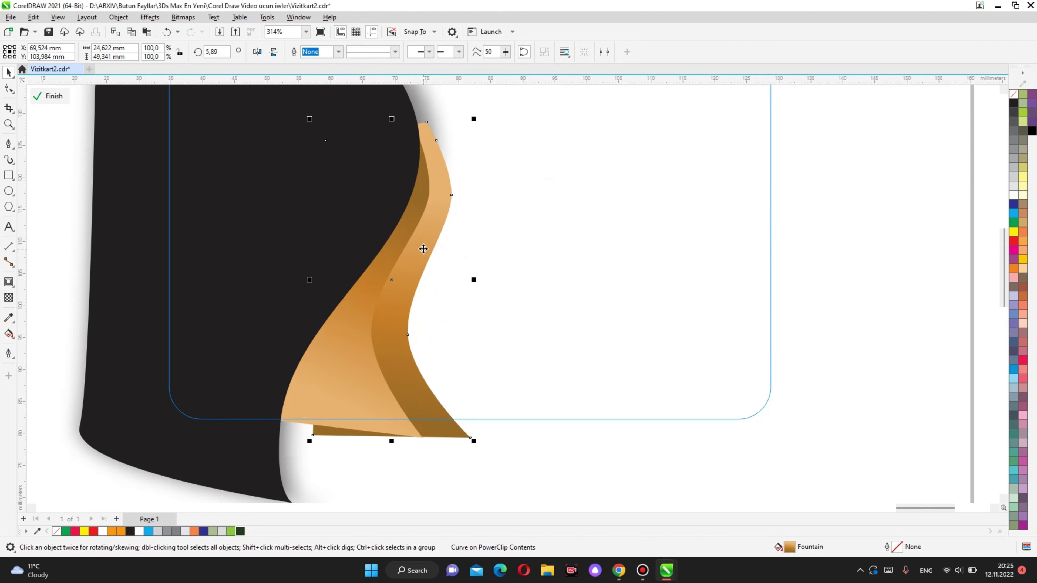
pyautogui.scroll(-1, 403, 248)
pyautogui.scroll(1, 463, 189)
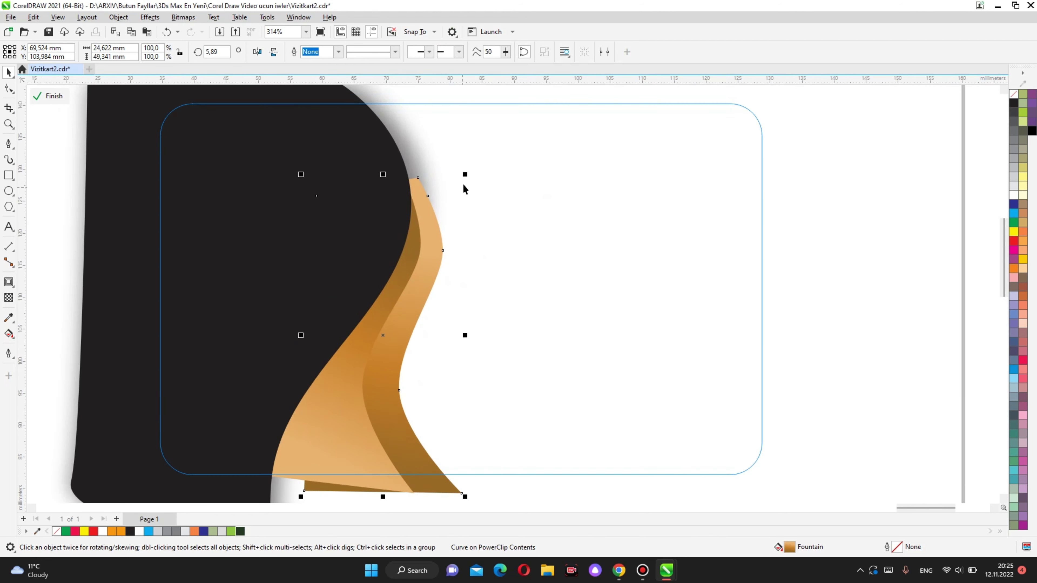
pyautogui.click(425, 238)
pyautogui.moveTo(467, 176); pyautogui.dragTo(444, 172)
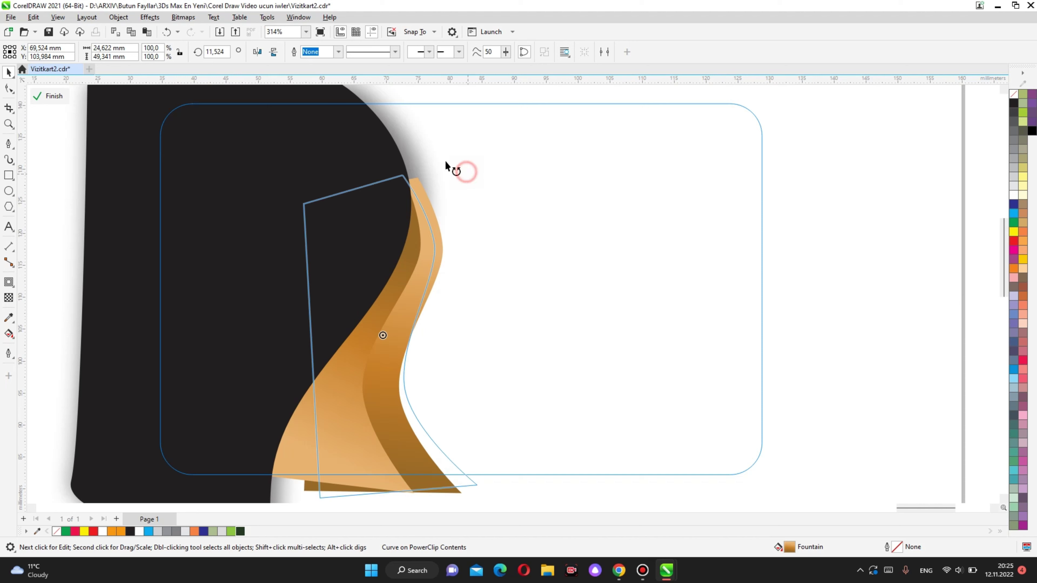
pyautogui.scroll(-1, 430, 204)
pyautogui.scroll(-1, 410, 296)
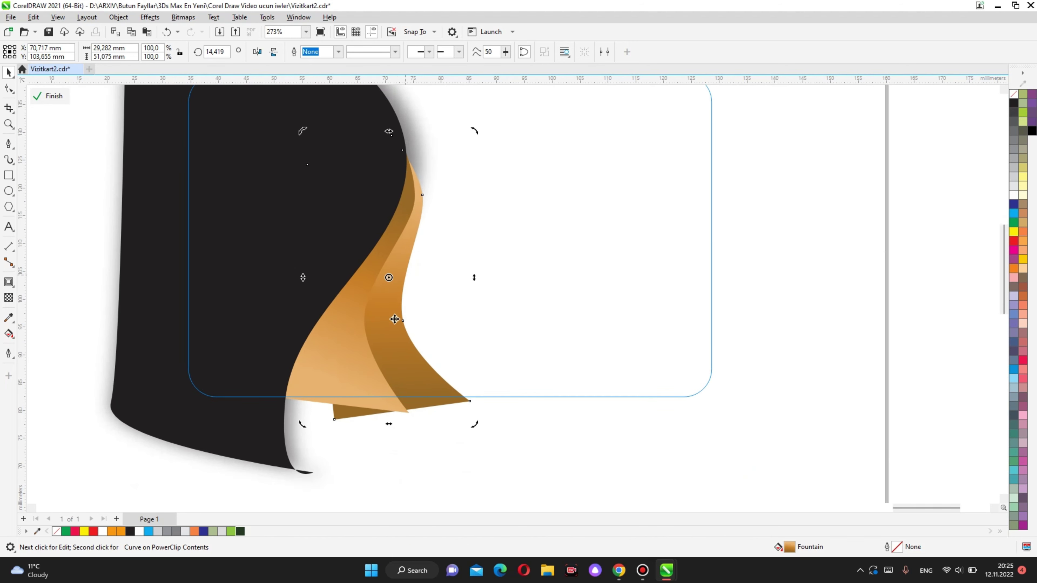
pyautogui.moveTo(390, 331); pyautogui.dragTo(389, 320)
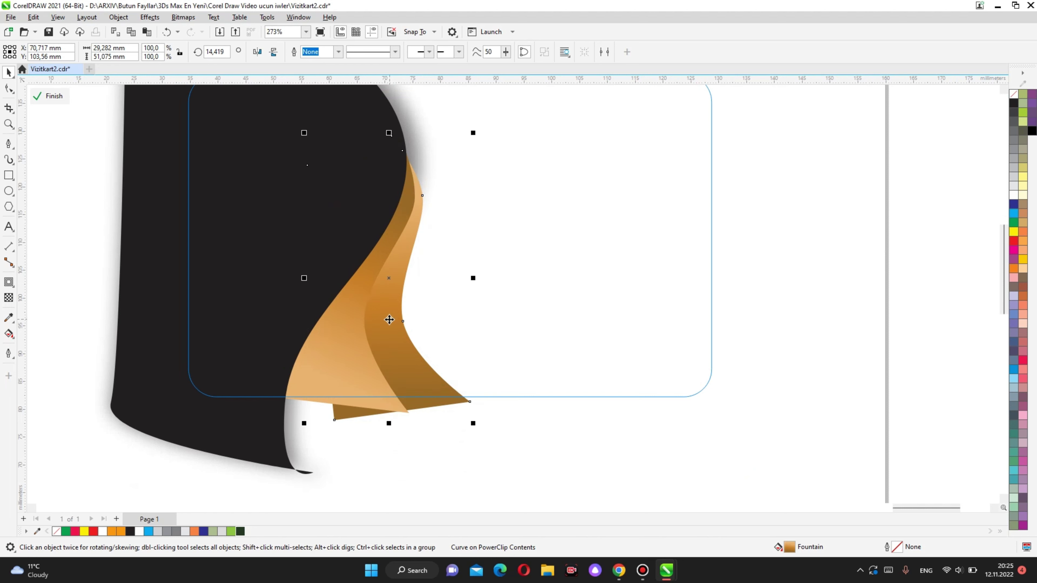
pyautogui.scroll(1, 405, 389)
pyautogui.scroll(-1, 336, 405)
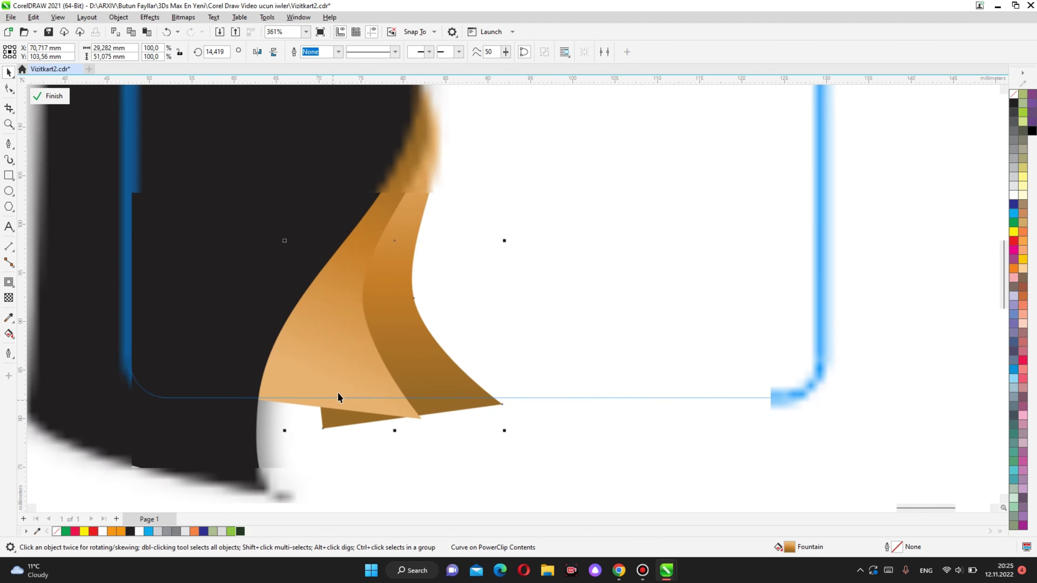
pyautogui.click(51, 96)
pyautogui.click(532, 436)
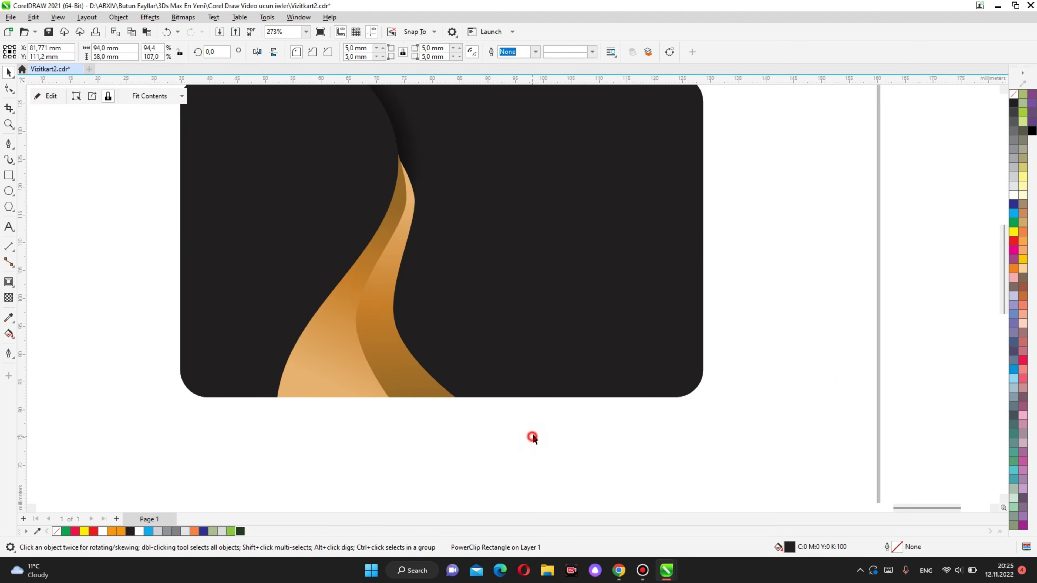
pyautogui.scroll(-2, 415, 356)
pyautogui.scroll(2, 416, 339)
pyautogui.scroll(1, 417, 325)
pyautogui.scroll(2, 416, 325)
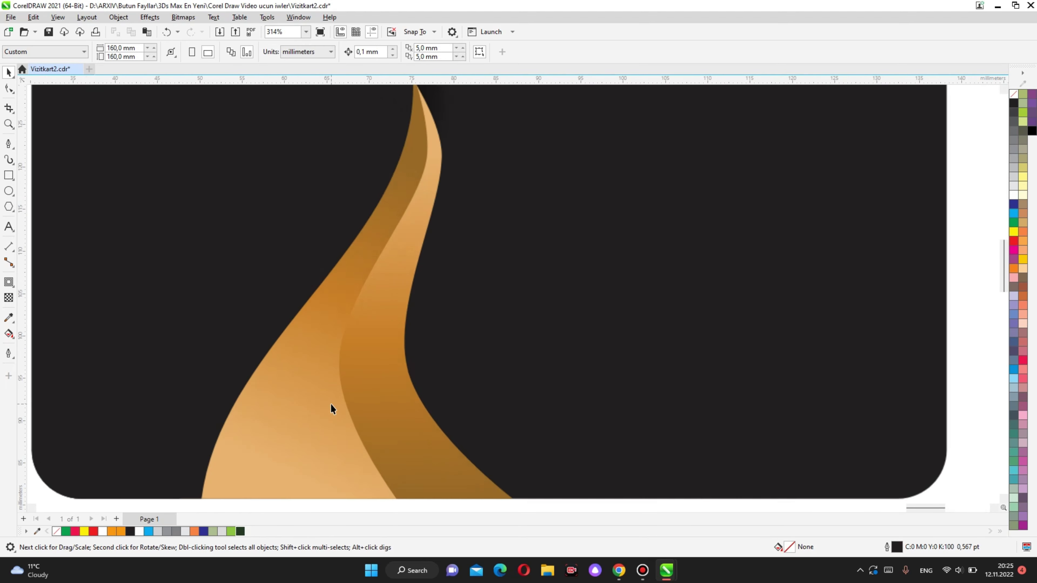
pyautogui.scroll(-2, 360, 367)
pyautogui.scroll(-1, 359, 368)
pyautogui.scroll(2, 382, 292)
pyautogui.scroll(2, 372, 231)
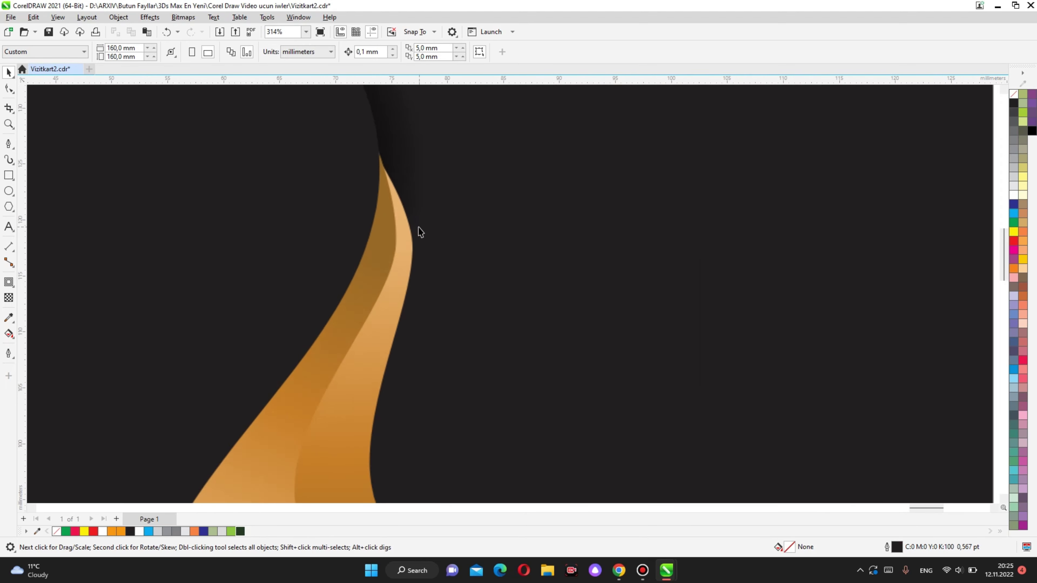
pyautogui.scroll(2, 417, 229)
pyautogui.scroll(-3, 389, 180)
pyautogui.scroll(-3, 387, 196)
pyautogui.scroll(-4, 385, 208)
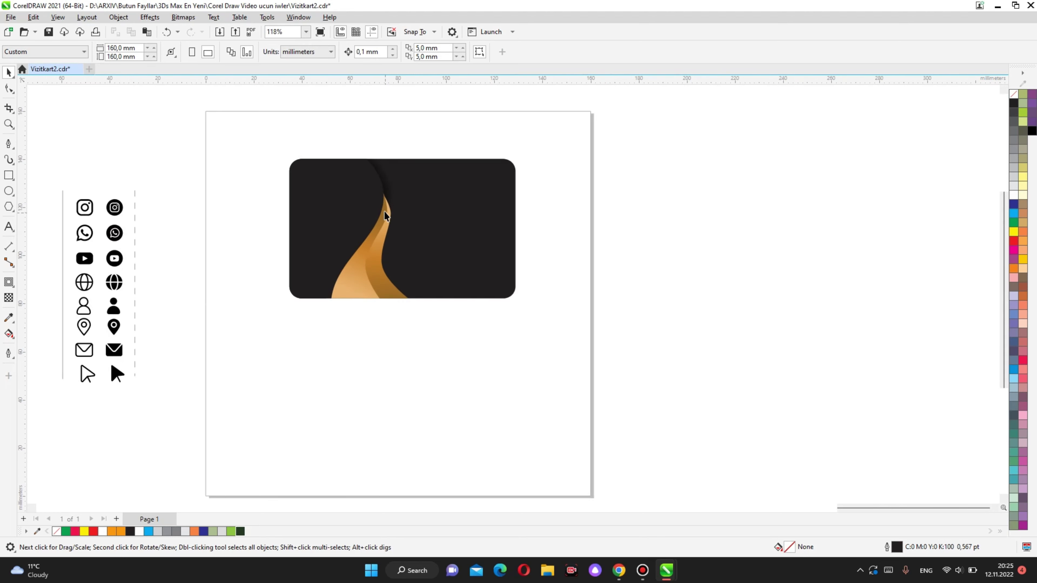
pyautogui.scroll(3, 385, 211)
pyautogui.scroll(-3, 384, 212)
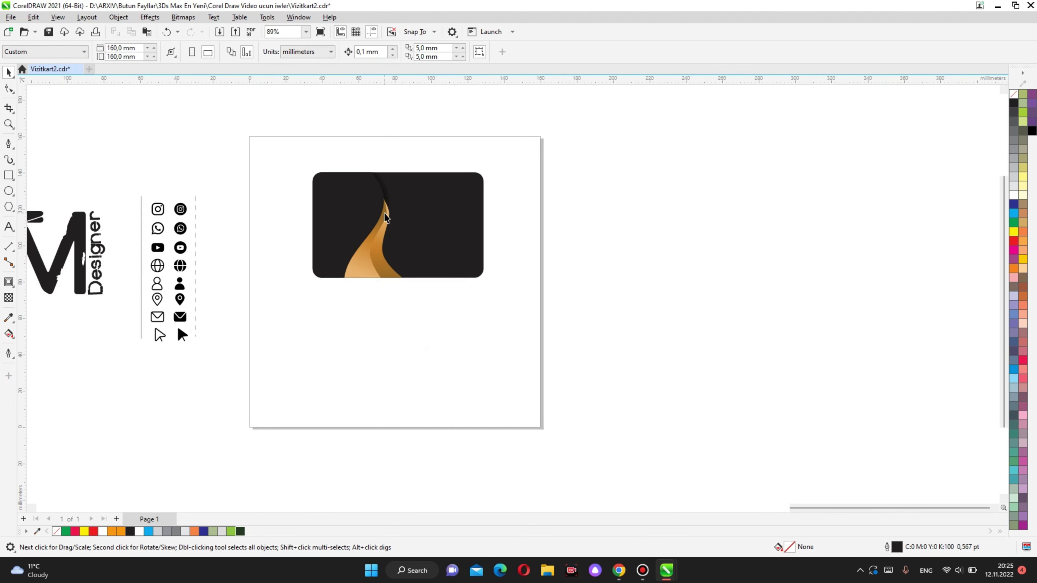
pyautogui.scroll(3, 385, 218)
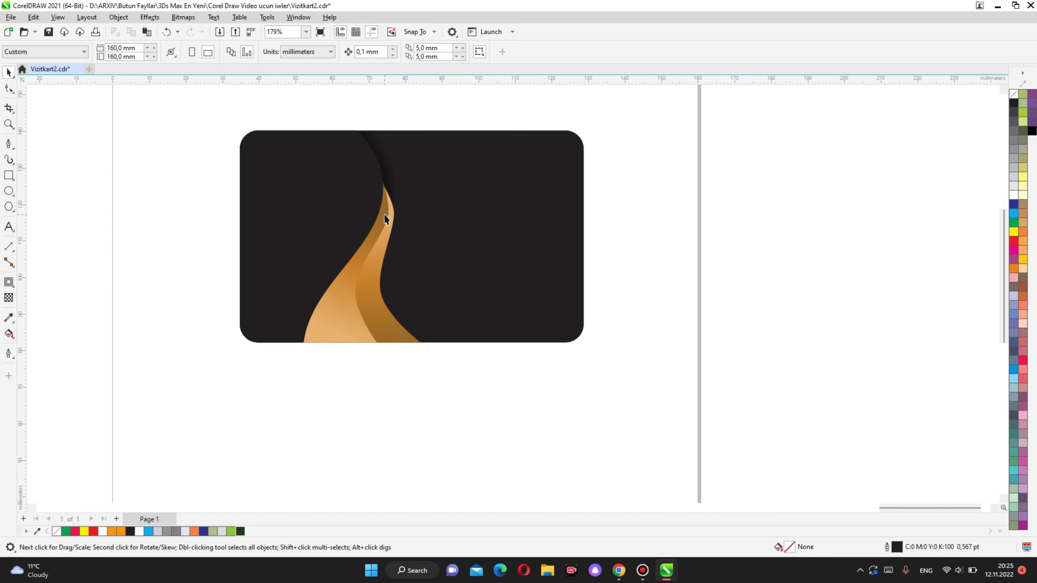
pyautogui.scroll(1, 365, 234)
pyautogui.scroll(1, 371, 255)
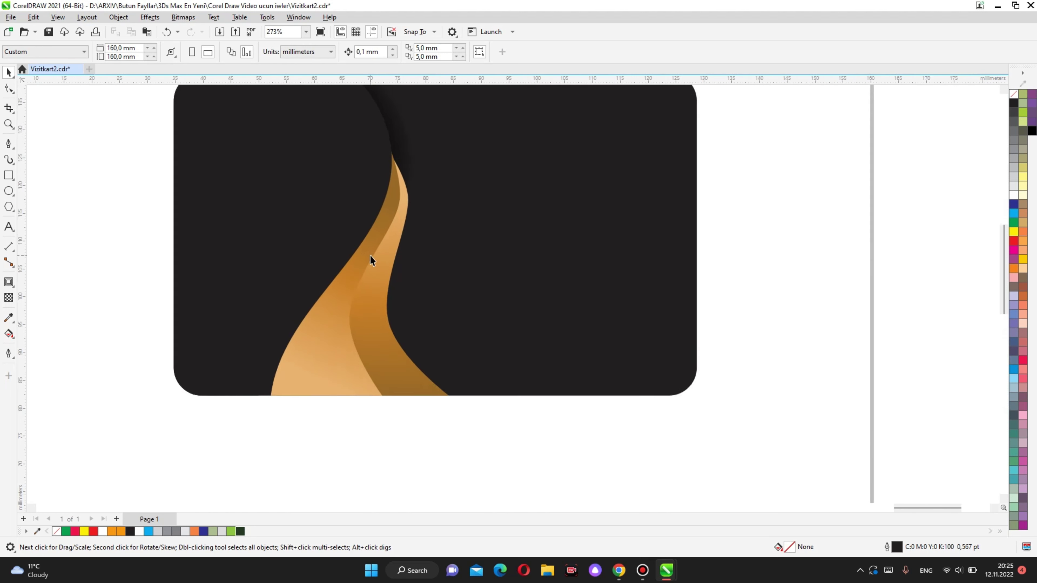
pyautogui.scroll(1, 382, 255)
# Open the card's contents and nudge the orange curve slightly left.
pyautogui.doubleClick(379, 235)
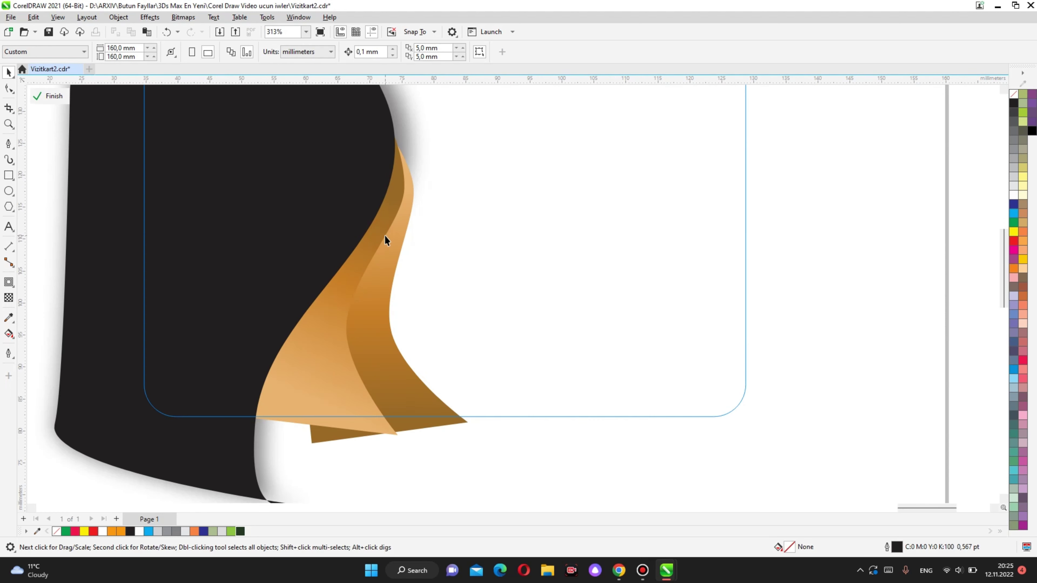
pyautogui.moveTo(376, 231); pyautogui.dragTo(366, 231)
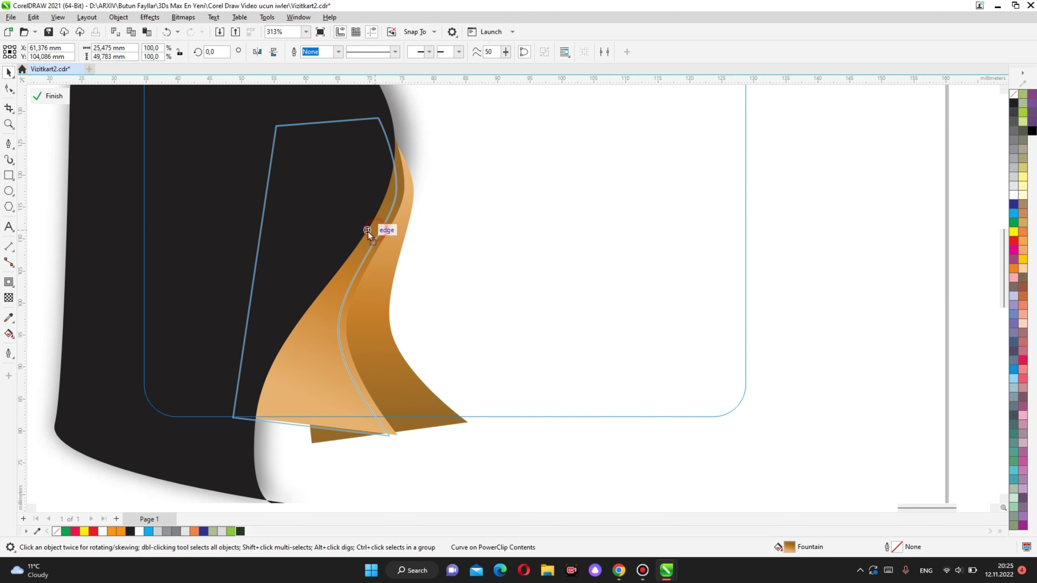
pyautogui.click(341, 410)
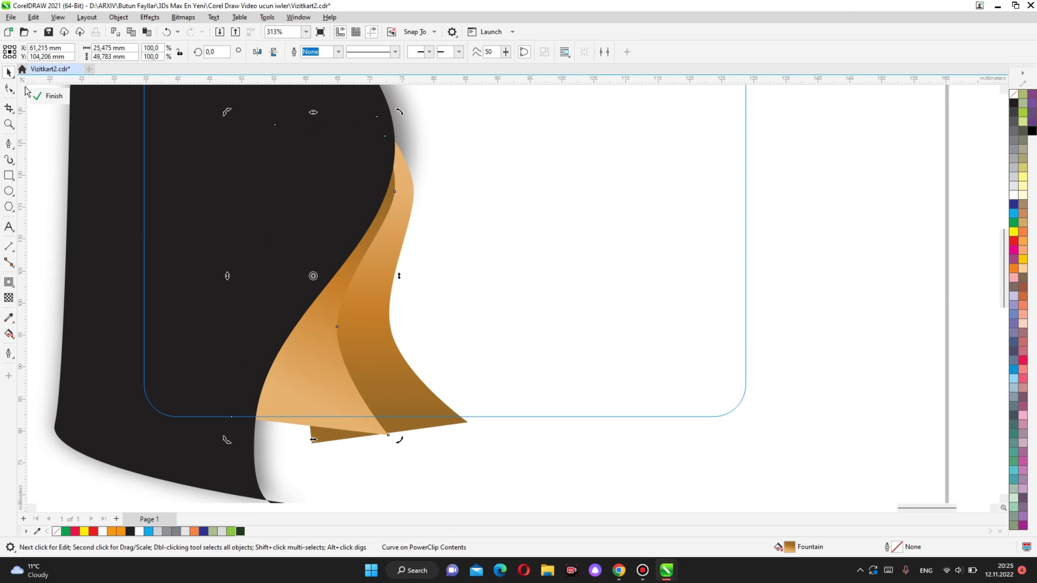
pyautogui.click(48, 96)
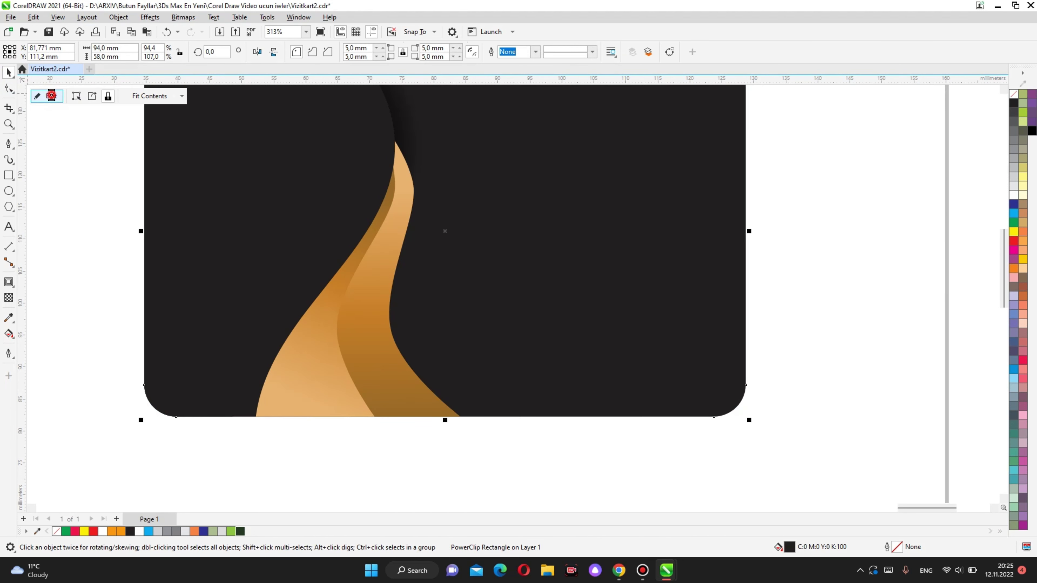
pyautogui.click(46, 95)
# With the Shape tool, select the lighter orange curve and trial-move its bottom corner, then undo.
pyautogui.click(7, 90)
pyautogui.scroll(-2, 277, 301)
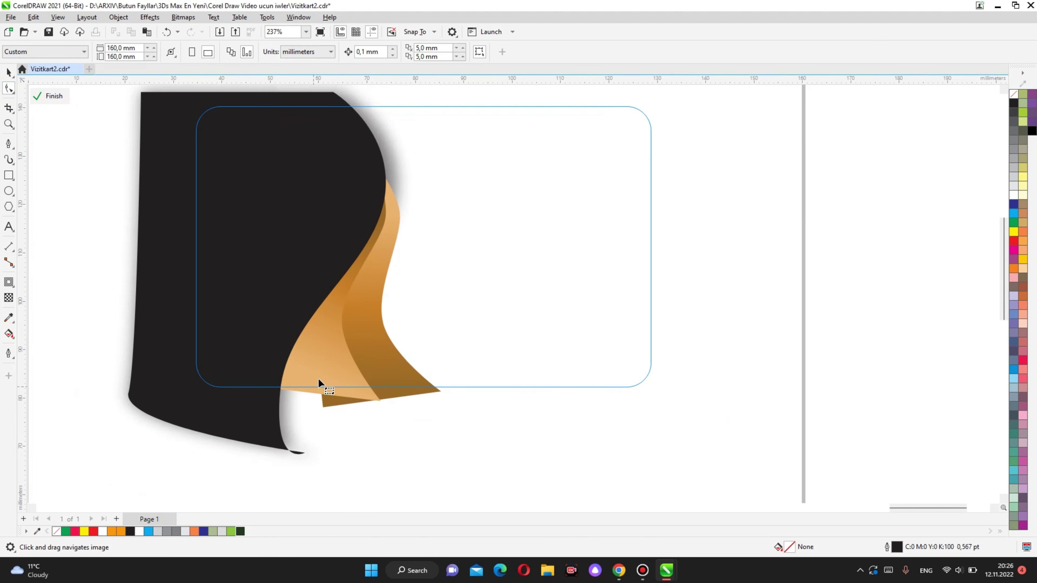
pyautogui.click(325, 372)
pyautogui.scroll(1, 312, 368)
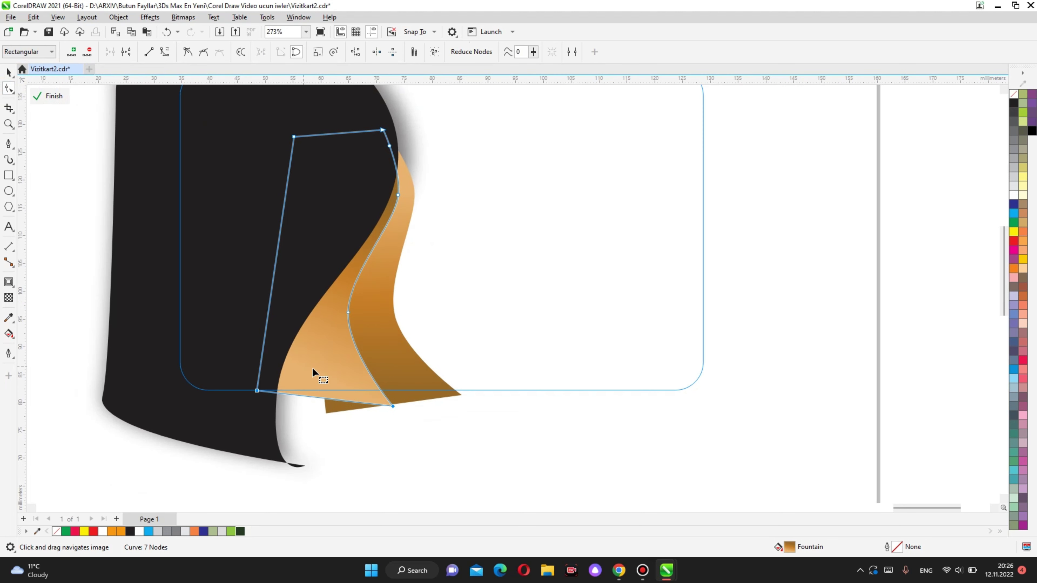
pyautogui.moveTo(392, 406); pyautogui.dragTo(285, 414)
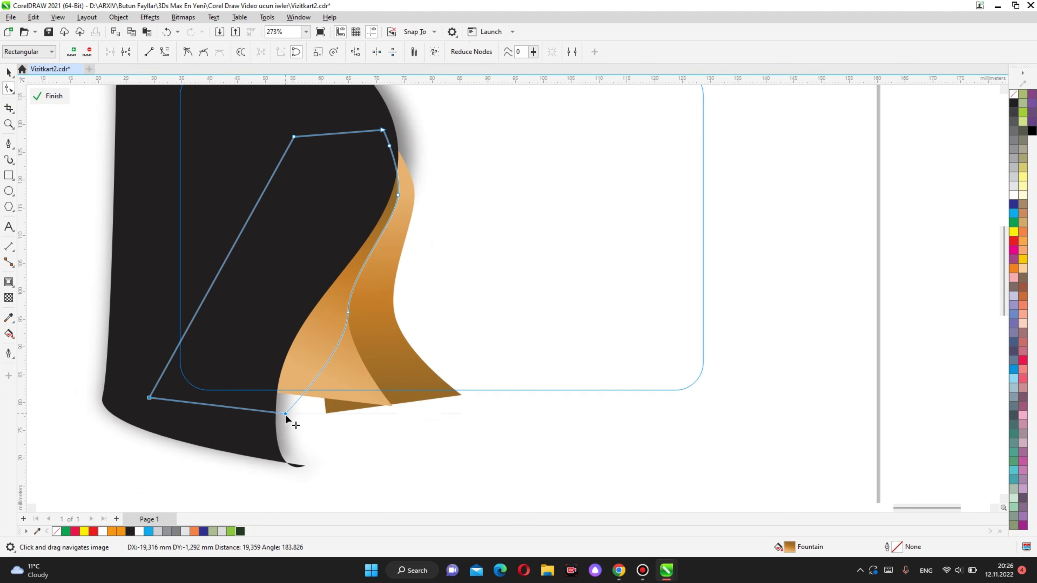
pyautogui.hotkey('ctrl', 'z')
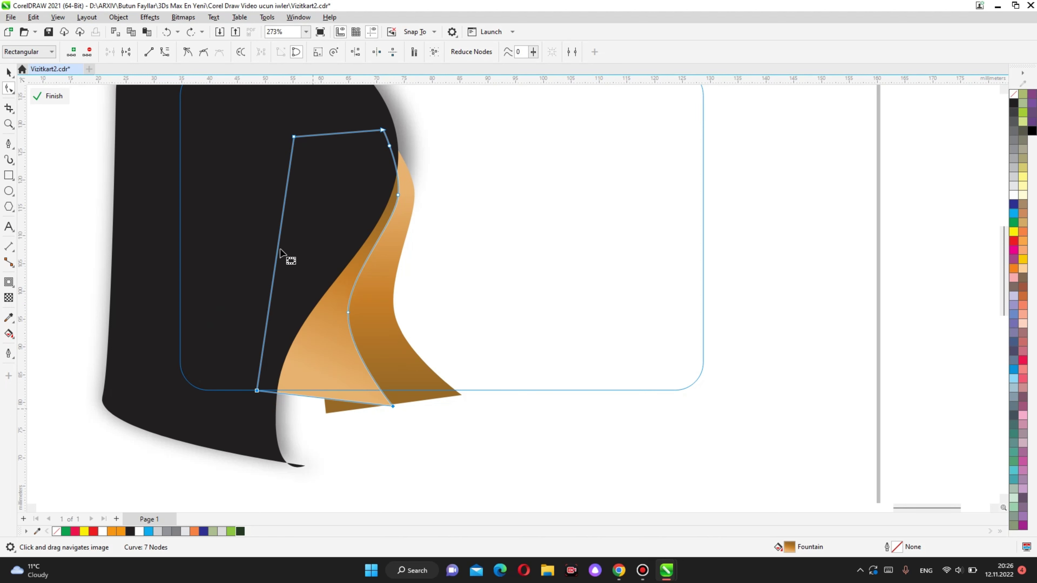
# Reshape the curve's lower nodes and handles so the lower bend bows left.
pyautogui.moveTo(300, 266); pyautogui.dragTo(320, 273)
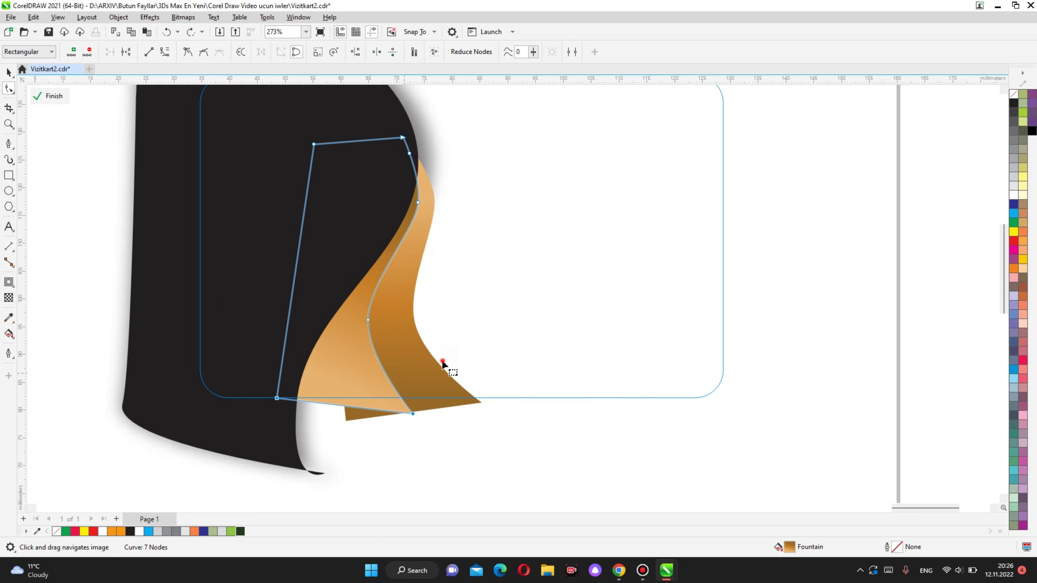
pyautogui.moveTo(375, 410)
pyautogui.mouseDown()
pyautogui.moveTo(365, 408)
pyautogui.moveTo(396, 410)
pyautogui.mouseUp()
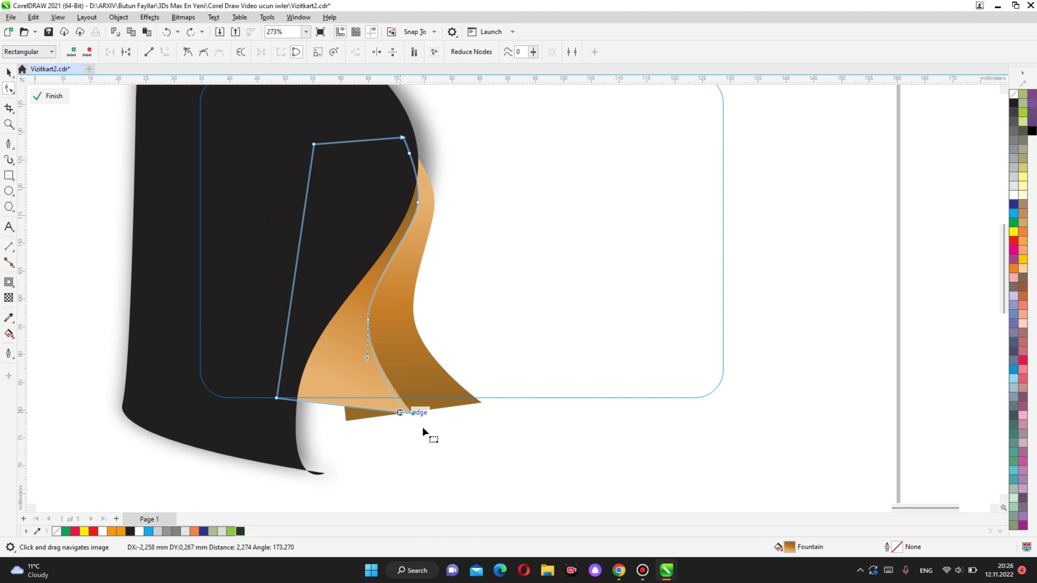
pyautogui.moveTo(445, 436)
pyautogui.mouseDown()
pyautogui.moveTo(392, 404)
pyautogui.moveTo(418, 415)
pyautogui.moveTo(361, 414)
pyautogui.mouseUp()
pyautogui.moveTo(369, 359)
pyautogui.mouseDown()
pyautogui.moveTo(339, 351)
pyautogui.moveTo(354, 352)
pyautogui.moveTo(359, 312)
pyautogui.moveTo(341, 345)
pyautogui.mouseUp()
pyautogui.scroll(1, 415, 217)
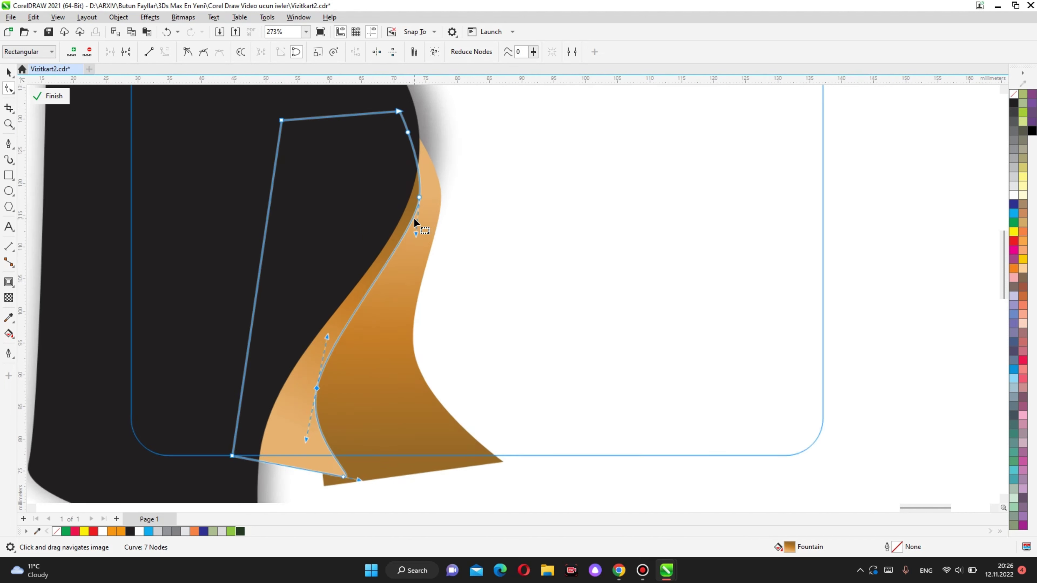
pyautogui.moveTo(416, 233); pyautogui.dragTo(420, 255)
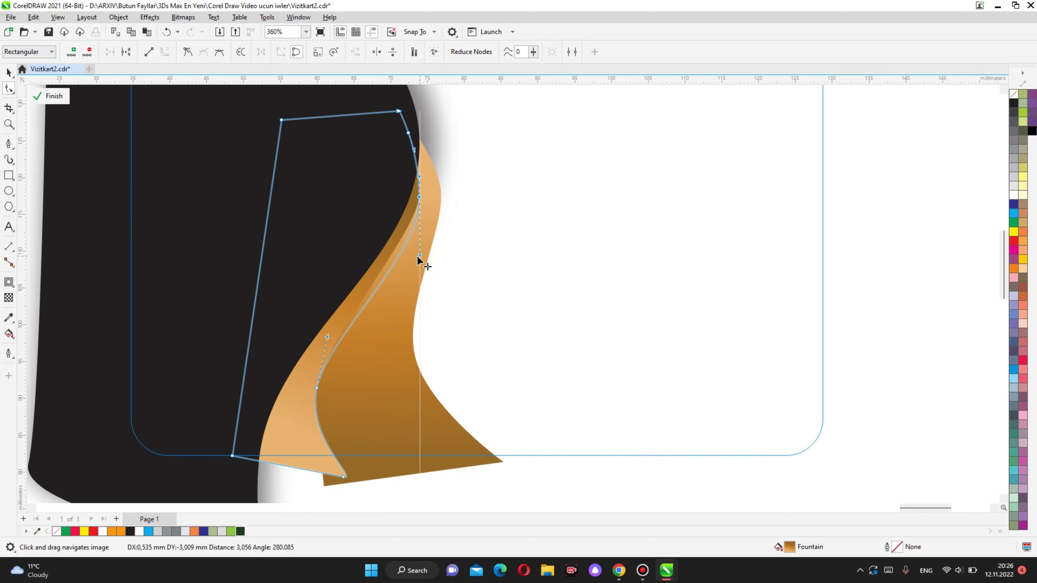
pyautogui.moveTo(327, 336); pyautogui.dragTo(326, 334)
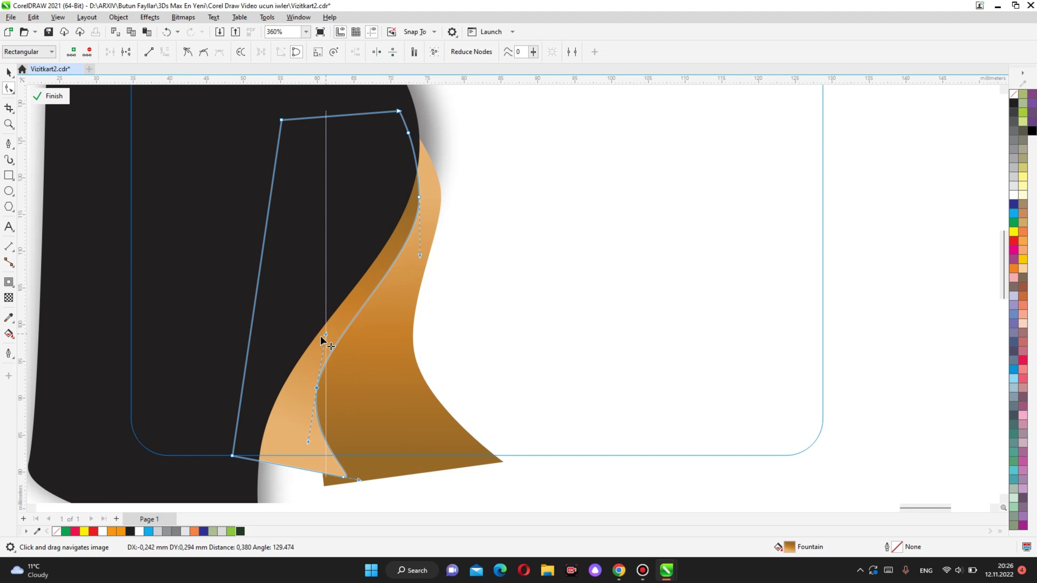
pyautogui.moveTo(351, 478); pyautogui.dragTo(383, 482)
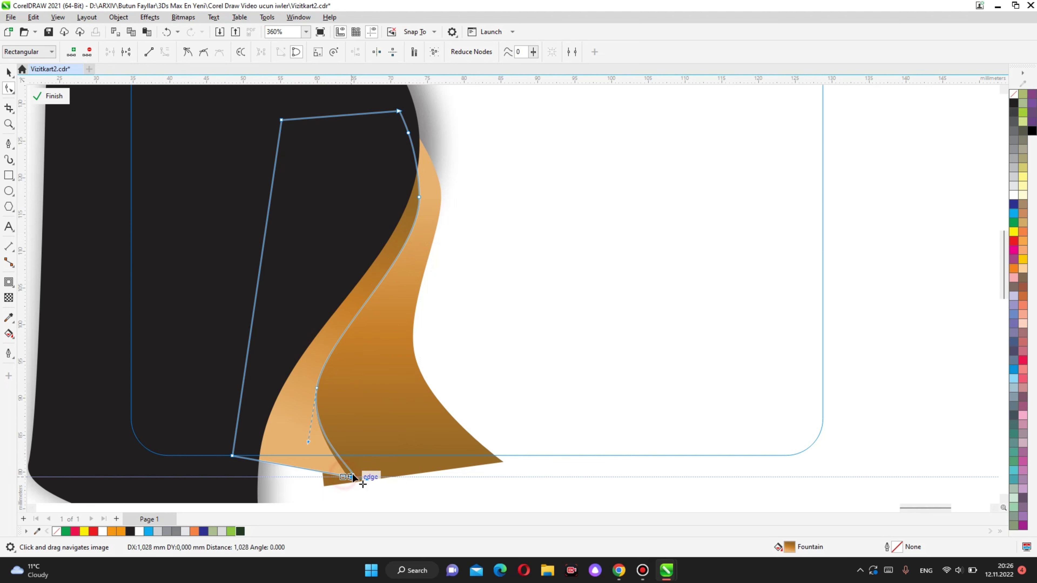
pyautogui.scroll(-1, 438, 466)
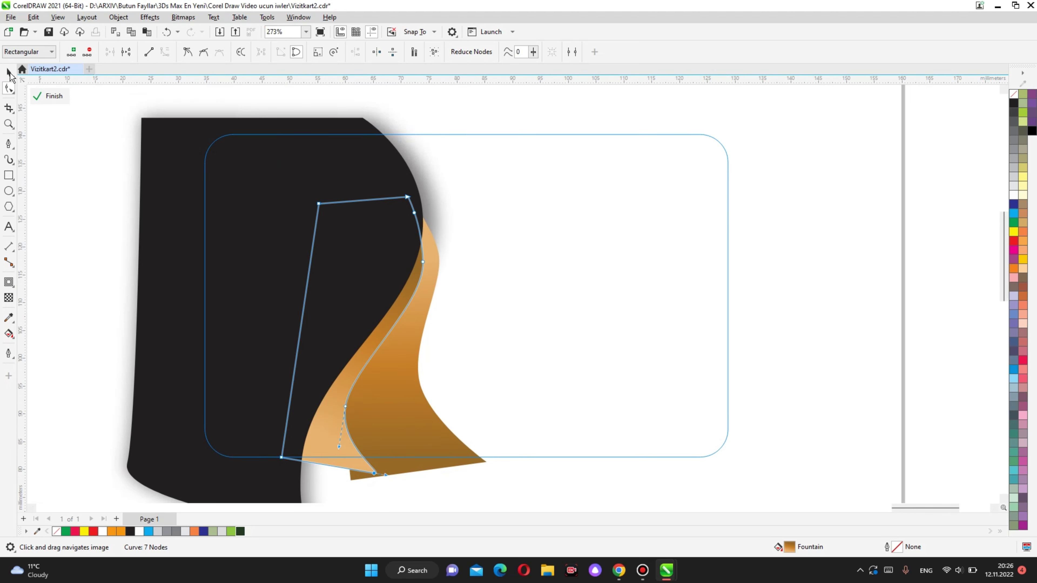
# Close and reopen the card's PowerClip, then select the darker orange swoosh for node editing.
pyautogui.click(62, 98)
pyautogui.scroll(-1, 378, 299)
pyautogui.scroll(1, 456, 343)
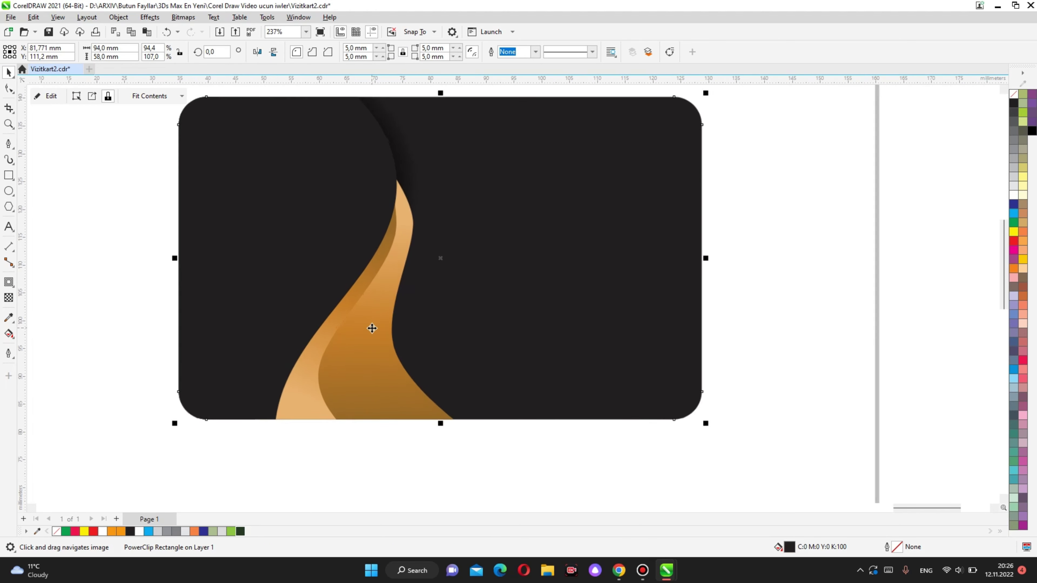
pyautogui.scroll(1, 370, 327)
pyautogui.click(51, 100)
pyautogui.click(384, 308)
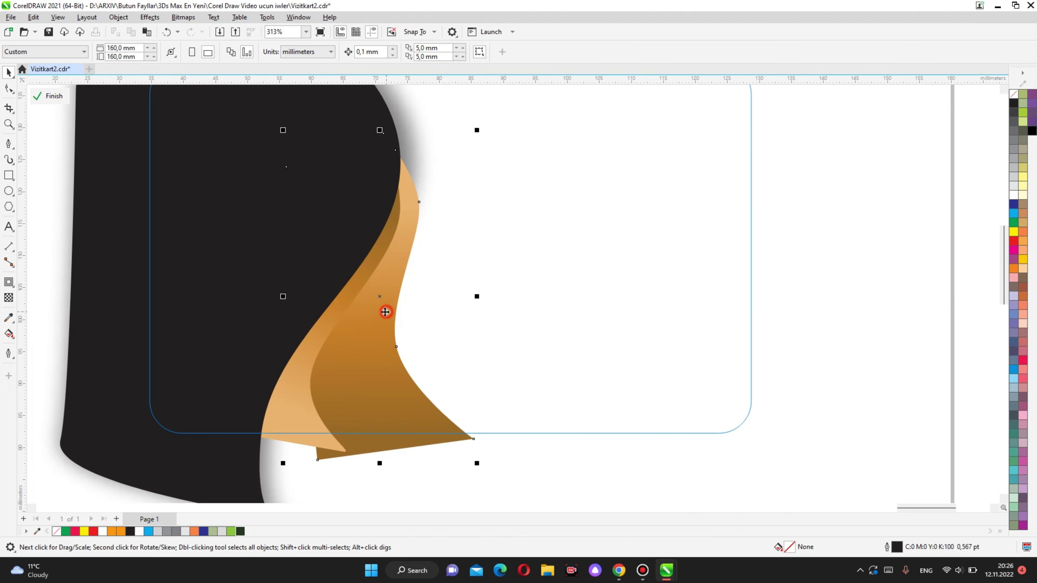
pyautogui.click(9, 88)
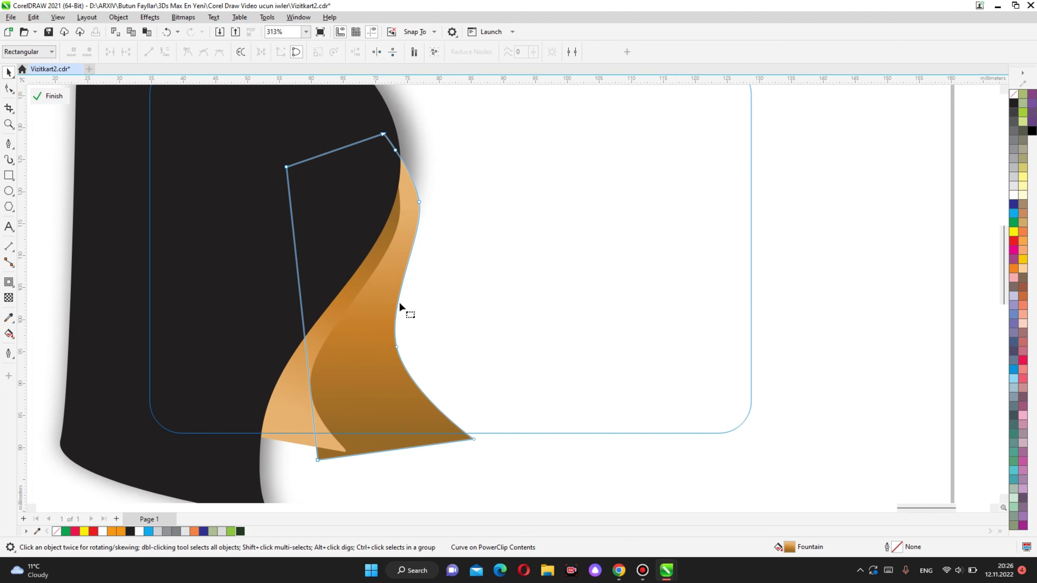
# Pull the swoosh's bottom tip and middle node left and adjust its upper nodes to narrow it.
pyautogui.moveTo(449, 417); pyautogui.dragTo(451, 419)
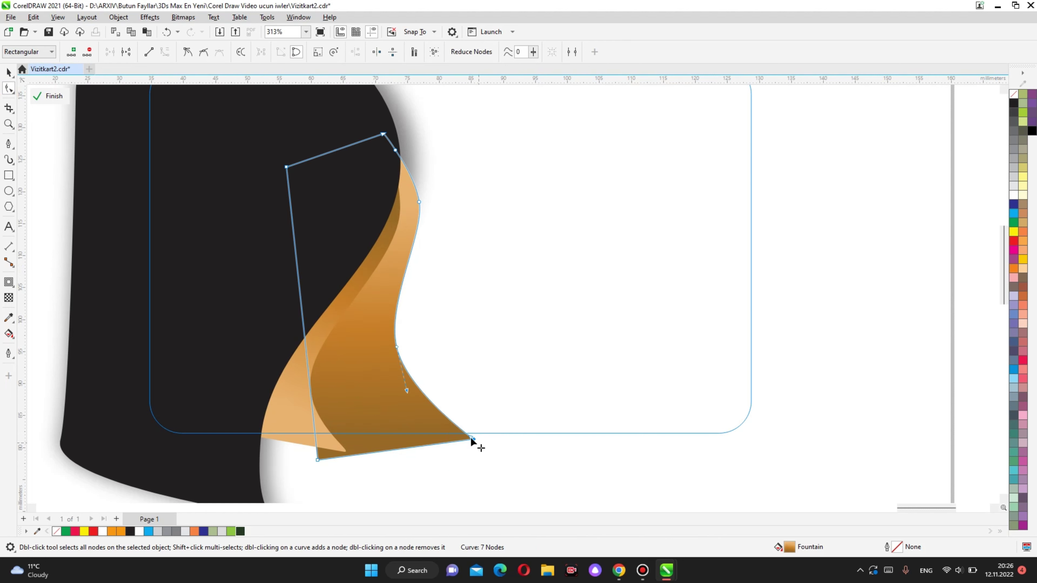
pyautogui.moveTo(472, 438); pyautogui.dragTo(375, 463)
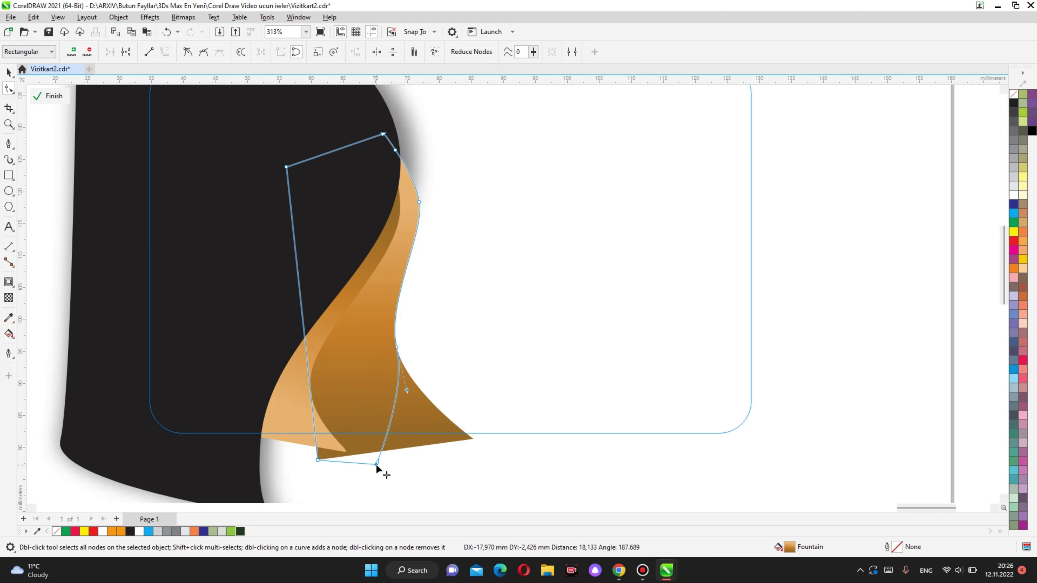
pyautogui.moveTo(407, 391)
pyautogui.mouseDown()
pyautogui.moveTo(352, 383)
pyautogui.moveTo(393, 398)
pyautogui.mouseUp()
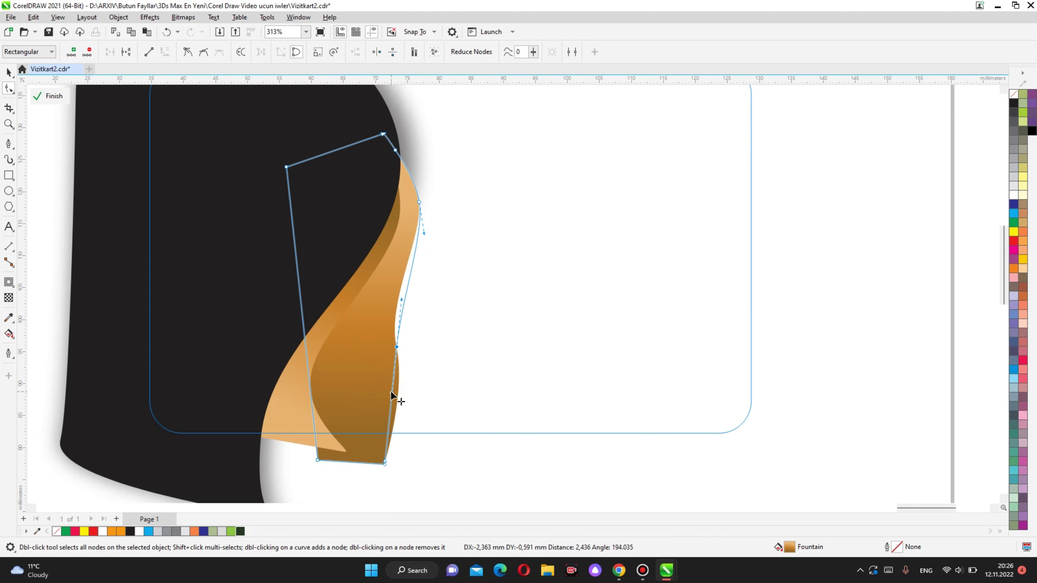
pyautogui.moveTo(391, 352)
pyautogui.mouseDown()
pyautogui.moveTo(352, 351)
pyautogui.moveTo(347, 383)
pyautogui.mouseUp()
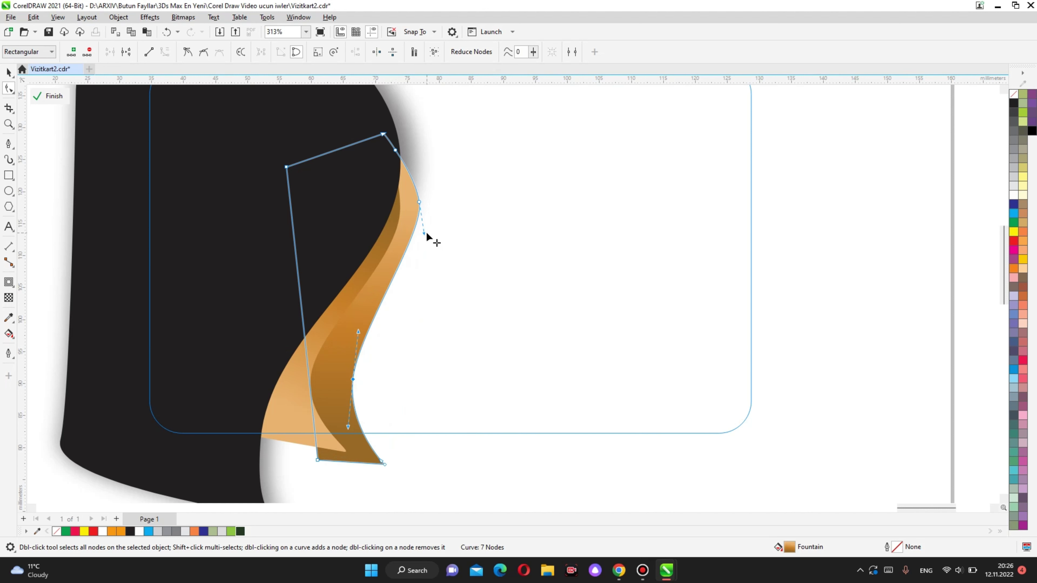
pyautogui.moveTo(425, 233); pyautogui.dragTo(428, 254)
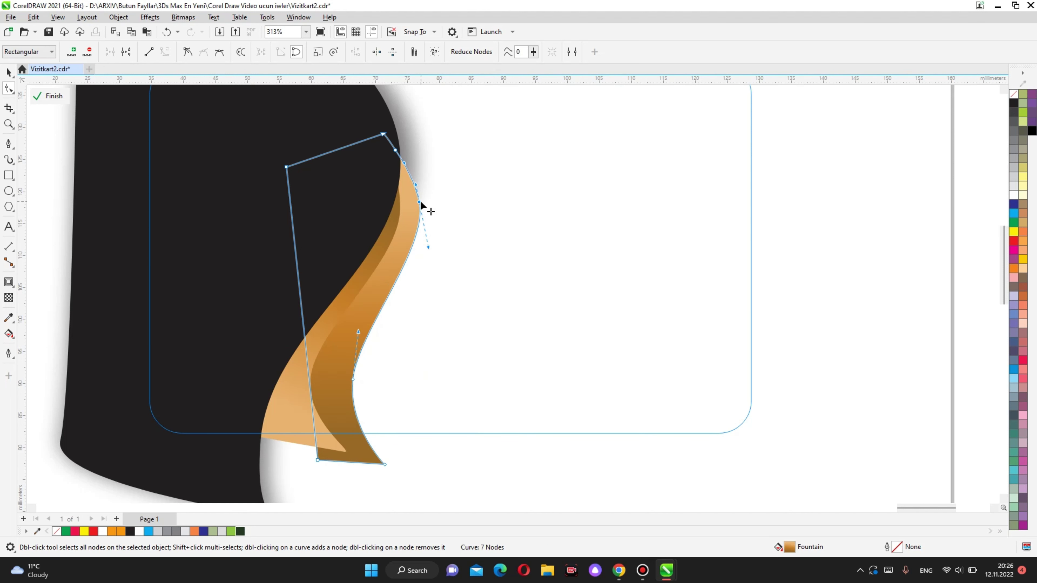
pyautogui.moveTo(420, 202); pyautogui.dragTo(413, 219)
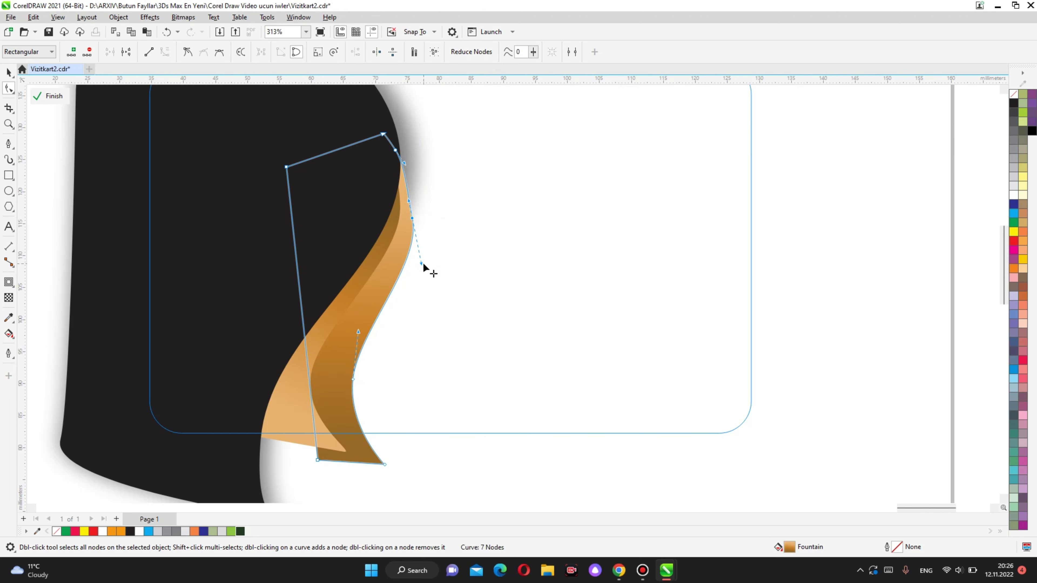
pyautogui.moveTo(421, 264); pyautogui.dragTo(412, 265)
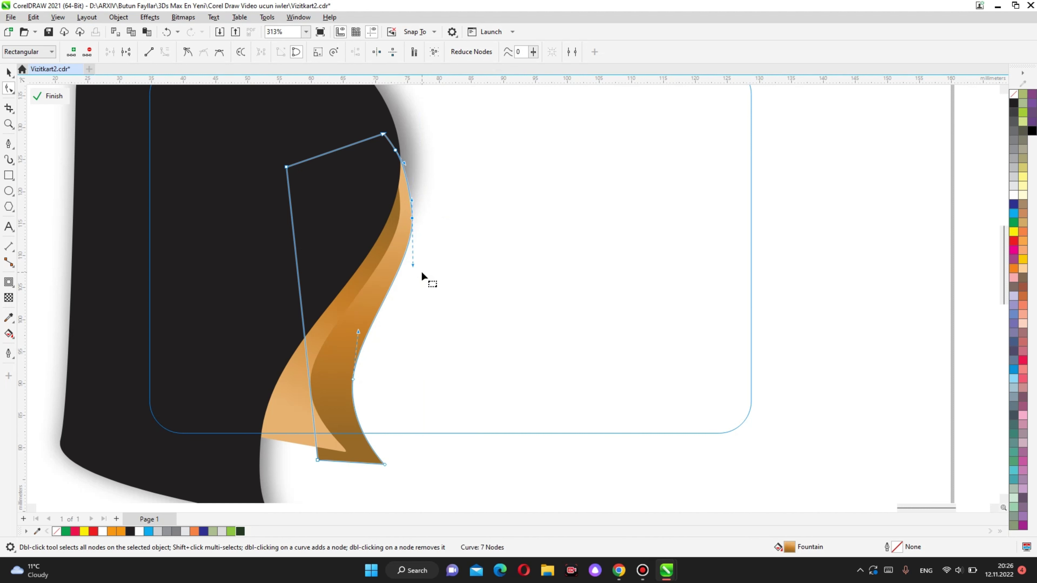
pyautogui.moveTo(396, 150); pyautogui.dragTo(387, 143)
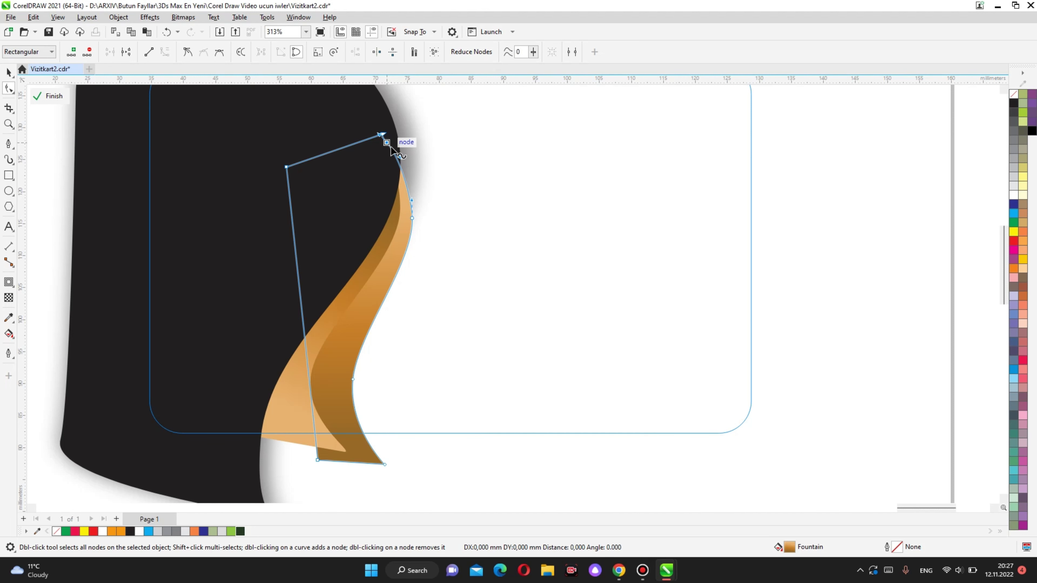
# Smooth the middle and upper handles to vertical, then clip the swoosh back into the card.
pyautogui.scroll(2, 369, 436)
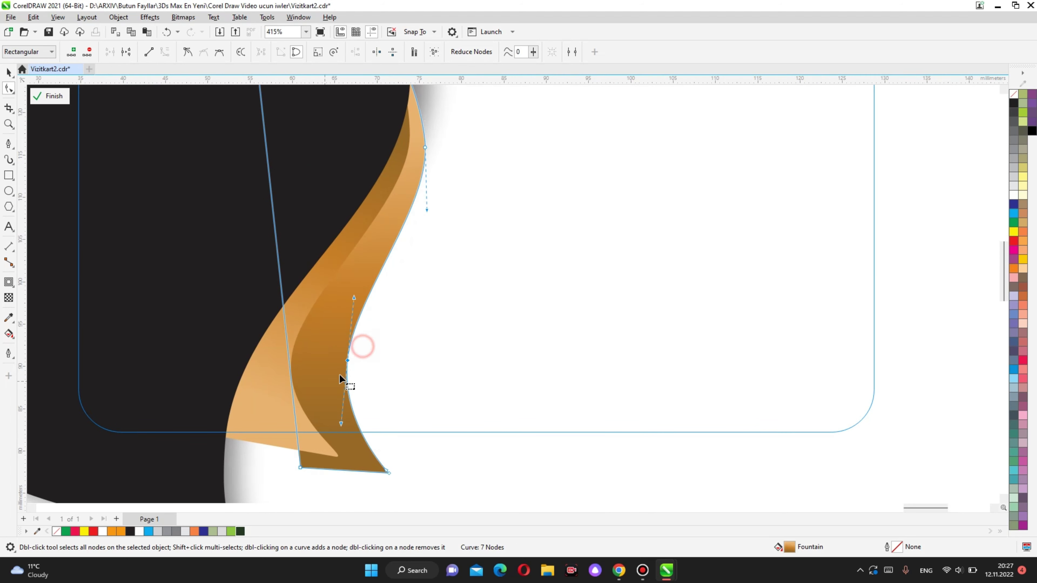
pyautogui.moveTo(354, 298); pyautogui.dragTo(349, 290)
pyautogui.click(347, 360)
pyautogui.moveTo(347, 361); pyautogui.dragTo(342, 360)
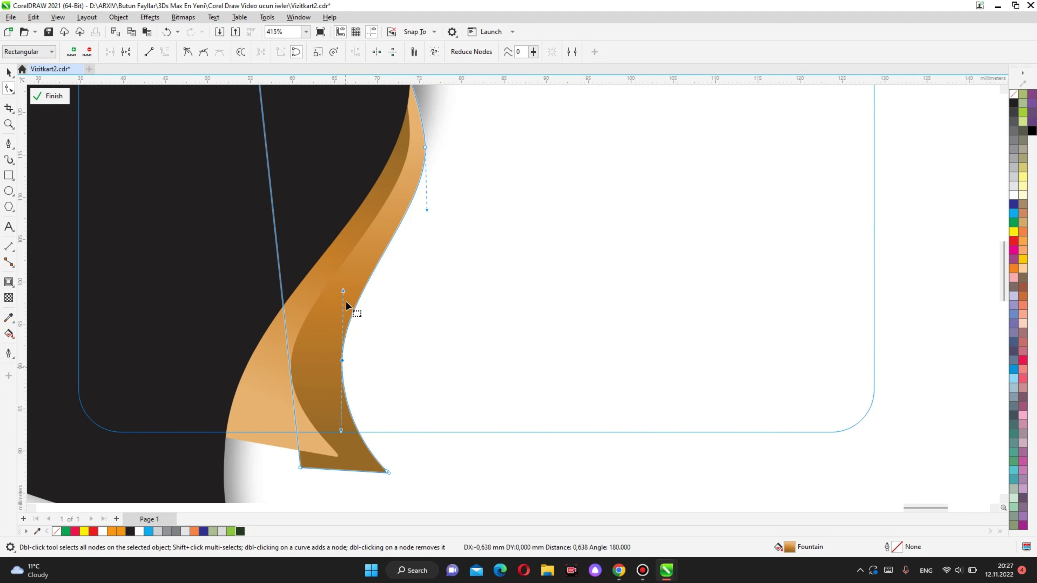
pyautogui.moveTo(343, 291); pyautogui.dragTo(350, 304)
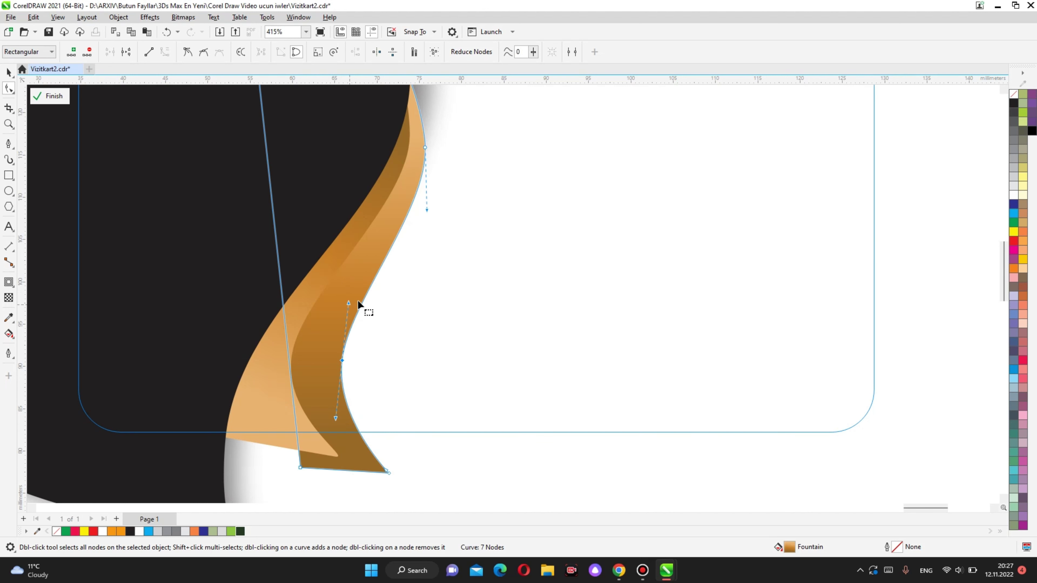
pyautogui.moveTo(428, 211); pyautogui.dragTo(433, 214)
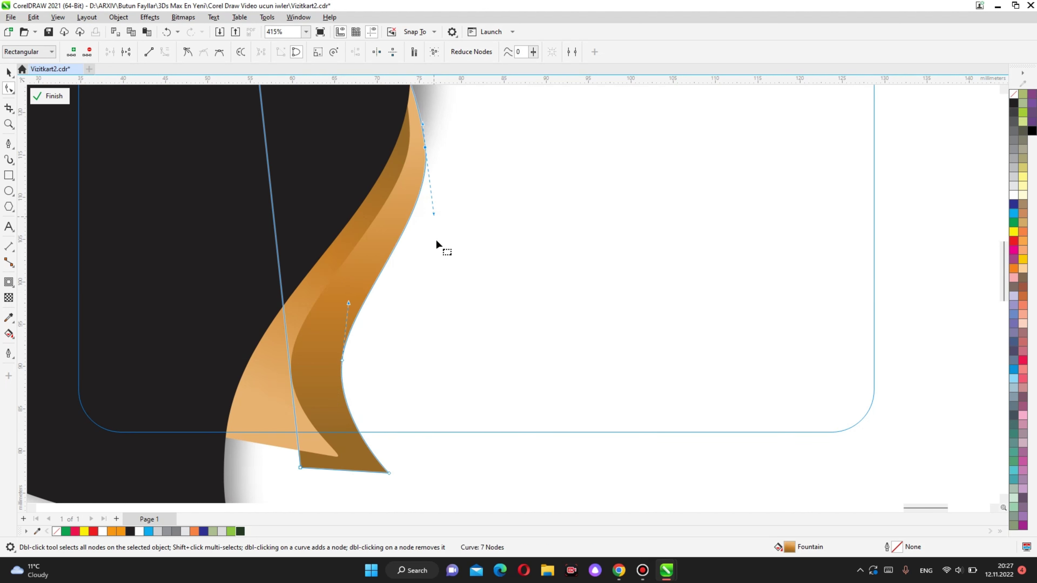
pyautogui.moveTo(349, 304); pyautogui.dragTo(344, 305)
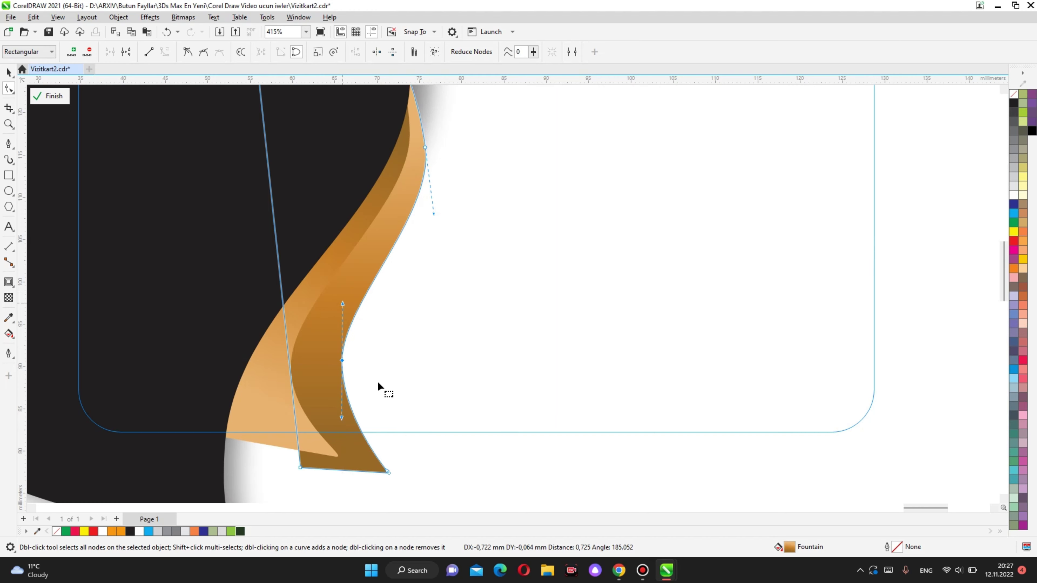
pyautogui.scroll(-2, 380, 403)
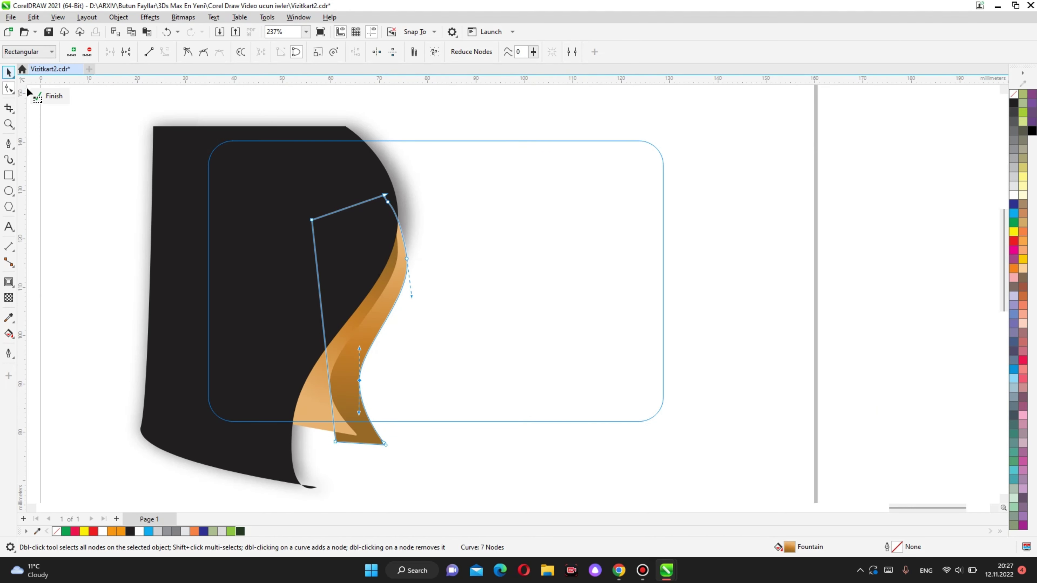
pyautogui.click(41, 97)
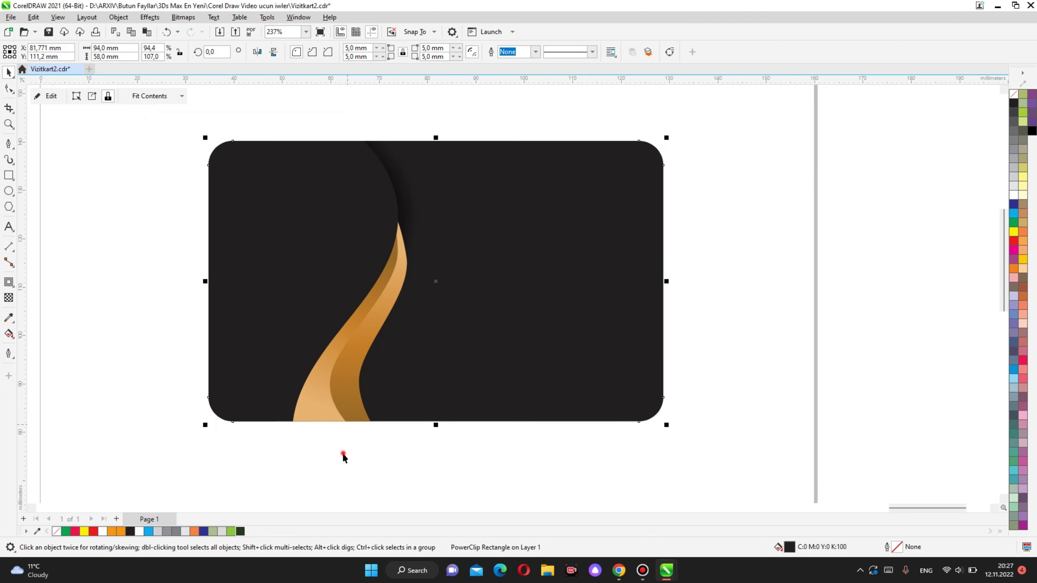
# Select the dark card, reopen its PowerClip contents and select the darker orange swoosh.
pyautogui.click(343, 458)
pyautogui.scroll(1, 381, 319)
pyautogui.scroll(1, 416, 248)
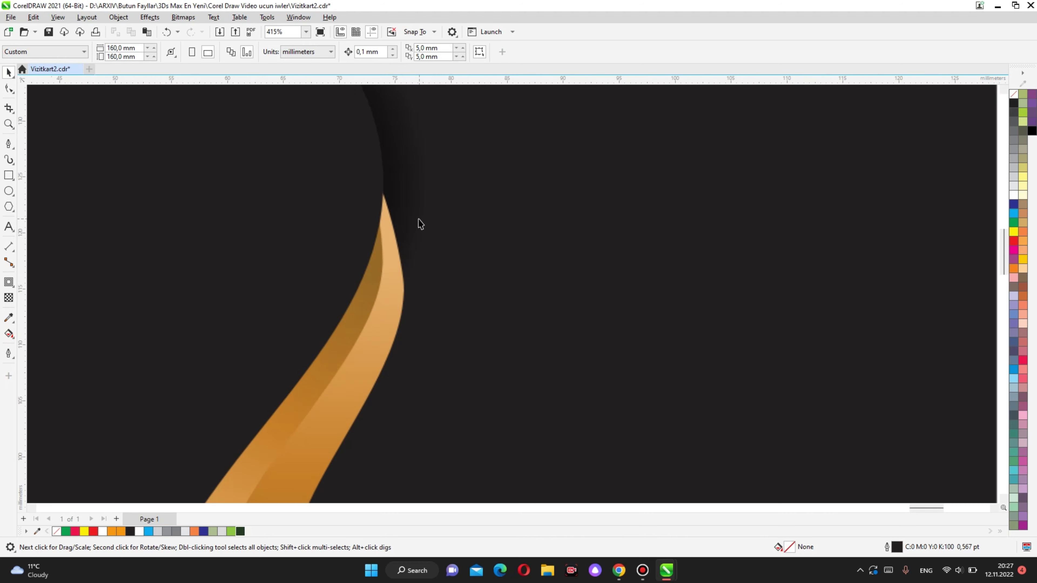
pyautogui.scroll(-2, 412, 225)
pyautogui.click(391, 282)
pyautogui.click(46, 96)
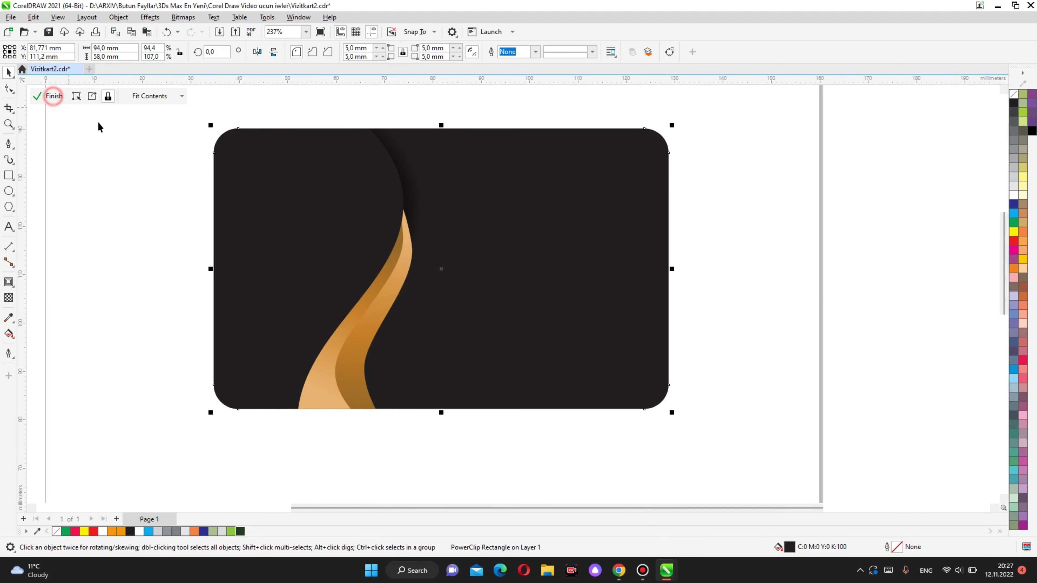
pyautogui.click(363, 305)
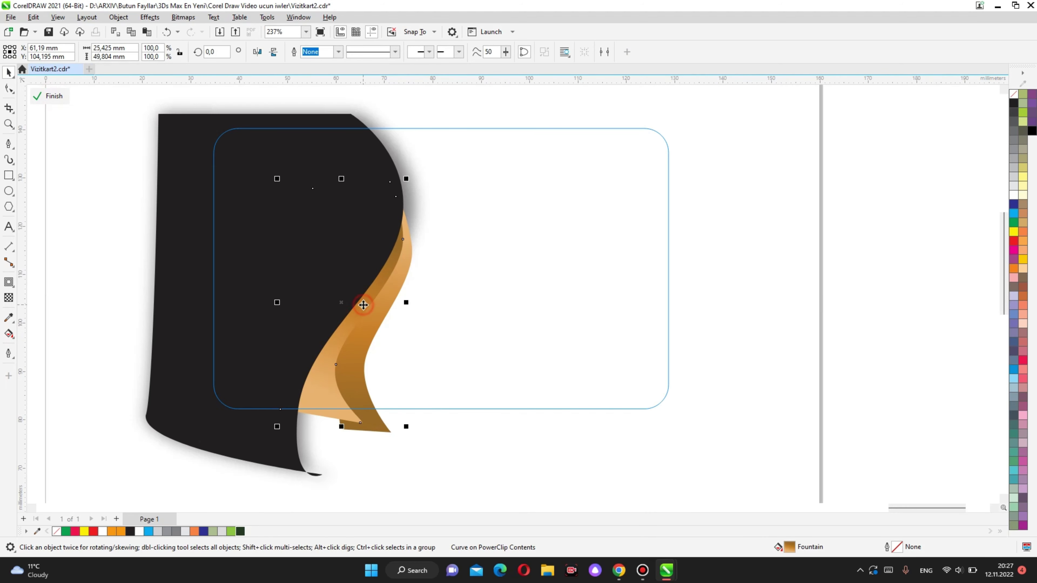
# Make the wave's top gradient node teal and copy it to a lighter middle node.
pyautogui.click(10, 333)
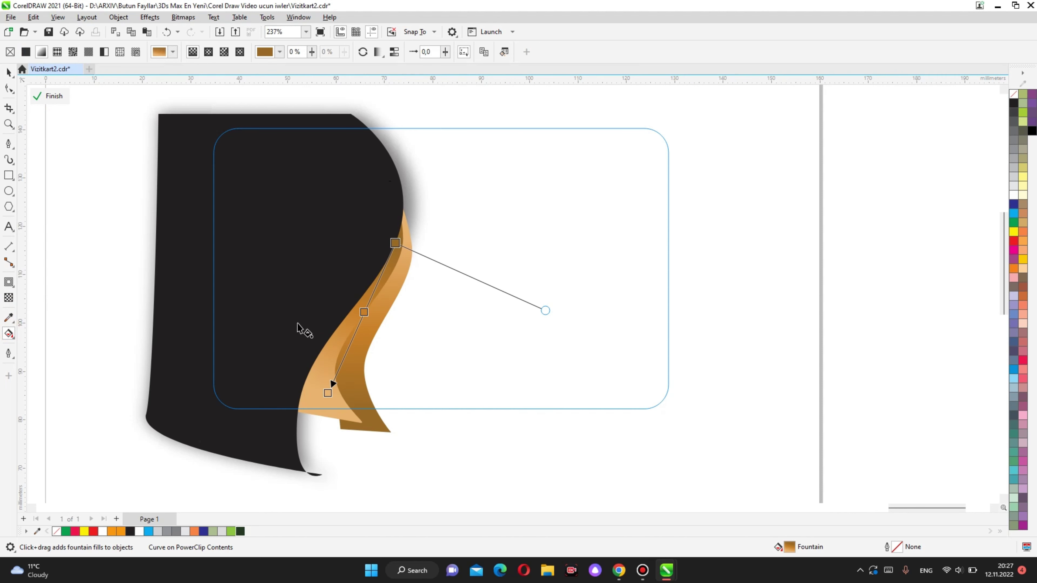
pyautogui.click(395, 244)
pyautogui.click(408, 237)
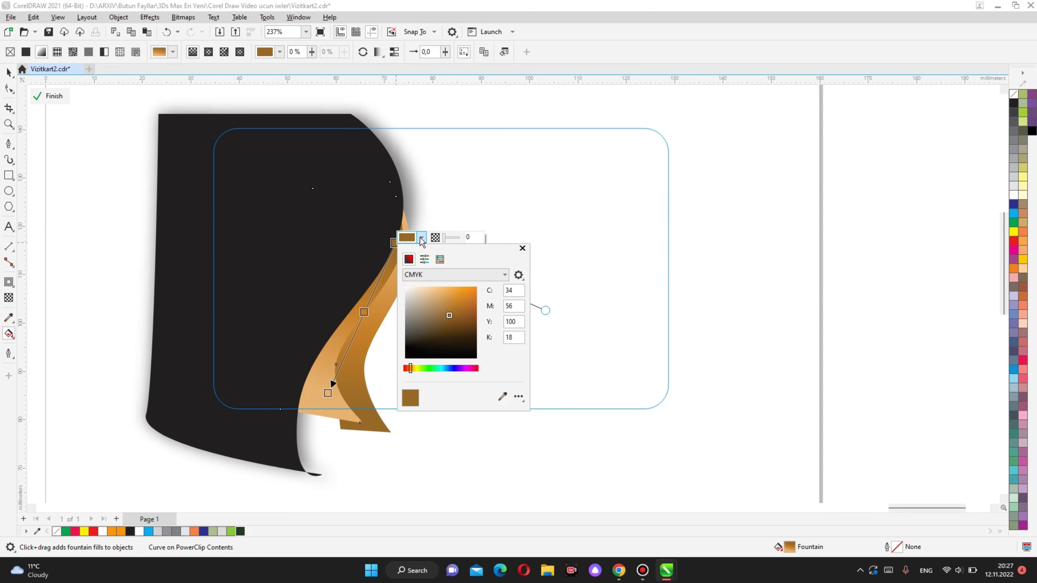
pyautogui.moveTo(436, 369); pyautogui.dragTo(445, 372)
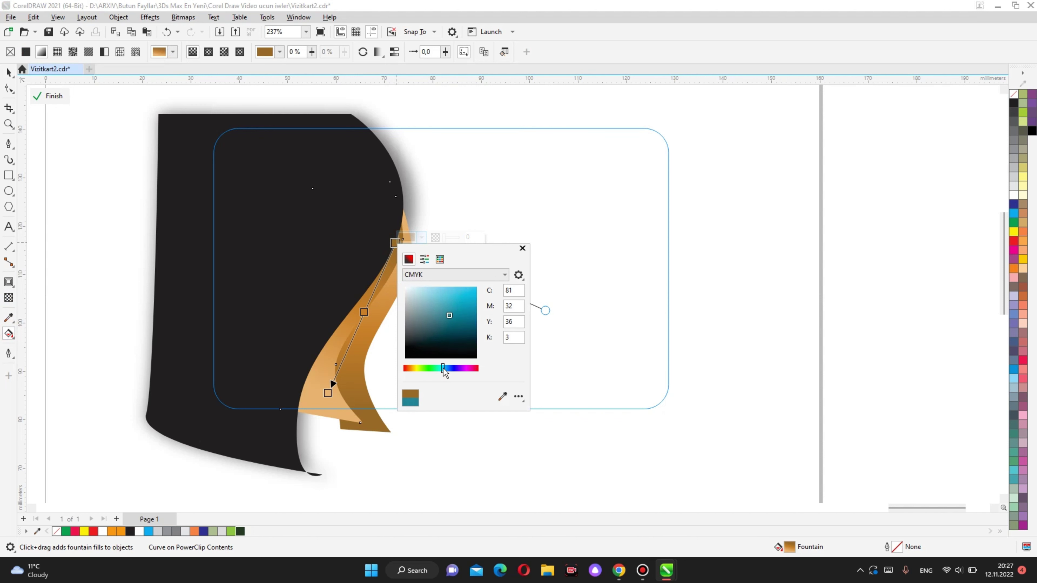
pyautogui.moveTo(470, 313); pyautogui.dragTo(475, 323)
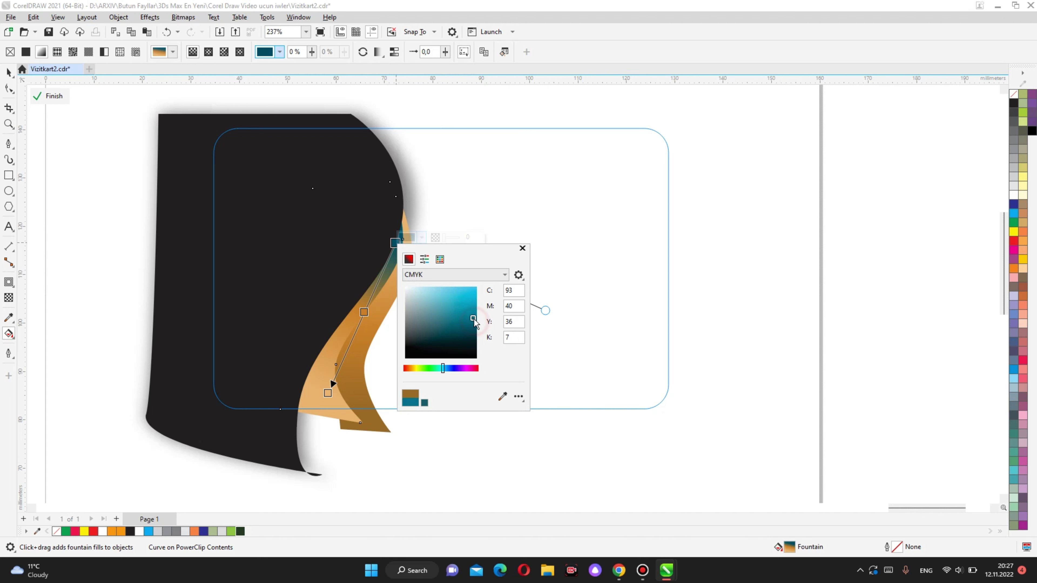
pyautogui.moveTo(476, 326); pyautogui.dragTo(473, 318)
pyautogui.click(523, 248)
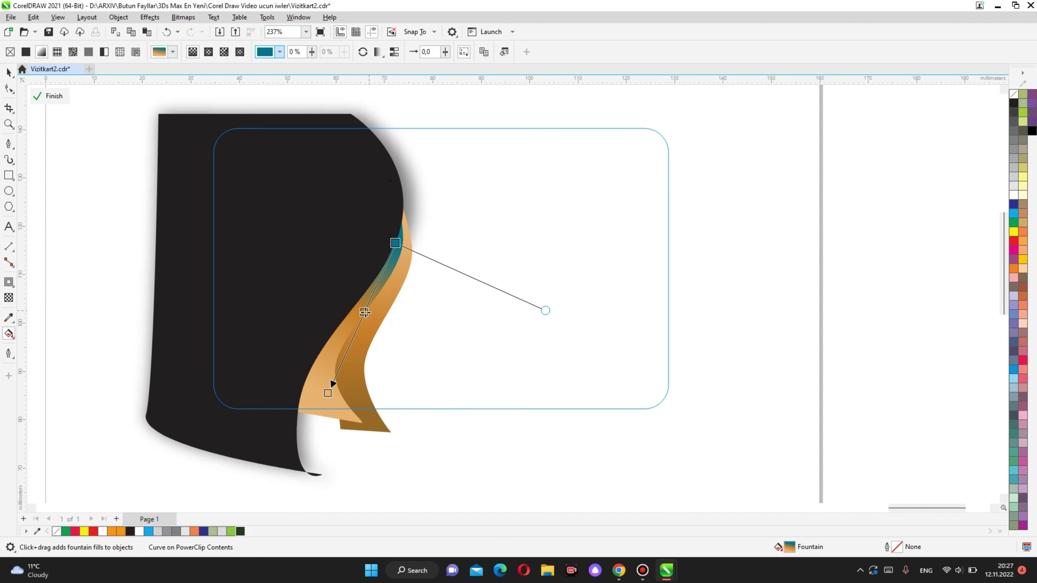
pyautogui.click(364, 312)
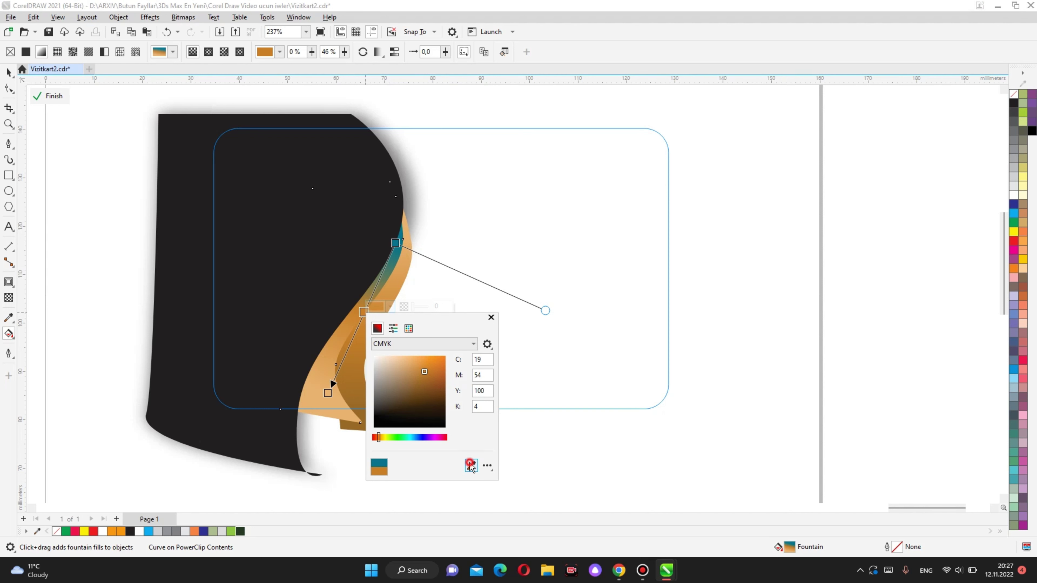
pyautogui.click(396, 241)
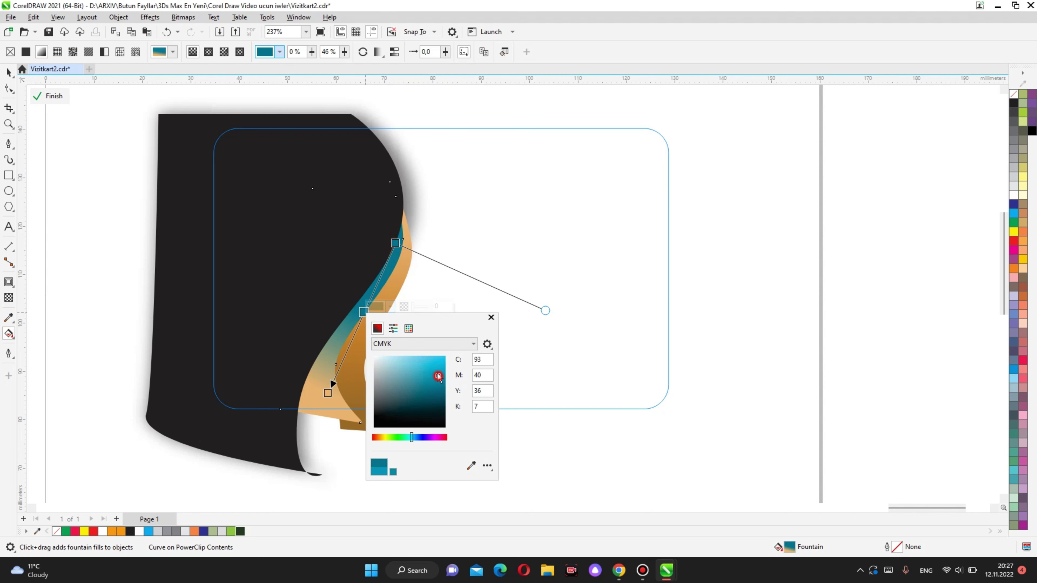
pyautogui.moveTo(438, 376); pyautogui.dragTo(437, 373)
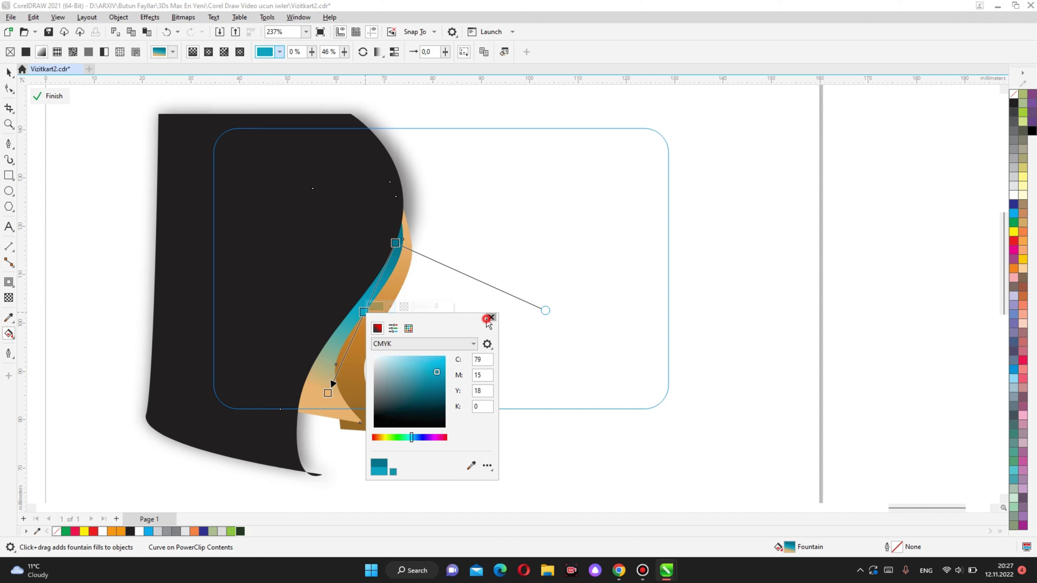
pyautogui.click(490, 318)
# Set the bottom gradient node to a light cyan sampled from the drawing.
pyautogui.click(329, 391)
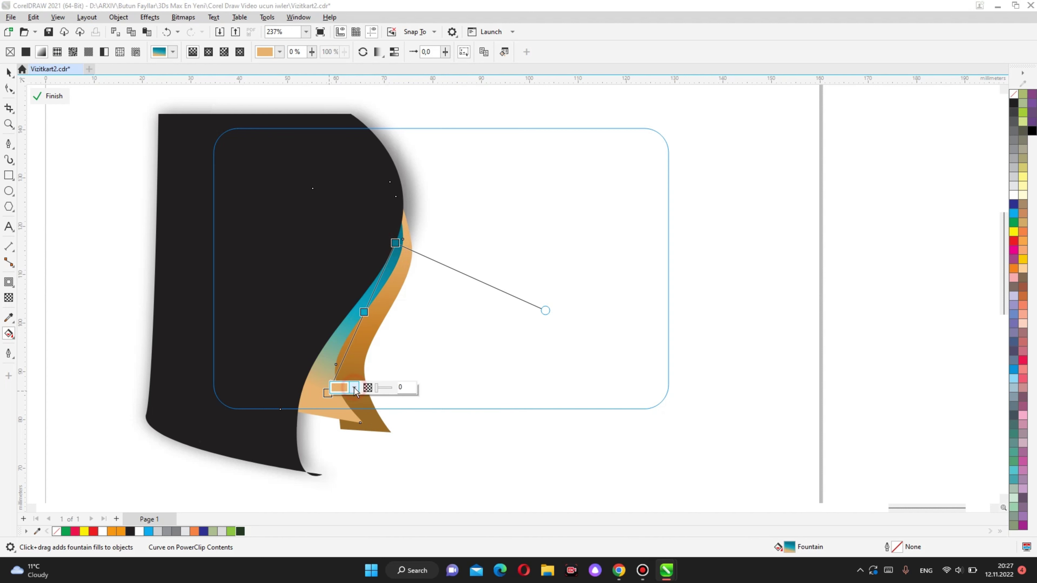
pyautogui.click(355, 389)
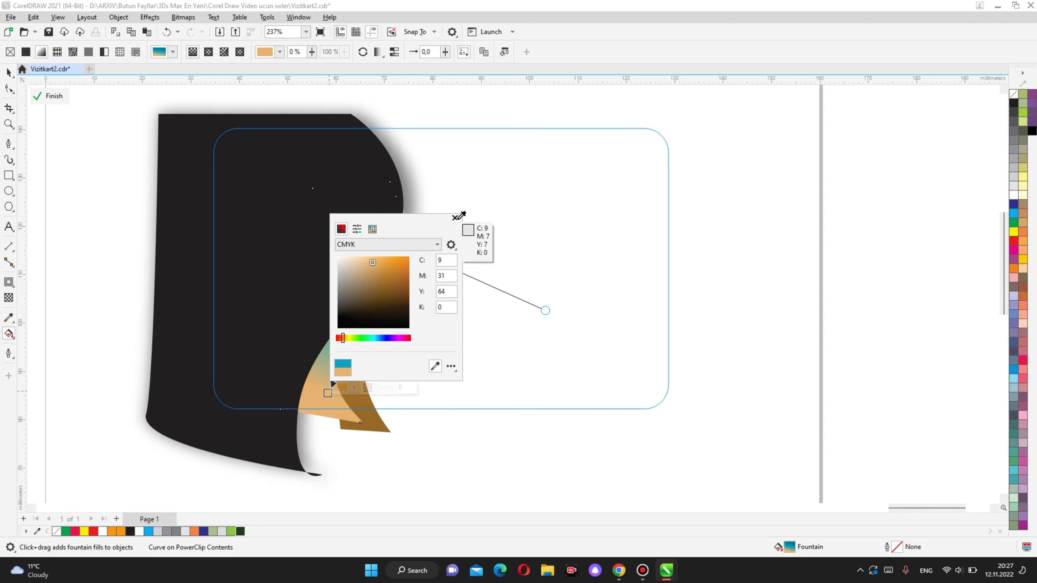
pyautogui.click(375, 338)
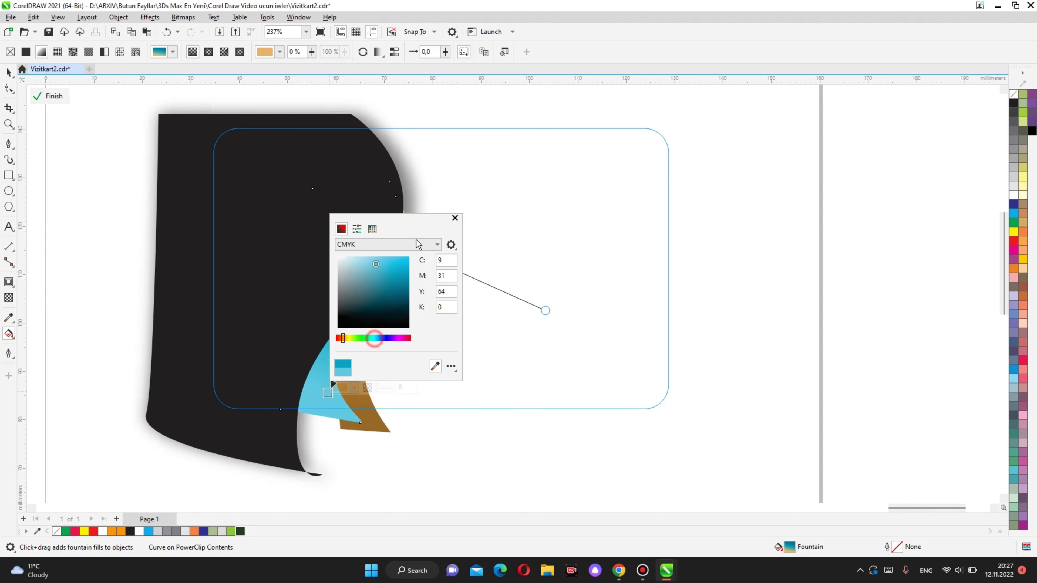
pyautogui.moveTo(422, 224); pyautogui.dragTo(606, 205)
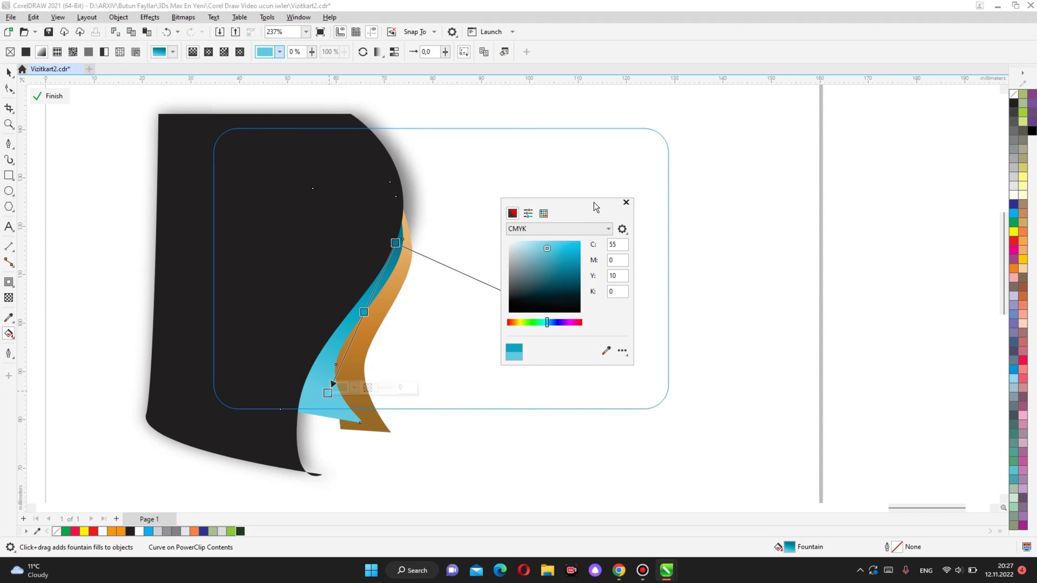
pyautogui.click(620, 347)
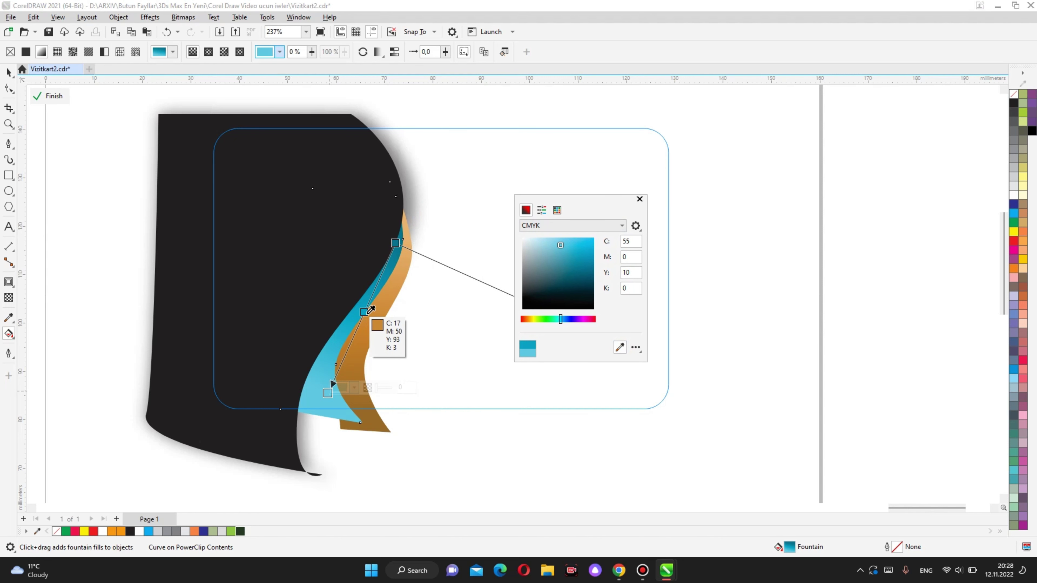
pyautogui.click(367, 316)
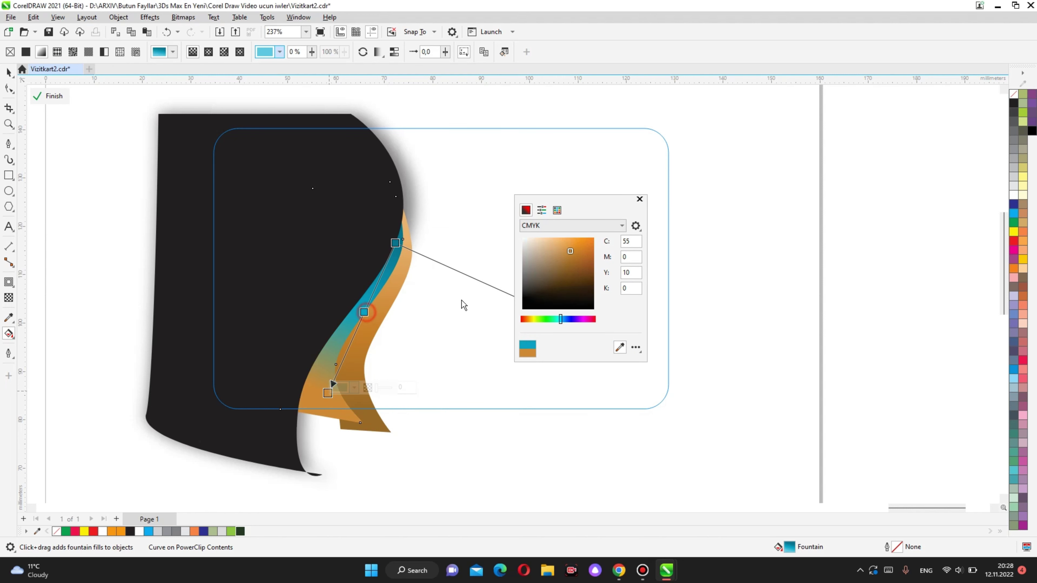
pyautogui.click(620, 347)
pyautogui.click(367, 319)
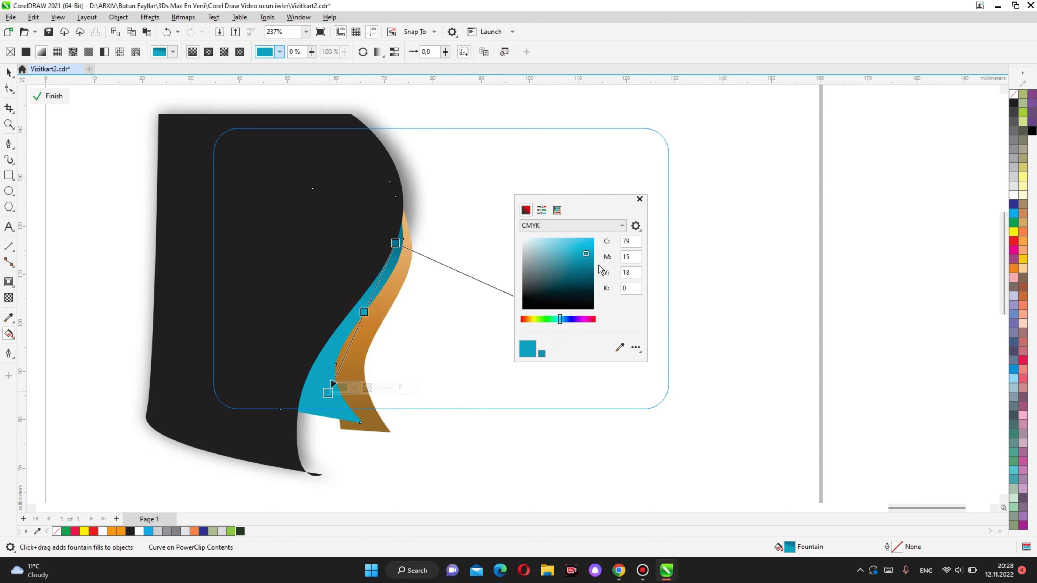
pyautogui.moveTo(591, 255); pyautogui.dragTo(578, 248)
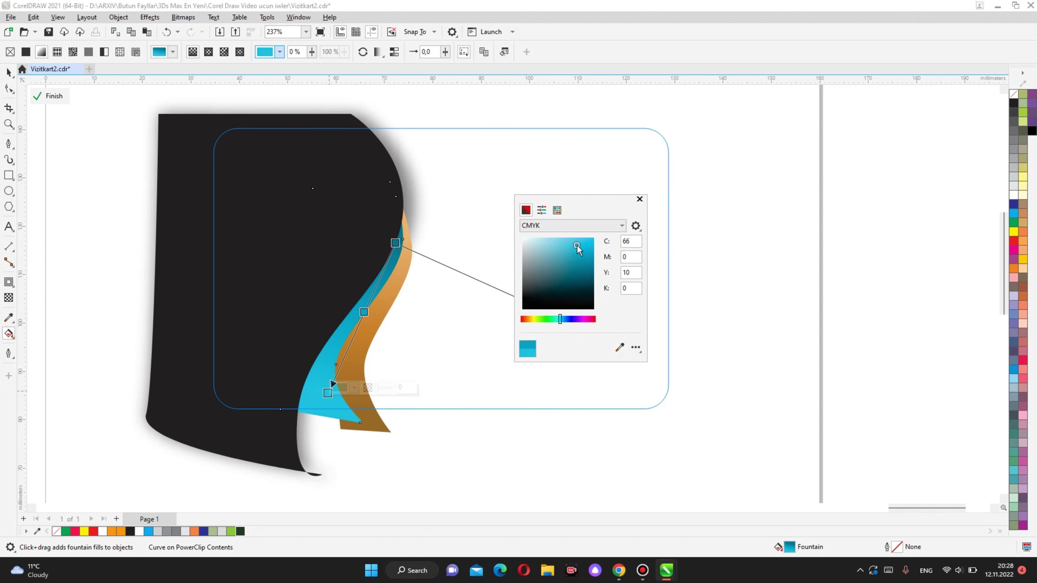
pyautogui.click(639, 199)
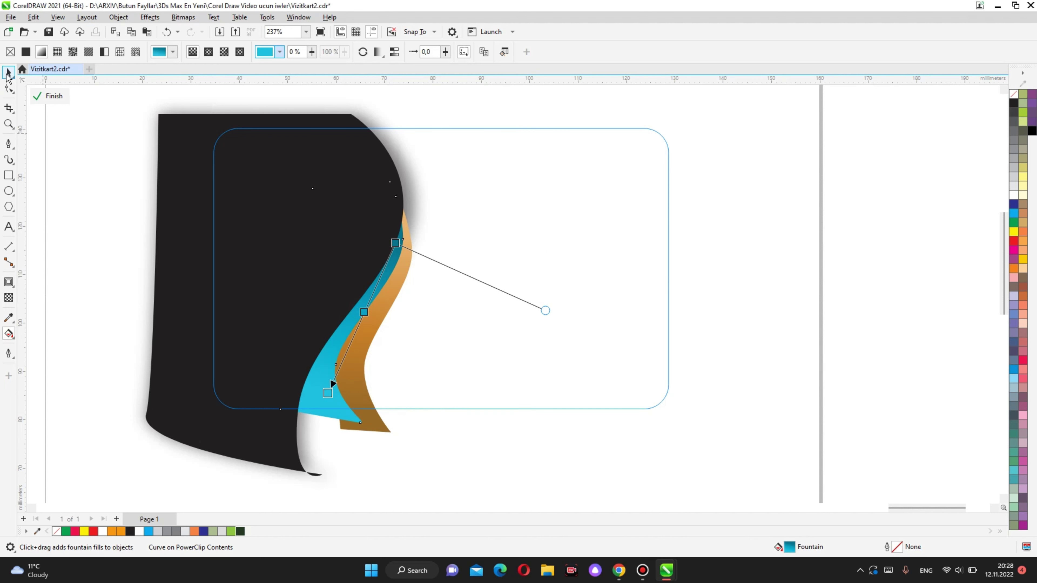
pyautogui.click(9, 72)
# Copy the cyan panel's gradient fill onto the orange back curve.
pyautogui.click(386, 316)
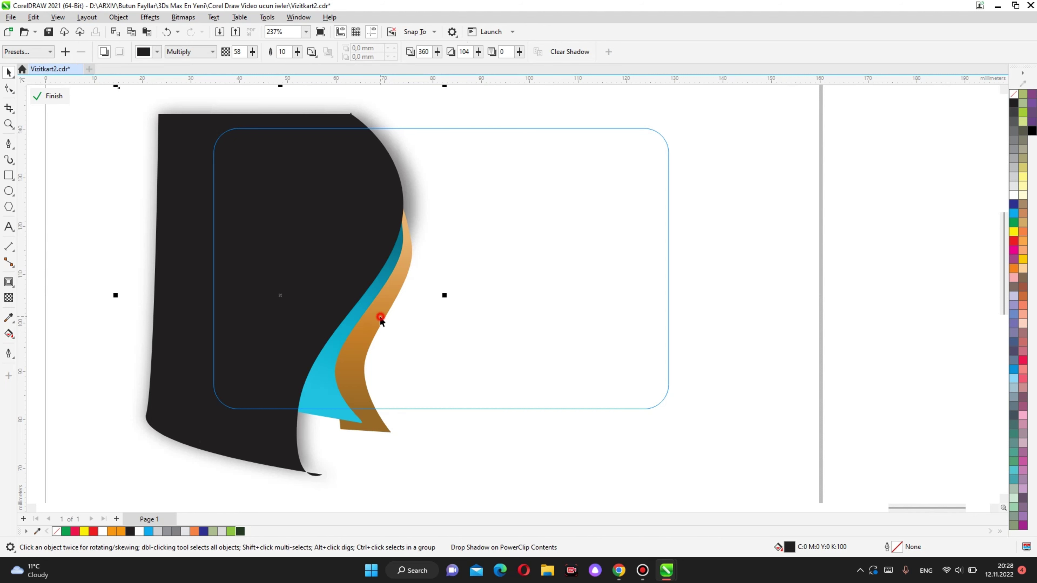
pyautogui.click(9, 334)
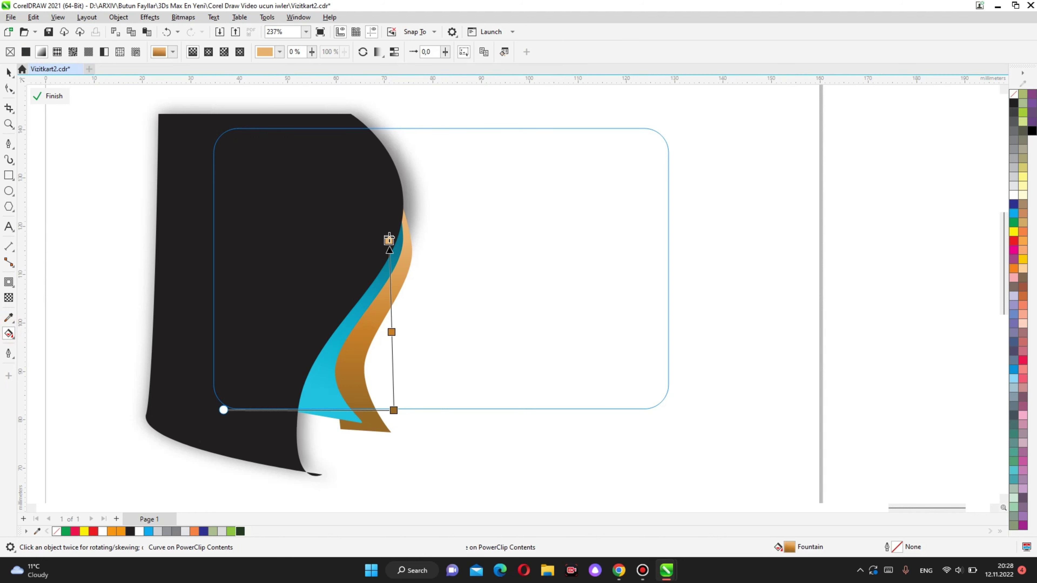
pyautogui.click(486, 53)
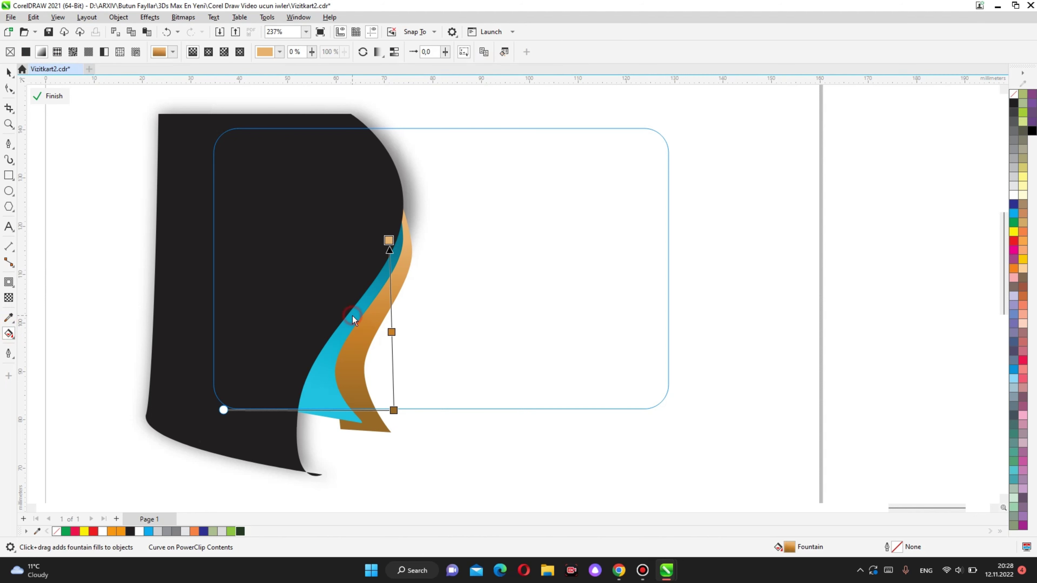
pyautogui.click(352, 319)
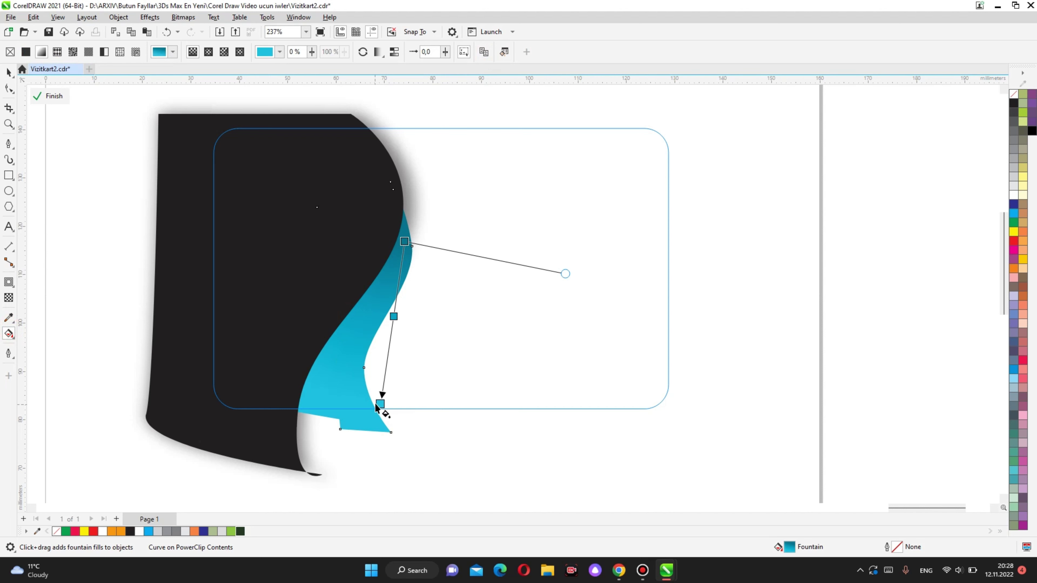
# Reorient and reposition the gradient vector so it runs up along the curve.
pyautogui.moveTo(380, 402); pyautogui.dragTo(467, 110)
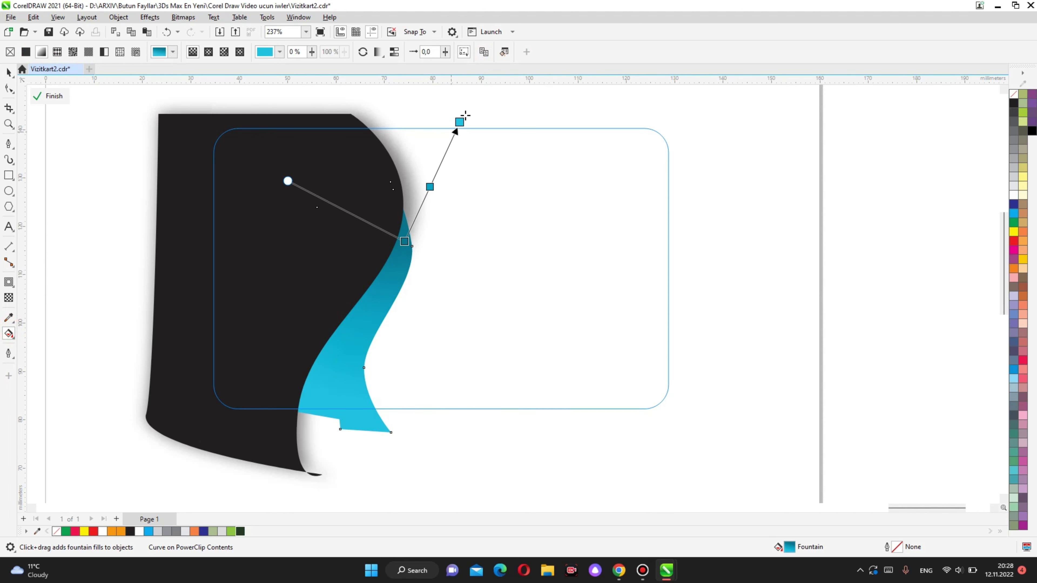
pyautogui.moveTo(425, 198); pyautogui.dragTo(370, 327)
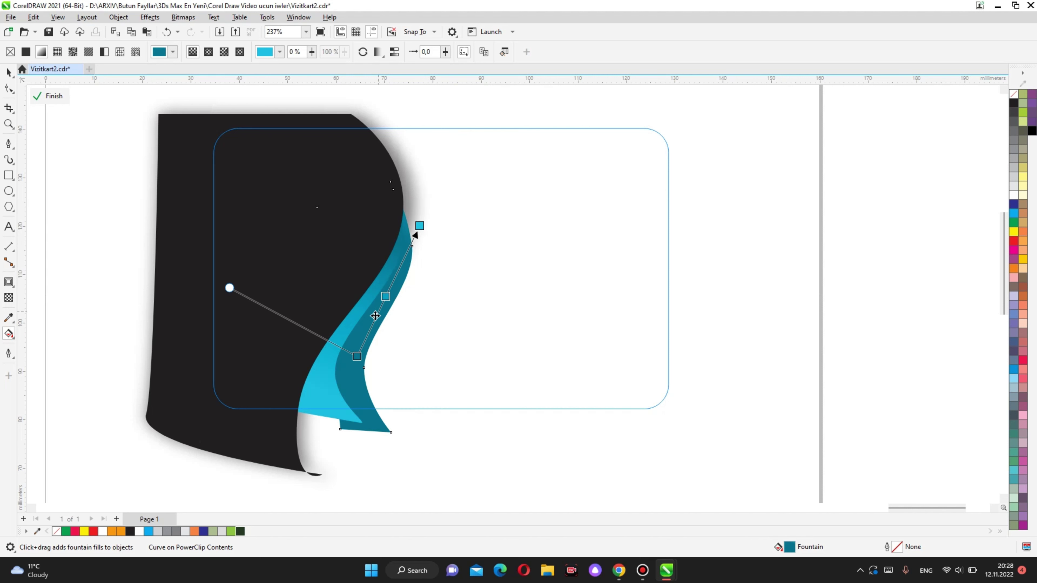
pyautogui.moveTo(350, 374); pyautogui.dragTo(355, 402)
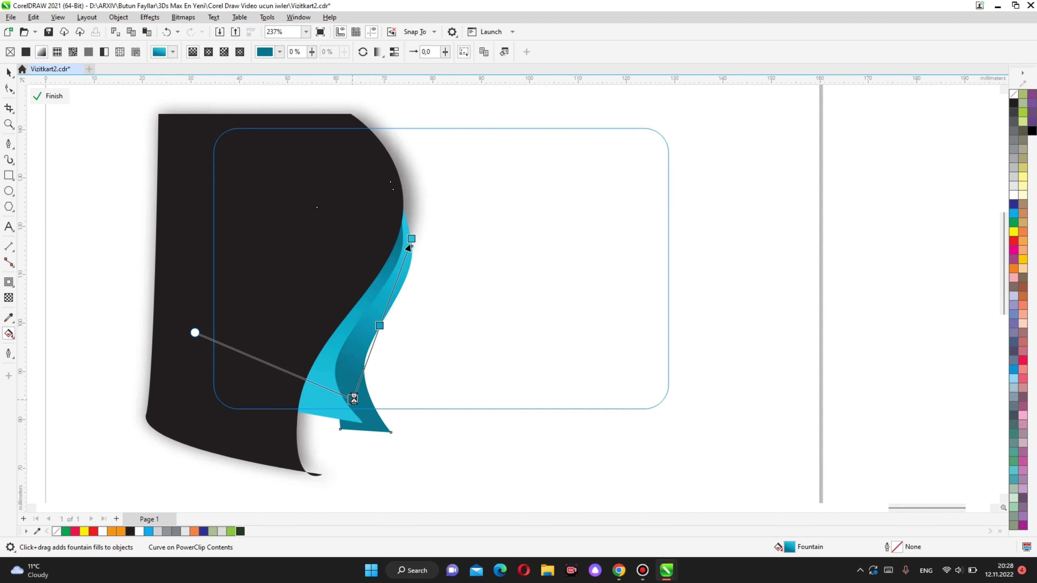
pyautogui.moveTo(370, 357); pyautogui.dragTo(371, 326)
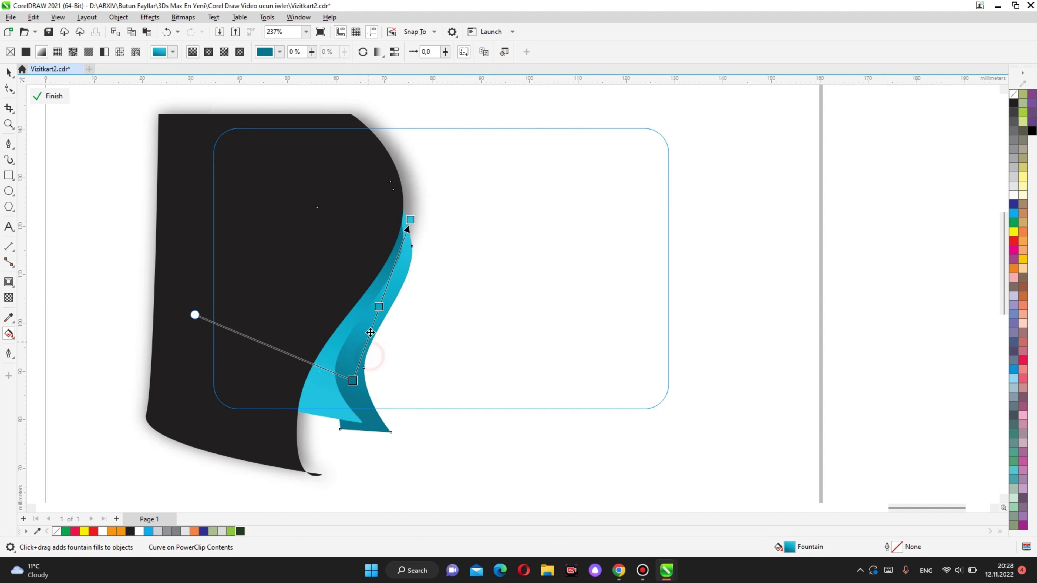
pyautogui.moveTo(417, 209); pyautogui.dragTo(408, 257)
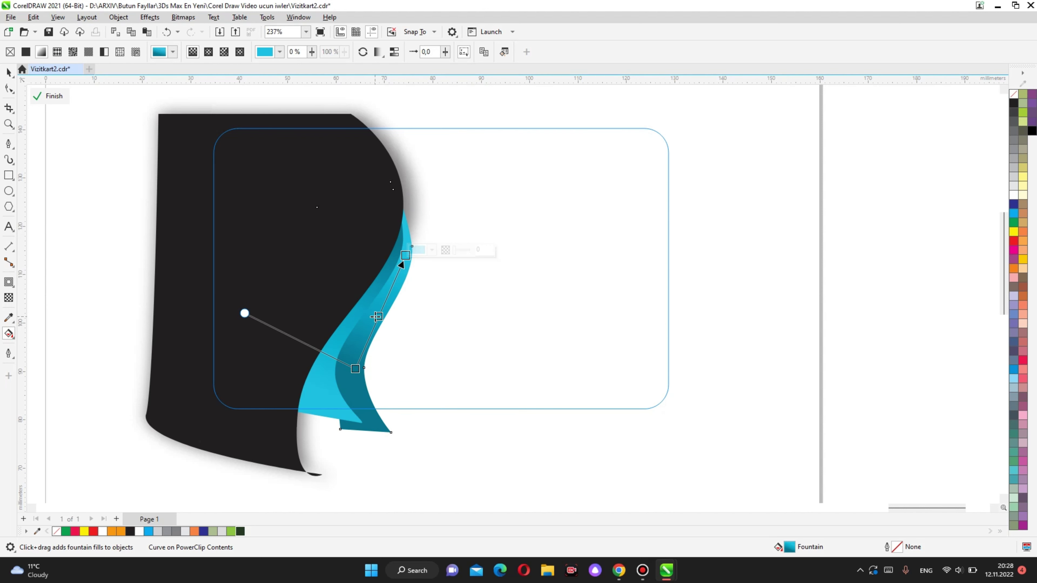
# Add a gradient colour stop at 70%, extend the gradient start, and adjust the middle stop's colour.
pyautogui.doubleClick(383, 305)
pyautogui.moveTo(383, 305); pyautogui.dragTo(390, 289)
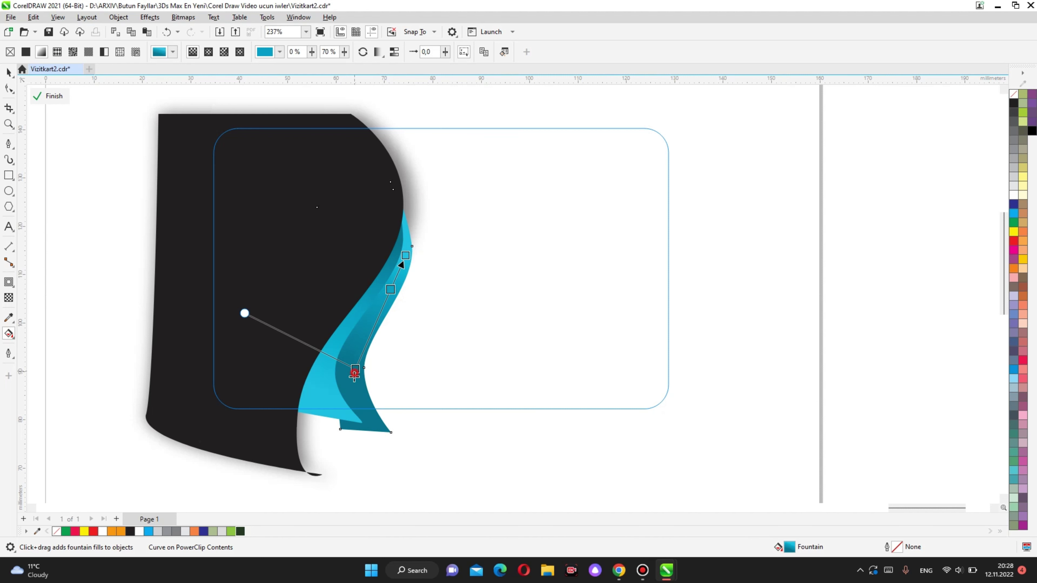
pyautogui.moveTo(355, 369)
pyautogui.mouseDown()
pyautogui.moveTo(351, 383)
pyautogui.moveTo(355, 357)
pyautogui.mouseUp()
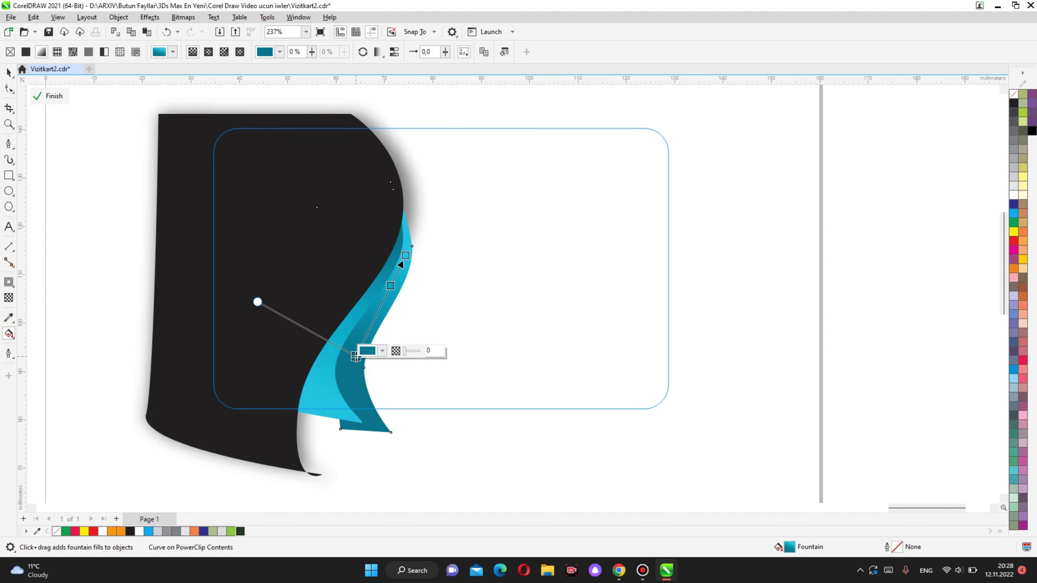
pyautogui.click(390, 286)
pyautogui.click(414, 286)
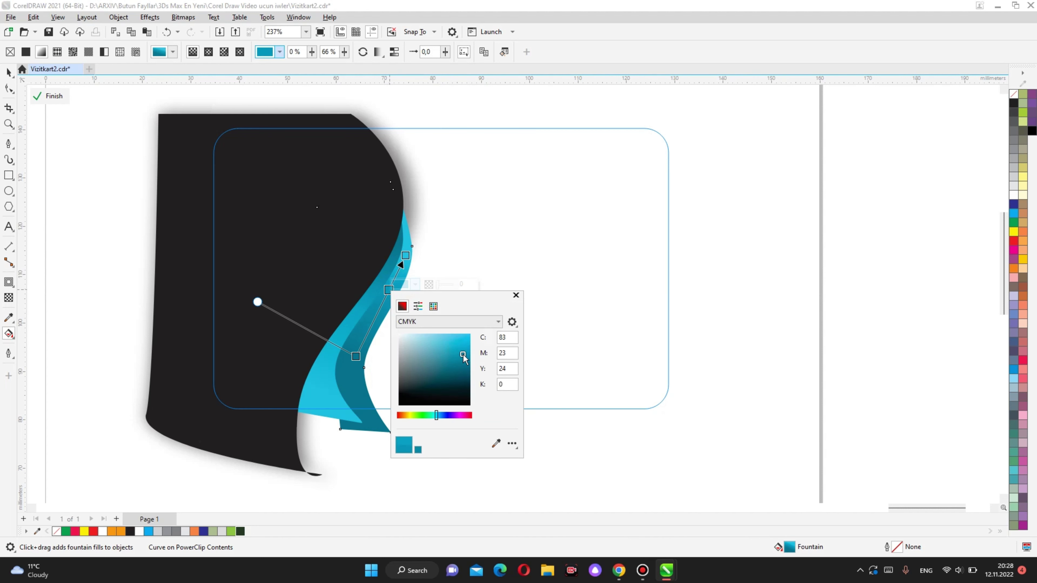
pyautogui.click(516, 295)
# Return to the Pick tool and deselect the recoloured teal curve.
pyautogui.click(8, 72)
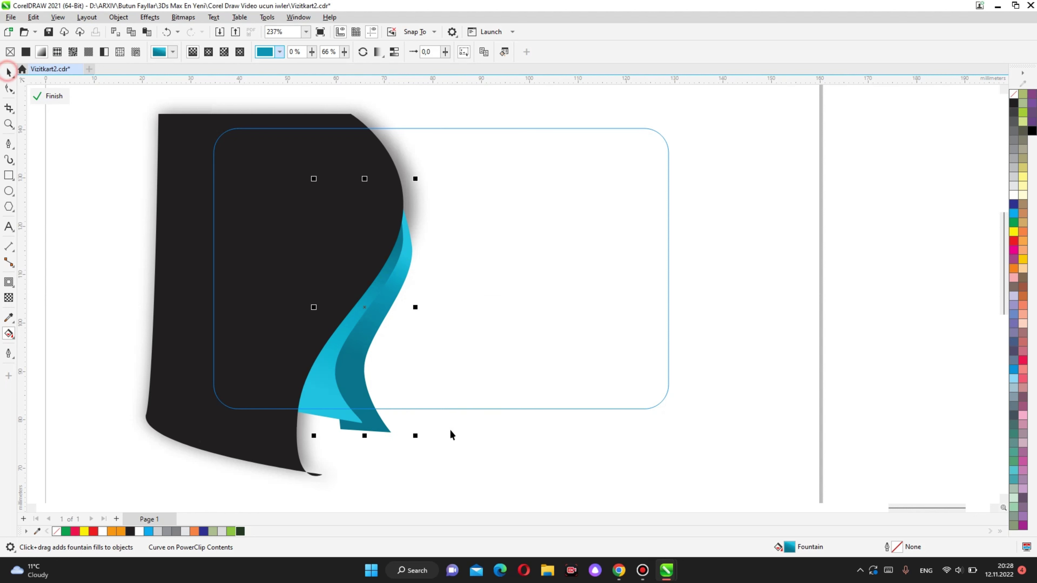
pyautogui.click(497, 449)
pyautogui.scroll(-1, 439, 367)
pyautogui.scroll(2, 427, 243)
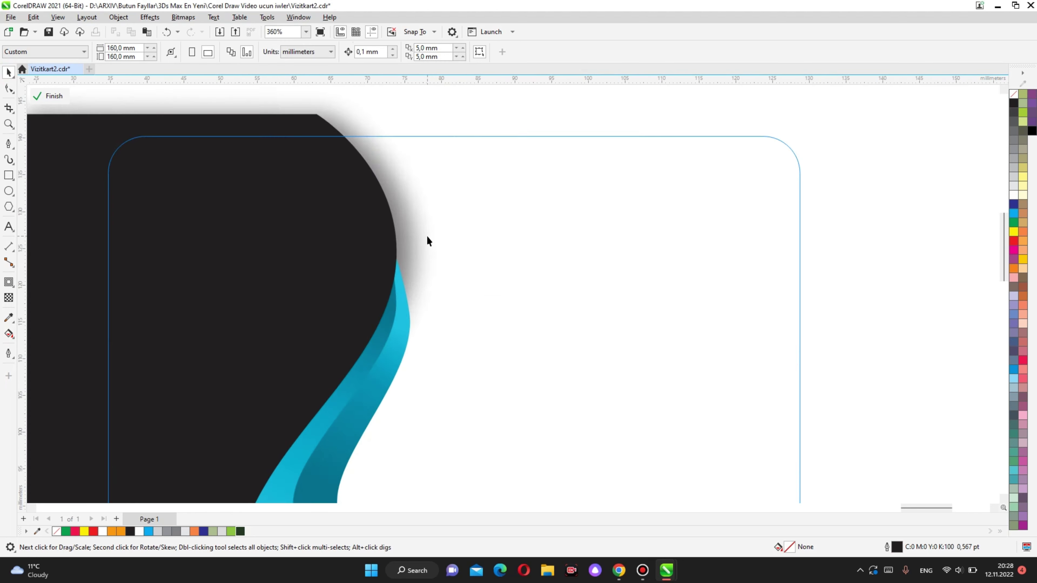
pyautogui.scroll(-2, 427, 240)
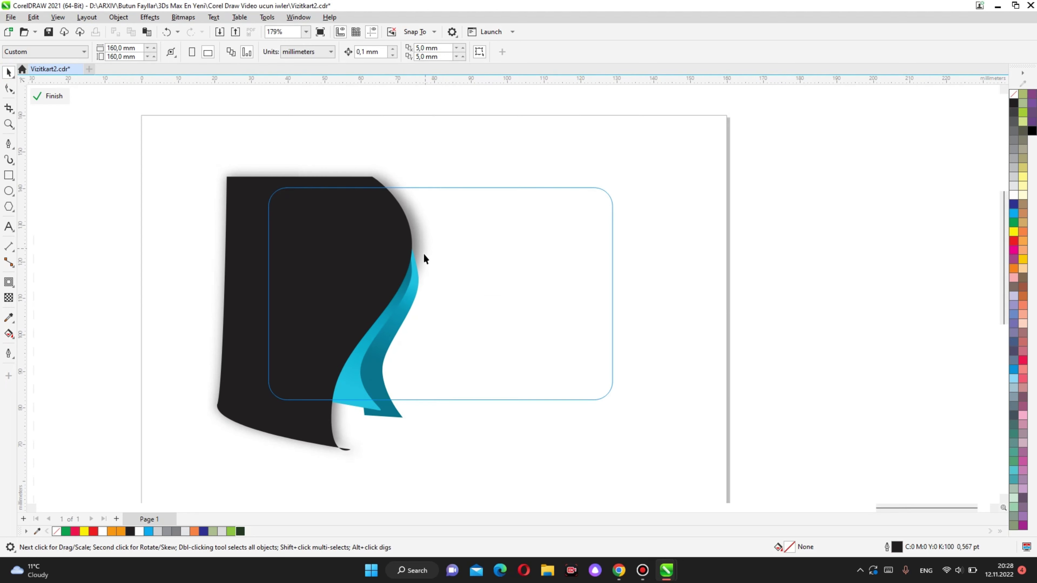
# Finish editing the card's clipped contents and deselect the artwork.
pyautogui.click(52, 96)
pyautogui.scroll(-1, 449, 352)
pyautogui.click(508, 430)
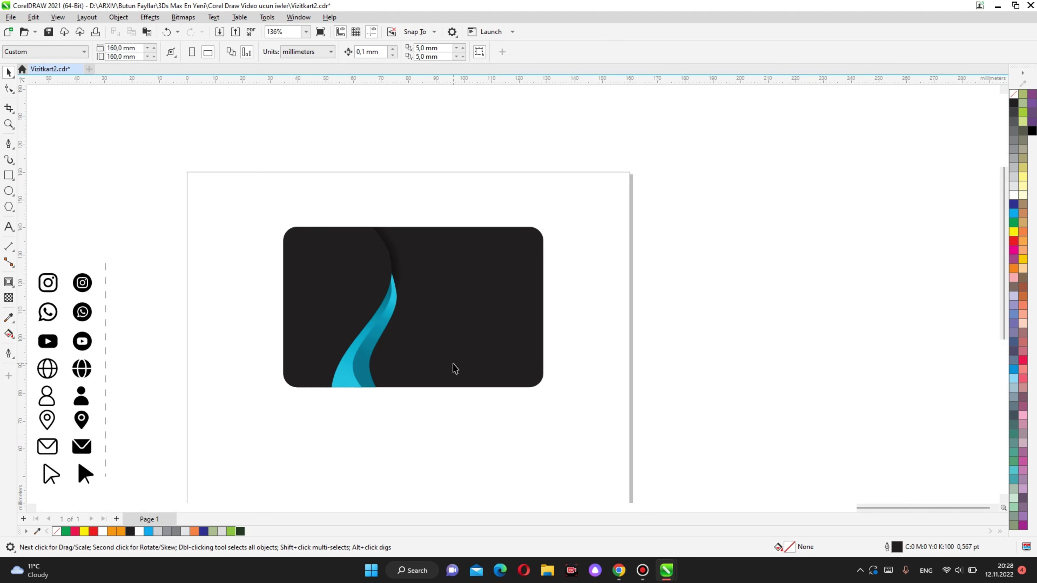
pyautogui.scroll(-1, 484, 332)
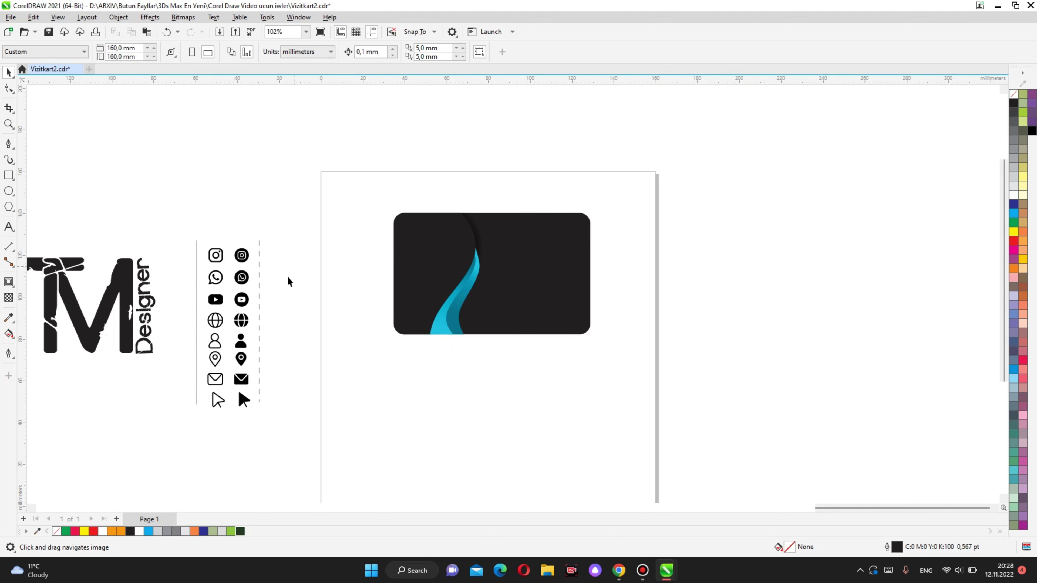
# Drag the TM Designer logo across the card to sit just right of it.
pyautogui.click(105, 301)
pyautogui.scroll(-1, 122, 302)
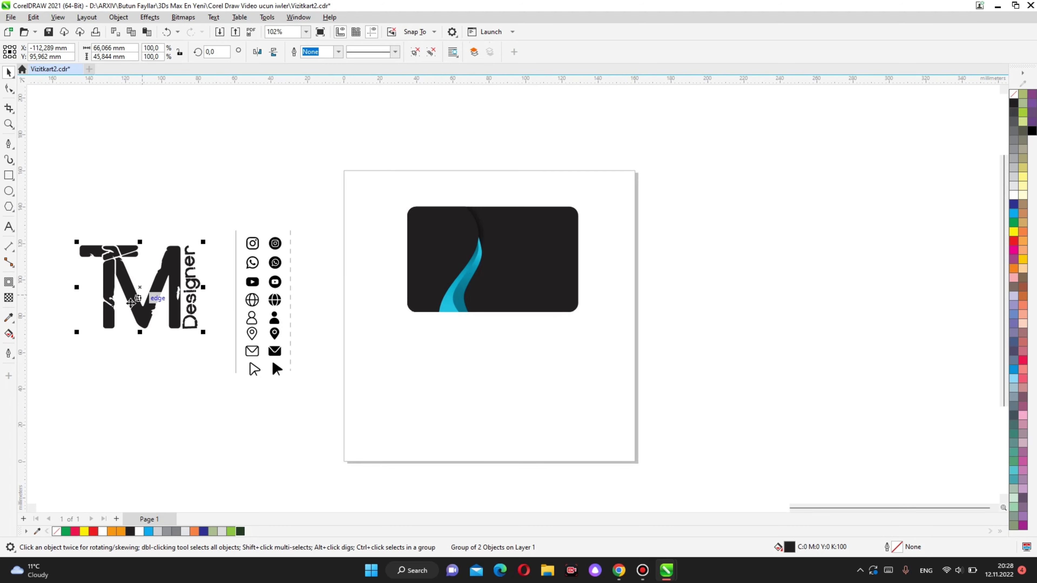
pyautogui.moveTo(130, 303); pyautogui.dragTo(565, 261)
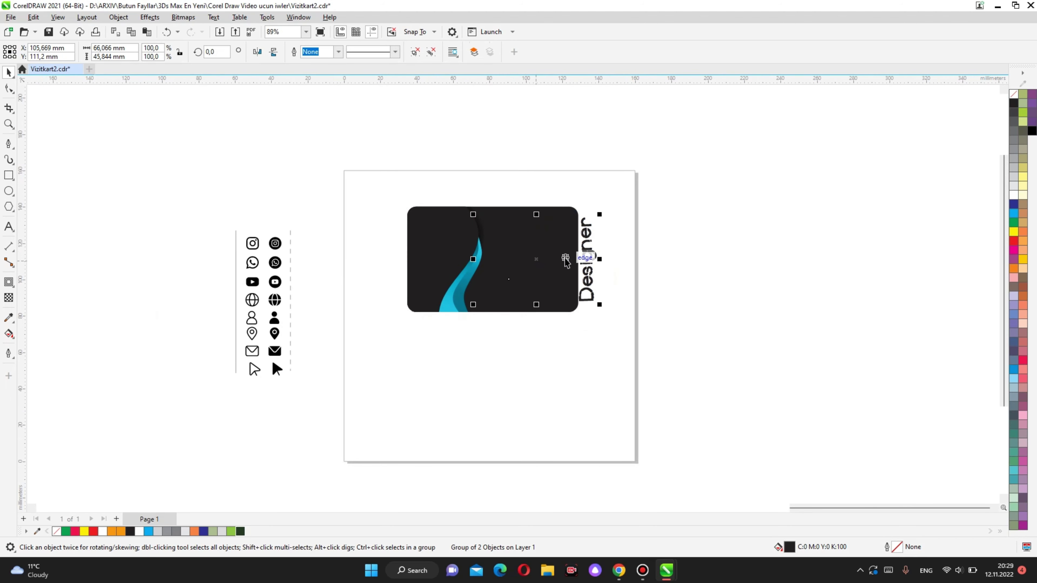
pyautogui.scroll(2, 454, 260)
pyautogui.scroll(1, 402, 271)
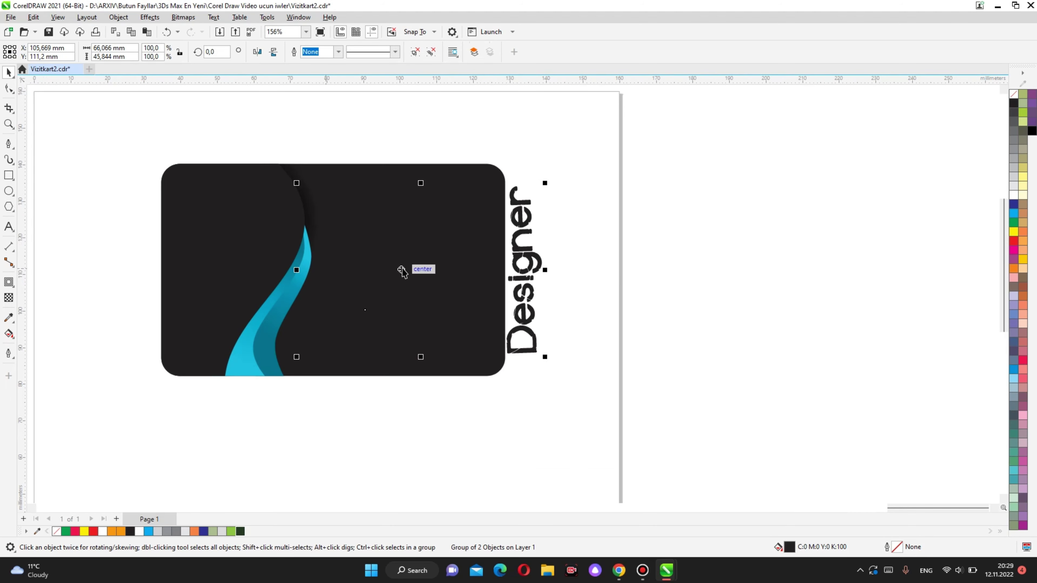
pyautogui.moveTo(419, 271); pyautogui.dragTo(678, 294)
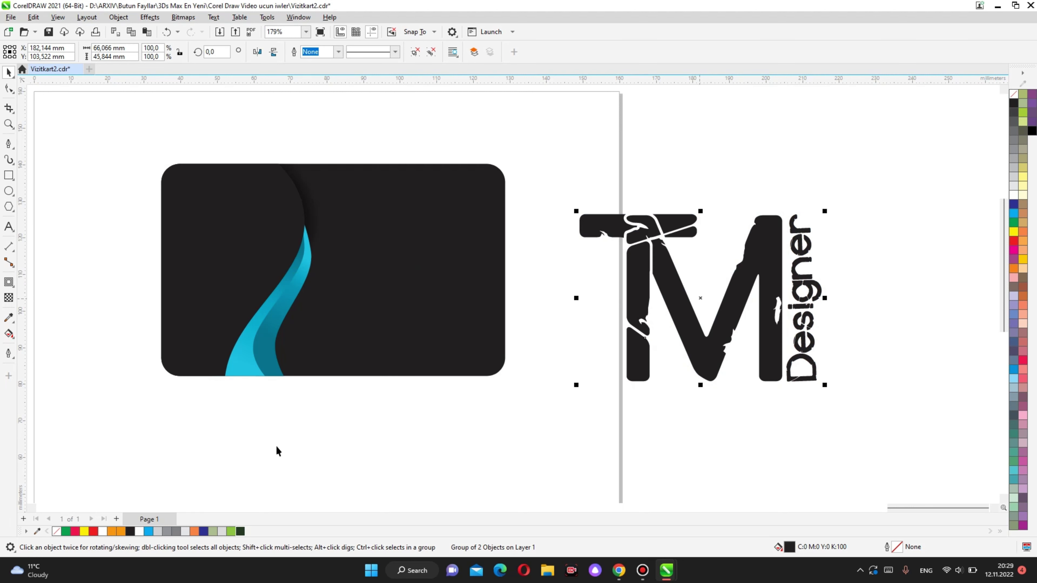
# Colour the TM letters and Designer text with the dark teal sampled from the card's curve.
pyautogui.click(9, 319)
pyautogui.click(261, 358)
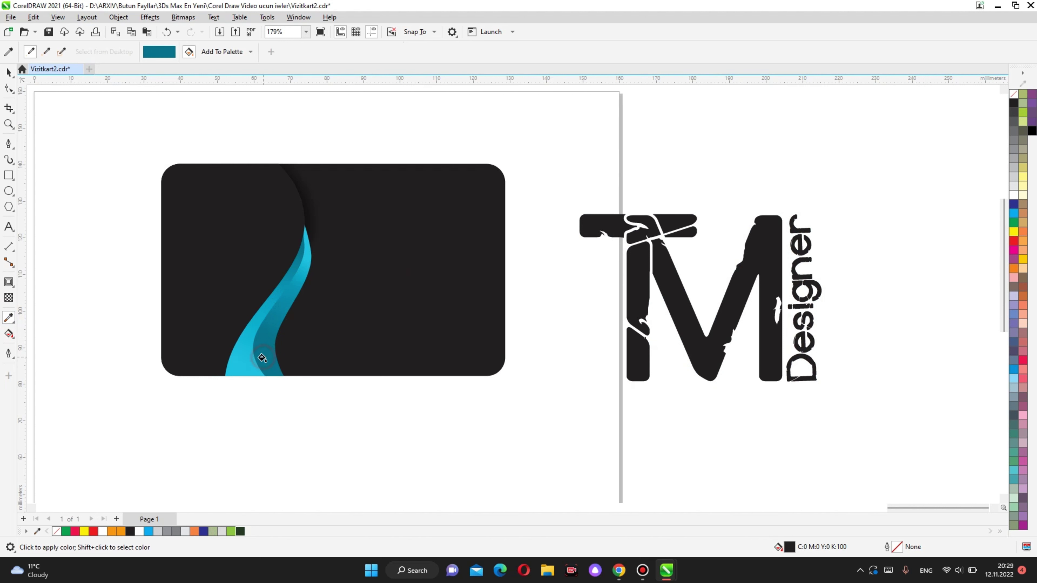
pyautogui.click(636, 272)
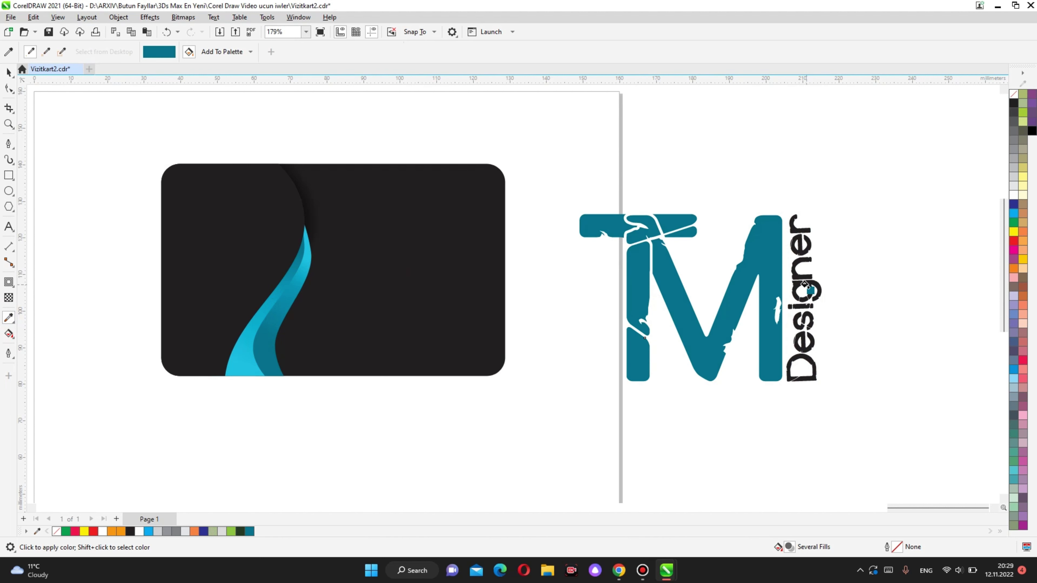
pyautogui.click(803, 281)
# Move the teal logo onto the card, scale it to about 20 mm wide, and place it upper right.
pyautogui.click(9, 73)
pyautogui.scroll(-2, 520, 339)
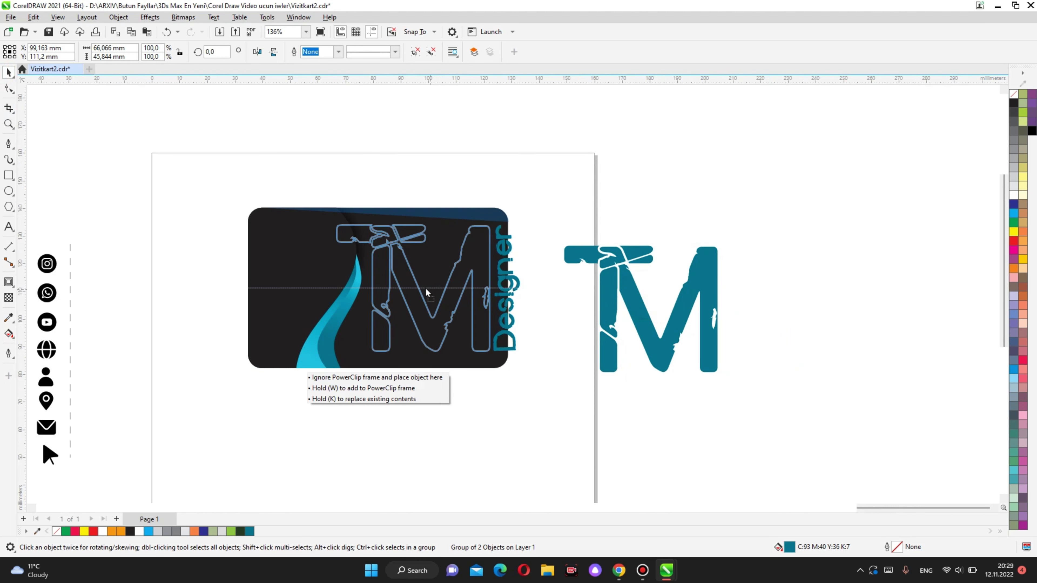
pyautogui.moveTo(655, 311); pyautogui.dragTo(426, 290)
pyautogui.scroll(3, 446, 266)
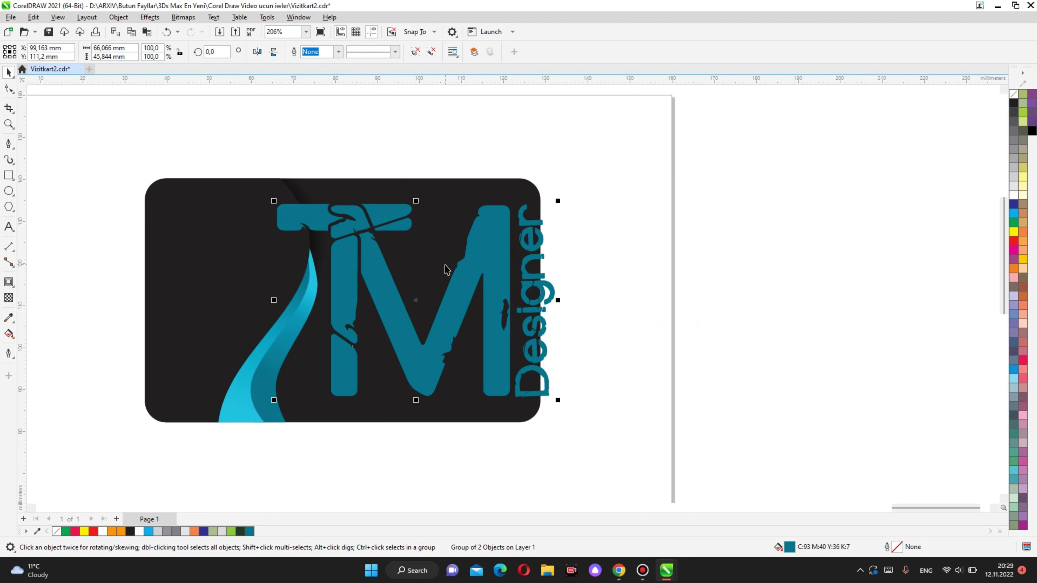
pyautogui.moveTo(557, 201); pyautogui.dragTo(481, 264)
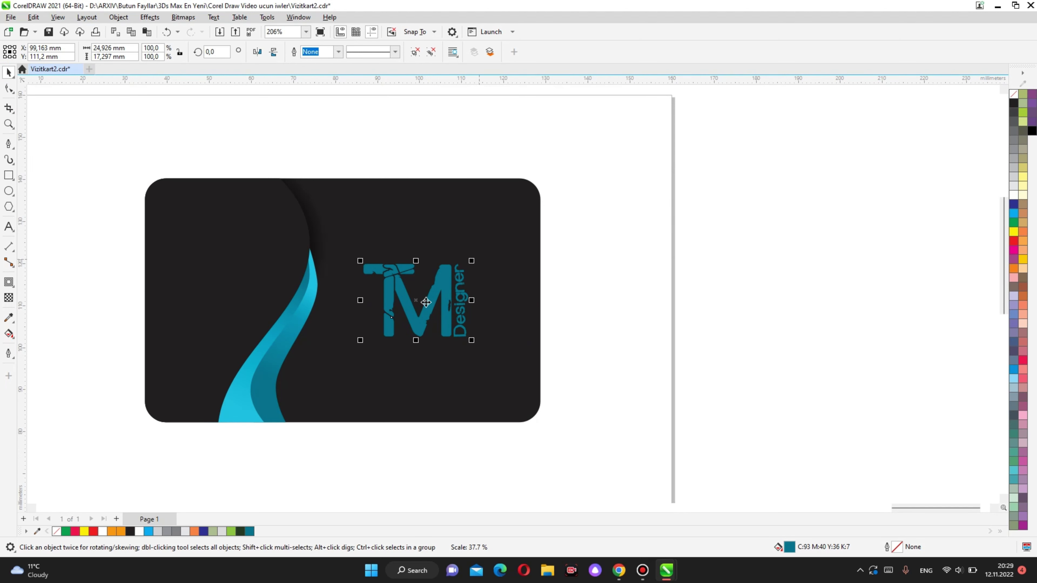
pyautogui.moveTo(426, 302); pyautogui.dragTo(438, 278)
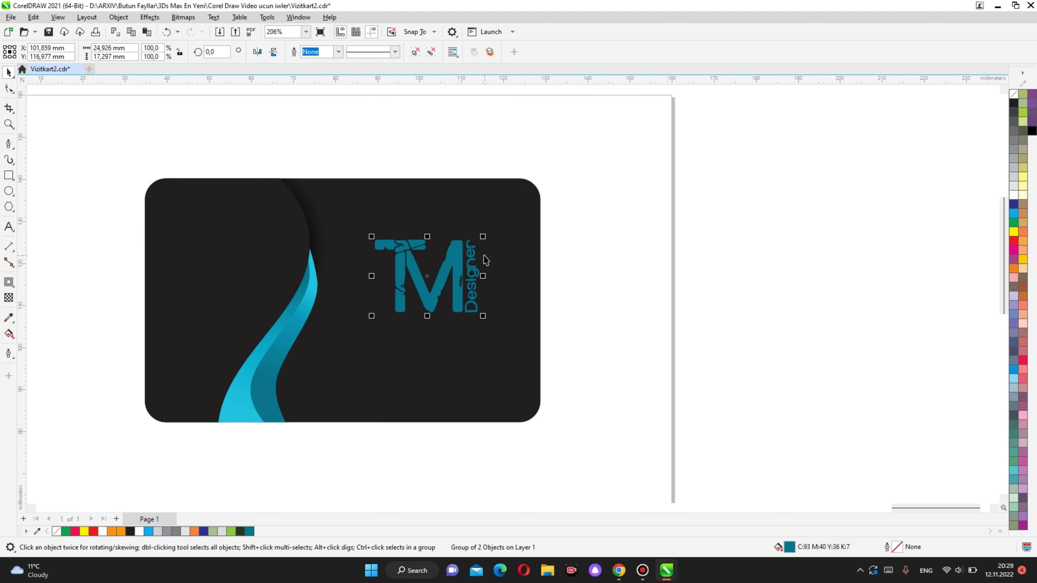
pyautogui.moveTo(483, 237); pyautogui.dragTo(472, 244)
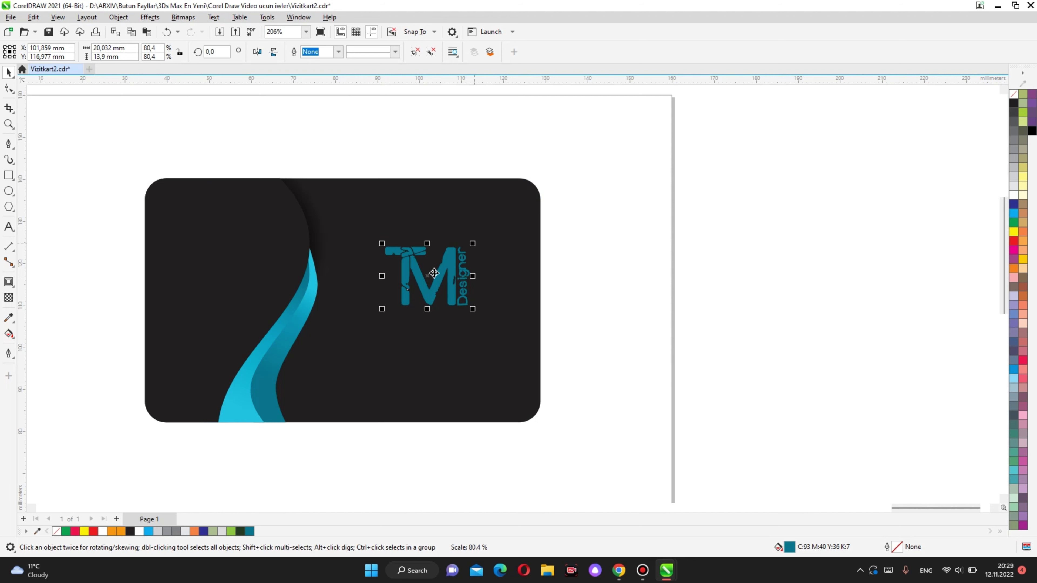
pyautogui.moveTo(434, 273); pyautogui.dragTo(429, 264)
pyautogui.scroll(1, 430, 264)
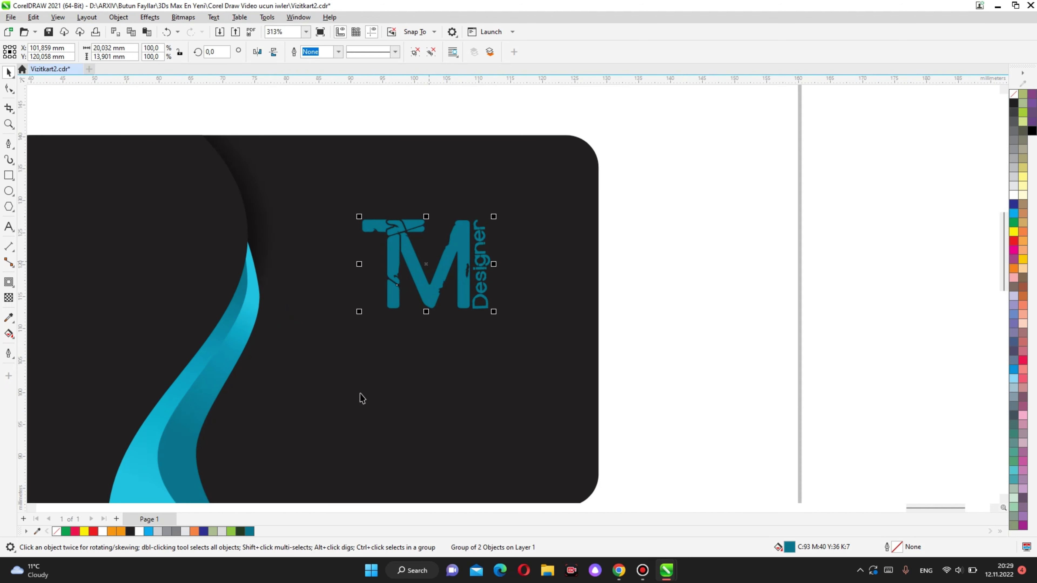
pyautogui.click(9, 282)
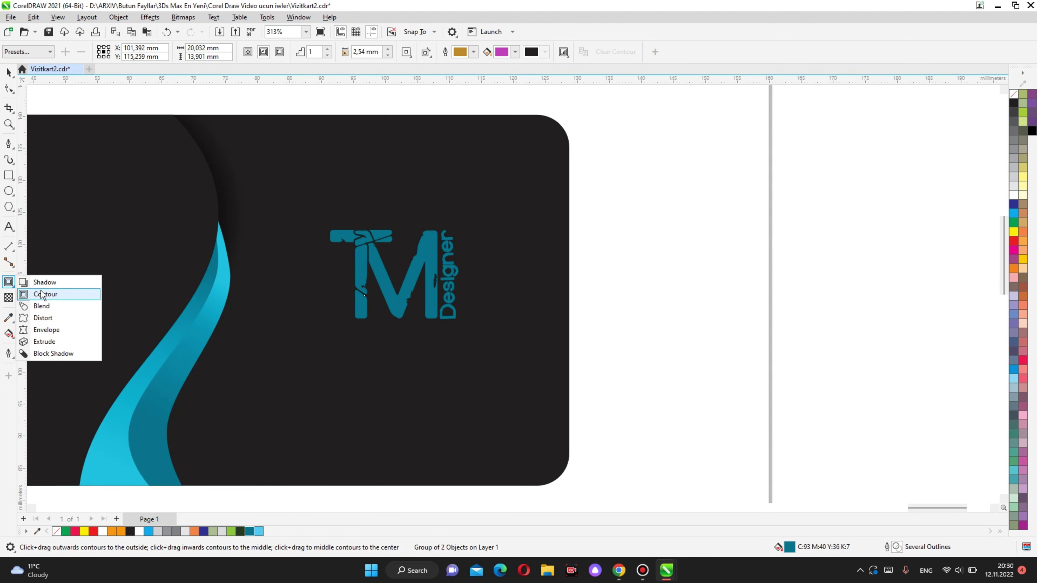
pyautogui.click(73, 279)
pyautogui.moveTo(330, 275); pyautogui.dragTo(458, 274)
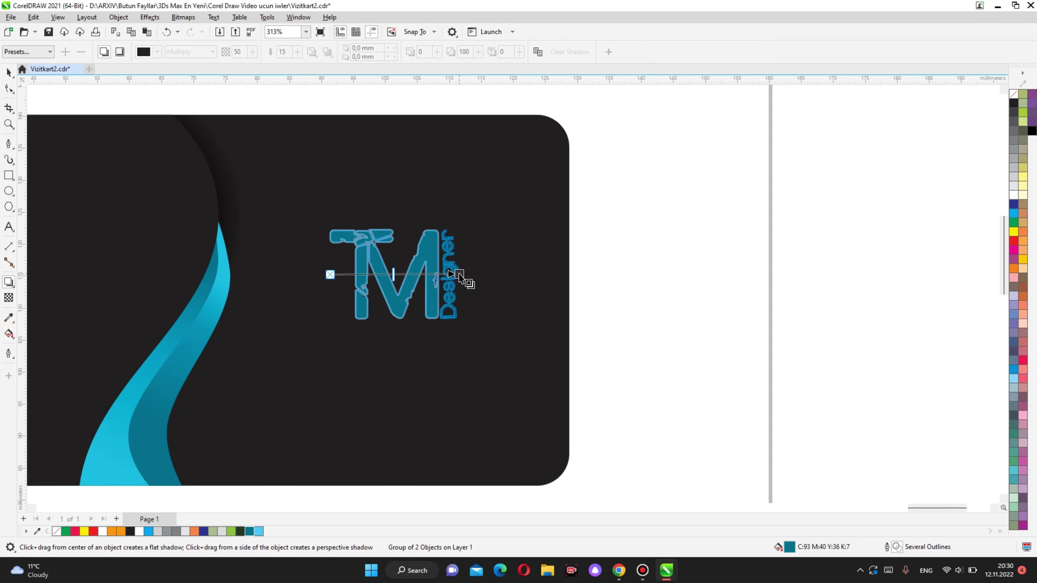
pyautogui.moveTo(459, 275); pyautogui.dragTo(458, 273)
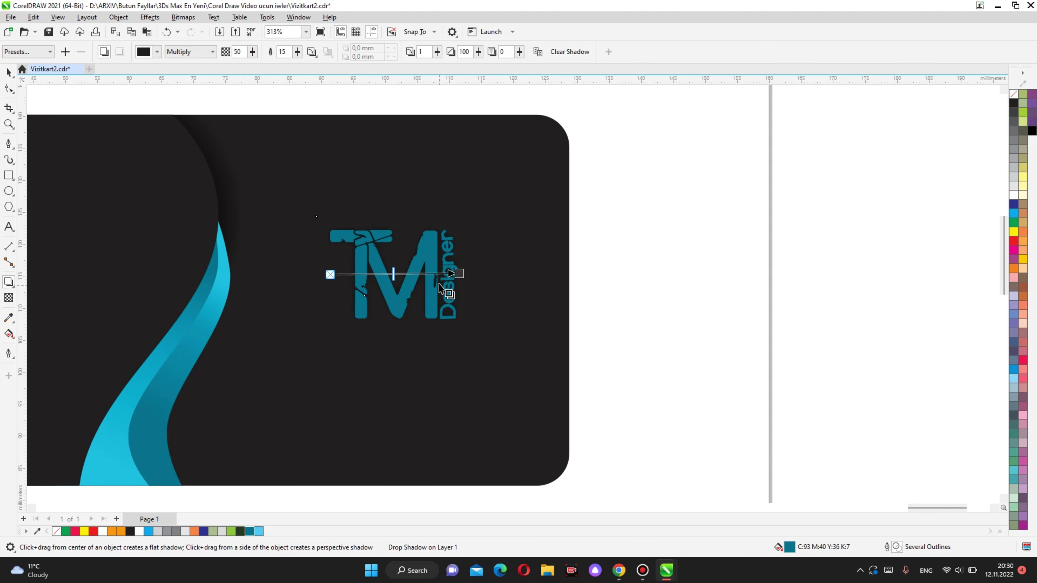
pyautogui.moveTo(393, 273)
pyautogui.mouseDown()
pyautogui.moveTo(371, 275)
pyautogui.moveTo(384, 274)
pyautogui.mouseUp()
pyautogui.moveTo(253, 53)
pyautogui.mouseDown()
pyautogui.moveTo(255, 72)
pyautogui.moveTo(264, 66)
pyautogui.mouseUp()
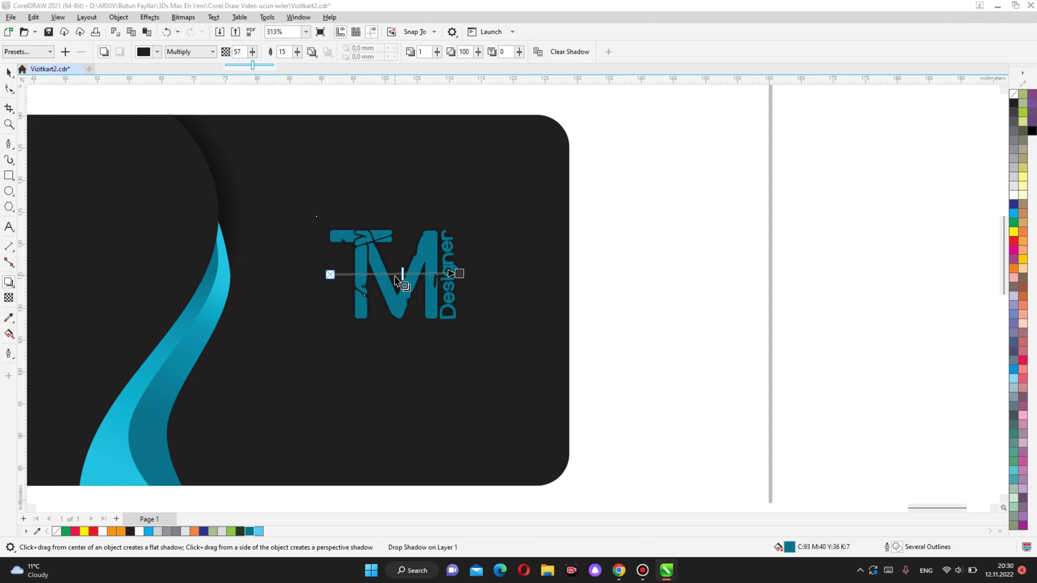
pyautogui.moveTo(400, 273)
pyautogui.mouseDown()
pyautogui.moveTo(367, 271)
pyautogui.moveTo(383, 273)
pyautogui.mouseUp()
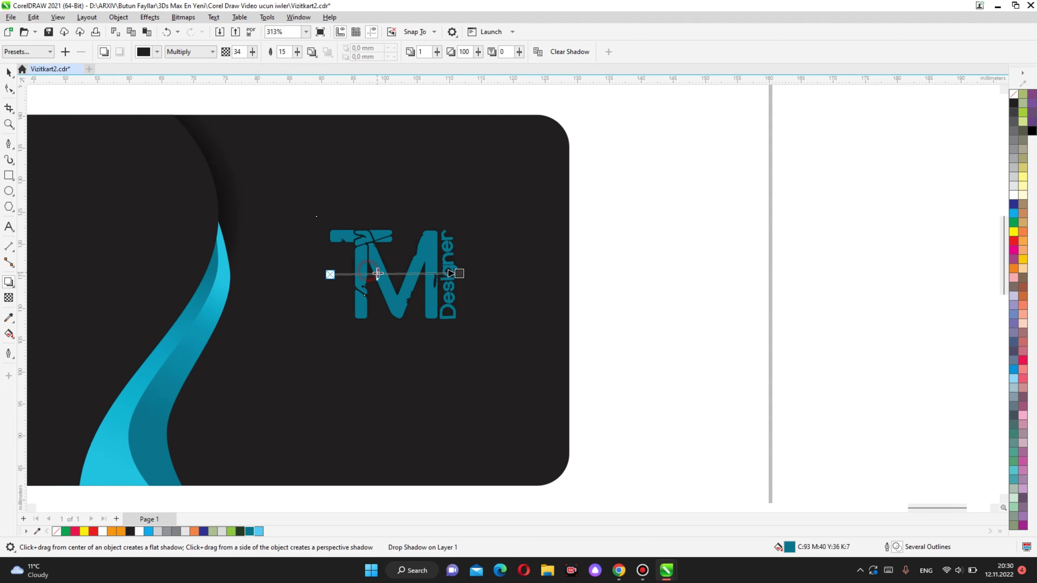
pyautogui.moveTo(297, 52); pyautogui.dragTo(297, 69)
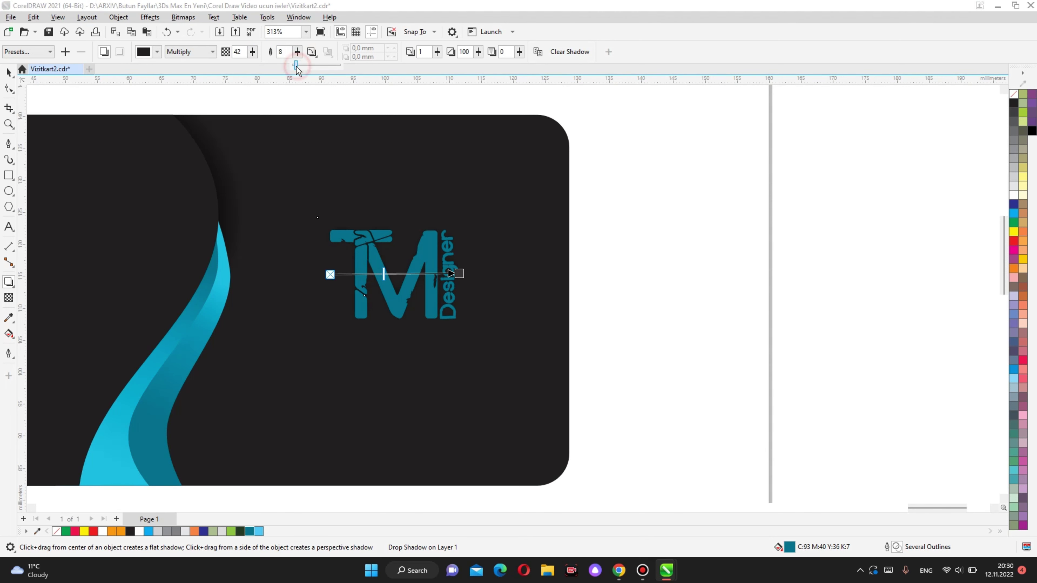
pyautogui.click(9, 72)
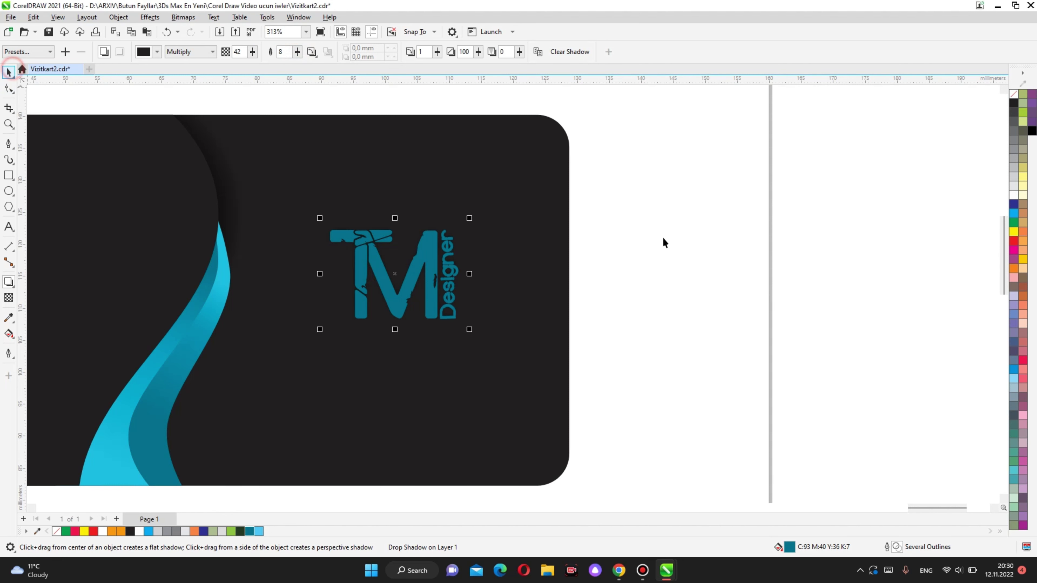
pyautogui.click(662, 238)
pyautogui.scroll(-3, 665, 239)
pyautogui.scroll(4, 383, 268)
pyautogui.scroll(4, 383, 268)
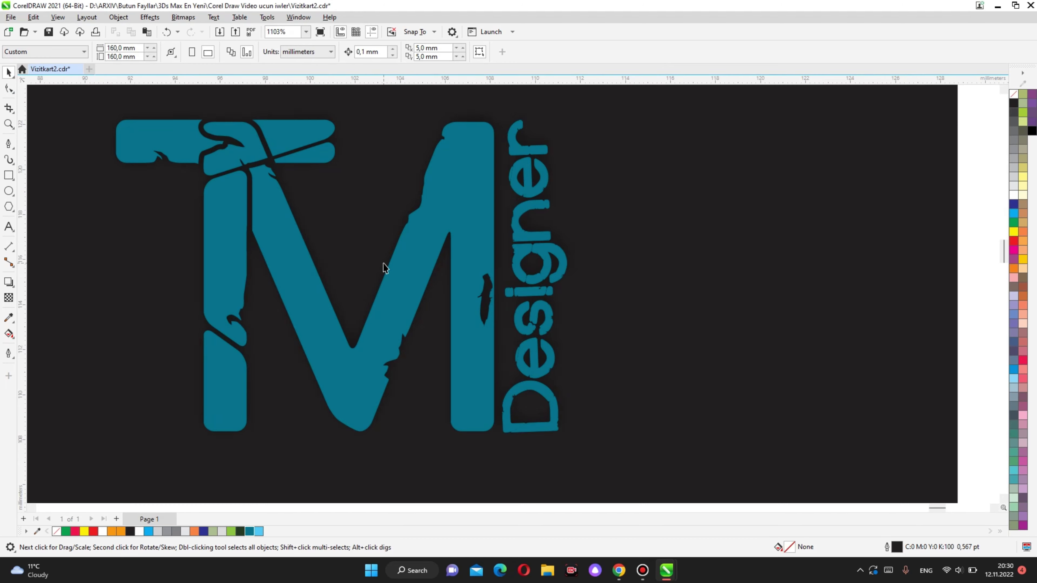
pyautogui.scroll(-5, 384, 268)
pyautogui.scroll(-1, 408, 261)
pyautogui.scroll(4, 441, 257)
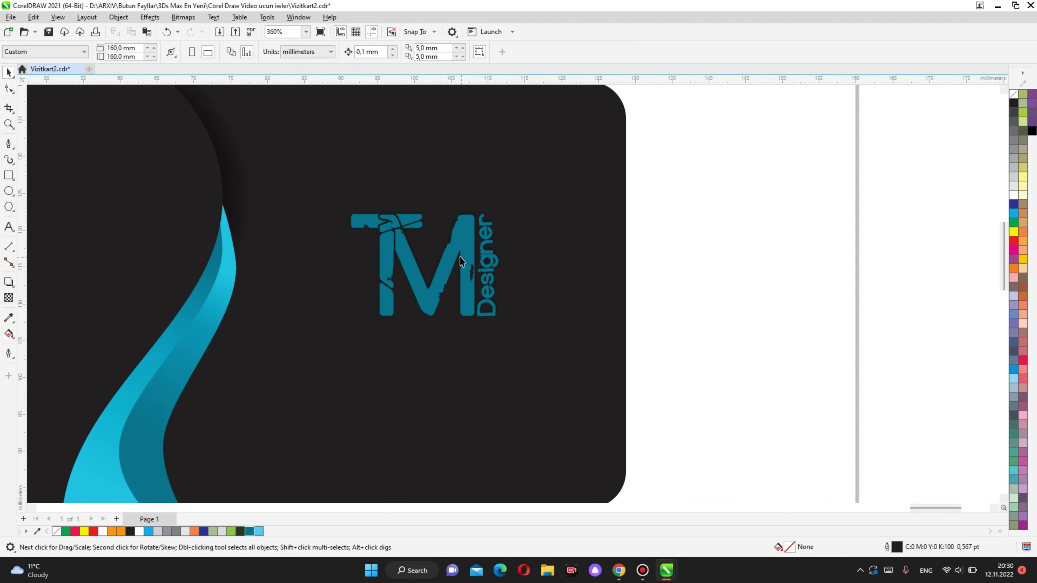
pyautogui.click(461, 262)
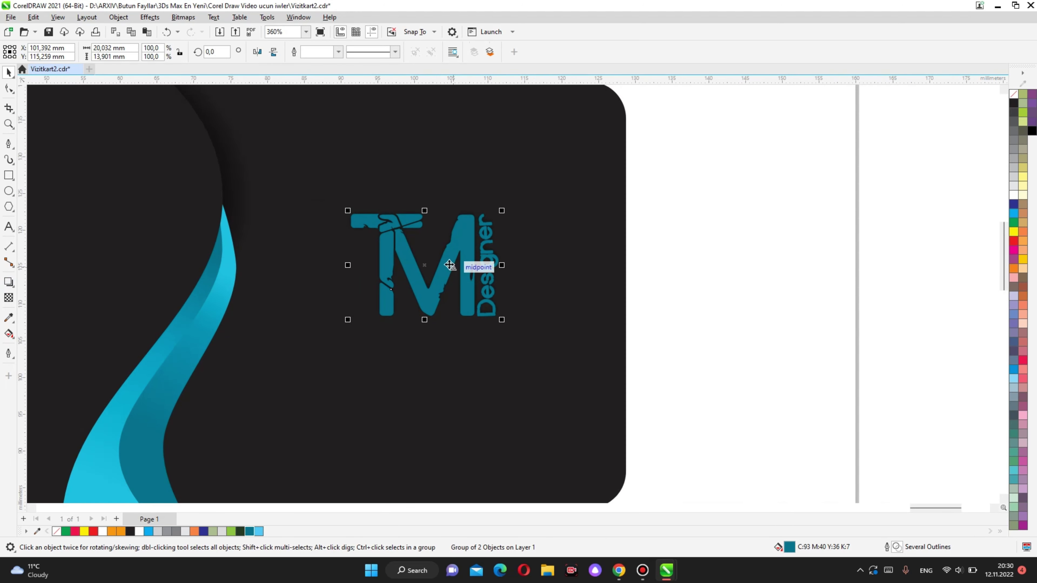
pyautogui.scroll(1, 450, 266)
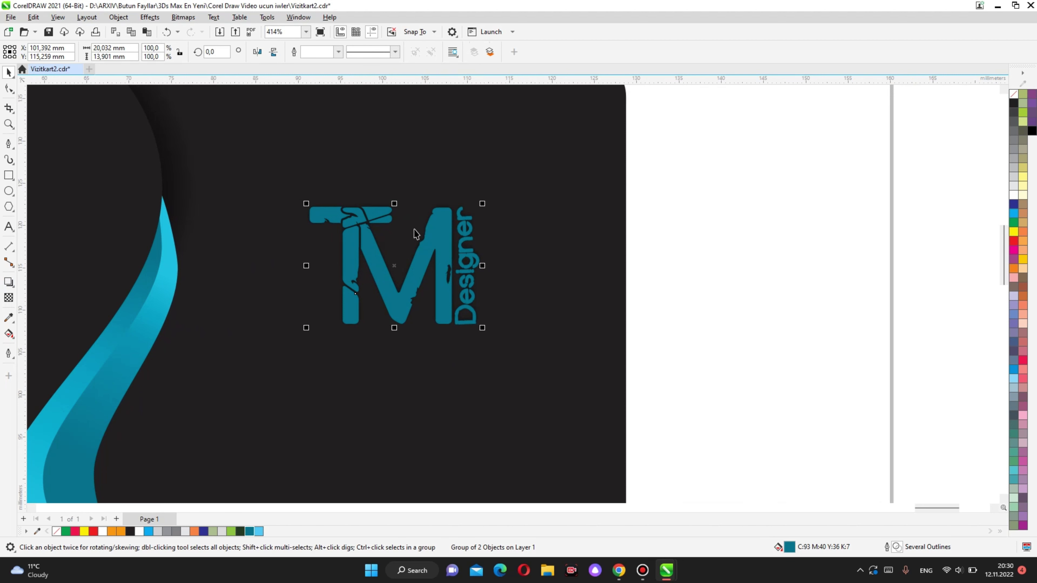
pyautogui.scroll(1, 415, 234)
pyautogui.scroll(1, 388, 233)
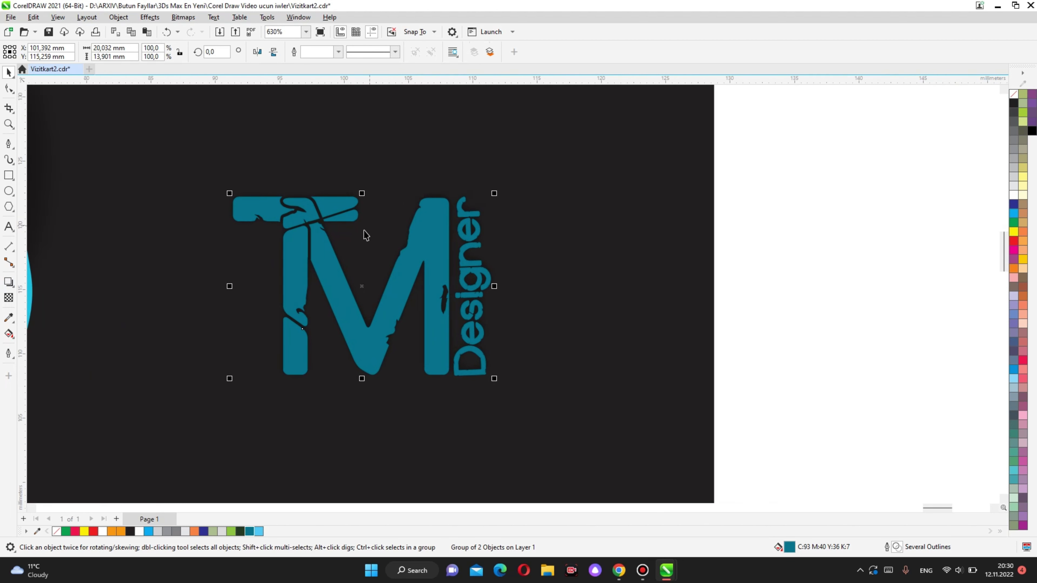
pyautogui.click(8, 281)
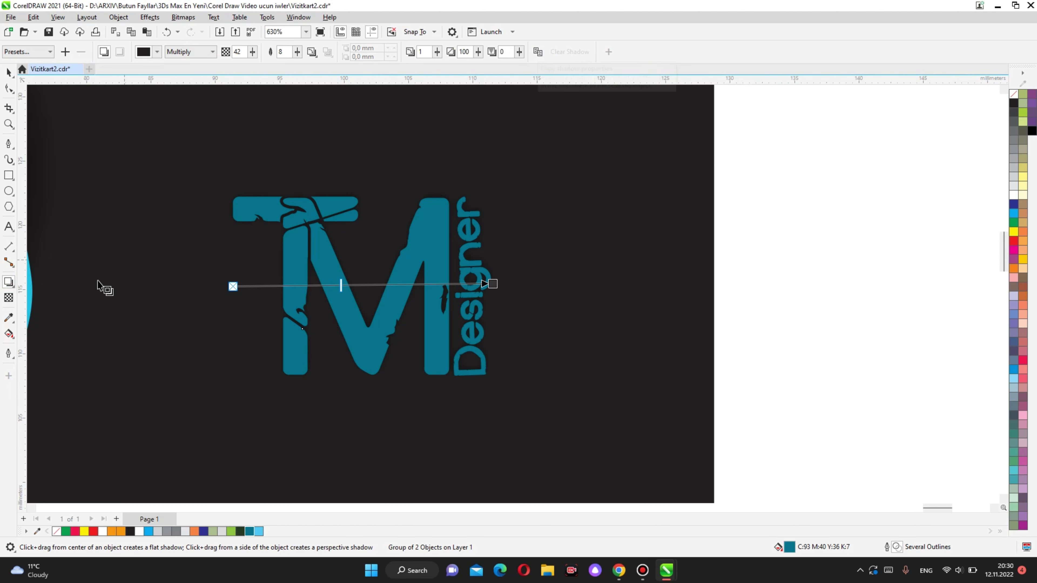
pyautogui.click(8, 286)
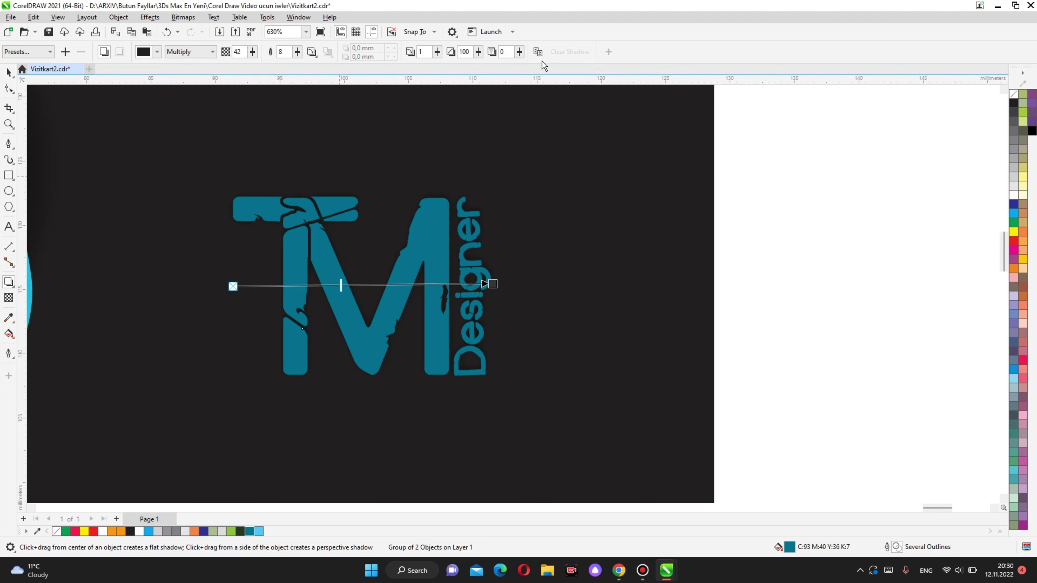
pyautogui.click(311, 255)
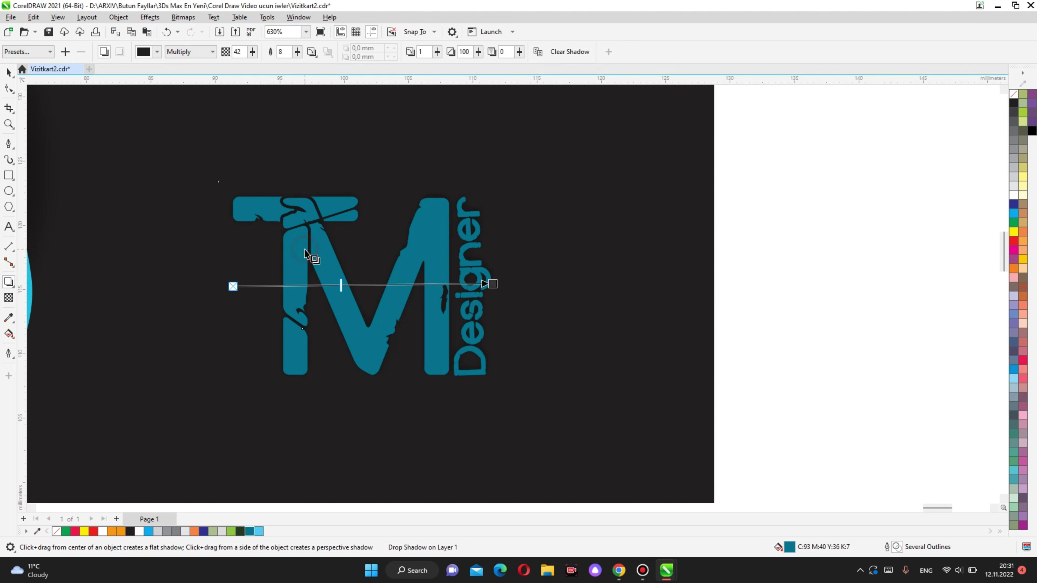
pyautogui.click(570, 52)
pyautogui.click(8, 73)
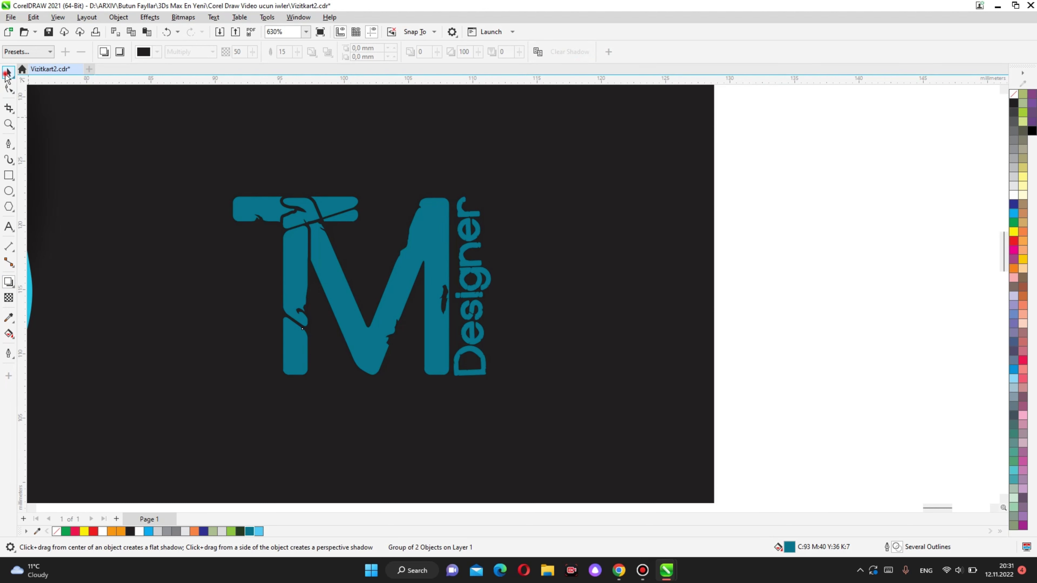
pyautogui.click(308, 255)
# Offset the logo copy slightly up and left and colour it light grey #DCDCDC.
pyautogui.scroll(1, 308, 254)
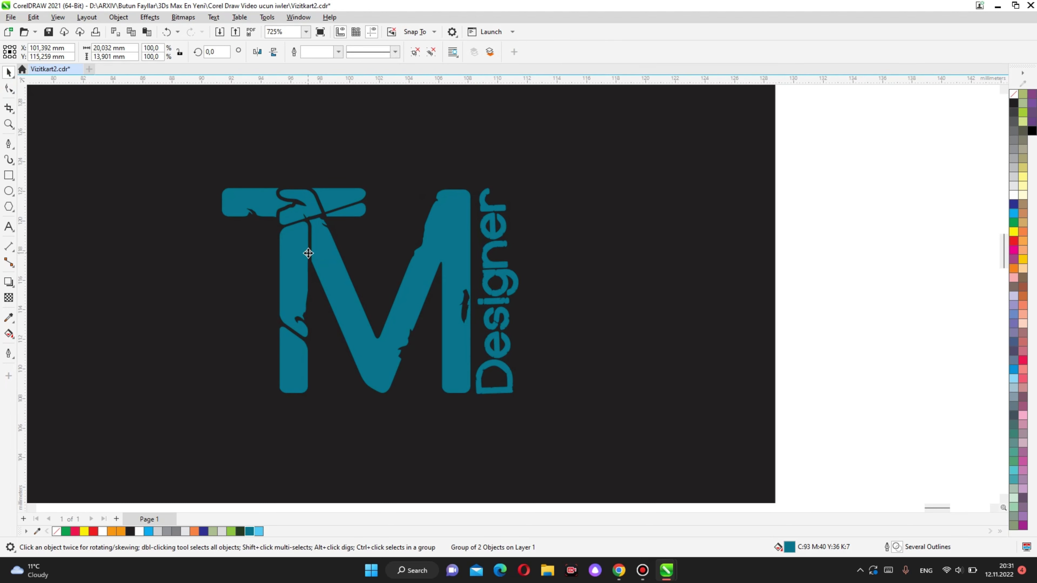
pyautogui.press('Left')
pyautogui.press('Left')
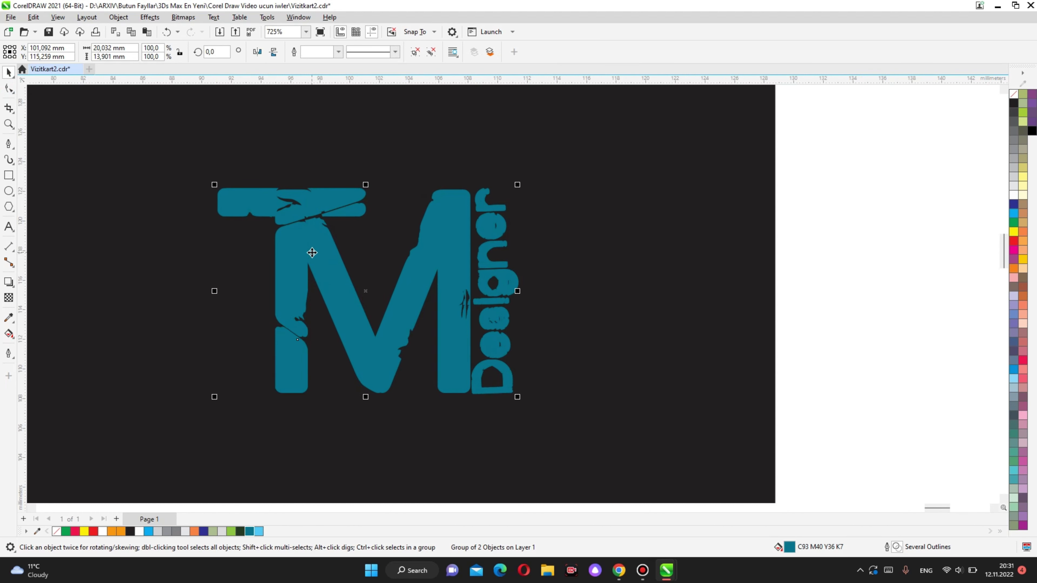
pyautogui.press('Left')
pyautogui.press('Left')
pyautogui.press('Up')
pyautogui.press('Up')
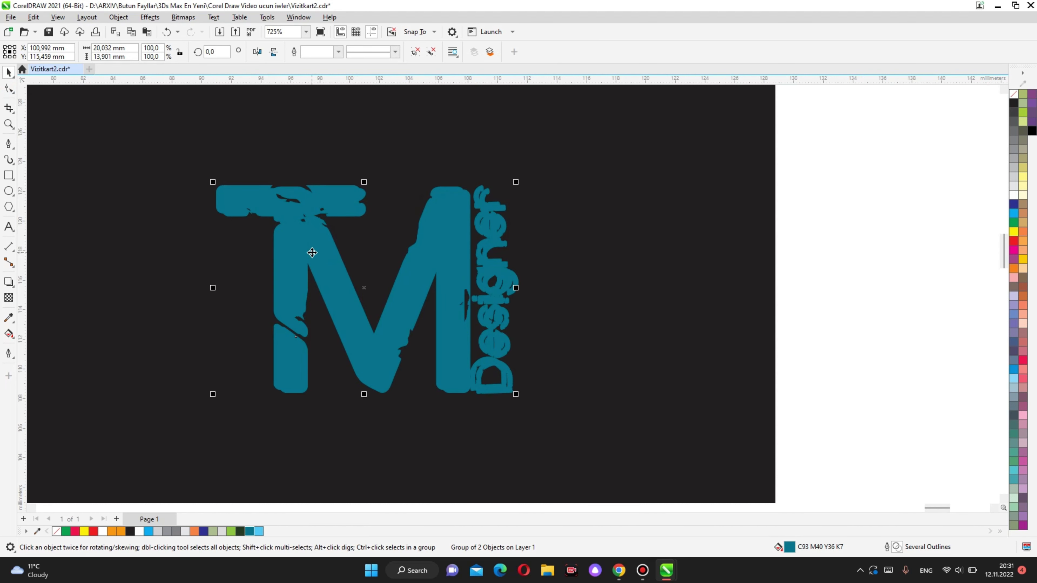
pyautogui.scroll(1, 312, 252)
pyautogui.click(223, 531)
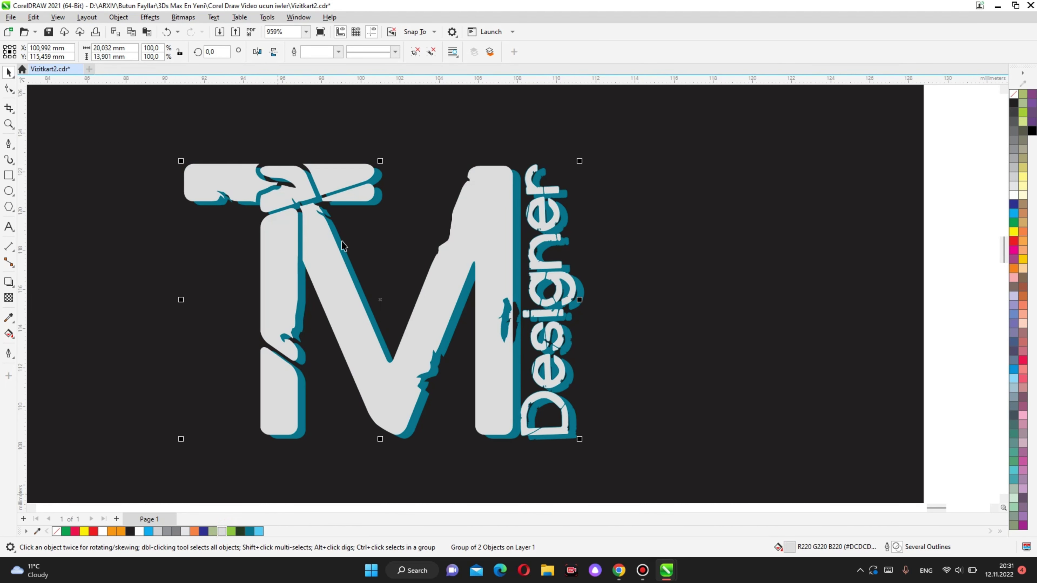
pyautogui.scroll(-1, 342, 245)
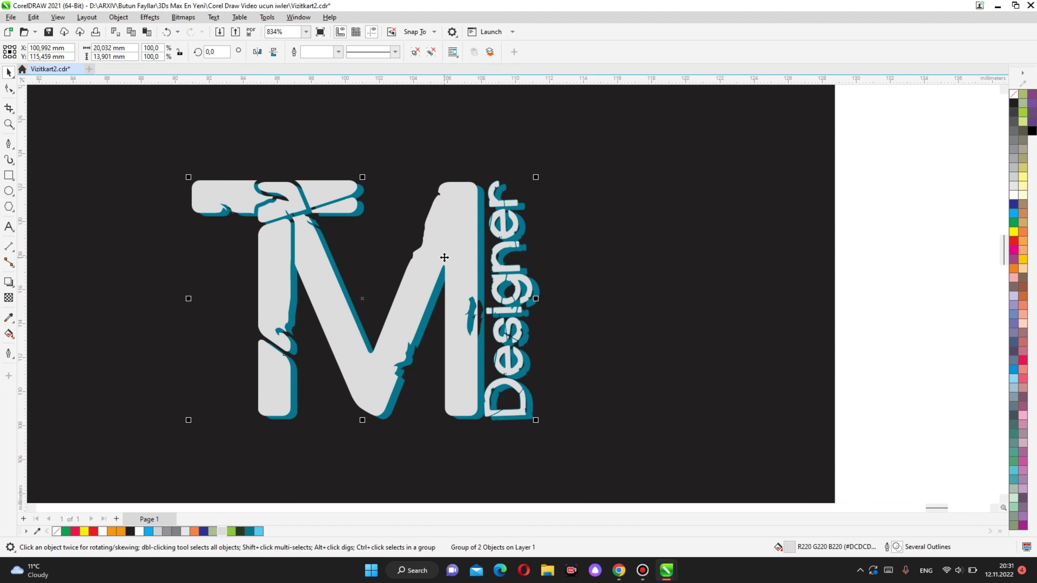
pyautogui.press('Right')
pyautogui.press('Right')
pyautogui.press('Right')
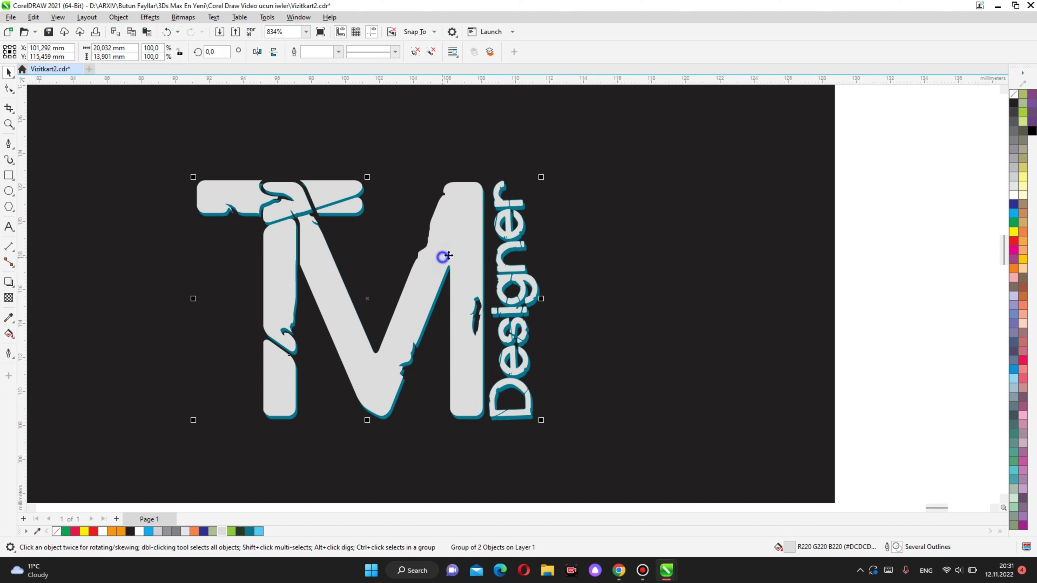
# Put the grey TM Designer logo copy behind the teal copy using Order > Behind.
pyautogui.rightClick(449, 255)
pyautogui.moveTo(470, 324)
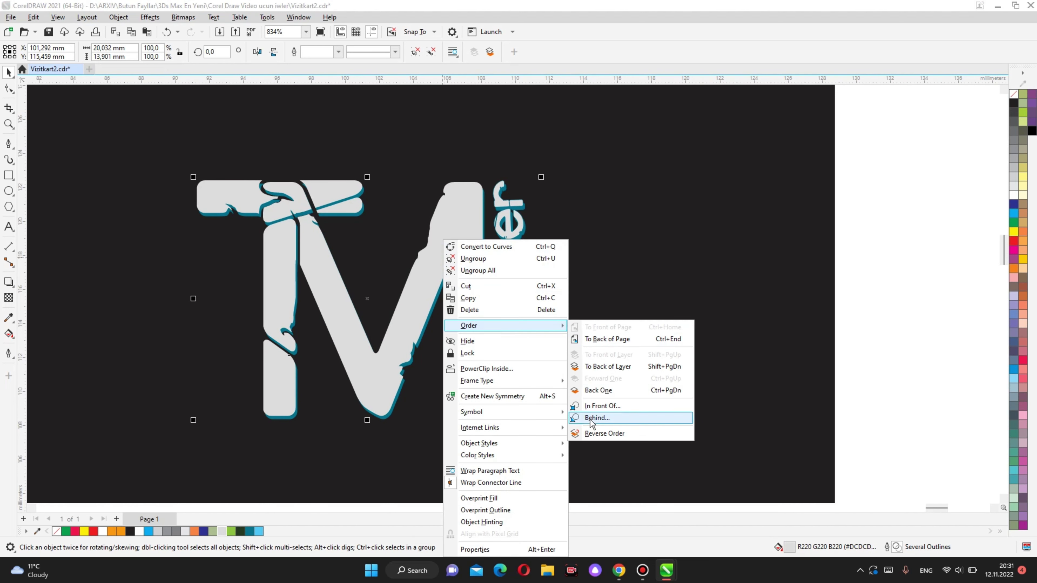
pyautogui.click(596, 417)
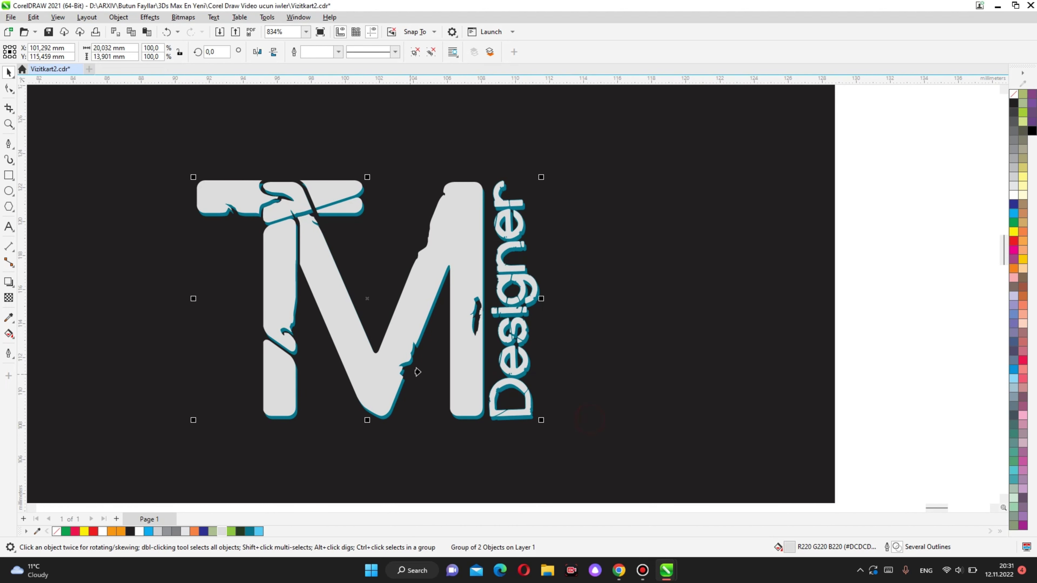
pyautogui.click(495, 419)
pyautogui.scroll(-1, 422, 330)
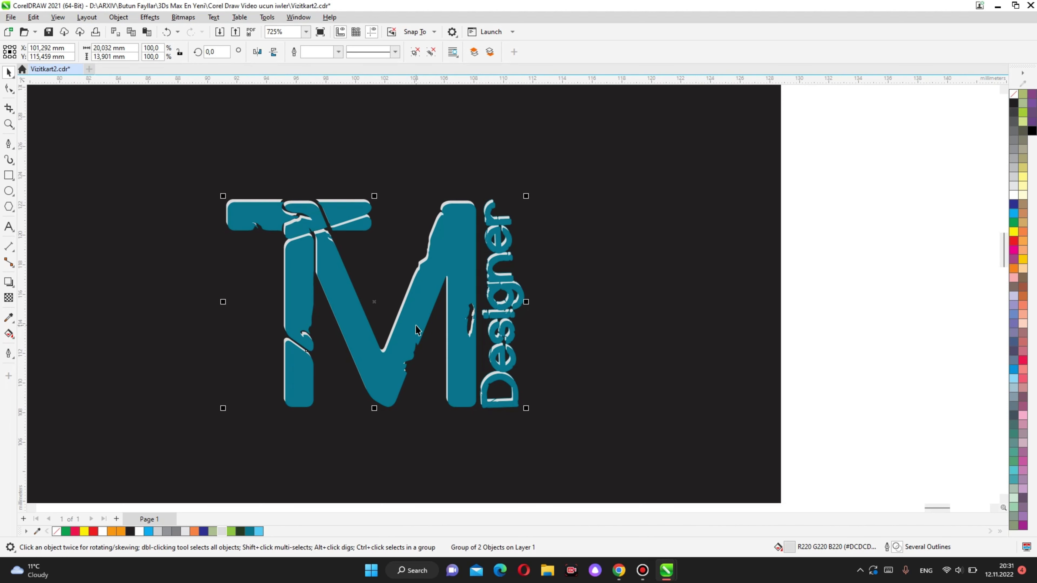
pyautogui.scroll(1, 399, 268)
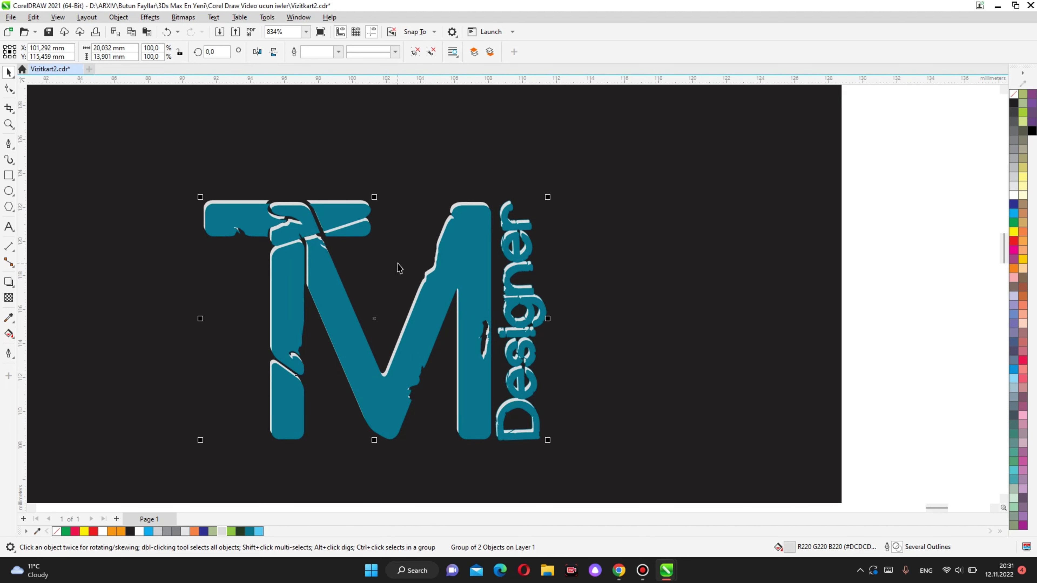
# Nudge the logo slightly down with the arrow keys to form an offset edge.
pyautogui.press('Down')
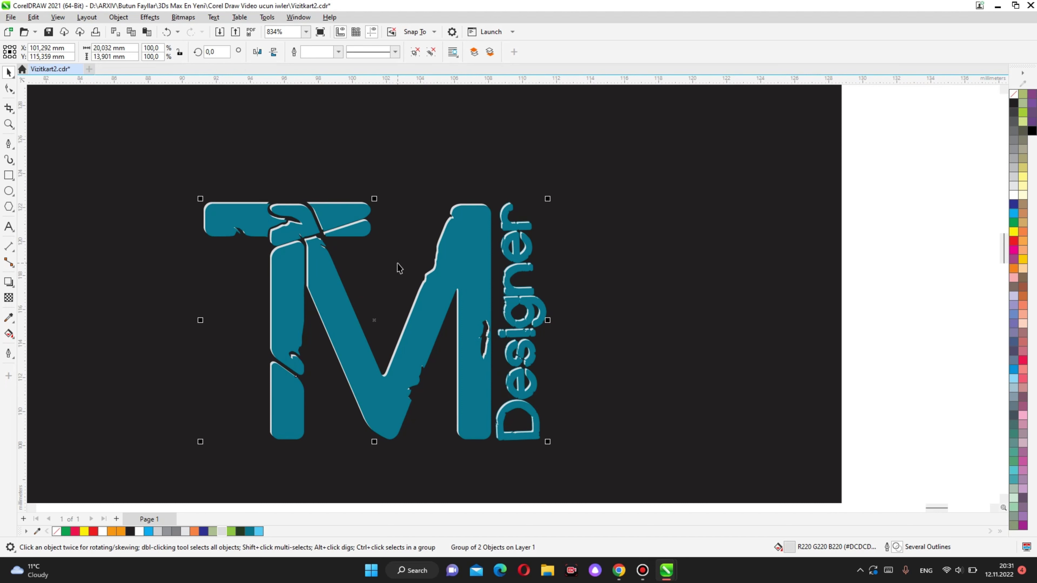
pyautogui.press('Left')
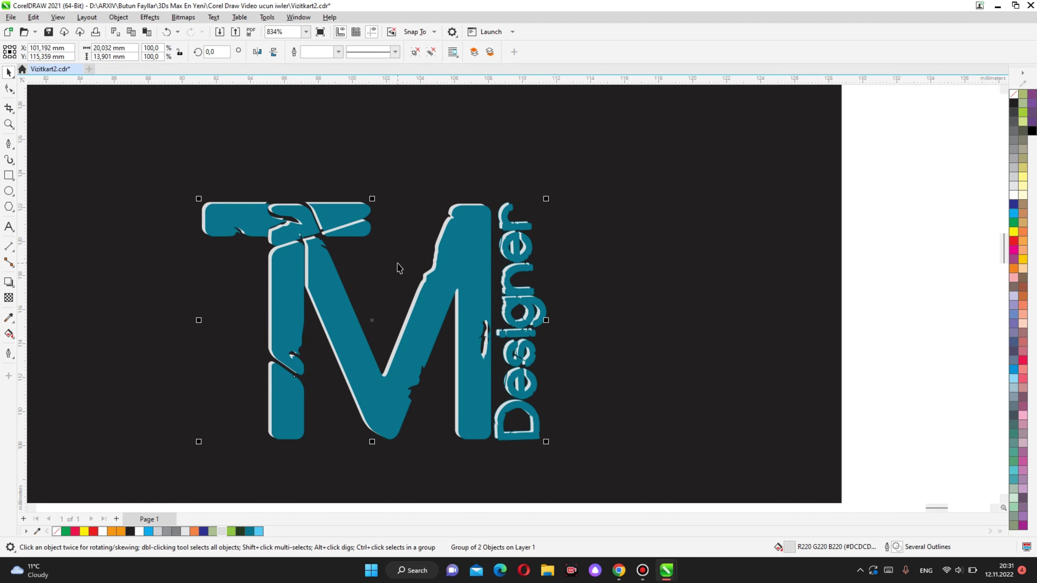
pyautogui.press('Right')
pyautogui.press('Down')
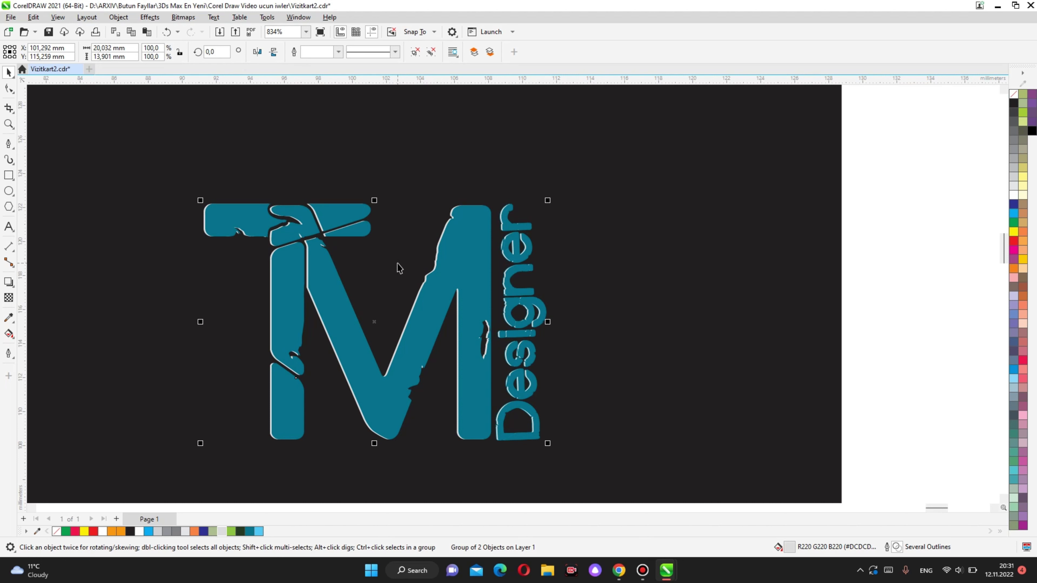
pyautogui.scroll(-5, 399, 268)
pyautogui.click(611, 243)
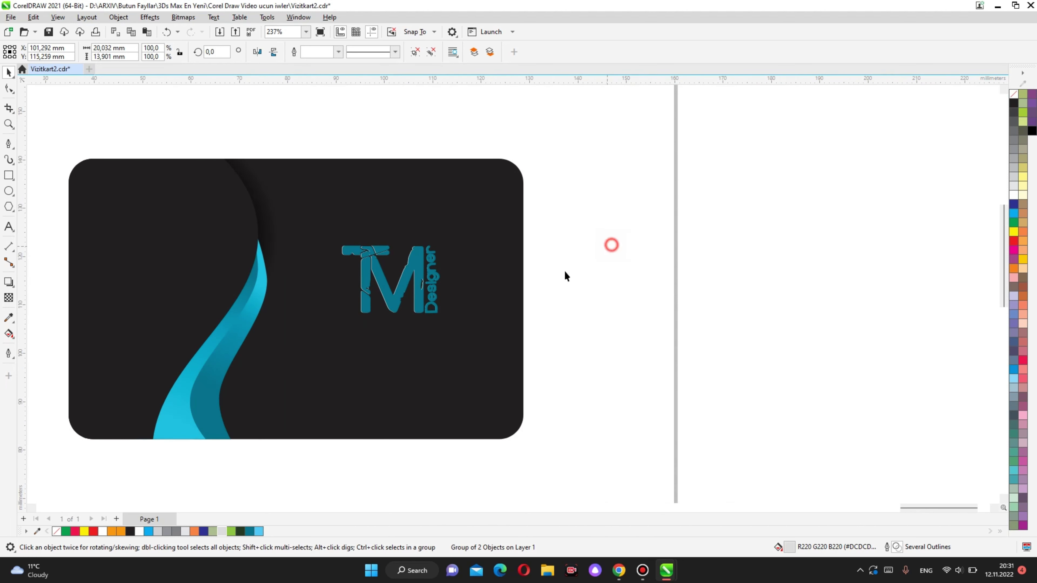
pyautogui.scroll(1, 387, 324)
pyautogui.scroll(-1, 386, 235)
pyautogui.scroll(-1, 455, 254)
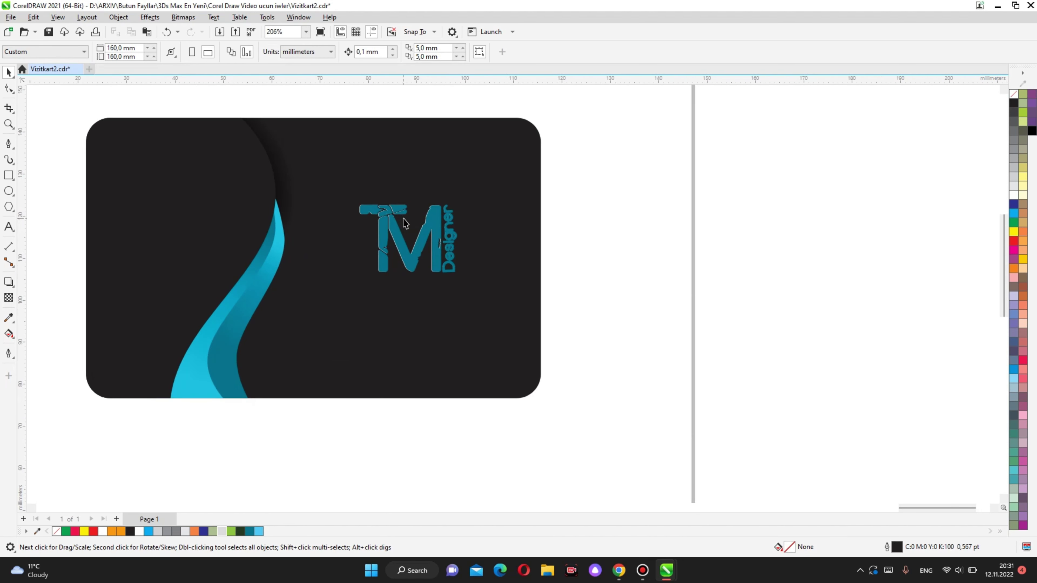
pyautogui.moveTo(647, 182); pyautogui.dragTo(341, 314)
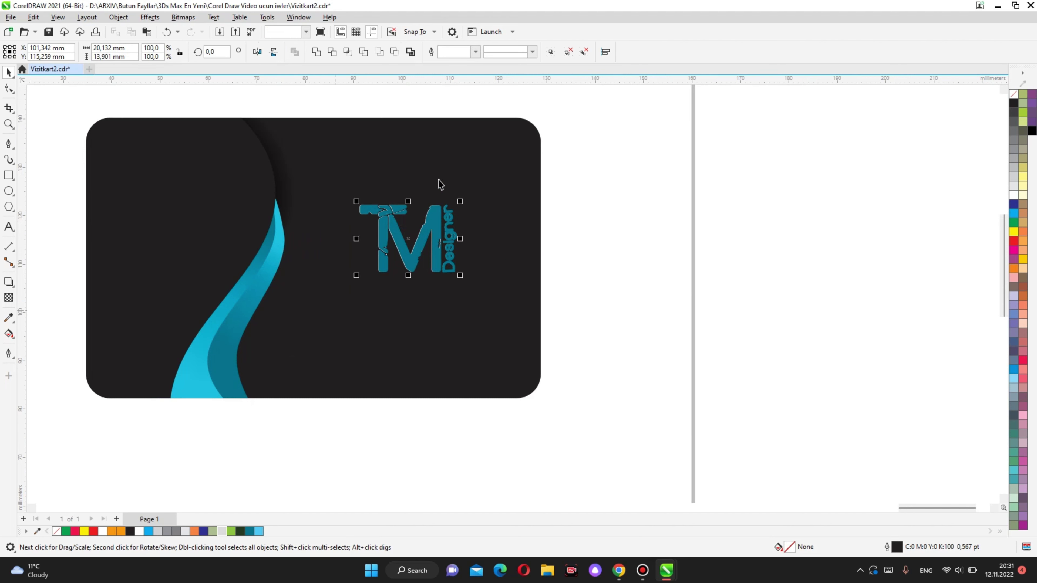
pyautogui.click(585, 261)
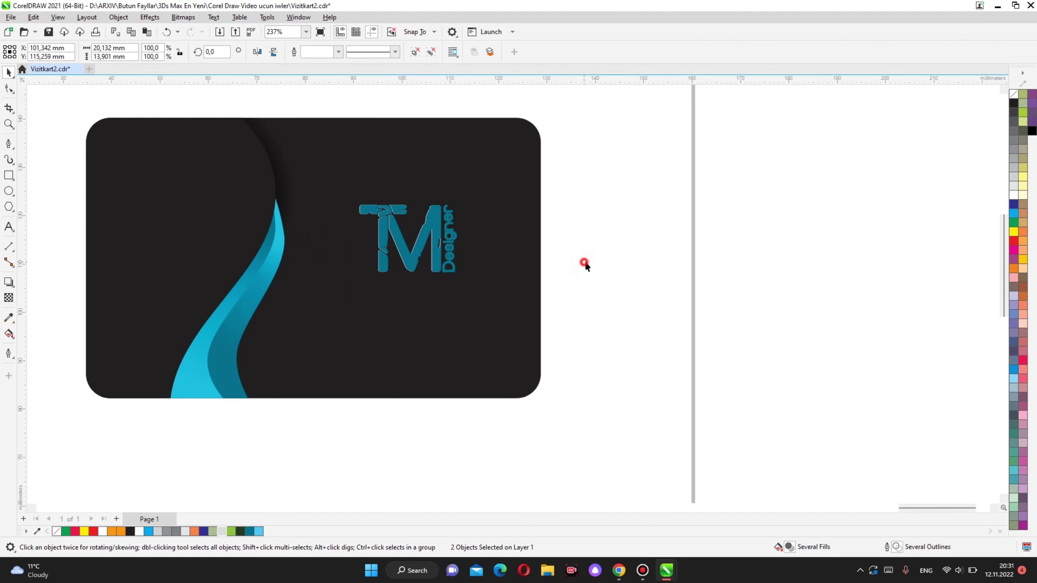
pyautogui.scroll(-1, 406, 231)
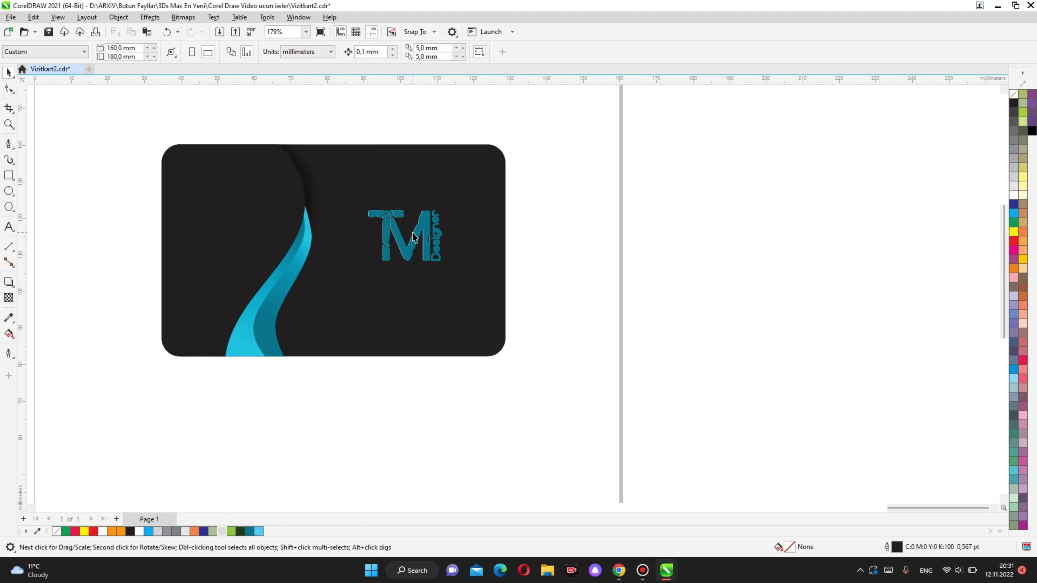
pyautogui.scroll(-1, 406, 237)
pyautogui.scroll(1, 371, 224)
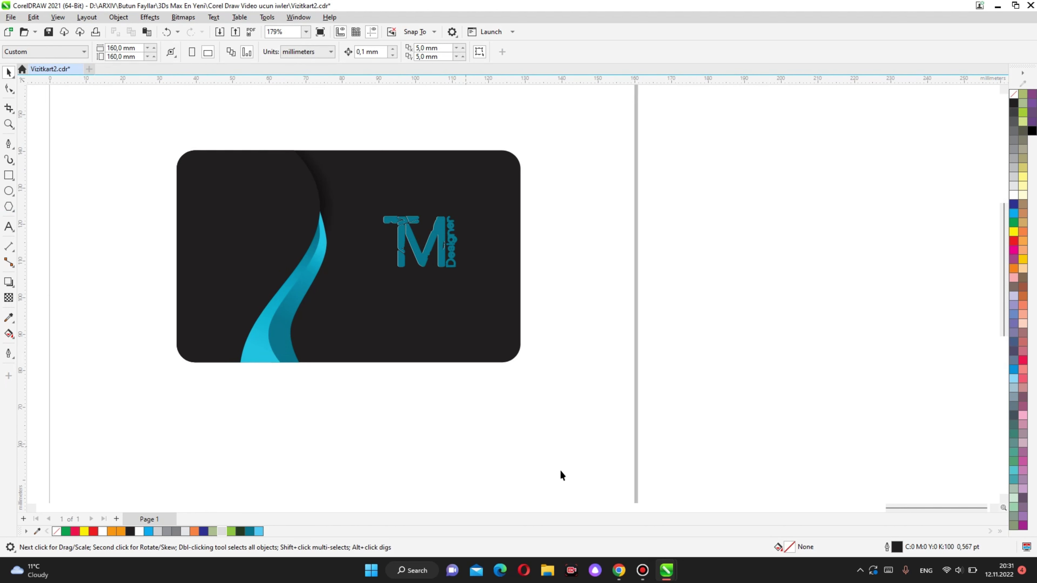
pyautogui.click(9, 227)
# Start a text line below the card set in Figerona Black, found by searching 'Fi'.
pyautogui.click(314, 399)
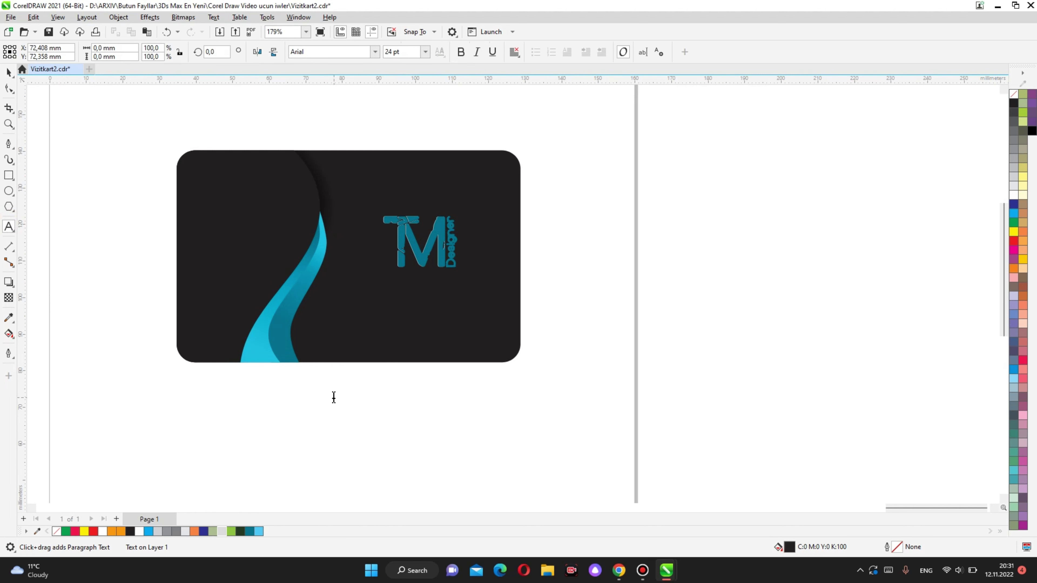
pyautogui.click(655, 53)
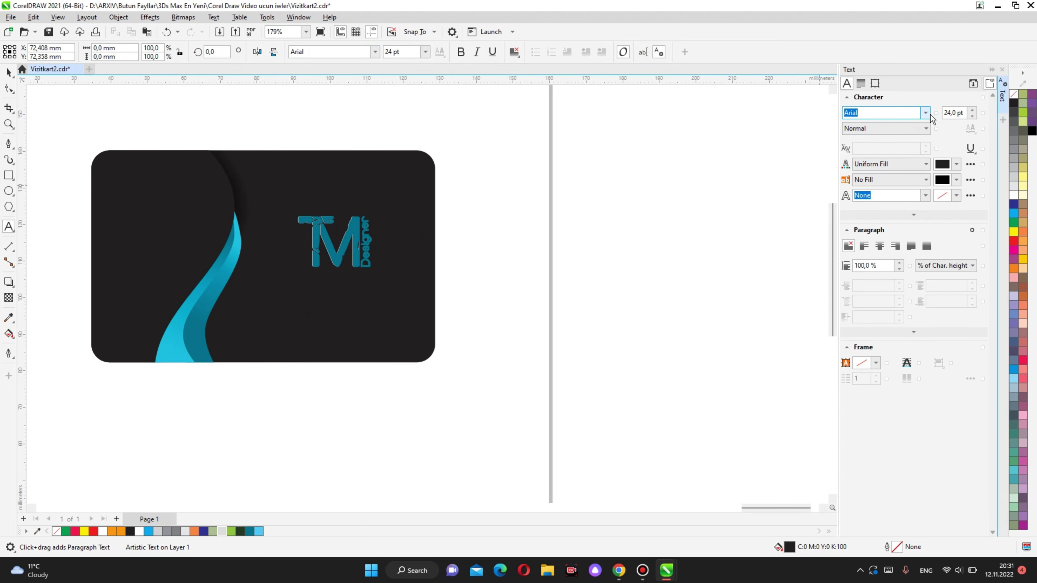
pyautogui.click(926, 113)
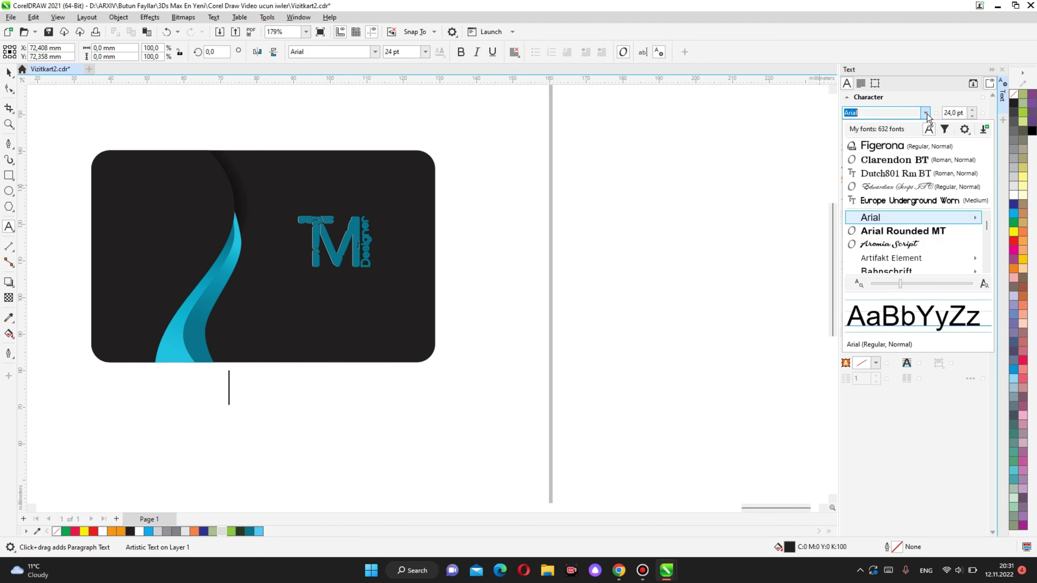
pyautogui.write('f')
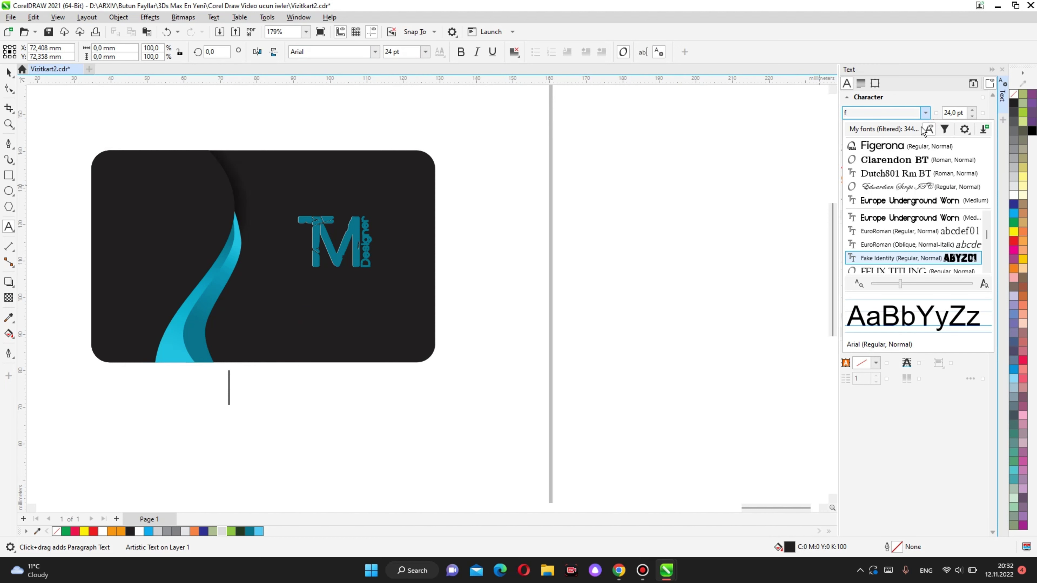
pyautogui.press('Return')
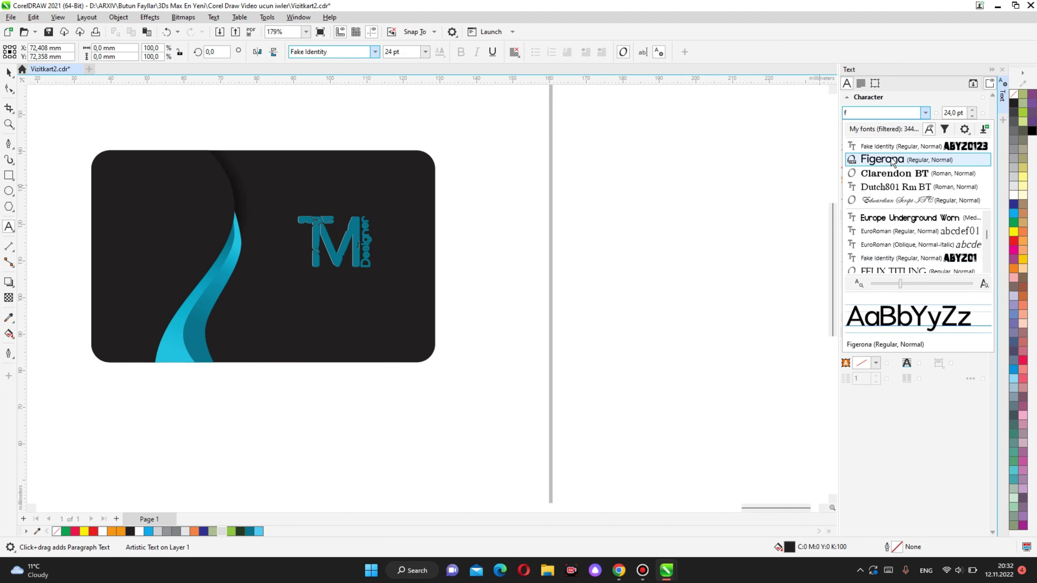
pyautogui.click(877, 115)
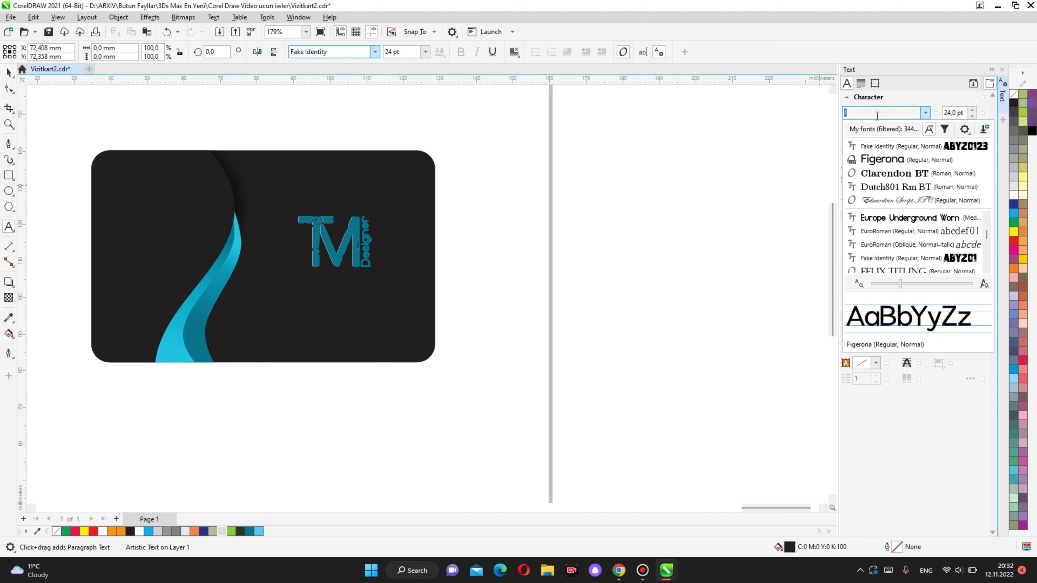
pyautogui.write('Figerona')
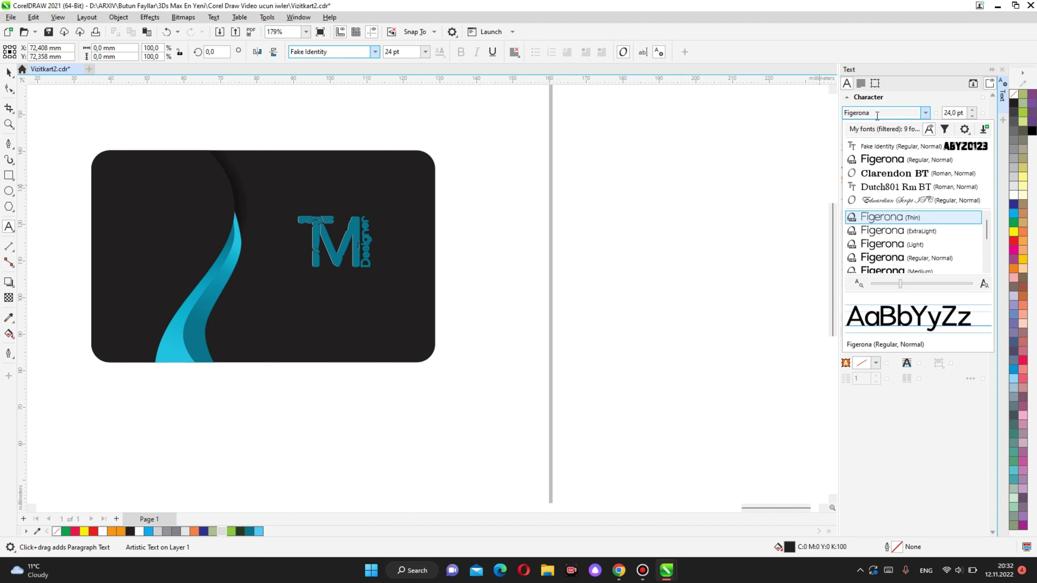
pyautogui.click(886, 217)
pyautogui.scroll(-1, 896, 232)
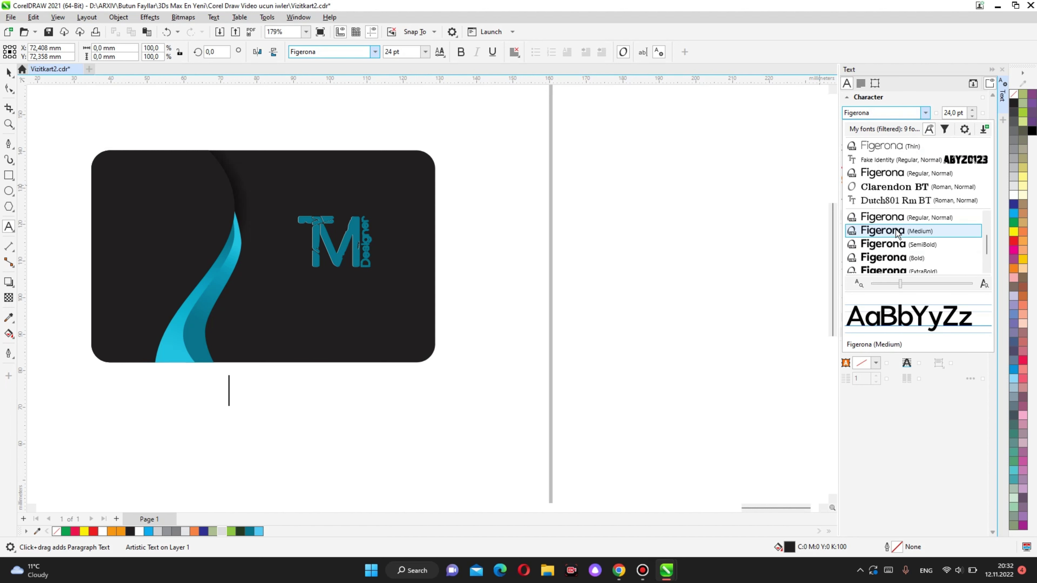
pyautogui.scroll(-1, 896, 232)
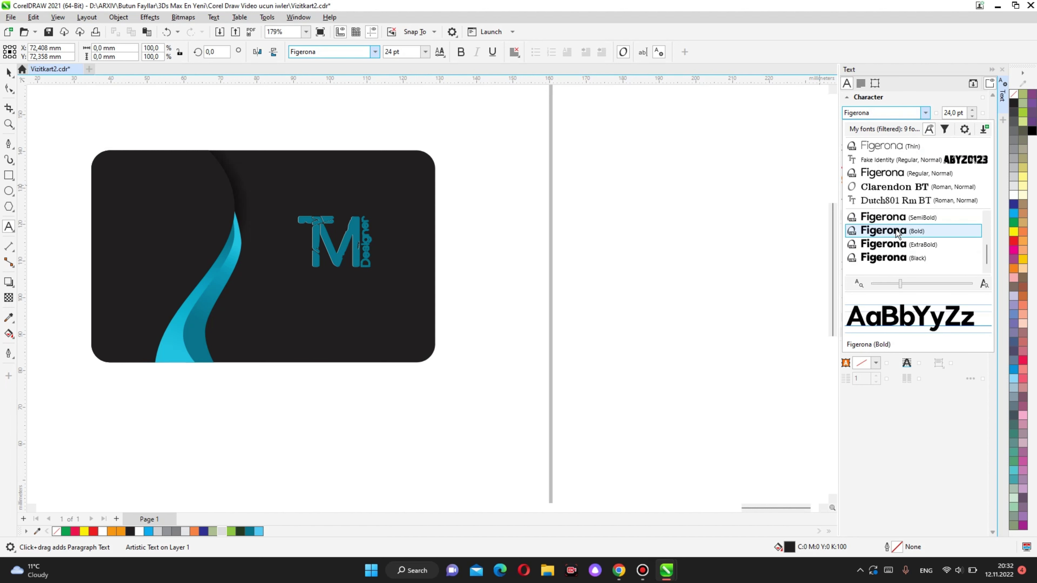
pyautogui.click(889, 258)
# Type the text 'Youtube Channel', correcting the typos along the way.
pyautogui.write('Bo')
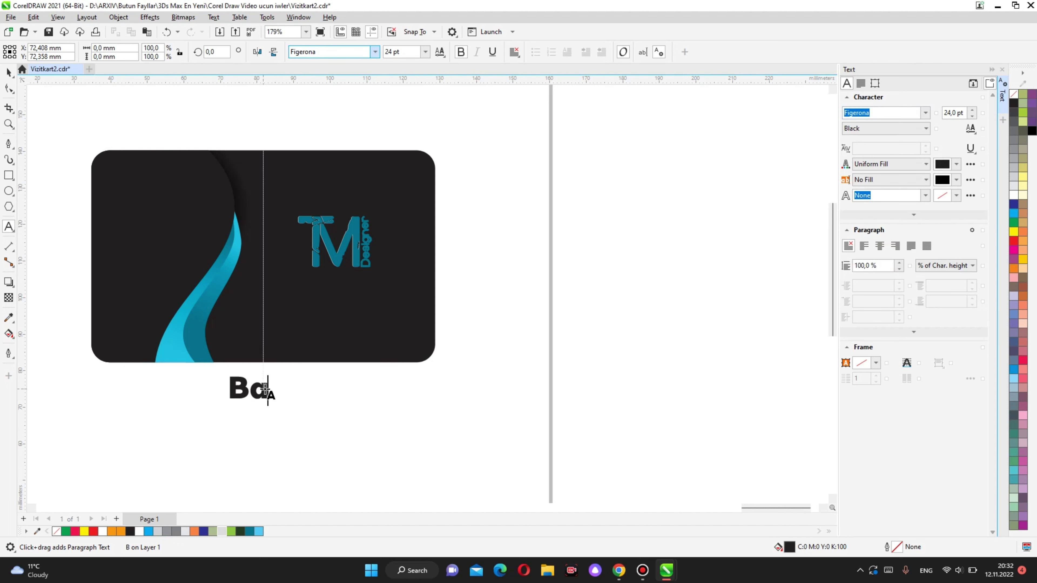
pyautogui.press('BackSpace')
pyautogui.press('BackSpace')
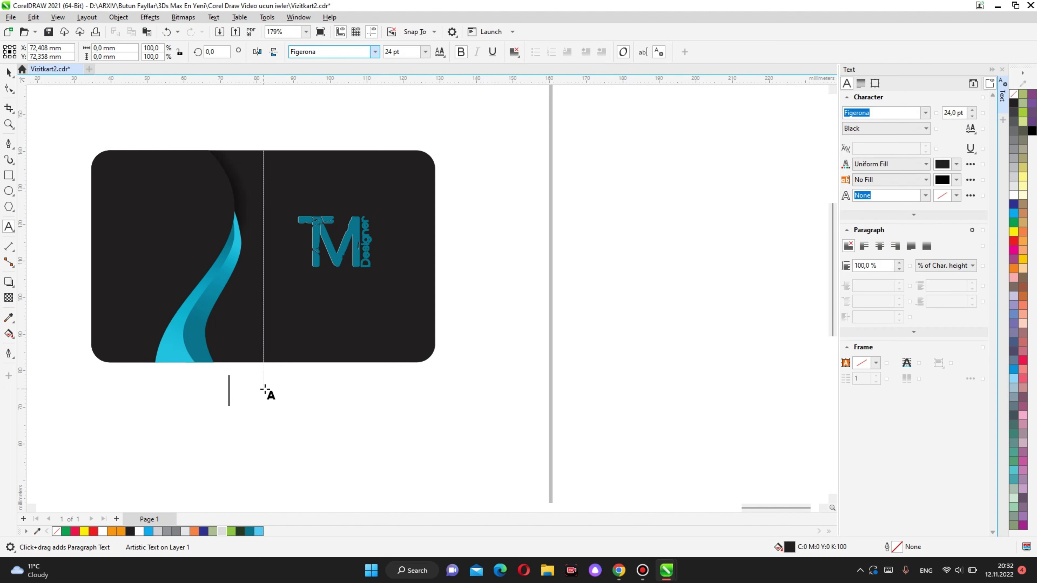
pyautogui.write('T')
pyautogui.write('M')
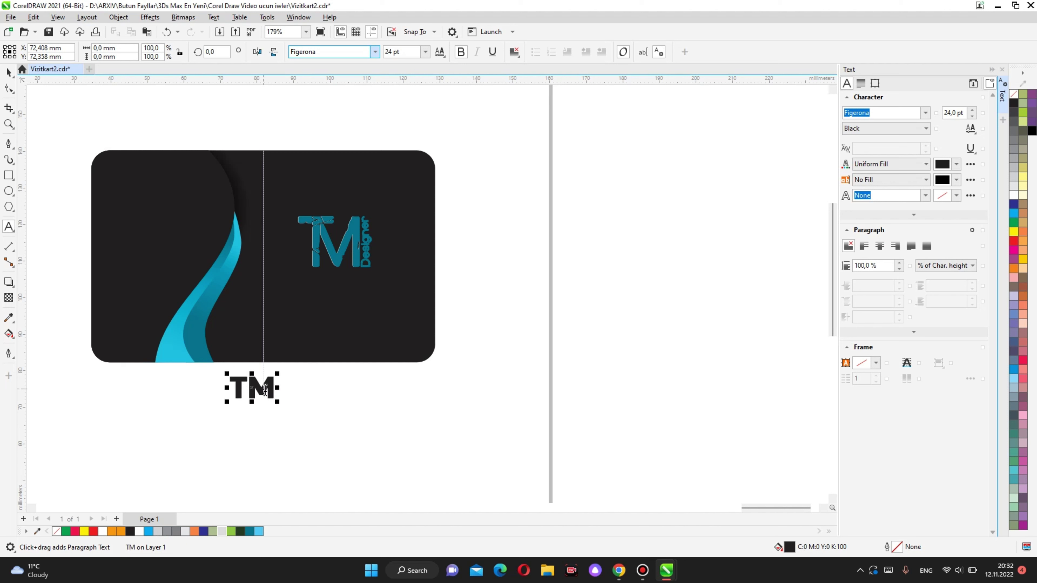
pyautogui.press('BackSpace')
pyautogui.press('BackSpace')
pyautogui.write('Yo')
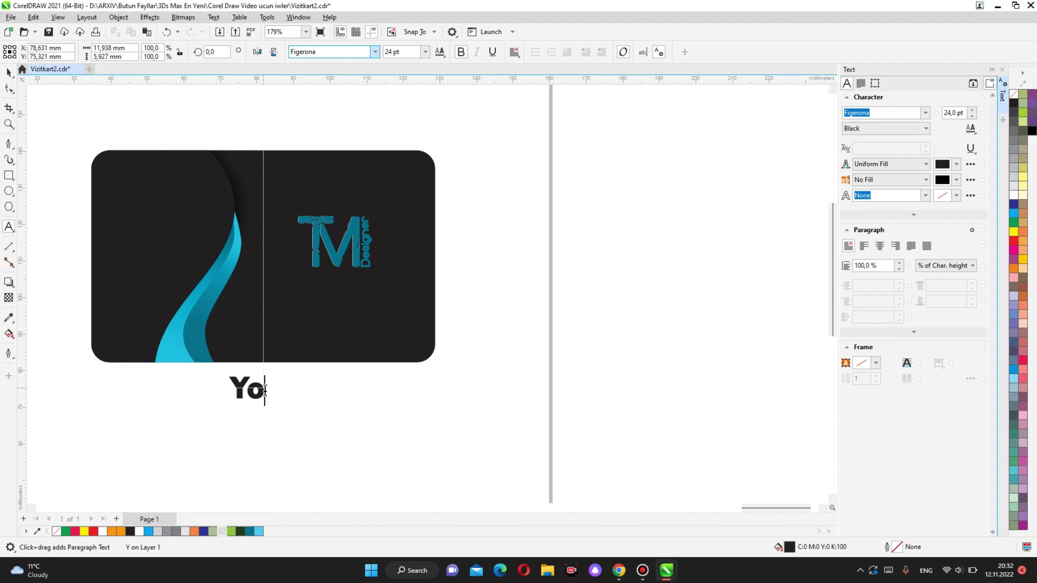
pyautogui.write('utube C')
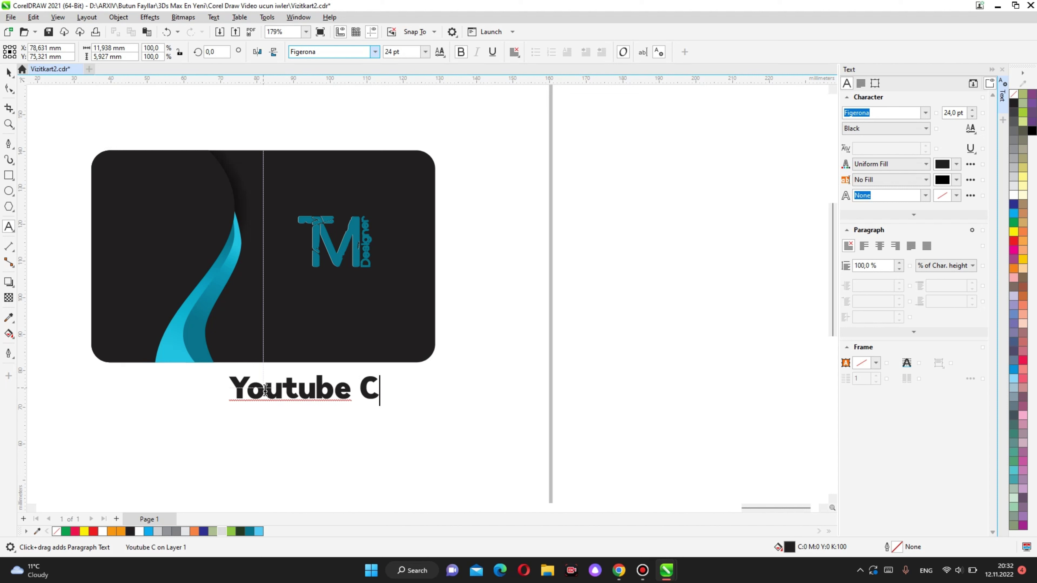
pyautogui.write('hanne')
pyautogui.press('BackSpace')
pyautogui.write('n')
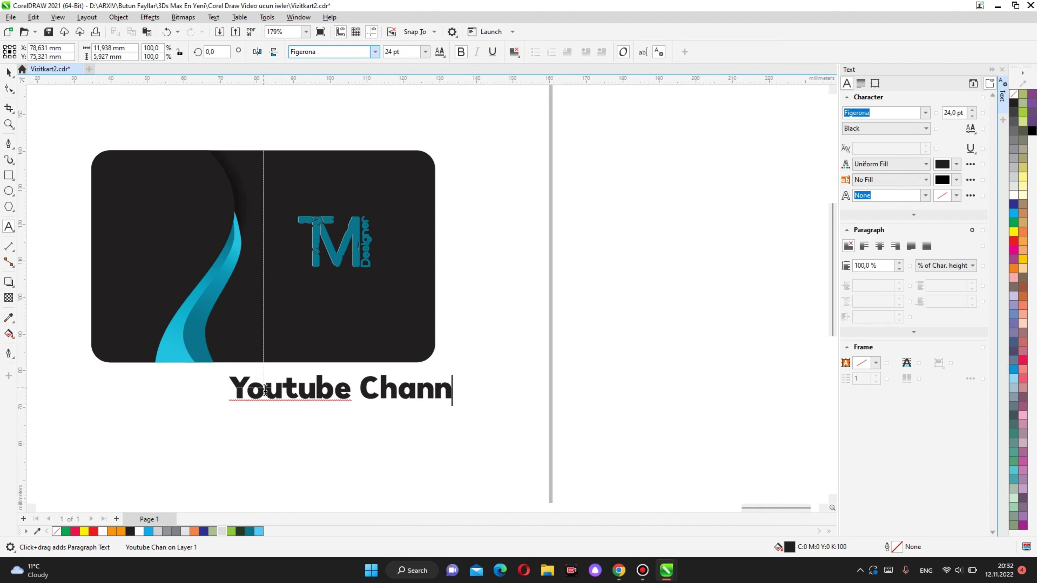
pyautogui.write('el')
pyautogui.press('Escape')
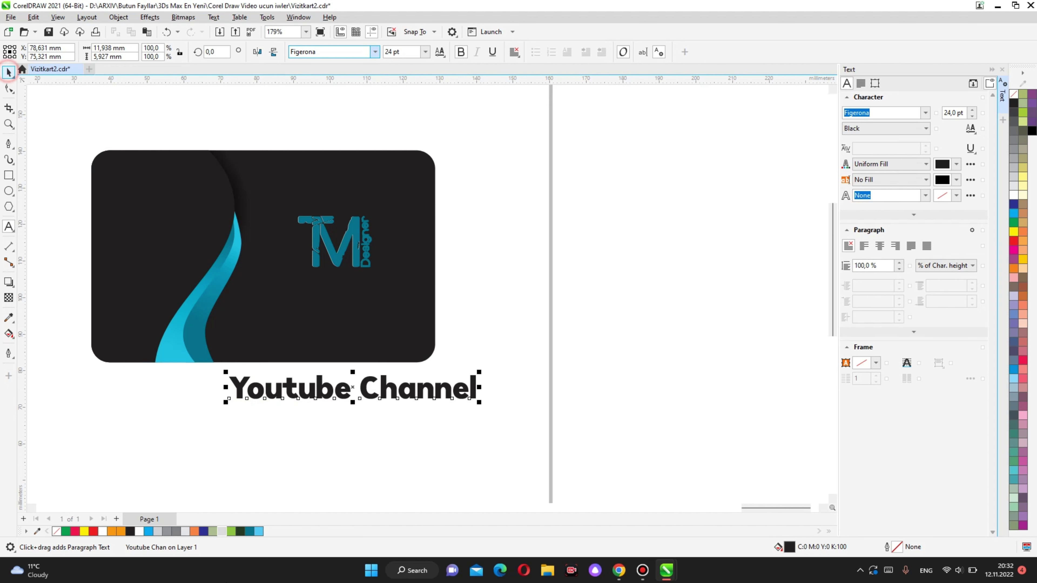
# Colour the Youtube Channel text white from the palette.
pyautogui.click(9, 72)
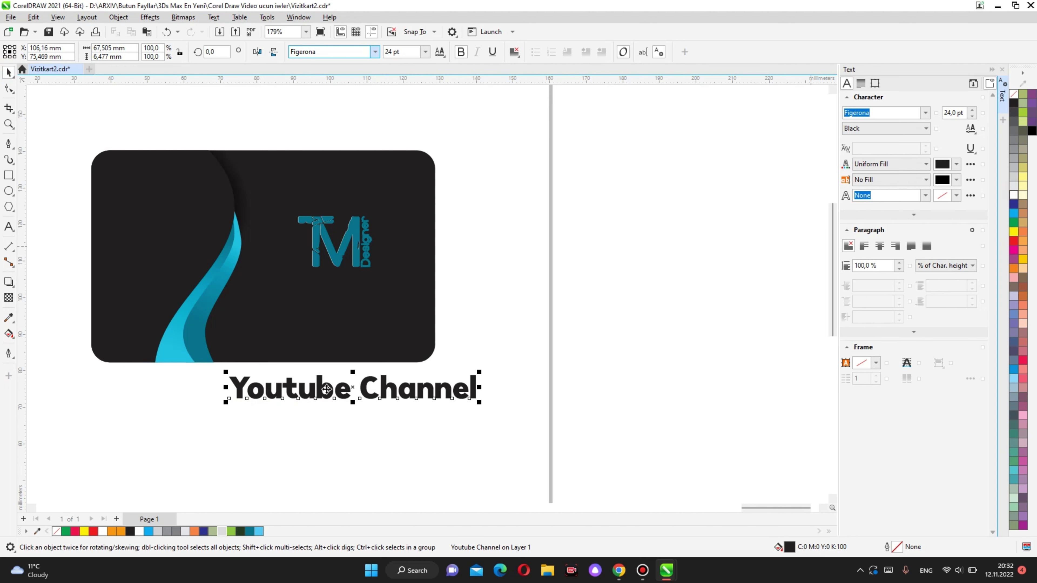
pyautogui.click(368, 391)
pyautogui.click(1012, 195)
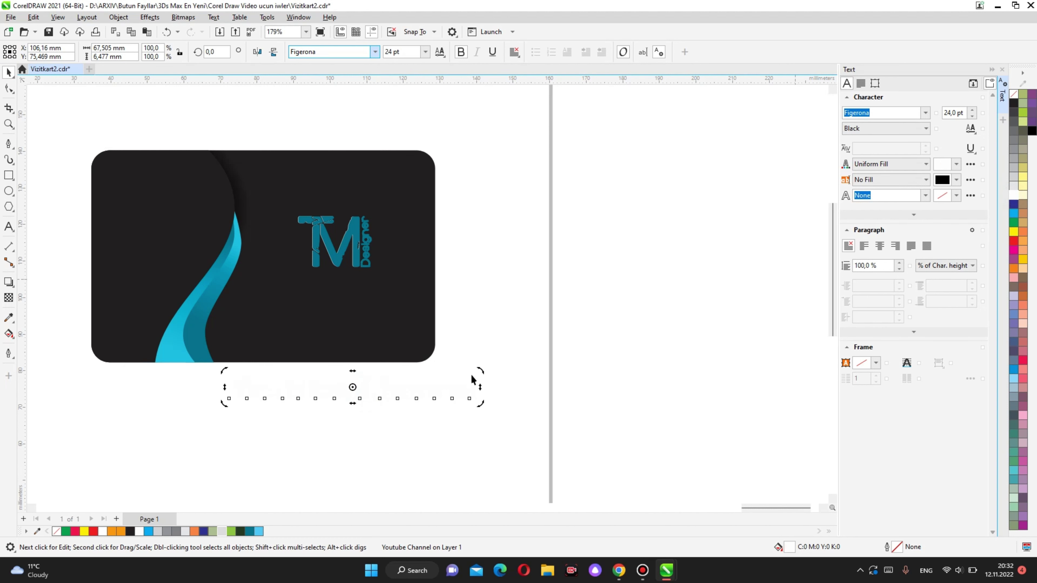
pyautogui.click(401, 399)
# Move Youtube Channel onto the card under the TM logo and set it to 14 pt.
pyautogui.moveTo(401, 398); pyautogui.dragTo(404, 301)
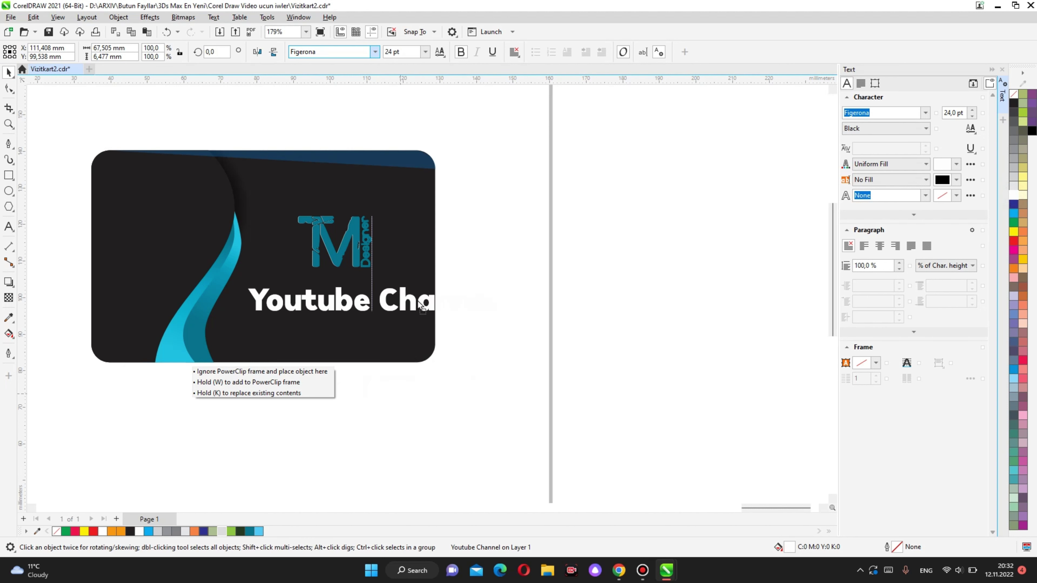
pyautogui.scroll(2, 403, 301)
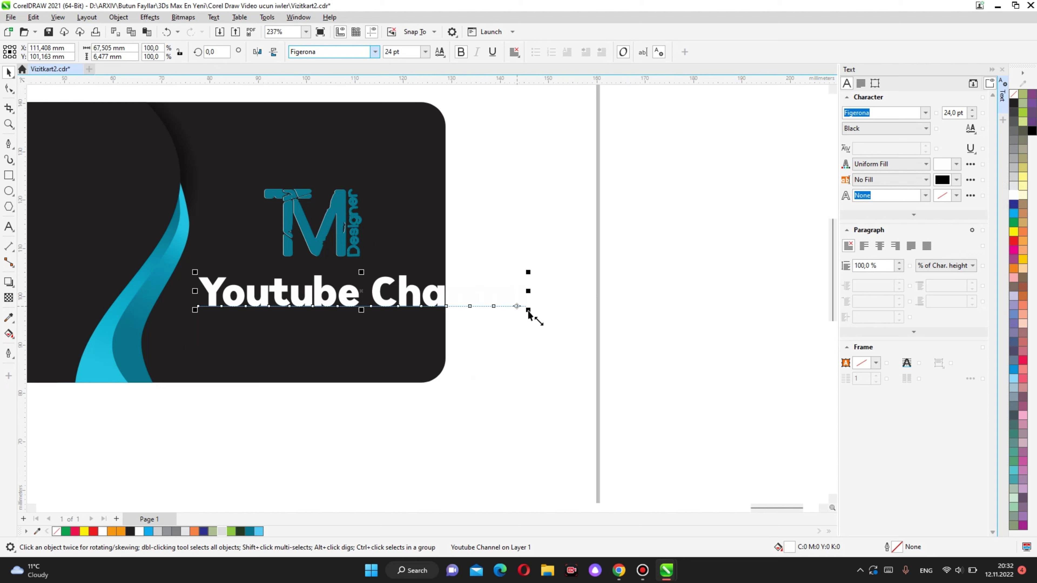
pyautogui.click(425, 52)
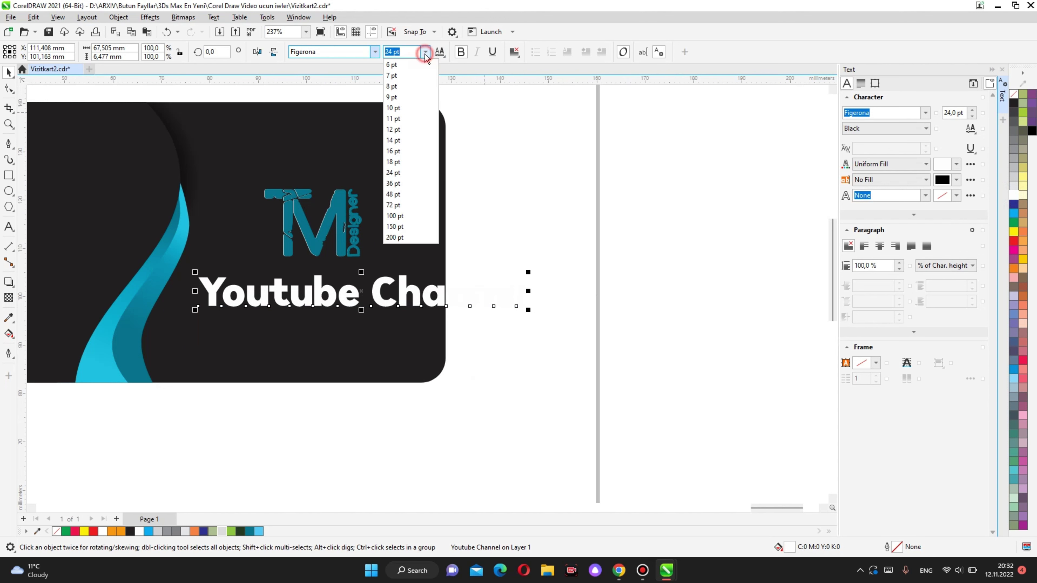
pyautogui.click(401, 141)
pyautogui.moveTo(305, 299)
pyautogui.mouseDown()
pyautogui.moveTo(324, 287)
pyautogui.moveTo(320, 272)
pyautogui.mouseUp()
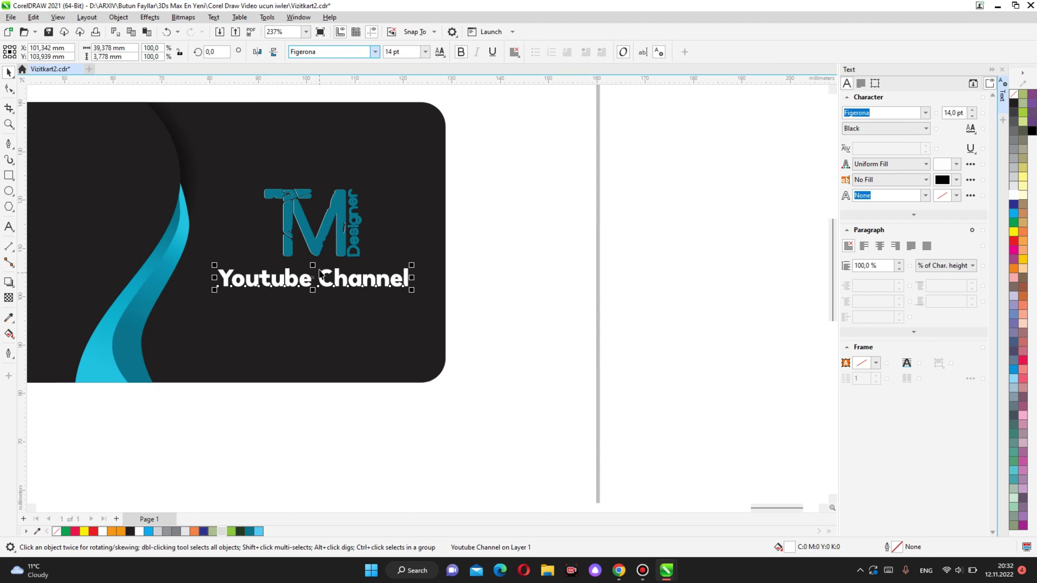
pyautogui.scroll(1, 320, 273)
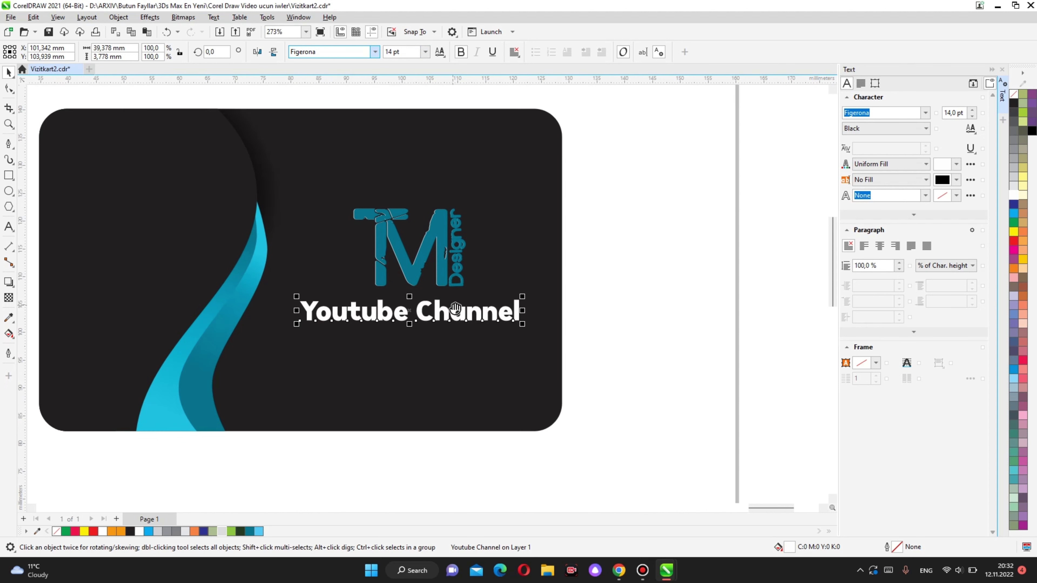
pyautogui.moveTo(455, 309); pyautogui.dragTo(447, 298)
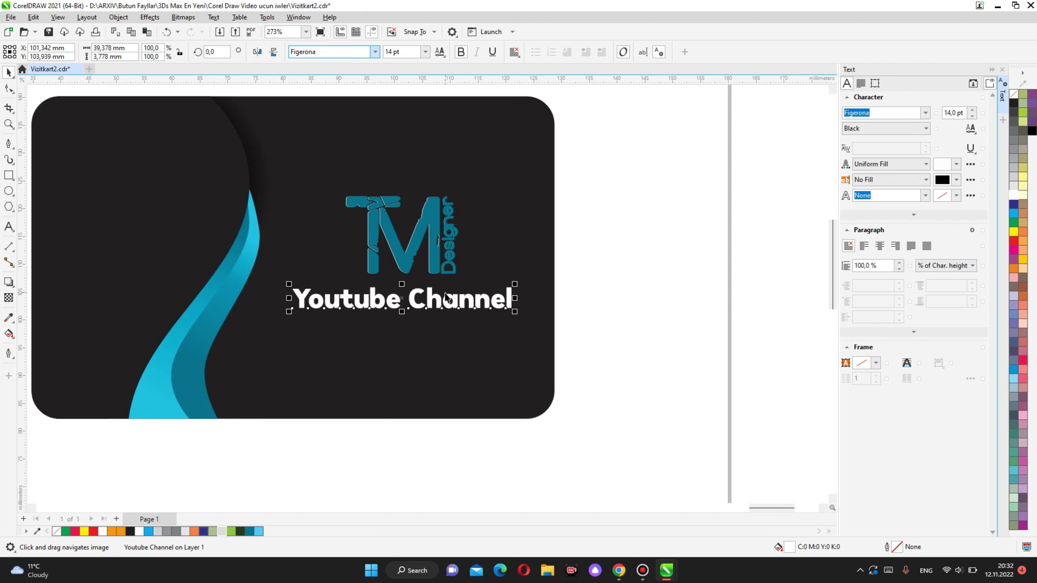
pyautogui.scroll(1, 446, 297)
# Reduce the heading to 12 pt, re-centre it under the logo, and drop a copy below.
pyautogui.doubleClick(518, 299)
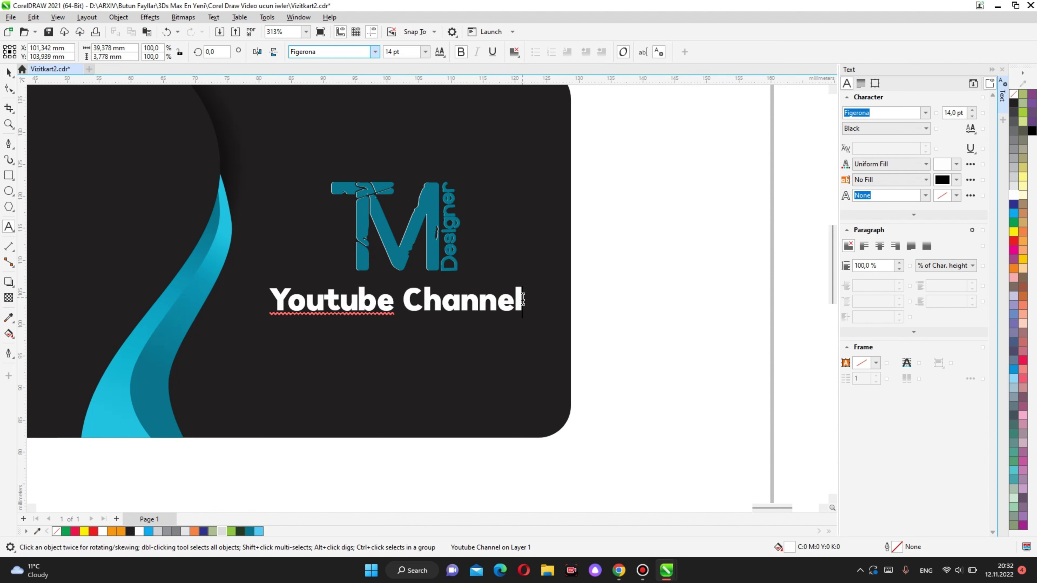
pyautogui.click(8, 72)
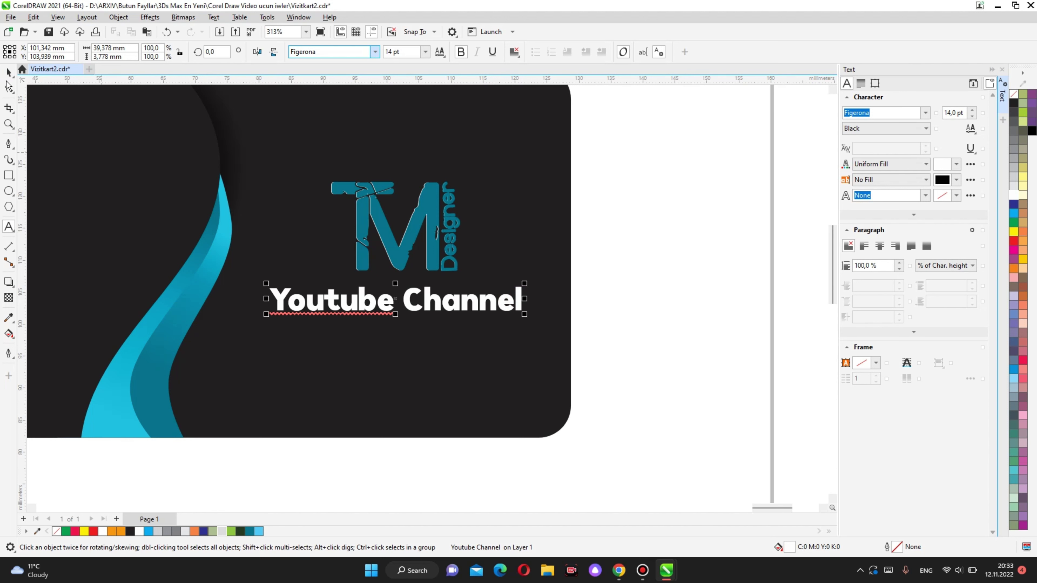
pyautogui.scroll(-3, 372, 255)
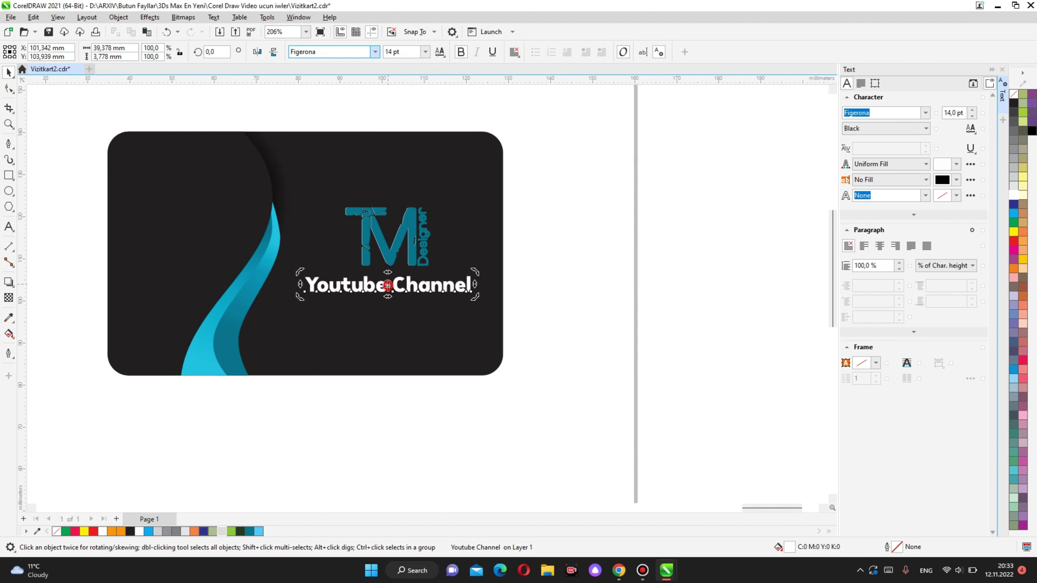
pyautogui.scroll(1, 395, 282)
pyautogui.scroll(1, 395, 282)
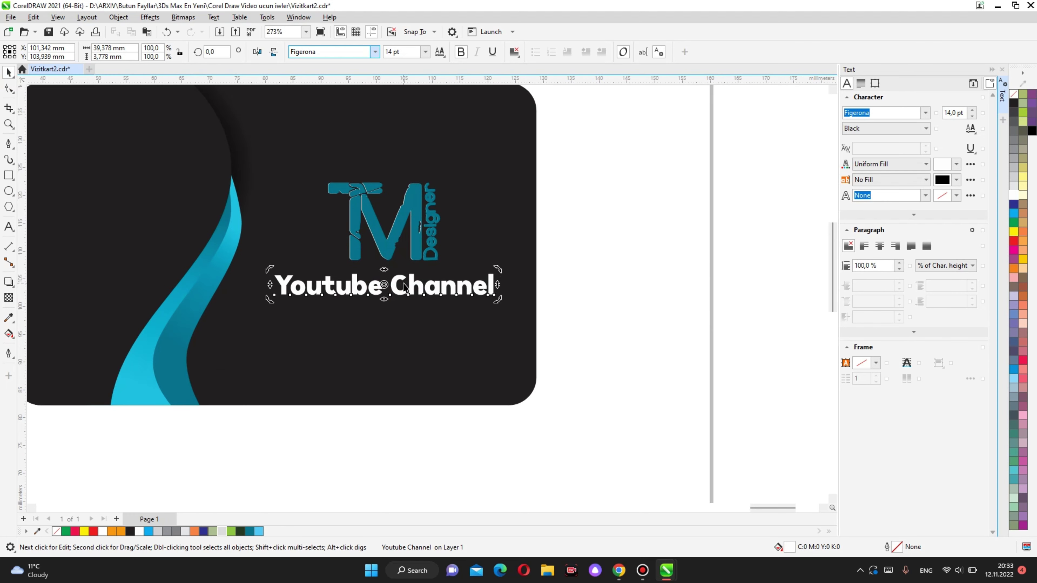
pyautogui.click(426, 52)
pyautogui.click(394, 129)
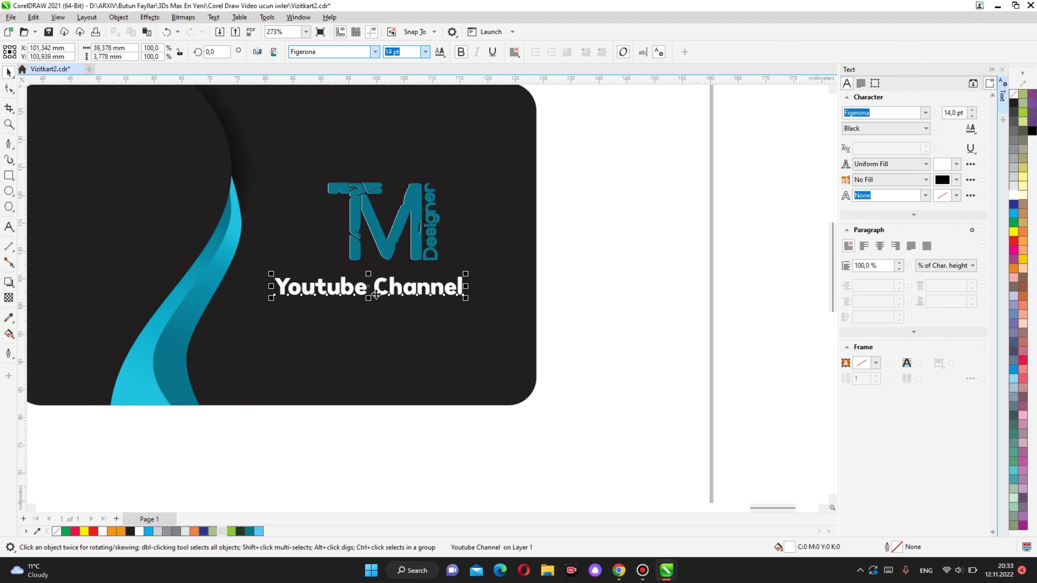
pyautogui.moveTo(363, 291); pyautogui.dragTo(384, 279)
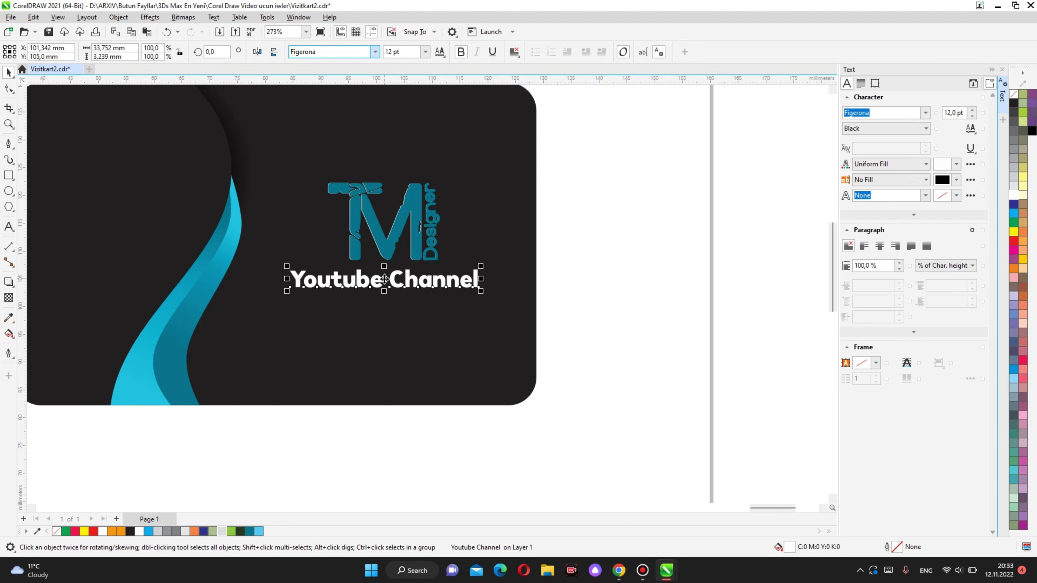
pyautogui.moveTo(385, 279); pyautogui.dragTo(395, 302)
# Replace the duplicate line's text with 'Subcribe'.
pyautogui.doubleClick(394, 296)
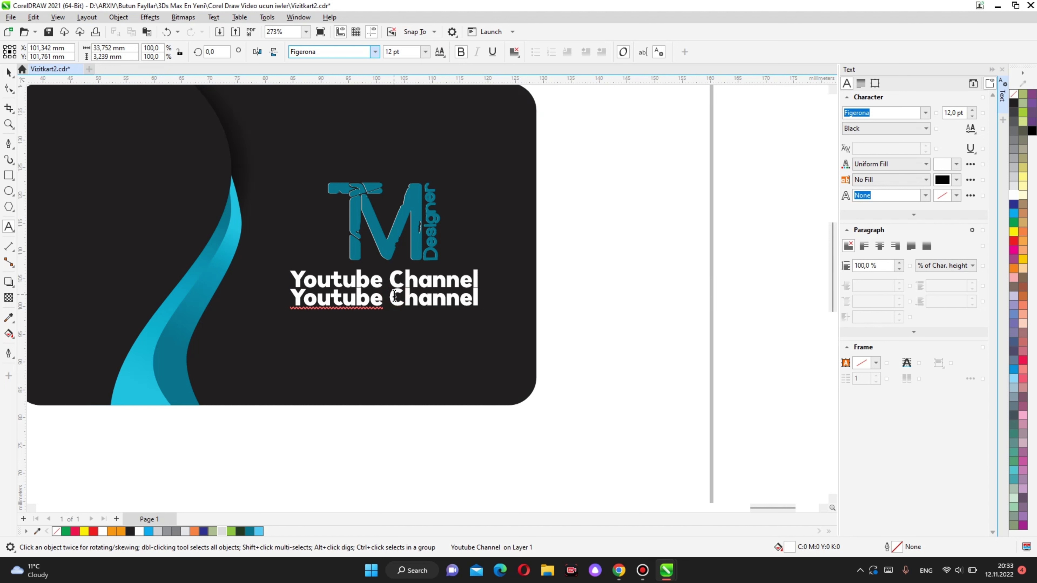
pyautogui.hotkey('ctrl', 'a')
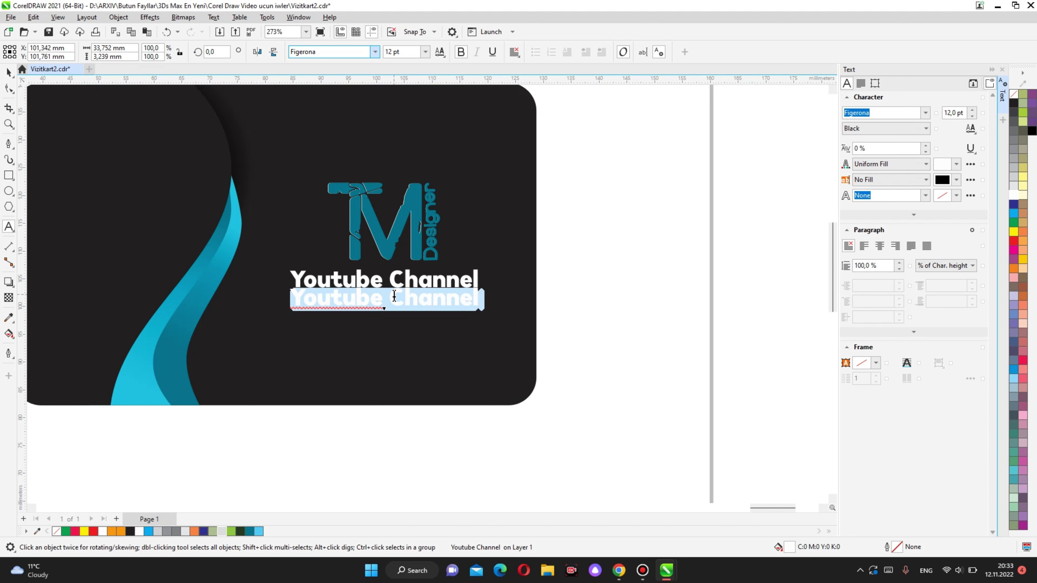
pyautogui.write('Subc')
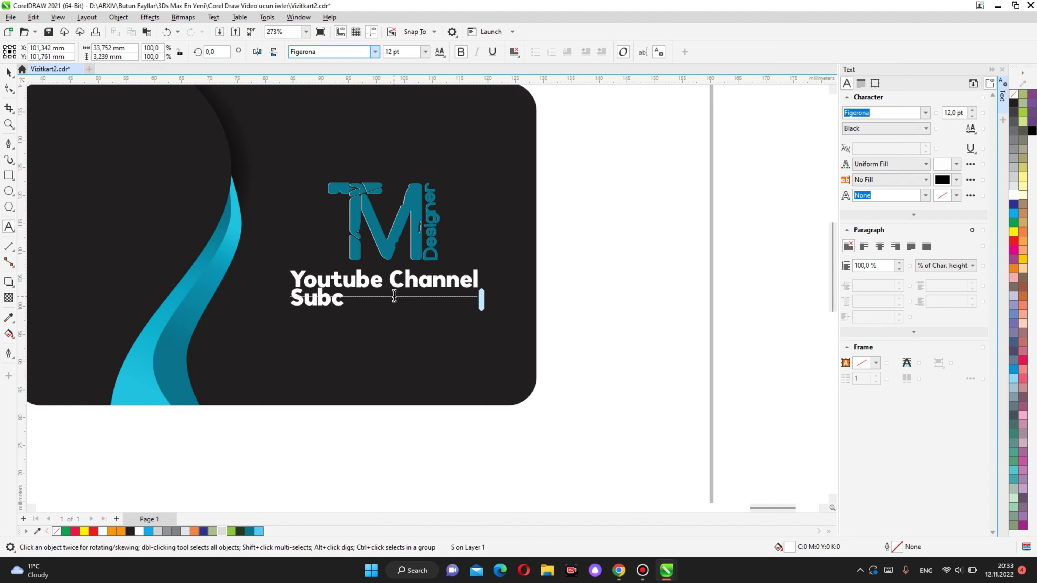
pyautogui.press('BackSpace')
pyautogui.write('scri')
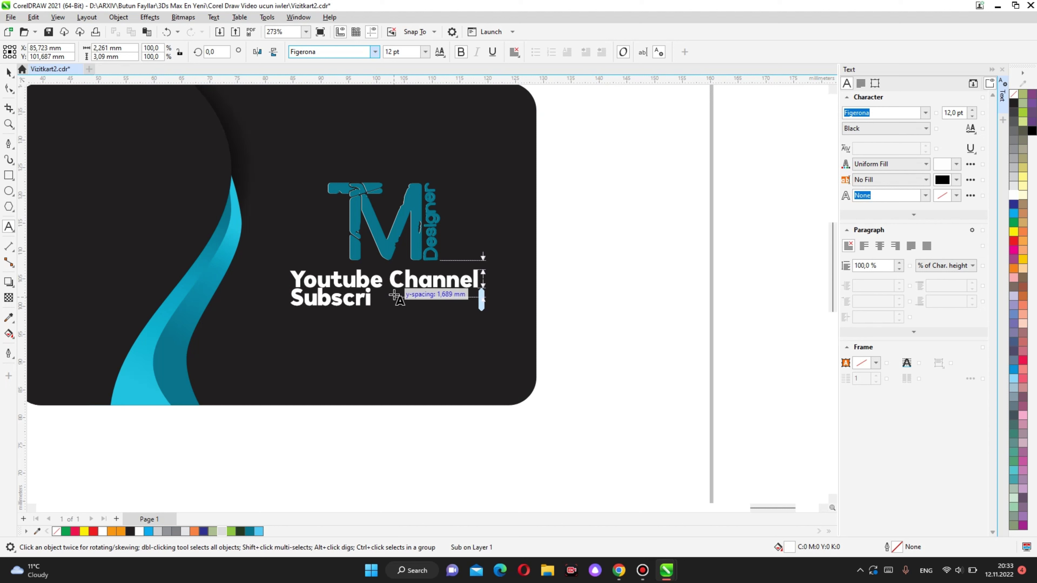
pyautogui.write('be')
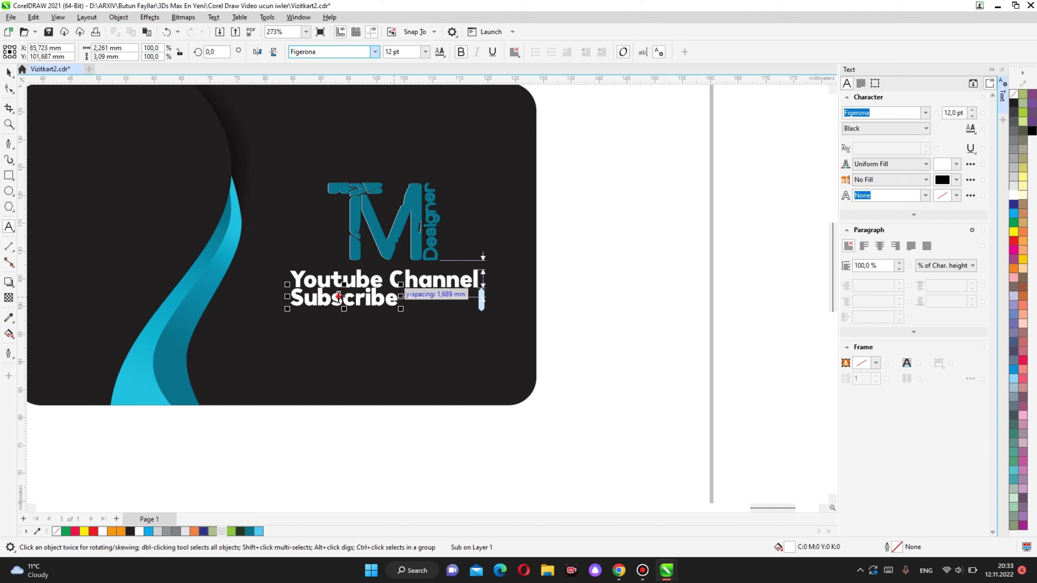
pyautogui.click(342, 303)
pyautogui.press('BackSpace')
pyautogui.press('Escape')
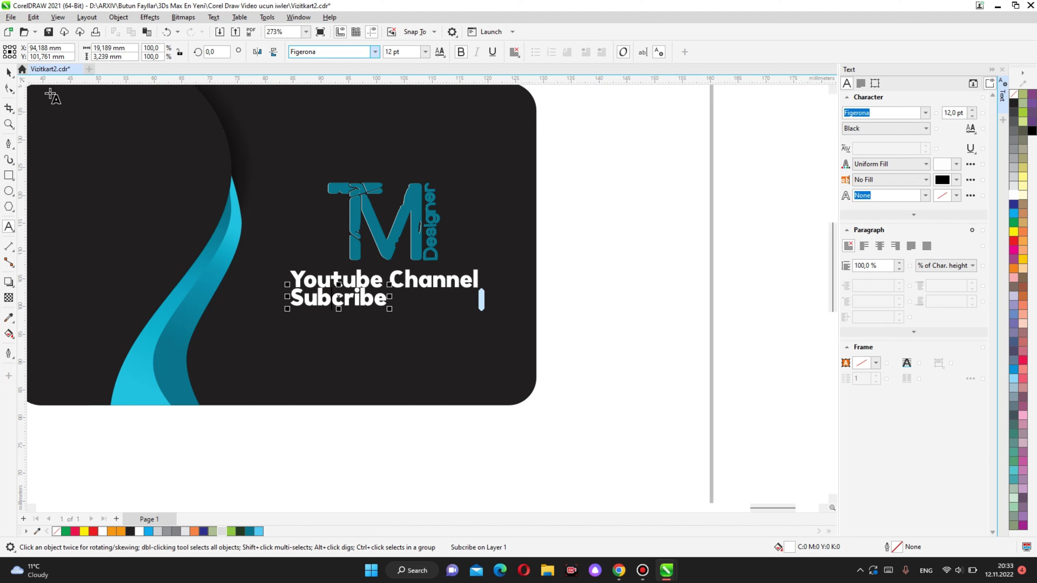
pyautogui.click(9, 73)
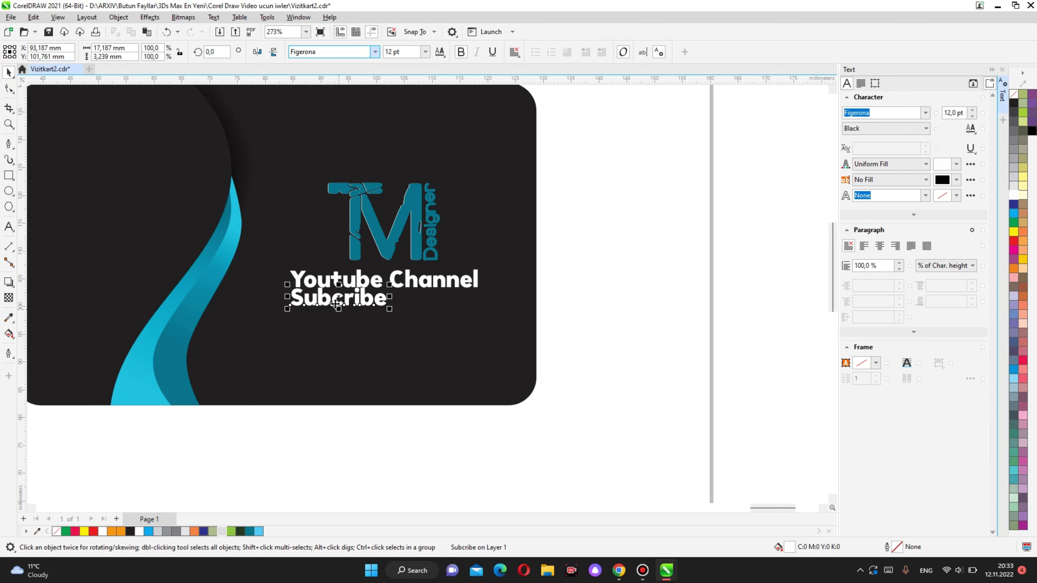
pyautogui.click(621, 568)
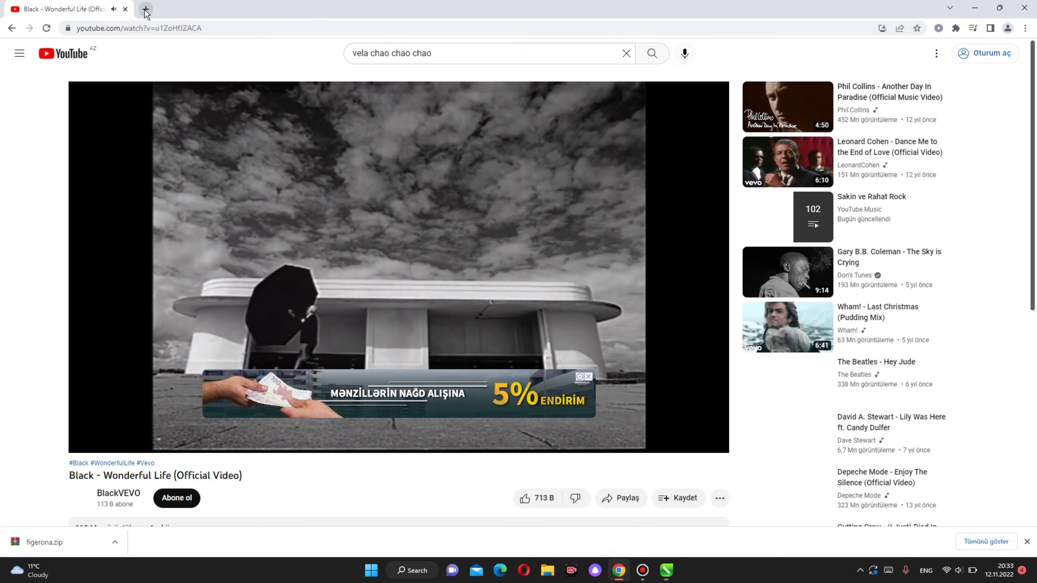
pyautogui.click(143, 9)
pyautogui.write('subs')
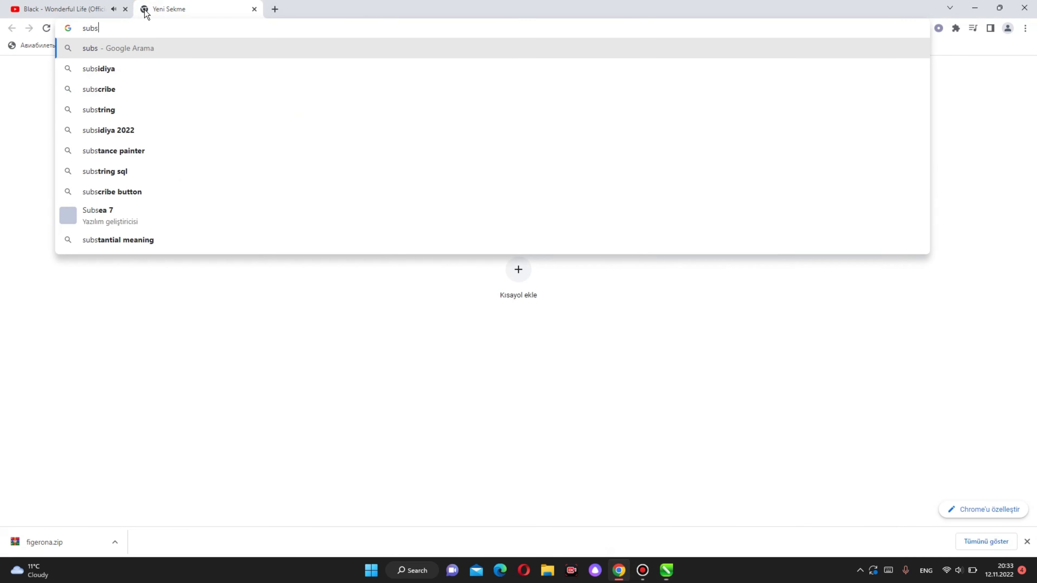
pyautogui.write('c')
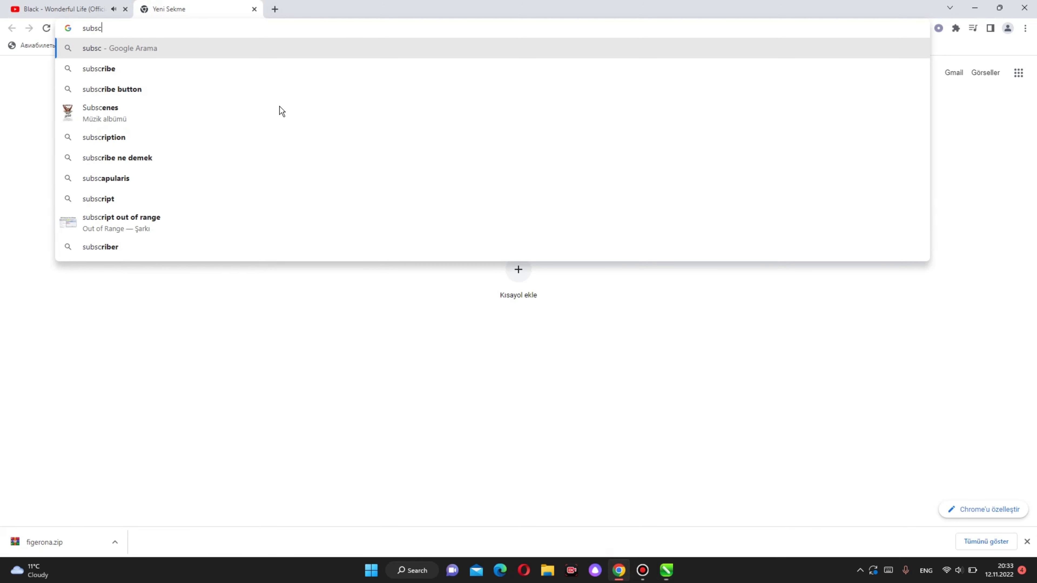
pyautogui.press('Escape')
pyautogui.click(254, 9)
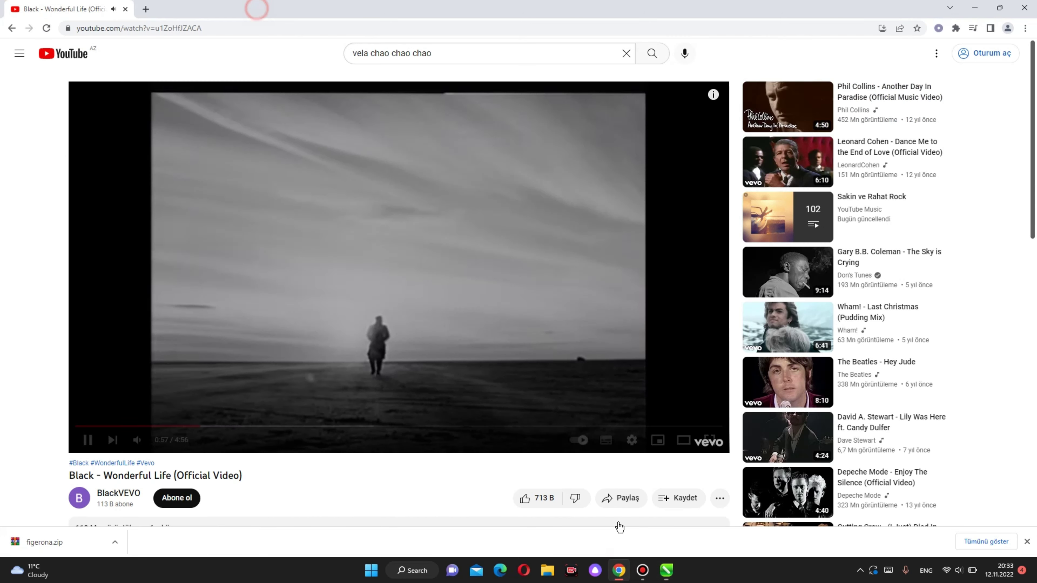
pyautogui.click(619, 574)
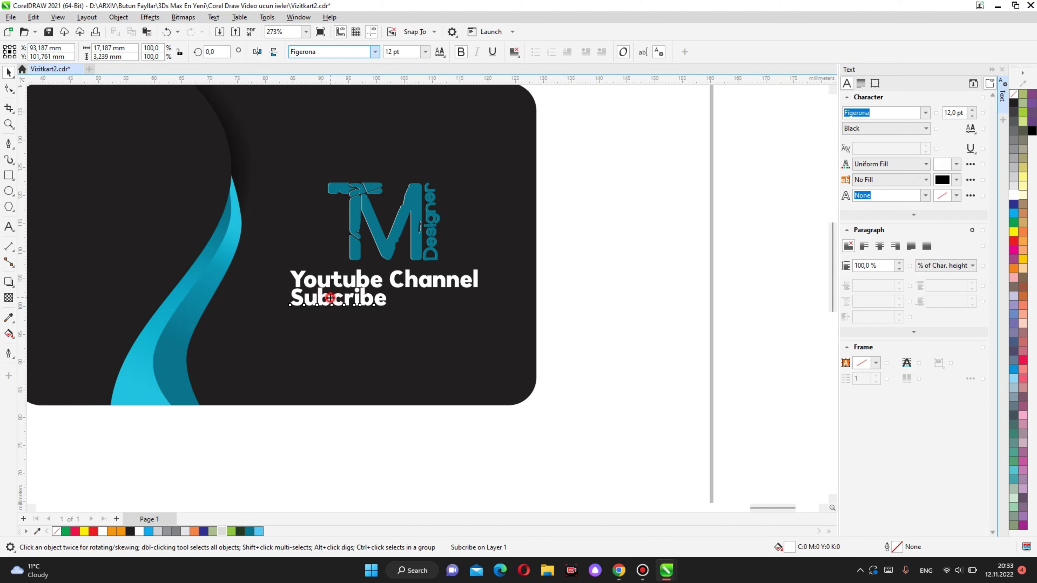
# Correct the line to 'Subscribe' and try a thin Figerona weight on it.
pyautogui.doubleClick(327, 298)
pyautogui.write('s')
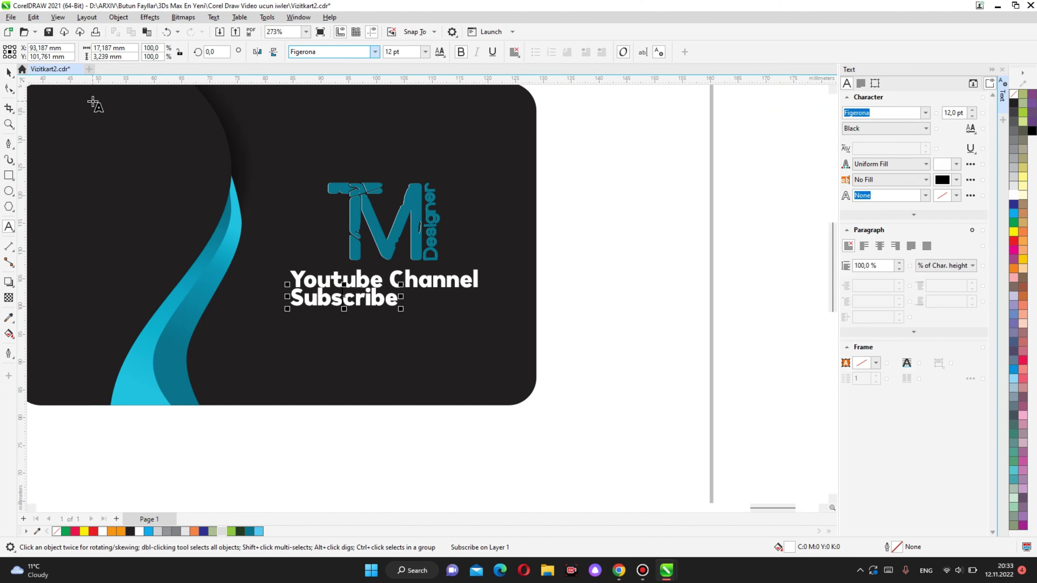
pyautogui.click(9, 72)
pyautogui.scroll(1, 335, 302)
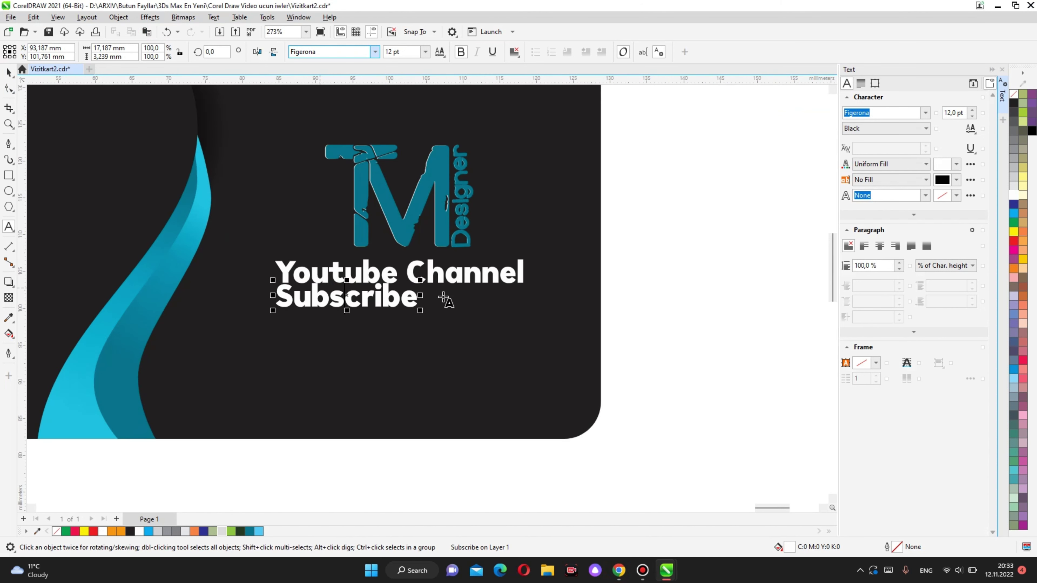
pyautogui.click(925, 112)
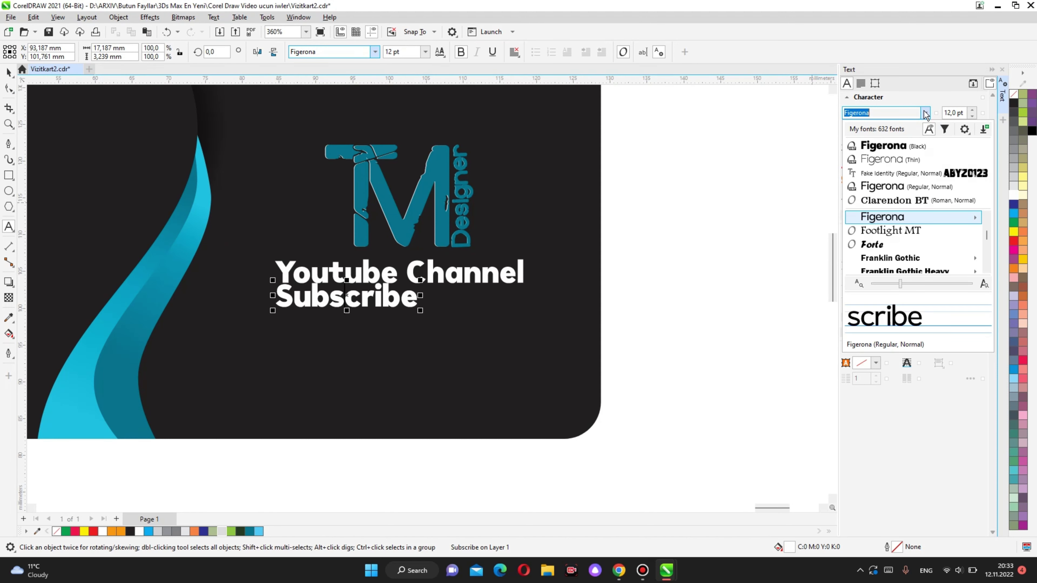
pyautogui.click(975, 223)
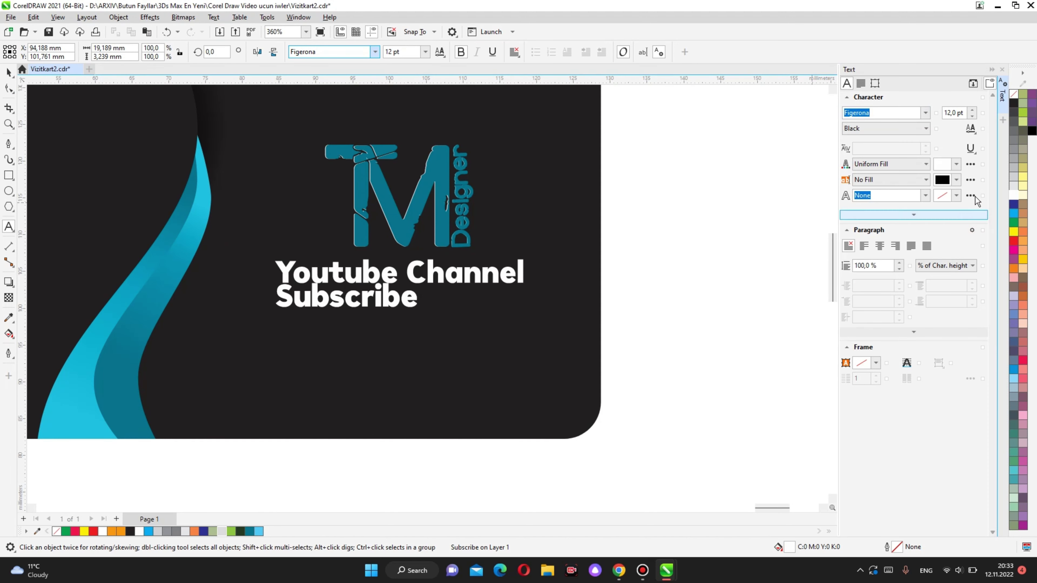
pyautogui.click(925, 113)
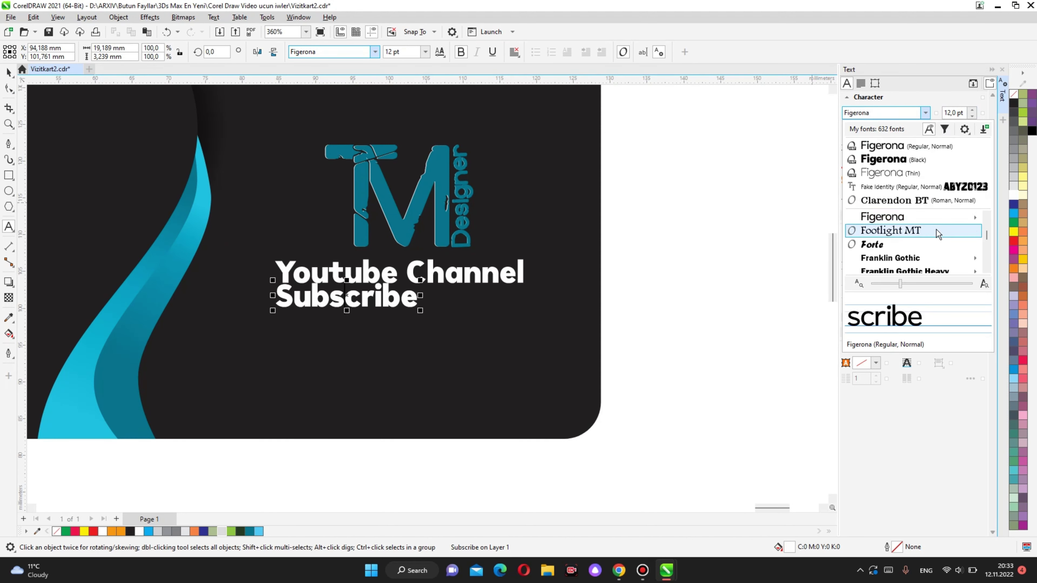
pyautogui.moveTo(912, 218)
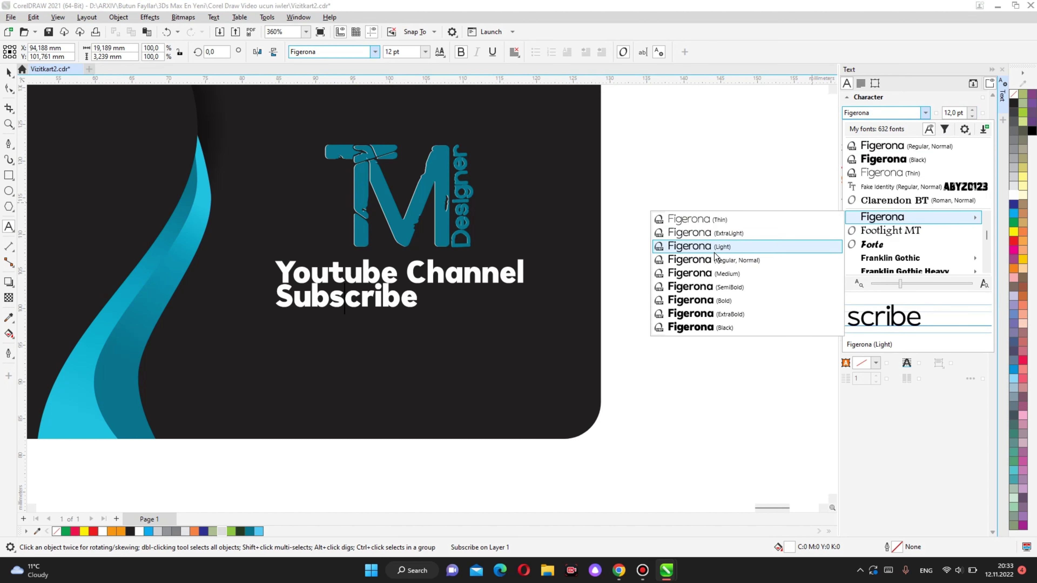
pyautogui.click(721, 223)
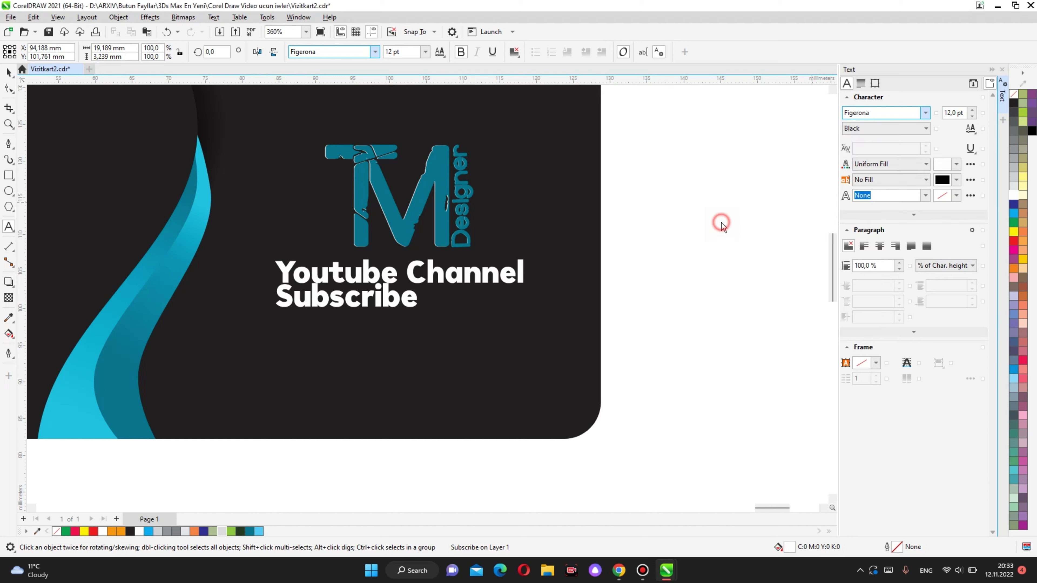
pyautogui.click(7, 72)
pyautogui.moveTo(387, 305); pyautogui.dragTo(410, 319)
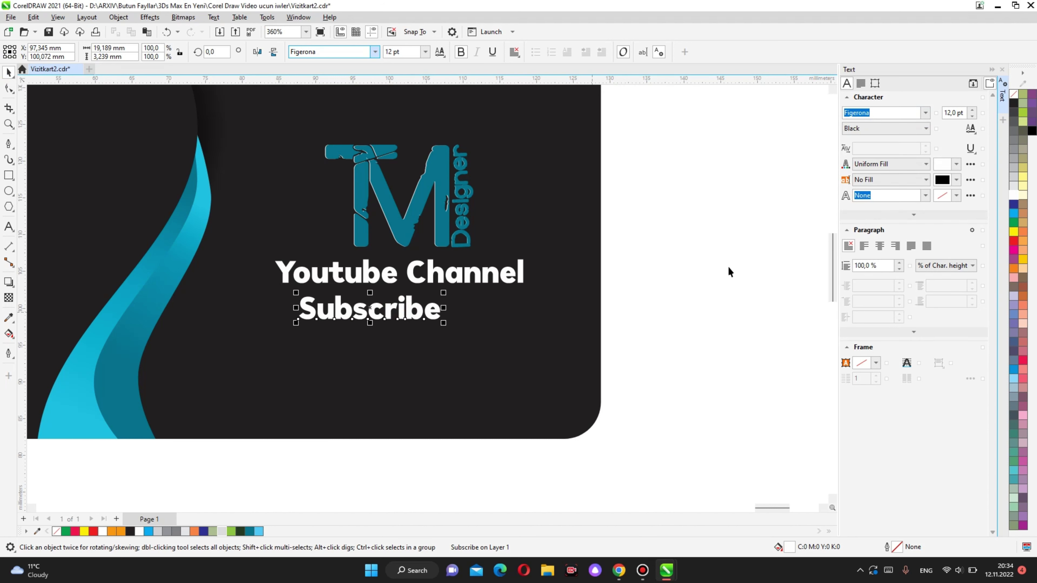
# Set Subscribe to Figerona Medium 8 pt, centre it under the heading, and colour it light blue.
pyautogui.click(926, 113)
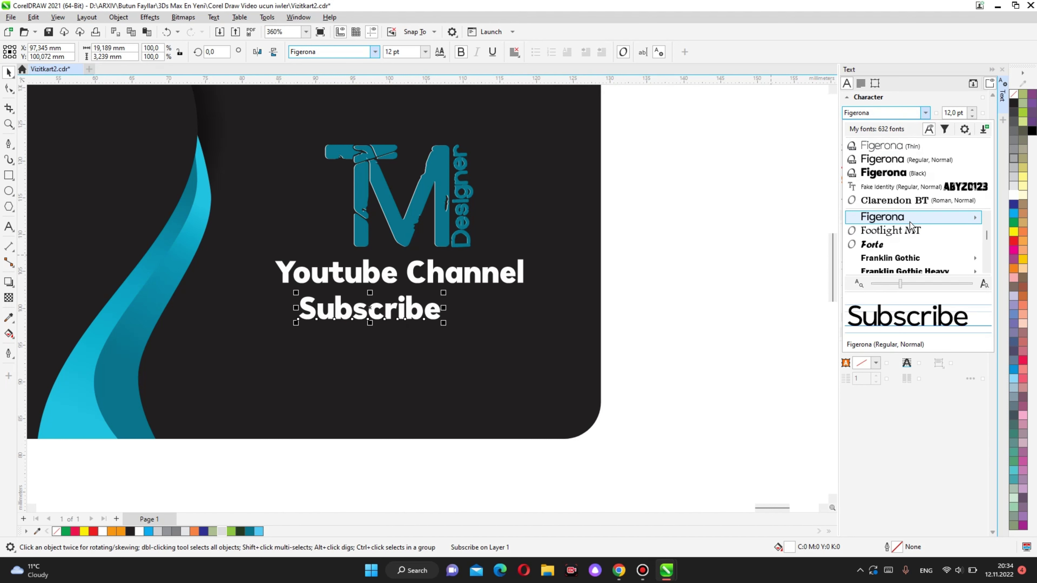
pyautogui.moveTo(882, 218)
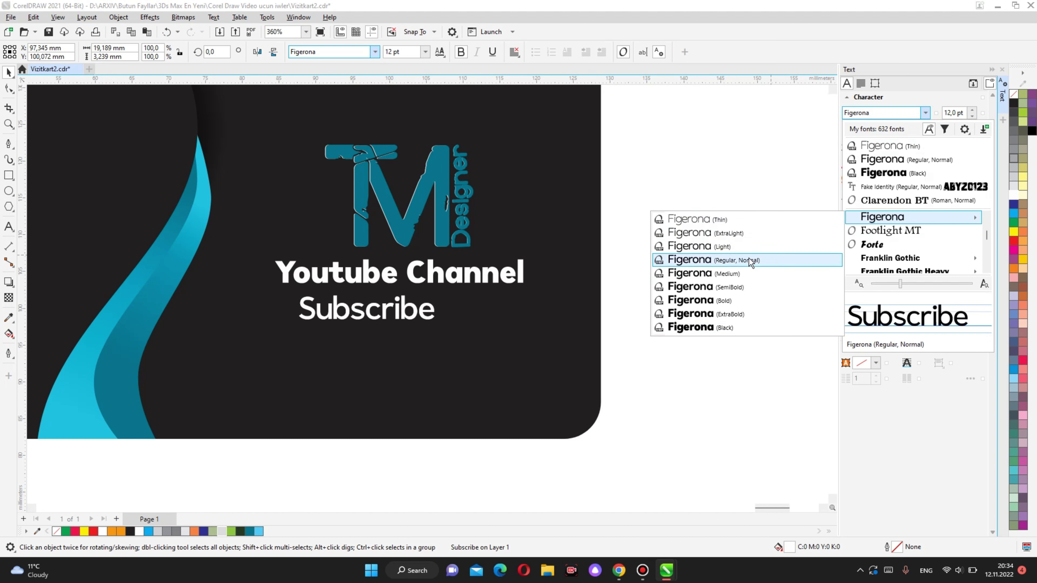
pyautogui.click(743, 273)
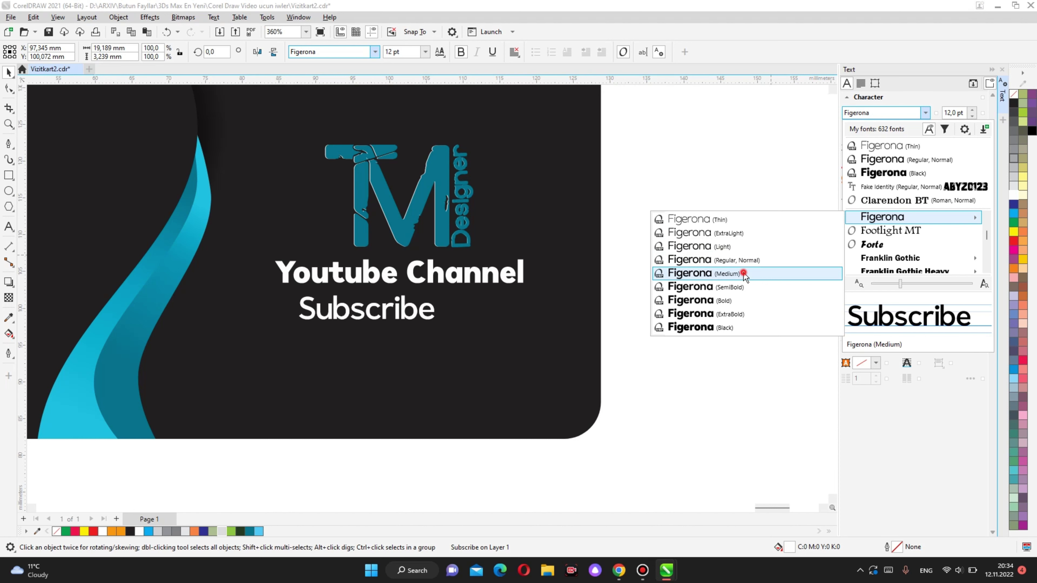
pyautogui.click(425, 51)
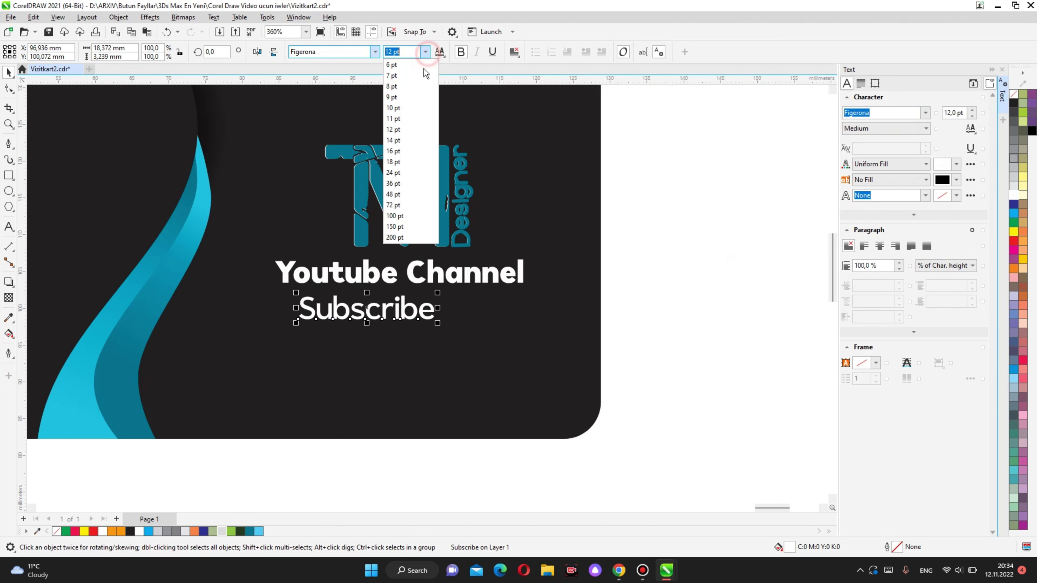
pyautogui.click(407, 90)
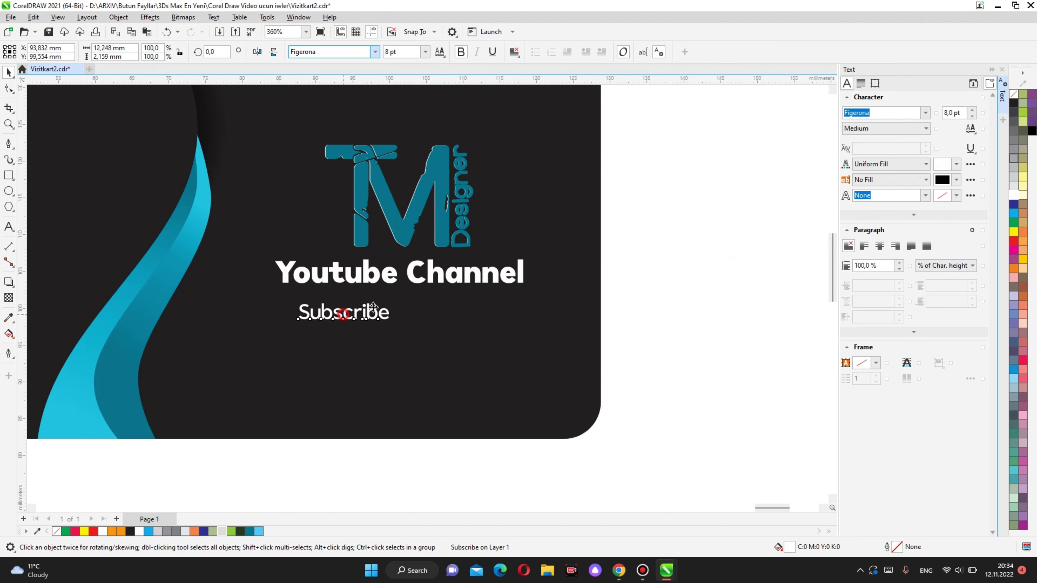
pyautogui.moveTo(372, 306); pyautogui.dragTo(401, 299)
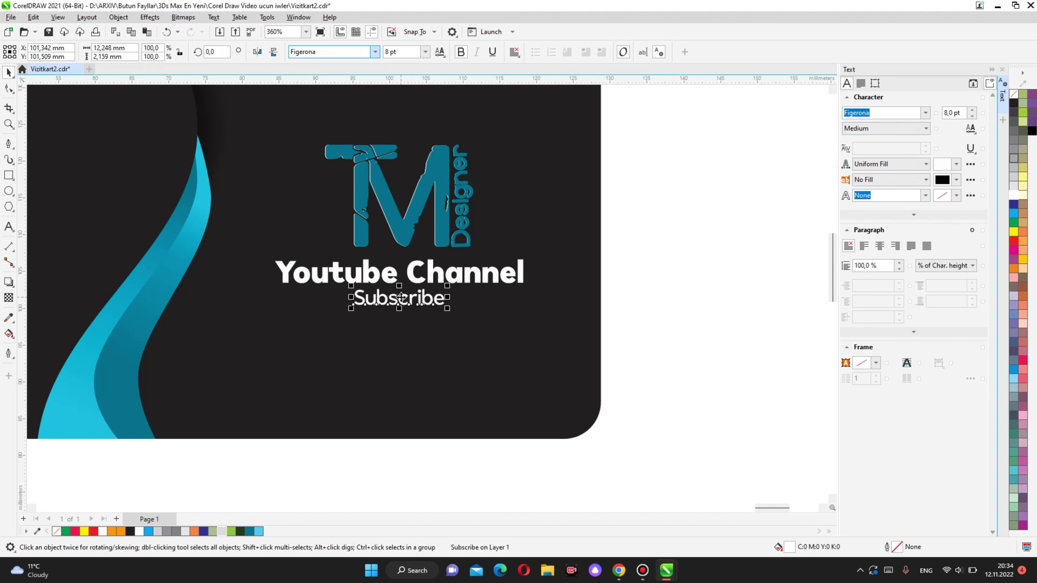
pyautogui.click(247, 532)
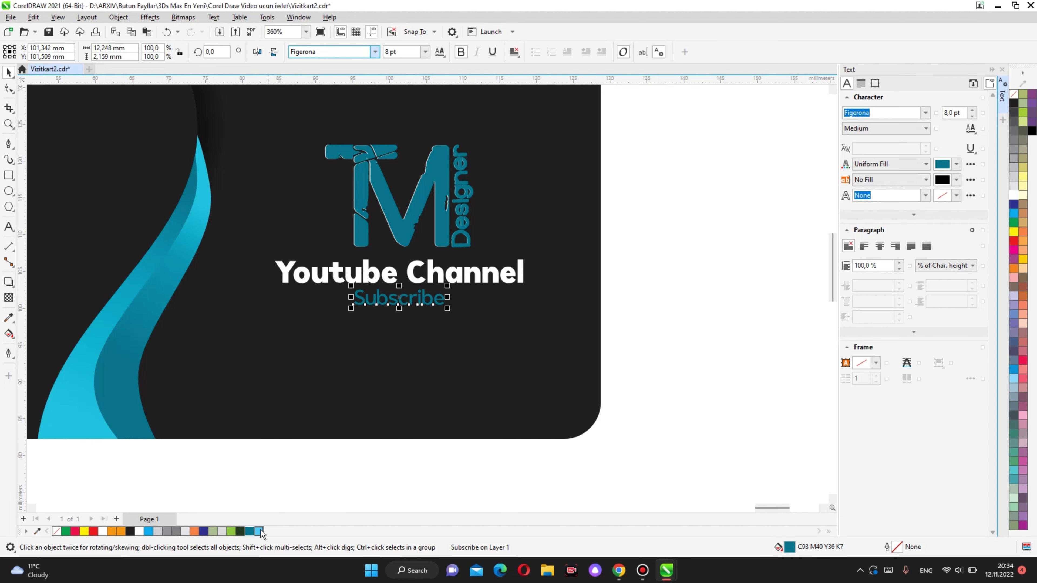
pyautogui.click(259, 531)
pyautogui.click(683, 287)
pyautogui.scroll(-3, 477, 303)
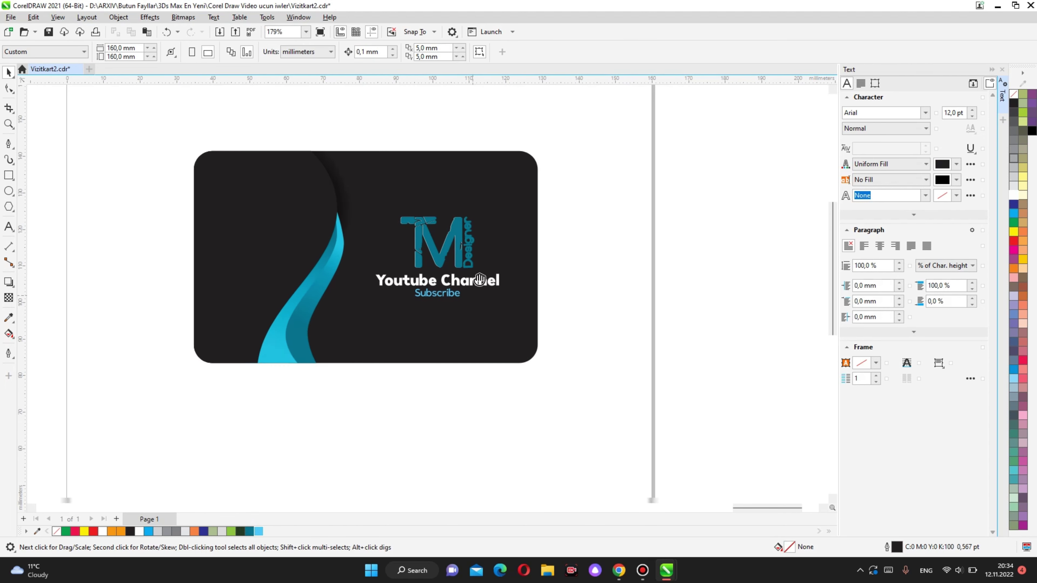
pyautogui.scroll(1, 483, 273)
pyautogui.scroll(1, 427, 269)
pyautogui.scroll(-2, 507, 286)
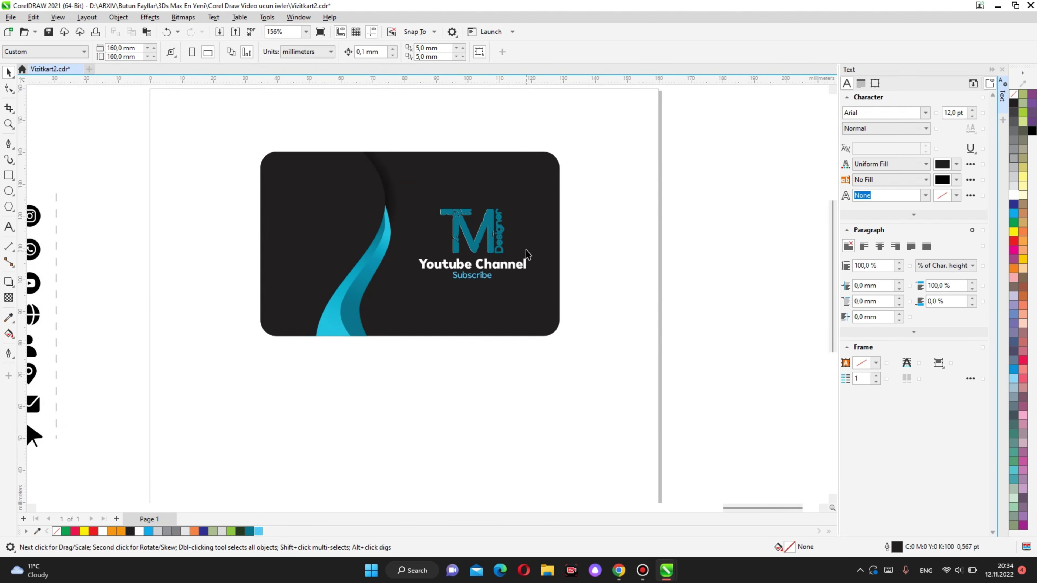
pyautogui.scroll(3, 404, 221)
pyautogui.scroll(-1, 430, 234)
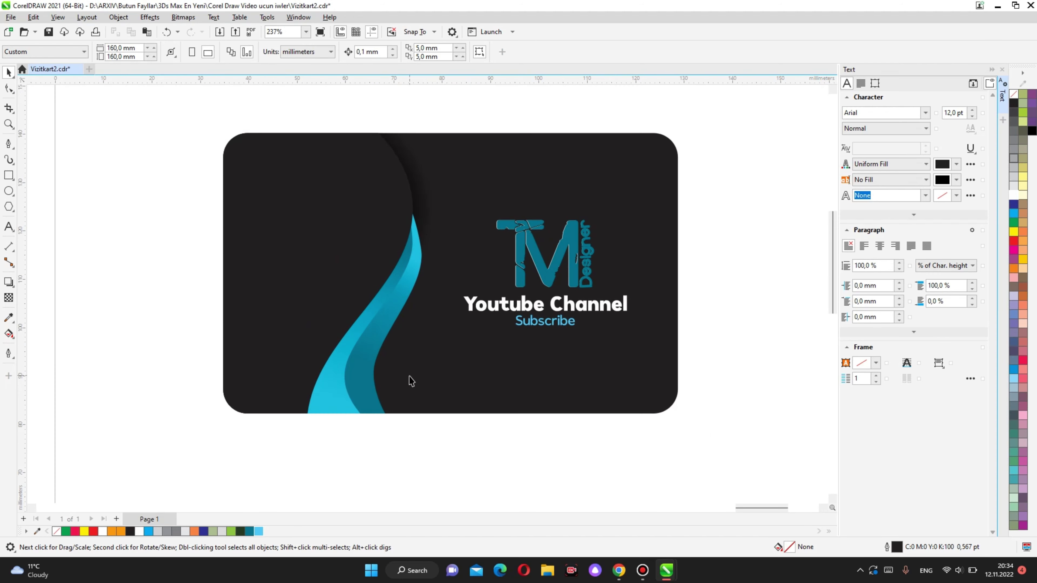
pyautogui.scroll(2, 410, 381)
pyautogui.scroll(-1, 408, 367)
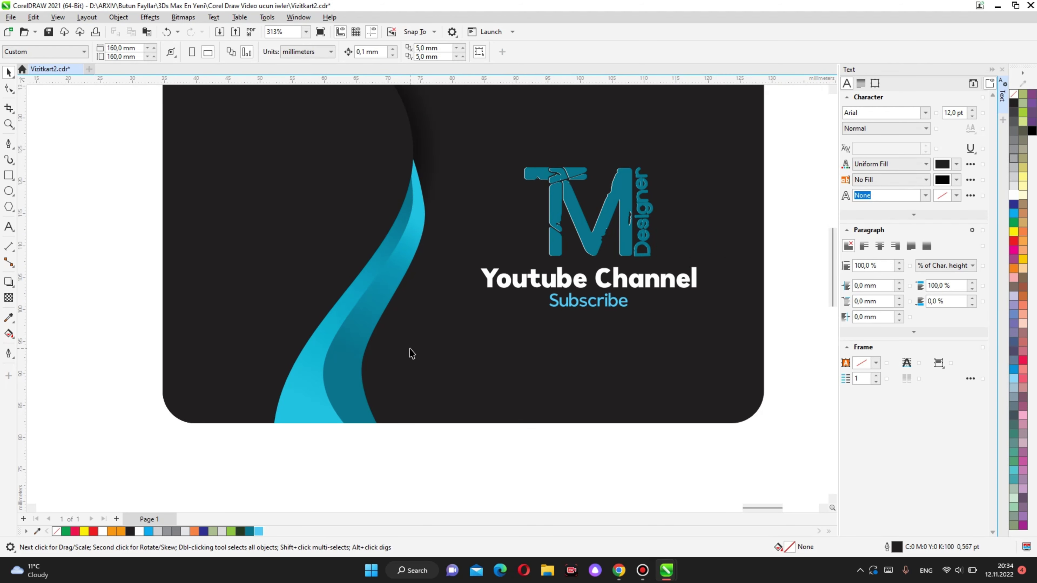
pyautogui.scroll(-1, 412, 345)
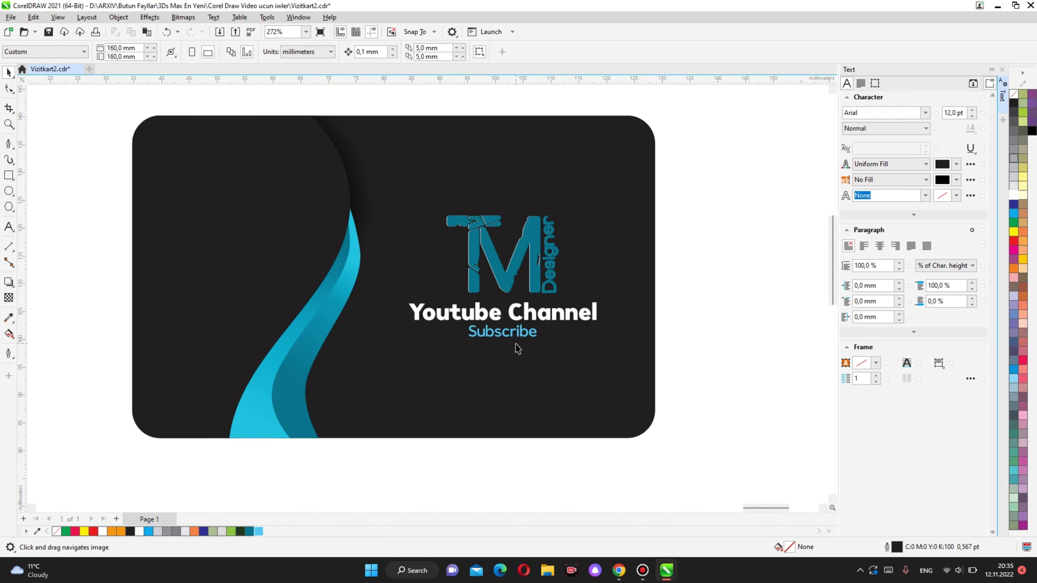
pyautogui.scroll(-1, 718, 290)
pyautogui.scroll(-1, 702, 294)
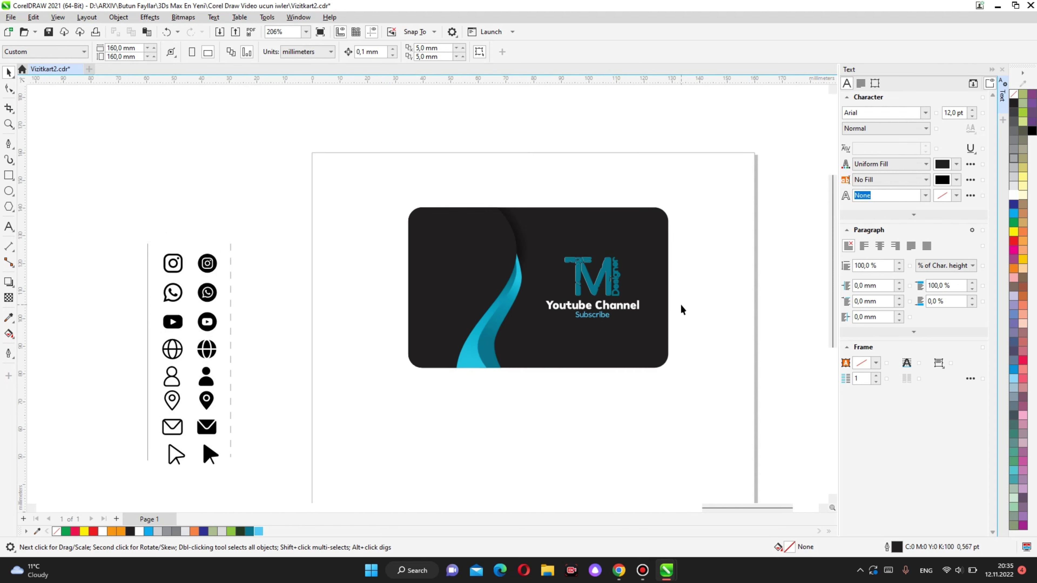
pyautogui.scroll(-2, 637, 286)
pyautogui.scroll(1, 591, 270)
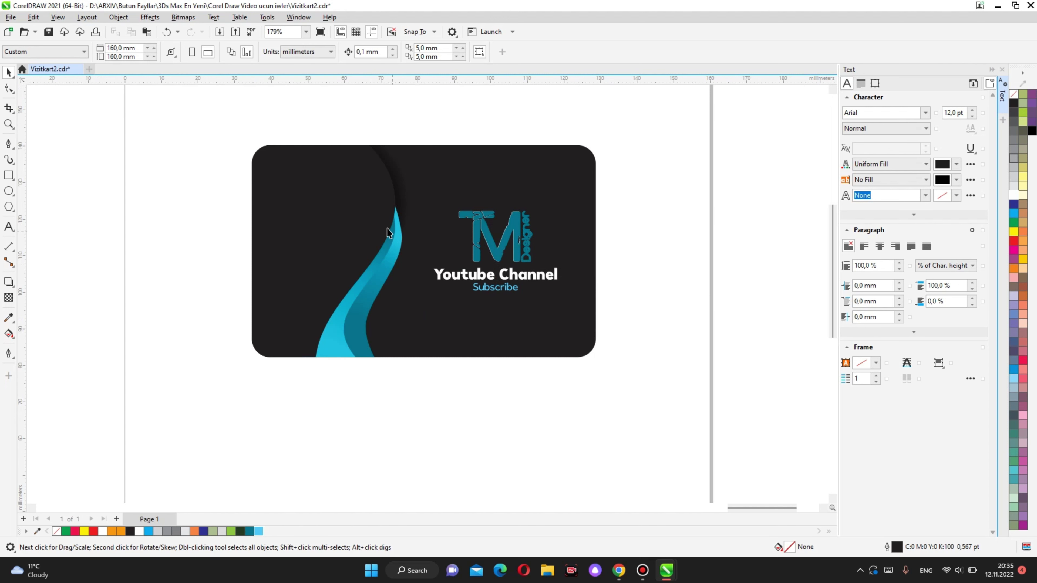
pyautogui.scroll(1, 373, 213)
pyautogui.scroll(1, 341, 200)
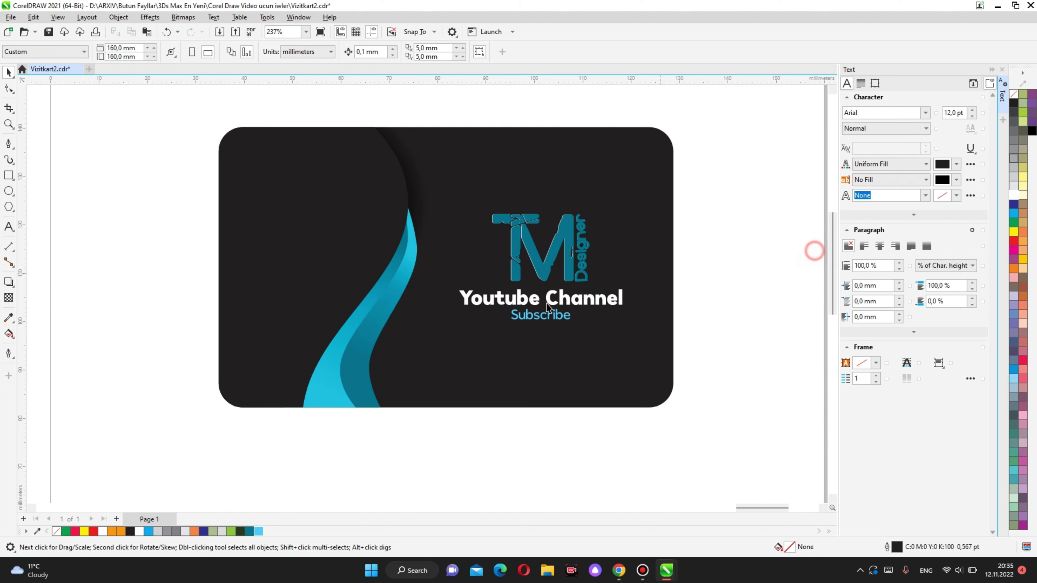
# Drag a copy of Youtube Channel to the upper left and retype it as 'TM DESIGNER'.
pyautogui.moveTo(533, 306); pyautogui.dragTo(303, 227)
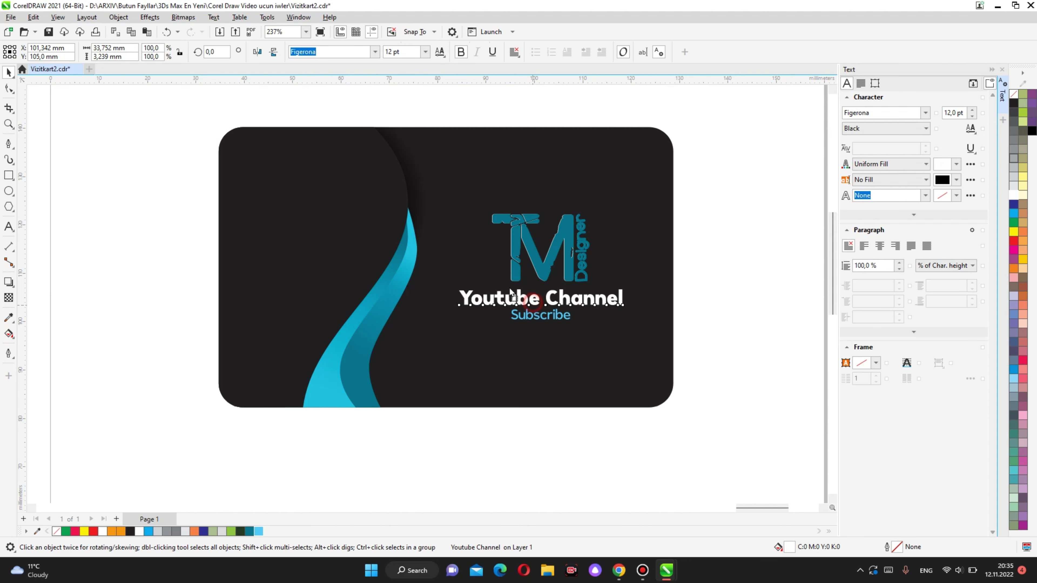
pyautogui.doubleClick(306, 224)
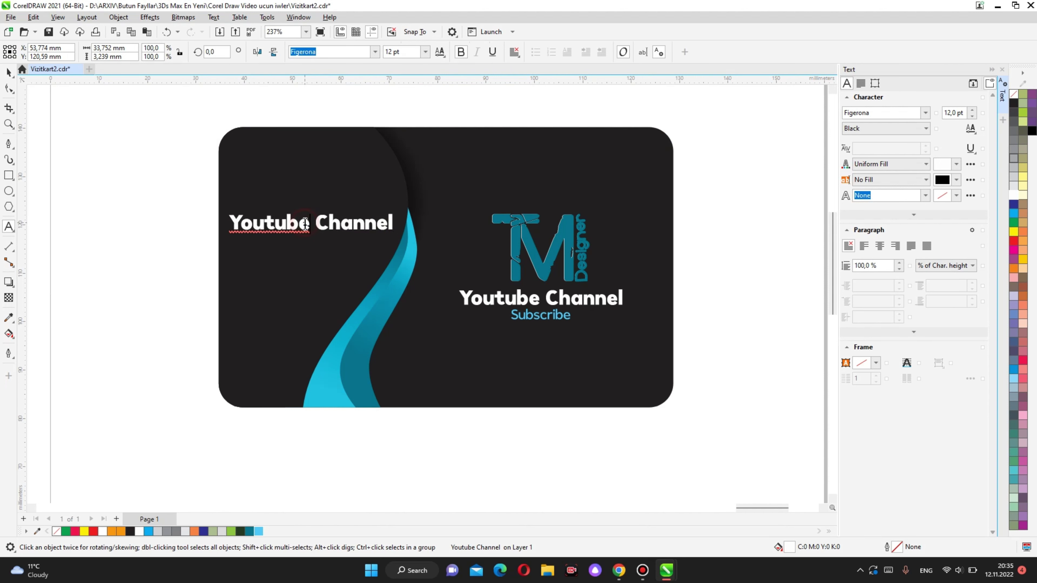
pyautogui.hotkey('ctrl', 'a')
pyautogui.write('T')
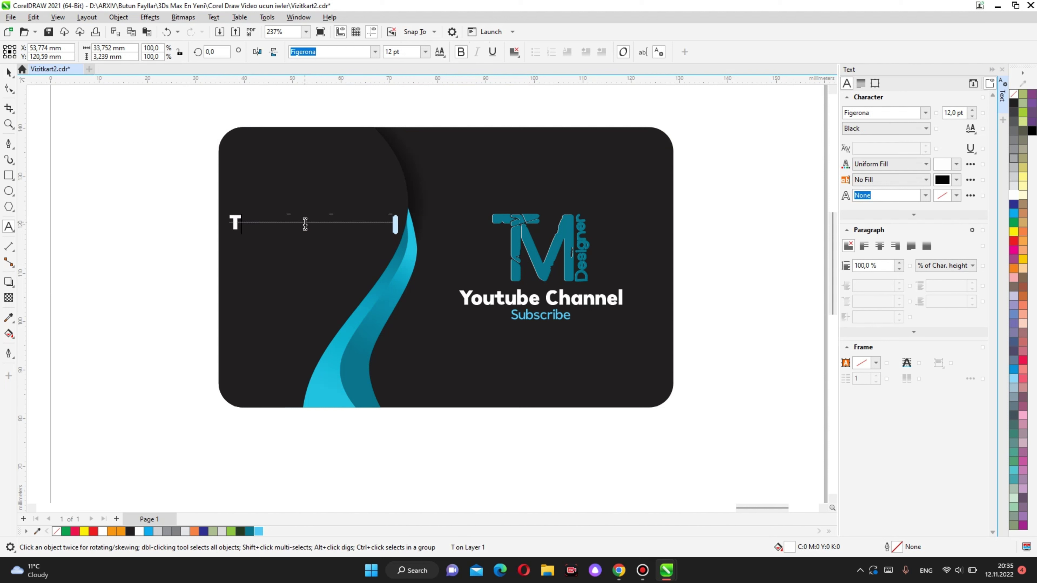
pyautogui.write('m DE')
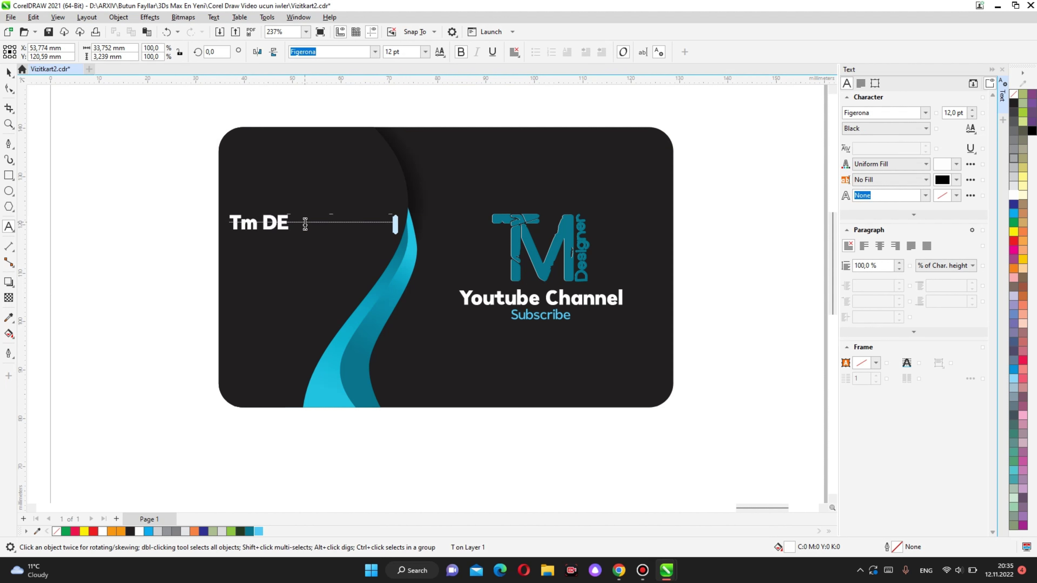
pyautogui.press('BackSpace')
pyautogui.press('BackSpace')
pyautogui.press('BackSpace')
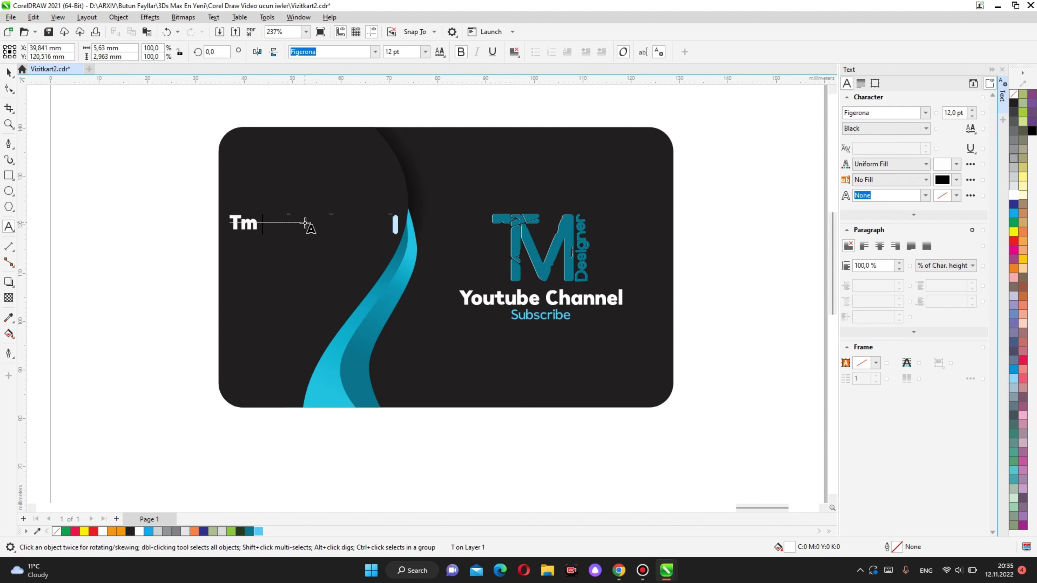
pyautogui.press('BackSpace')
pyautogui.write('M DES')
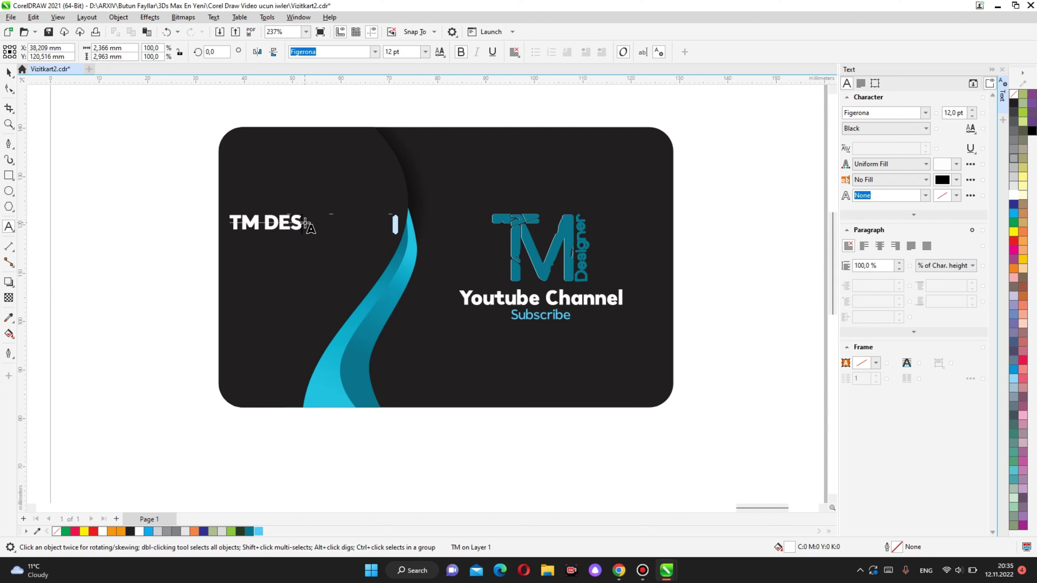
pyautogui.write('IGNER')
pyautogui.click(9, 74)
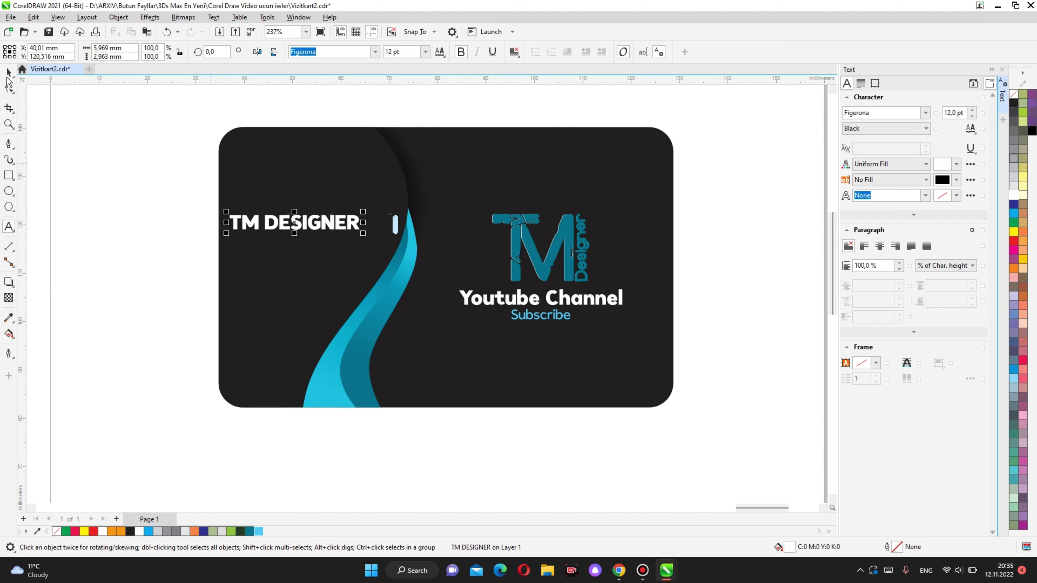
# Position the TM DESIGNER heading in the card's upper-left dark area.
pyautogui.click(8, 74)
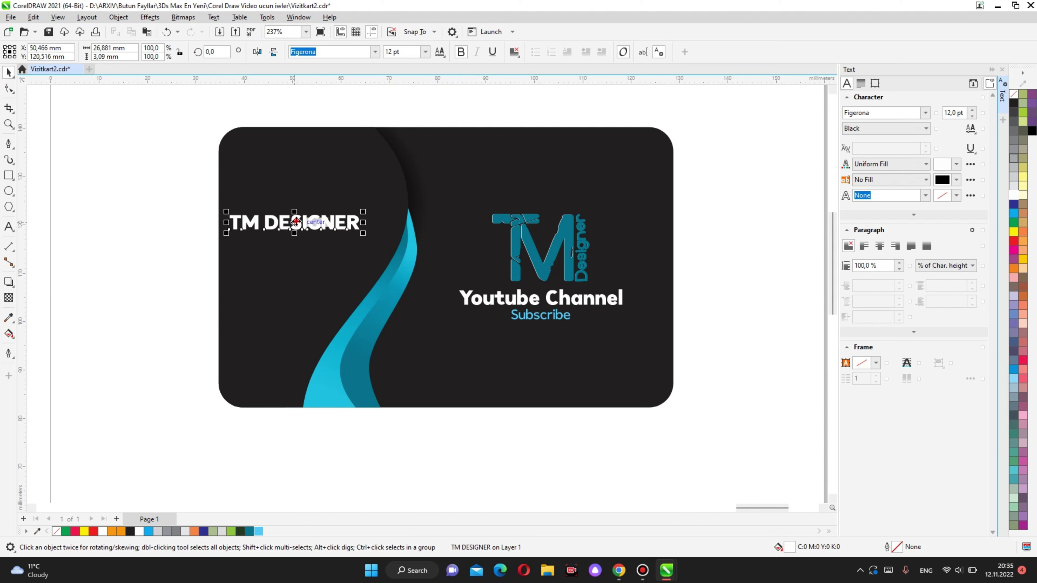
pyautogui.moveTo(299, 220); pyautogui.dragTo(318, 212)
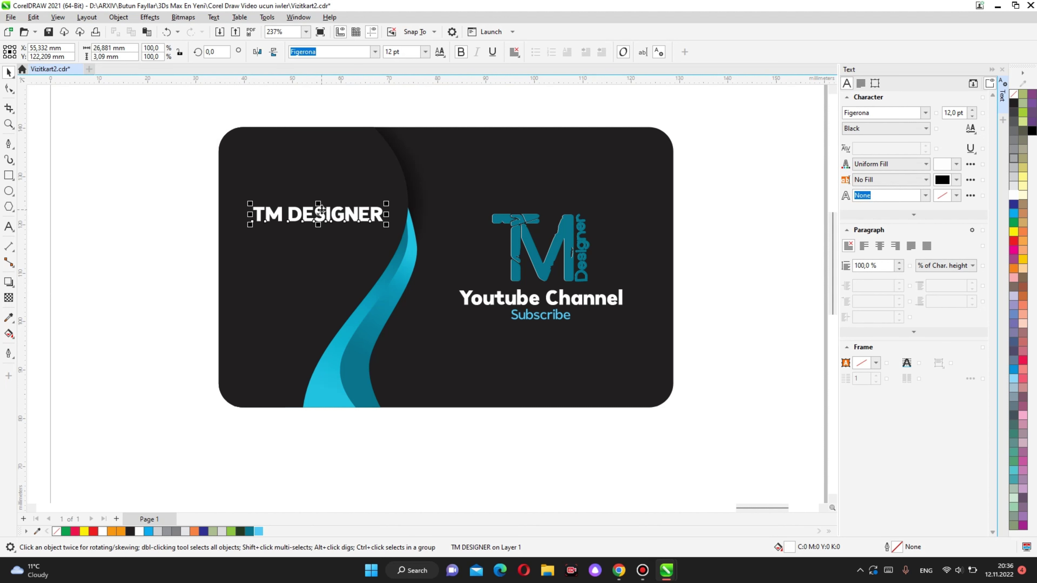
pyautogui.scroll(1, 322, 209)
pyautogui.moveTo(320, 214); pyautogui.dragTo(309, 225)
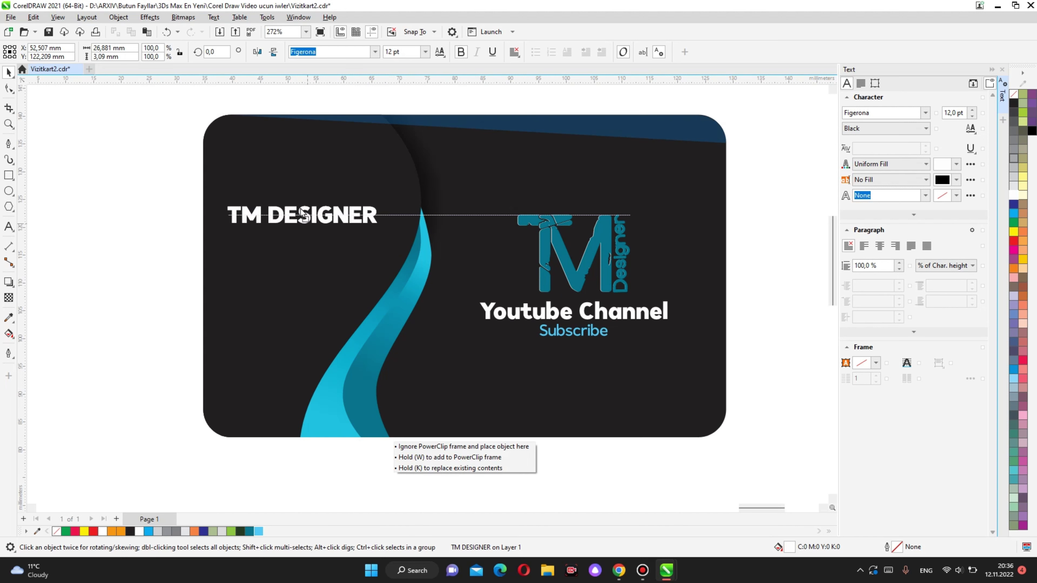
pyautogui.moveTo(309, 224); pyautogui.dragTo(307, 202)
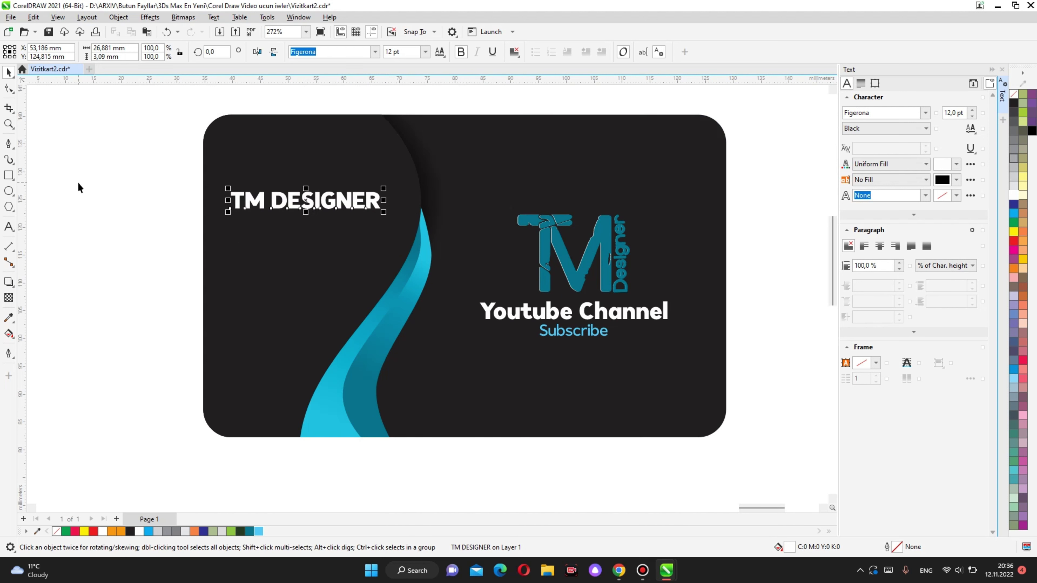
pyautogui.click(67, 176)
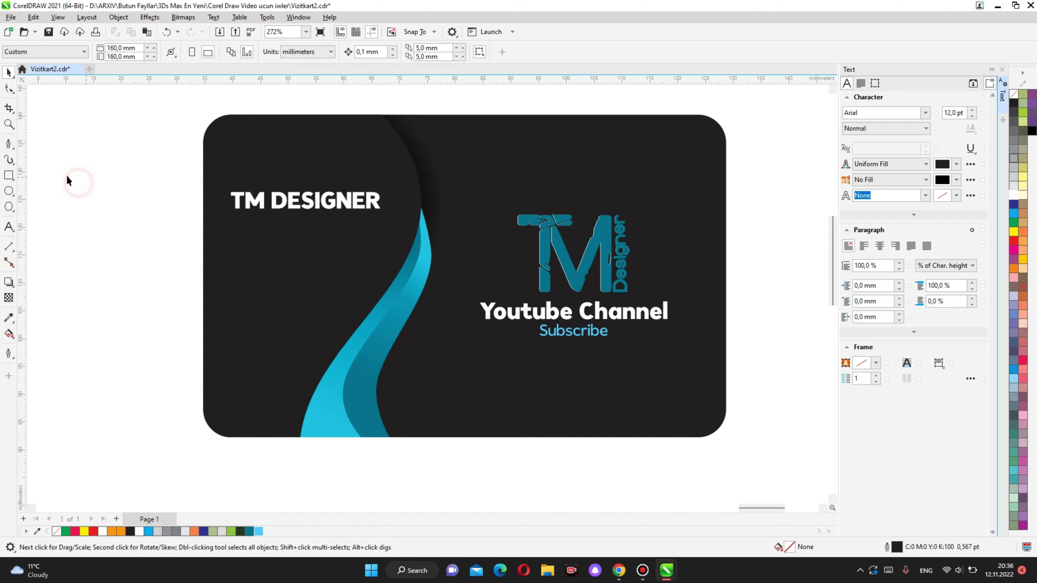
# Draw a thin horizontal rectangle about 30 mm wide beneath the TM DESIGNER heading.
pyautogui.click(12, 179)
pyautogui.click(30, 176)
pyautogui.moveTo(220, 214); pyautogui.dragTo(391, 222)
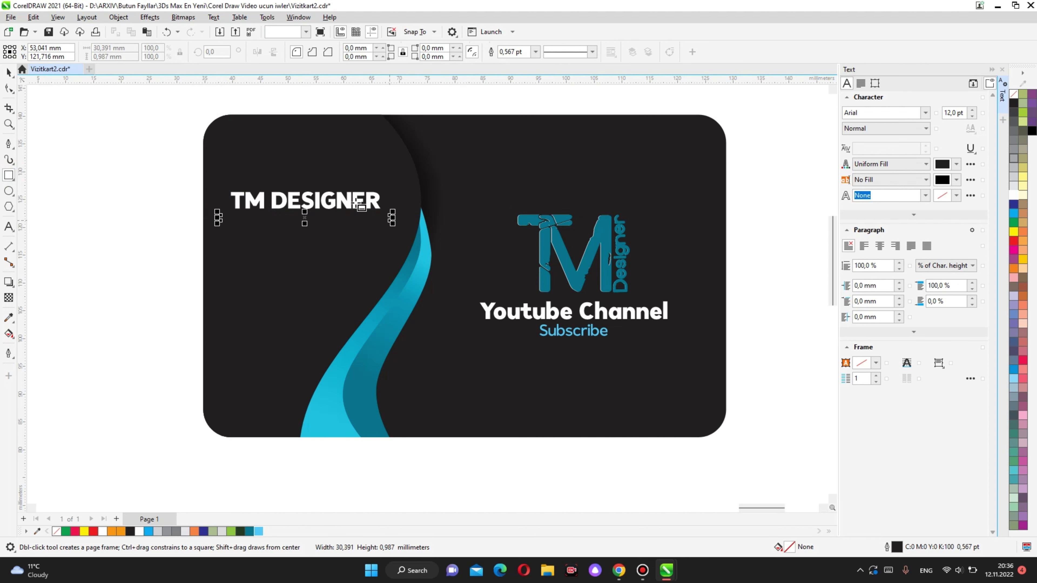
pyautogui.click(8, 72)
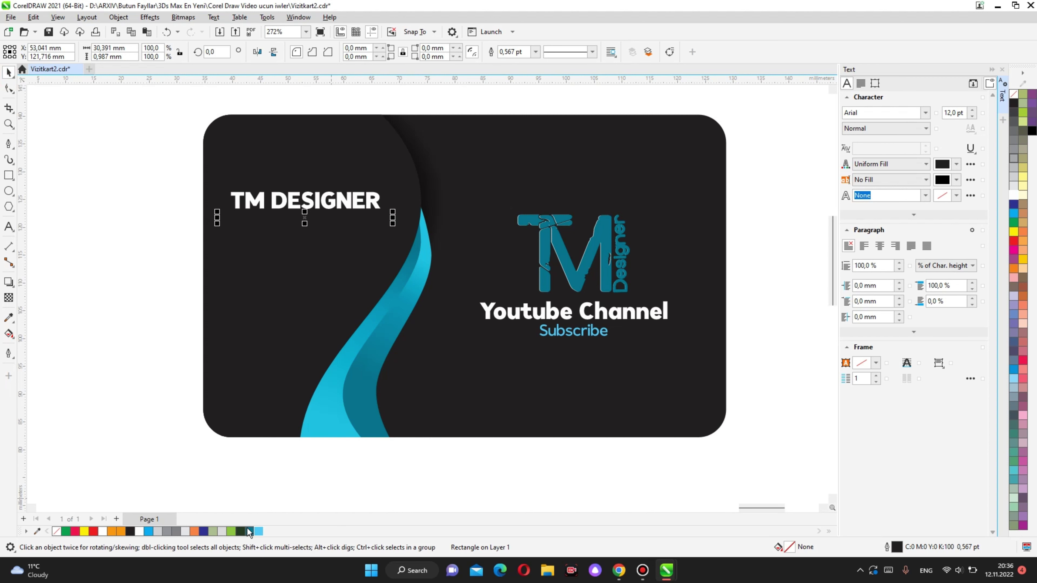
# Fill the bar teal and scale its height to 50%.
pyautogui.click(249, 531)
pyautogui.scroll(2, 321, 199)
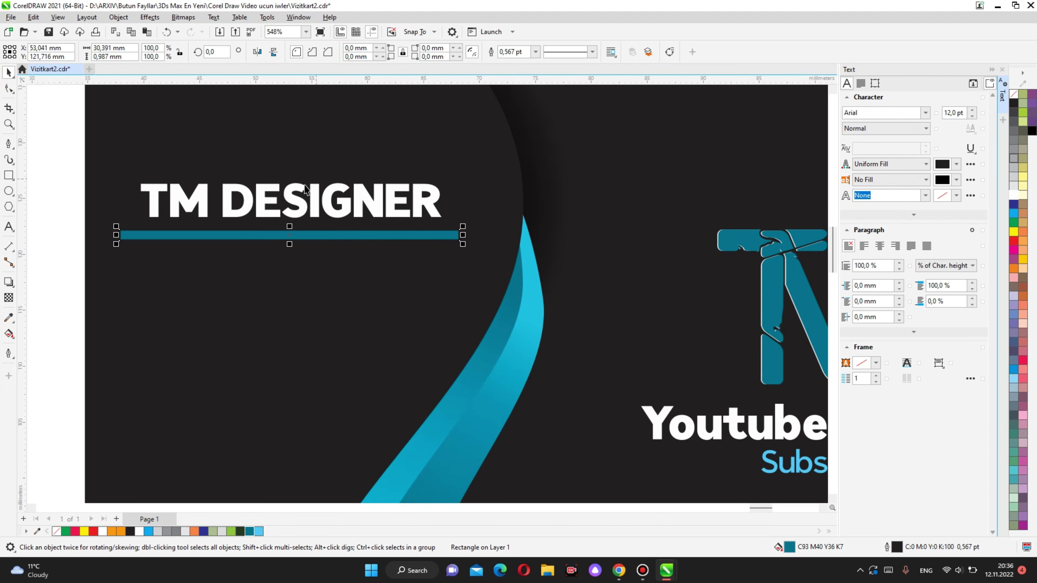
pyautogui.scroll(1, 292, 258)
pyautogui.scroll(2, 292, 259)
pyautogui.moveTo(291, 262); pyautogui.dragTo(291, 248)
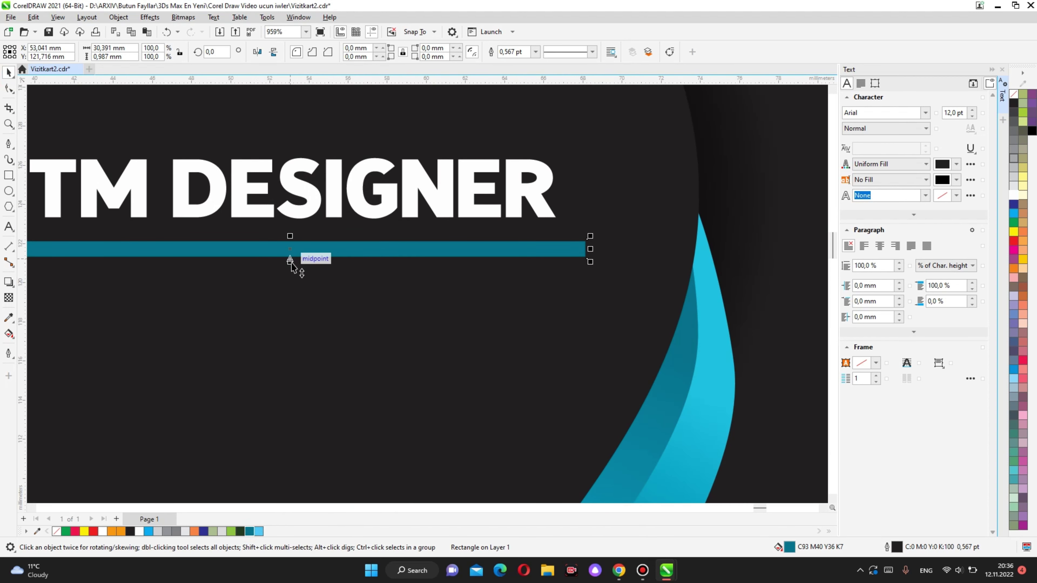
pyautogui.scroll(-2, 335, 241)
# Make a short copy at the teal bar's left end and colour it light blue.
pyautogui.scroll(-5, 334, 241)
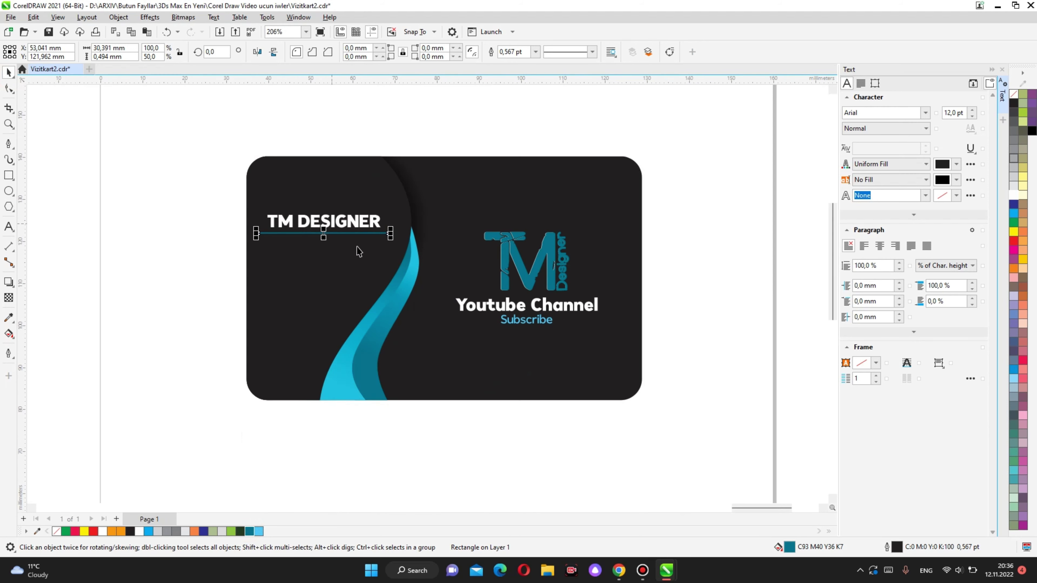
pyautogui.scroll(1, 255, 205)
pyautogui.scroll(1, 261, 236)
pyautogui.click(165, 208)
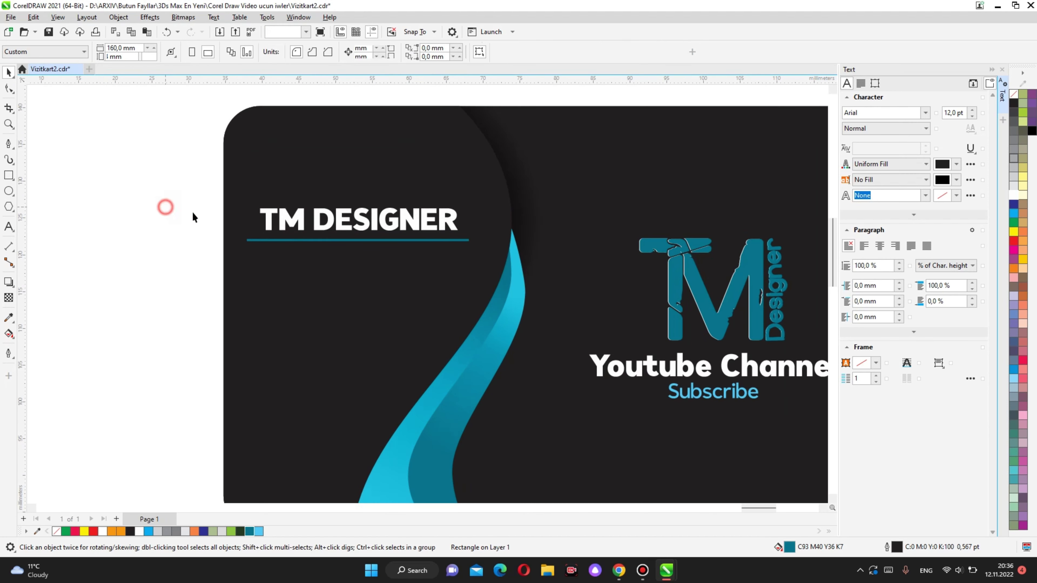
pyautogui.scroll(1, 319, 227)
pyautogui.click(313, 225)
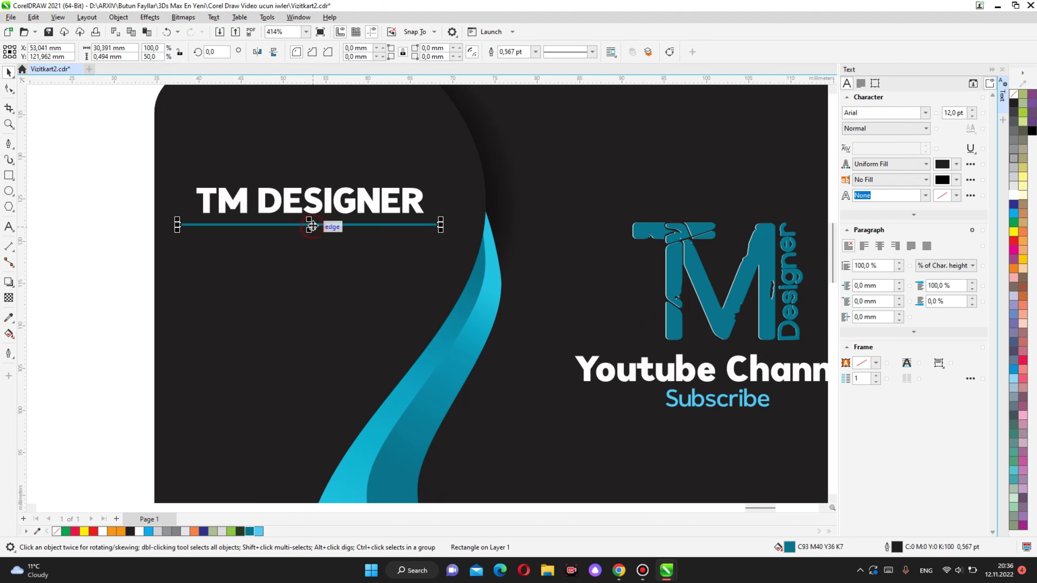
pyautogui.scroll(1, 313, 225)
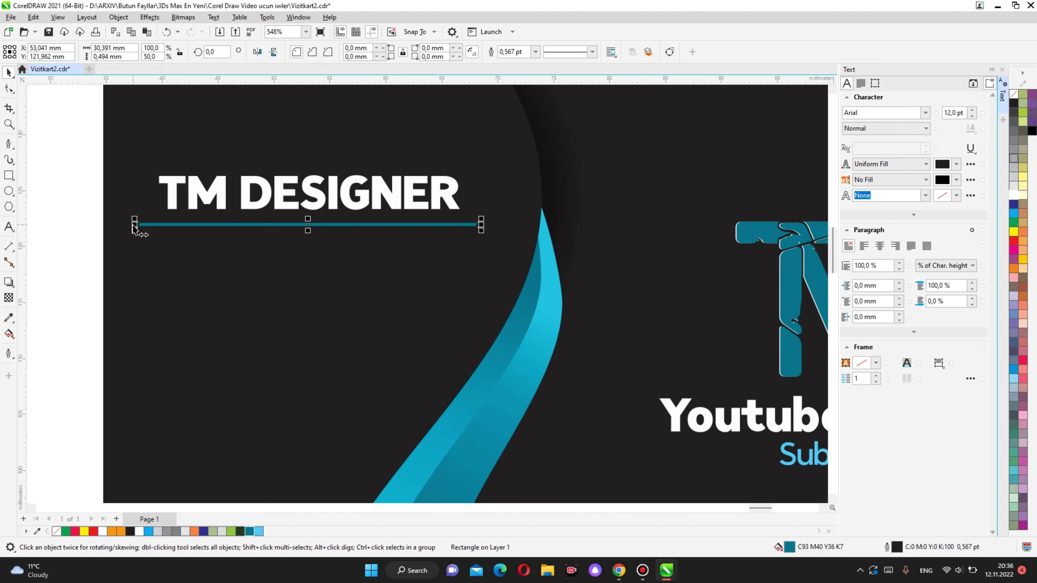
pyautogui.moveTo(481, 224); pyautogui.dragTo(195, 228)
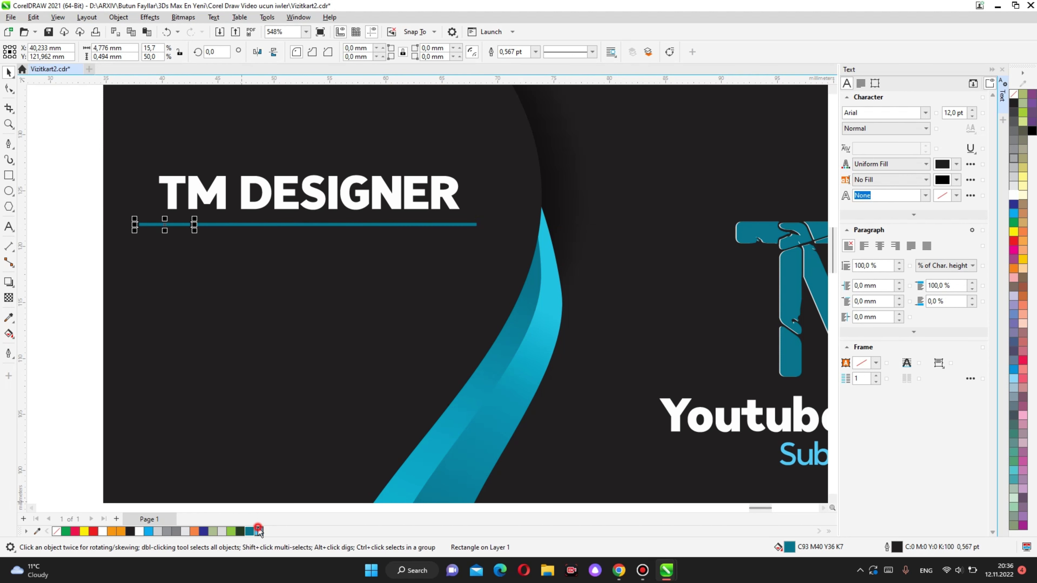
pyautogui.click(259, 530)
pyautogui.click(74, 248)
# Stretch the light-blue segment to about 8.5 mm long.
pyautogui.scroll(-2, 133, 232)
pyautogui.scroll(1, 141, 232)
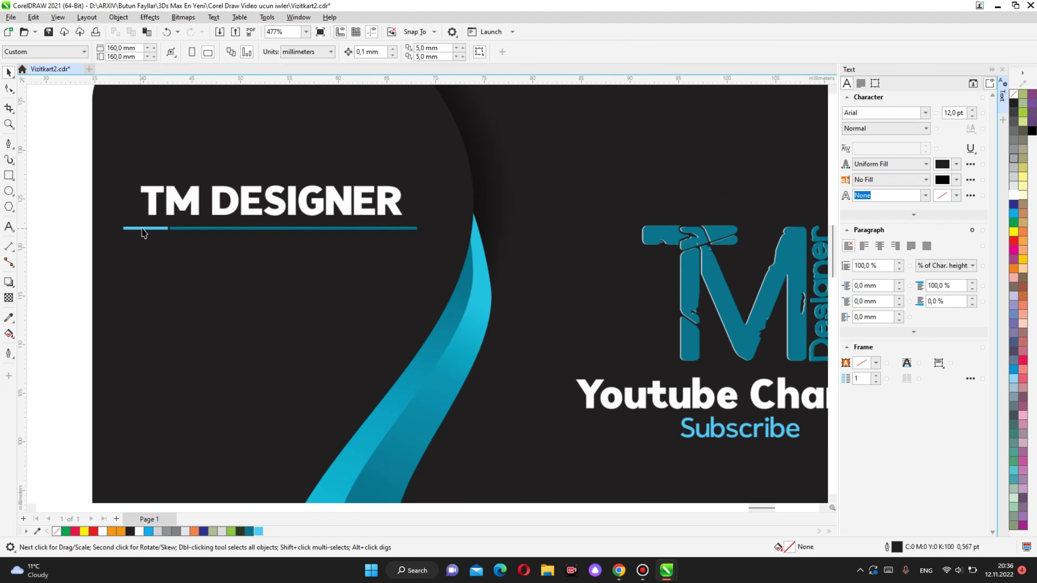
pyautogui.scroll(-3, 143, 232)
pyautogui.scroll(-1, 204, 230)
pyautogui.scroll(2, 204, 229)
pyautogui.scroll(2, 211, 242)
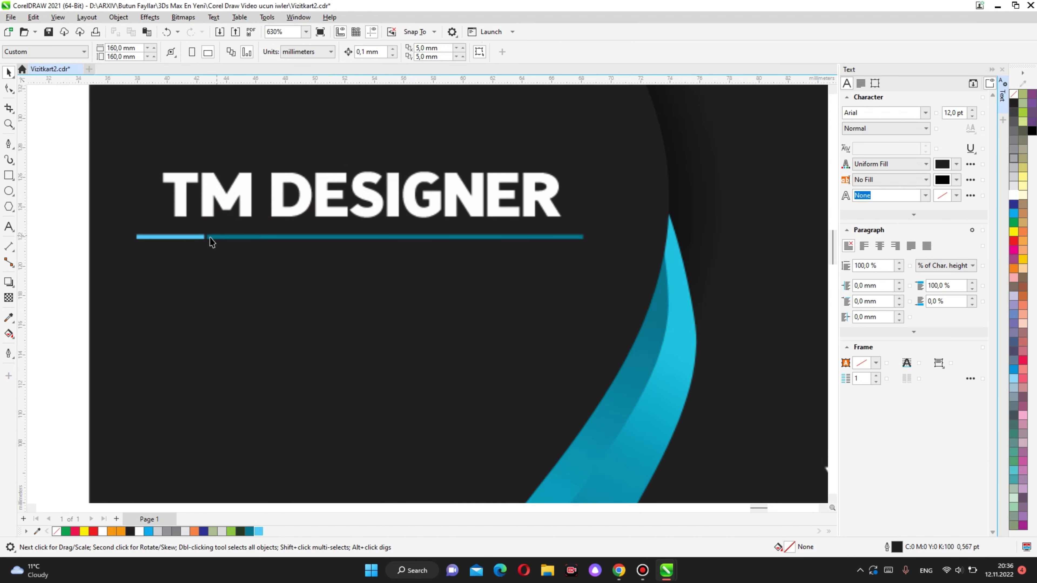
pyautogui.scroll(2, 211, 242)
pyautogui.click(200, 237)
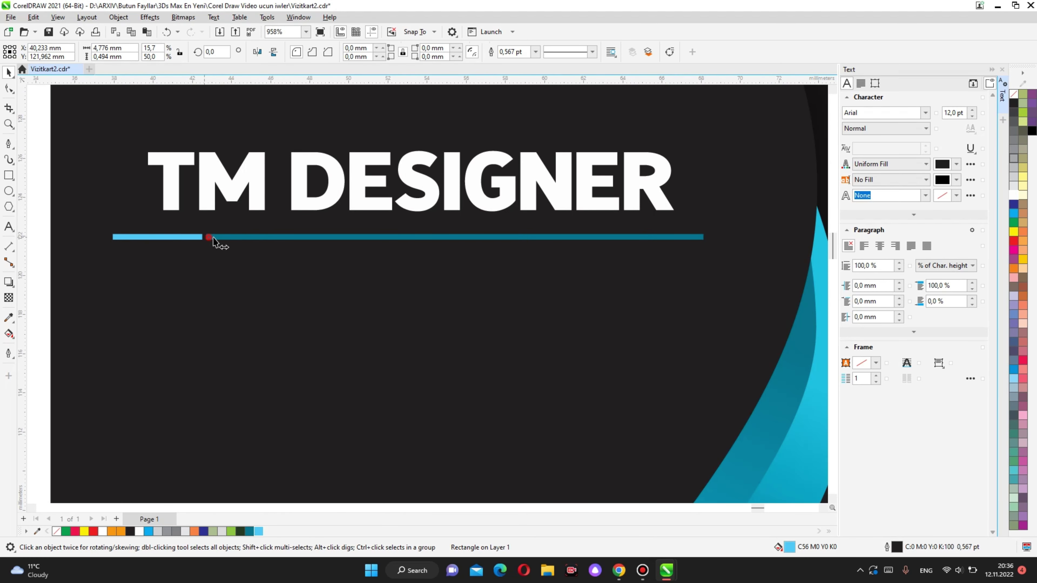
pyautogui.moveTo(213, 241); pyautogui.dragTo(286, 240)
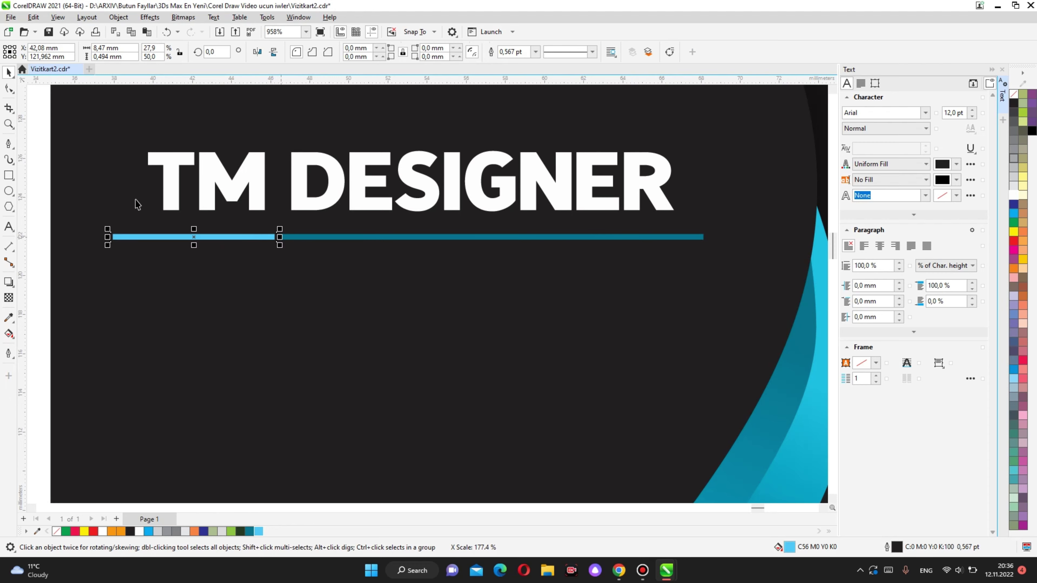
pyautogui.scroll(-3, 138, 206)
pyautogui.scroll(-2, 137, 217)
pyautogui.click(138, 216)
pyautogui.scroll(-1, 239, 237)
# Colour the TM letters of the heading teal.
pyautogui.scroll(2, 240, 217)
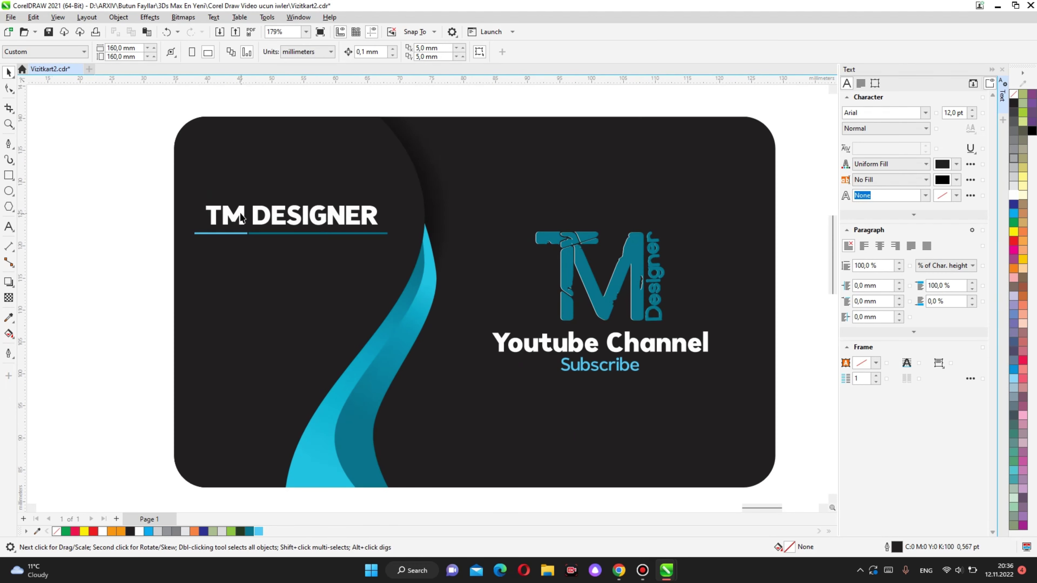
pyautogui.click(241, 217)
pyautogui.doubleClick(241, 218)
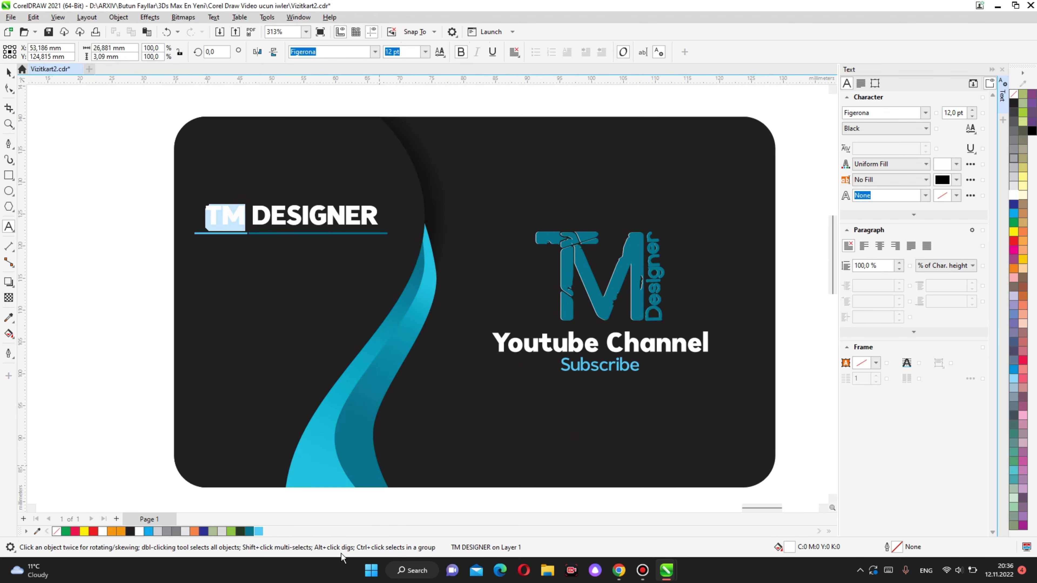
pyautogui.click(249, 530)
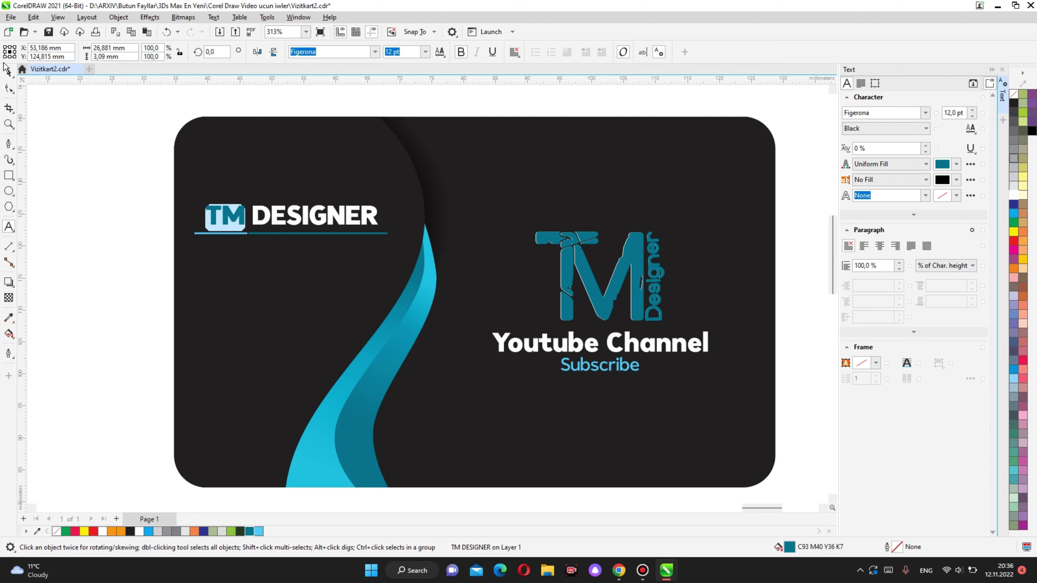
pyautogui.click(8, 70)
pyautogui.click(83, 178)
# Toggle Bold on TM and then on DESIGNER.
pyautogui.click(239, 215)
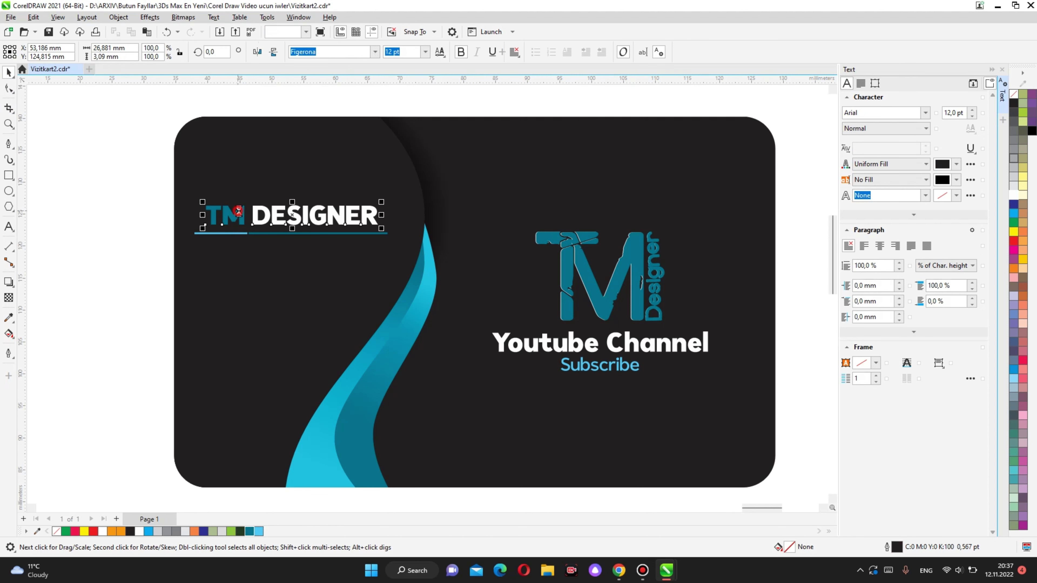
pyautogui.doubleClick(235, 215)
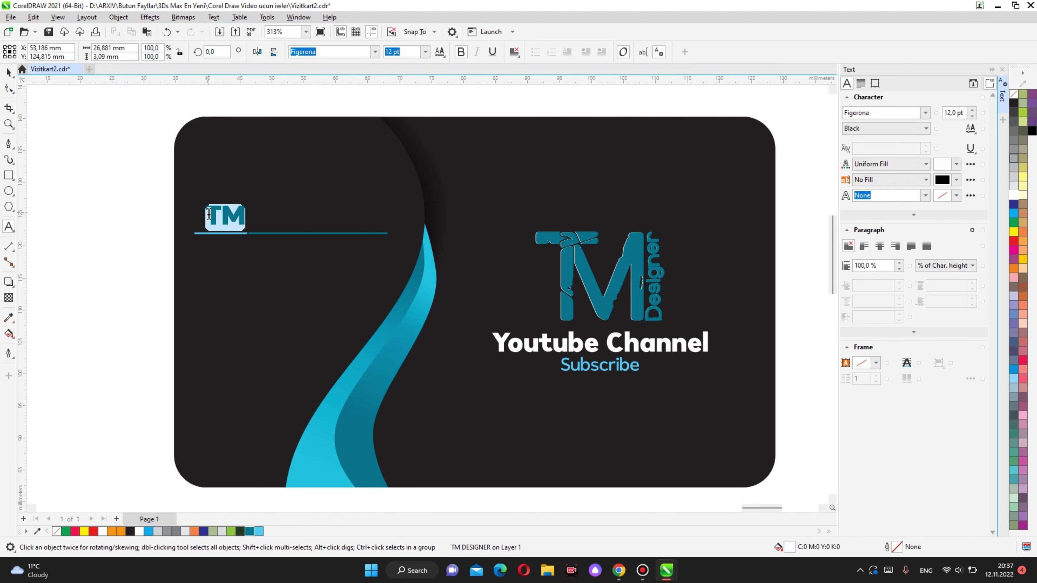
pyautogui.click(460, 52)
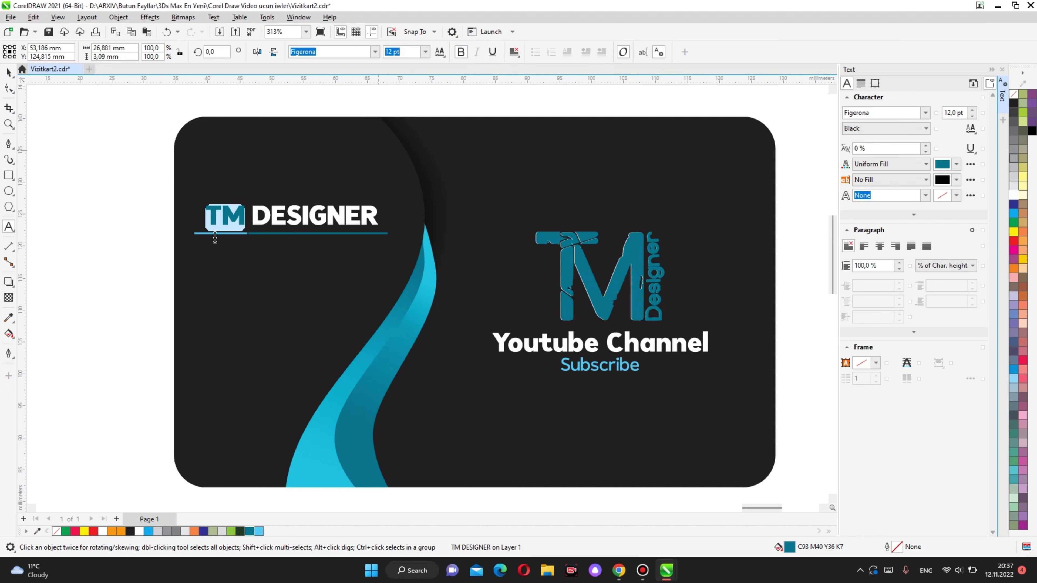
pyautogui.moveTo(251, 215); pyautogui.dragTo(395, 214)
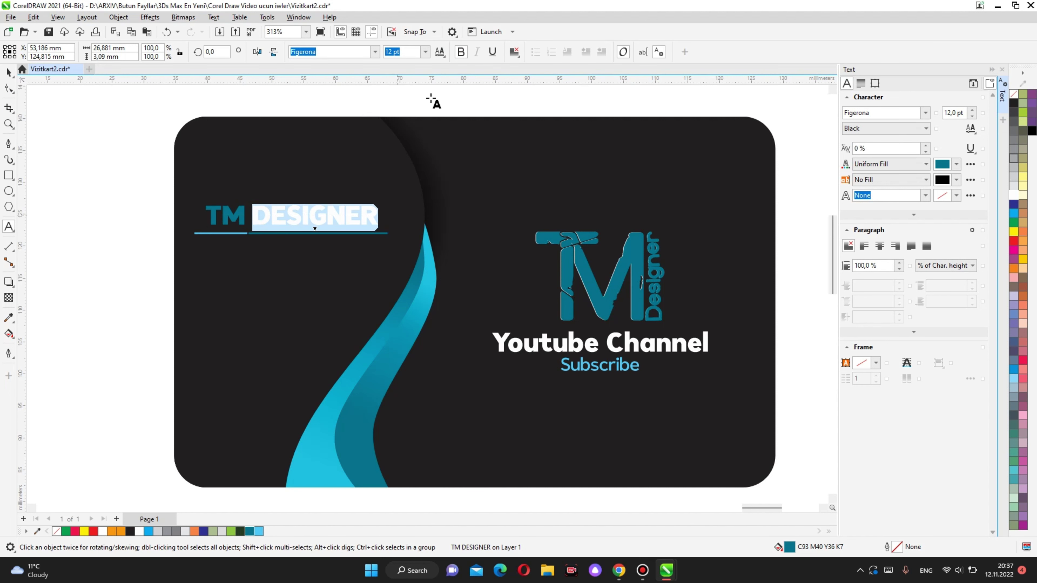
pyautogui.click(461, 52)
# Finish editing the TM DESIGNER heading, deselect it and save the business card file.
pyautogui.click(9, 72)
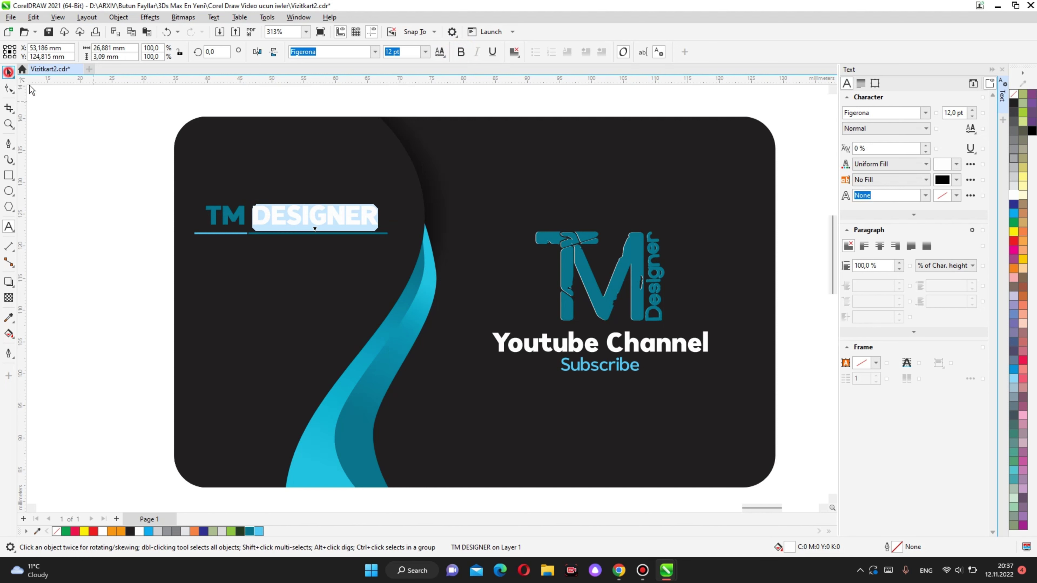
pyautogui.click(107, 148)
pyautogui.scroll(-1, 207, 223)
pyautogui.scroll(-3, 207, 223)
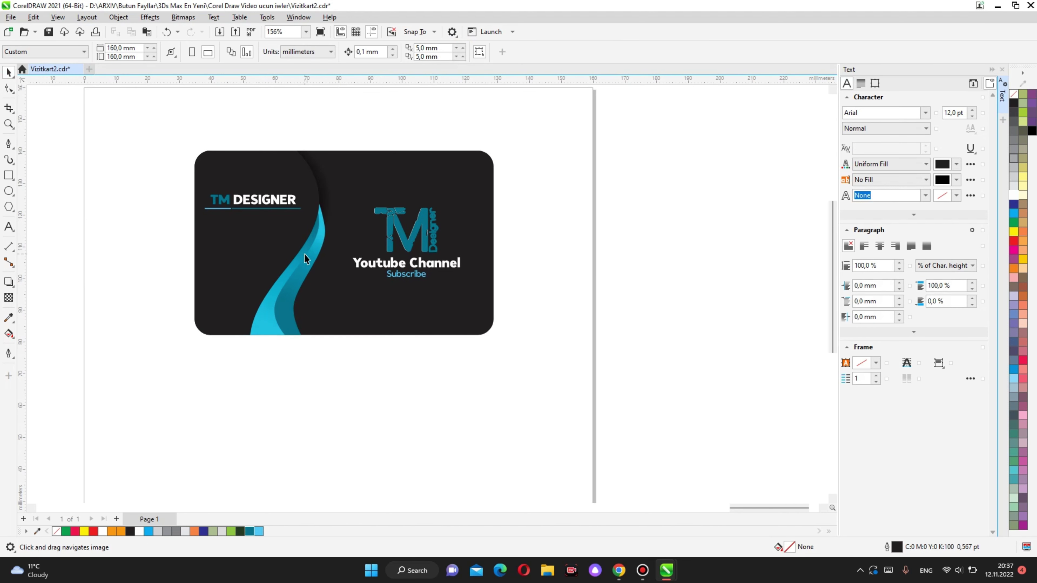
pyautogui.scroll(1, 304, 253)
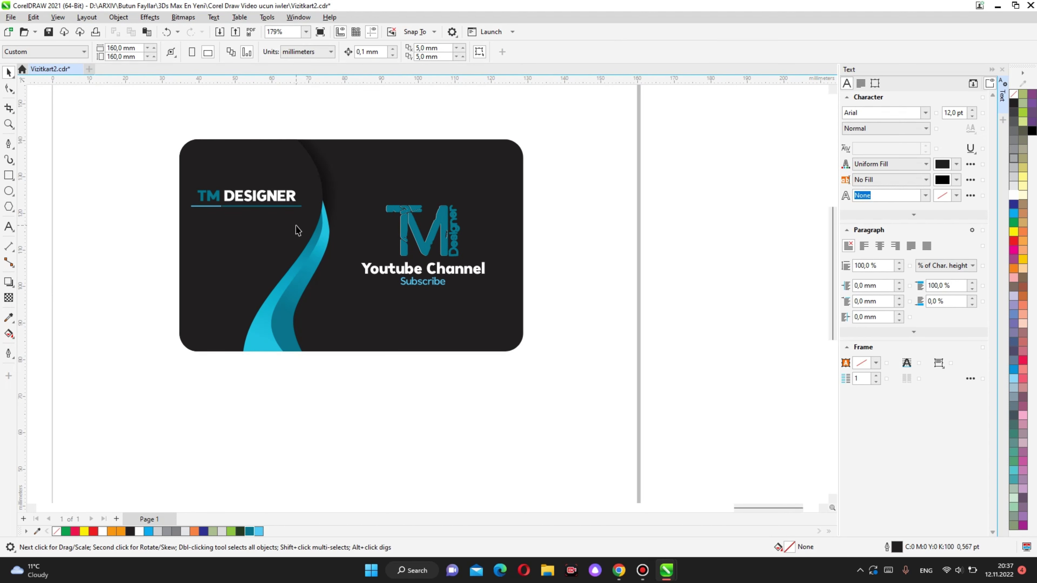
pyautogui.scroll(-2, 304, 237)
pyautogui.scroll(-4, 326, 229)
pyautogui.scroll(2, 354, 215)
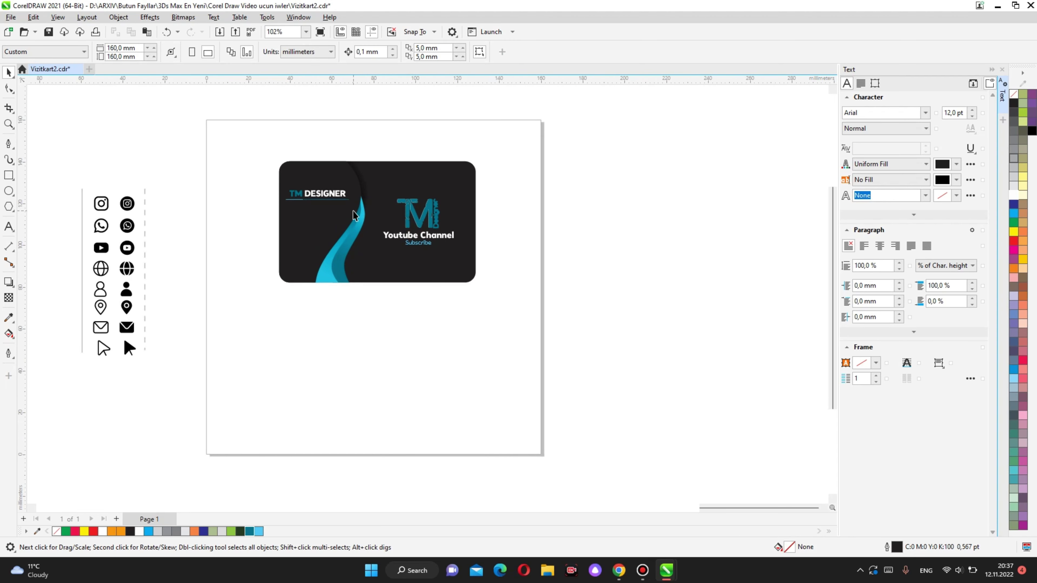
pyautogui.scroll(1, 353, 215)
pyautogui.scroll(1, 415, 209)
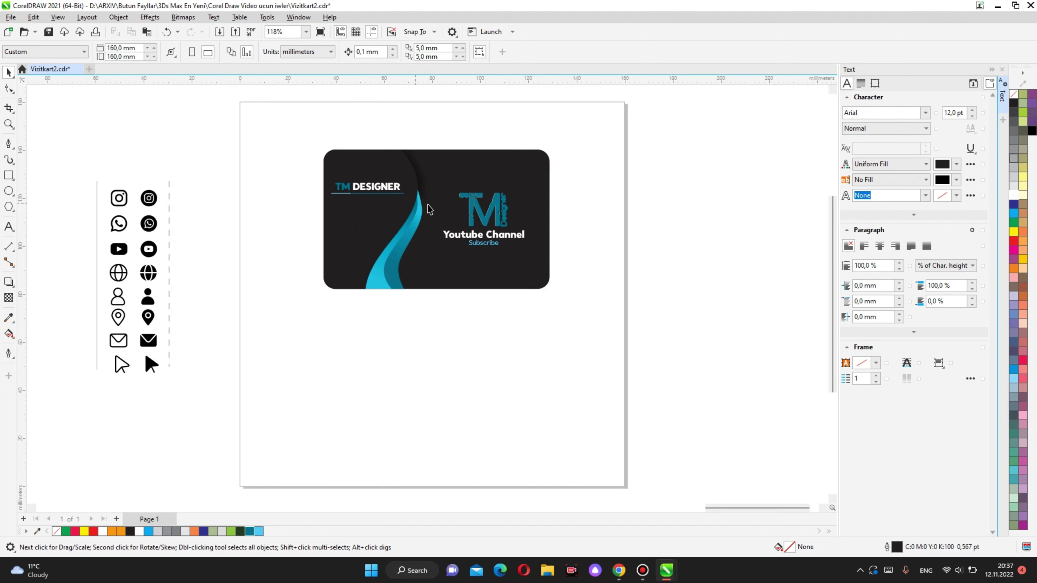
pyautogui.hotkey('ctrl', 's')
# Marquee-select all objects of the business card.
pyautogui.scroll(1, 532, 190)
pyautogui.scroll(-2, 516, 218)
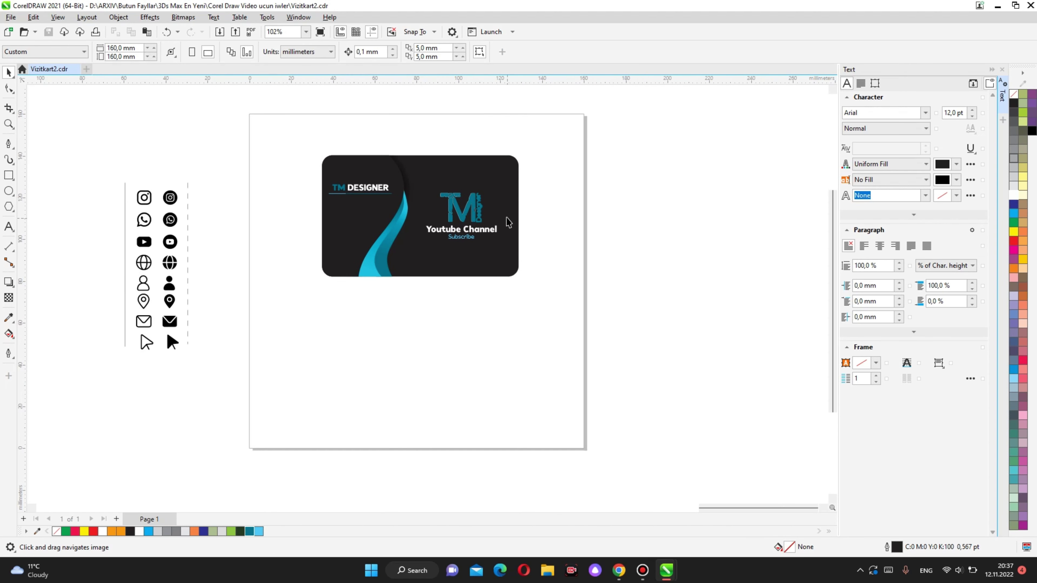
pyautogui.scroll(1, 464, 153)
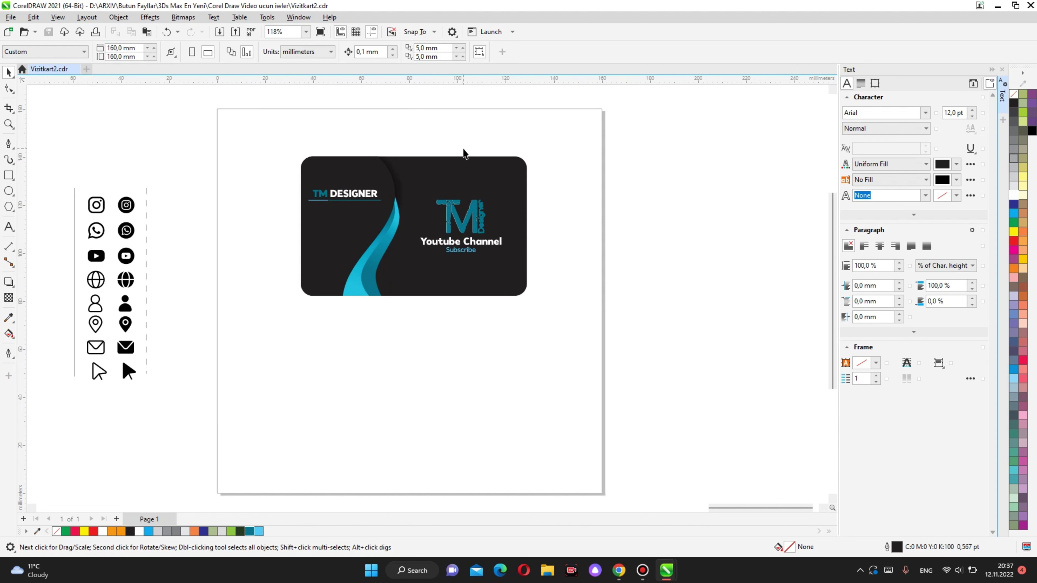
pyautogui.hscroll(3, 359, 174)
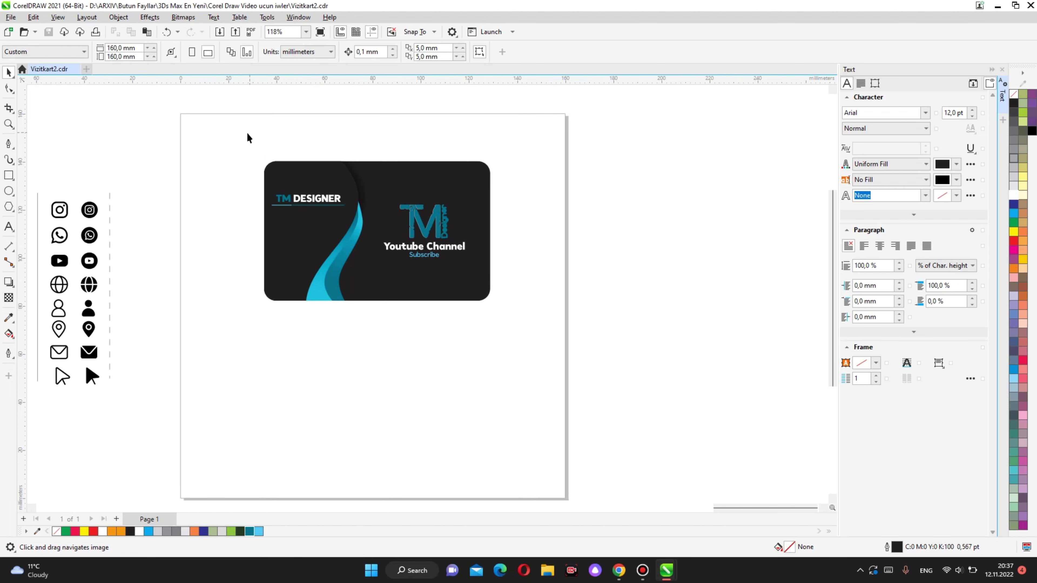
pyautogui.moveTo(248, 138); pyautogui.dragTo(516, 340)
pyautogui.scroll(-2, 467, 232)
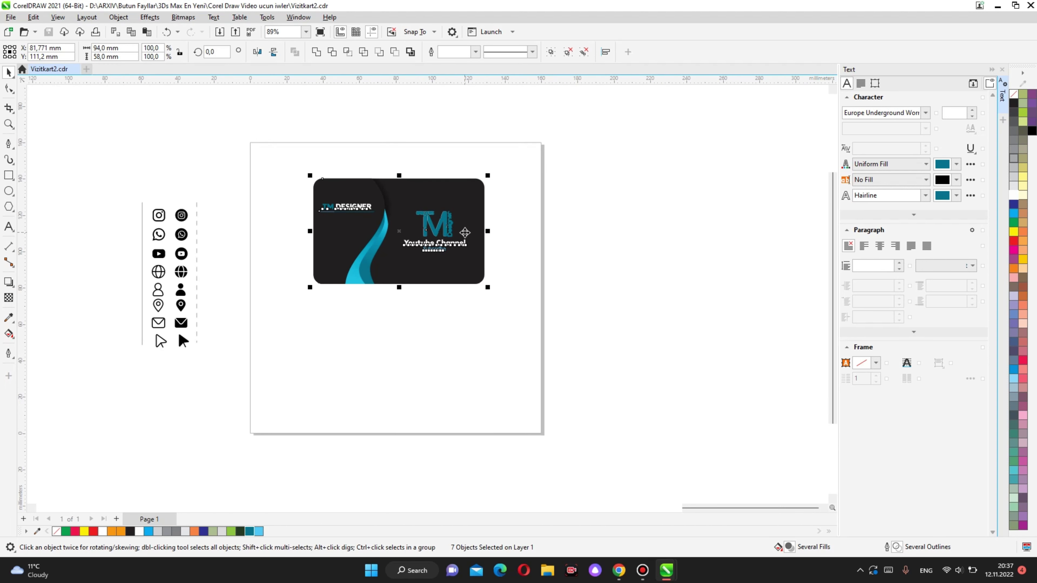
# Duplicate the card below the original and select the copy's TM DESIGNER heading with its underline.
pyautogui.moveTo(402, 232); pyautogui.dragTo(401, 376)
pyautogui.scroll(1, 361, 289)
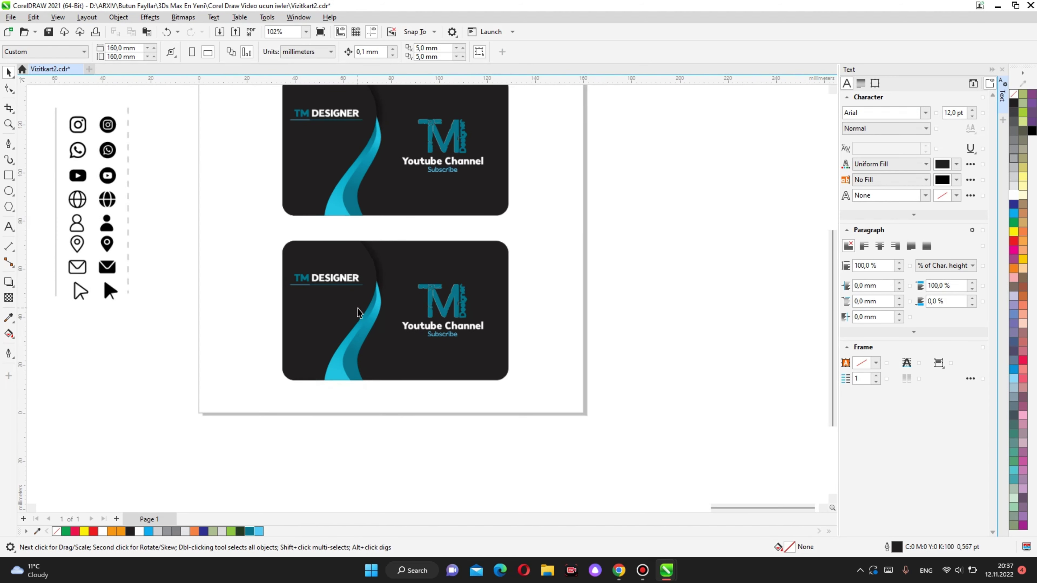
pyautogui.scroll(3, 358, 313)
pyautogui.scroll(1, 324, 290)
pyautogui.scroll(1, 294, 278)
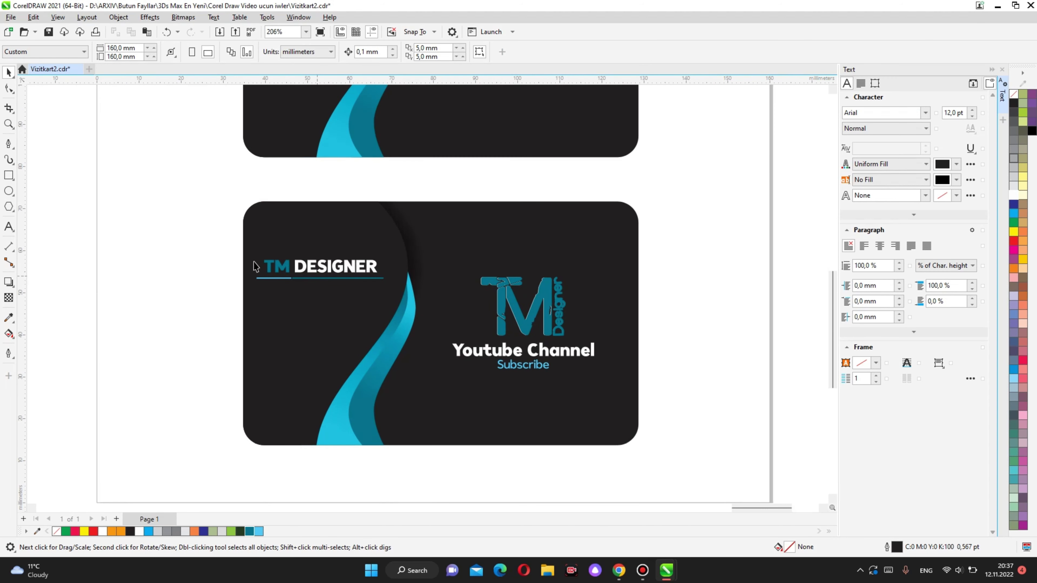
pyautogui.moveTo(214, 239); pyautogui.dragTo(374, 303)
pyautogui.scroll(-2, 376, 298)
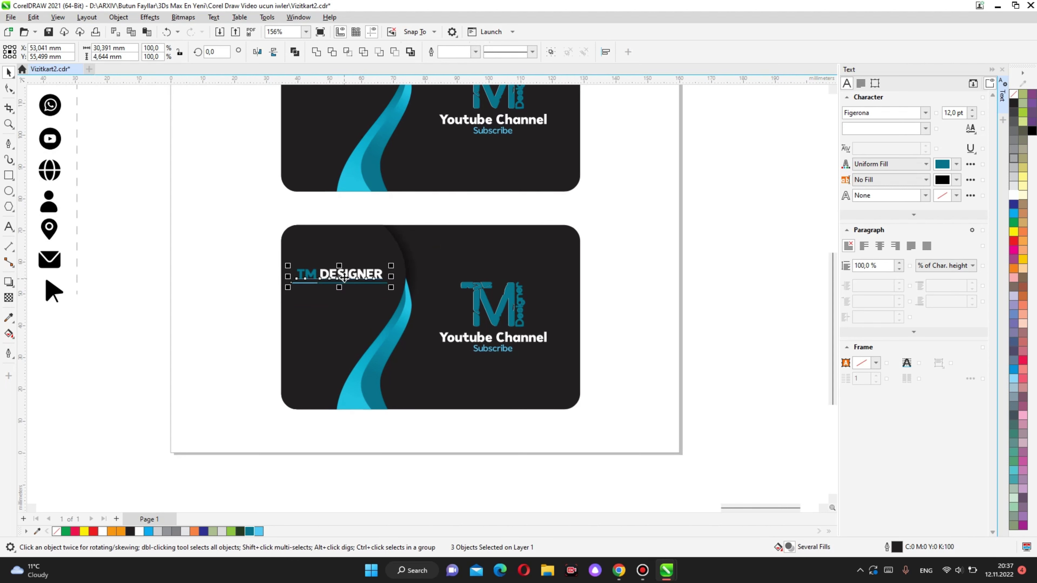
# Move the TM DESIGNER heading to the upper card's bottom and group it.
pyautogui.moveTo(340, 277)
pyautogui.mouseDown()
pyautogui.moveTo(486, 190)
pyautogui.moveTo(473, 165)
pyautogui.mouseUp()
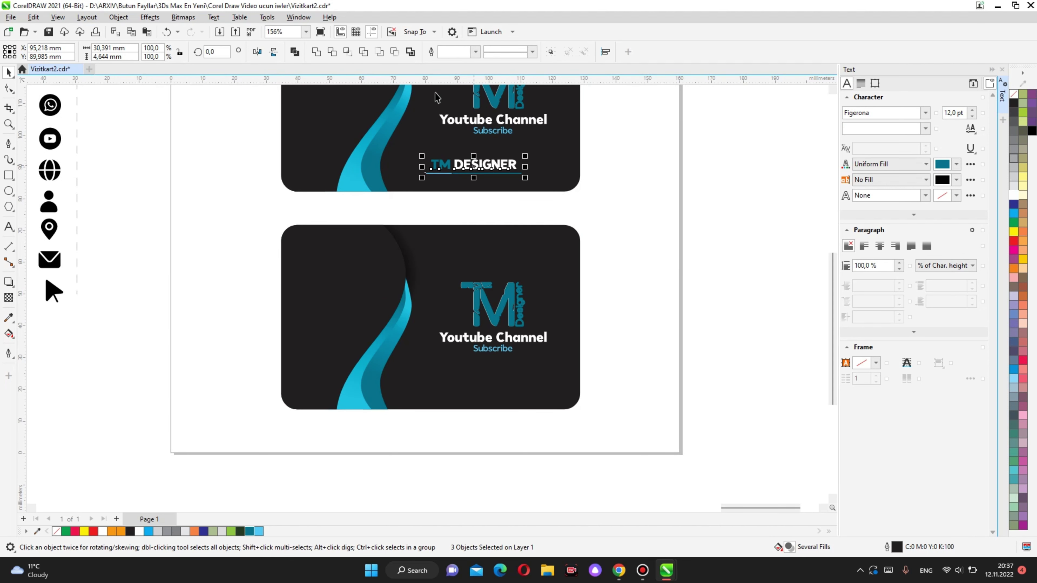
pyautogui.click(550, 52)
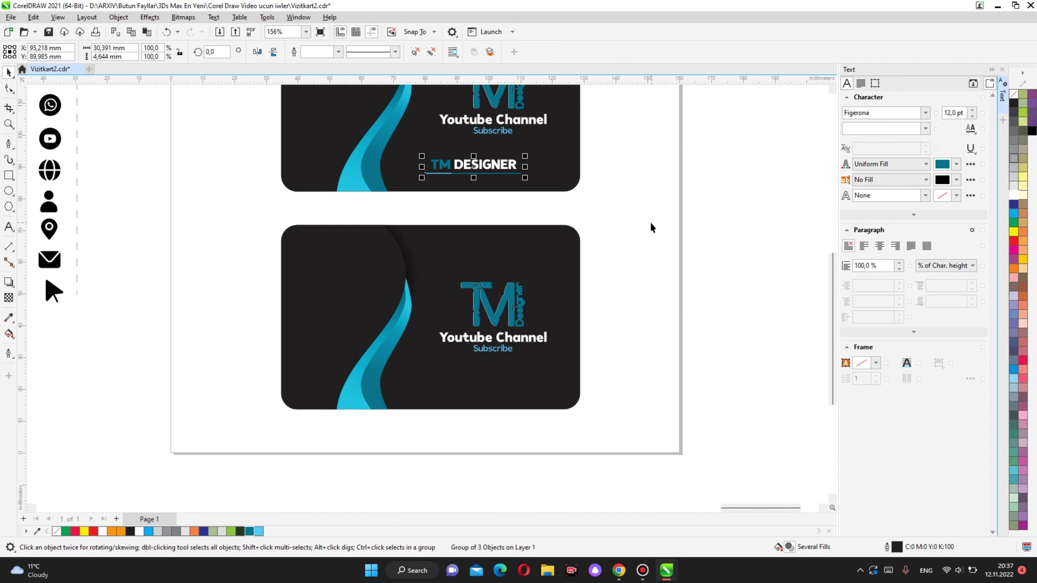
pyautogui.click(650, 222)
# Move the TM logo to the lower card's upper-left dark panel.
pyautogui.moveTo(480, 303); pyautogui.dragTo(329, 278)
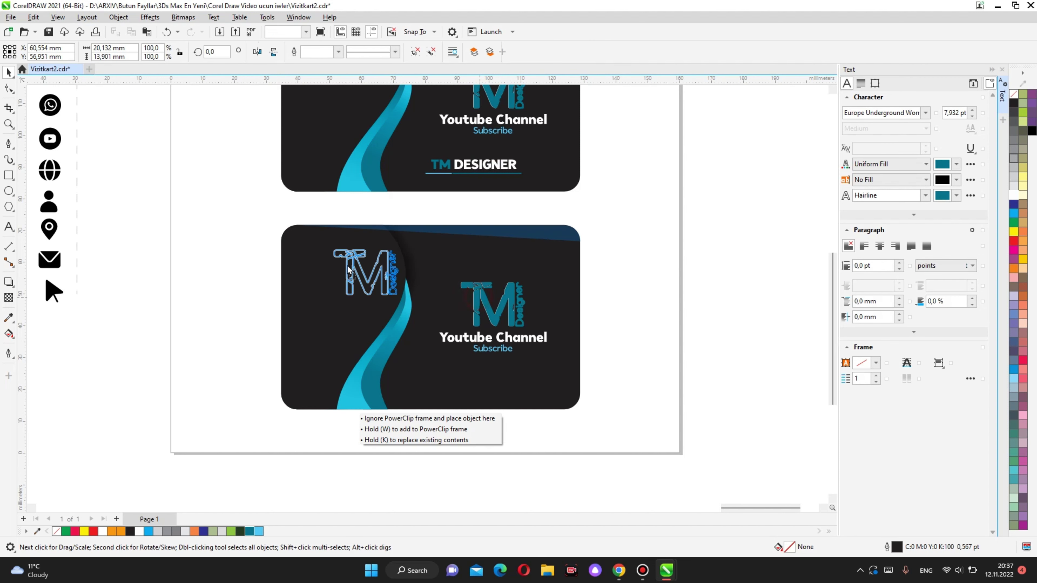
pyautogui.scroll(2, 329, 278)
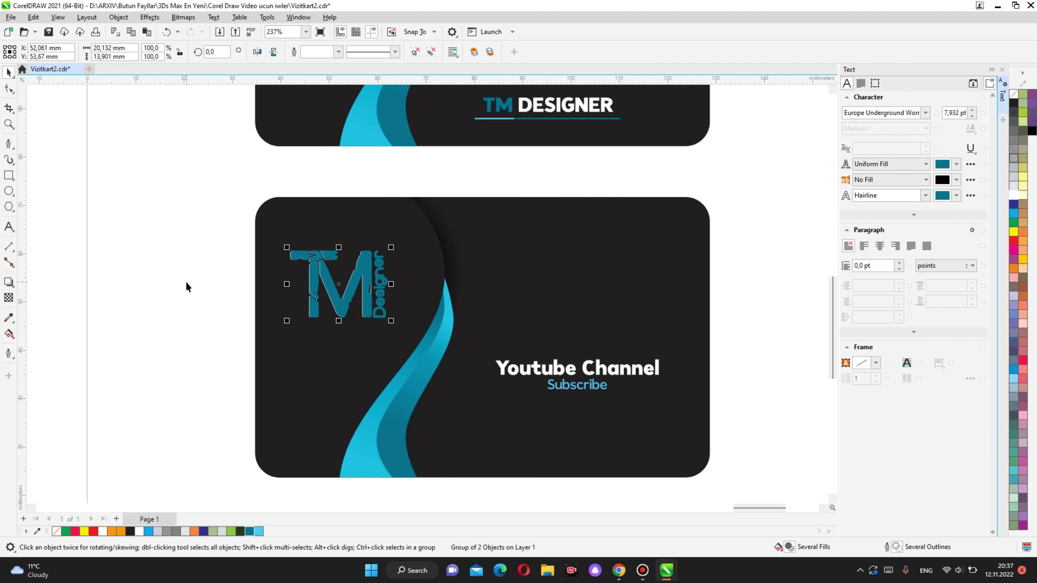
pyautogui.click(186, 282)
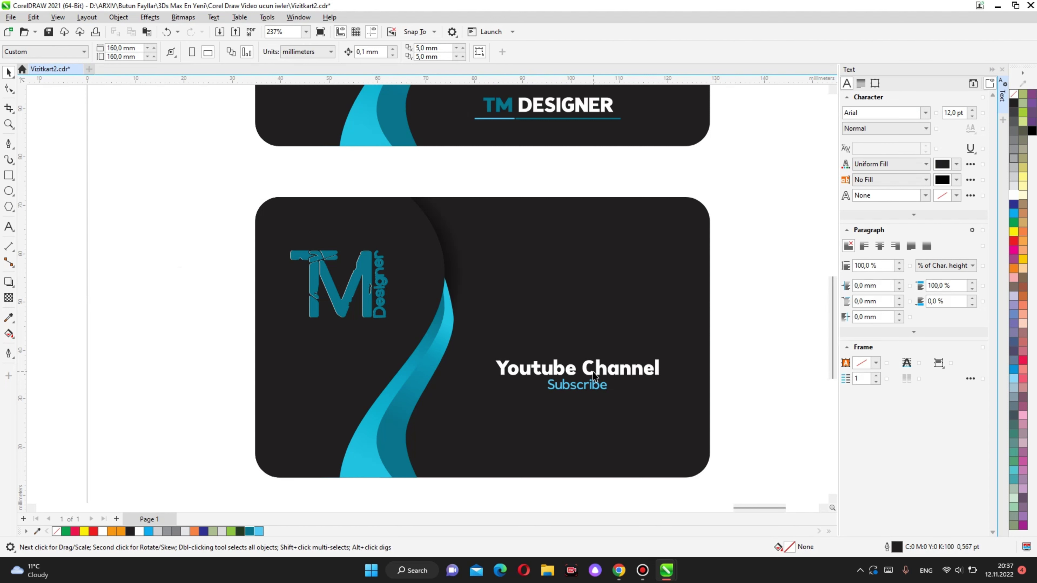
# Copy the Youtube Channel text to the card's left side at 8 pt, under the TM logo.
pyautogui.scroll(-1, 499, 354)
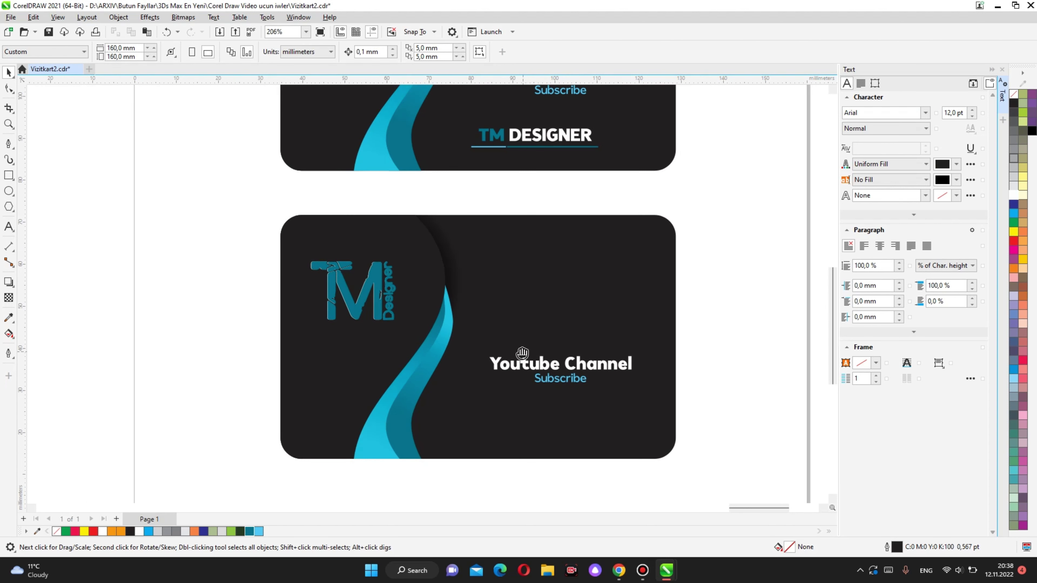
pyautogui.moveTo(511, 351); pyautogui.dragTo(526, 352)
pyautogui.scroll(1, 509, 345)
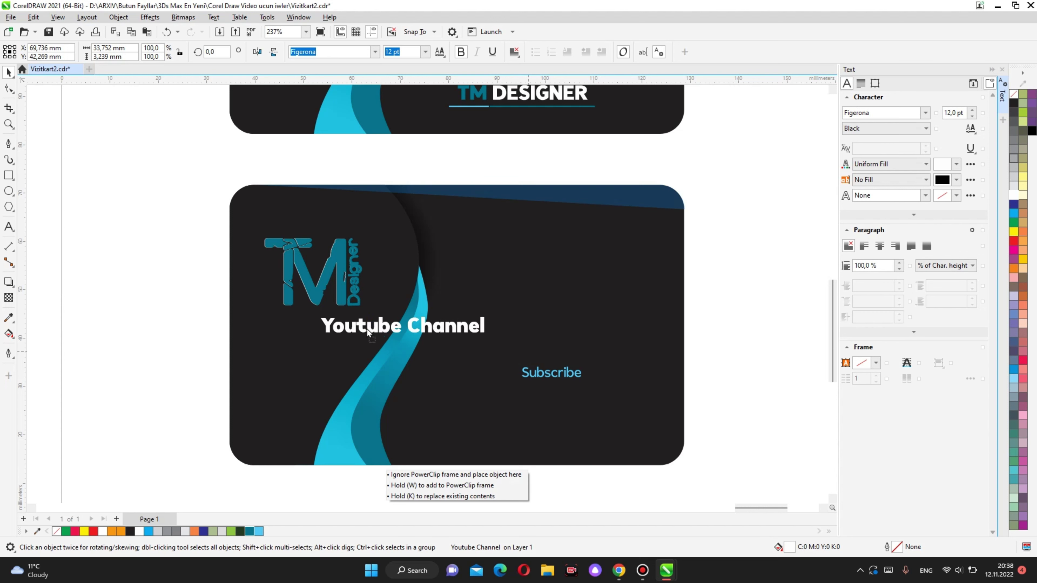
pyautogui.moveTo(528, 352); pyautogui.dragTo(311, 325)
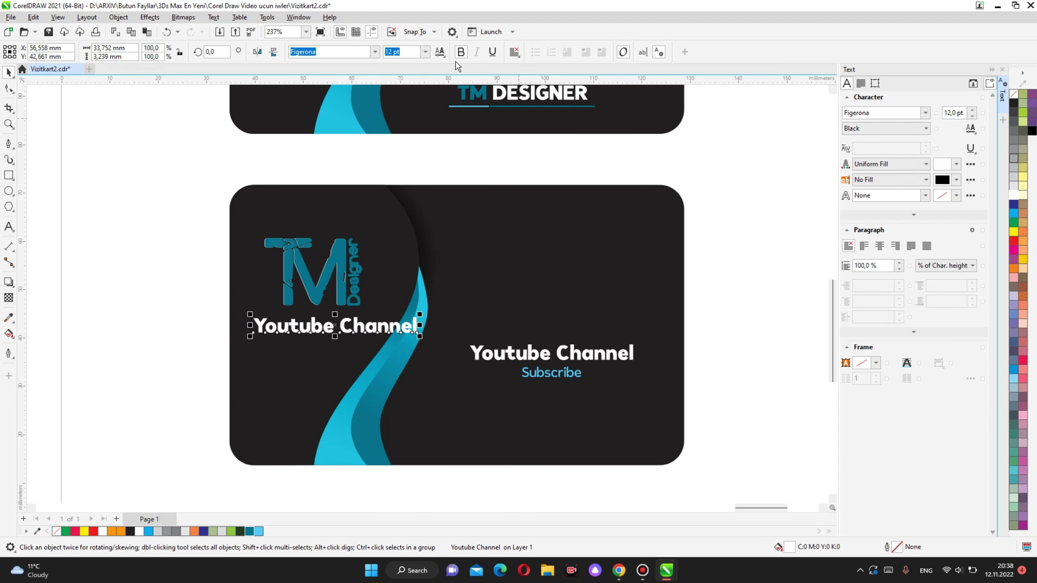
pyautogui.click(425, 51)
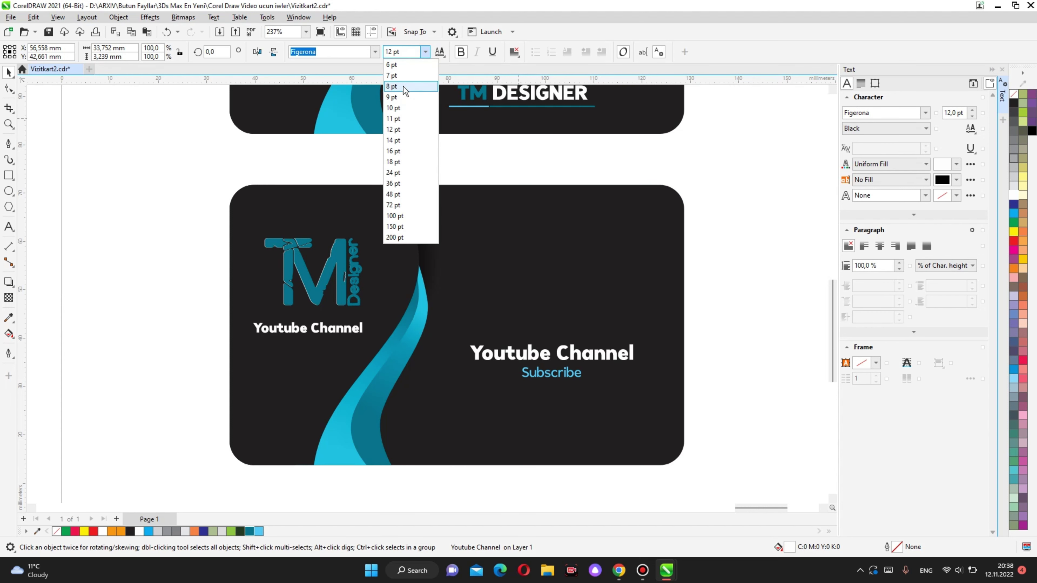
pyautogui.click(403, 86)
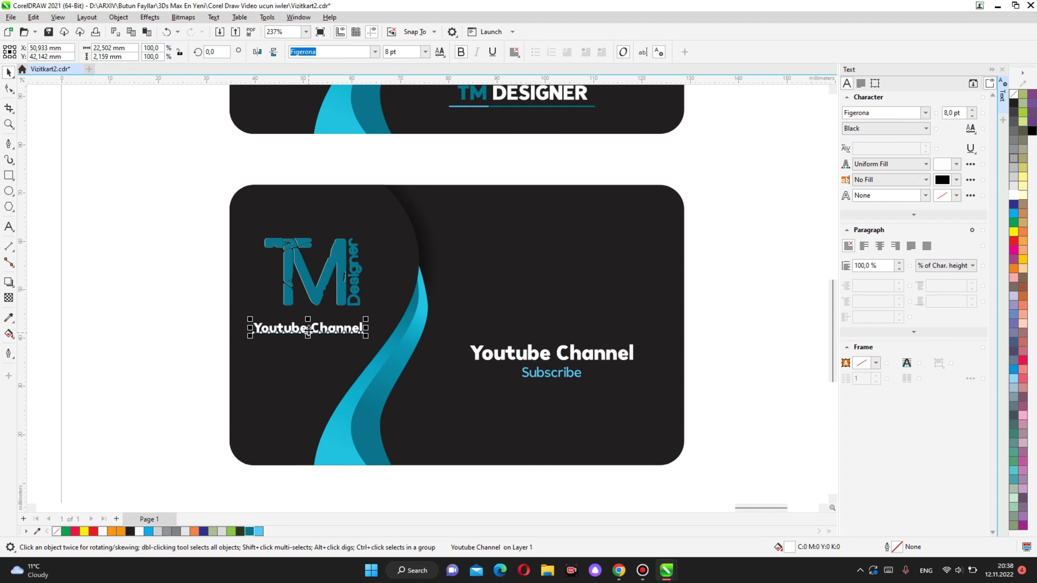
pyautogui.moveTo(308, 329); pyautogui.dragTo(314, 317)
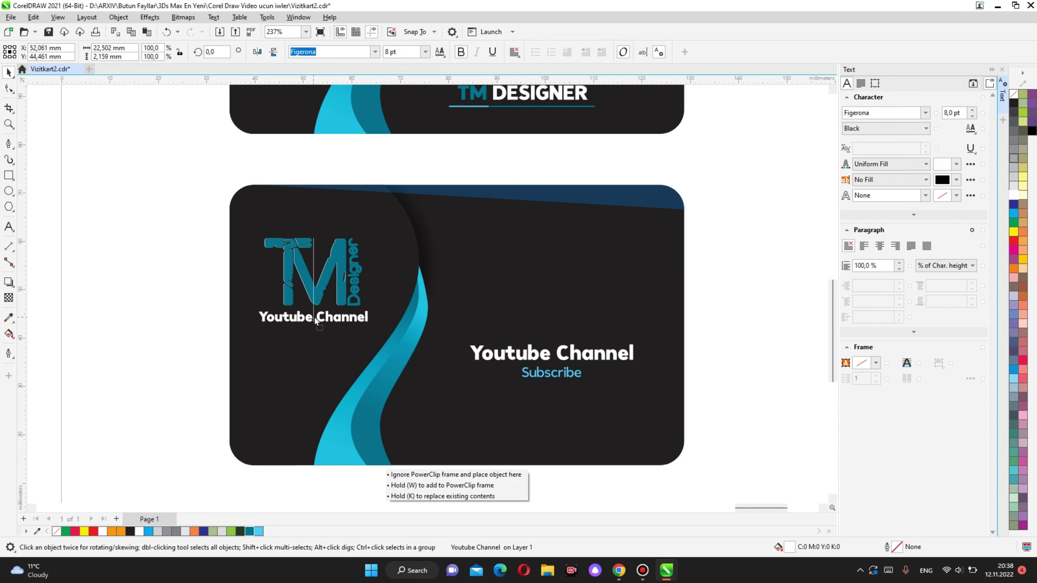
pyautogui.moveTo(315, 317); pyautogui.dragTo(313, 318)
# Reduce the copied caption to 6 pt and position it just beneath the TM logo.
pyautogui.scroll(2, 314, 318)
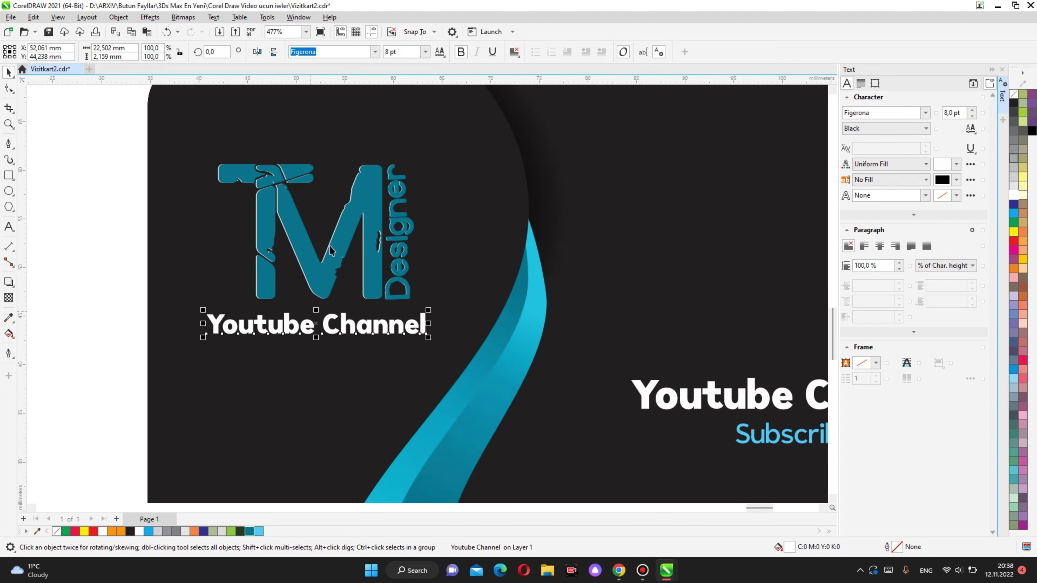
pyautogui.click(425, 52)
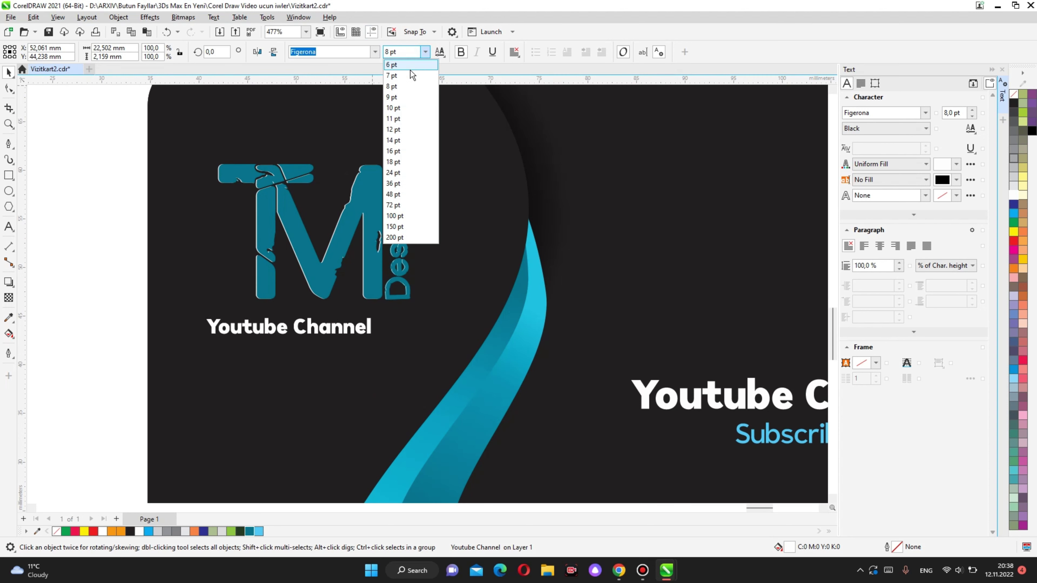
pyautogui.click(410, 67)
pyautogui.moveTo(286, 333); pyautogui.dragTo(331, 320)
pyautogui.scroll(-3, 330, 321)
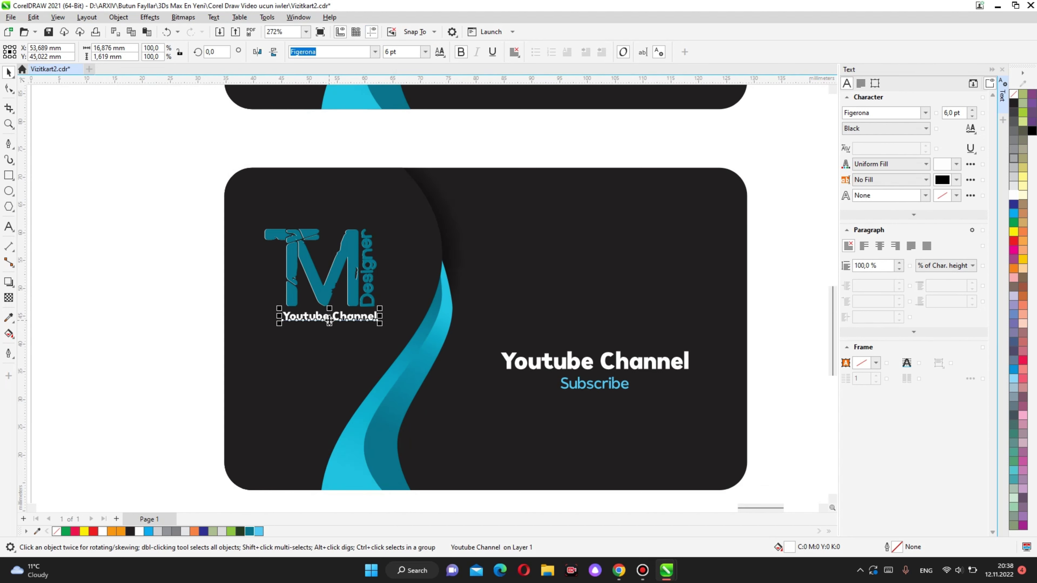
pyautogui.scroll(3, 330, 321)
pyautogui.scroll(1, 330, 321)
pyautogui.click(77, 217)
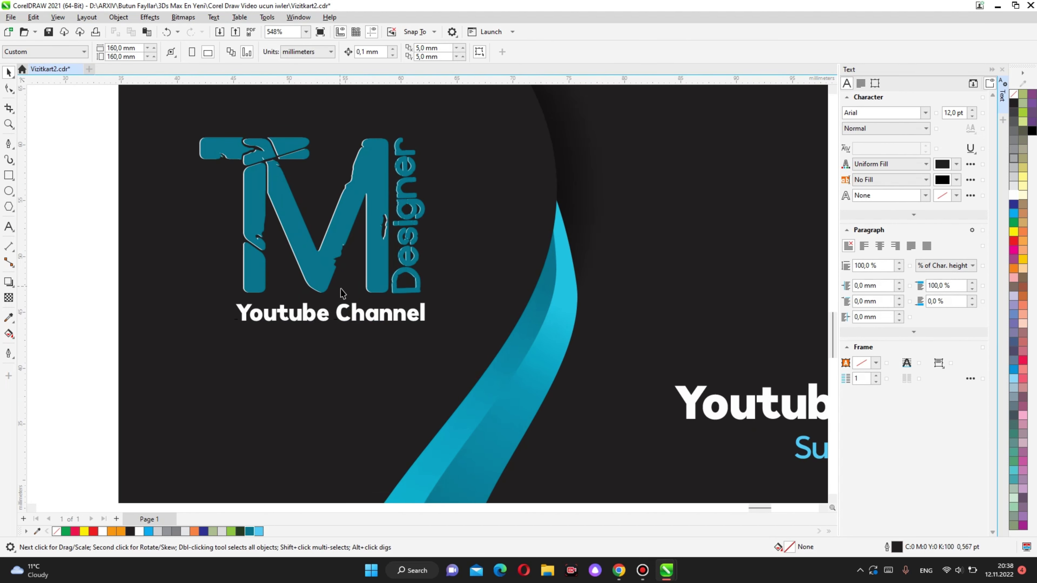
pyautogui.scroll(-2, 344, 295)
pyautogui.scroll(-2, 345, 295)
pyautogui.scroll(1, 498, 326)
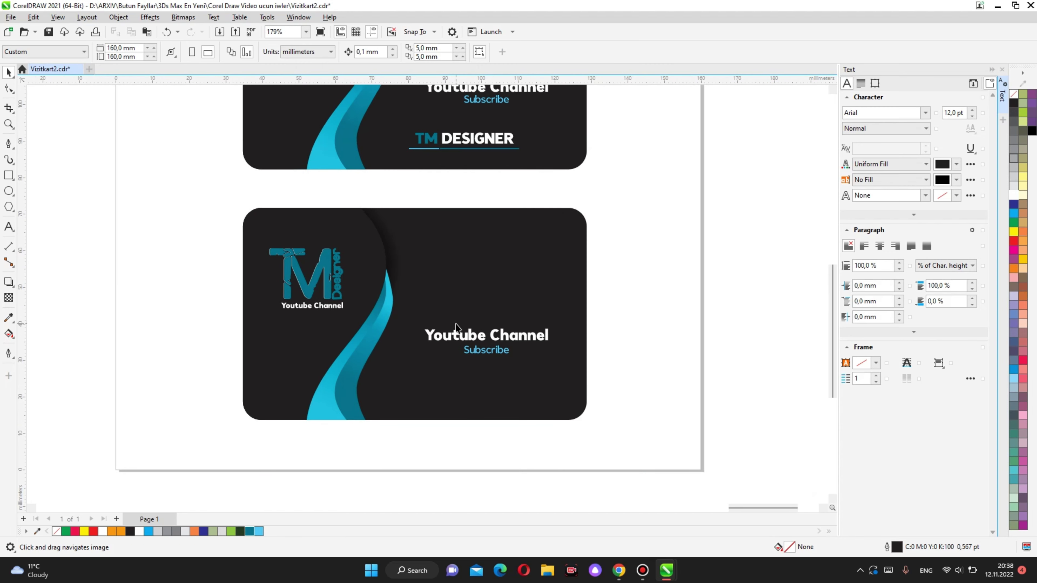
pyautogui.scroll(-1, 458, 329)
pyautogui.scroll(1, 482, 331)
pyautogui.scroll(1, 444, 361)
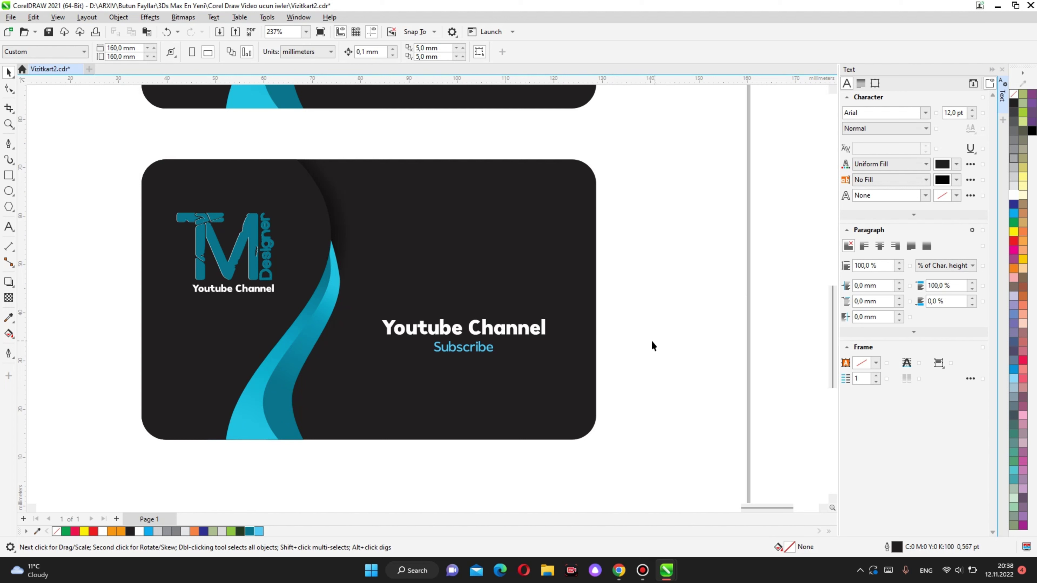
# Move the Youtube Channel title higher and replace its text with the owner's full name.
pyautogui.moveTo(531, 333); pyautogui.dragTo(523, 225)
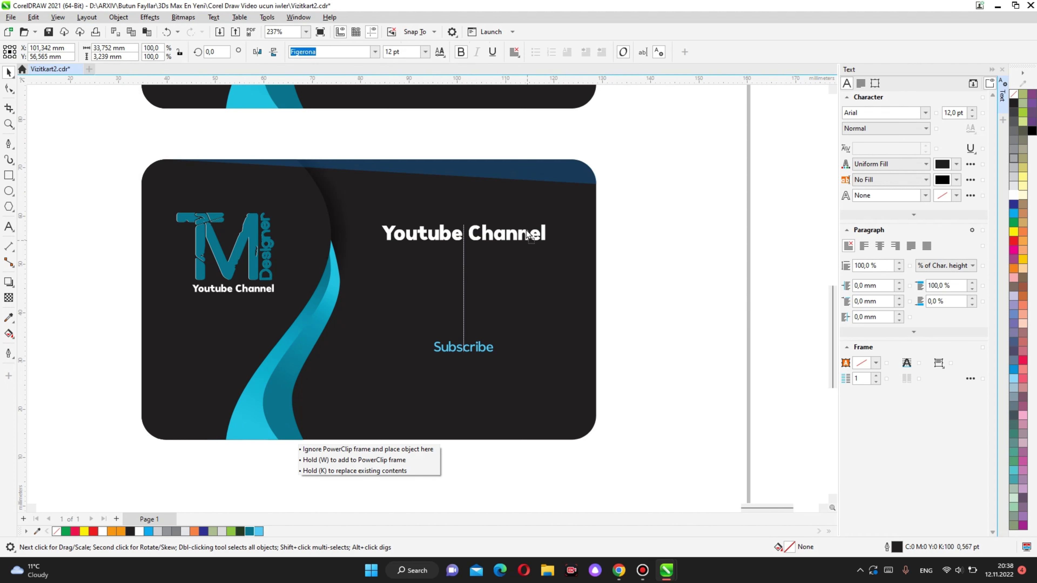
pyautogui.doubleClick(523, 225)
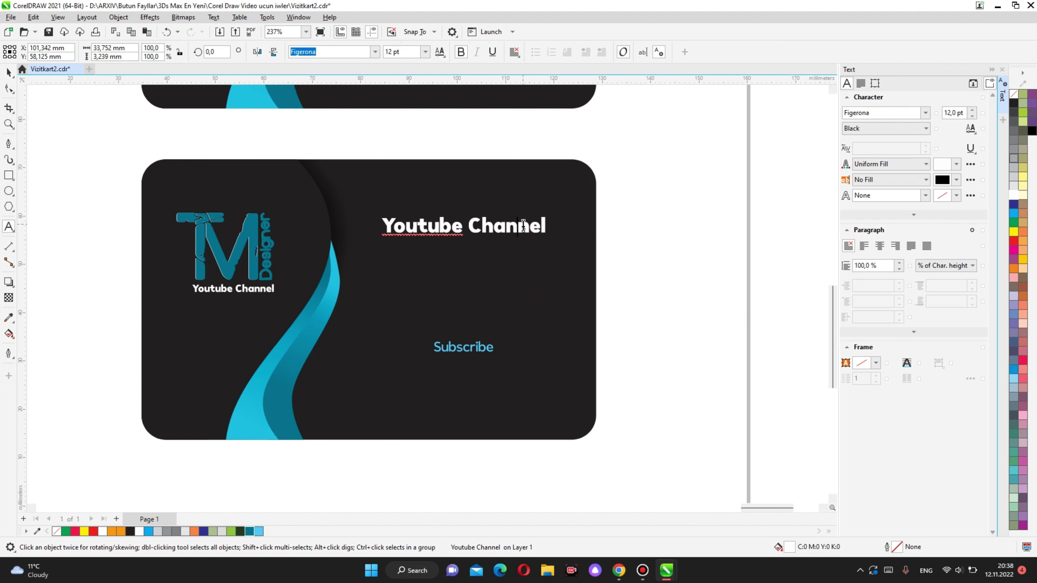
pyautogui.hotkey('ctrl', 'a')
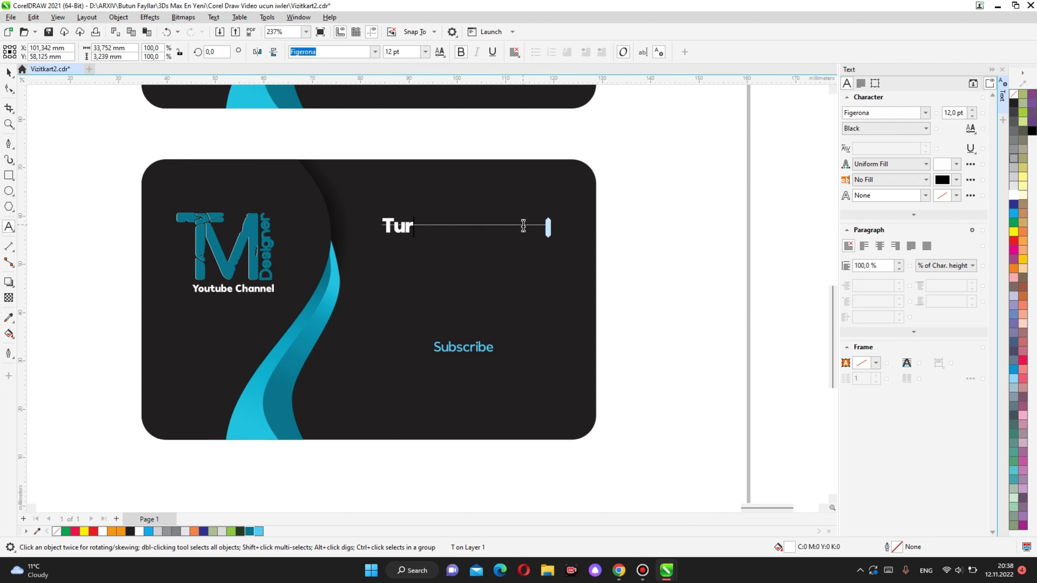
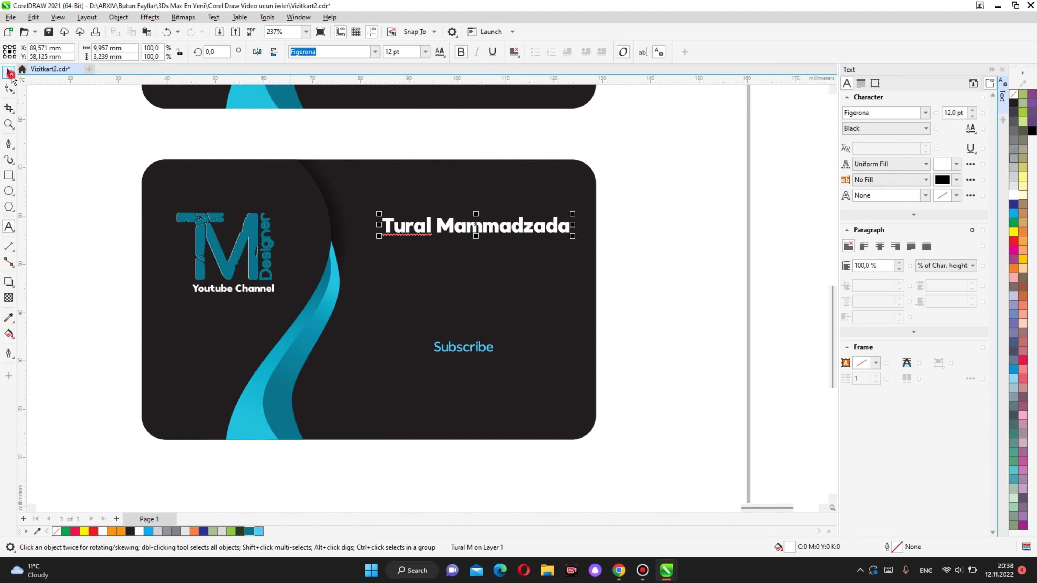
pyautogui.click(9, 73)
# Raise the name toward the card's top right, then pick up the upper TM DESIGNER heading.
pyautogui.moveTo(479, 226); pyautogui.dragTo(466, 204)
pyautogui.click(718, 206)
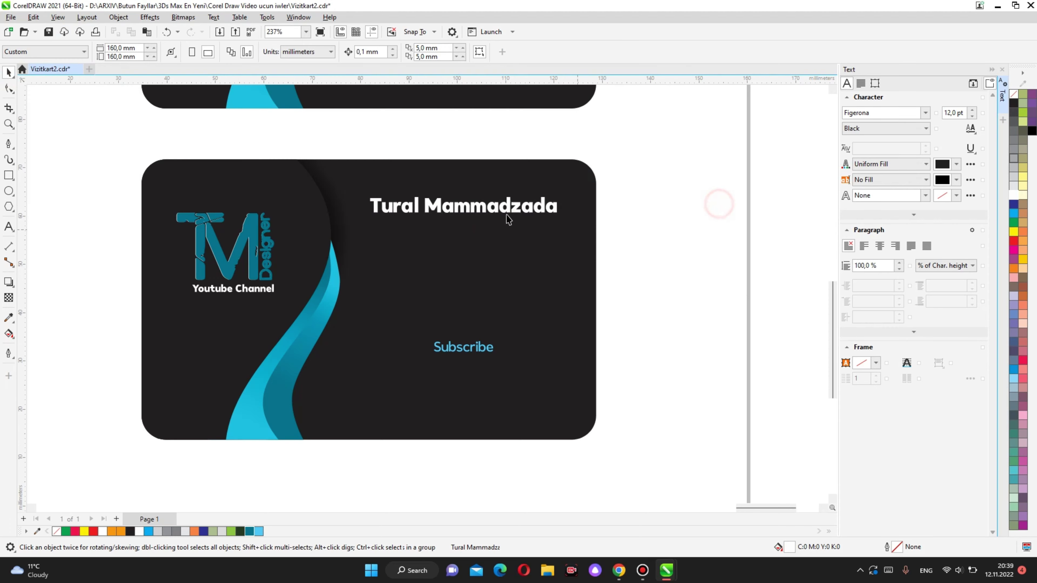
pyautogui.scroll(-1, 432, 91)
pyautogui.scroll(1, 432, 91)
pyautogui.moveTo(432, 138); pyautogui.dragTo(438, 139)
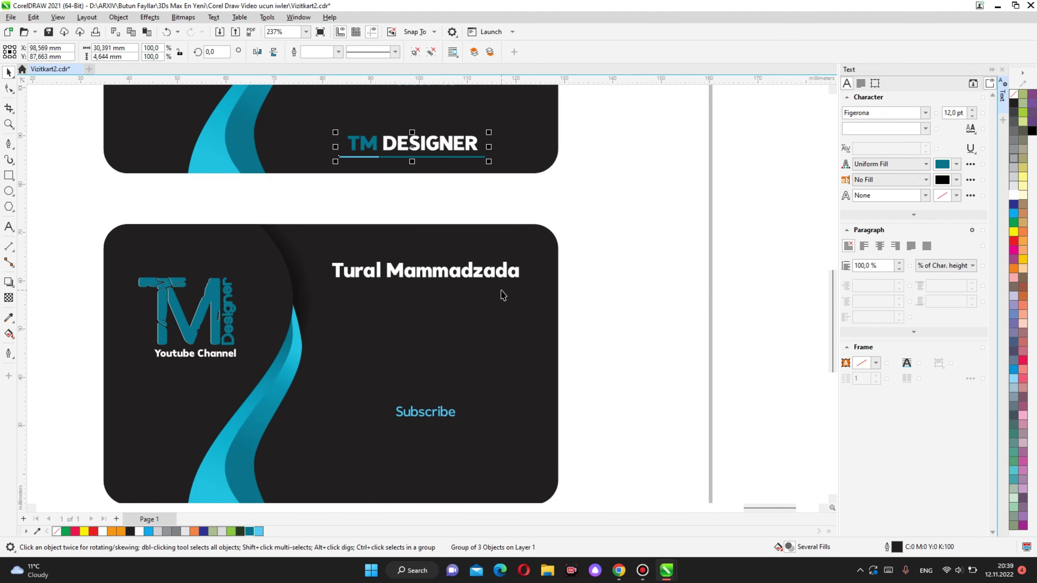
# Delete the name text and move the TM DESIGNER heading onto the lower card.
pyautogui.click(480, 272)
pyautogui.press('Delete')
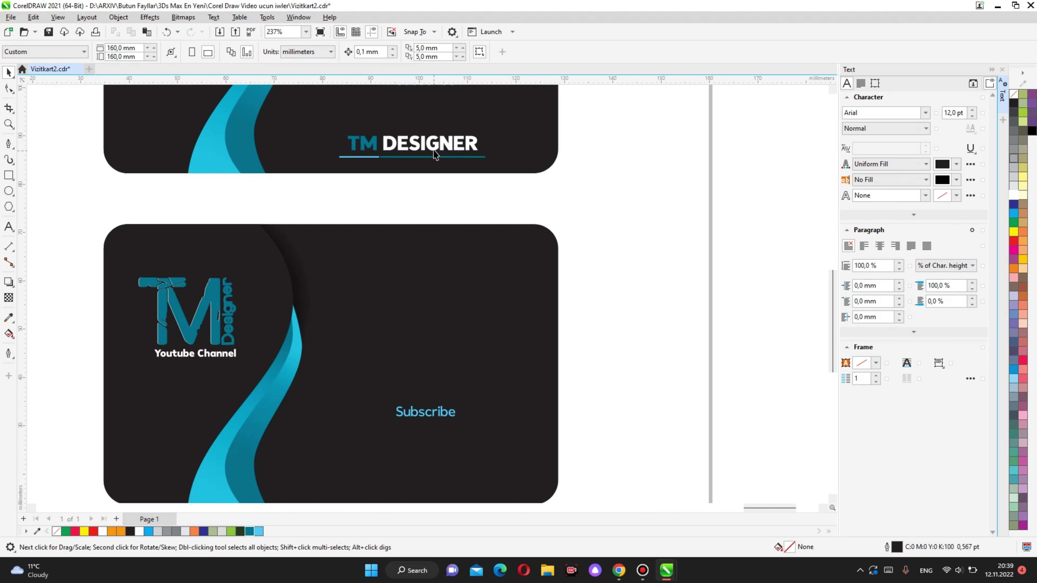
pyautogui.moveTo(433, 152); pyautogui.dragTo(445, 263)
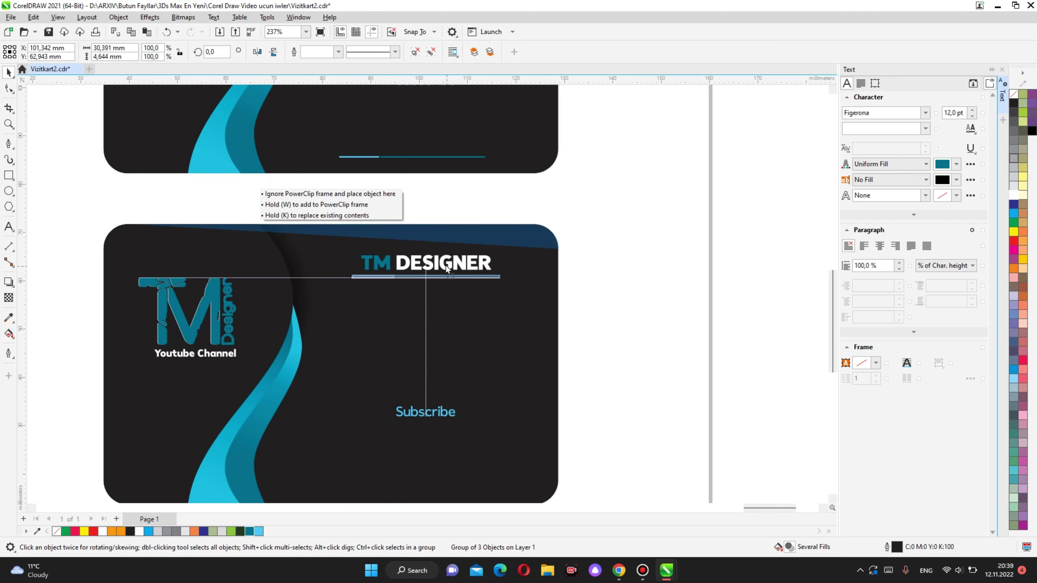
pyautogui.click(394, 262)
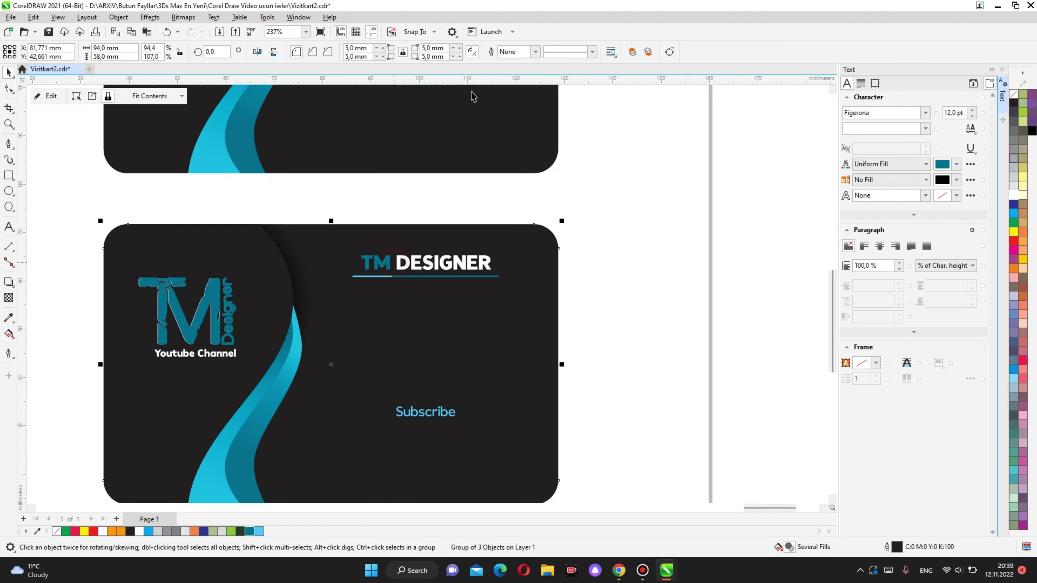
pyautogui.click(444, 272)
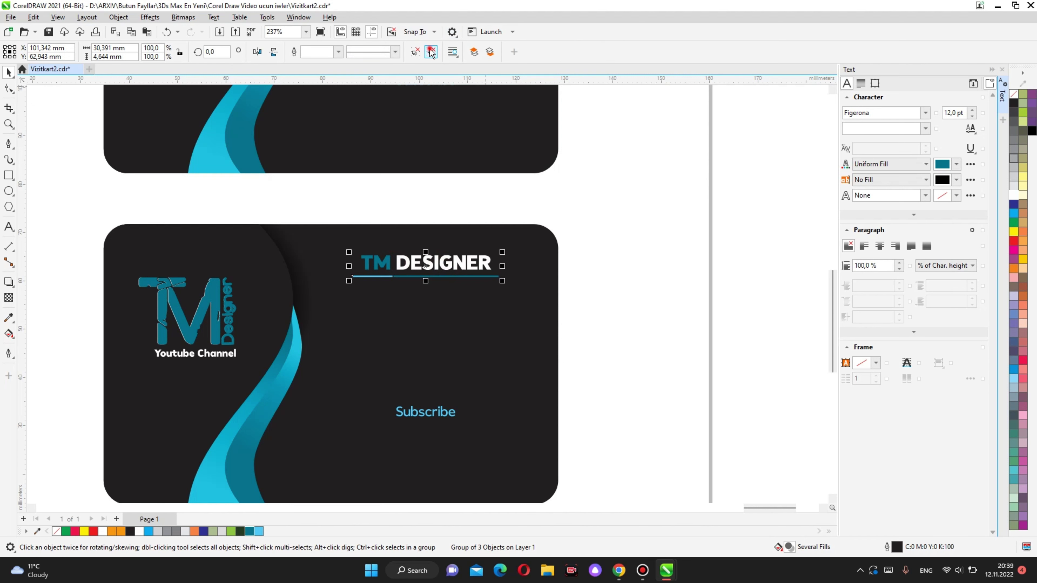
# Retype the TM DESIGNER heading as the owner's full name.
pyautogui.doubleClick(394, 263)
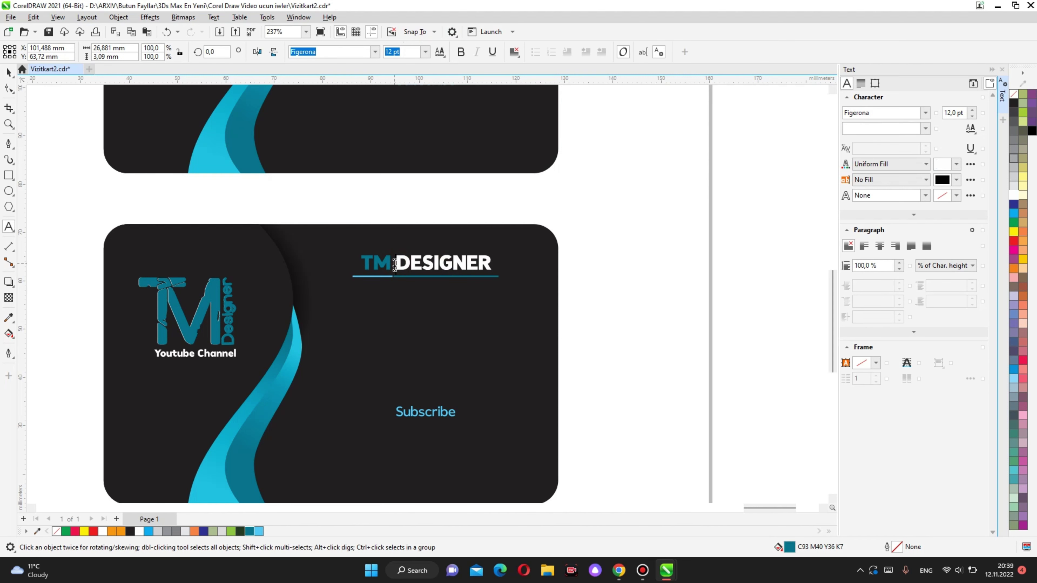
pyautogui.moveTo(379, 262); pyautogui.dragTo(373, 263)
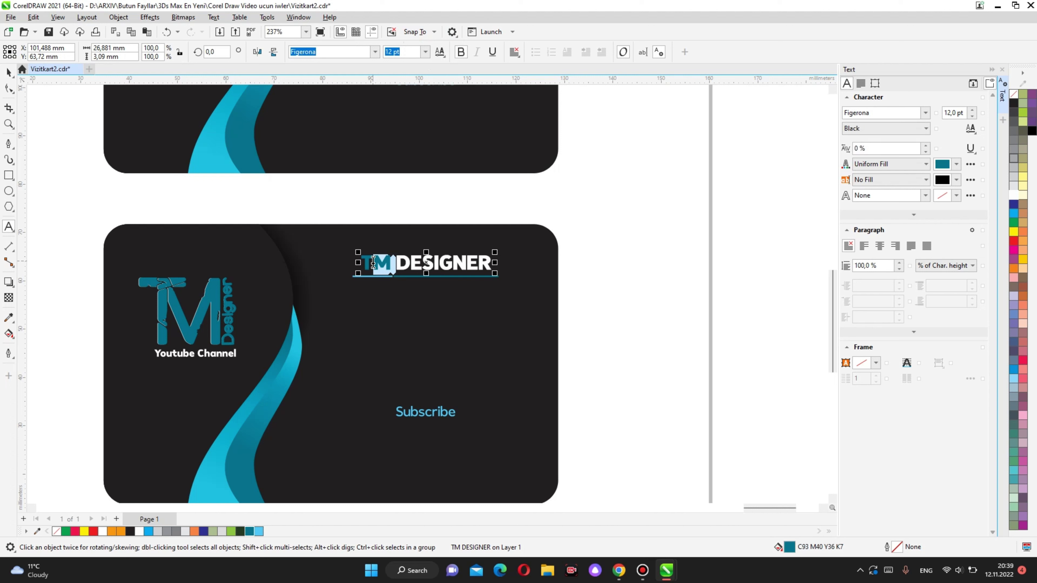
pyautogui.press('Delete')
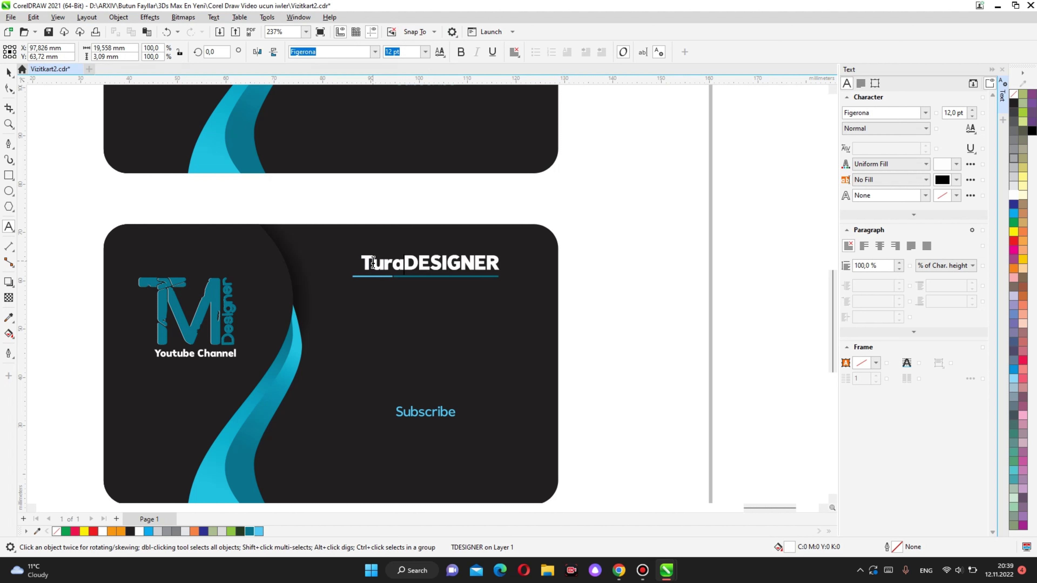
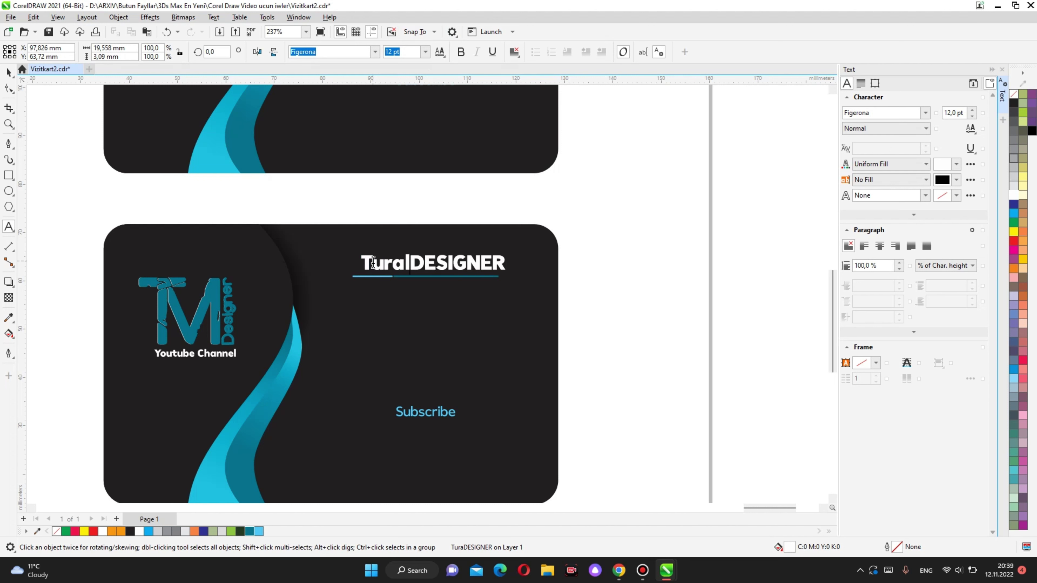
pyautogui.press('Delete')
pyautogui.press('Delete')
pyautogui.press('Delete')
pyautogui.press('Delete')
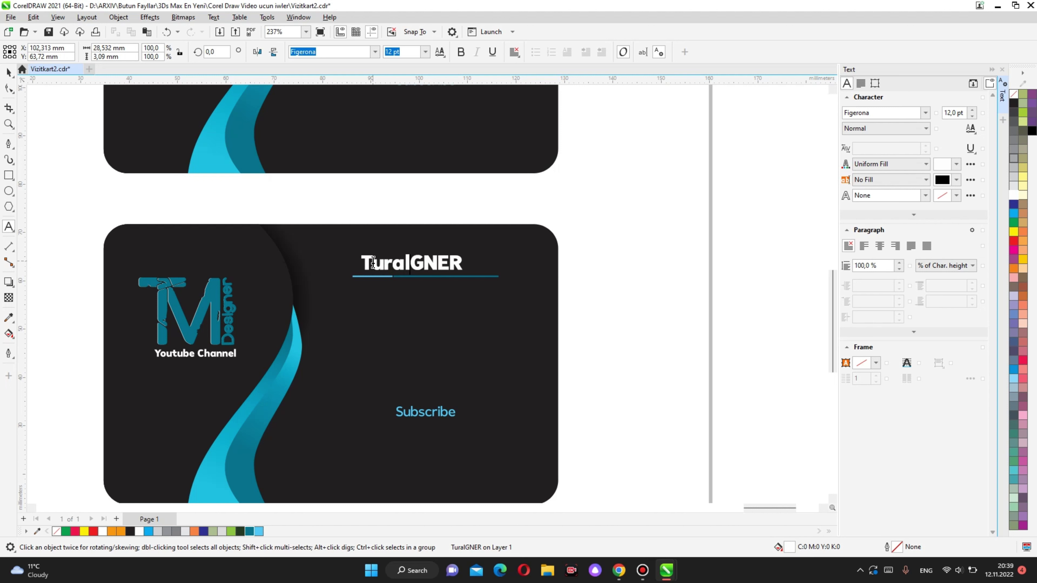
pyautogui.press('Delete')
pyautogui.press('Delete')
pyautogui.press('Delete')
pyautogui.press('Delete')
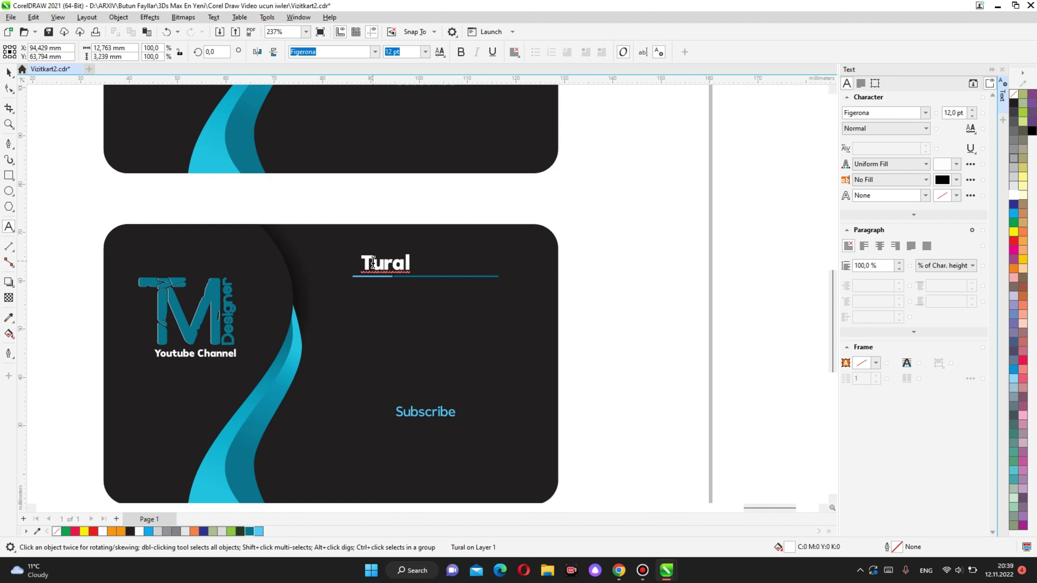
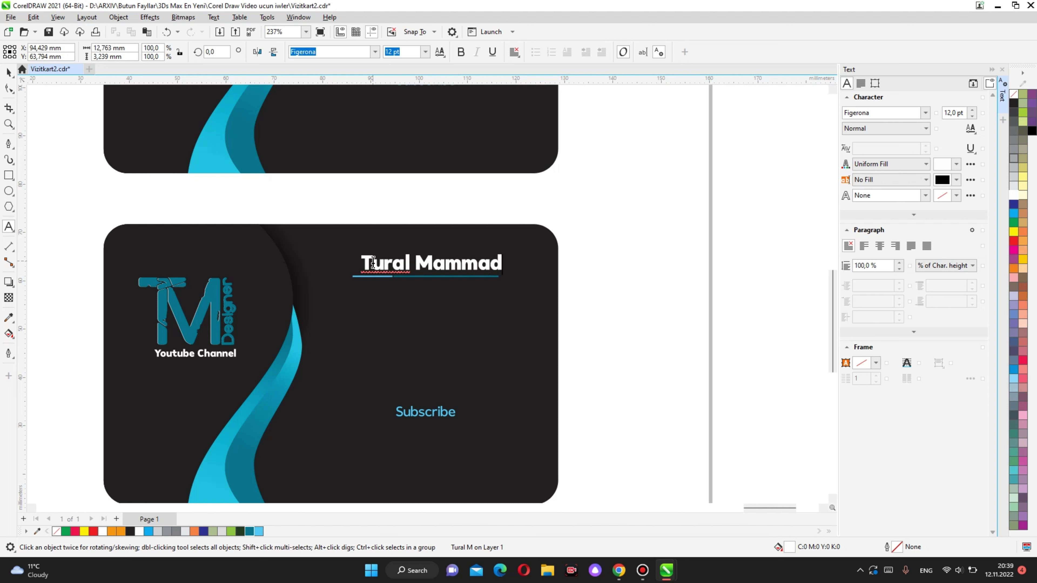
# Make the first name Black weight and teal, keeping the surname white.
pyautogui.click(412, 263)
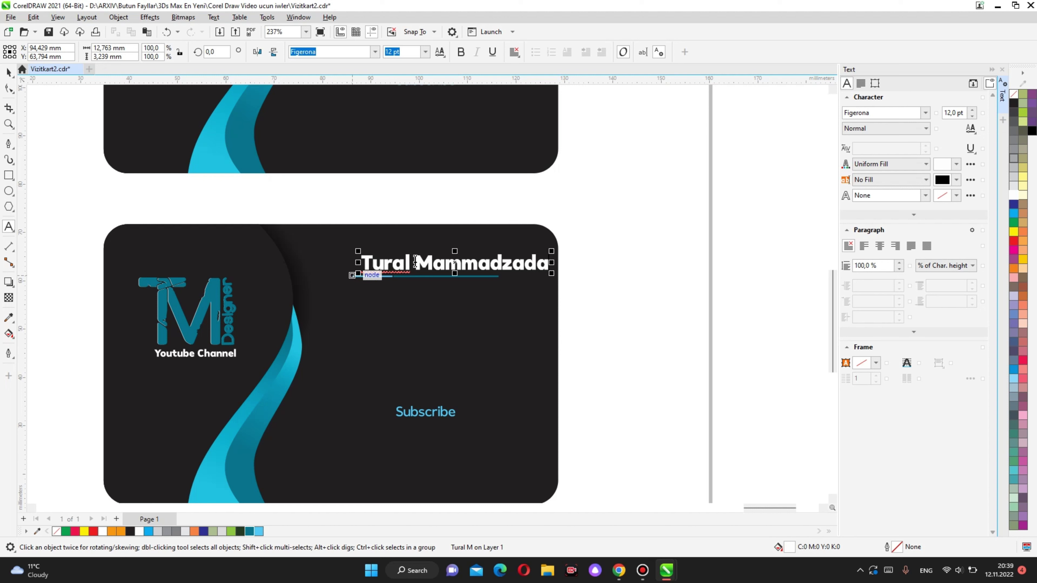
pyautogui.moveTo(361, 263); pyautogui.dragTo(410, 263)
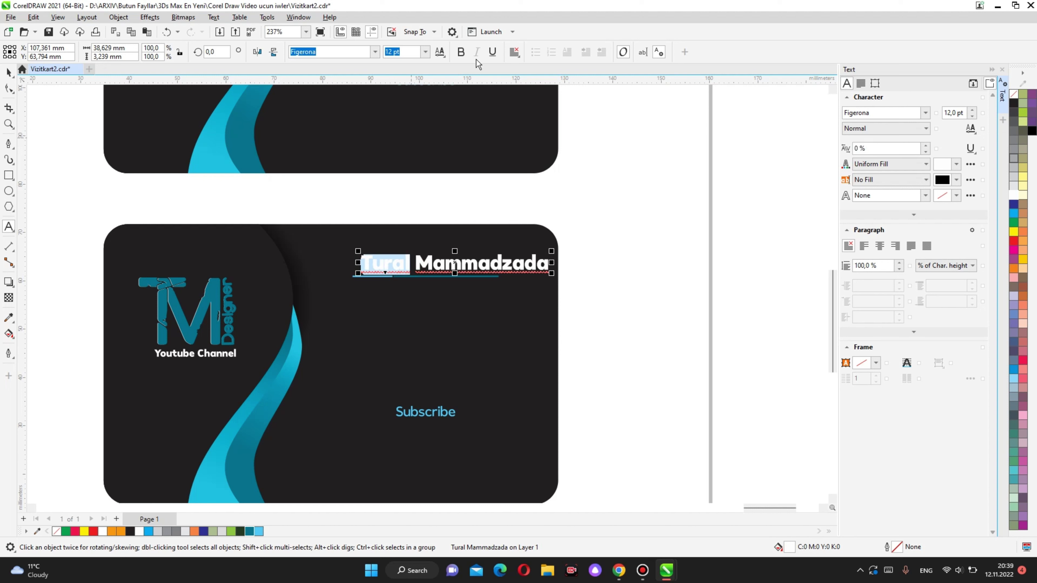
pyautogui.click(460, 52)
pyautogui.click(246, 531)
pyautogui.click(8, 73)
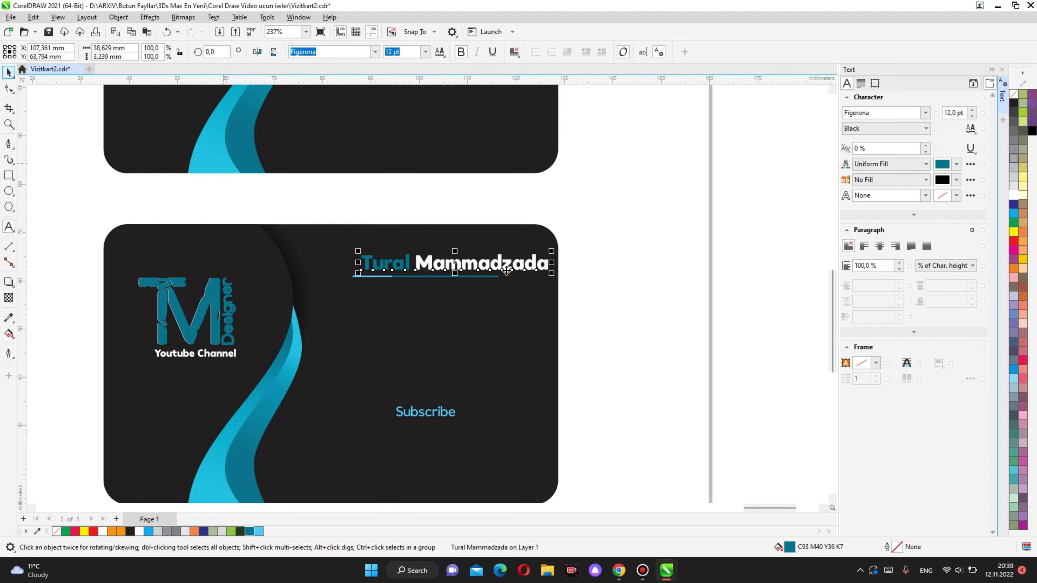
pyautogui.scroll(2, 456, 266)
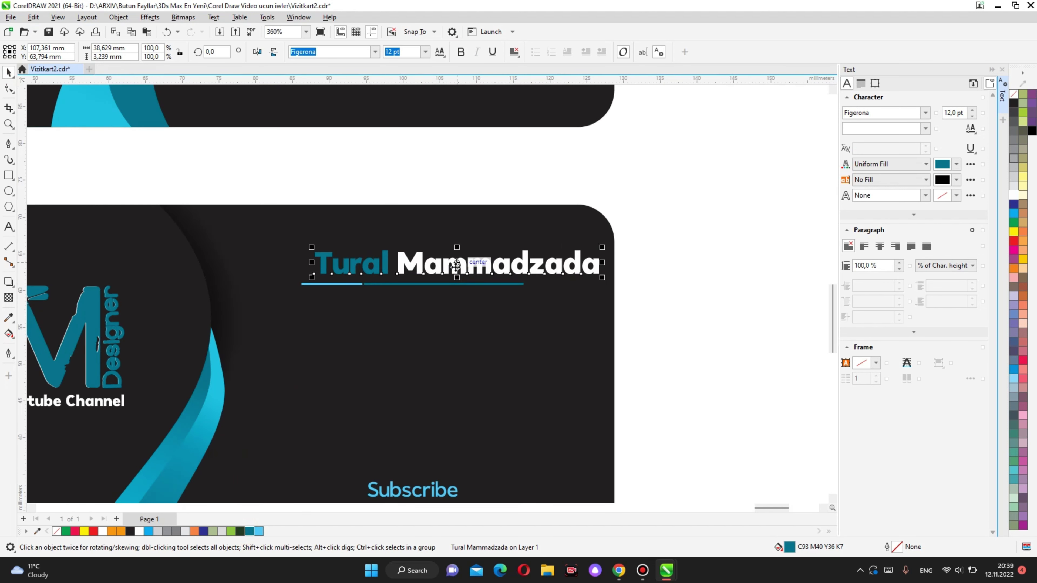
# Shift the name heading left and stretch its underline leftward beneath it.
pyautogui.moveTo(454, 268); pyautogui.dragTo(410, 264)
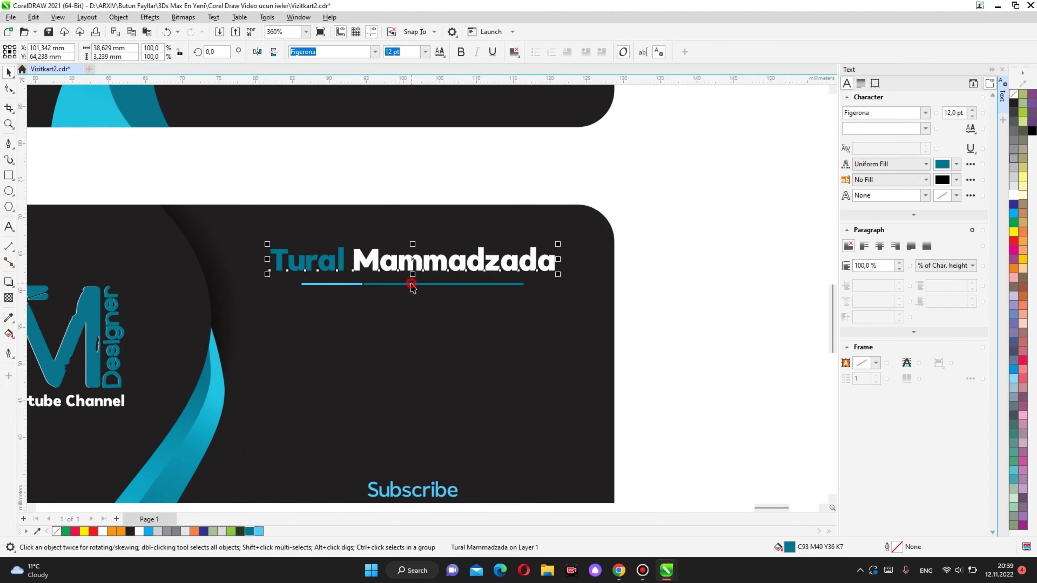
pyautogui.click(412, 284)
pyautogui.scroll(1, 317, 282)
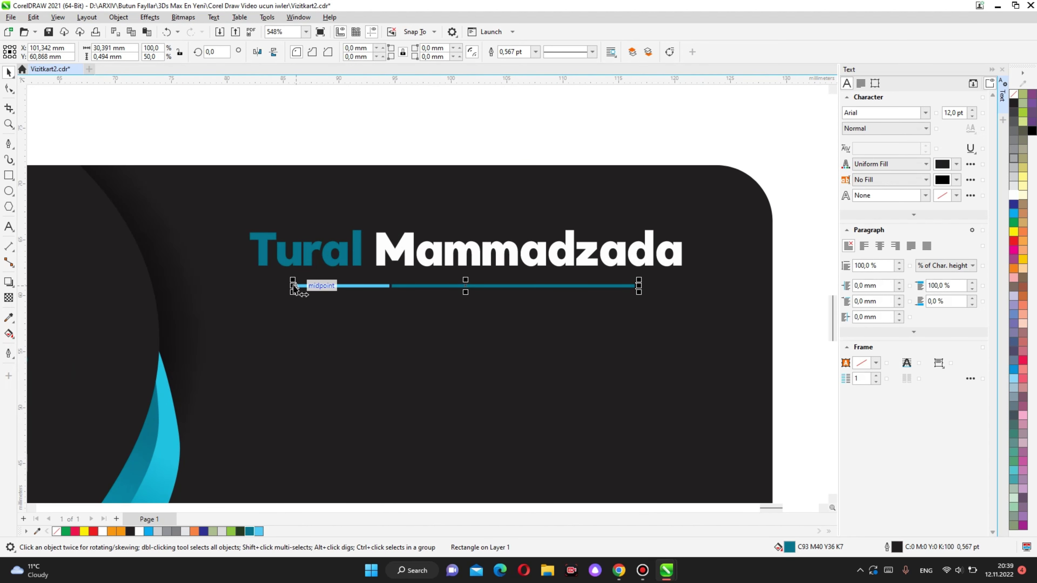
pyautogui.moveTo(293, 286); pyautogui.dragTo(246, 286)
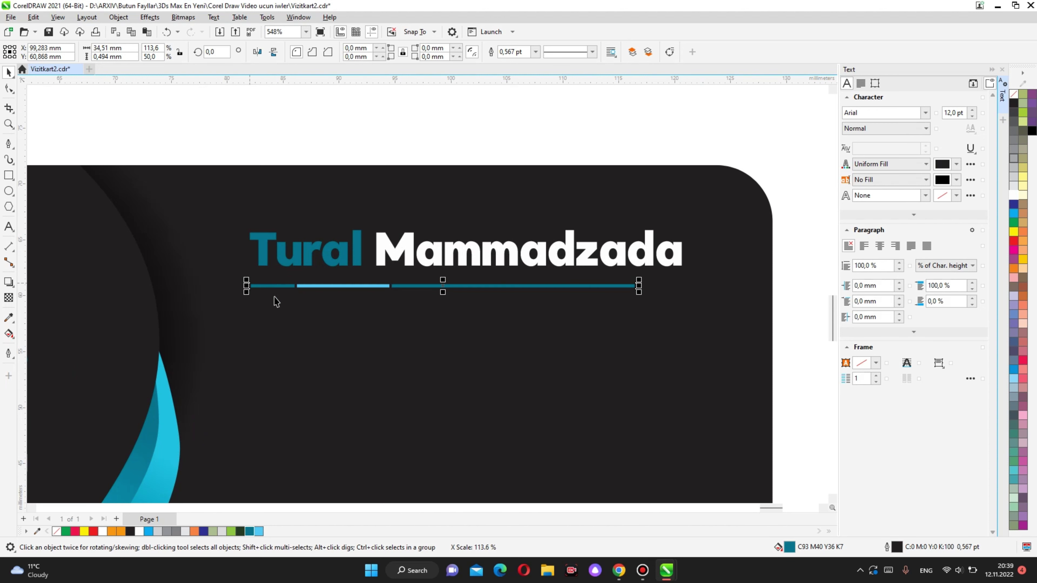
# Move the light-blue underline segment to the left end and widen it under the first name.
pyautogui.click(329, 286)
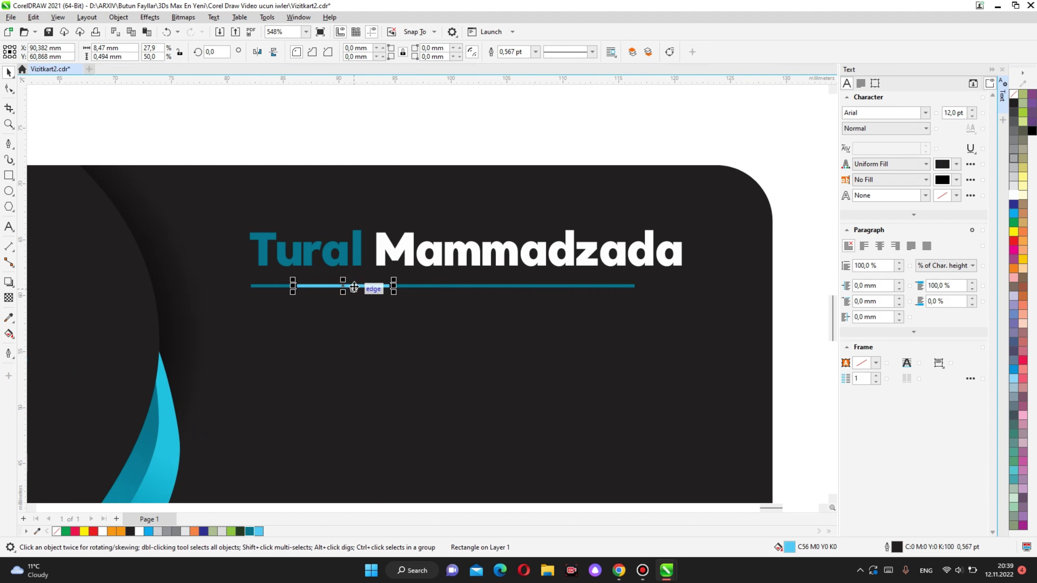
pyautogui.moveTo(351, 286); pyautogui.dragTo(308, 289)
pyautogui.click(401, 121)
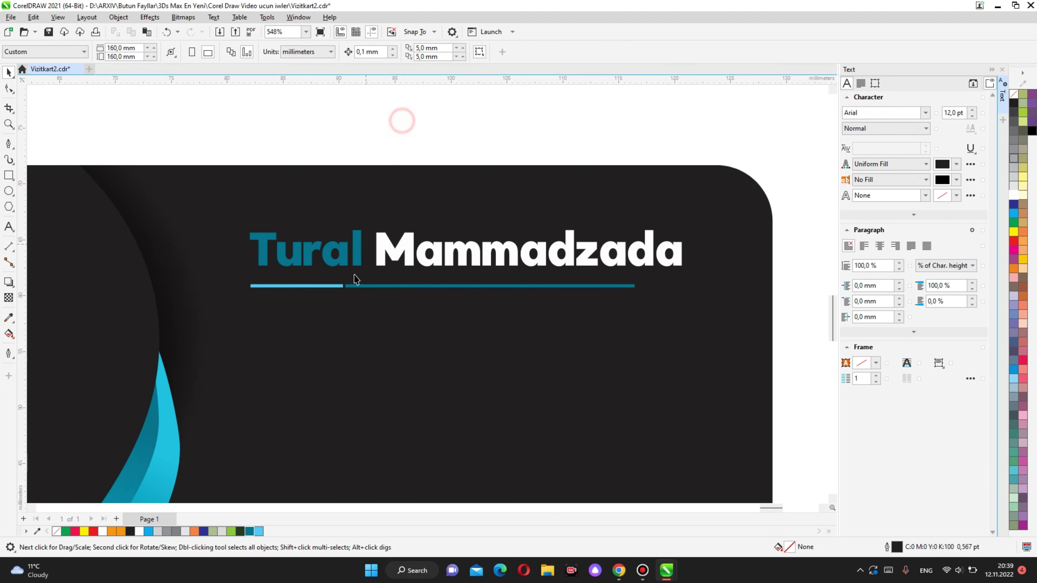
pyautogui.click(336, 288)
pyautogui.moveTo(343, 286); pyautogui.dragTo(367, 287)
pyautogui.click(440, 122)
# Stretch the dark teal underline to the name's right edge.
pyautogui.scroll(2, 269, 300)
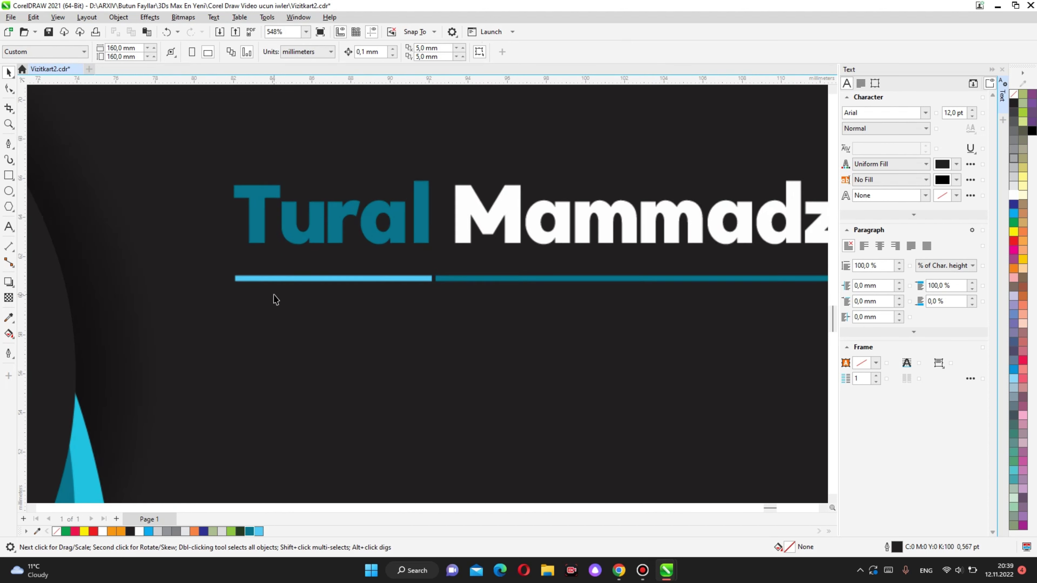
pyautogui.scroll(-1, 442, 308)
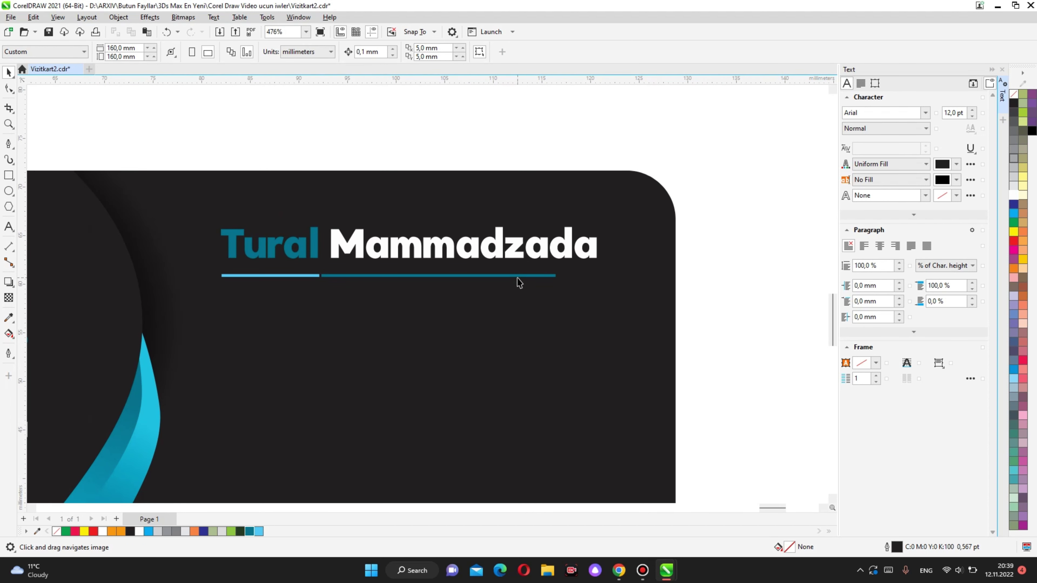
pyautogui.click(517, 277)
pyautogui.moveTo(560, 275); pyautogui.dragTo(597, 276)
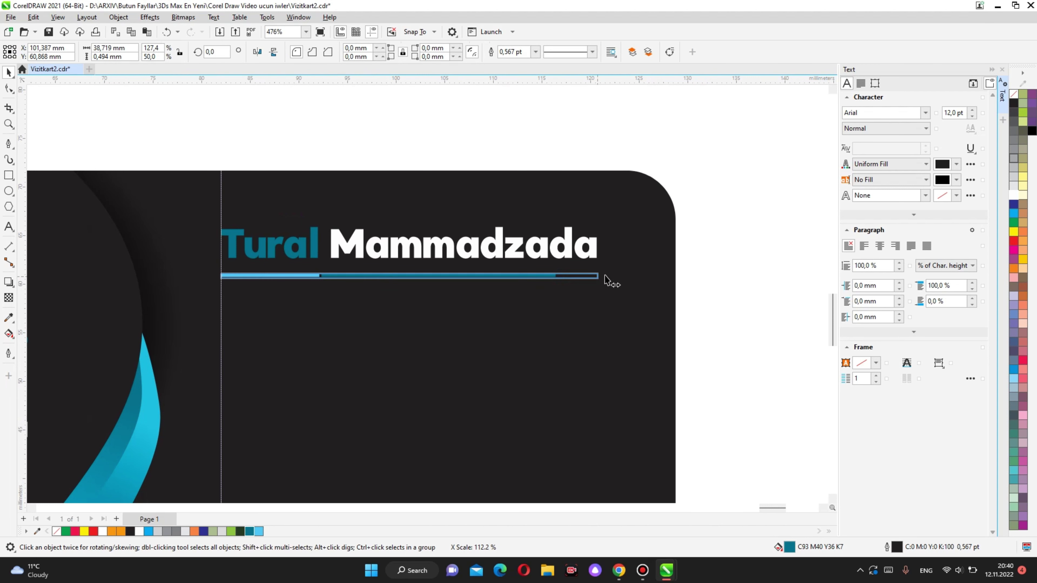
pyautogui.click(712, 273)
pyautogui.scroll(-4, 572, 273)
# Zoom out to show both cards and save the document.
pyautogui.scroll(-5, 563, 280)
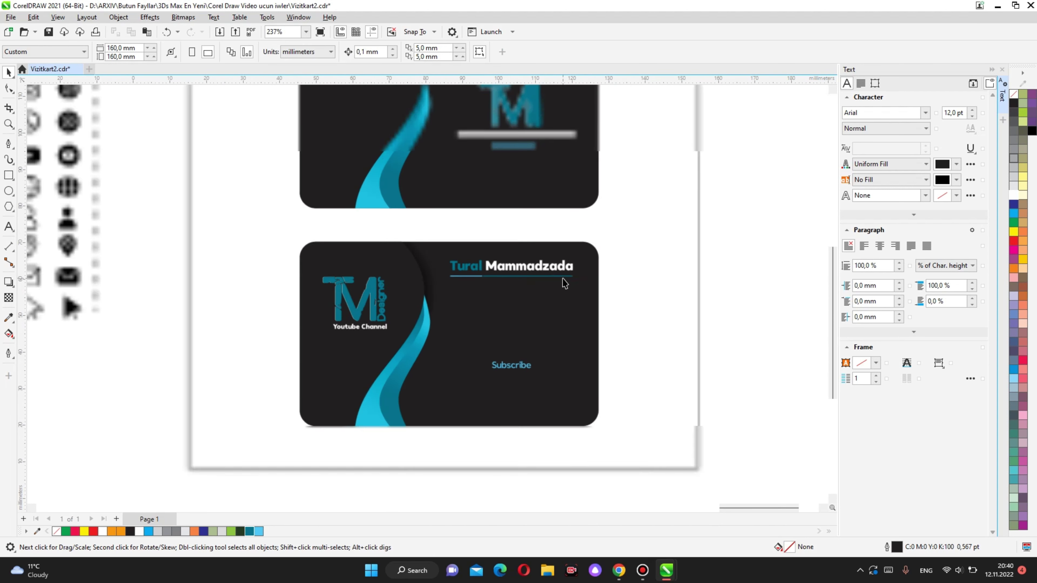
pyautogui.scroll(-1, 477, 317)
pyautogui.scroll(1, 487, 306)
pyautogui.scroll(-1, 487, 306)
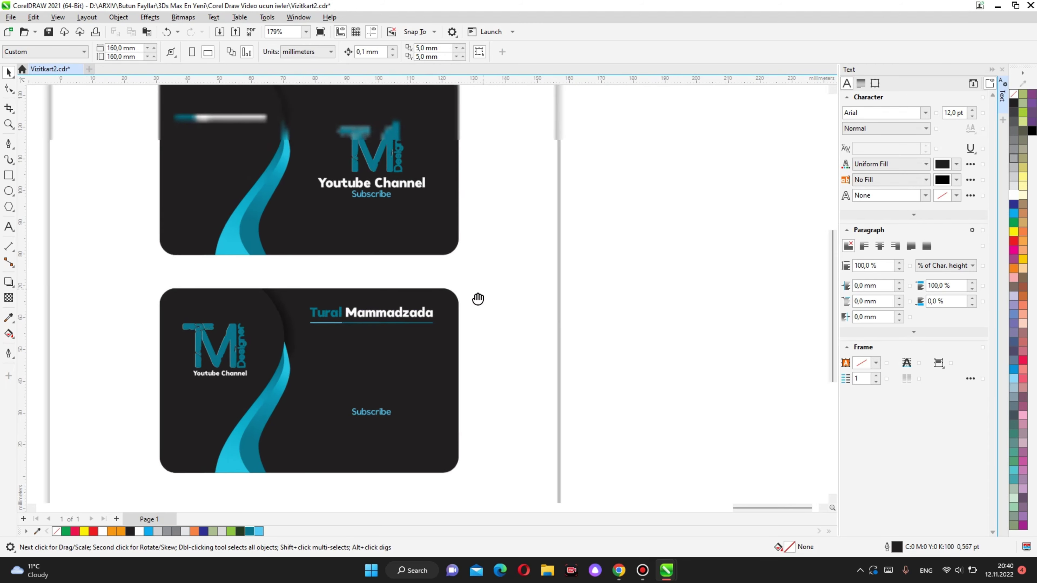
pyautogui.hotkey('ctrl', 's')
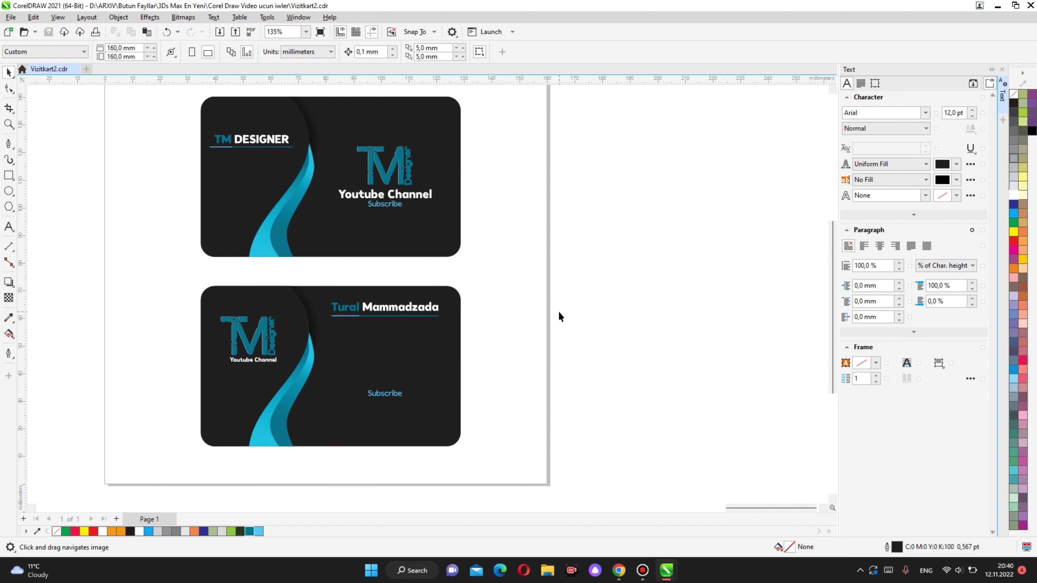
# Pan the view to the social media icon set beside the page.
pyautogui.hscroll(-3, 551, 302)
pyautogui.scroll(-1, 547, 304)
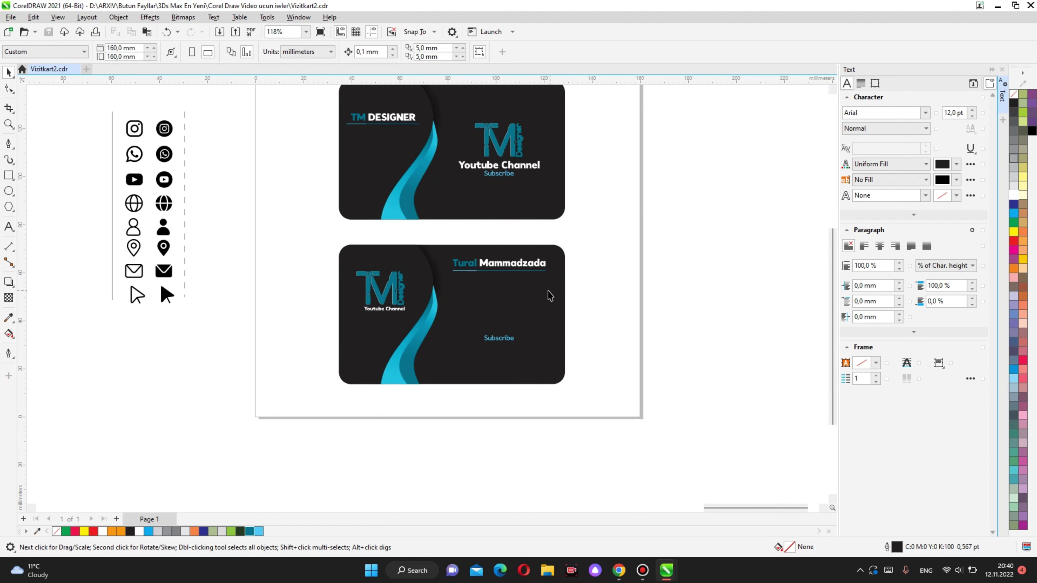
pyautogui.scroll(1, 467, 283)
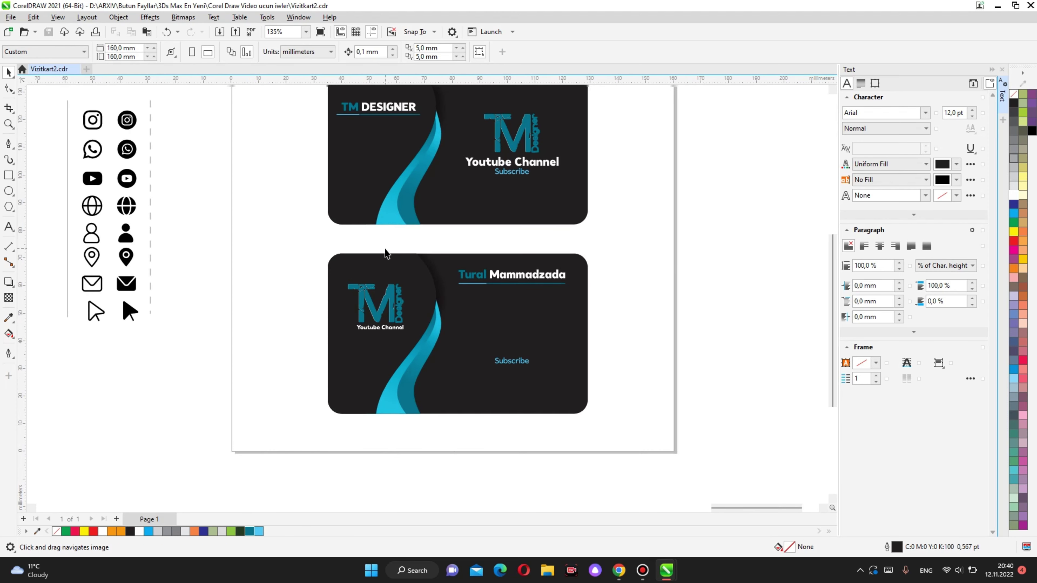
pyautogui.moveTo(376, 250); pyautogui.dragTo(386, 252)
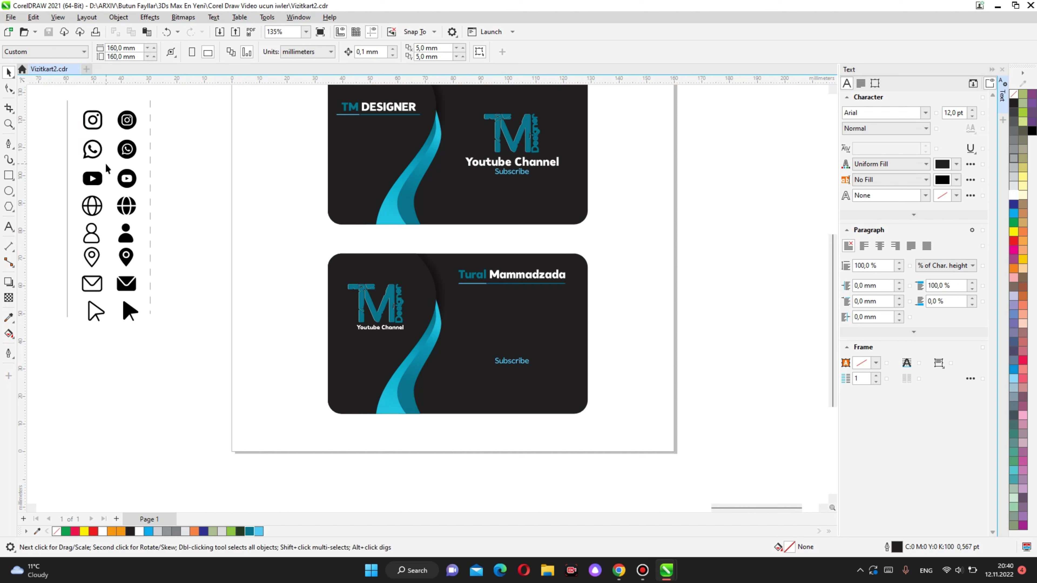
# Ungroup the social icons and pull the outline WhatsApp icon out of the column.
pyautogui.click(86, 147)
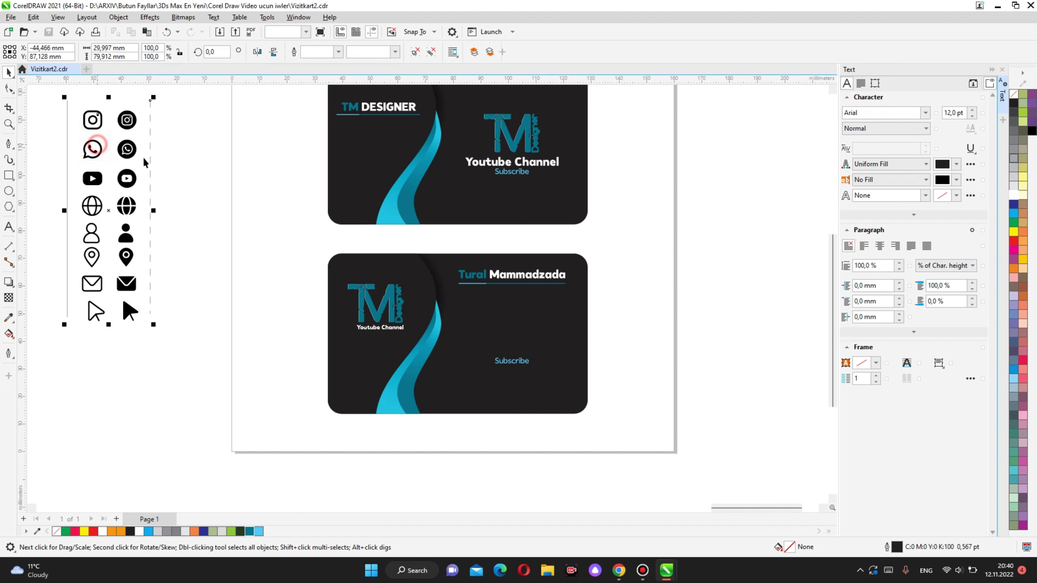
pyautogui.click(431, 52)
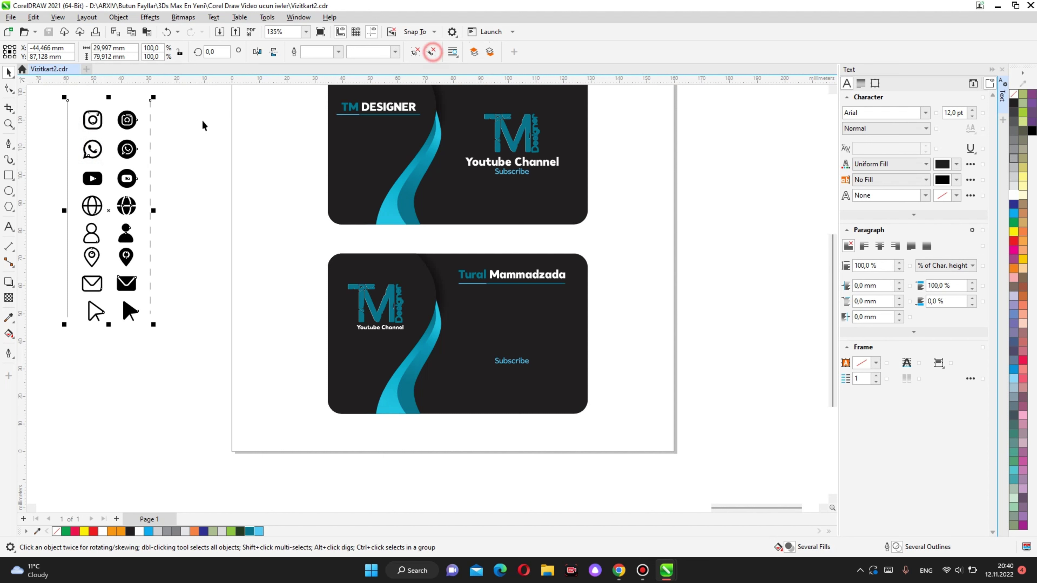
pyautogui.click(191, 121)
pyautogui.moveTo(73, 128); pyautogui.dragTo(111, 167)
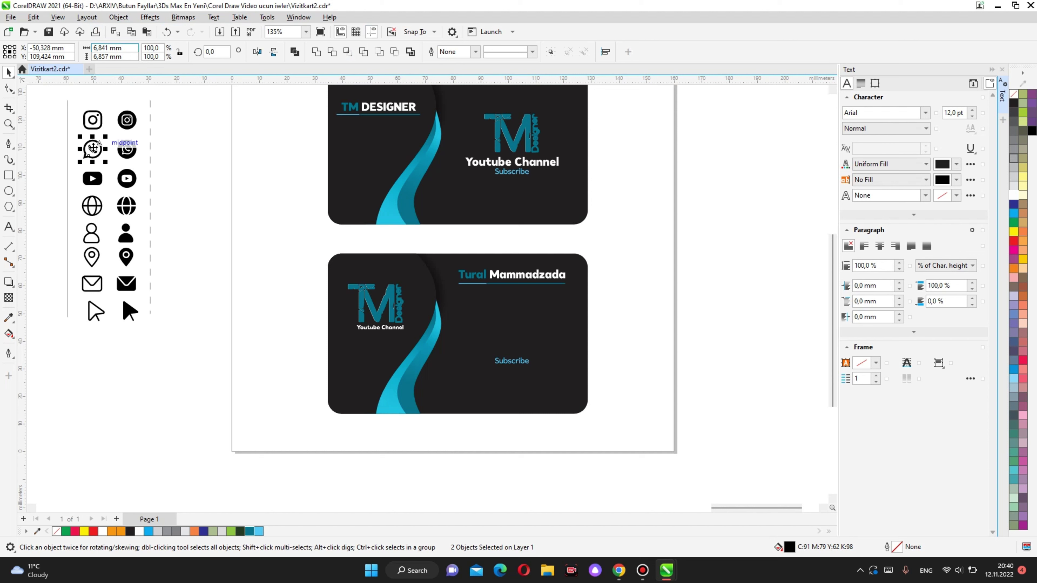
pyautogui.moveTo(92, 147); pyautogui.dragTo(207, 289)
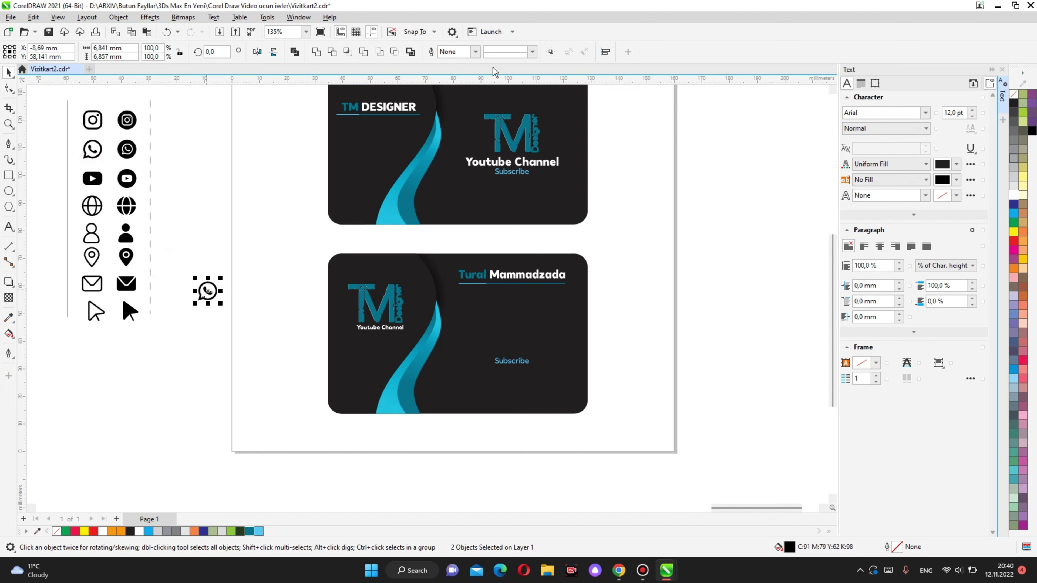
# Convert the WhatsApp icon's outline to an object and colour it light blue.
pyautogui.click(118, 17)
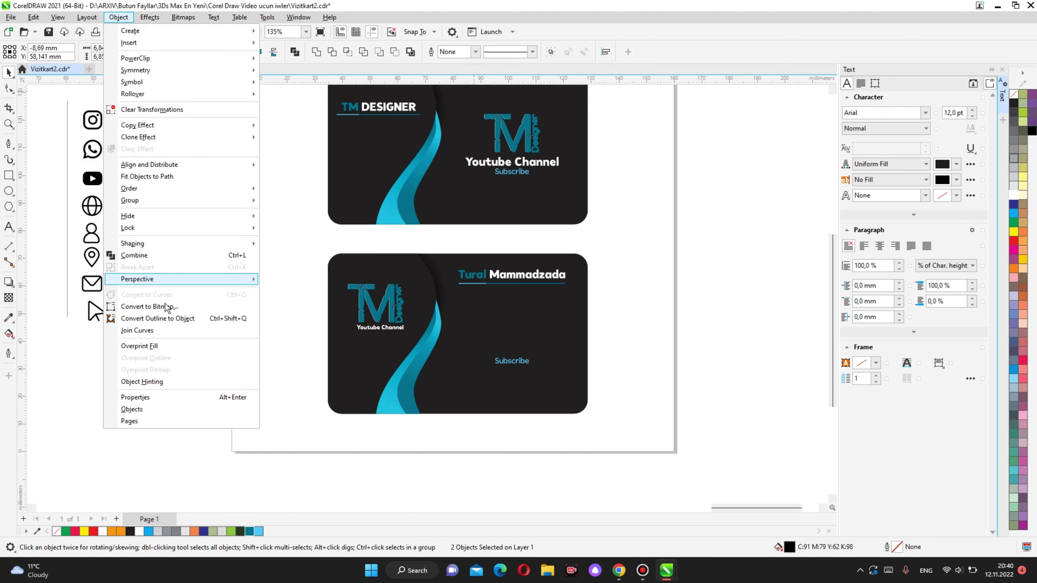
pyautogui.click(167, 319)
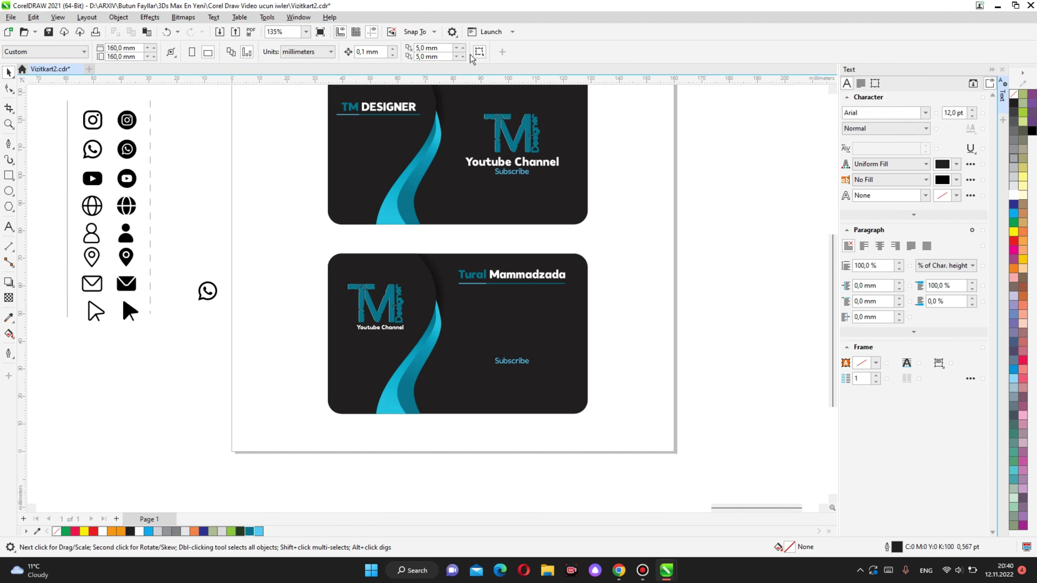
pyautogui.moveTo(192, 266); pyautogui.dragTo(224, 320)
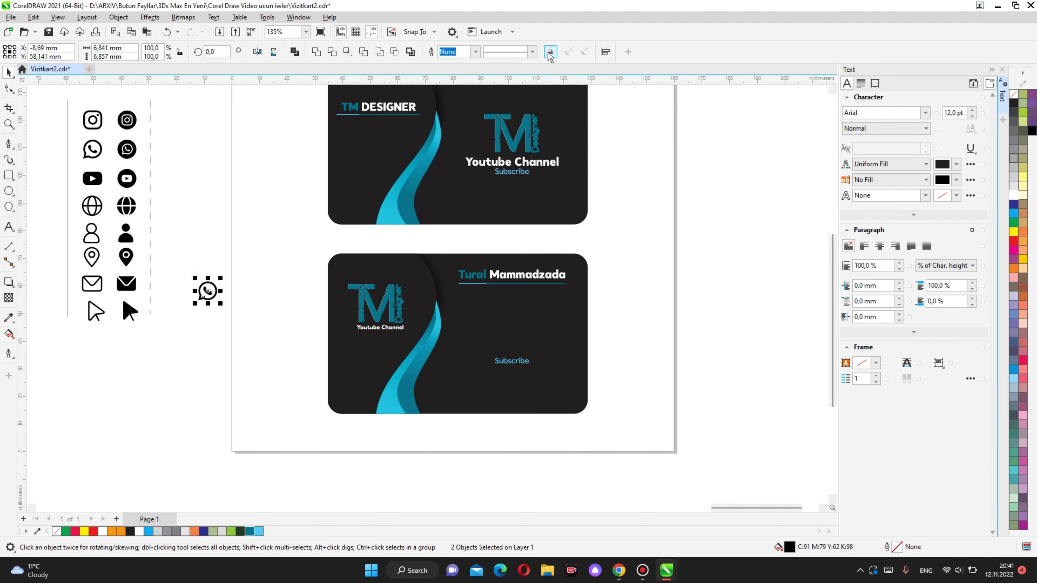
pyautogui.moveTo(164, 309)
pyautogui.mouseDown()
pyautogui.moveTo(192, 352)
pyautogui.moveTo(242, 372)
pyautogui.mouseUp()
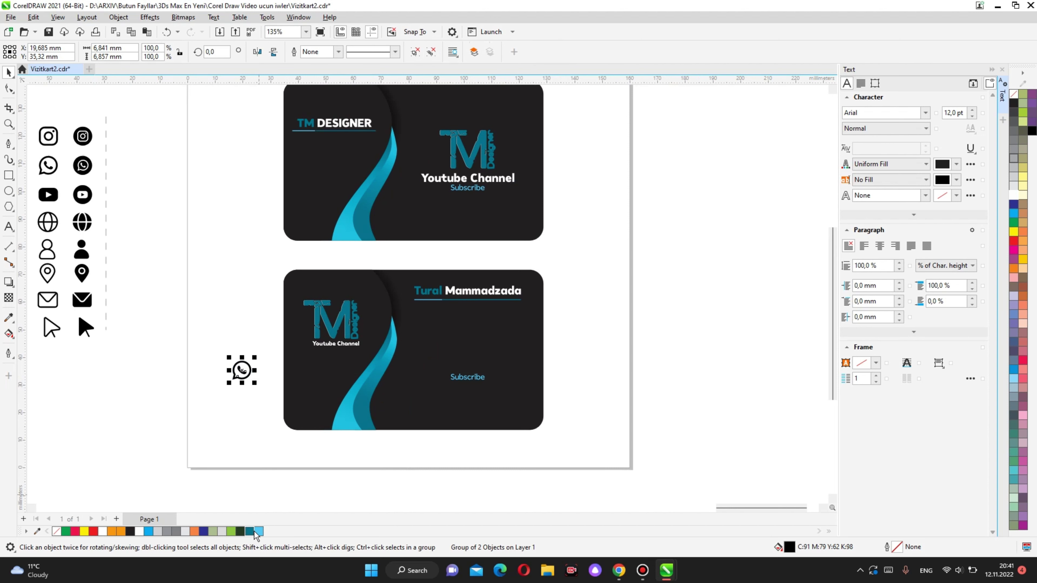
pyautogui.click(259, 531)
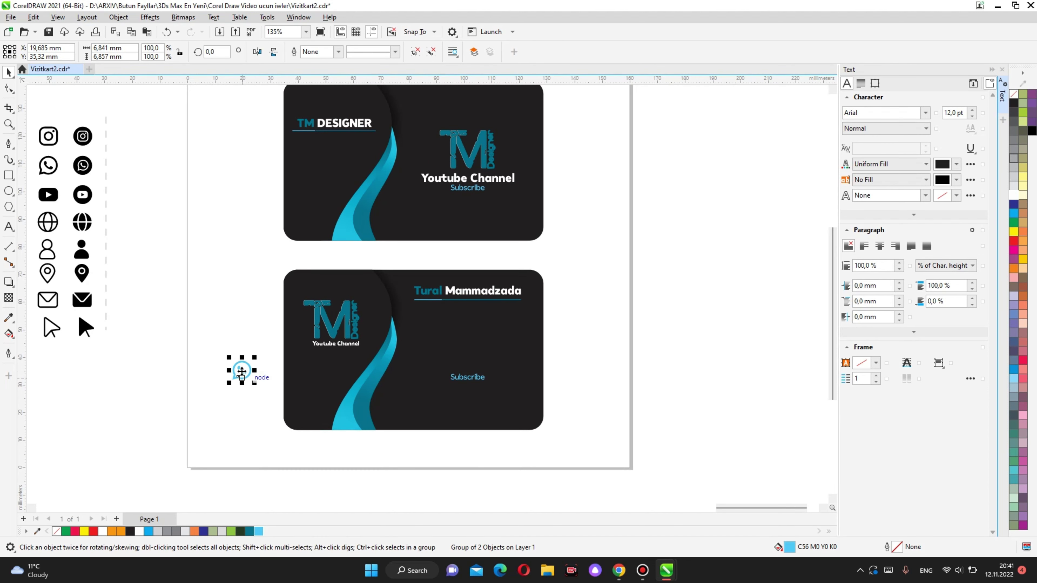
# Move the WhatsApp icon onto the lower card, right of centre below the name.
pyautogui.moveTo(243, 370); pyautogui.dragTo(440, 358)
pyautogui.scroll(3, 354, 321)
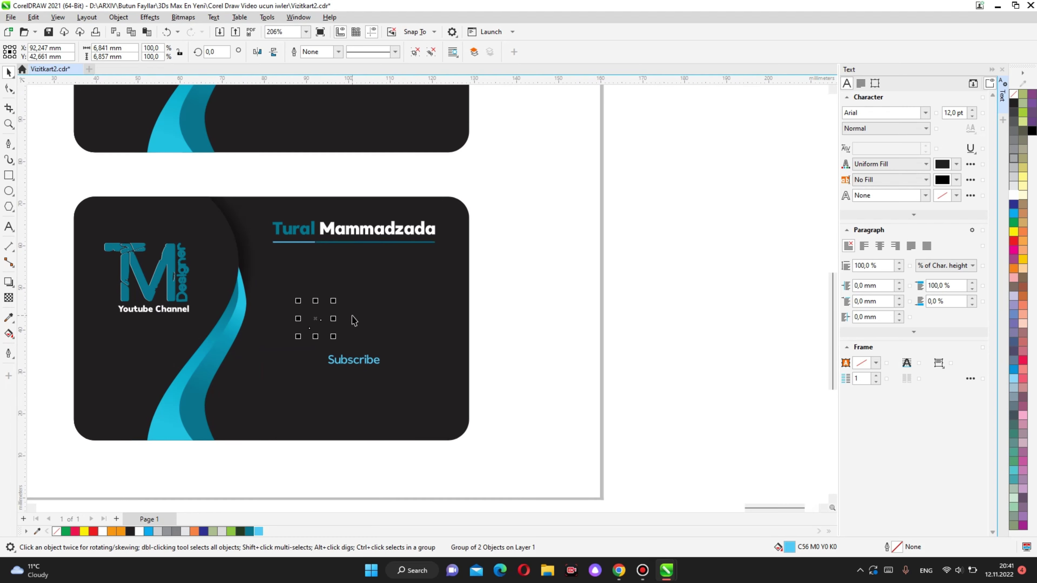
pyautogui.scroll(3, 285, 331)
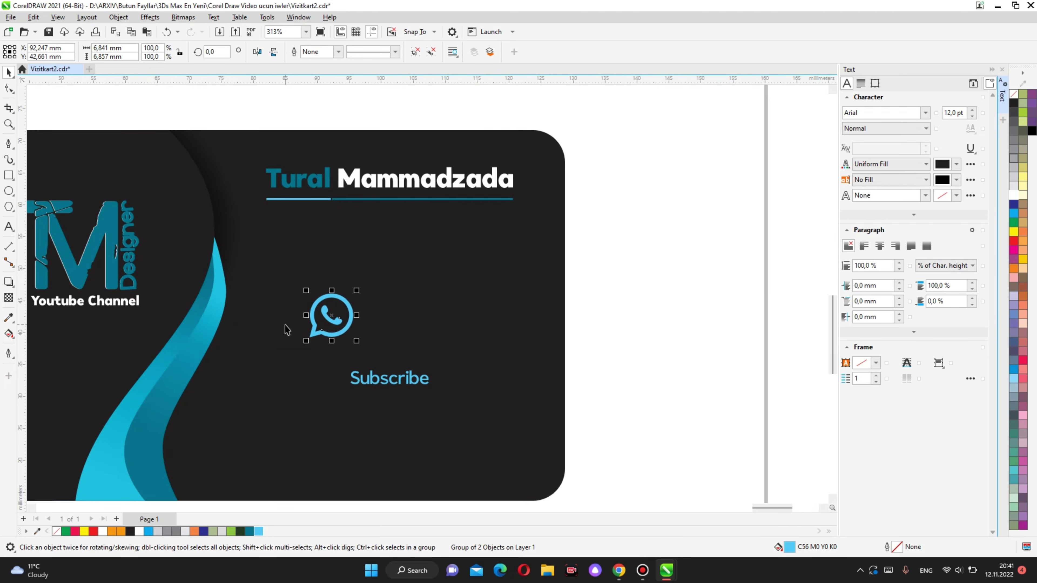
pyautogui.moveTo(283, 331); pyautogui.dragTo(358, 279)
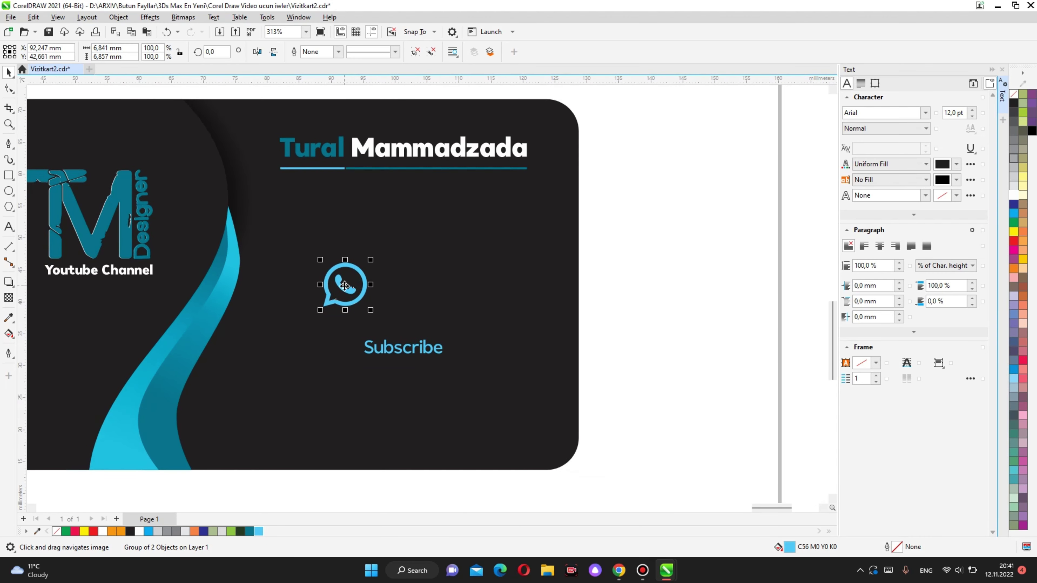
pyautogui.moveTo(344, 286); pyautogui.dragTo(506, 286)
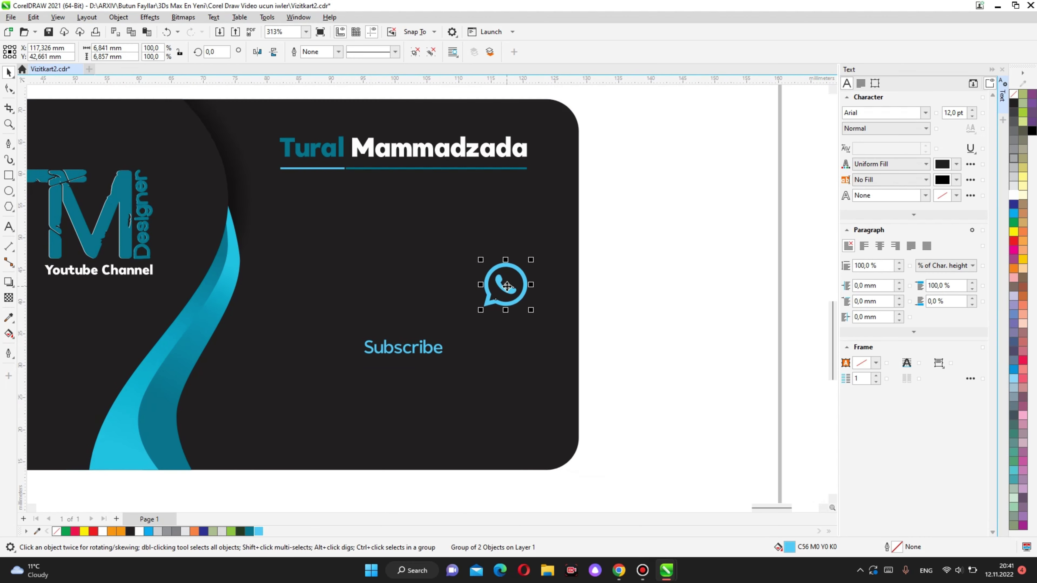
pyautogui.scroll(2, 507, 286)
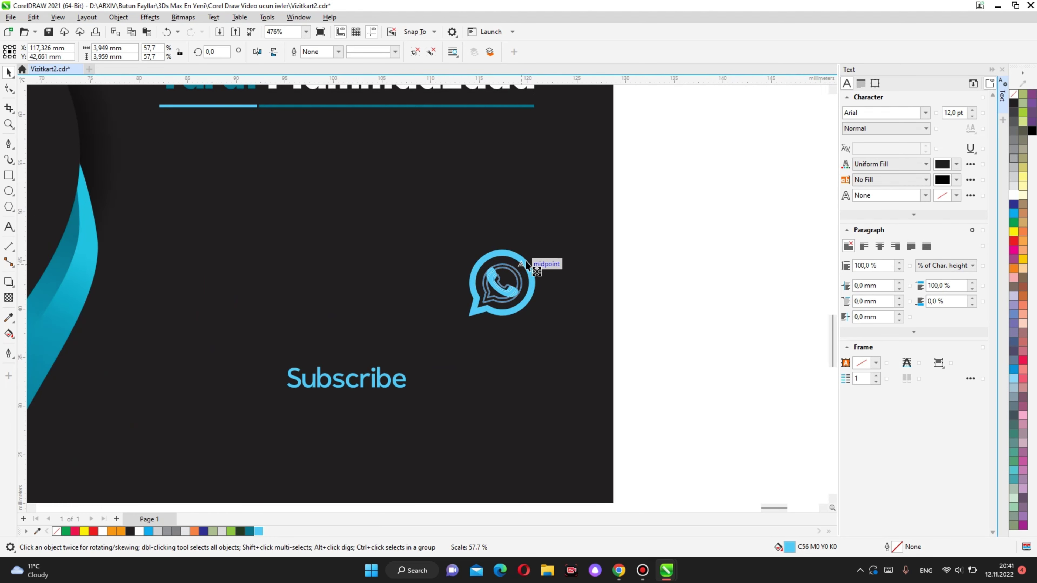
# Scale the WhatsApp icon down to about 3.7 mm.
pyautogui.moveTo(539, 246); pyautogui.dragTo(518, 272)
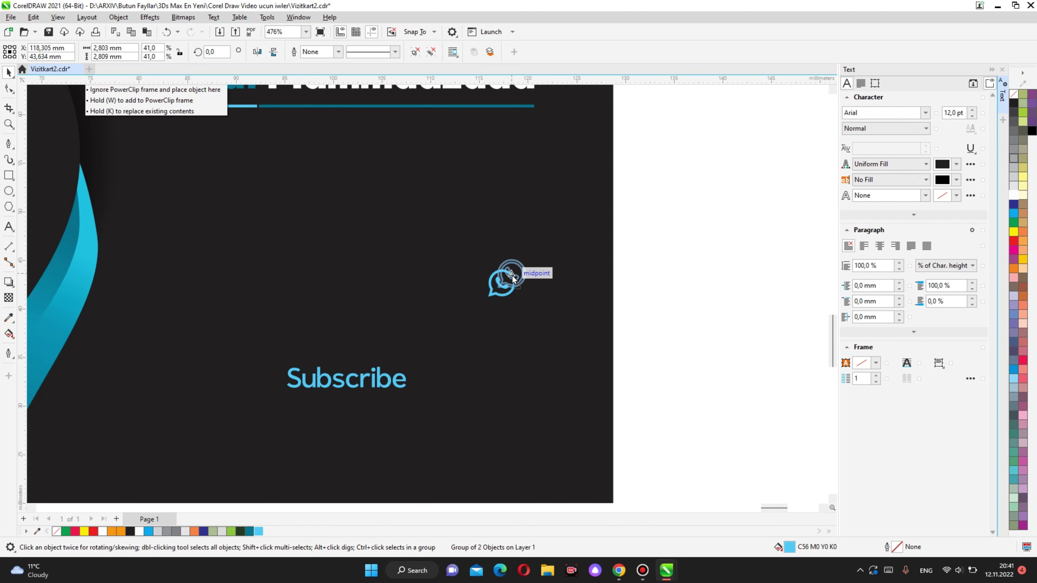
pyautogui.moveTo(518, 272); pyautogui.dragTo(511, 274)
pyautogui.scroll(-2, 516, 298)
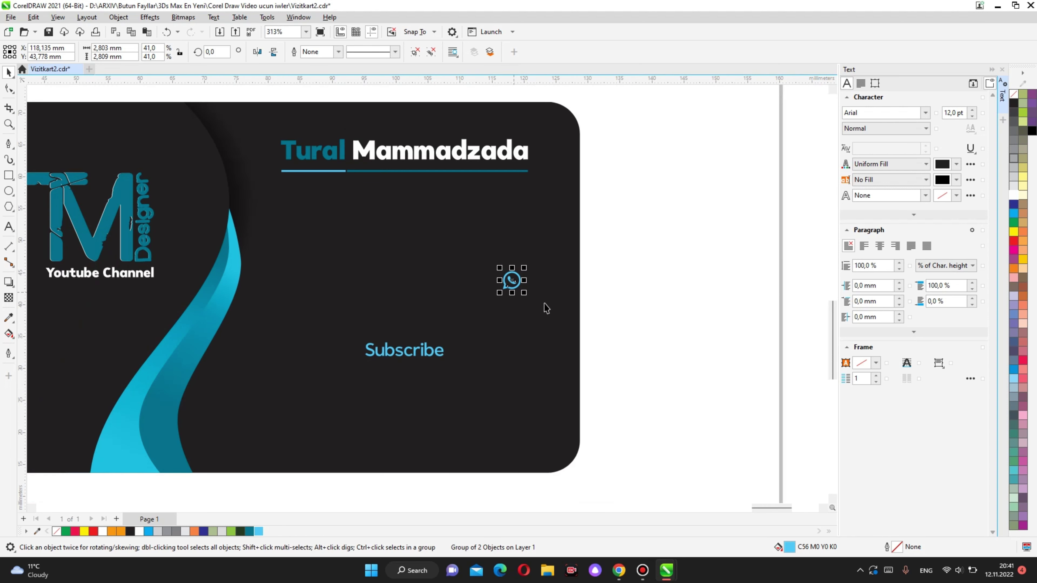
pyautogui.scroll(1, 572, 281)
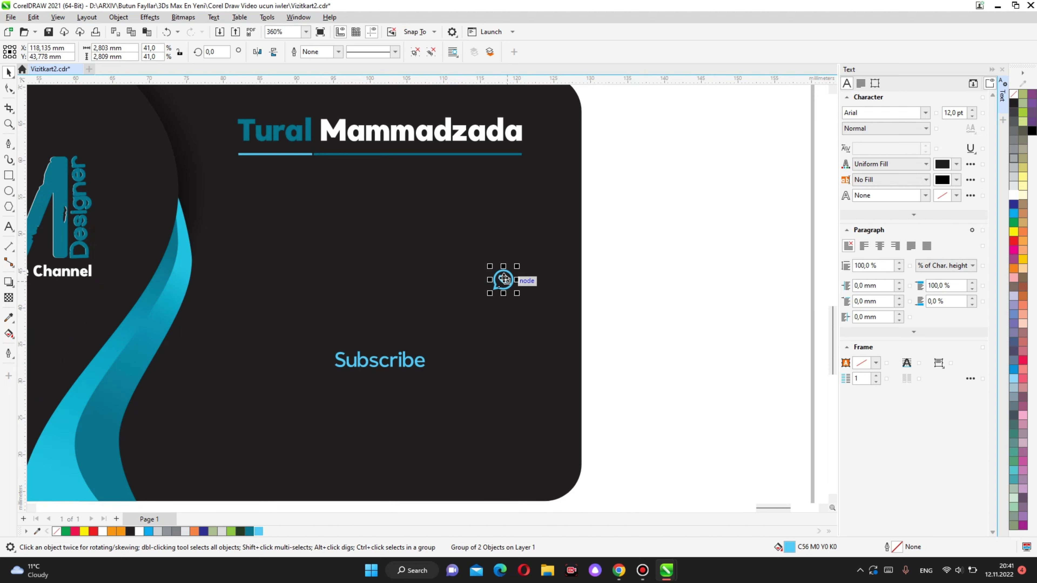
pyautogui.moveTo(504, 281); pyautogui.dragTo(524, 265)
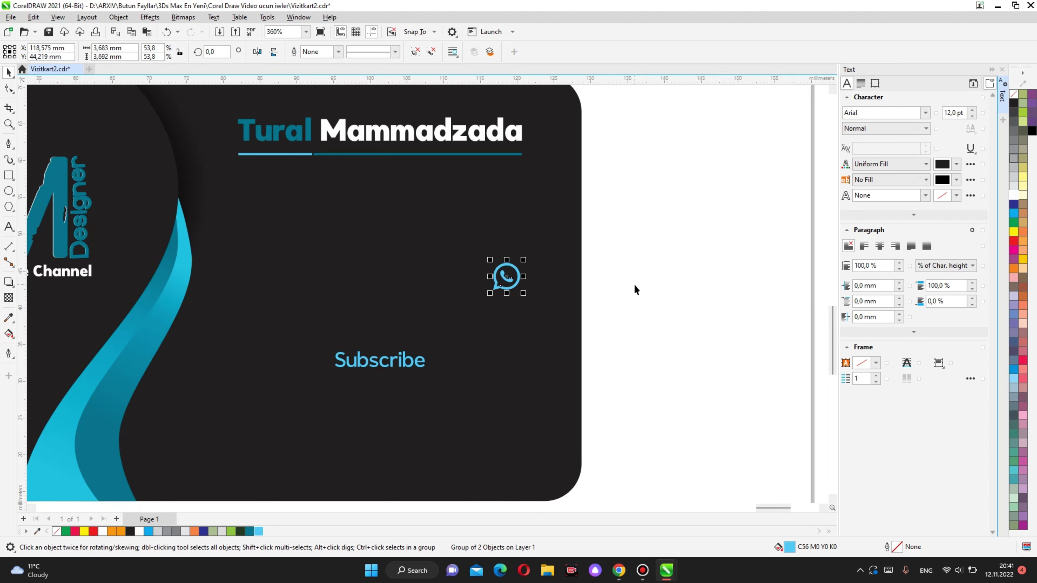
pyautogui.click(635, 284)
pyautogui.click(510, 282)
pyautogui.click(648, 261)
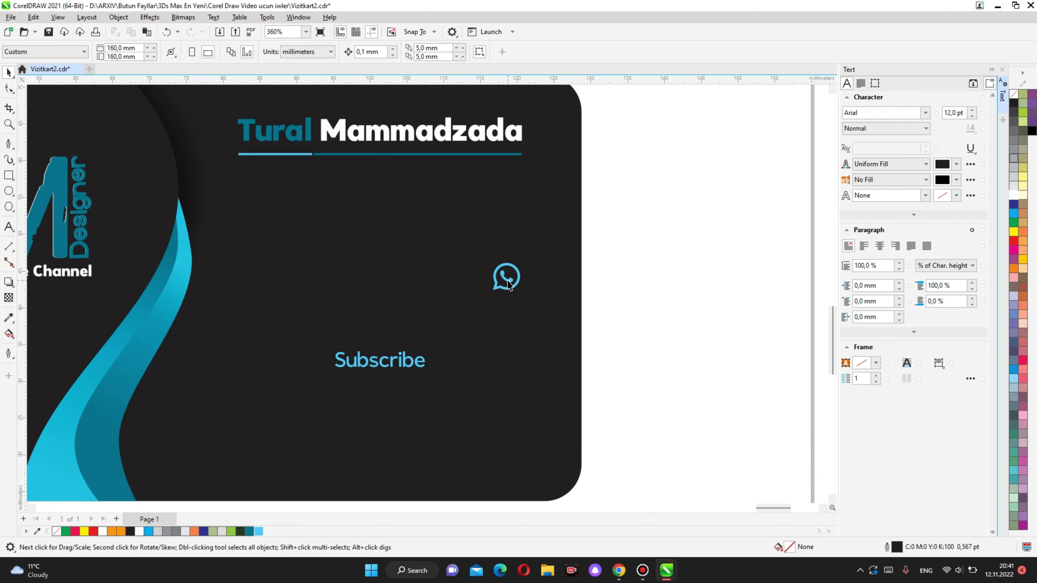
# Replace the Subscribe text with the phone number, placed just left of the WhatsApp icon.
pyautogui.moveTo(374, 371)
pyautogui.mouseDown()
pyautogui.moveTo(411, 286)
pyautogui.moveTo(359, 282)
pyautogui.mouseUp()
pyautogui.doubleClick(360, 282)
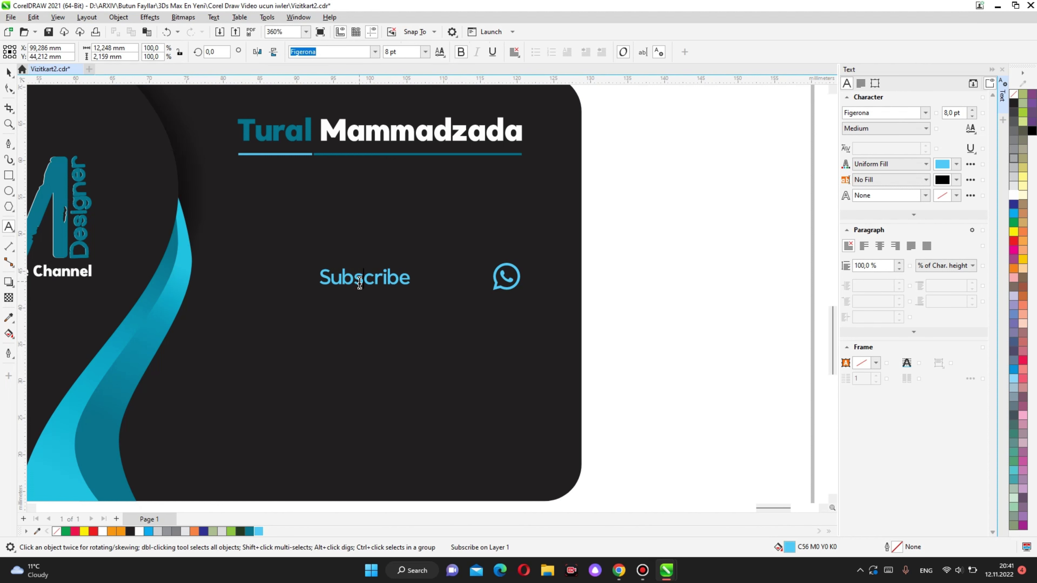
pyautogui.doubleClick(359, 282)
pyautogui.press('Delete')
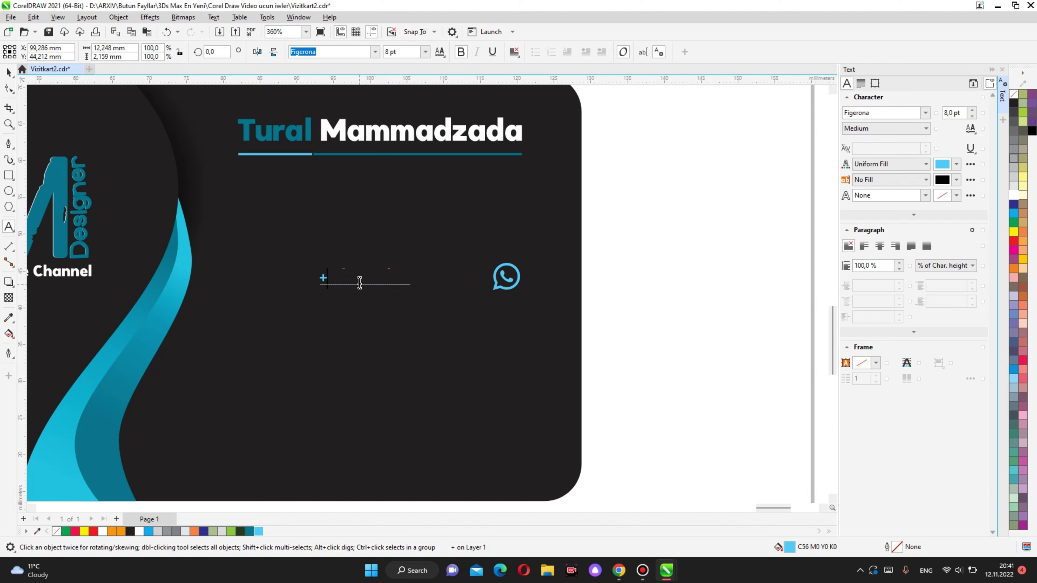
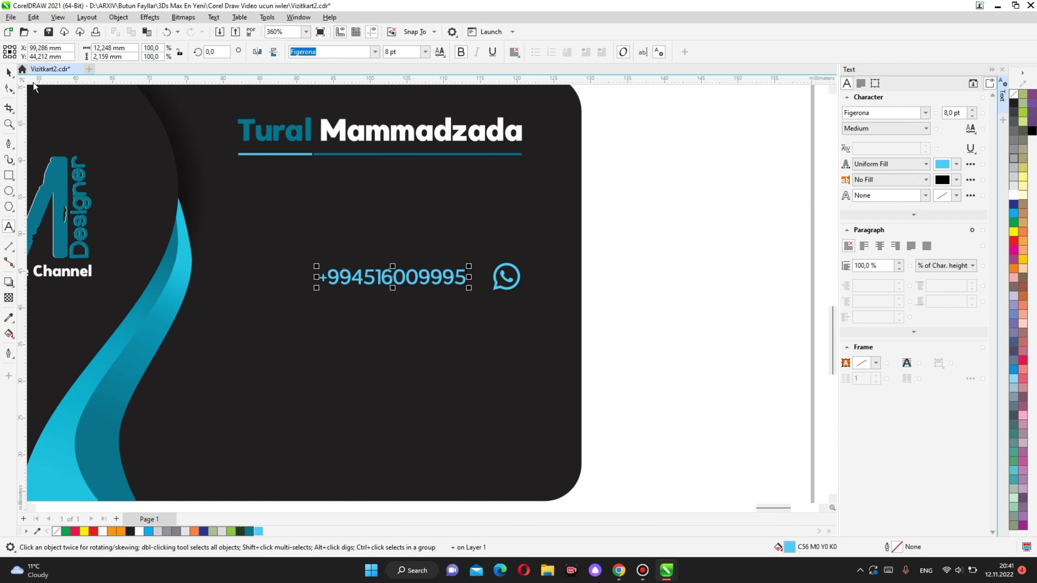
pyautogui.click(9, 73)
pyautogui.click(720, 169)
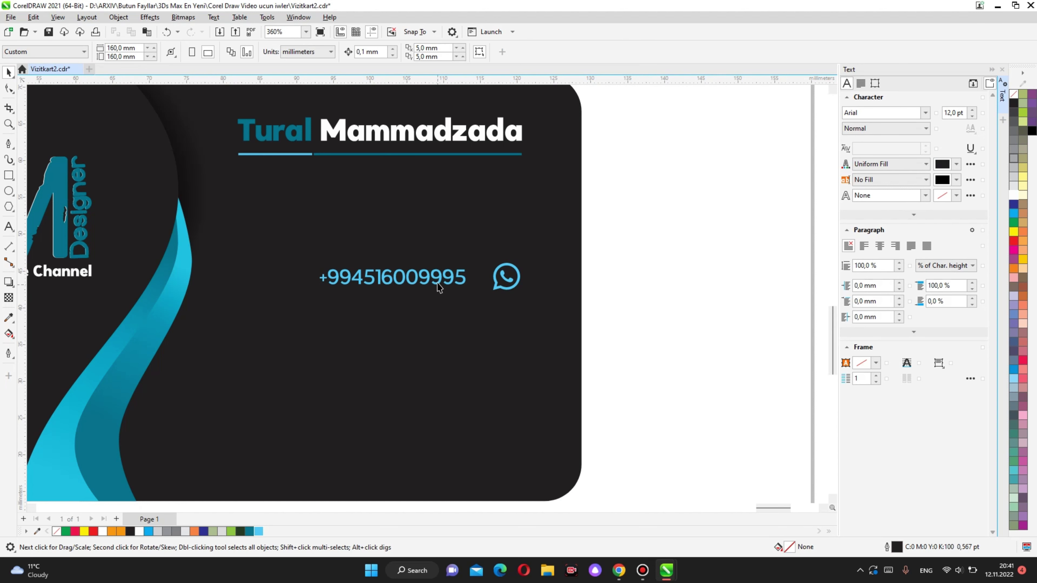
pyautogui.moveTo(437, 282)
pyautogui.mouseDown()
pyautogui.moveTo(427, 282)
pyautogui.moveTo(442, 282)
pyautogui.mouseUp()
# Set the phone number in the Figerona Bold font.
pyautogui.scroll(1, 457, 278)
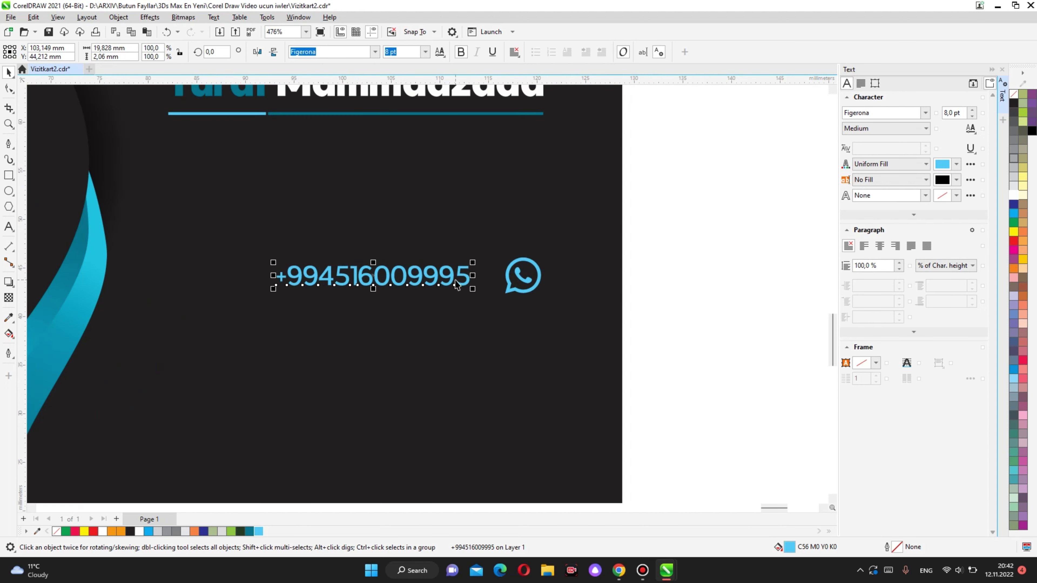
pyautogui.scroll(-1, 457, 282)
pyautogui.scroll(-2, 457, 282)
pyautogui.scroll(2, 458, 282)
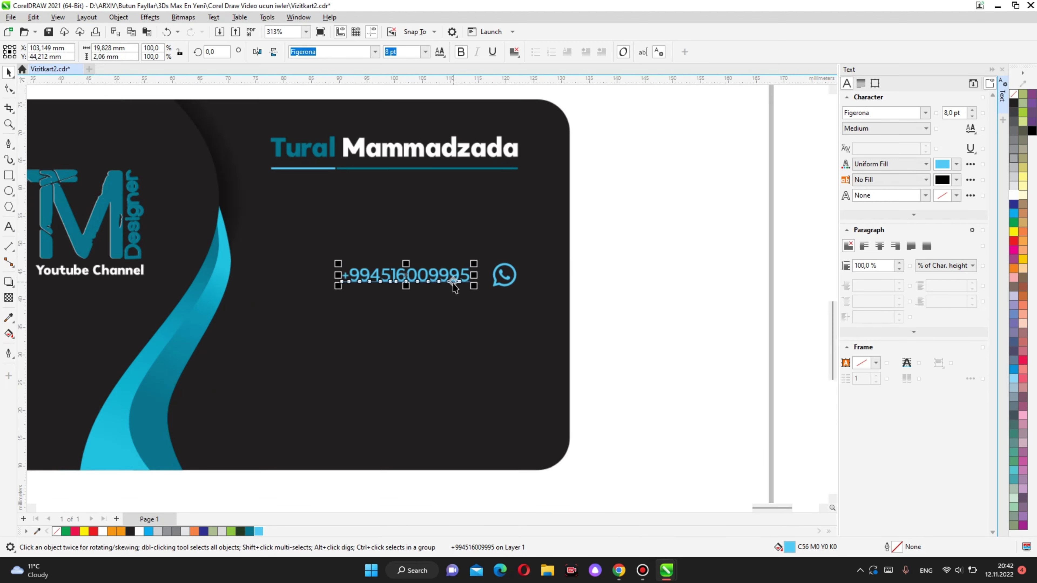
pyautogui.scroll(1, 457, 282)
pyautogui.click(926, 113)
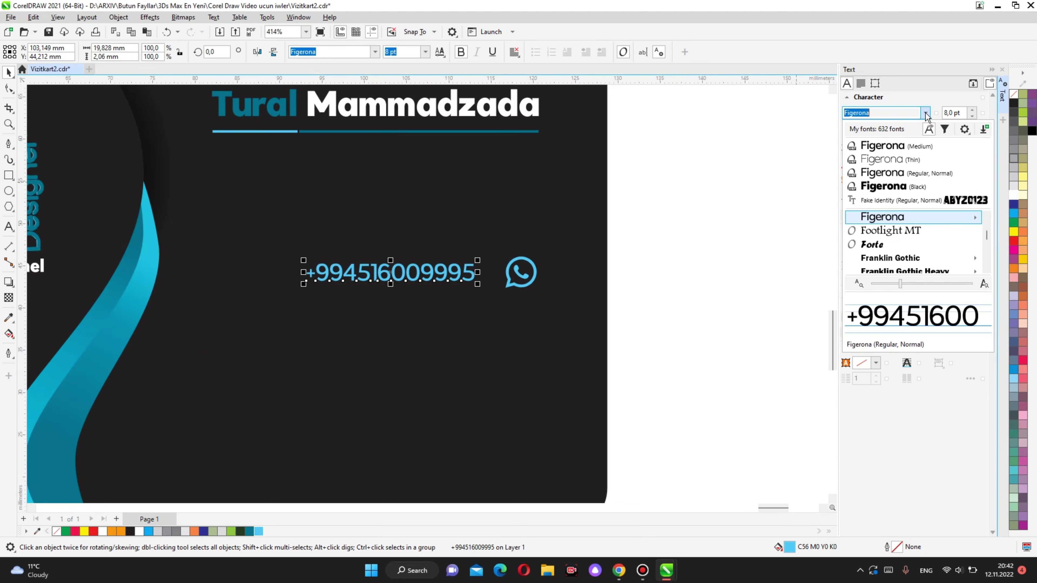
pyautogui.click(935, 217)
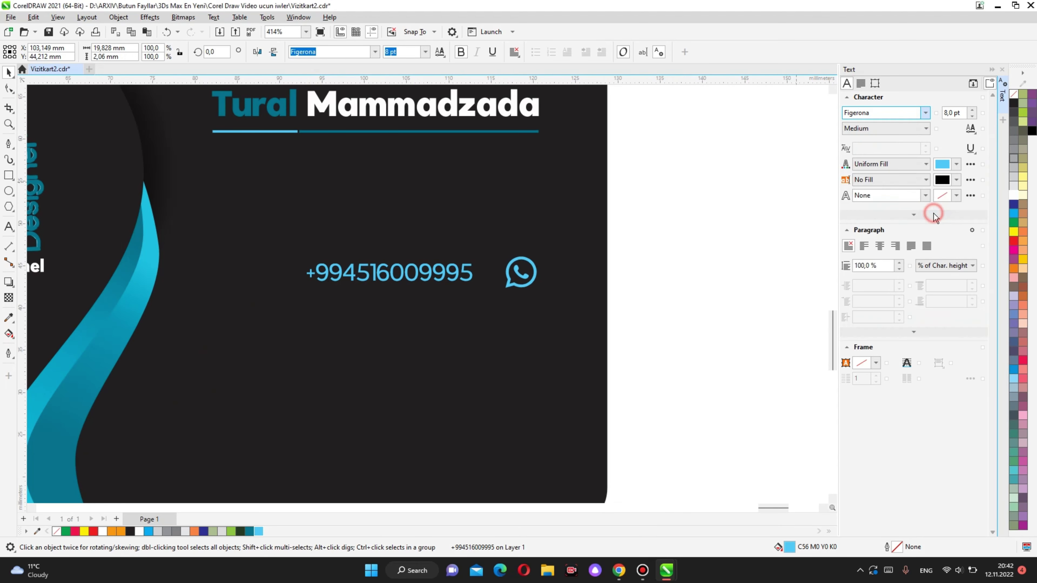
pyautogui.click(924, 112)
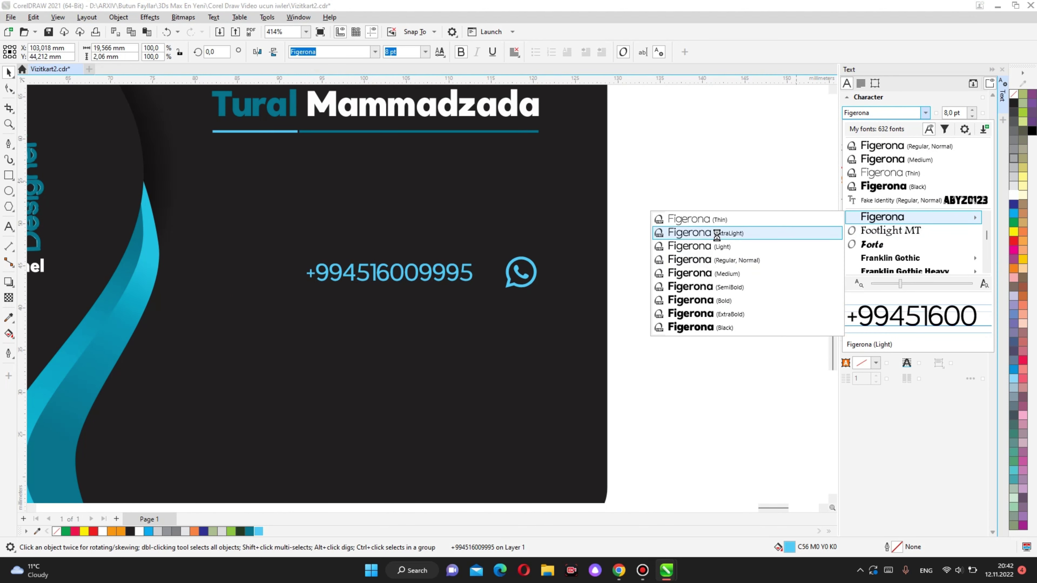
pyautogui.moveTo(913, 217)
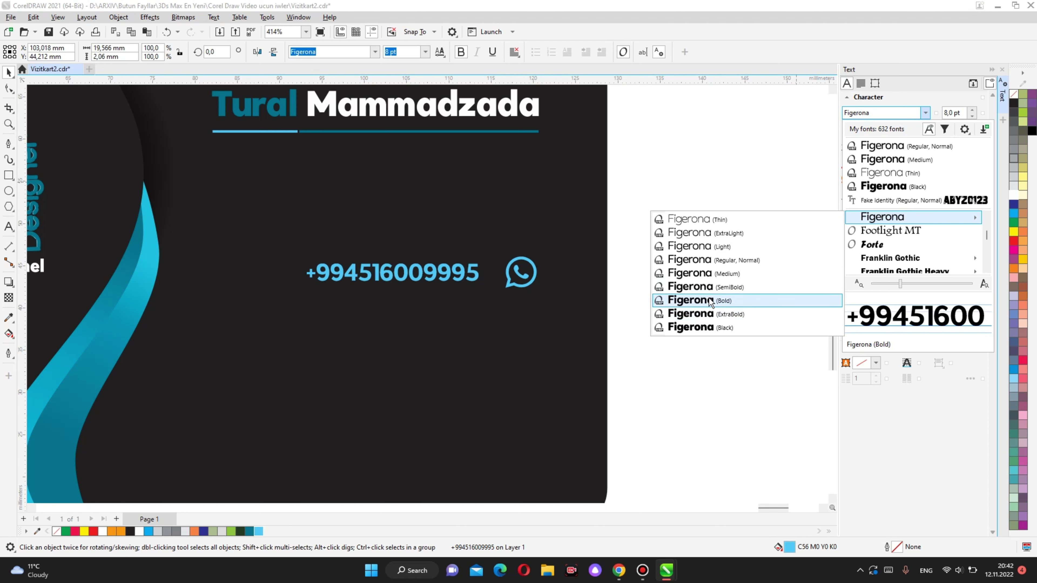
pyautogui.click(710, 301)
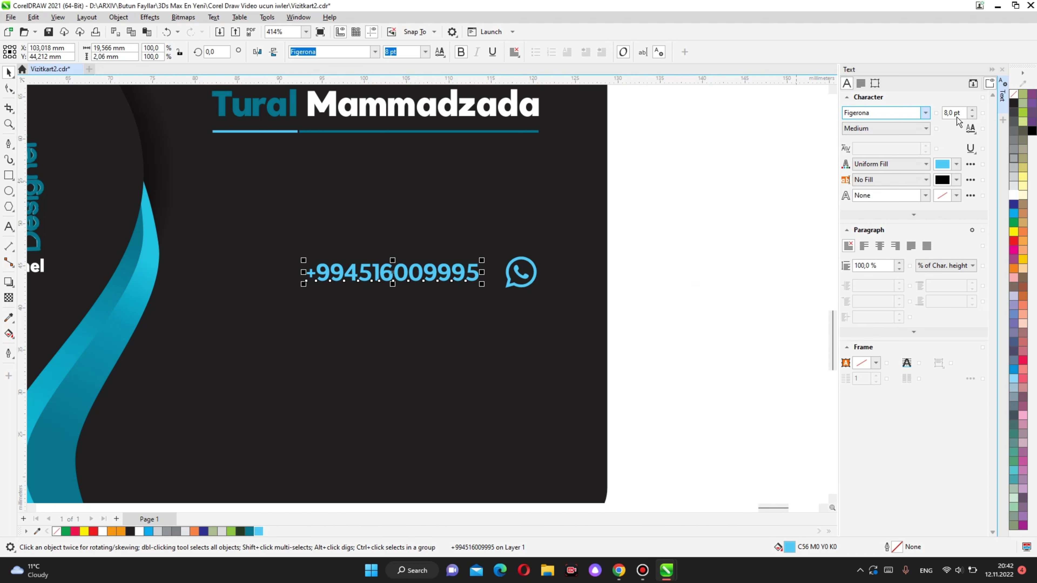
pyautogui.click(1003, 69)
# Enlarge the WhatsApp icon slightly.
pyautogui.scroll(-3, 593, 270)
pyautogui.scroll(3, 593, 270)
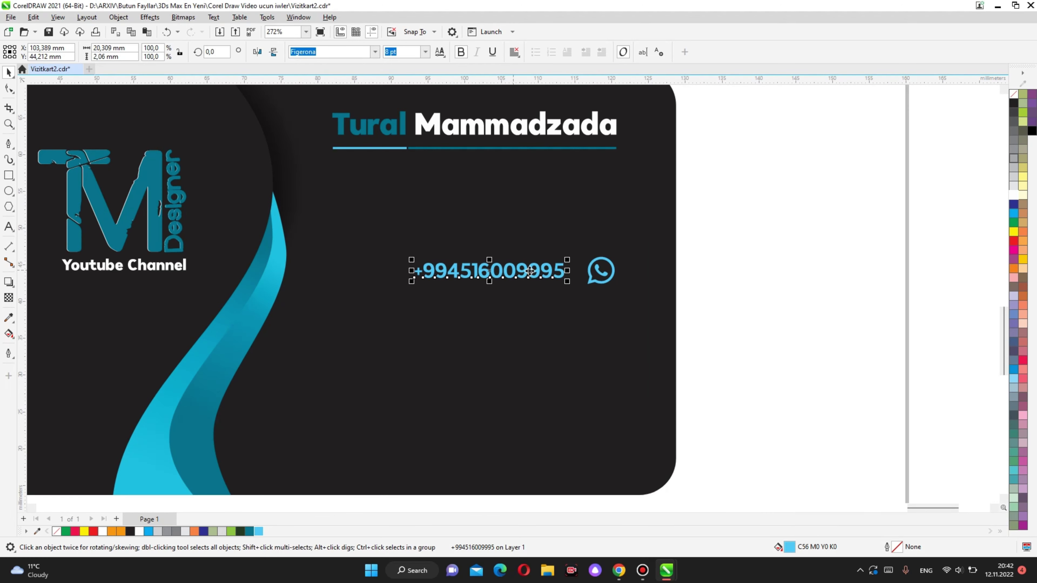
pyautogui.click(593, 271)
pyautogui.moveTo(618, 256); pyautogui.dragTo(622, 249)
# Copy the outline Instagram icon from the icon set over toward the cards.
pyautogui.scroll(-1, 729, 276)
pyautogui.scroll(1, 533, 275)
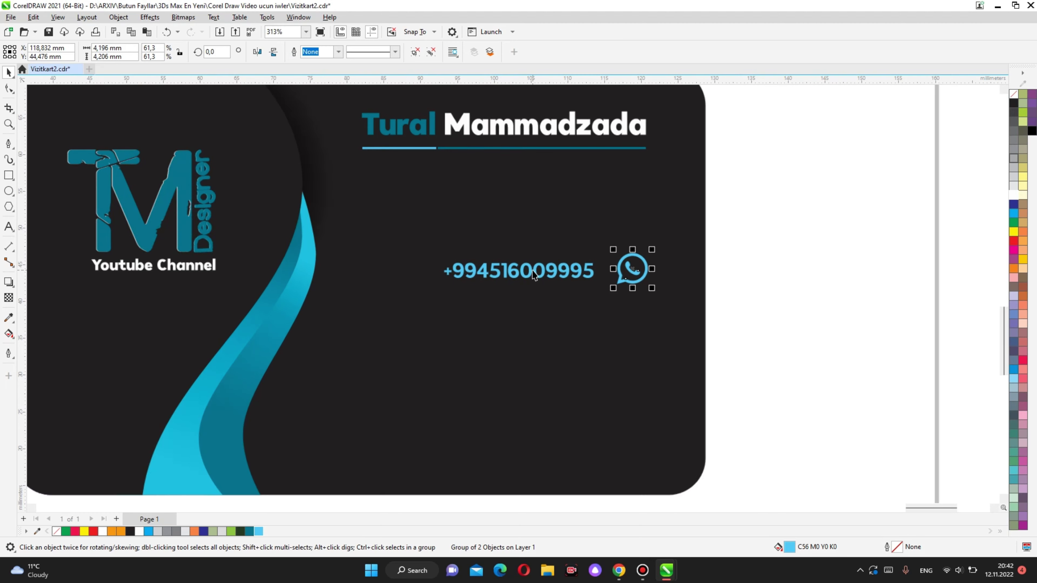
pyautogui.click(784, 241)
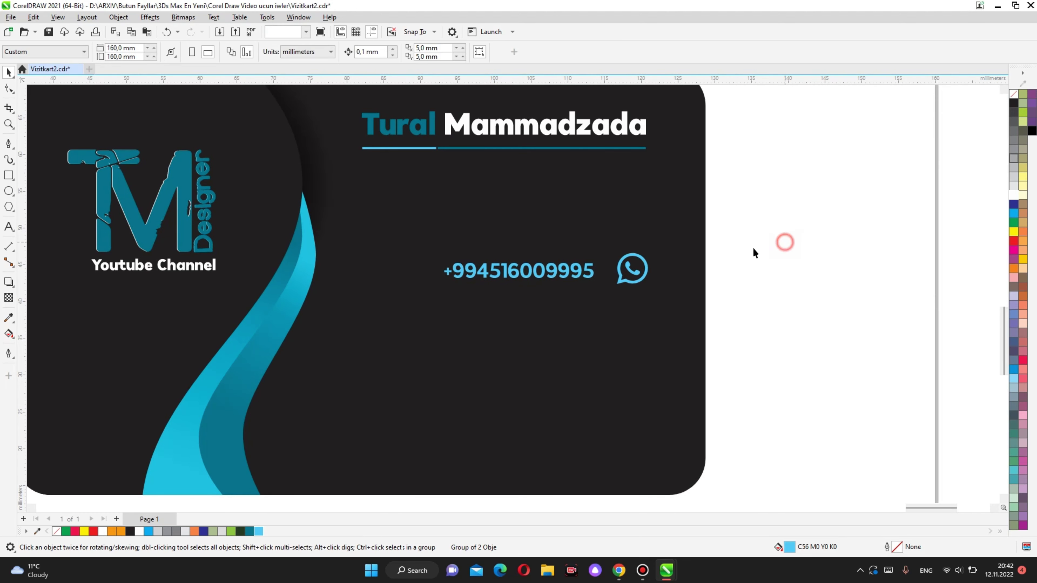
pyautogui.scroll(-1, 531, 229)
pyautogui.scroll(-1, 530, 229)
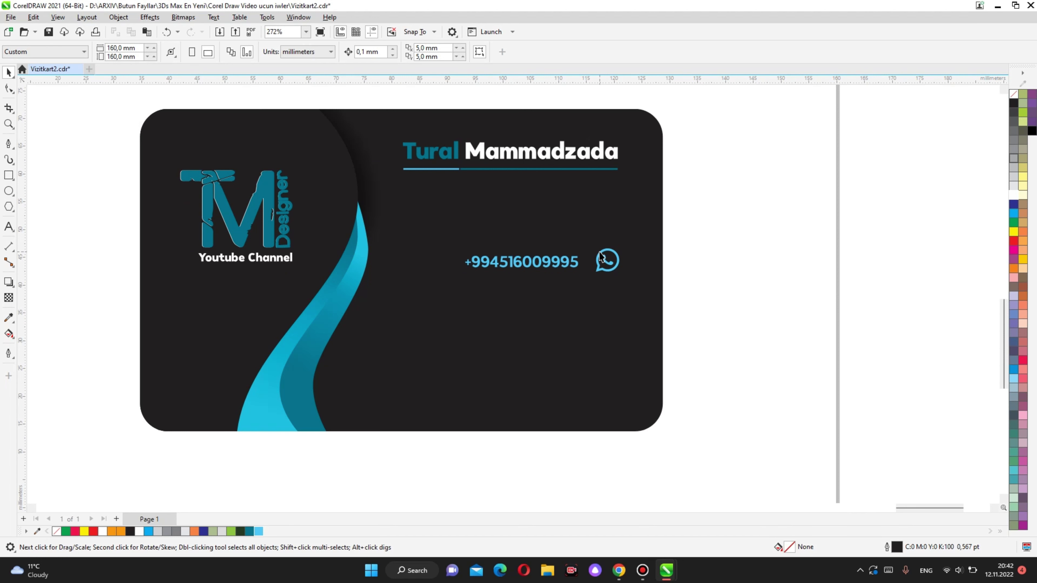
pyautogui.scroll(-1, 531, 282)
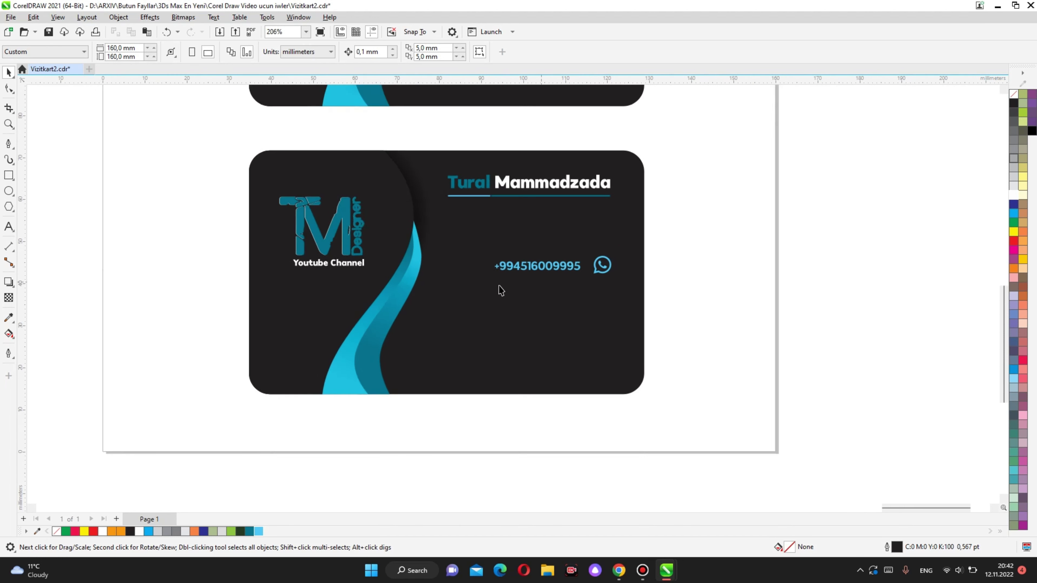
pyautogui.scroll(-2, 428, 274)
pyautogui.scroll(1, 209, 225)
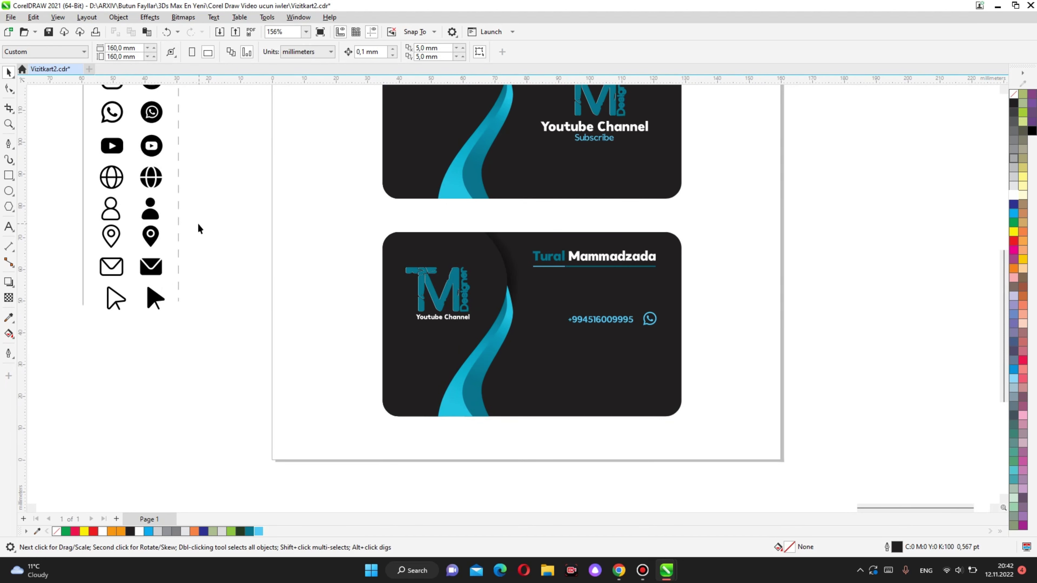
pyautogui.scroll(1, 198, 223)
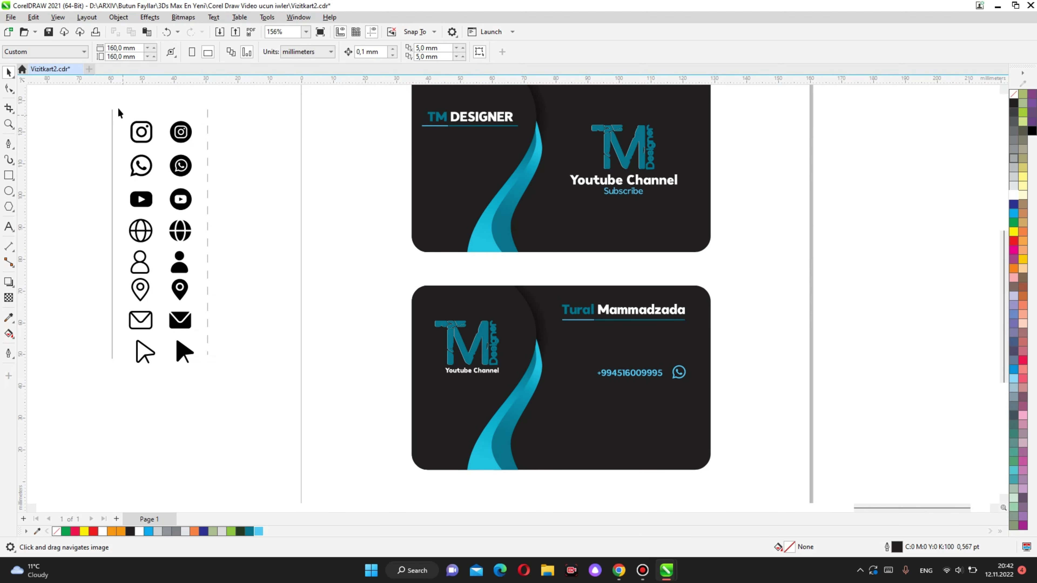
pyautogui.moveTo(120, 113); pyautogui.dragTo(164, 163)
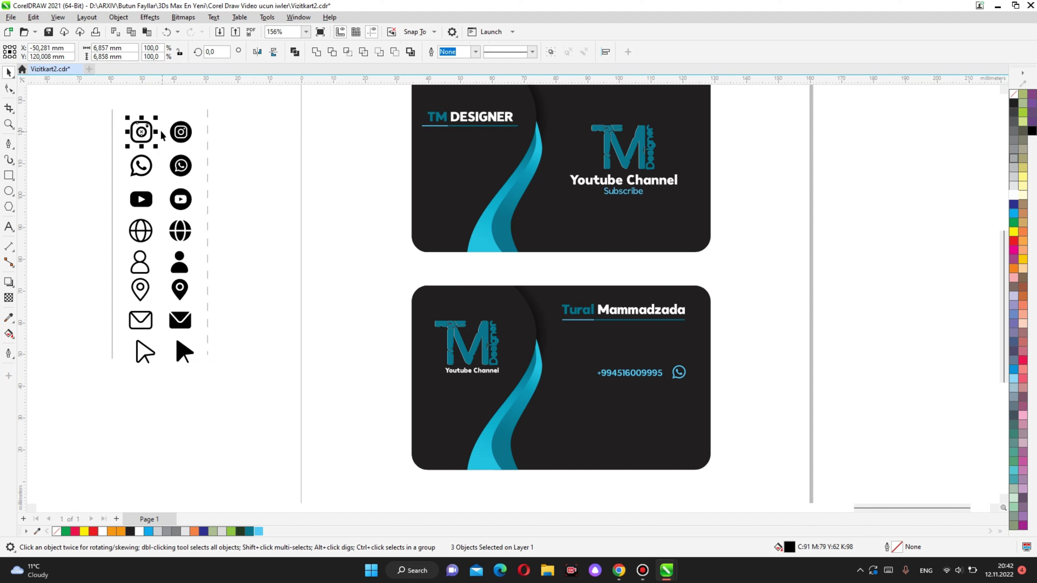
pyautogui.moveTo(141, 132); pyautogui.dragTo(323, 324)
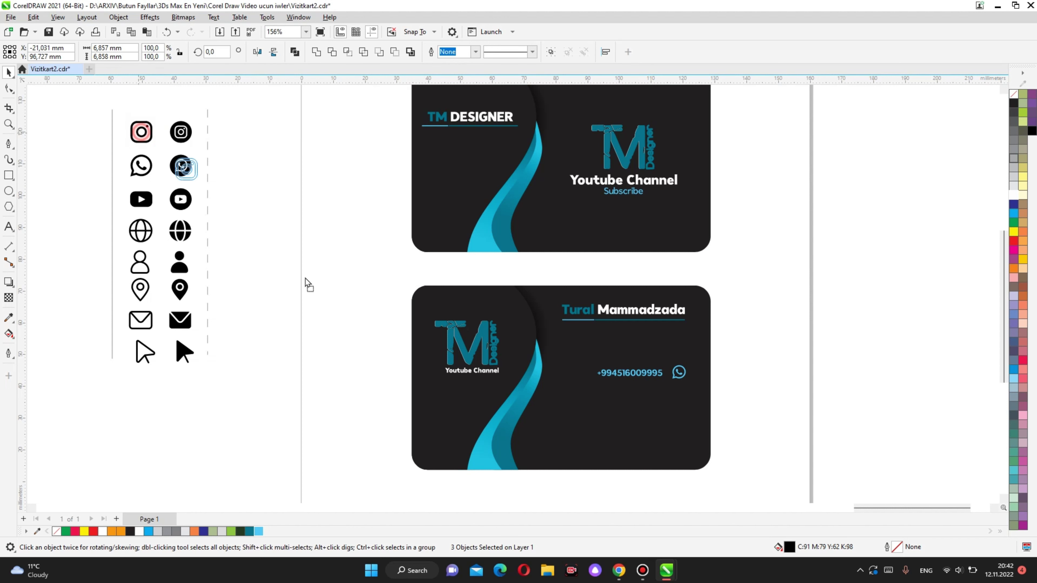
# Group all pieces of the copied Instagram icon into one object.
pyautogui.click(118, 16)
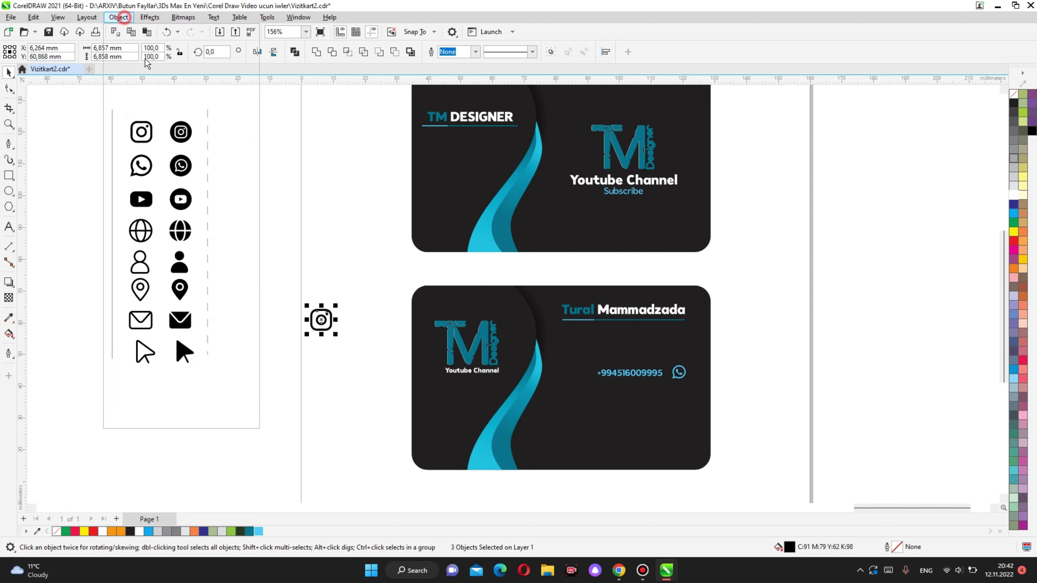
pyautogui.click(162, 323)
pyautogui.click(382, 195)
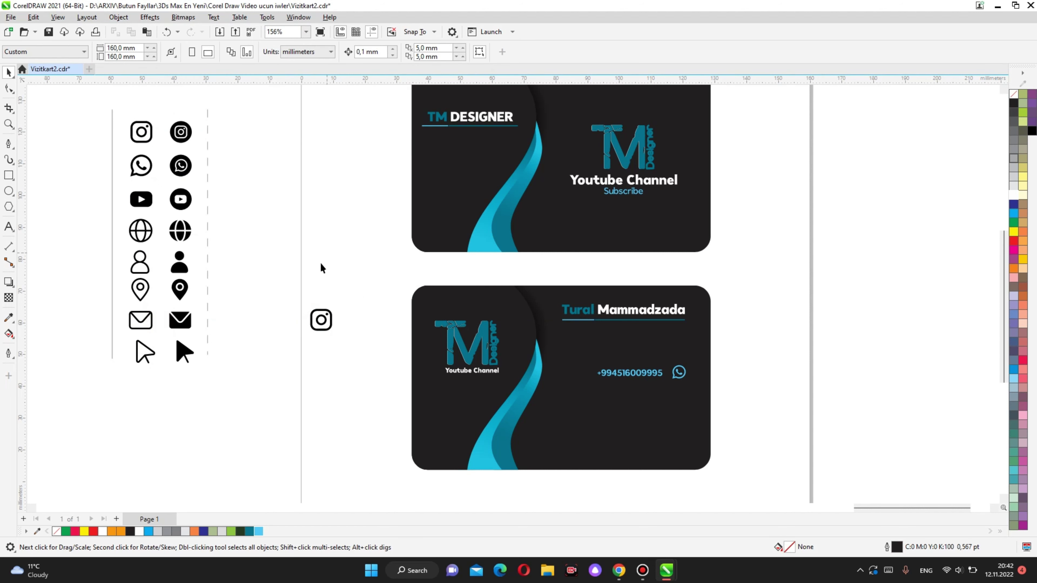
pyautogui.moveTo(266, 273); pyautogui.dragTo(329, 363)
pyautogui.moveTo(261, 276); pyautogui.dragTo(358, 359)
pyautogui.click(552, 53)
pyautogui.click(314, 225)
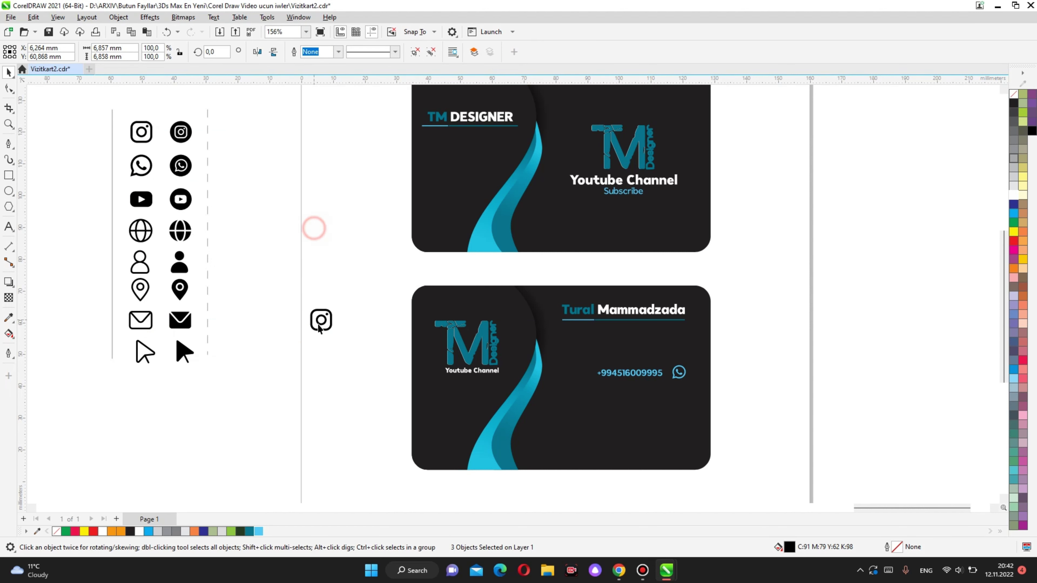
pyautogui.moveTo(320, 321)
pyautogui.mouseDown()
pyautogui.moveTo(573, 420)
pyautogui.moveTo(347, 359)
pyautogui.moveTo(234, 276)
pyautogui.mouseUp()
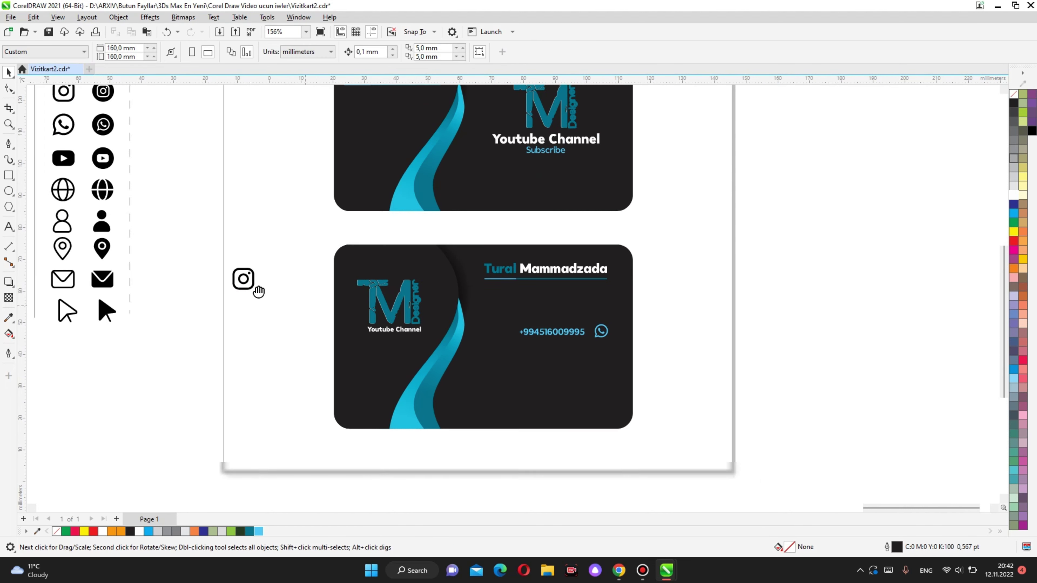
pyautogui.click(234, 276)
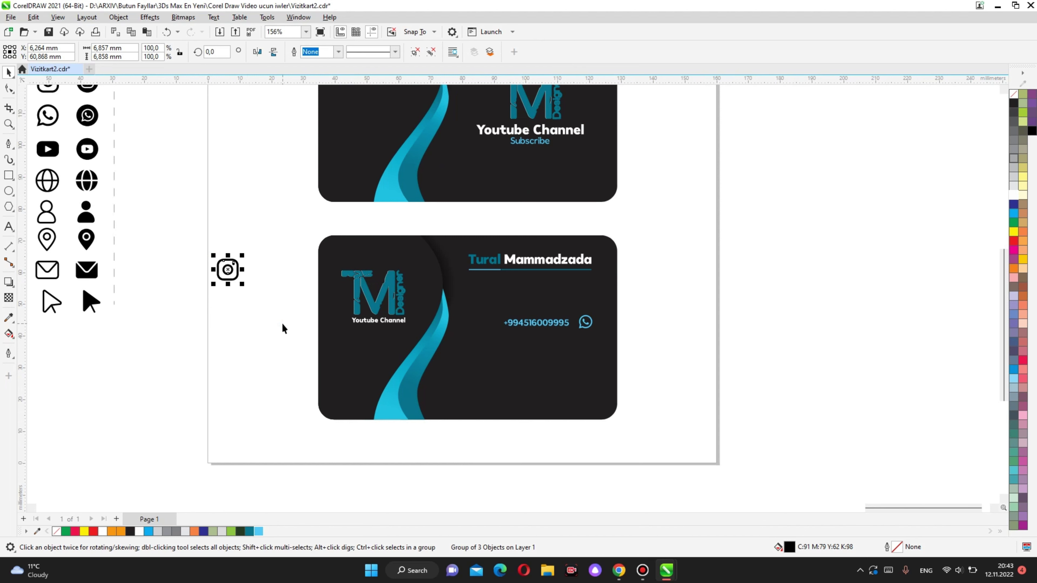
# Colour the Instagram icon light blue, match the WhatsApp icon's size, and place it beneath.
pyautogui.moveTo(242, 266); pyautogui.dragTo(594, 351)
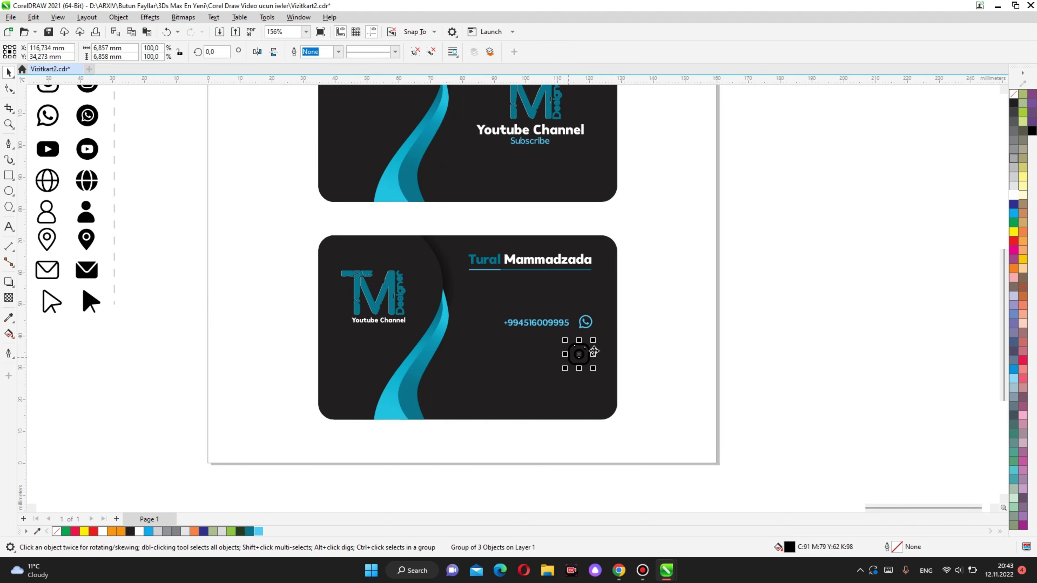
pyautogui.scroll(2, 594, 352)
pyautogui.click(258, 531)
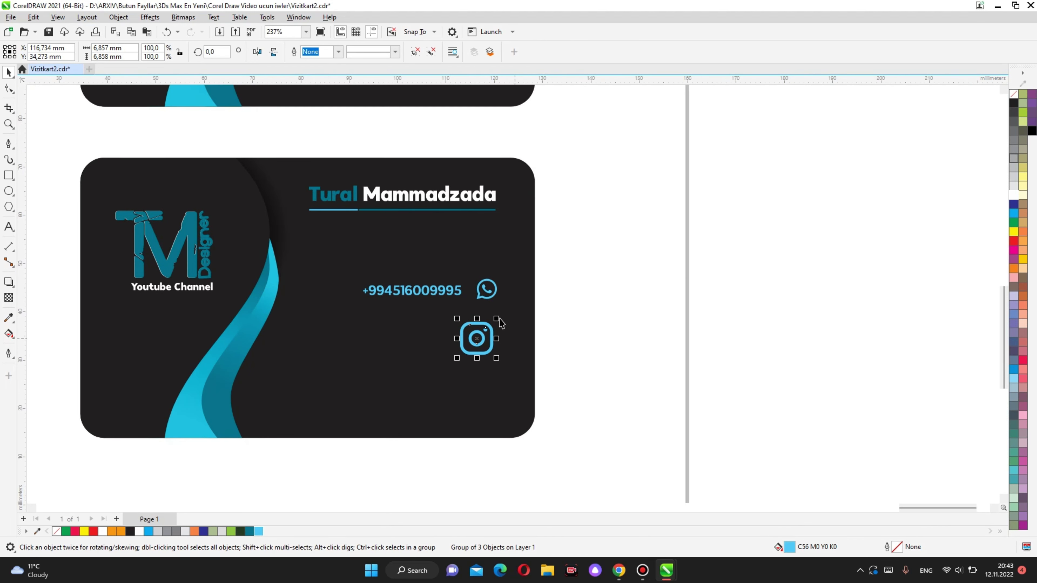
pyautogui.scroll(2, 453, 357)
pyautogui.moveTo(453, 358); pyautogui.dragTo(474, 257)
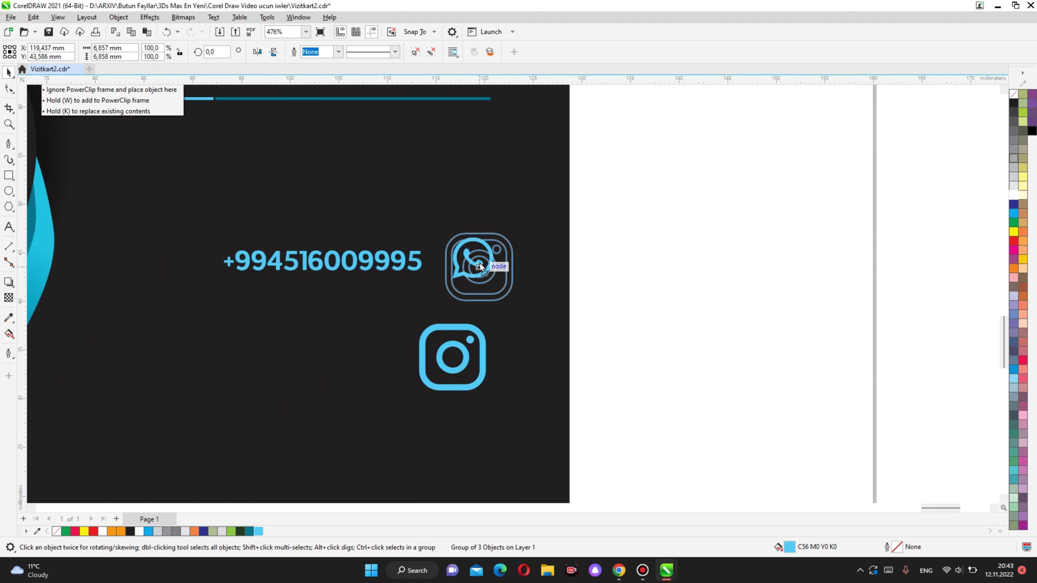
pyautogui.moveTo(511, 220); pyautogui.dragTo(503, 231)
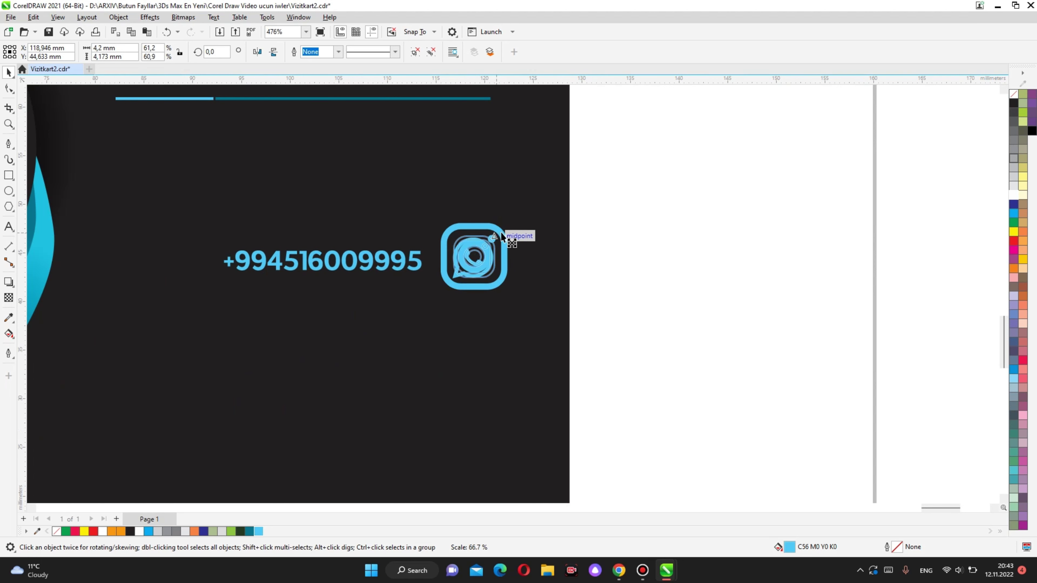
pyautogui.moveTo(503, 231); pyautogui.dragTo(474, 343)
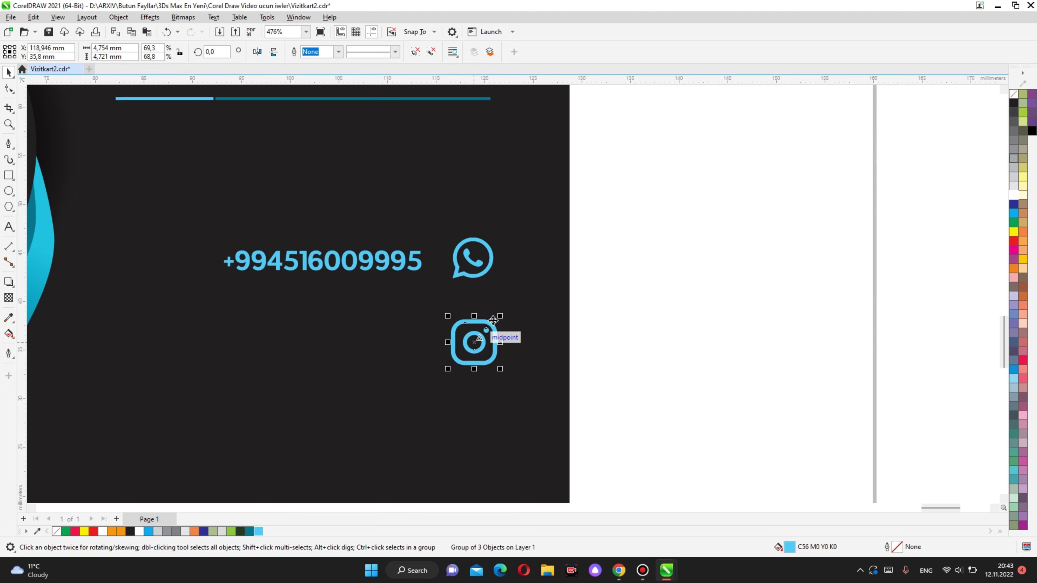
pyautogui.scroll(-2, 674, 135)
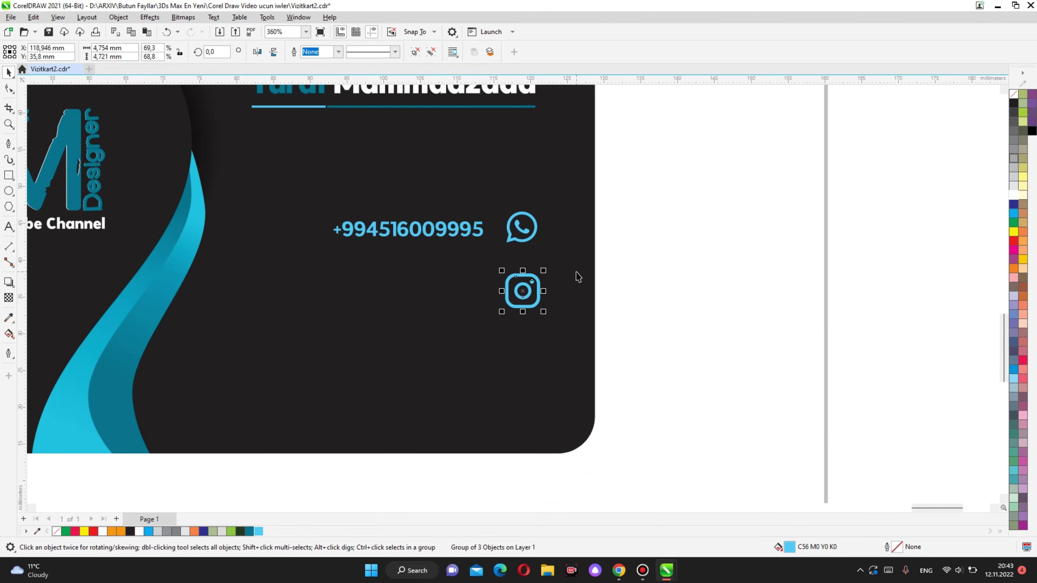
pyautogui.scroll(-1, 592, 282)
pyautogui.click(636, 265)
pyautogui.scroll(2, 488, 249)
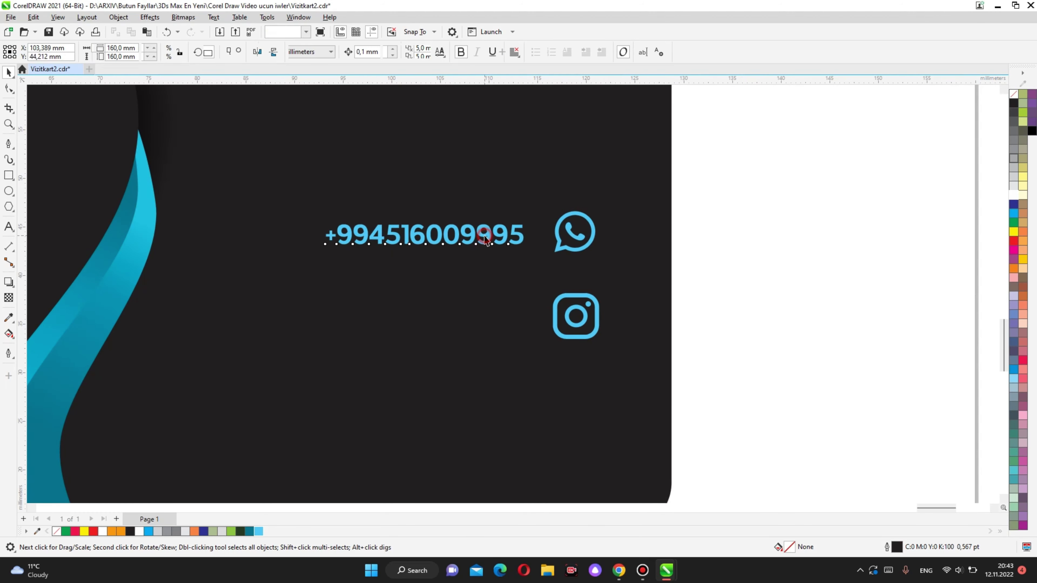
# Duplicate the phone number beside the Instagram icon and change its text to the Instagram handle.
pyautogui.moveTo(486, 246); pyautogui.dragTo(482, 323)
pyautogui.click(482, 312)
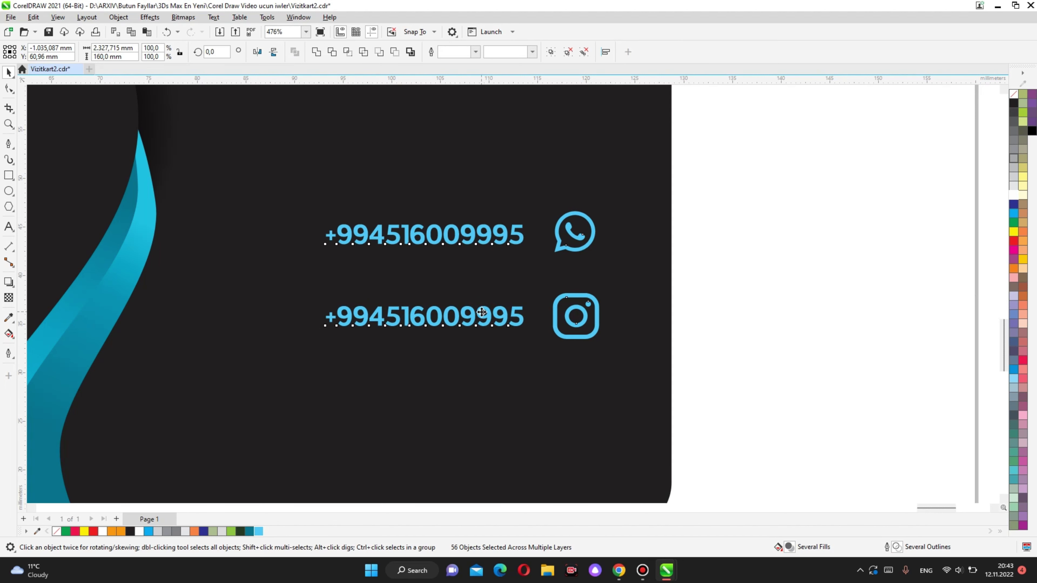
pyautogui.click(491, 315)
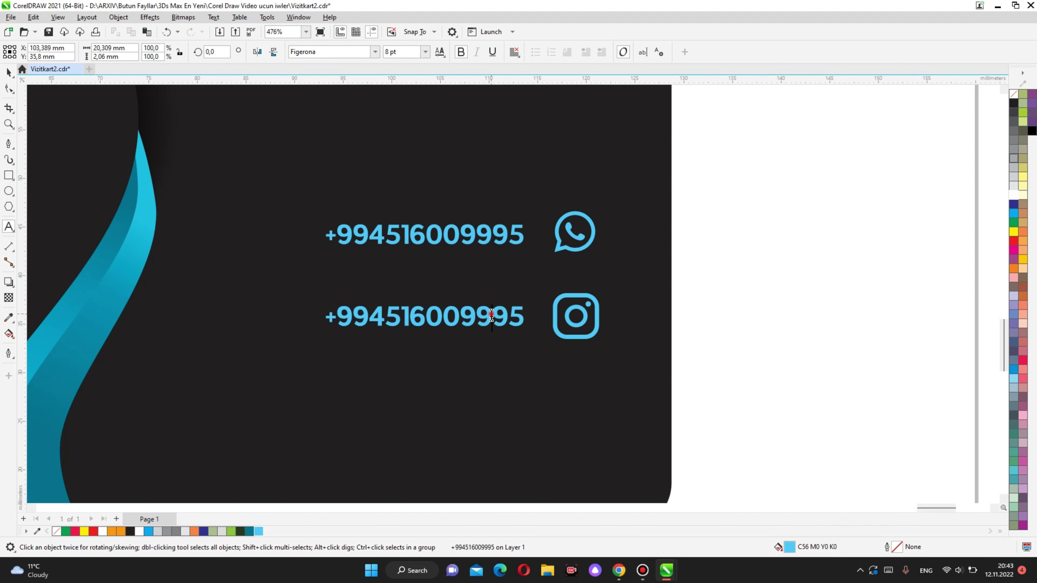
pyautogui.doubleClick(492, 316)
pyautogui.write('des')
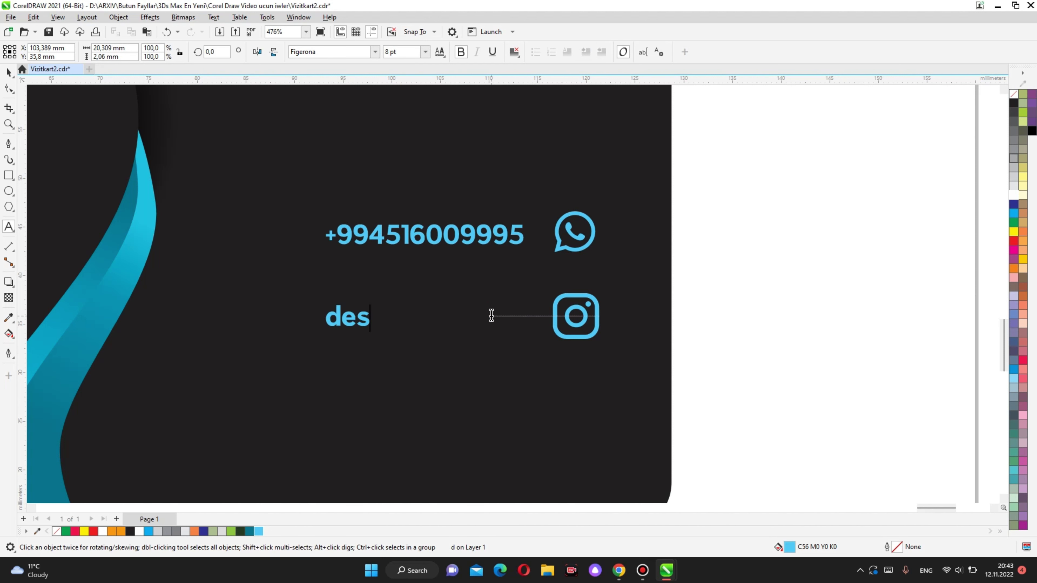
pyautogui.write('ign')
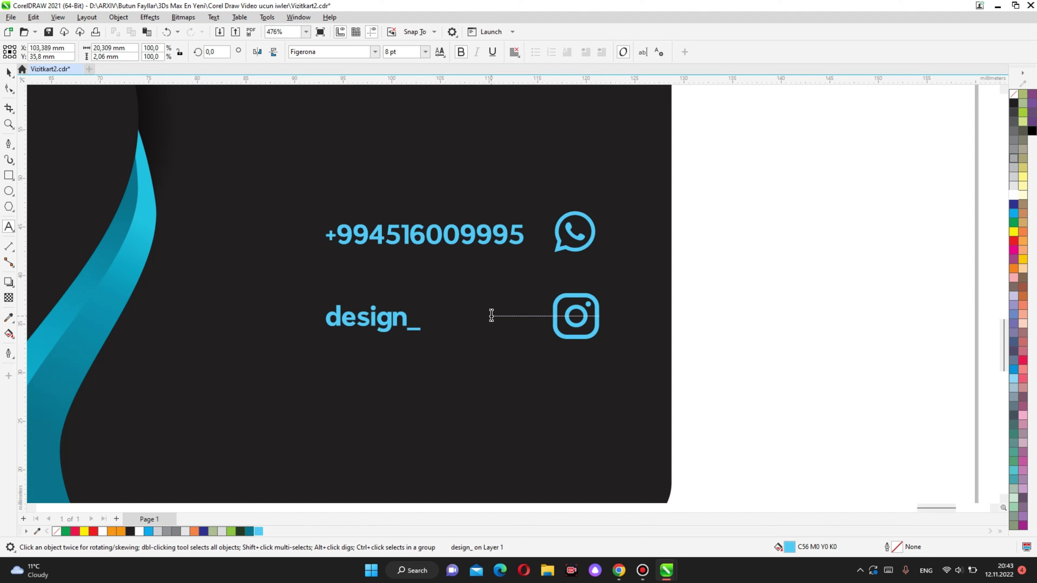
pyautogui.write('__t__')
pyautogui.write('m_')
pyautogui.click(10, 75)
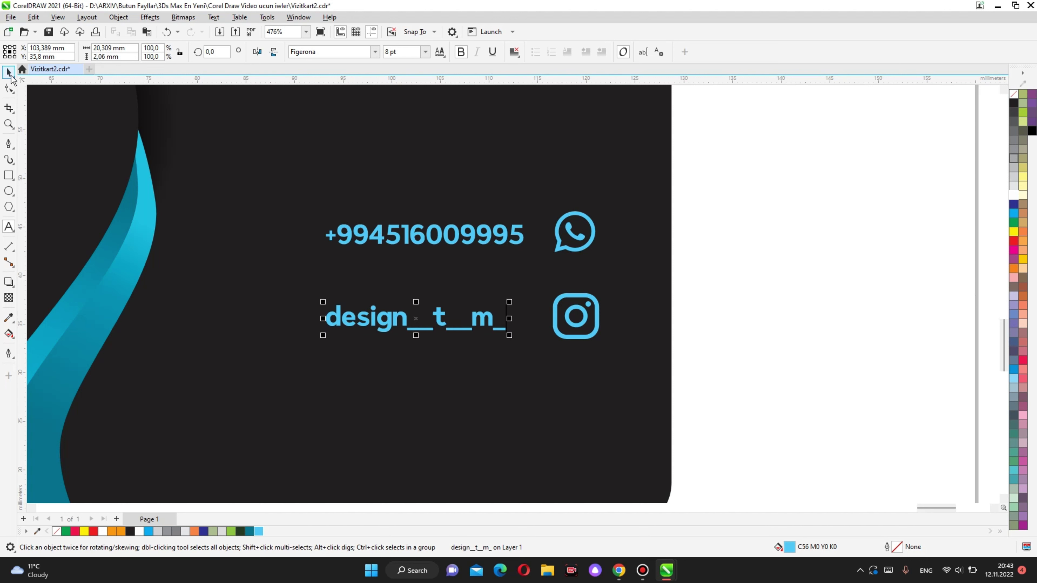
pyautogui.click(778, 226)
pyautogui.scroll(-1, 687, 273)
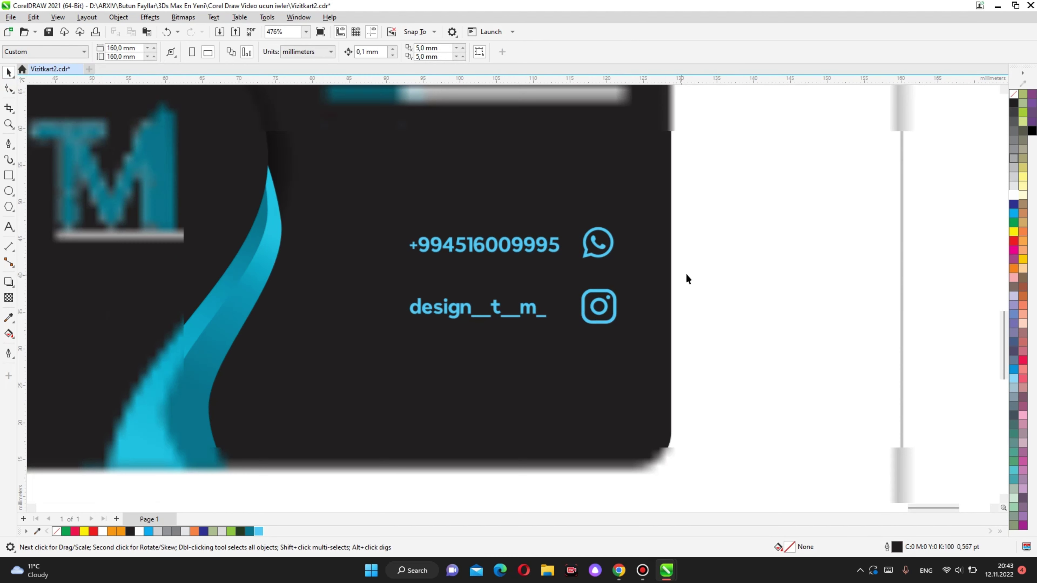
pyautogui.scroll(-2, 686, 273)
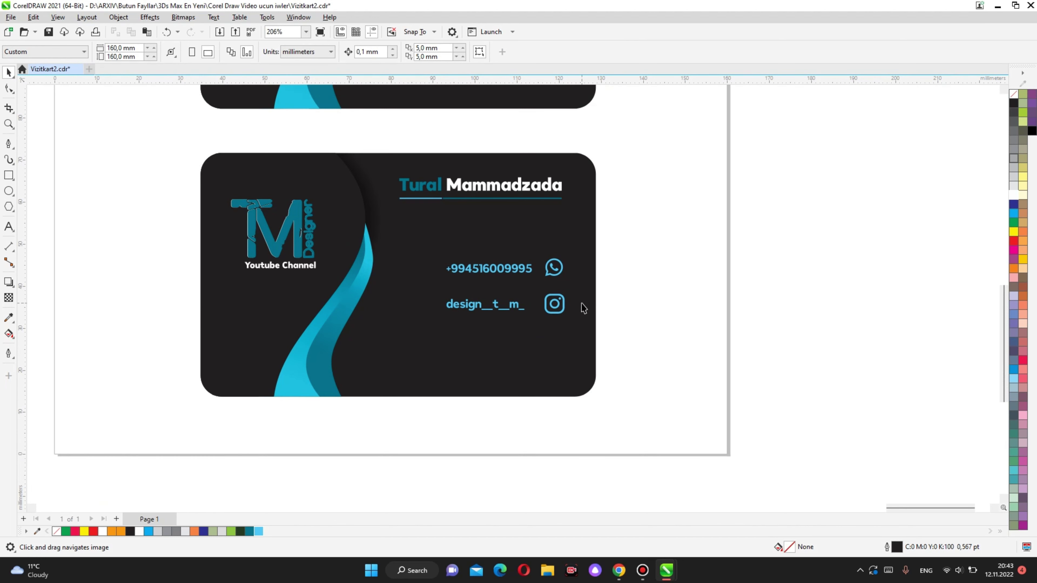
# Right-align the Instagram handle text with the phone number.
pyautogui.scroll(2, 447, 374)
pyautogui.scroll(2, 537, 292)
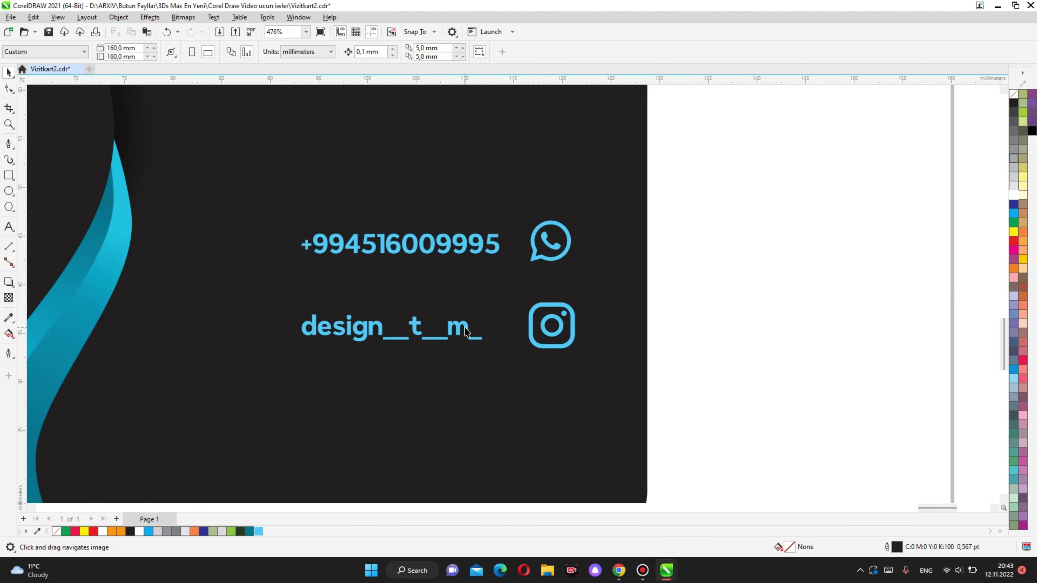
pyautogui.moveTo(465, 329); pyautogui.dragTo(482, 326)
pyautogui.scroll(-3, 483, 326)
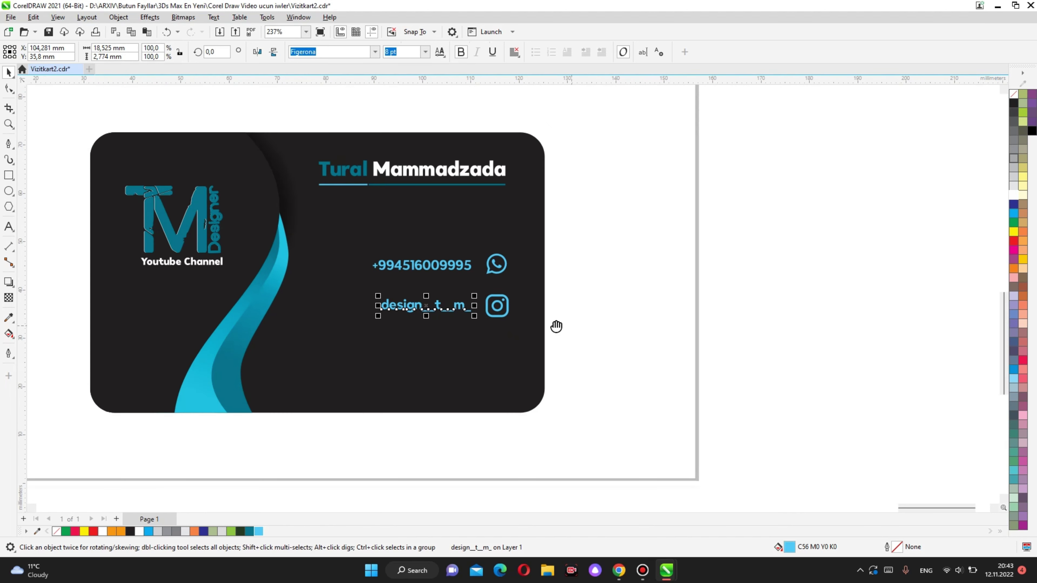
pyautogui.scroll(-1, 556, 326)
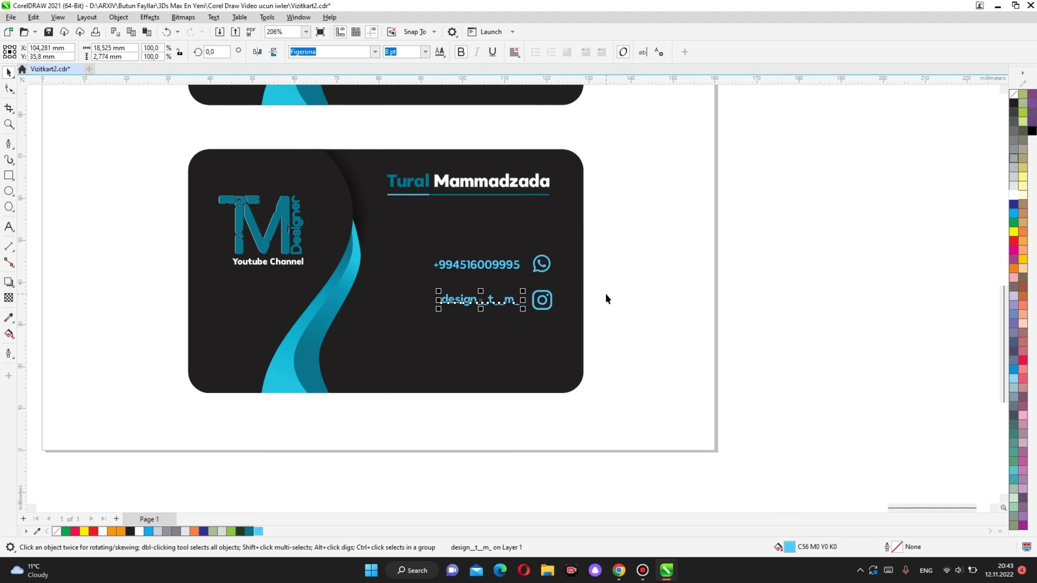
pyautogui.click(623, 280)
# Color the phone number and the Instagram handle text white.
pyautogui.scroll(2, 518, 280)
pyautogui.click(463, 265)
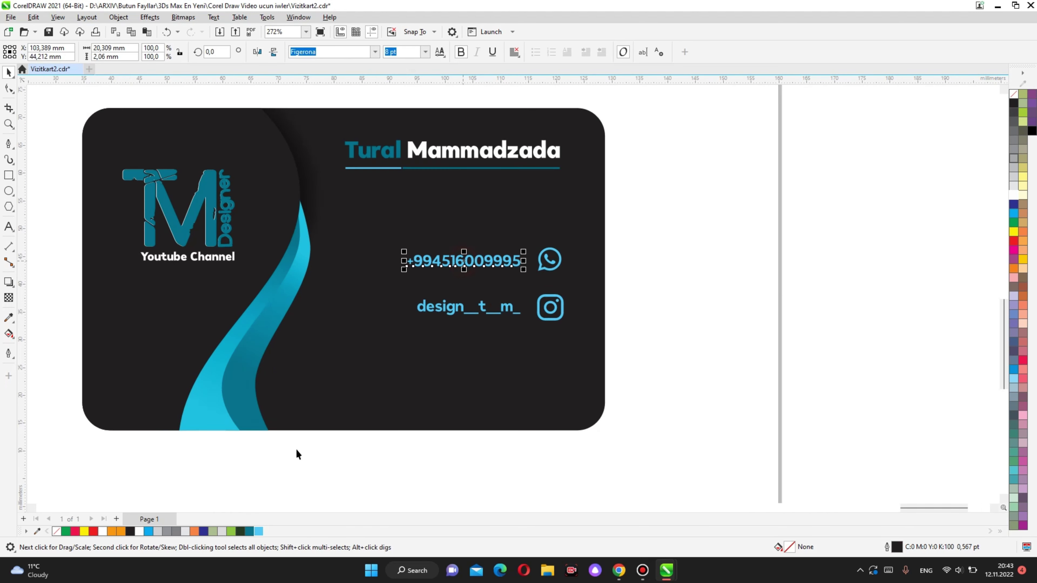
pyautogui.click(139, 531)
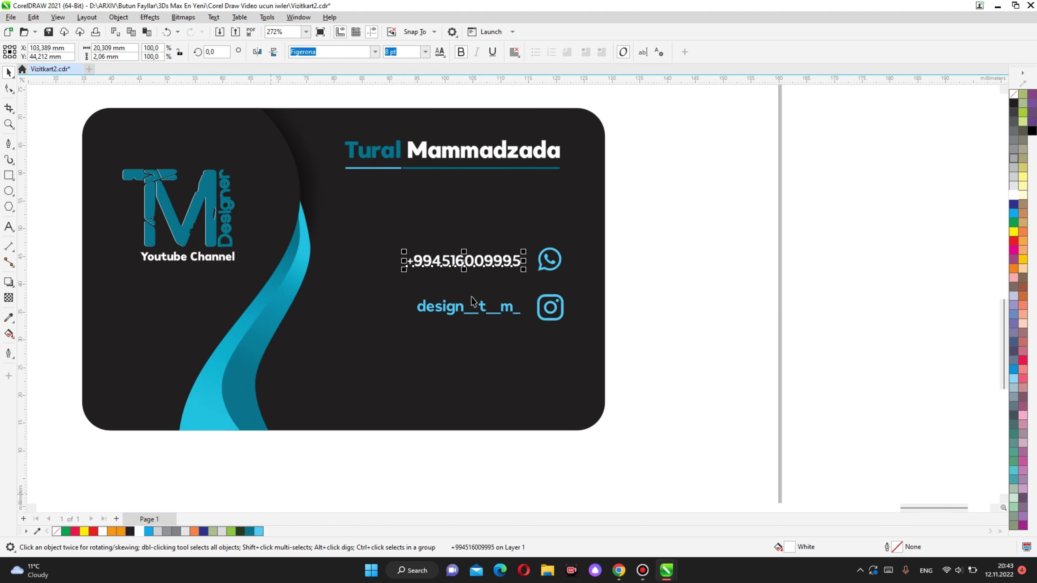
pyautogui.click(453, 313)
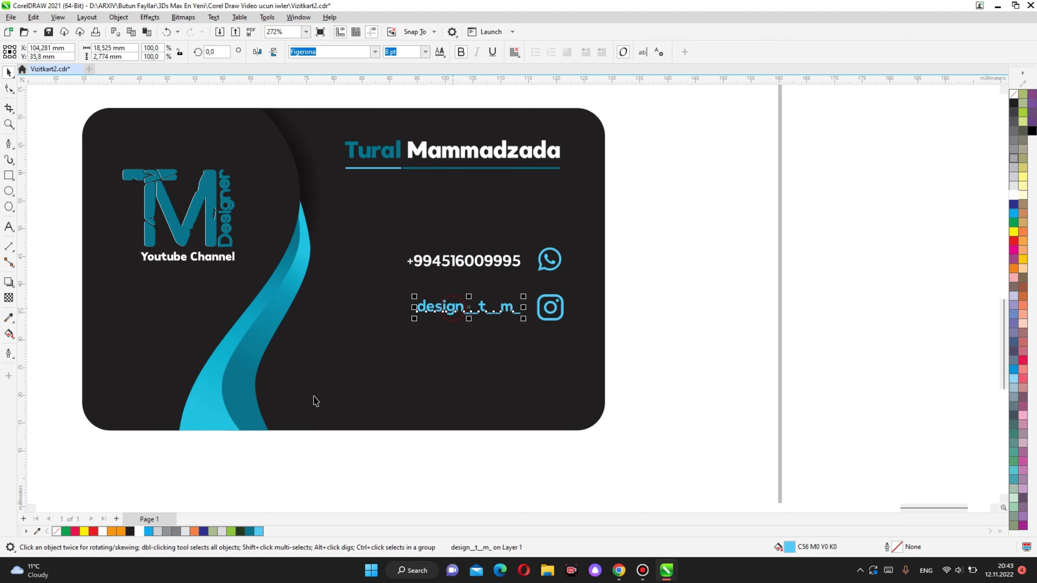
pyautogui.click(141, 528)
pyautogui.click(740, 334)
pyautogui.scroll(-2, 635, 330)
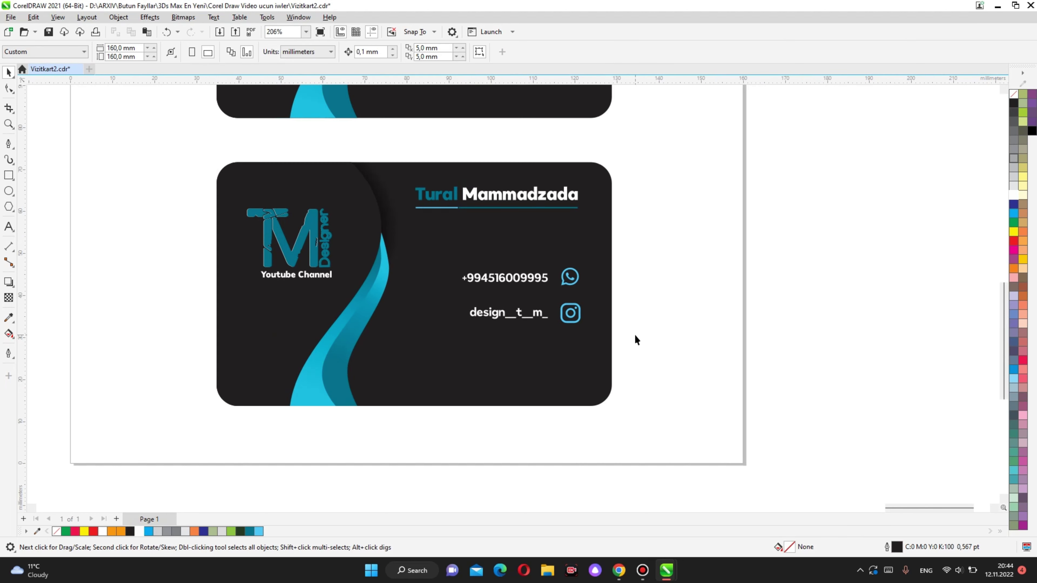
pyautogui.scroll(1, 635, 335)
# Fit the page and icon set in view, then copy the outline location-pin icon.
pyautogui.press('F3')
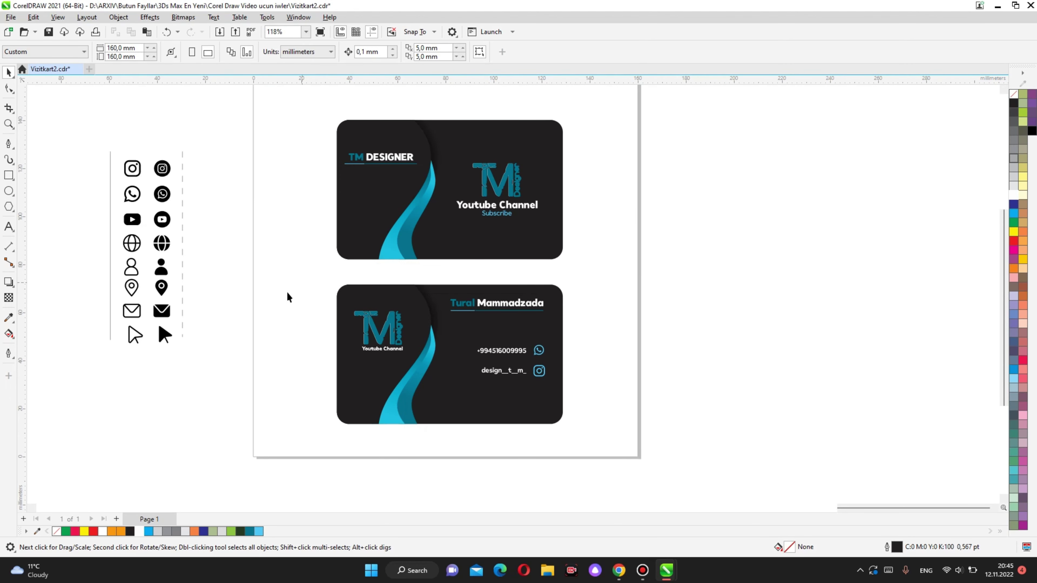
pyautogui.scroll(1, 286, 291)
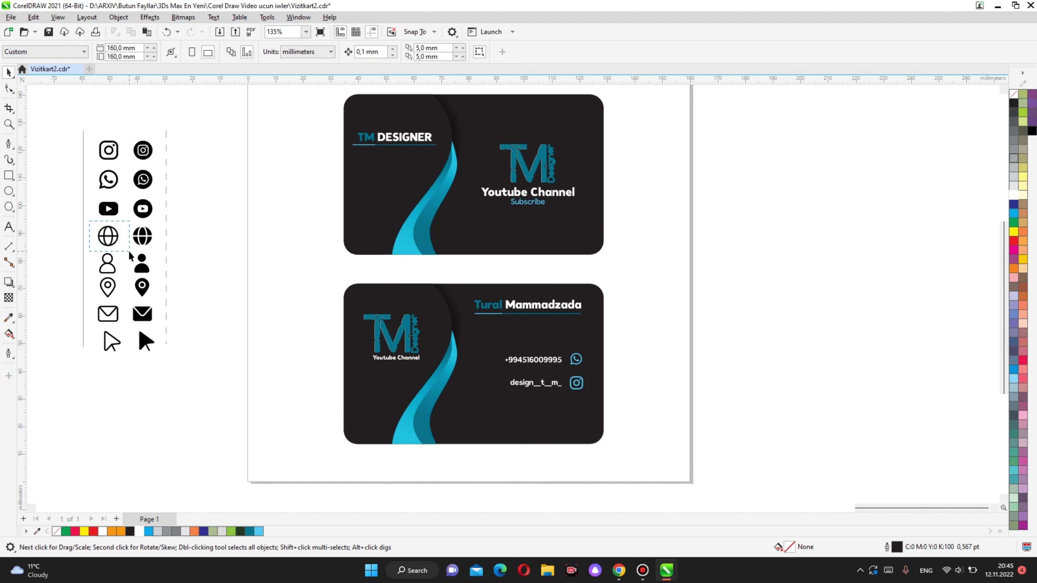
pyautogui.click(109, 237)
pyautogui.click(108, 236)
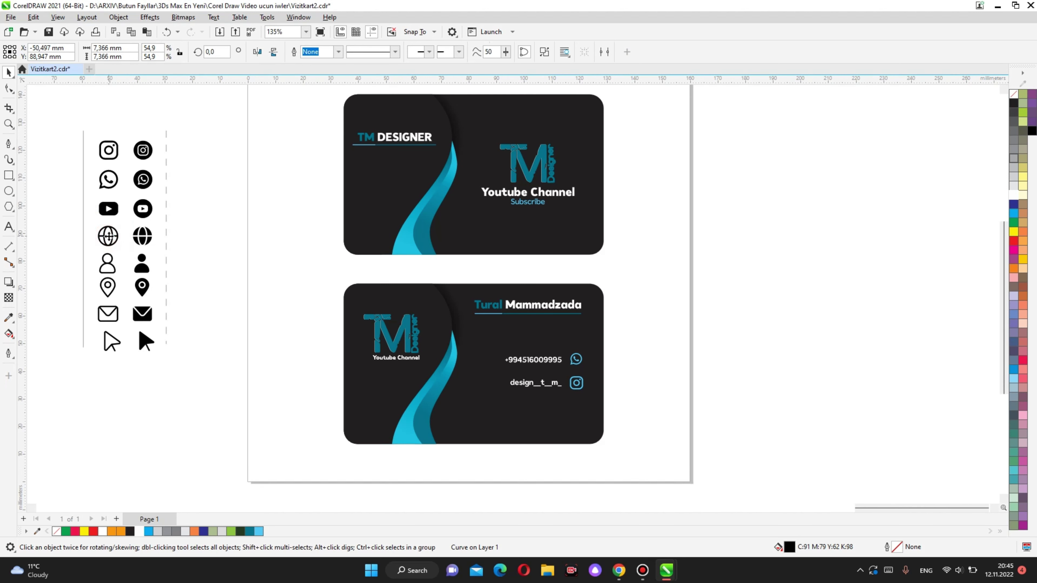
pyautogui.click(188, 237)
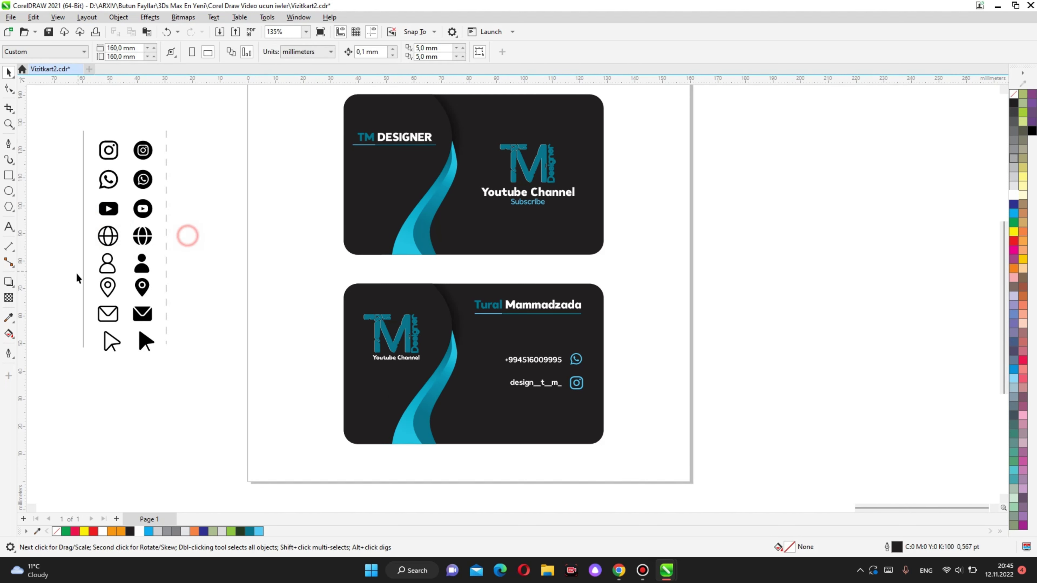
pyautogui.click(108, 284)
pyautogui.moveTo(109, 285); pyautogui.dragTo(239, 369)
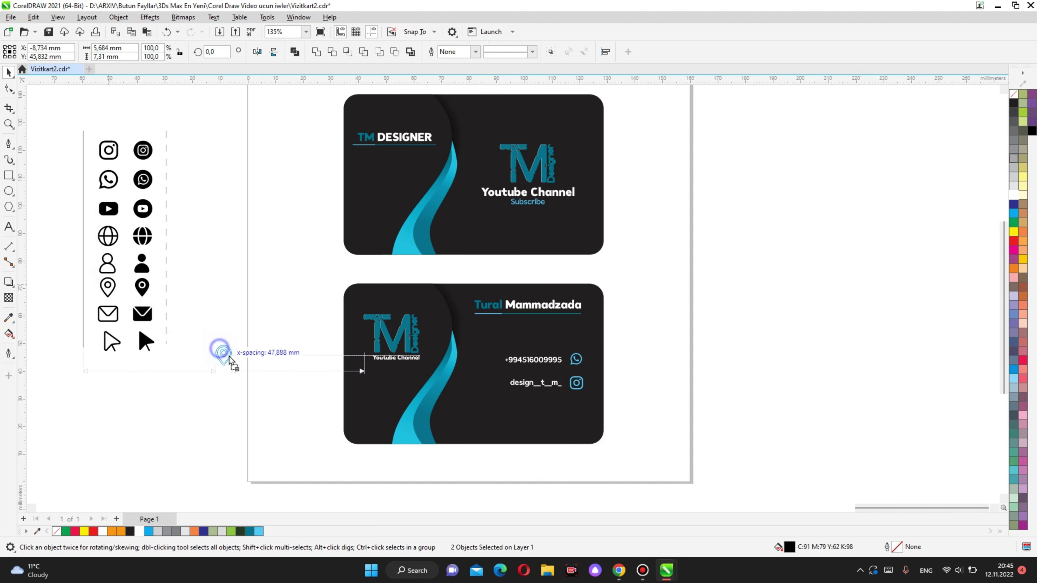
# Convert the copied pin's outline to an object, group it, and move it onto the card.
pyautogui.click(119, 17)
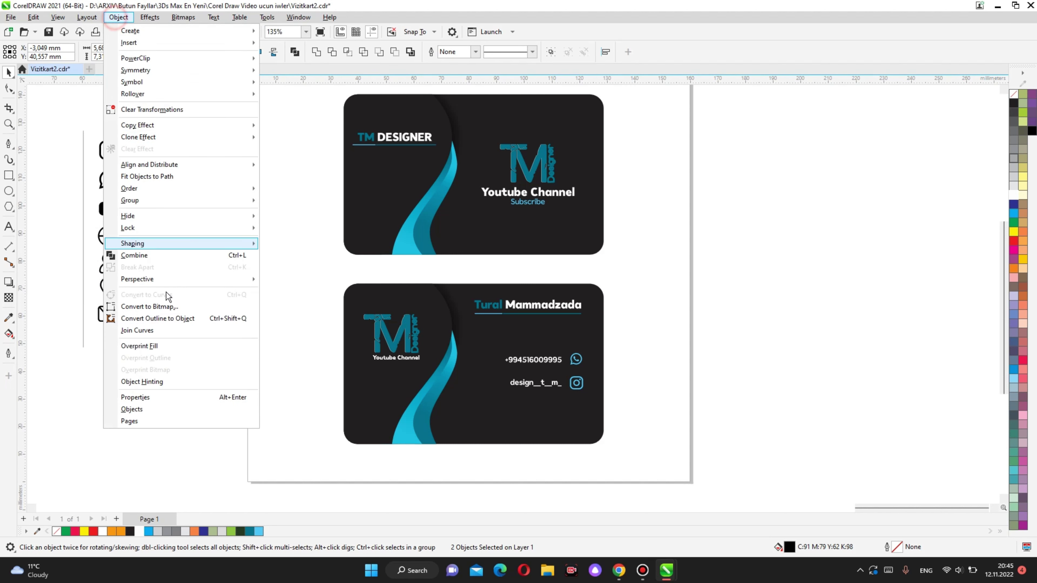
pyautogui.click(165, 318)
pyautogui.click(234, 368)
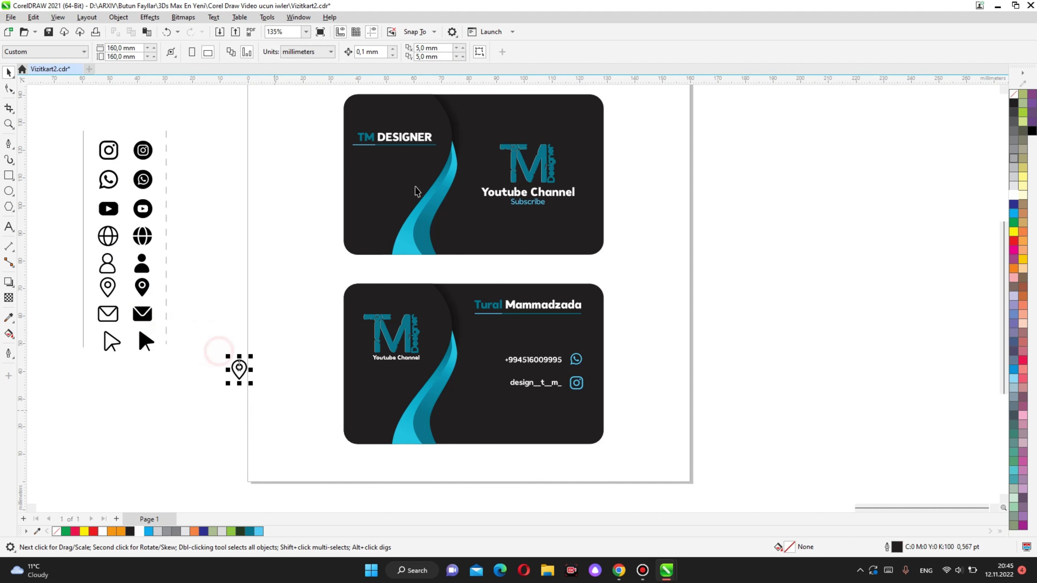
pyautogui.hotkey('ctrl', 'g')
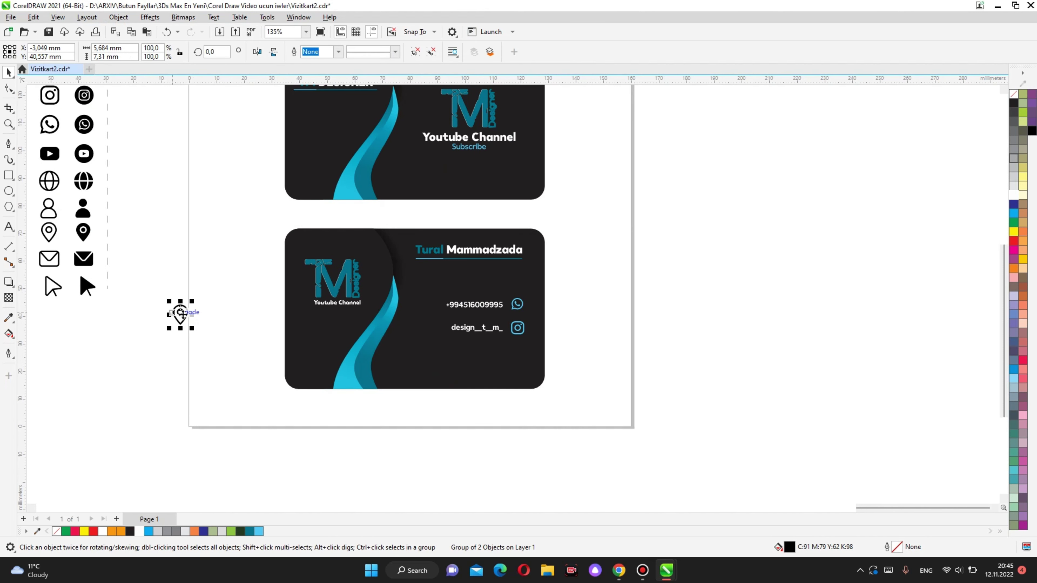
pyautogui.moveTo(180, 313); pyautogui.dragTo(517, 356)
# Color the pin light blue, shrink it to about 71%, and place it below Instagram.
pyautogui.scroll(3, 518, 356)
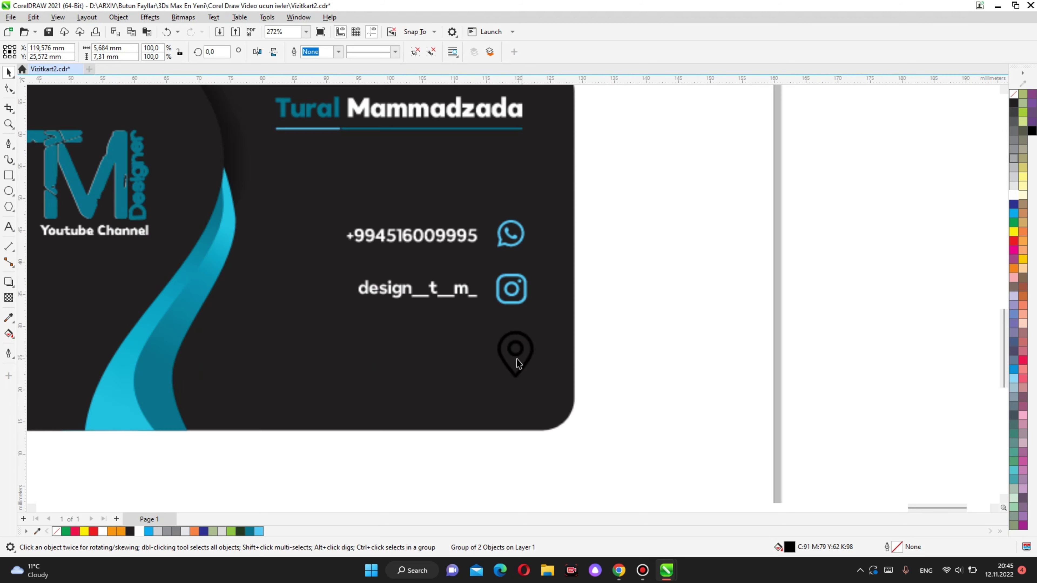
pyautogui.click(256, 531)
pyautogui.scroll(2, 544, 340)
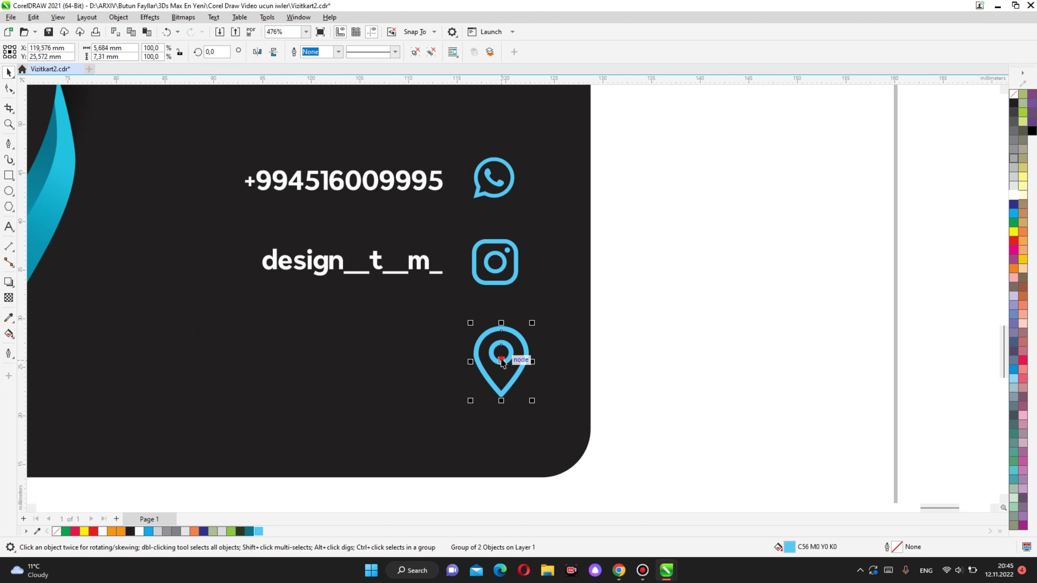
pyautogui.moveTo(502, 363); pyautogui.dragTo(496, 261)
pyautogui.moveTo(528, 225); pyautogui.dragTo(495, 354)
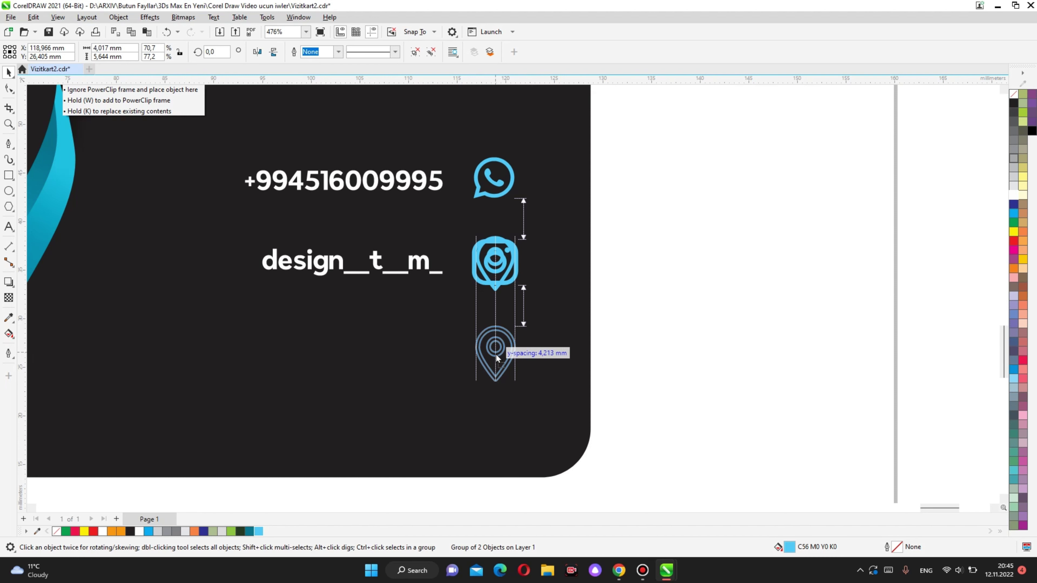
pyautogui.moveTo(495, 353); pyautogui.dragTo(495, 354)
# Undo the last change to the location pin.
pyautogui.click(734, 310)
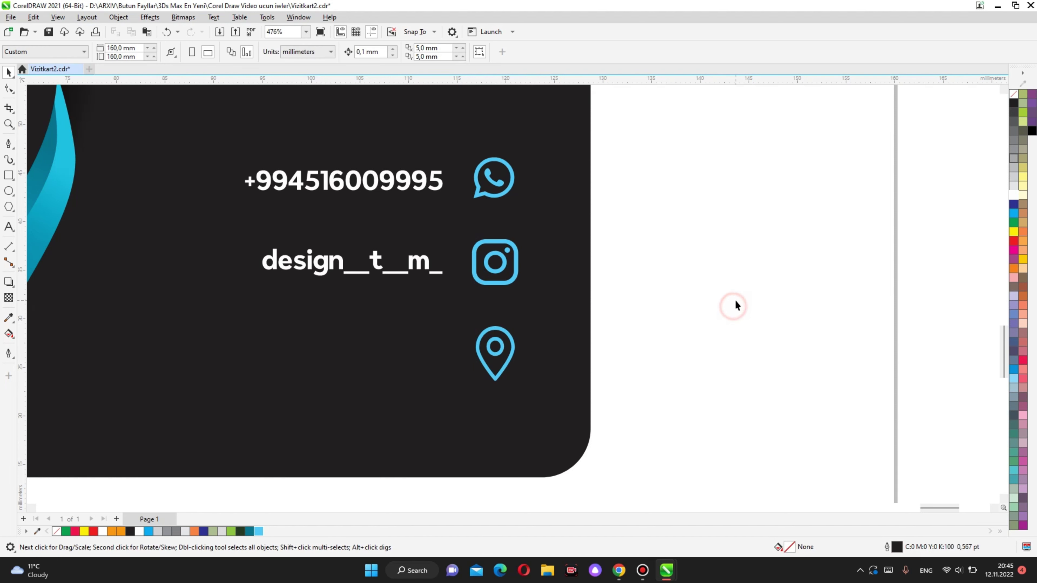
pyautogui.scroll(2, 493, 371)
pyautogui.scroll(-3, 492, 372)
pyautogui.scroll(-2, 412, 351)
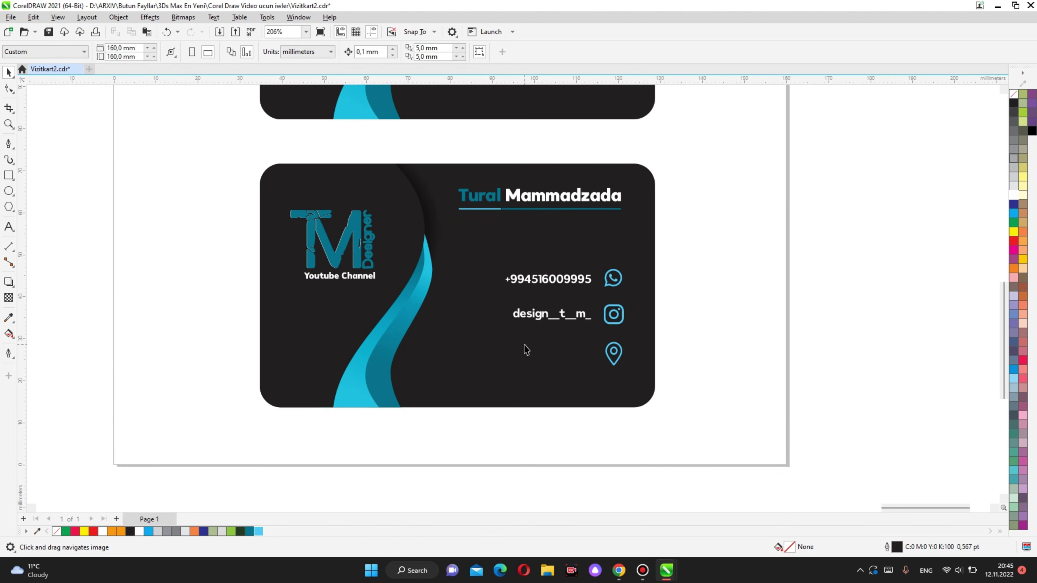
pyautogui.scroll(-3, 525, 350)
pyautogui.scroll(3, 574, 352)
pyautogui.scroll(2, 606, 366)
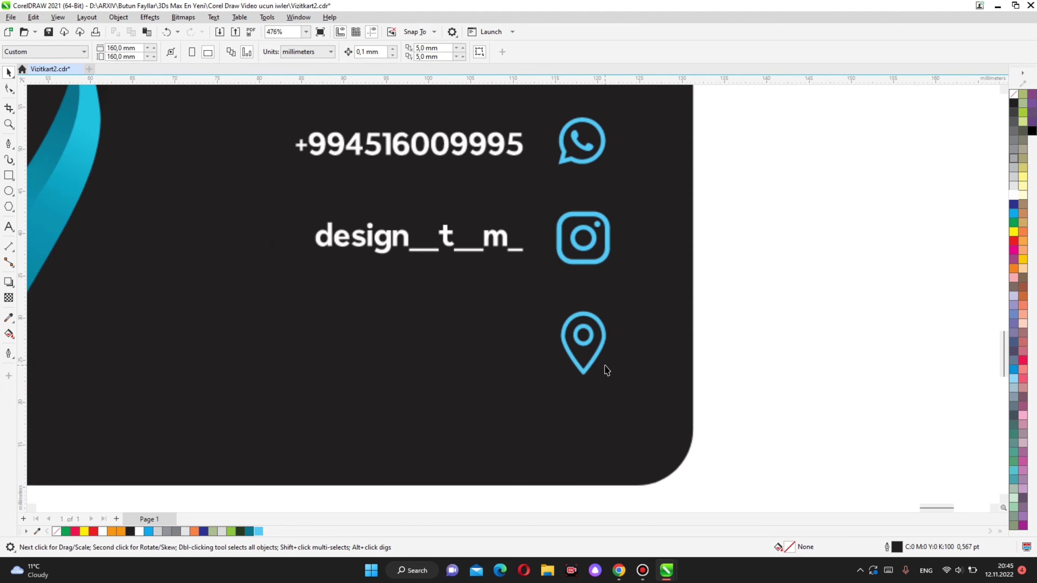
pyautogui.scroll(3, 612, 337)
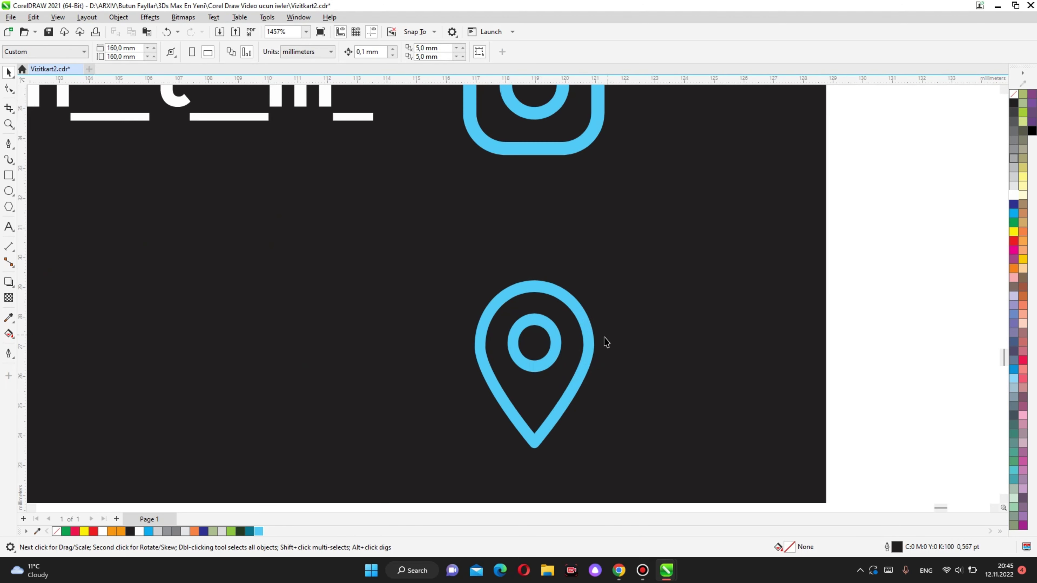
pyautogui.scroll(-2, 605, 341)
pyautogui.click(589, 348)
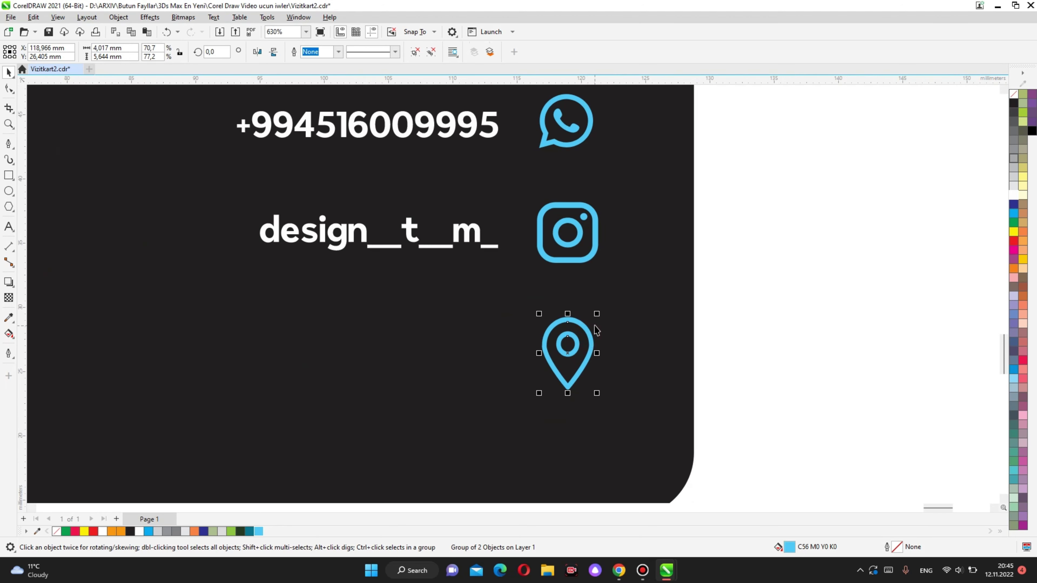
pyautogui.hotkey('ctrl', 'z')
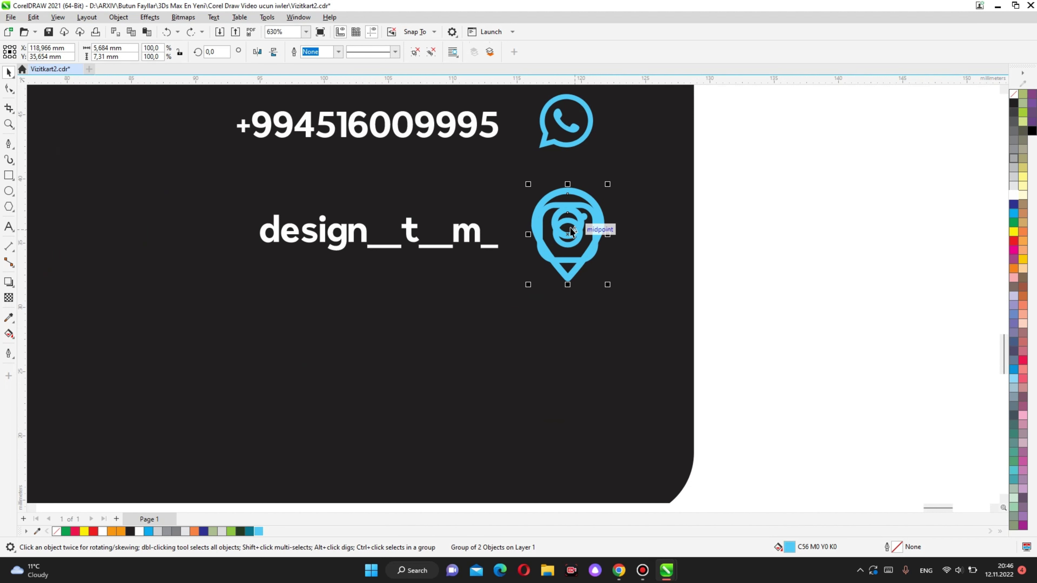
# Scale the pin evenly to 70.7% and centre it under the Instagram icon.
pyautogui.moveTo(596, 225); pyautogui.dragTo(596, 370)
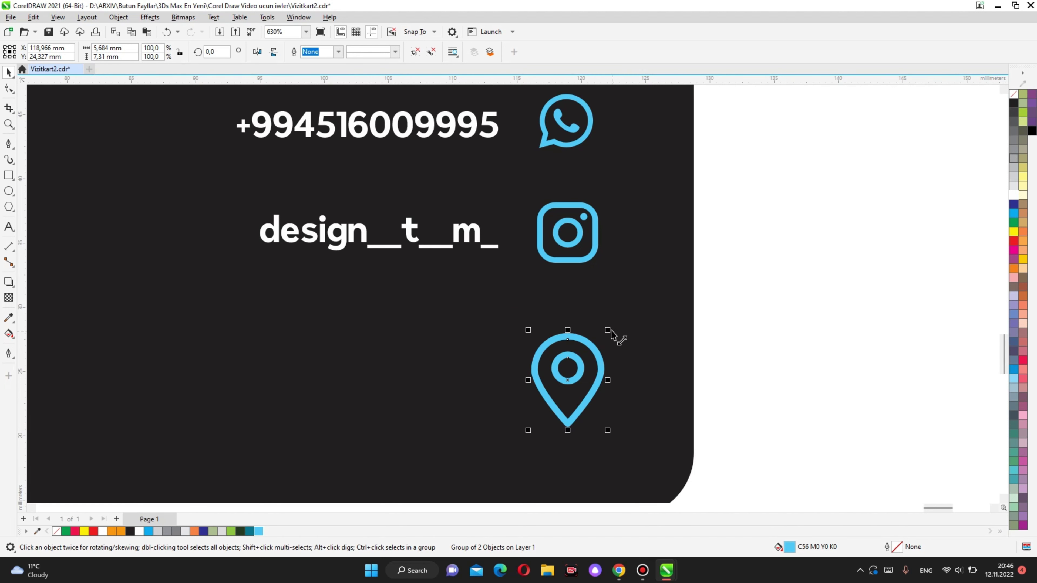
pyautogui.moveTo(608, 330); pyautogui.dragTo(606, 342)
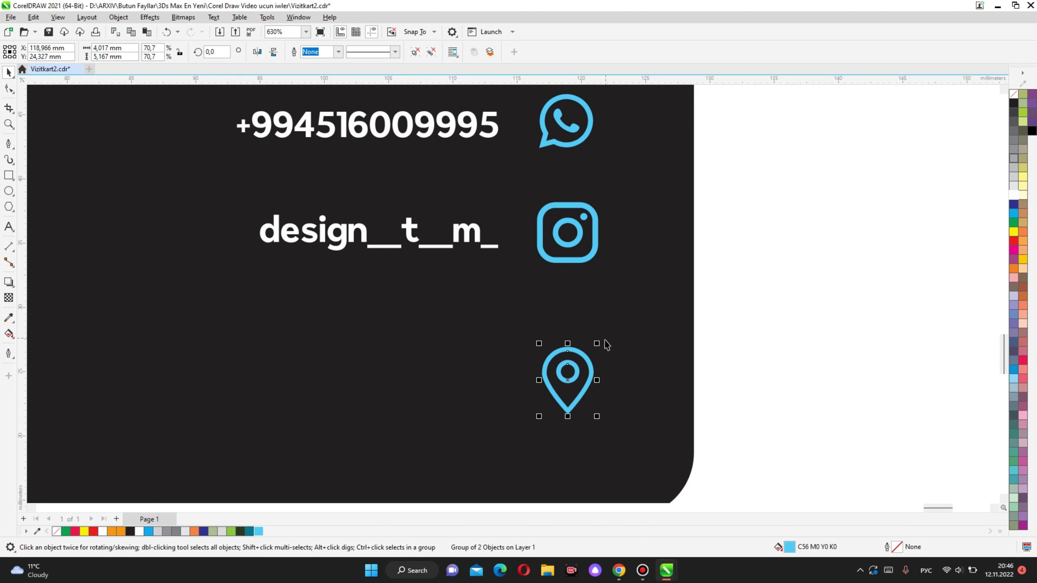
pyautogui.moveTo(566, 370)
pyautogui.mouseDown()
pyautogui.moveTo(567, 232)
pyautogui.moveTo(572, 380)
pyautogui.moveTo(567, 248)
pyautogui.mouseUp()
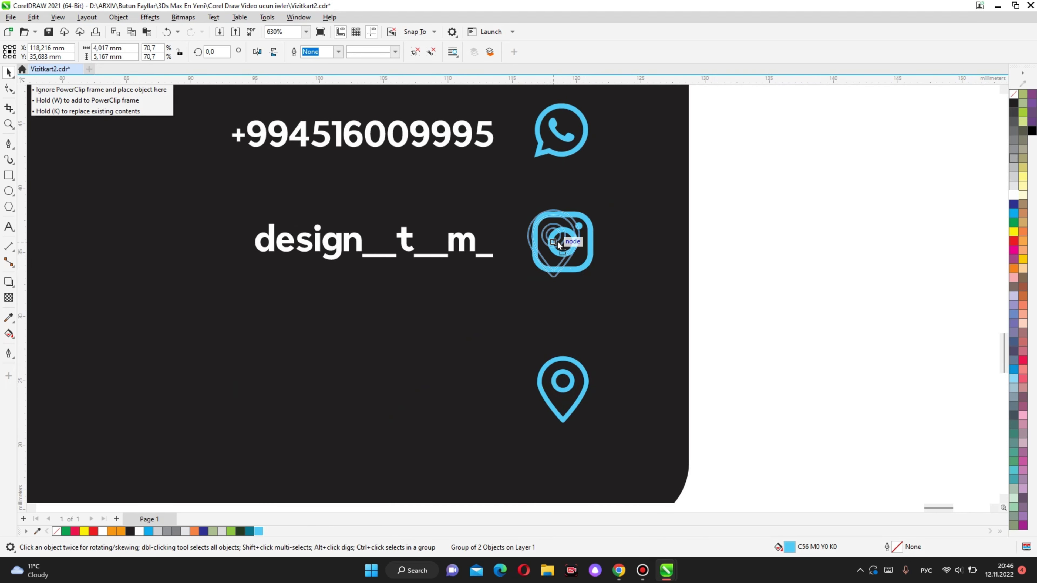
pyautogui.moveTo(567, 247); pyautogui.dragTo(565, 389)
pyautogui.scroll(-3, 613, 286)
pyautogui.scroll(2, 653, 253)
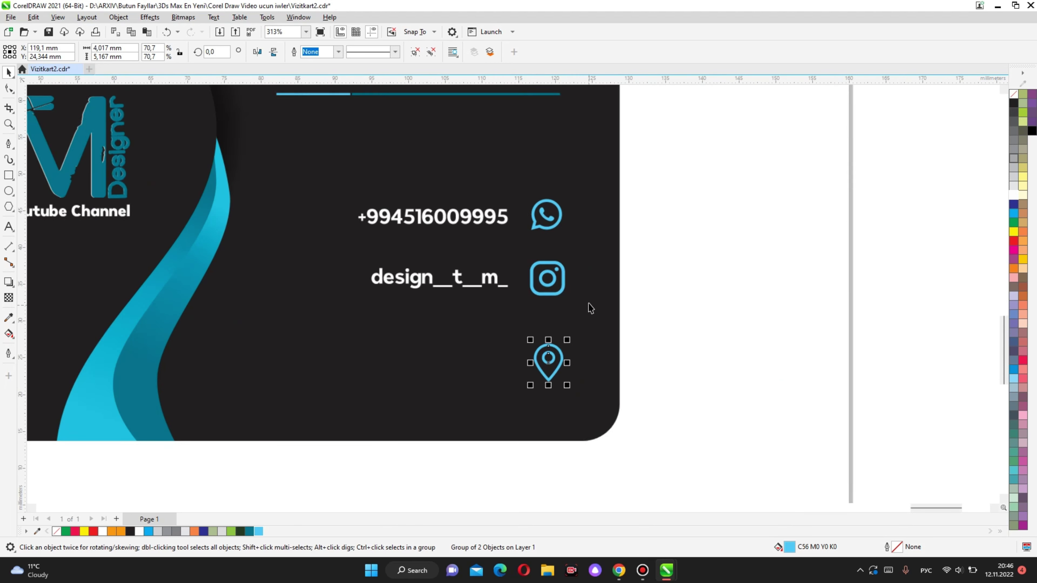
pyautogui.click(669, 246)
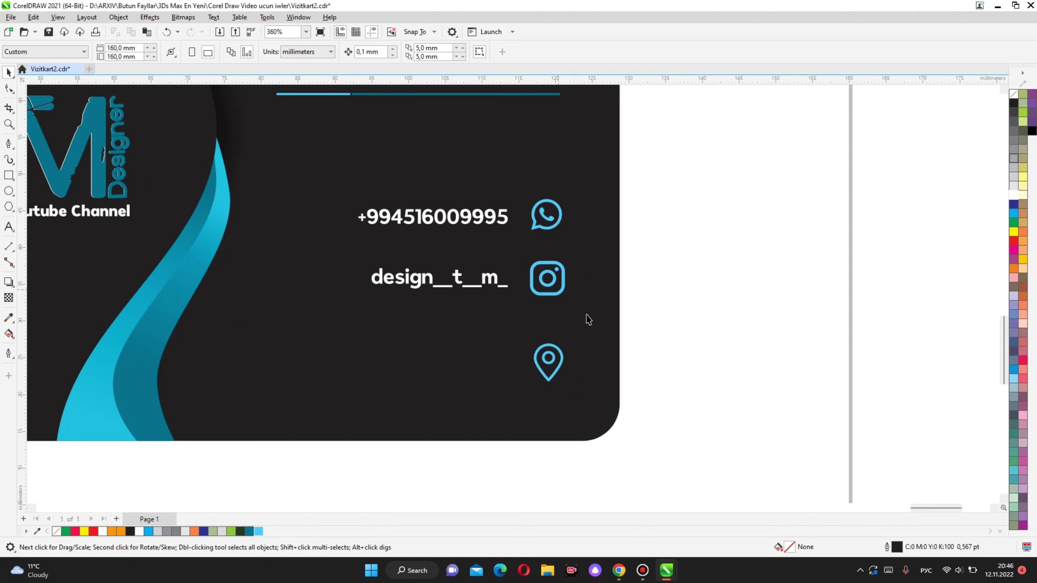
pyautogui.scroll(-2, 588, 320)
# Copy the Instagram handle text down beside the location pin.
pyautogui.scroll(-1, 591, 343)
pyautogui.scroll(3, 591, 343)
pyautogui.click(551, 298)
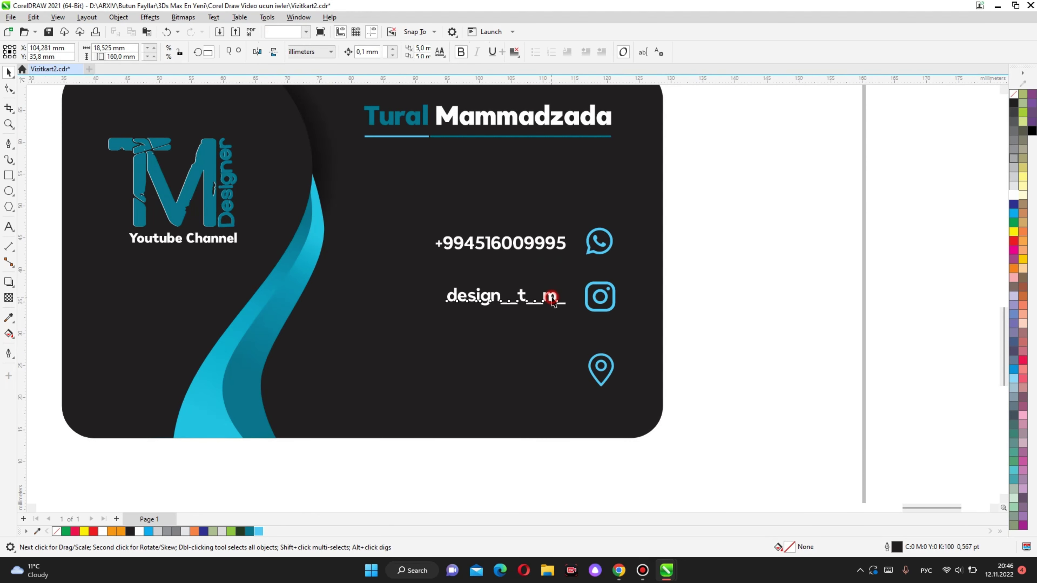
pyautogui.moveTo(552, 300); pyautogui.dragTo(552, 359)
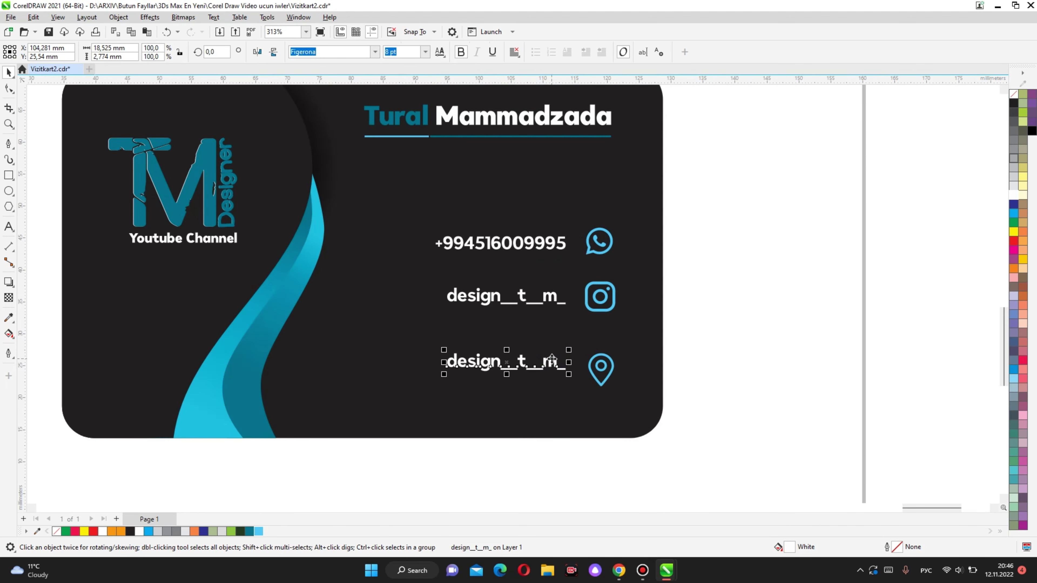
pyautogui.click(552, 358)
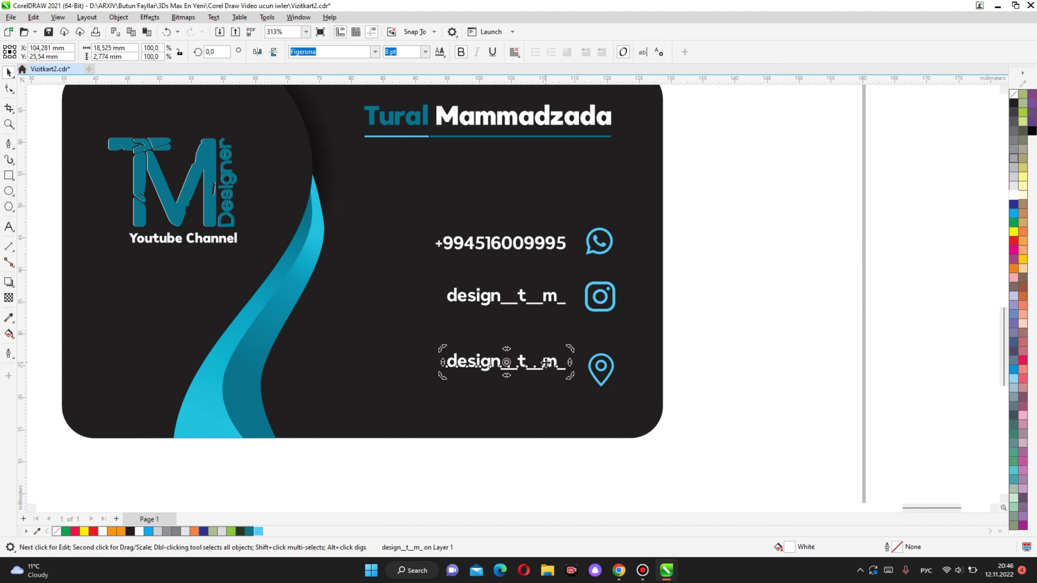
# Replace the copied text with 'Baku/Azerbaijan'.
pyautogui.click(546, 362)
pyautogui.doubleClick(546, 363)
pyautogui.hotkey('ctrl', 'a')
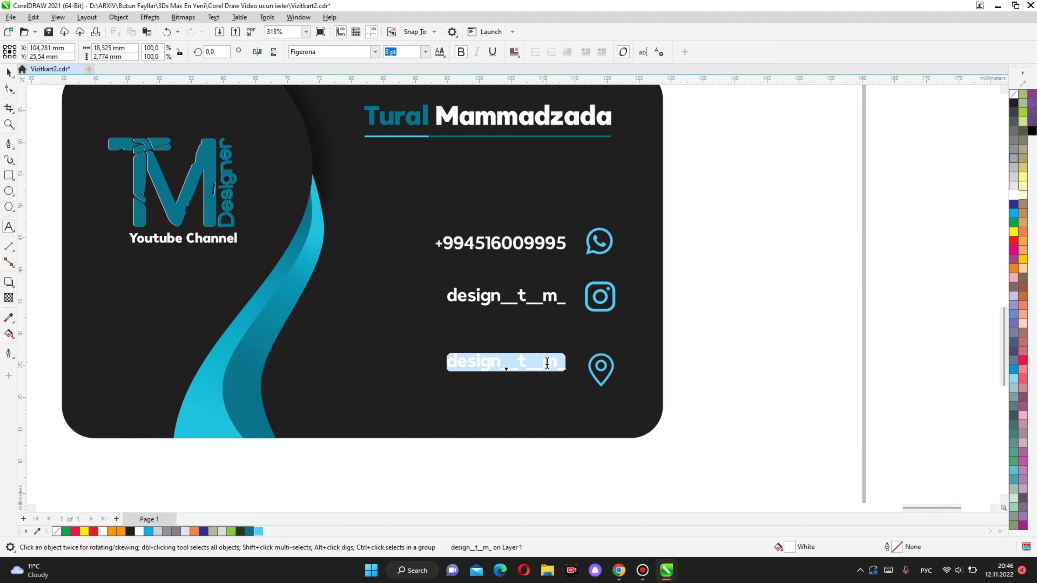
pyautogui.write('Ифл')
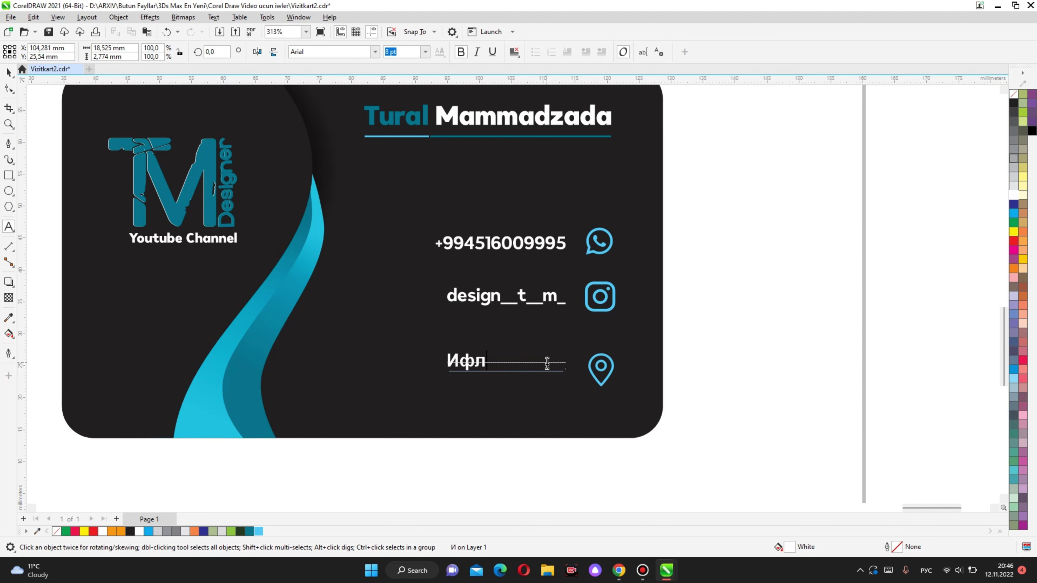
pyautogui.press('BackSpace')
pyautogui.press('BackSpace')
pyautogui.press('BackSpace')
pyautogui.hotkey('alt', 'shift')
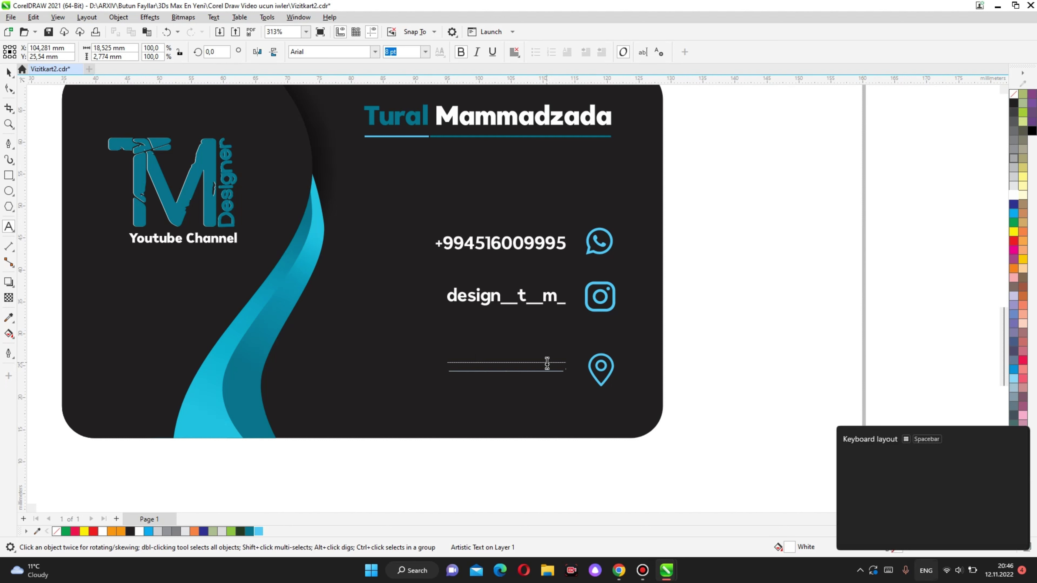
pyautogui.write('Bak')
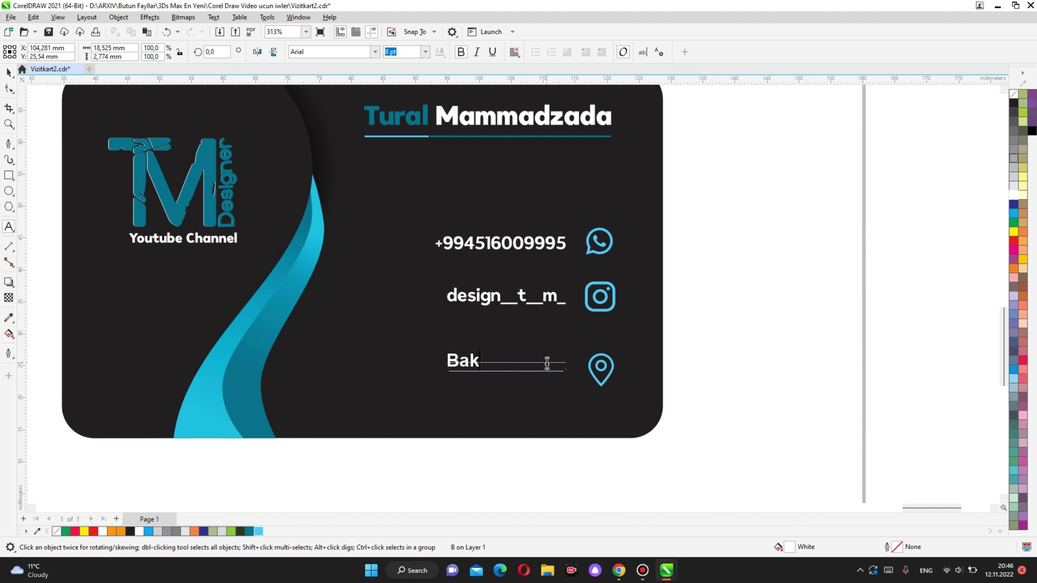
pyautogui.write('u/Azerbaijan')
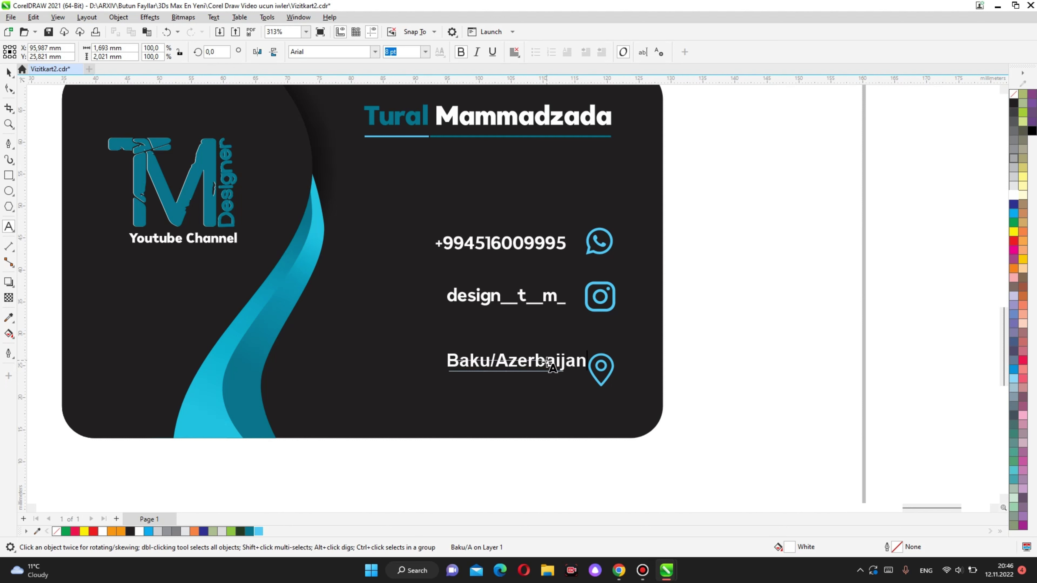
pyautogui.click(8, 73)
pyautogui.click(722, 247)
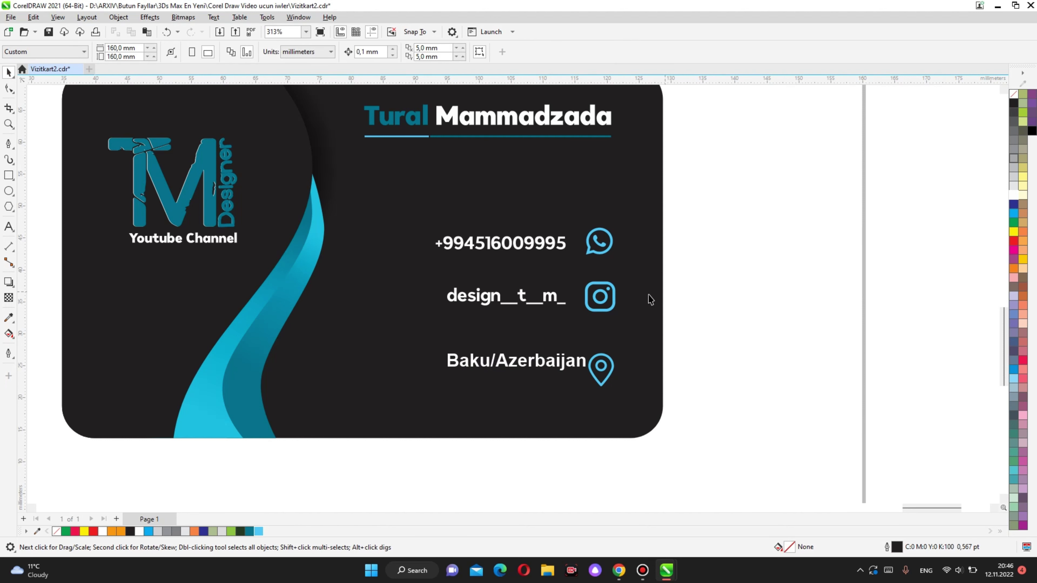
# Move the Baku/Azerbaijan text down and left, and stretch it wider.
pyautogui.scroll(1, 583, 338)
pyautogui.scroll(-1, 576, 338)
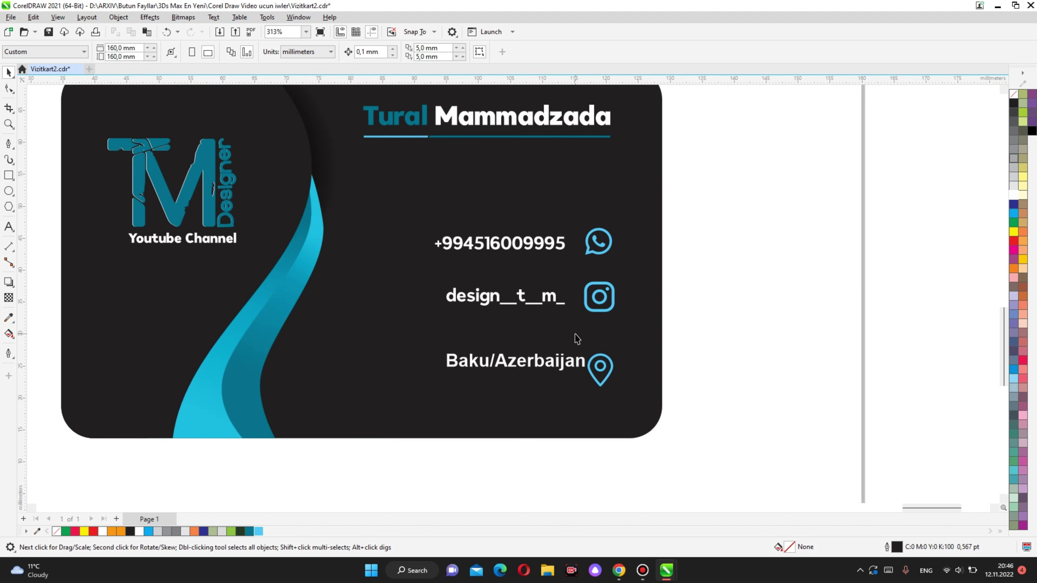
pyautogui.scroll(1, 576, 339)
pyautogui.scroll(-1, 574, 340)
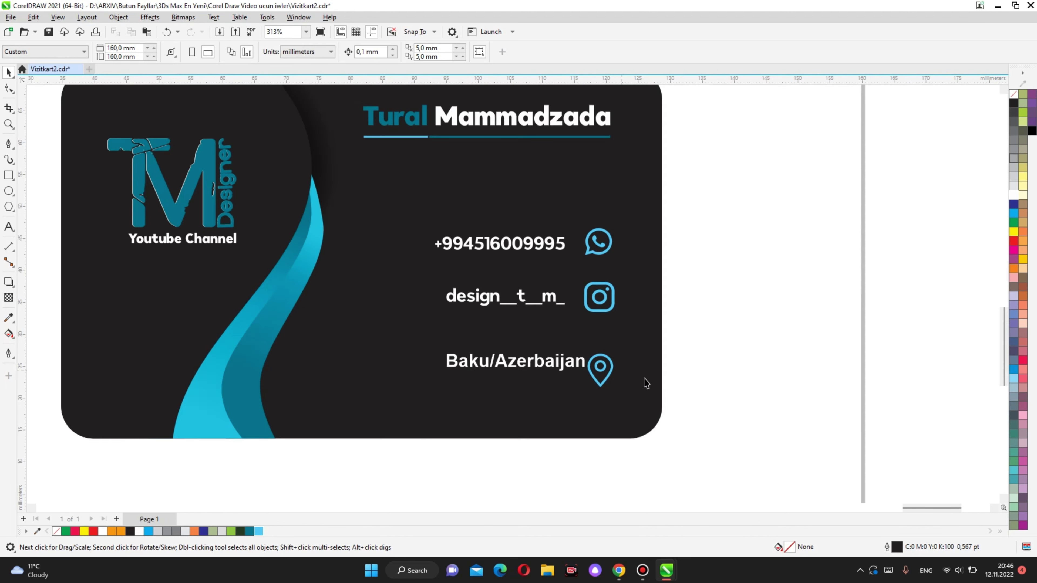
pyautogui.moveTo(554, 372); pyautogui.dragTo(545, 375)
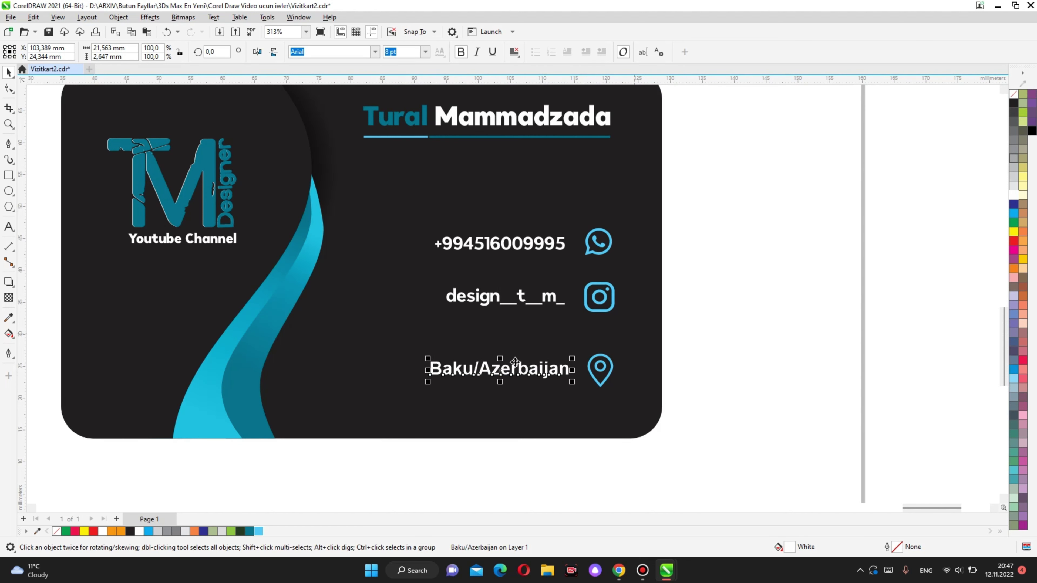
pyautogui.scroll(1, 515, 361)
pyautogui.moveTo(414, 370)
pyautogui.mouseDown()
pyautogui.moveTo(395, 376)
pyautogui.moveTo(417, 371)
pyautogui.mouseUp()
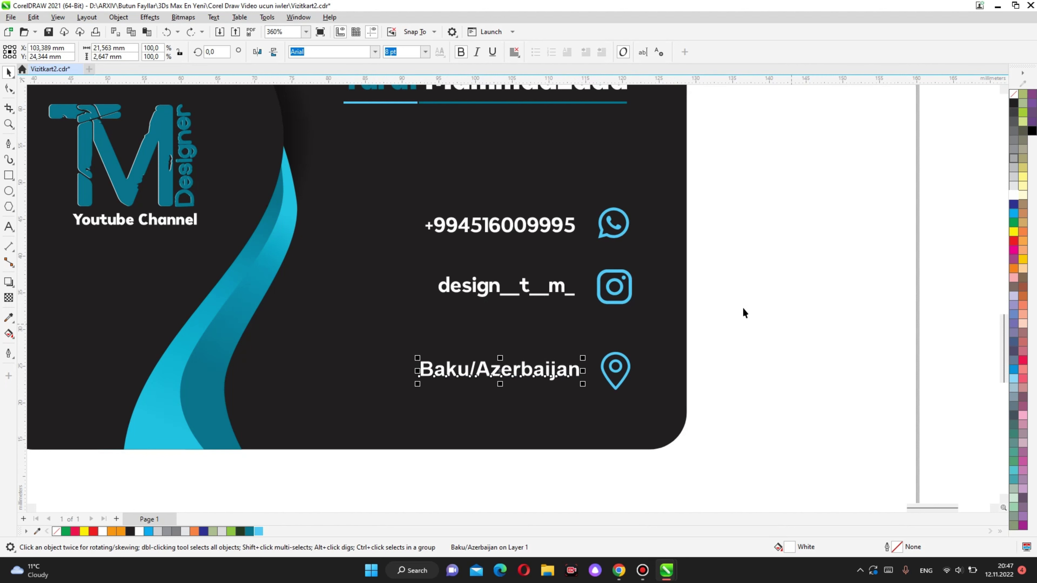
pyautogui.scroll(-1, 679, 340)
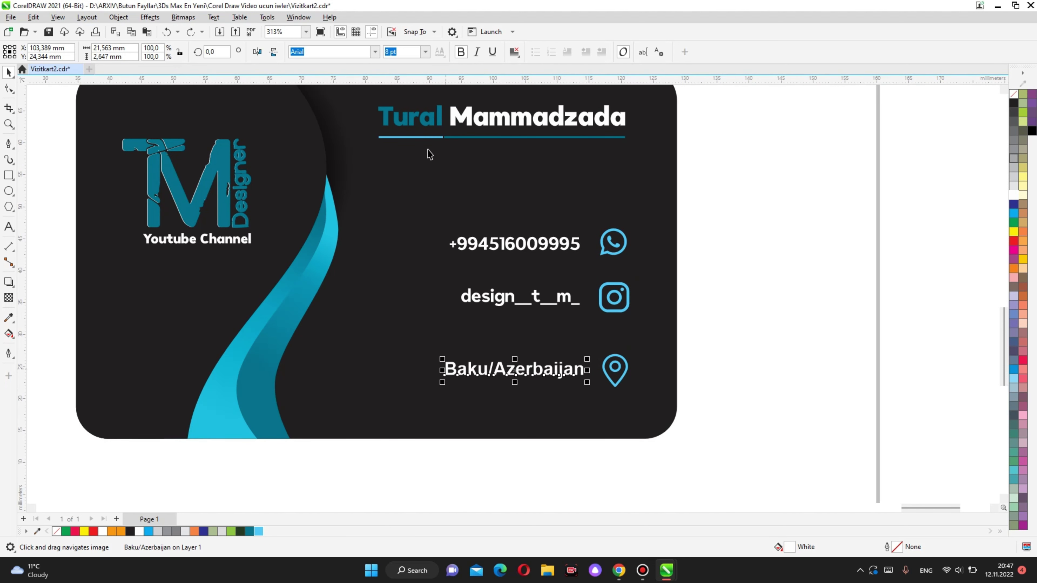
# Size Baku/Azerbaijan to 8 pt and position it next to the pin.
pyautogui.click(424, 52)
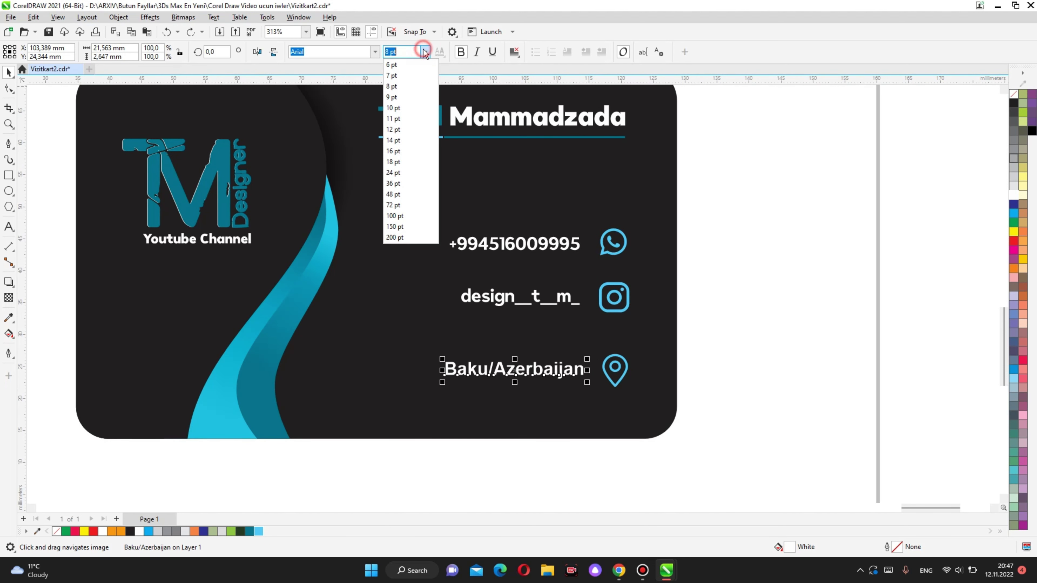
pyautogui.click(392, 108)
pyautogui.scroll(-1, 532, 370)
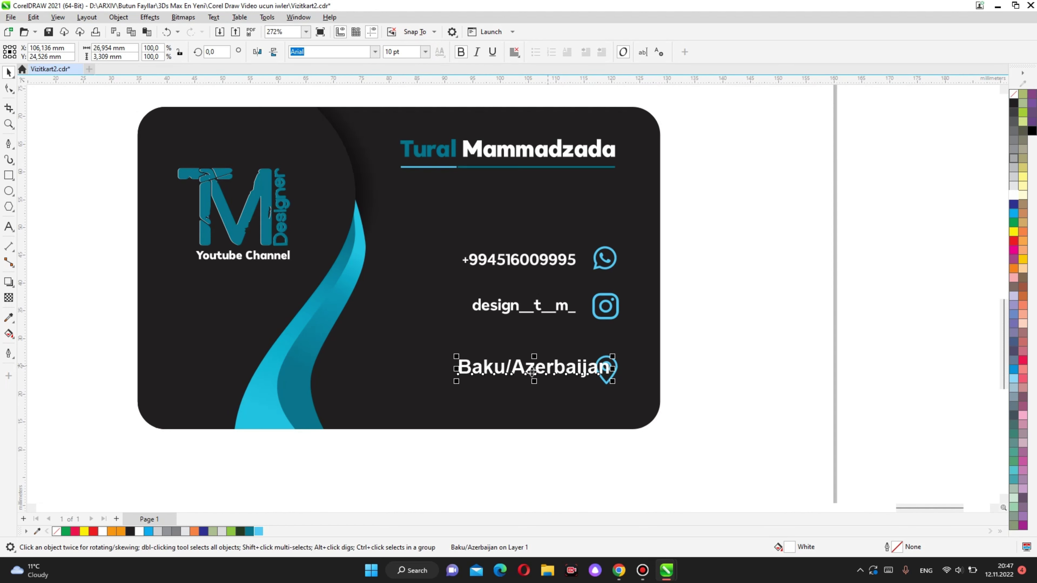
pyautogui.moveTo(533, 369); pyautogui.dragTo(499, 375)
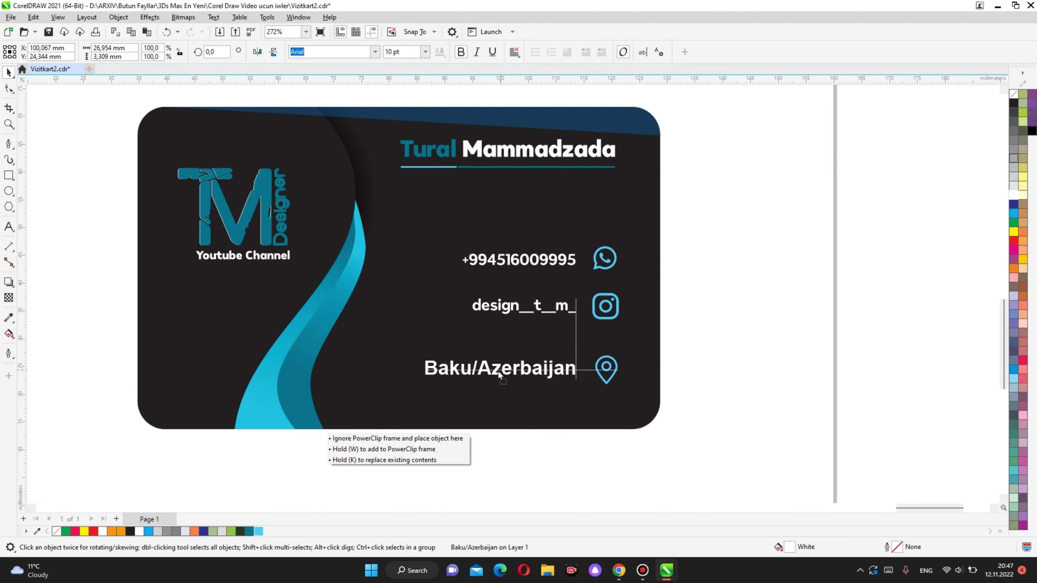
pyautogui.scroll(-2, 499, 372)
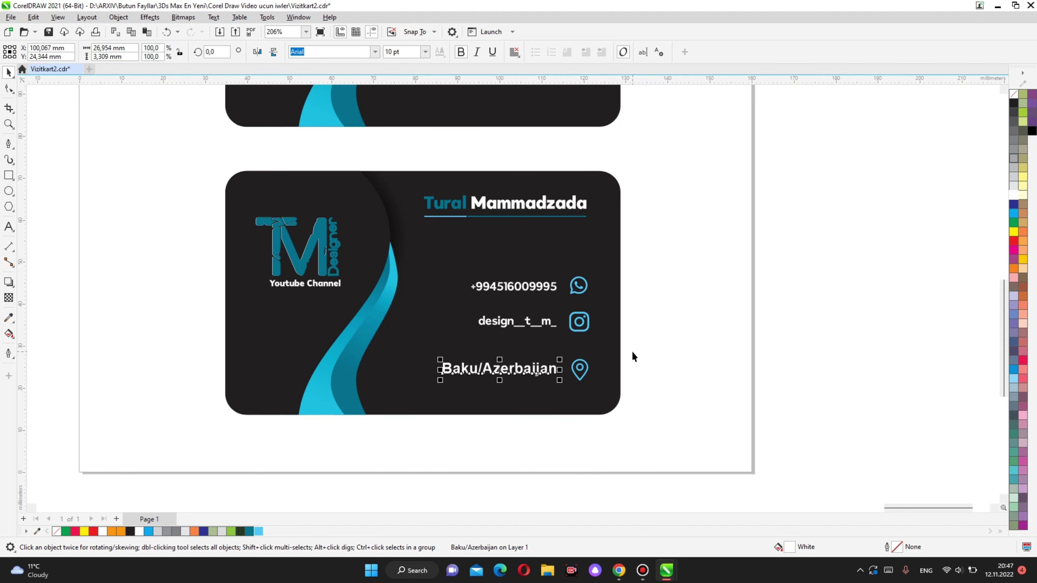
pyautogui.press('ctrl+KP_2')
pyautogui.press('ctrl+KP_2')
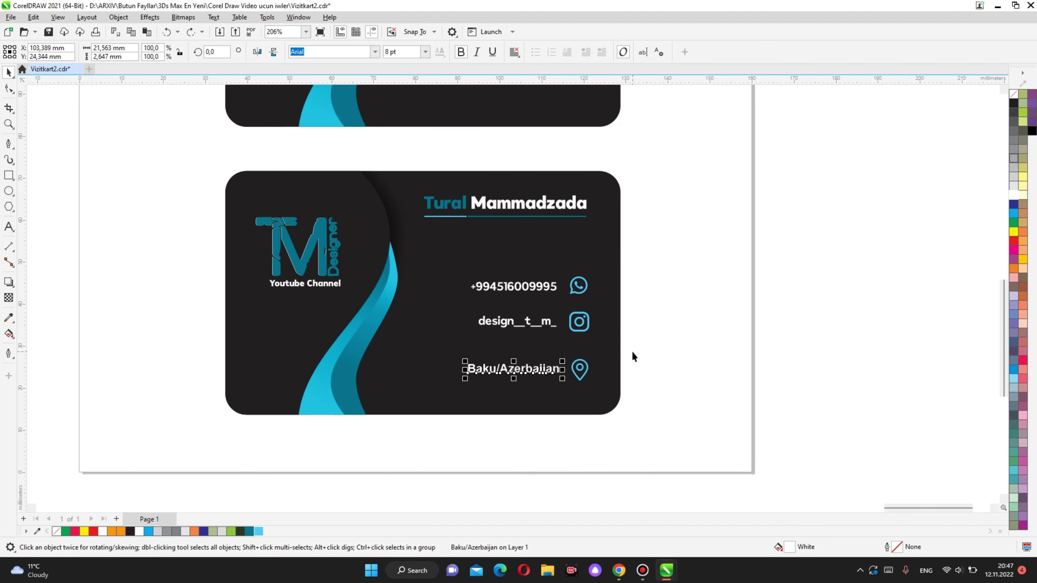
pyautogui.scroll(3, 595, 366)
pyautogui.scroll(1, 590, 369)
pyautogui.scroll(1, 561, 372)
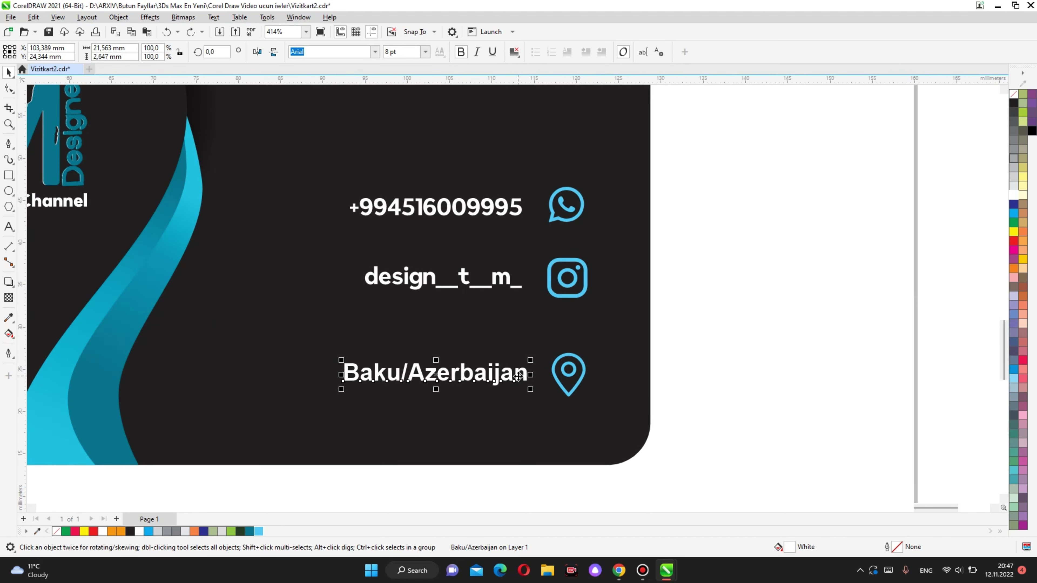
pyautogui.moveTo(519, 376); pyautogui.dragTo(525, 379)
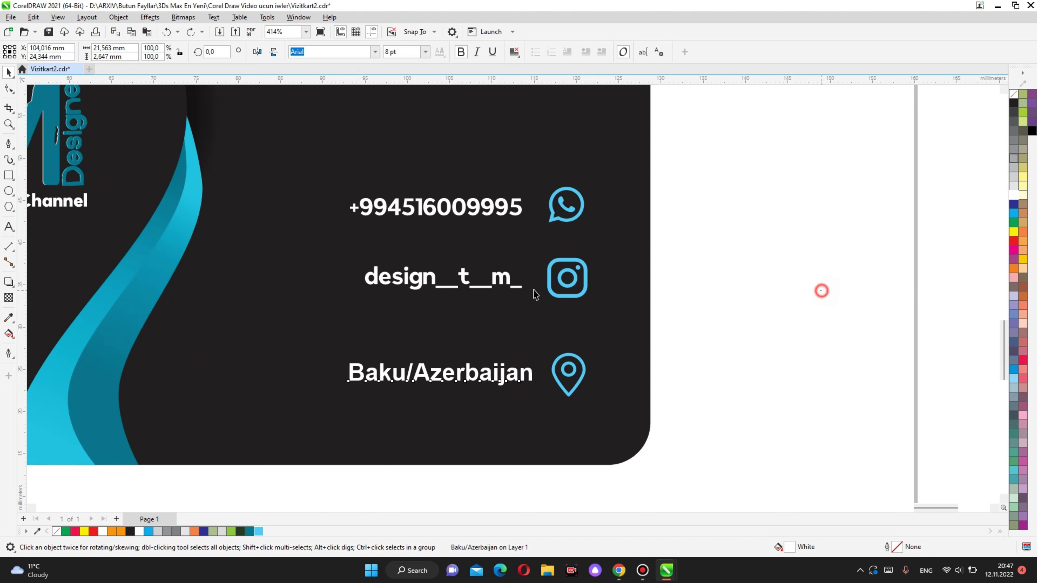
# Right-align the handle, phone number and Baku/Azerbaijan texts with each other.
pyautogui.click(507, 282)
pyautogui.moveTo(507, 282); pyautogui.dragTo(517, 284)
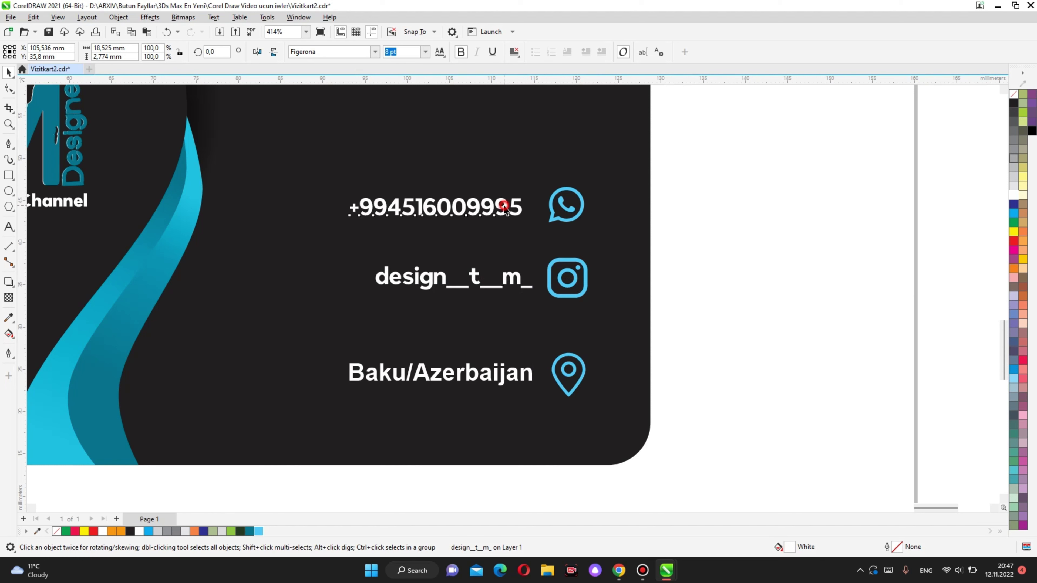
pyautogui.moveTo(503, 207); pyautogui.dragTo(517, 211)
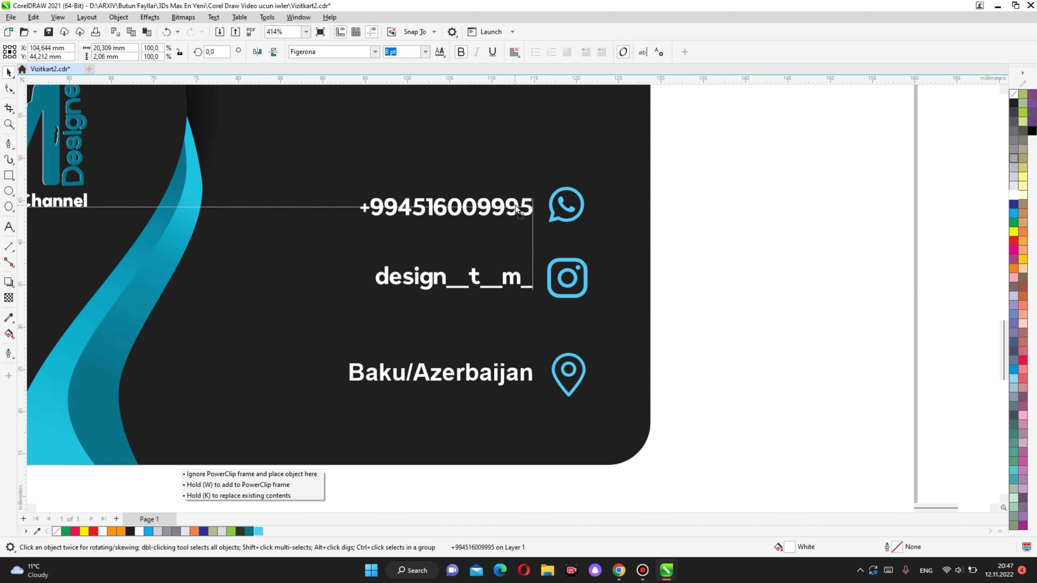
pyautogui.moveTo(515, 209); pyautogui.dragTo(502, 220)
pyautogui.click(695, 228)
pyautogui.scroll(-1, 682, 235)
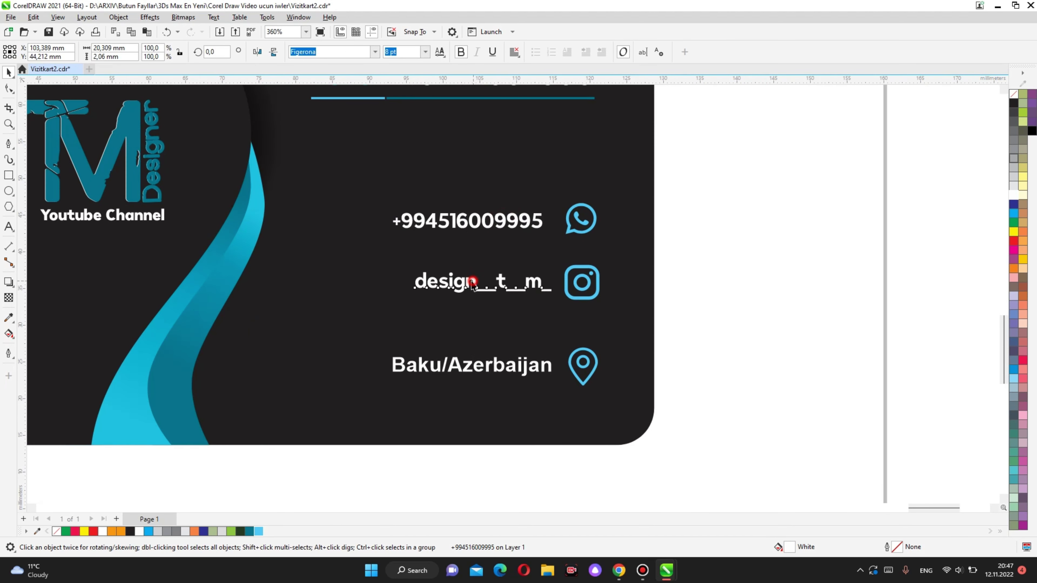
pyautogui.moveTo(472, 284); pyautogui.dragTo(463, 284)
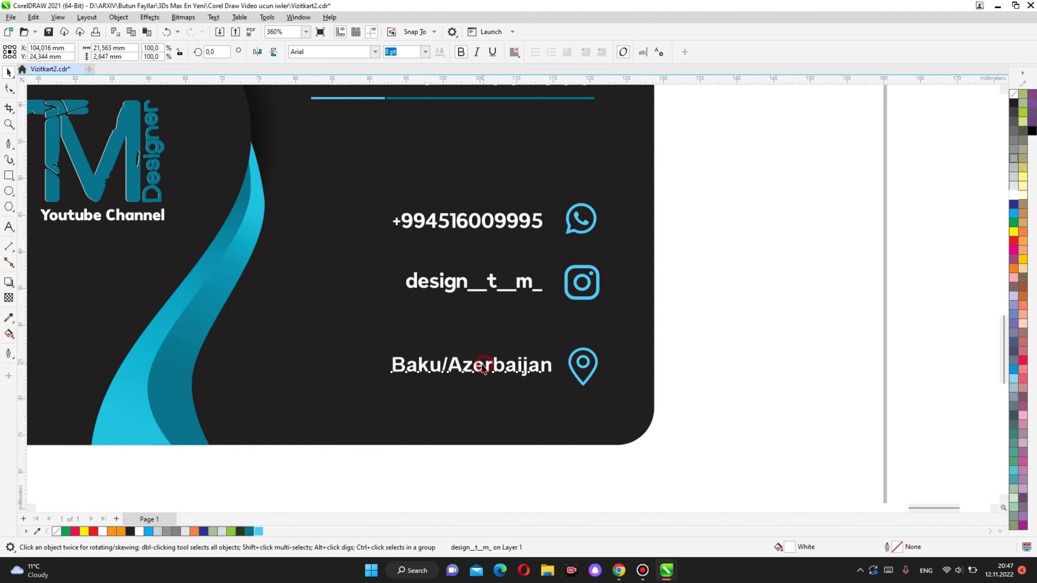
pyautogui.moveTo(483, 366); pyautogui.dragTo(474, 367)
# Group the phone, Instagram and Baku/Azerbaijan texts each with its icon.
pyautogui.click(731, 298)
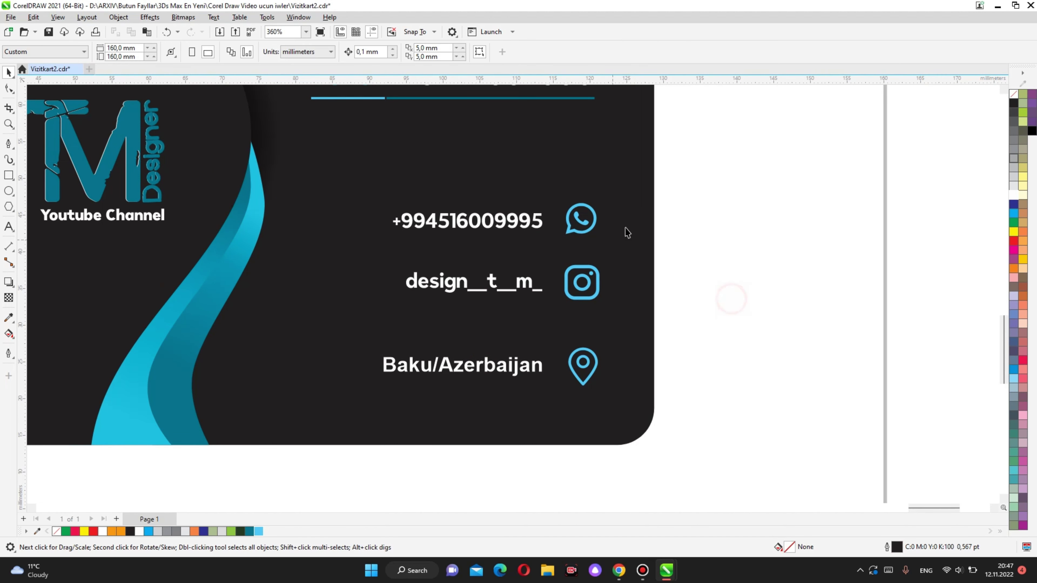
pyautogui.moveTo(720, 167); pyautogui.dragTo(343, 245)
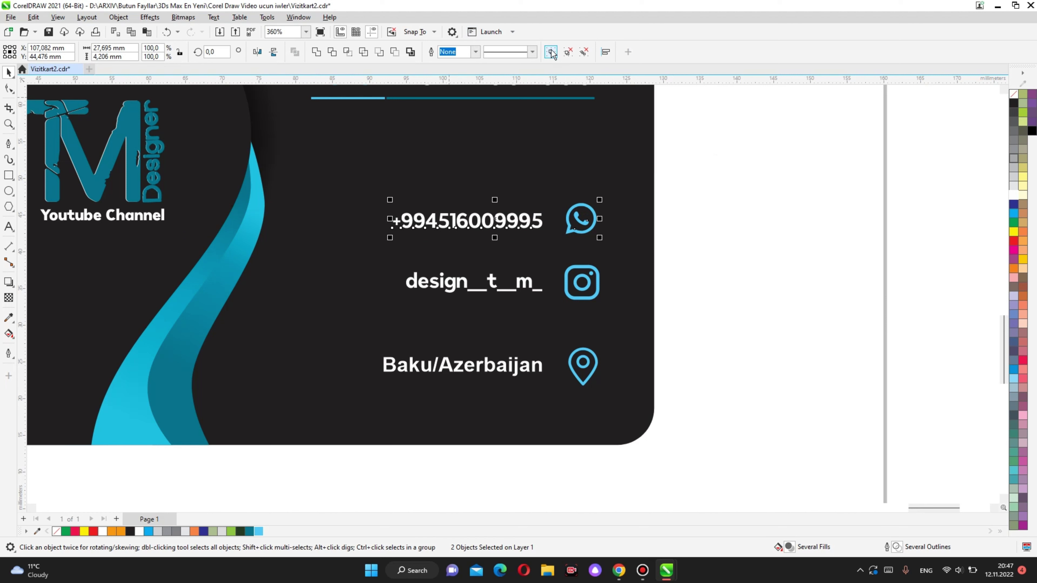
pyautogui.click(552, 53)
pyautogui.moveTo(693, 260); pyautogui.dragTo(351, 305)
pyautogui.hotkey('ctrl', 'g')
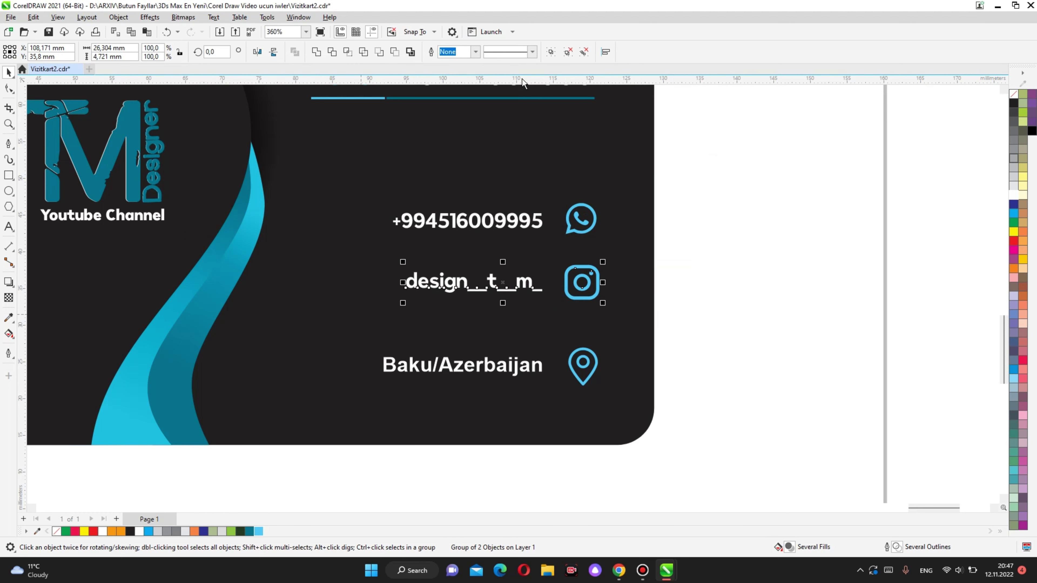
pyautogui.moveTo(694, 341); pyautogui.dragTo(320, 418)
pyautogui.hotkey('ctrl', 'g')
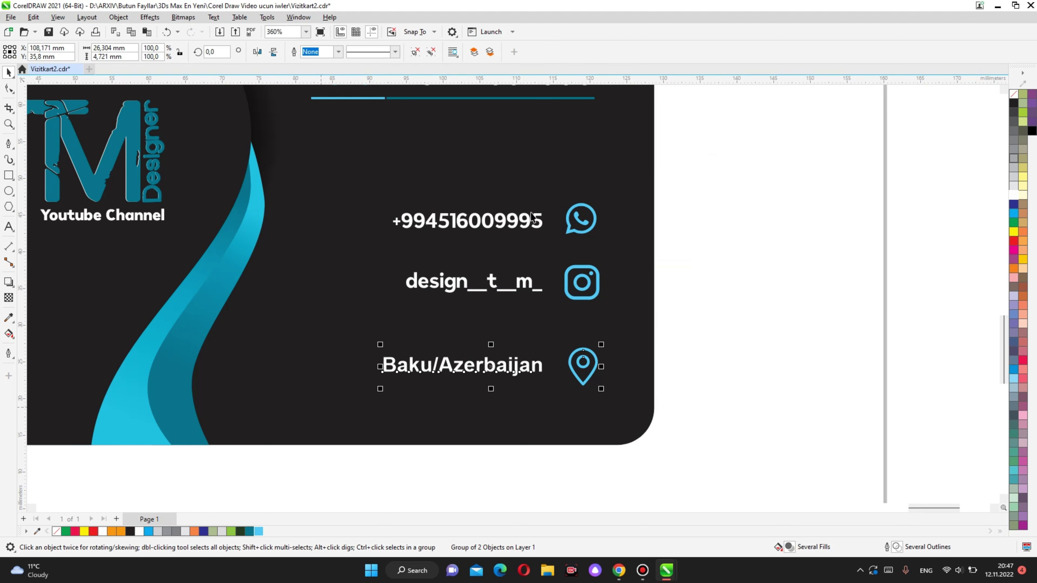
pyautogui.click(723, 248)
# Move the Baku/Azerbaijan group to the top row, with the phone group beneath.
pyautogui.scroll(1, 574, 245)
pyautogui.moveTo(577, 274); pyautogui.dragTo(577, 284)
pyautogui.moveTo(582, 406)
pyautogui.mouseDown()
pyautogui.moveTo(589, 388)
pyautogui.moveTo(592, 419)
pyautogui.moveTo(589, 173)
pyautogui.mouseUp()
pyautogui.scroll(-1, 586, 394)
pyautogui.moveTo(589, 236); pyautogui.dragTo(586, 261)
# Park the Instagram group off the card and shift the phone and location lines down.
pyautogui.moveTo(585, 319); pyautogui.dragTo(885, 335)
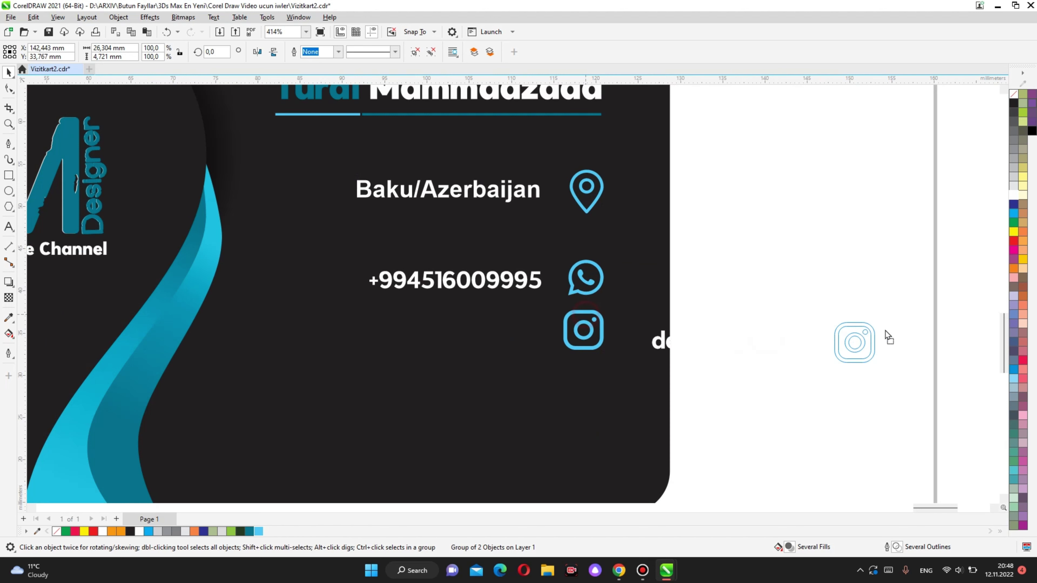
pyautogui.click(725, 261)
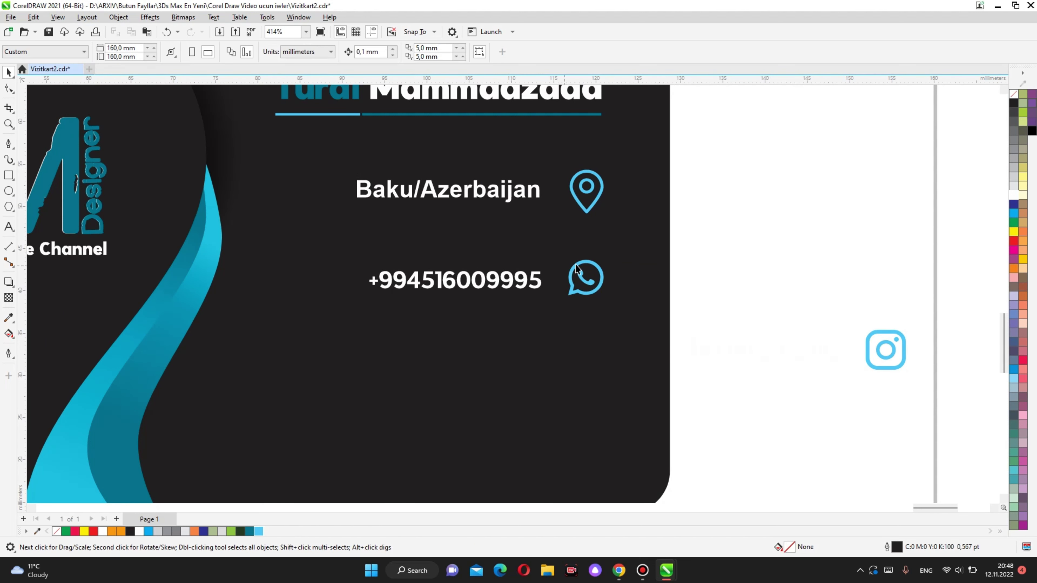
pyautogui.moveTo(584, 267); pyautogui.dragTo(584, 250)
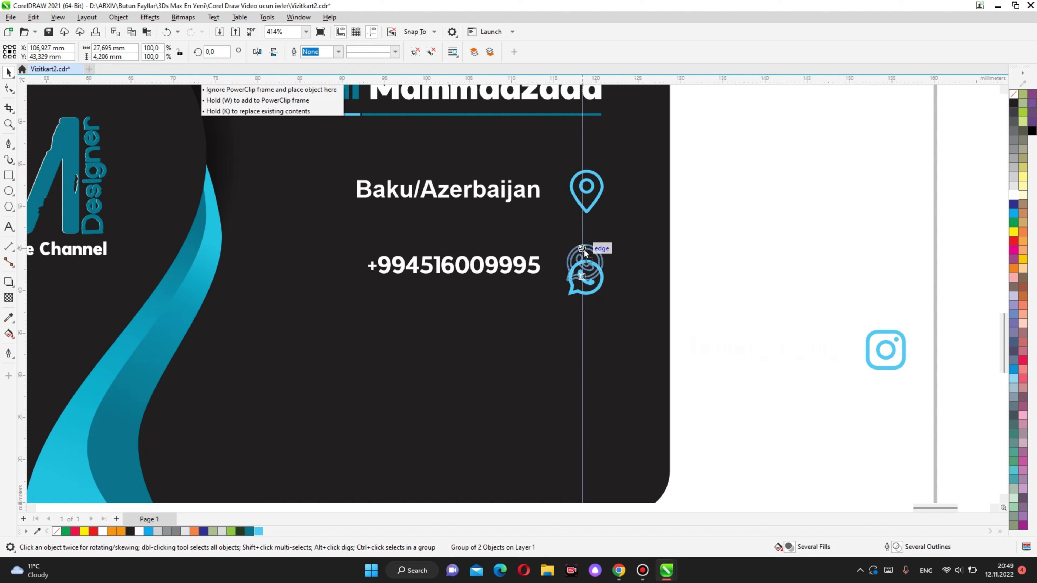
pyautogui.moveTo(584, 249); pyautogui.dragTo(588, 365)
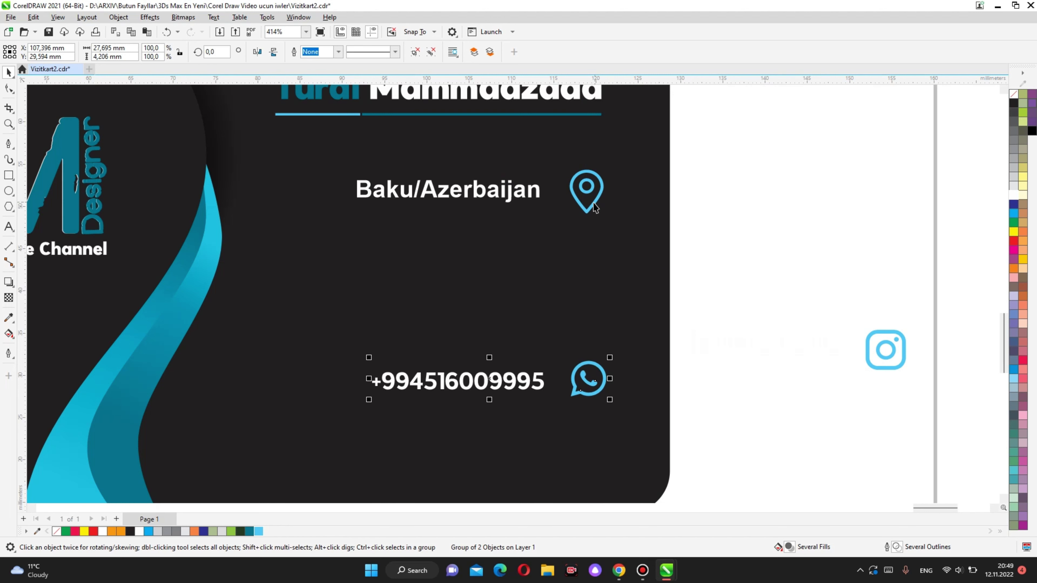
pyautogui.moveTo(588, 211); pyautogui.dragTo(589, 328)
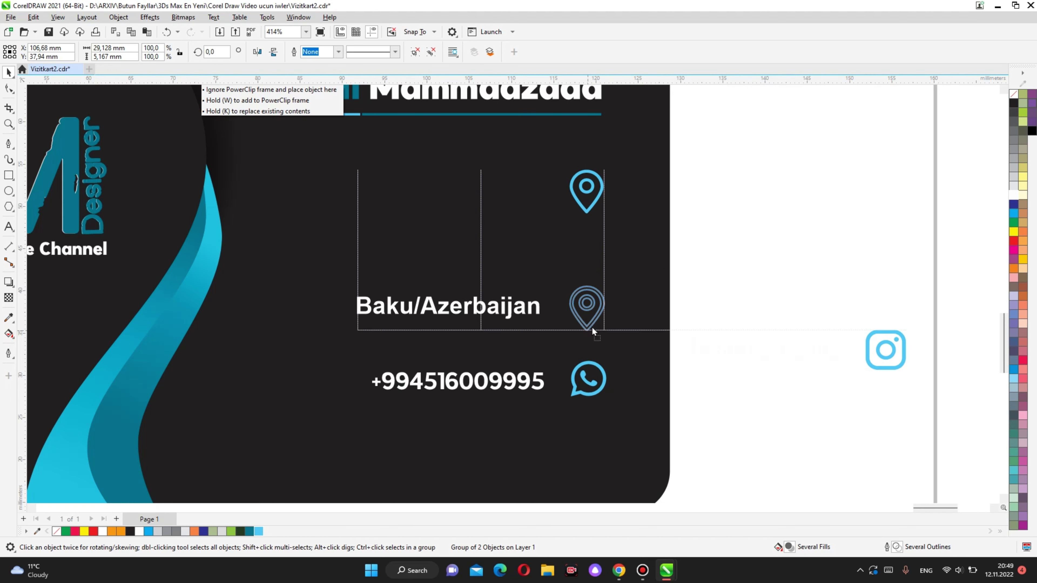
# Try the Instagram line on the card, then set Baku/Azerbaijan just below the name.
pyautogui.click(937, 344)
pyautogui.click(888, 340)
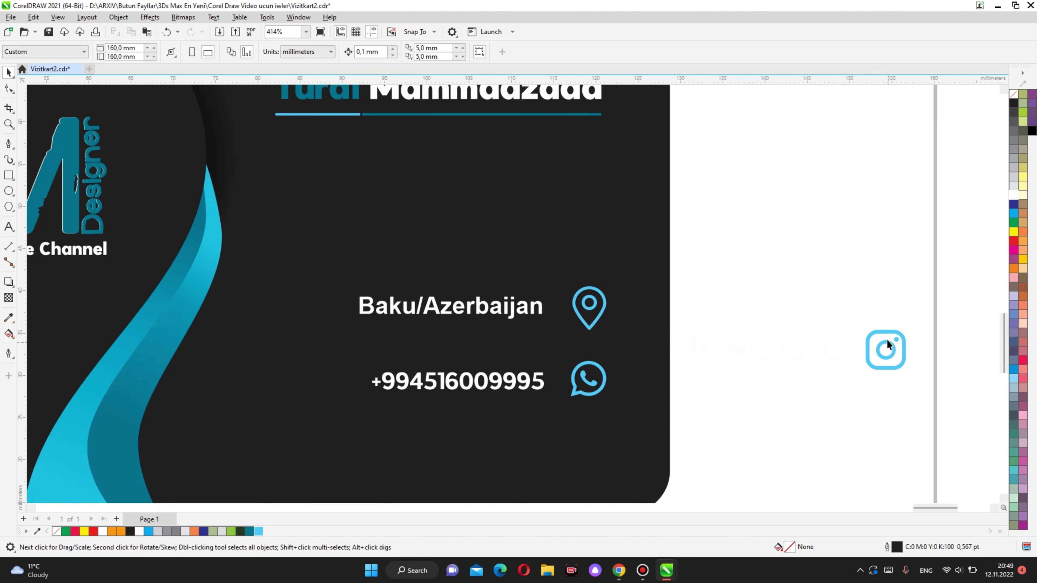
pyautogui.moveTo(888, 334); pyautogui.dragTo(587, 210)
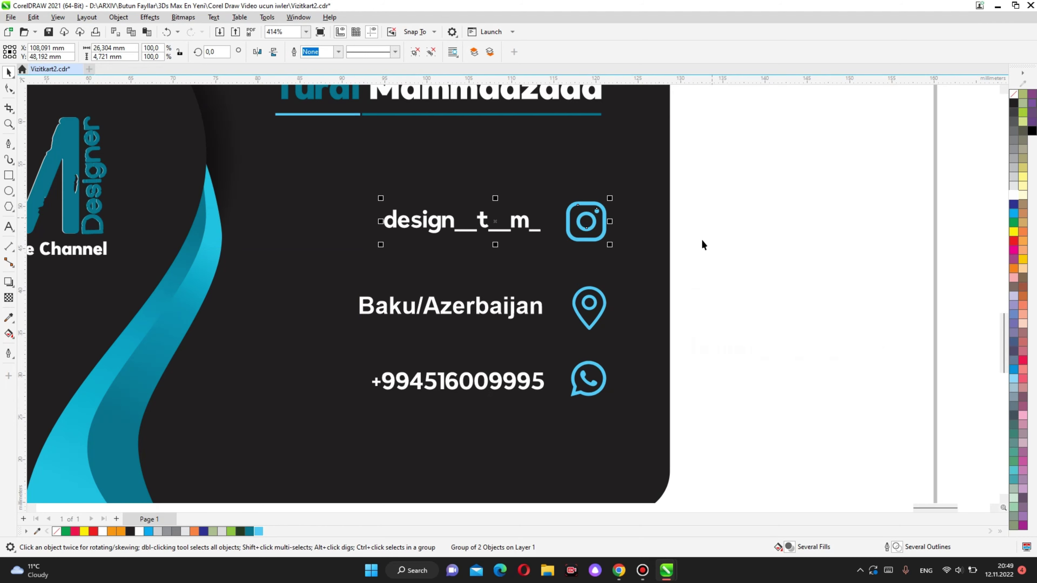
pyautogui.scroll(-2, 702, 239)
pyautogui.scroll(3, 666, 239)
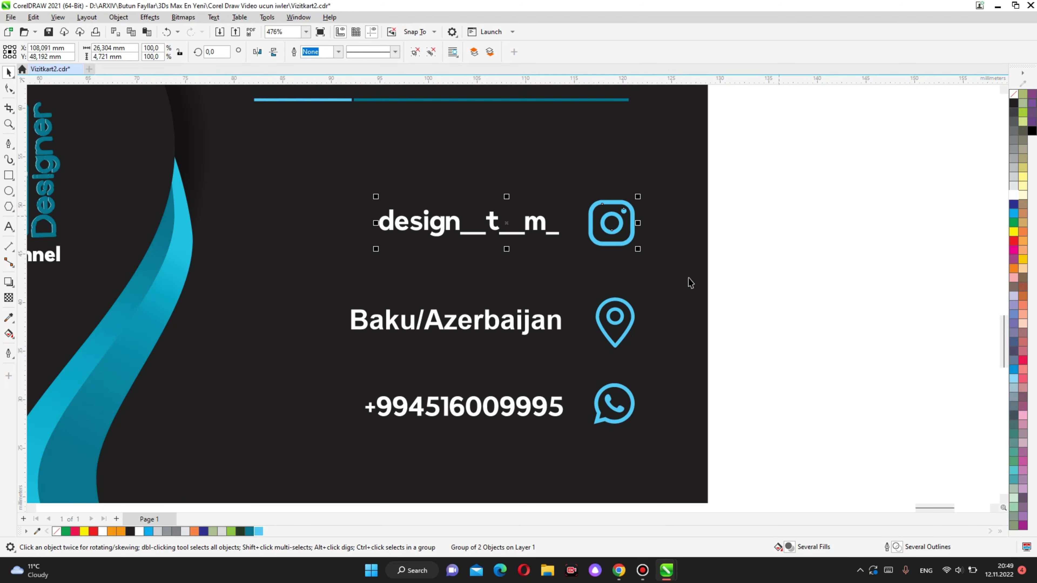
pyautogui.moveTo(618, 220); pyautogui.dragTo(947, 346)
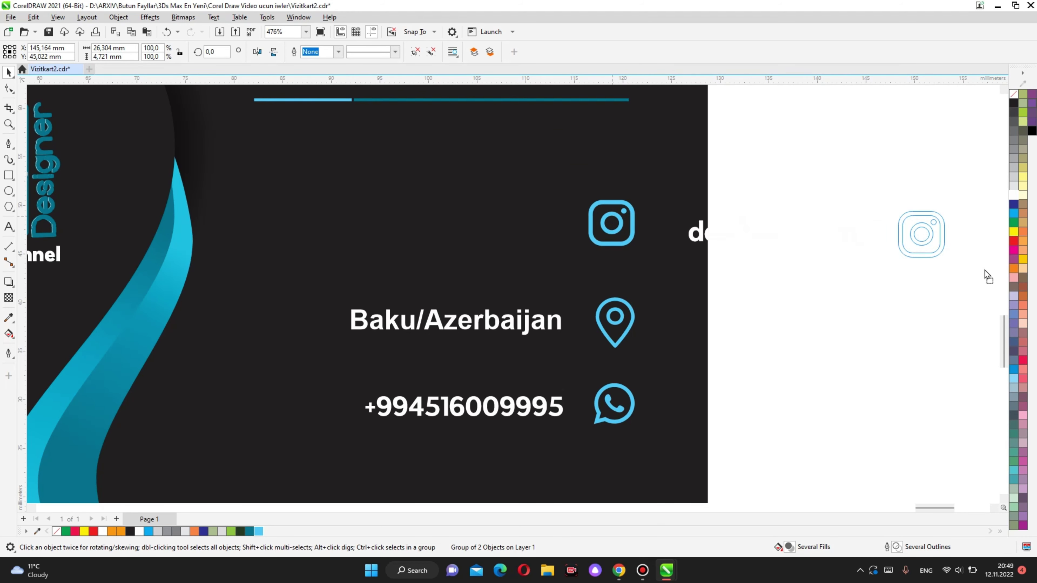
pyautogui.moveTo(619, 306)
pyautogui.mouseDown()
pyautogui.moveTo(615, 214)
pyautogui.moveTo(620, 226)
pyautogui.mouseUp()
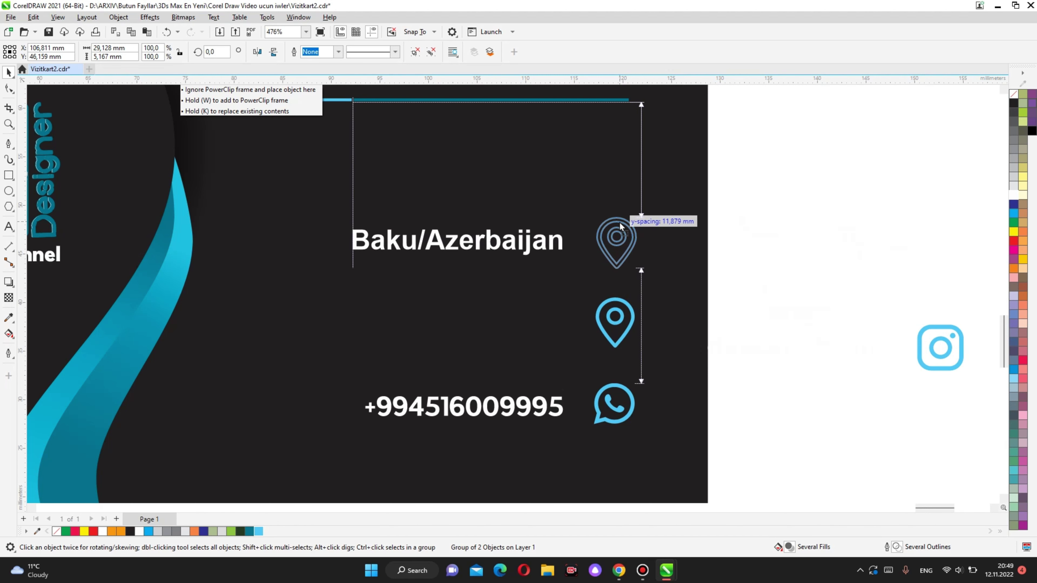
pyautogui.moveTo(620, 226)
pyautogui.mouseDown()
pyautogui.moveTo(603, 230)
pyautogui.moveTo(611, 224)
pyautogui.mouseUp()
pyautogui.scroll(-1, 616, 218)
pyautogui.scroll(1, 613, 204)
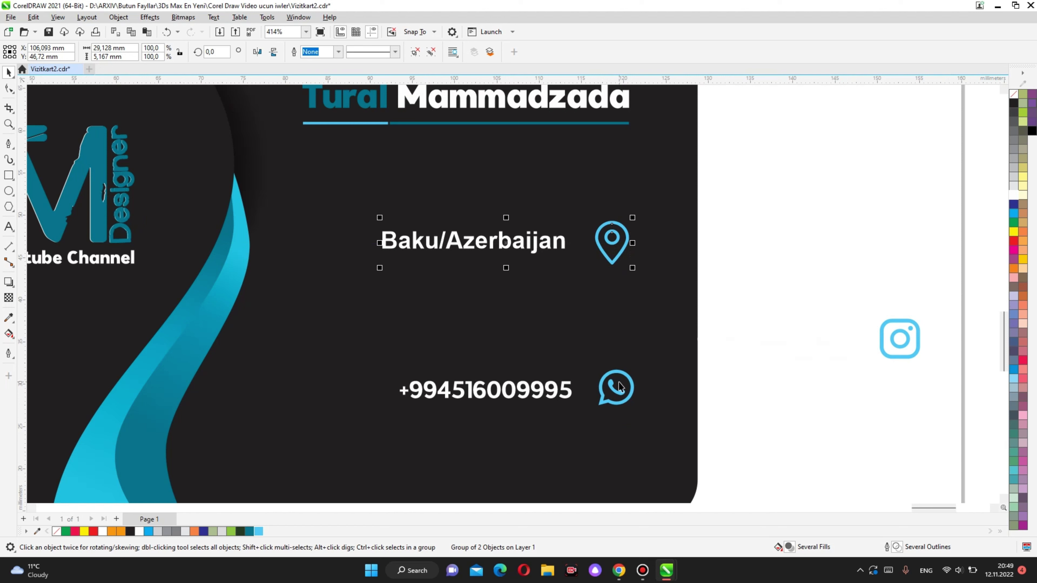
# Place the phone line under the location and the Instagram line evenly below it.
pyautogui.moveTo(617, 381); pyautogui.dragTo(611, 292)
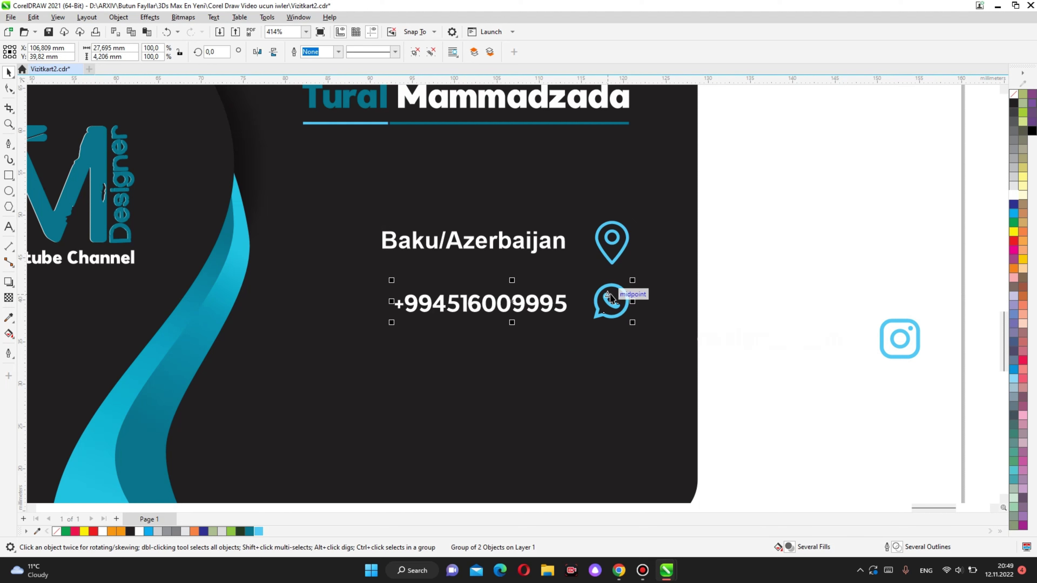
pyautogui.click(836, 420)
pyautogui.moveTo(904, 333)
pyautogui.mouseDown()
pyautogui.moveTo(613, 355)
pyautogui.moveTo(612, 364)
pyautogui.mouseUp()
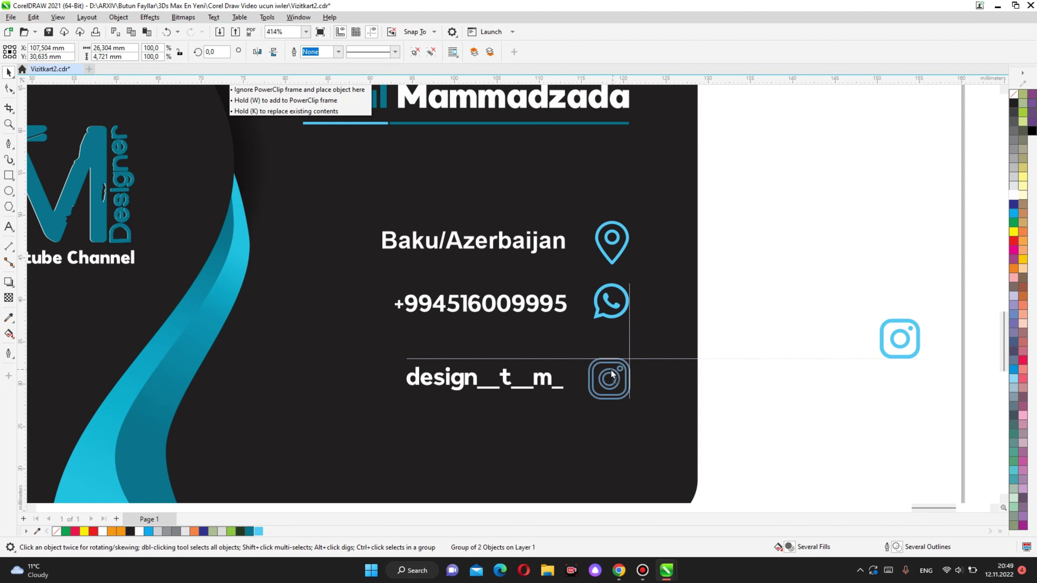
pyautogui.moveTo(613, 362); pyautogui.dragTo(609, 358)
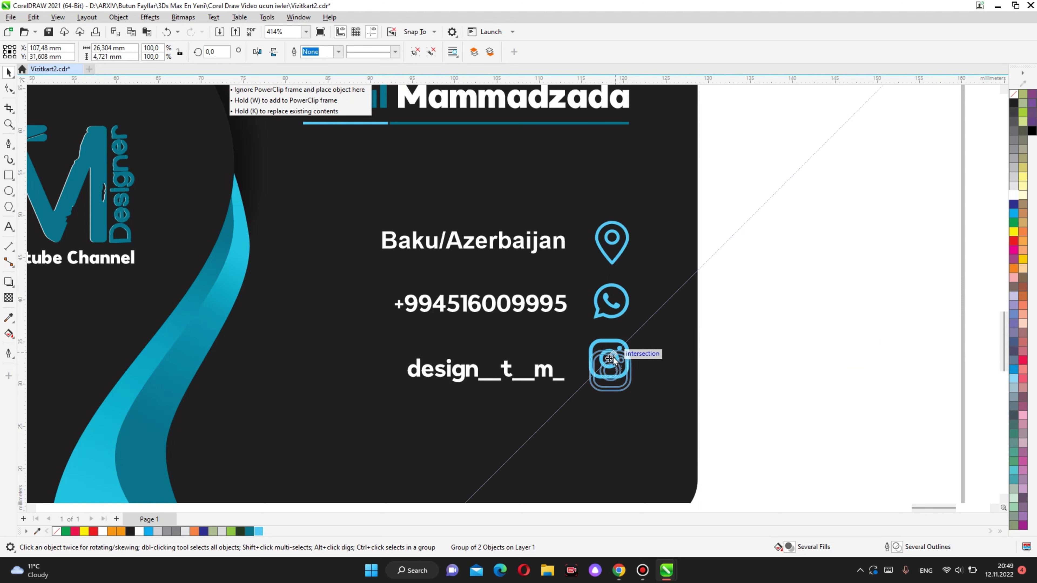
pyautogui.moveTo(609, 359); pyautogui.dragTo(608, 365)
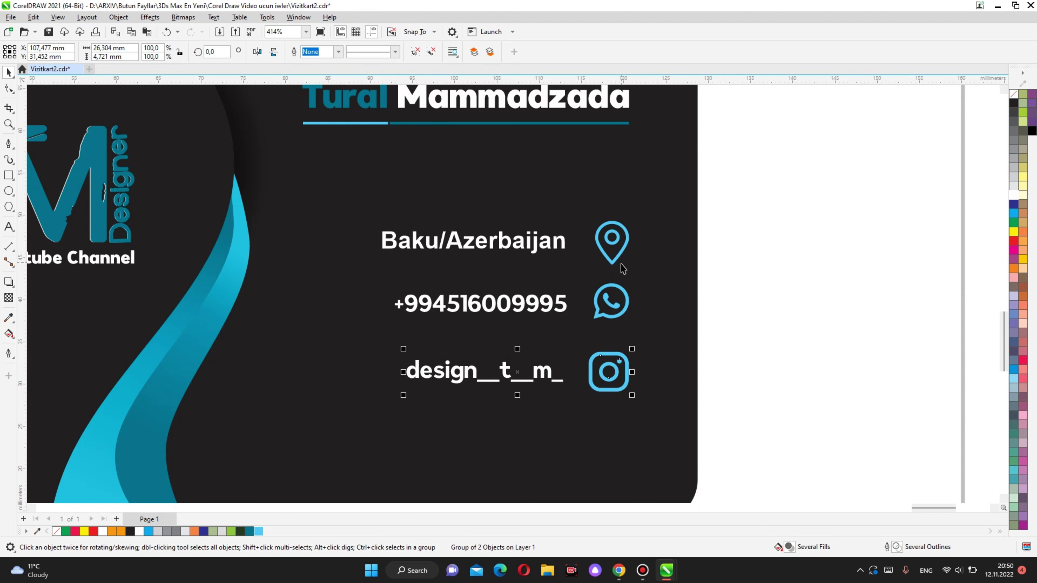
pyautogui.moveTo(612, 376)
pyautogui.mouseDown()
pyautogui.moveTo(489, 376)
pyautogui.moveTo(612, 376)
pyautogui.mouseUp()
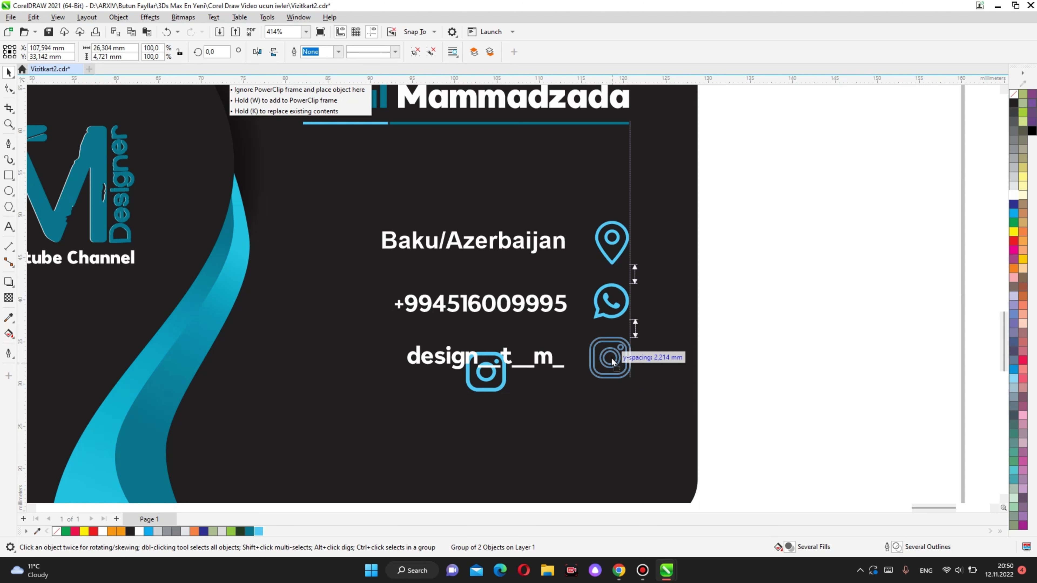
pyautogui.moveTo(614, 372); pyautogui.dragTo(613, 360)
pyautogui.moveTo(613, 359); pyautogui.dragTo(611, 359)
pyautogui.click(776, 298)
# Group the three contact lines with their icons and nudge the block slightly lower.
pyautogui.scroll(-3, 714, 317)
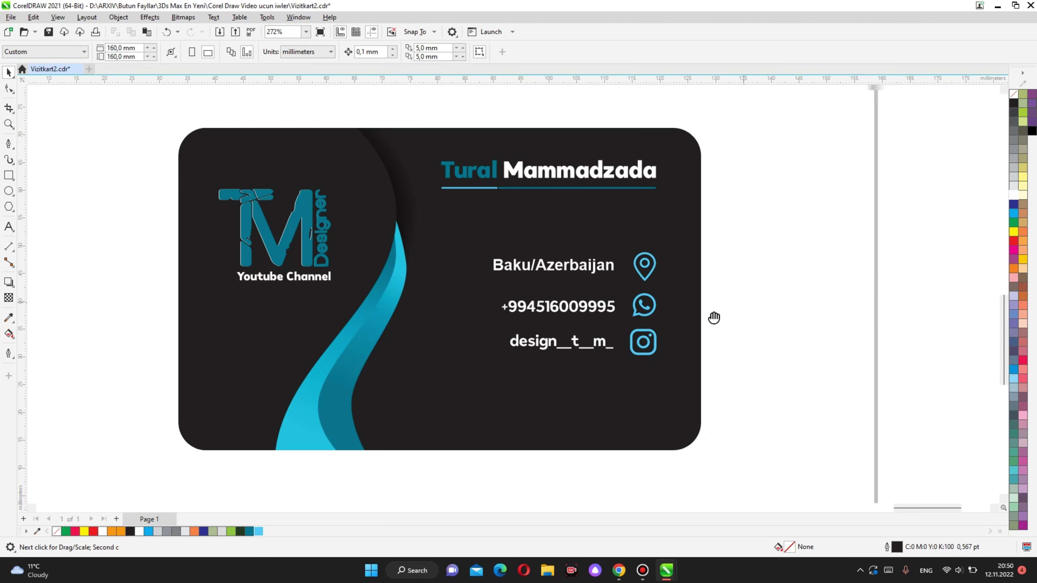
pyautogui.moveTo(694, 255); pyautogui.dragTo(377, 394)
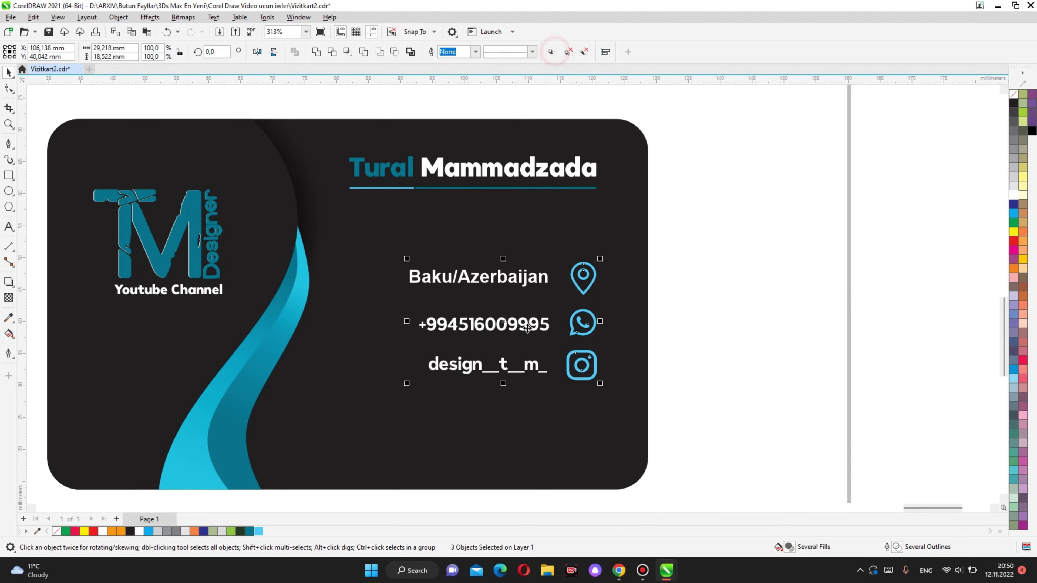
pyautogui.click(551, 52)
pyautogui.moveTo(524, 326); pyautogui.dragTo(499, 351)
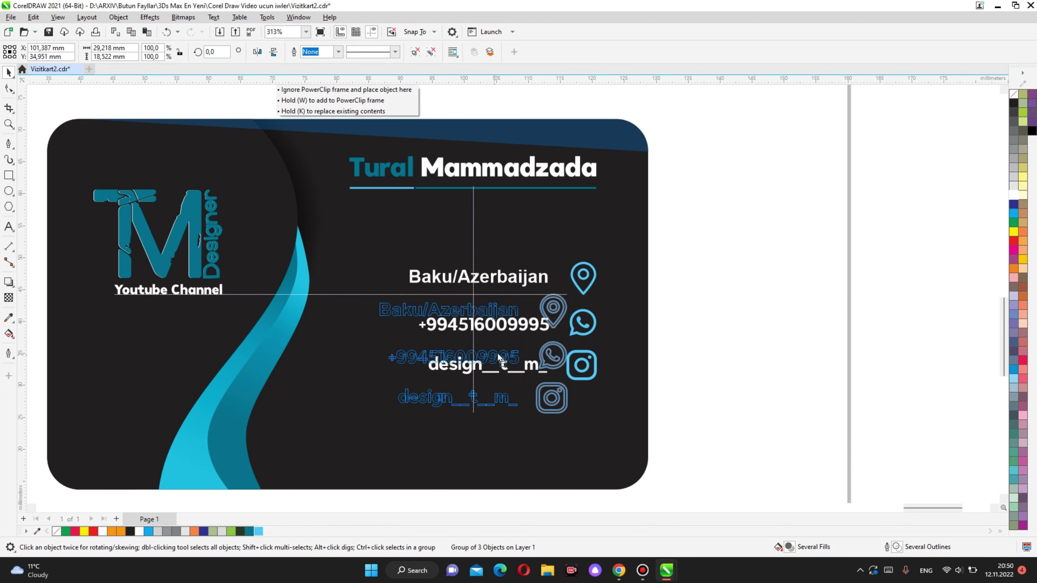
pyautogui.moveTo(498, 349); pyautogui.dragTo(500, 359)
# Place a copy of the TM Designer logo below the name and shrink it to about a third.
pyautogui.click(662, 317)
pyautogui.scroll(-3, 661, 315)
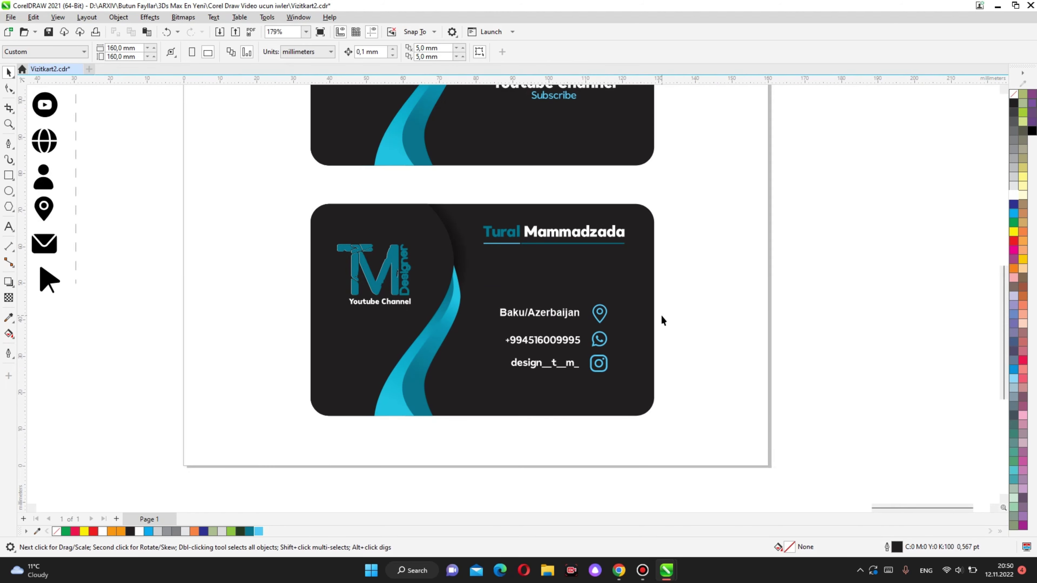
pyautogui.scroll(-2, 649, 274)
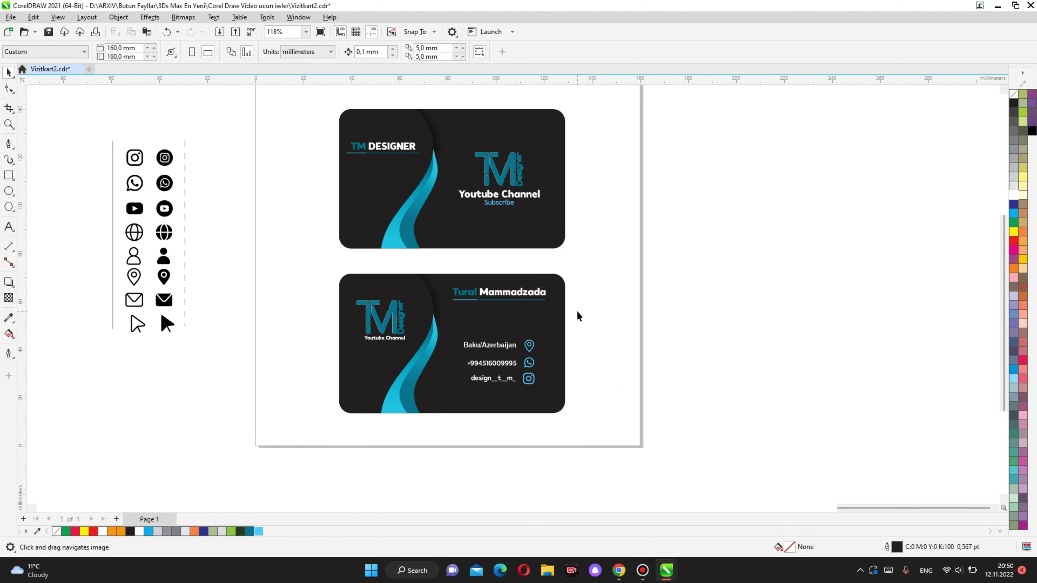
pyautogui.scroll(4, 494, 357)
pyautogui.scroll(1, 516, 347)
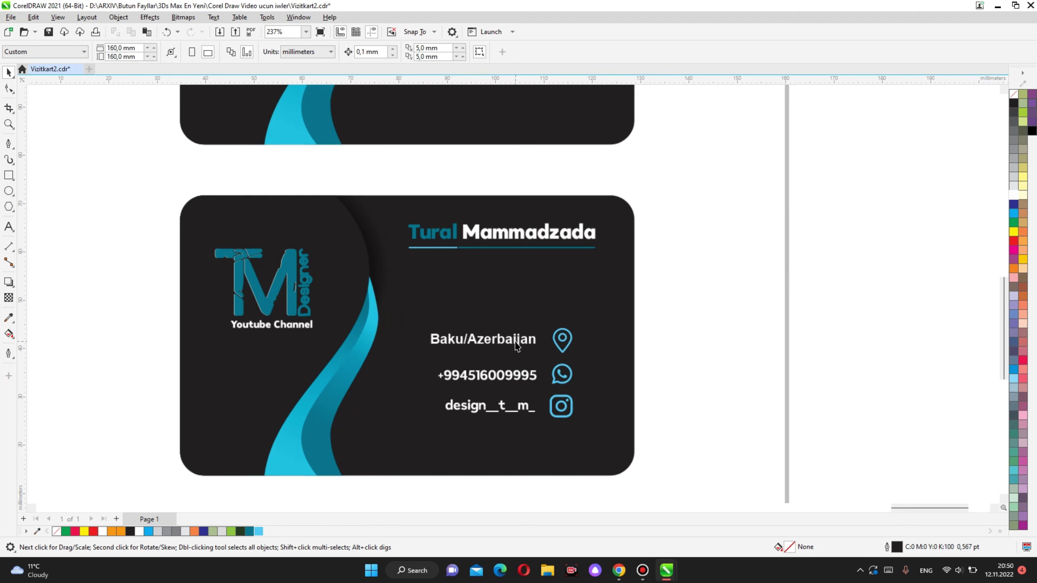
pyautogui.scroll(-1, 229, 298)
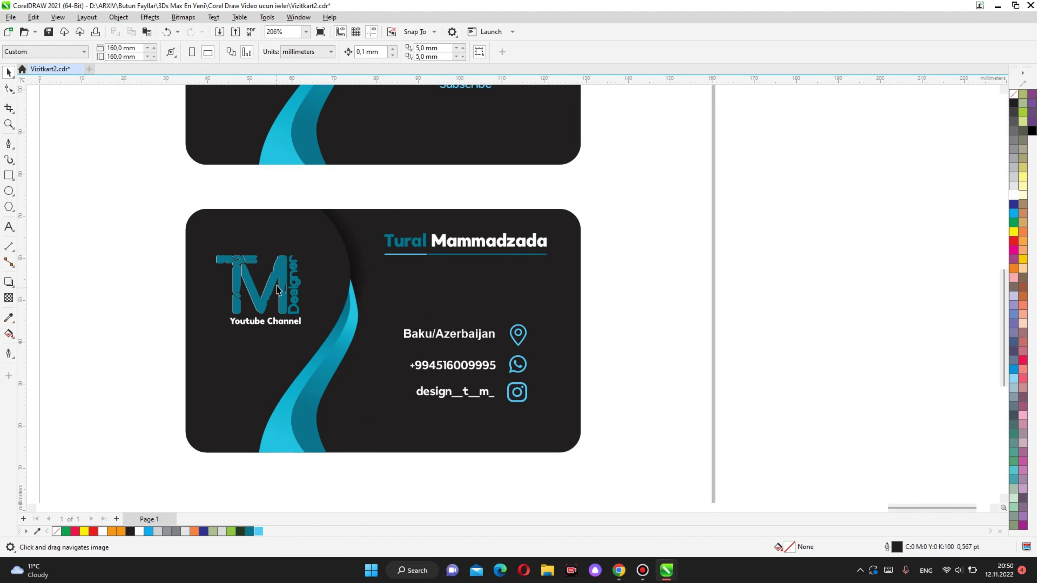
pyautogui.scroll(2, 276, 290)
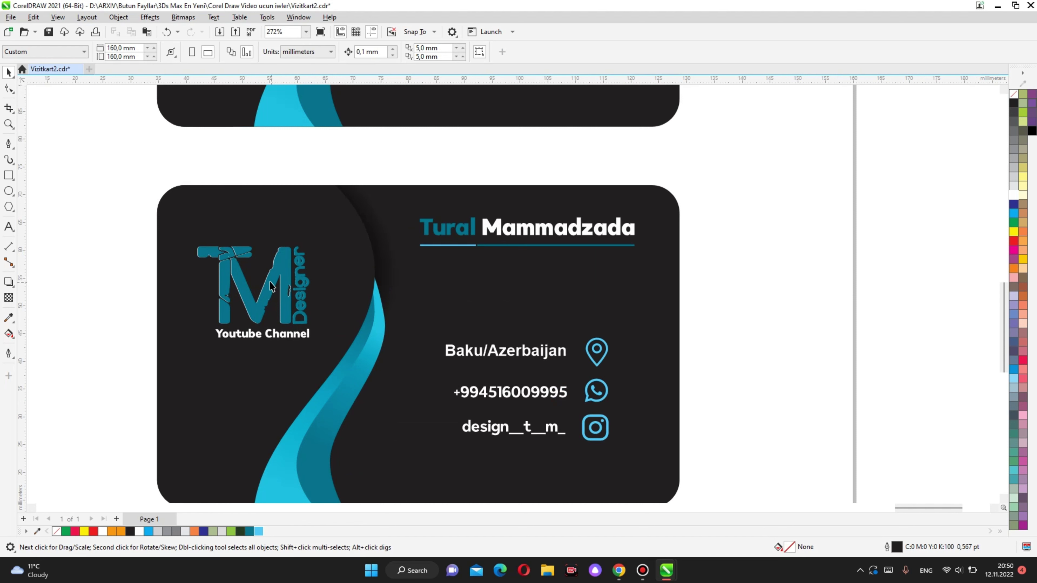
pyautogui.moveTo(272, 286); pyautogui.dragTo(547, 294)
pyautogui.scroll(2, 470, 246)
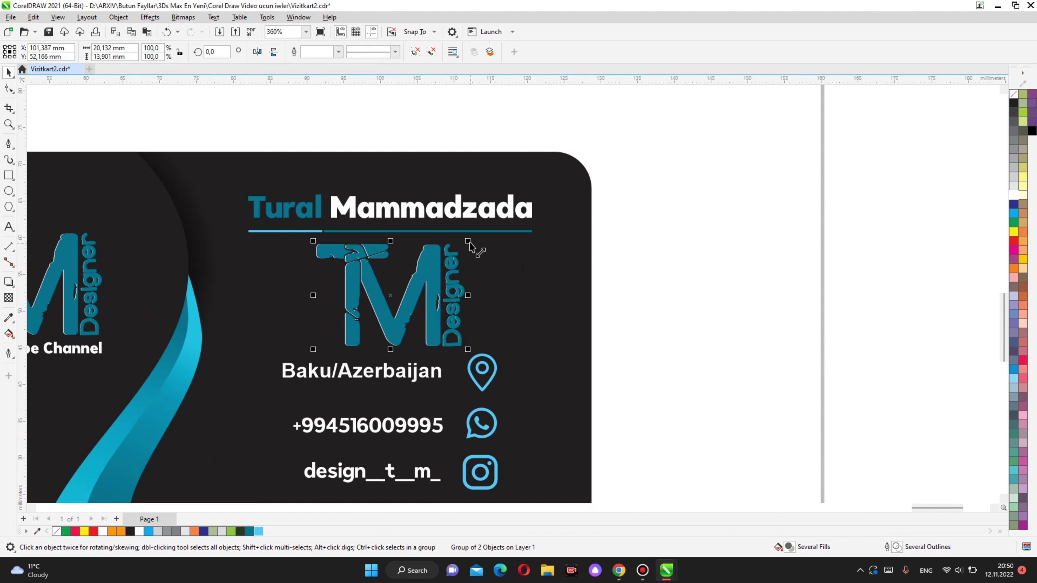
pyautogui.moveTo(468, 242); pyautogui.dragTo(414, 293)
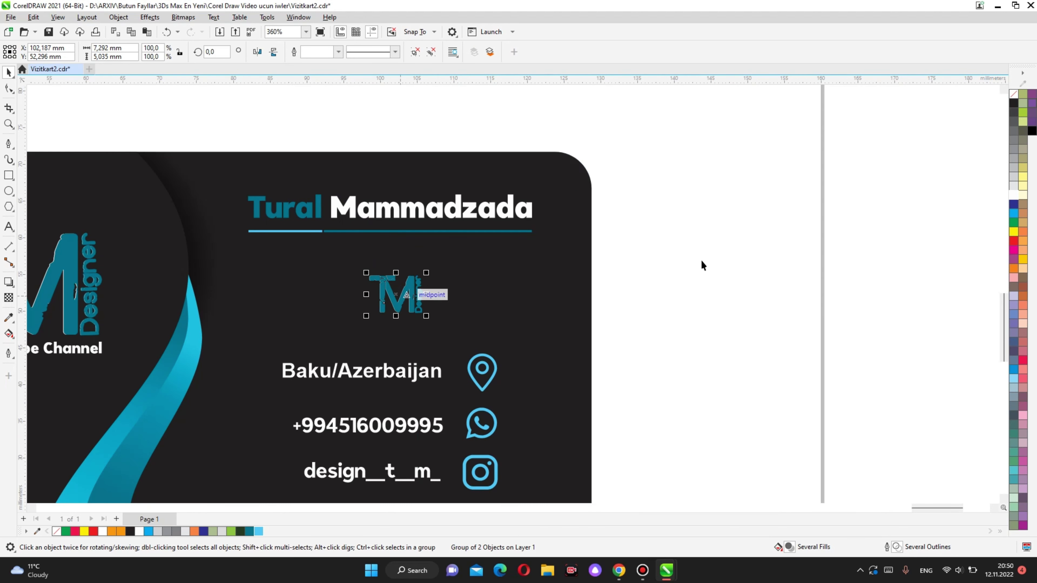
# Ungroup the small logo copy and colour its pieces light blue.
pyautogui.scroll(4, 368, 296)
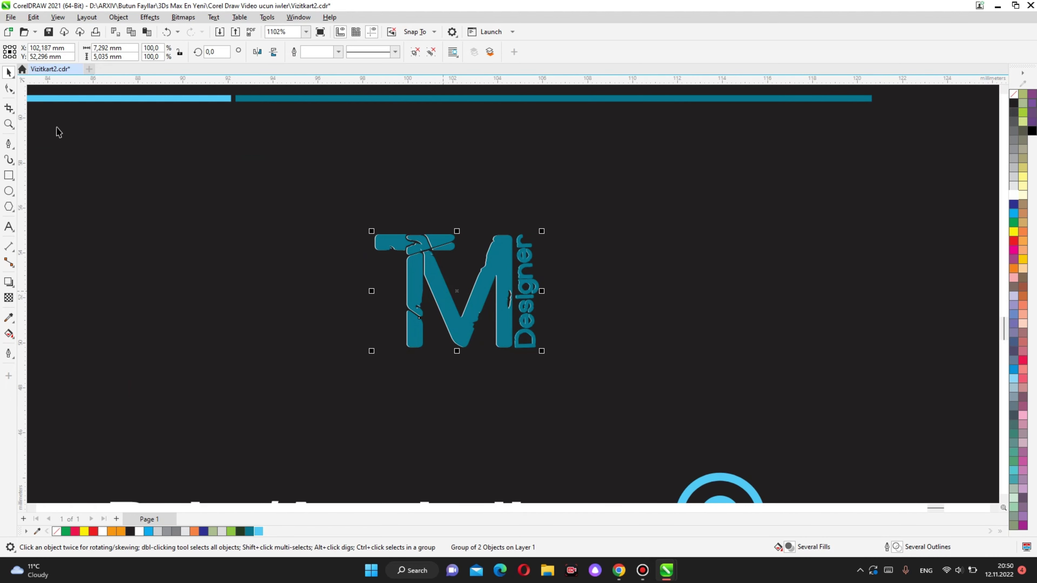
pyautogui.click(432, 53)
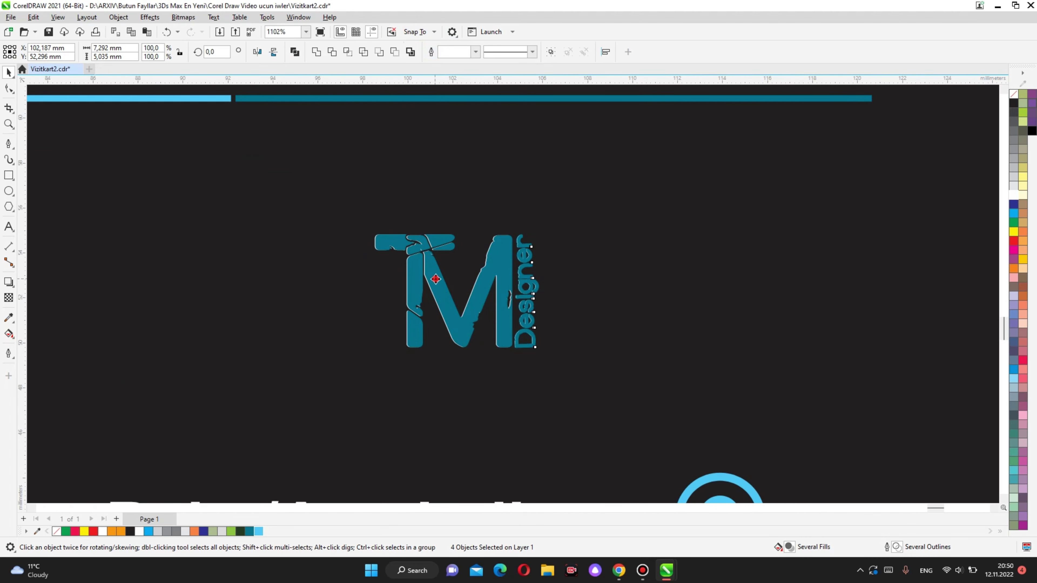
pyautogui.click(412, 348)
pyautogui.click(258, 531)
pyautogui.scroll(-5, 338, 282)
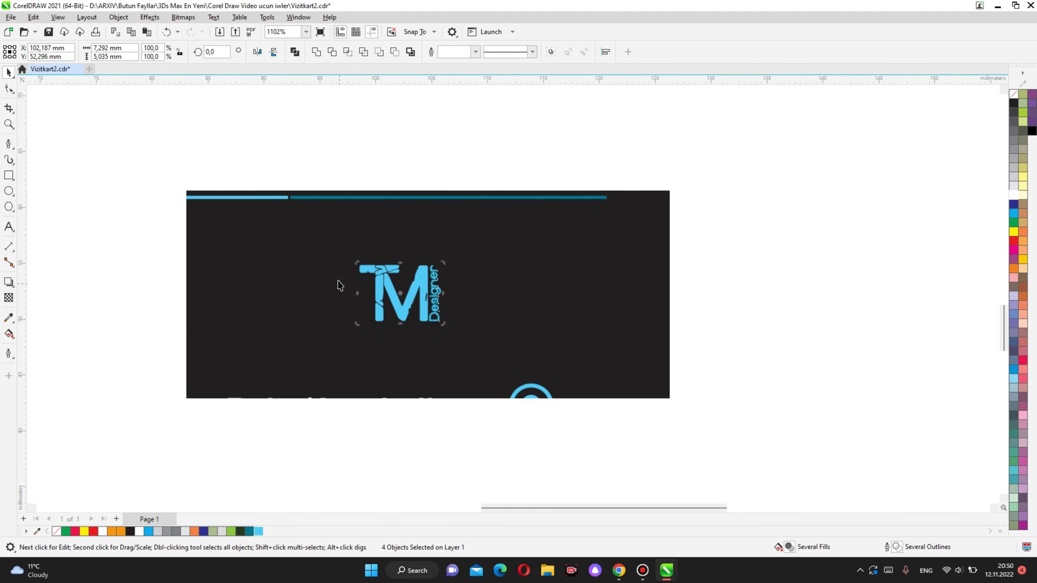
pyautogui.scroll(2, 723, 274)
pyautogui.click(722, 273)
pyautogui.scroll(2, 400, 282)
pyautogui.scroll(2, 399, 282)
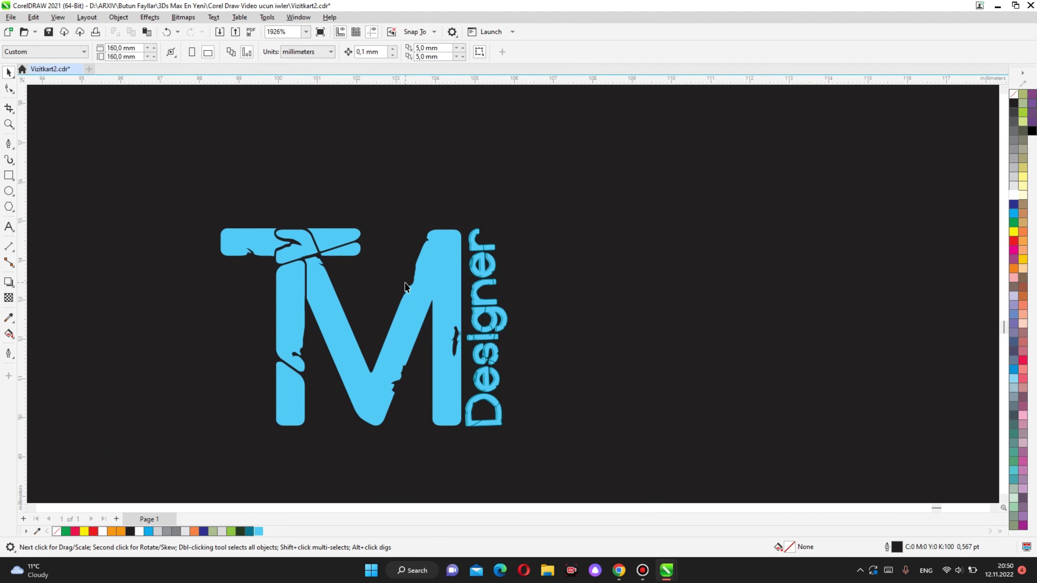
pyautogui.scroll(3, 429, 278)
pyautogui.scroll(2, 433, 265)
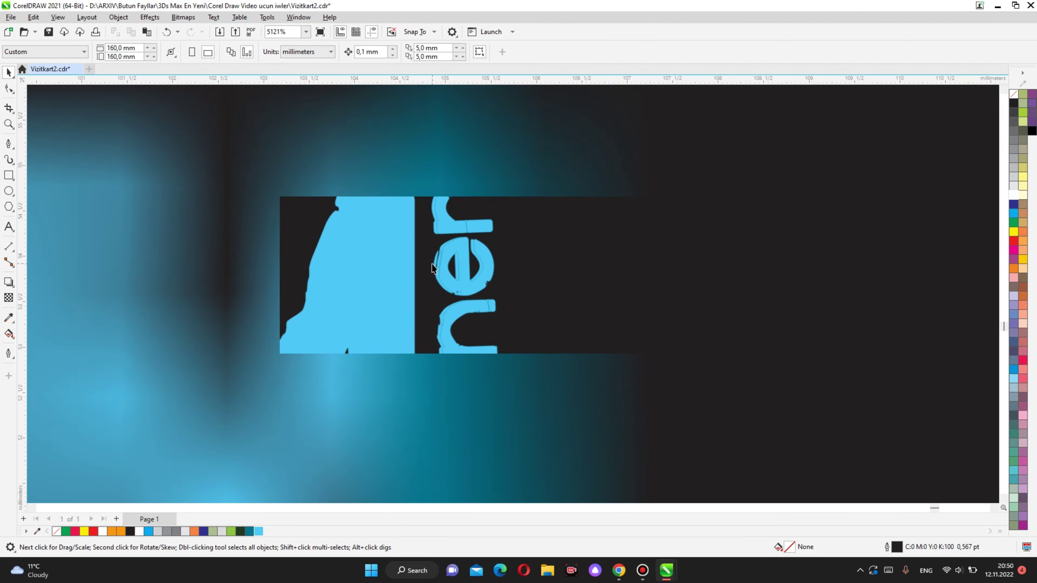
pyautogui.scroll(-8, 433, 268)
pyautogui.scroll(-2, 330, 270)
pyautogui.scroll(2, 330, 269)
# Fill the duplicate logo's M shape and Designer text white.
pyautogui.click(362, 275)
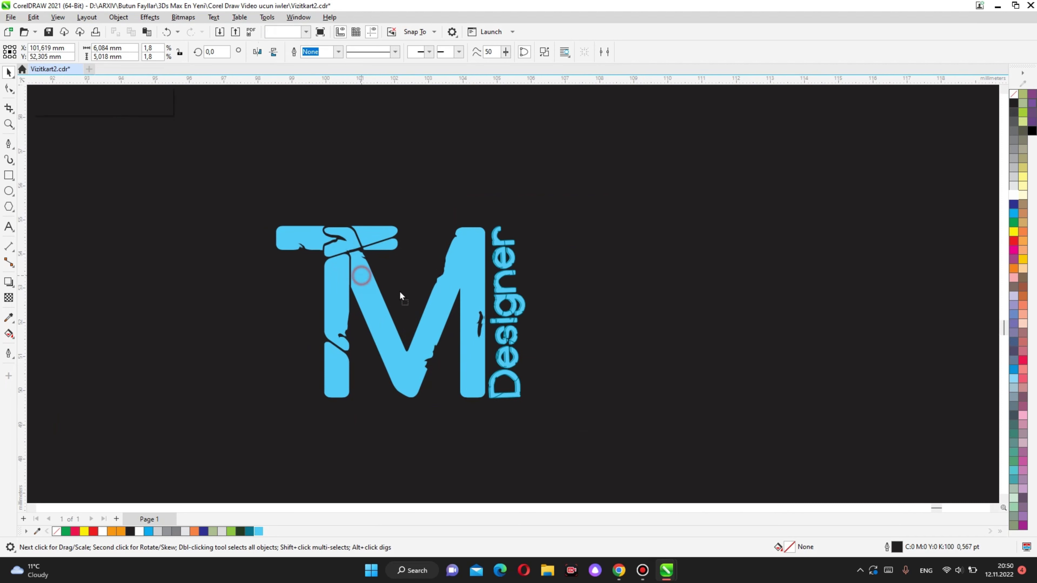
pyautogui.moveTo(401, 296); pyautogui.dragTo(412, 291)
pyautogui.hotkey('ctrl', 'z')
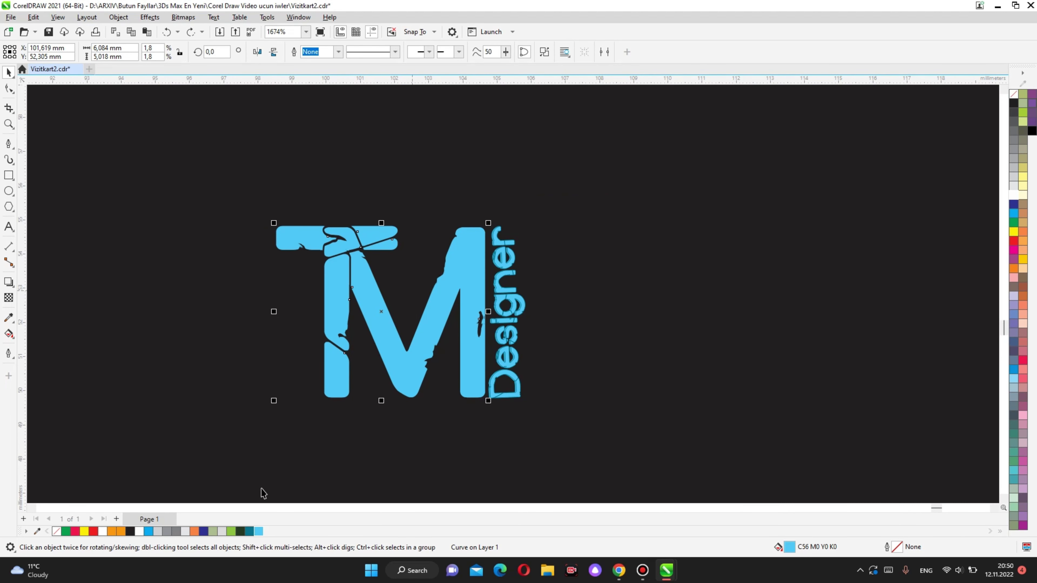
pyautogui.click(136, 532)
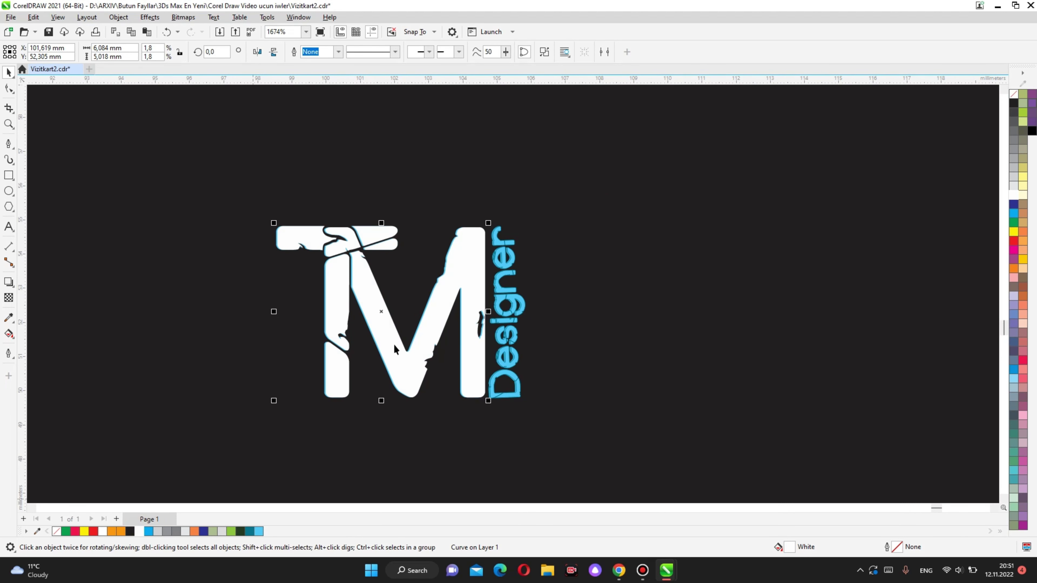
pyautogui.scroll(2, 393, 344)
pyautogui.click(543, 246)
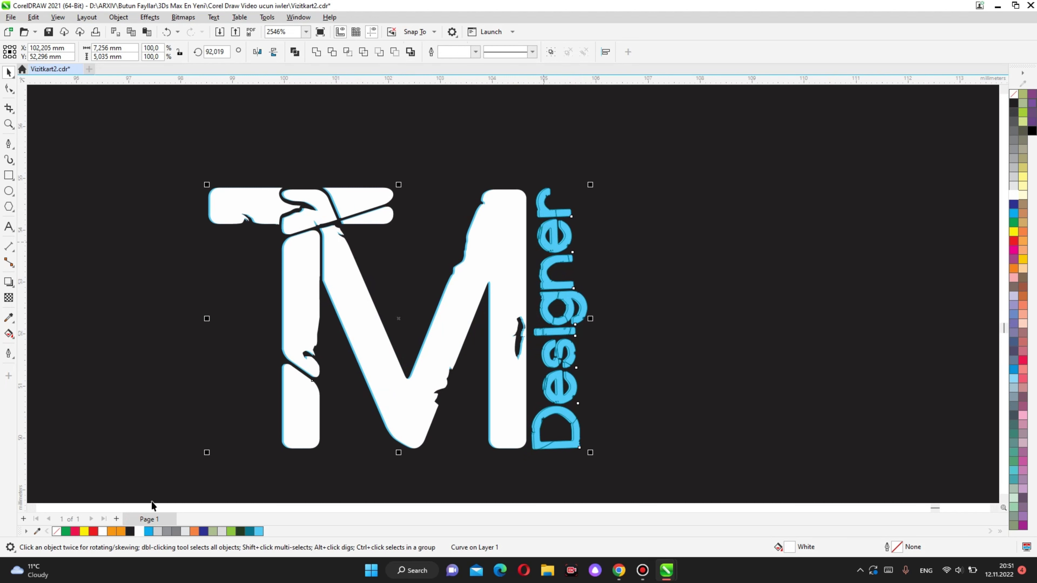
pyautogui.click(140, 531)
pyautogui.scroll(2, 390, 304)
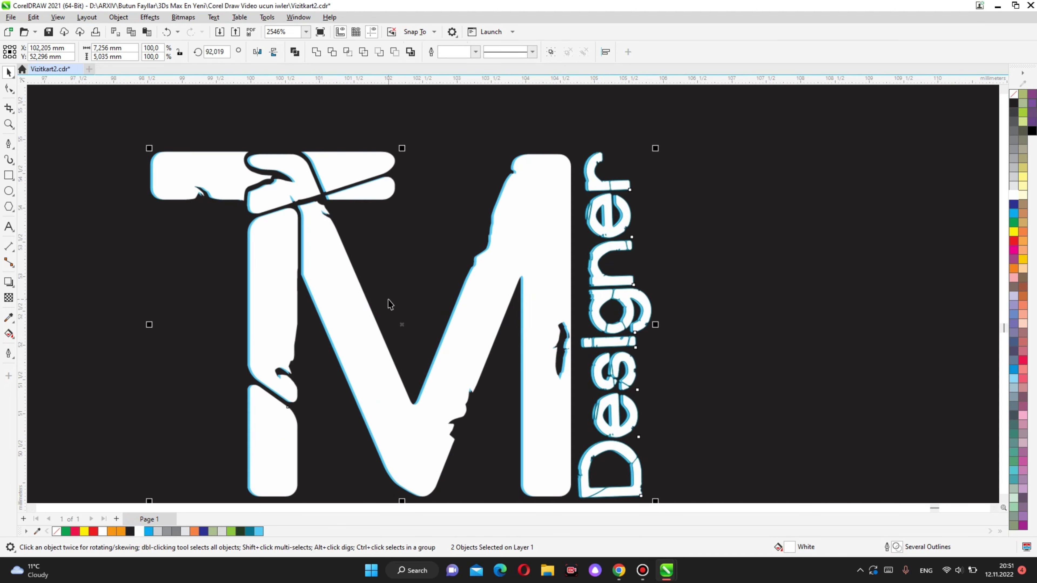
# Place the white logo pieces behind the blue M using Order > Behind.
pyautogui.rightClick(353, 293)
pyautogui.moveTo(379, 353)
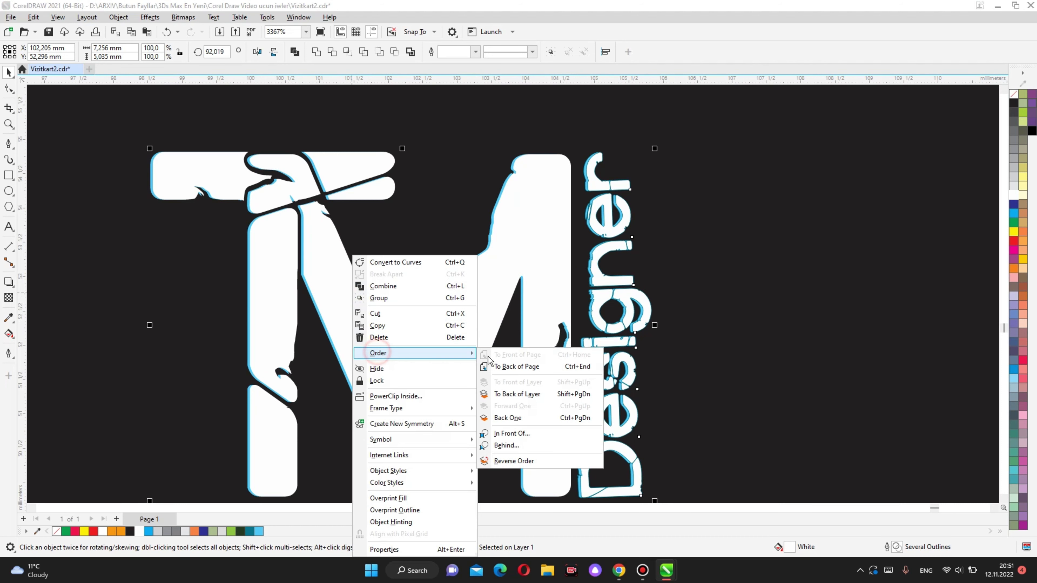
pyautogui.click(508, 445)
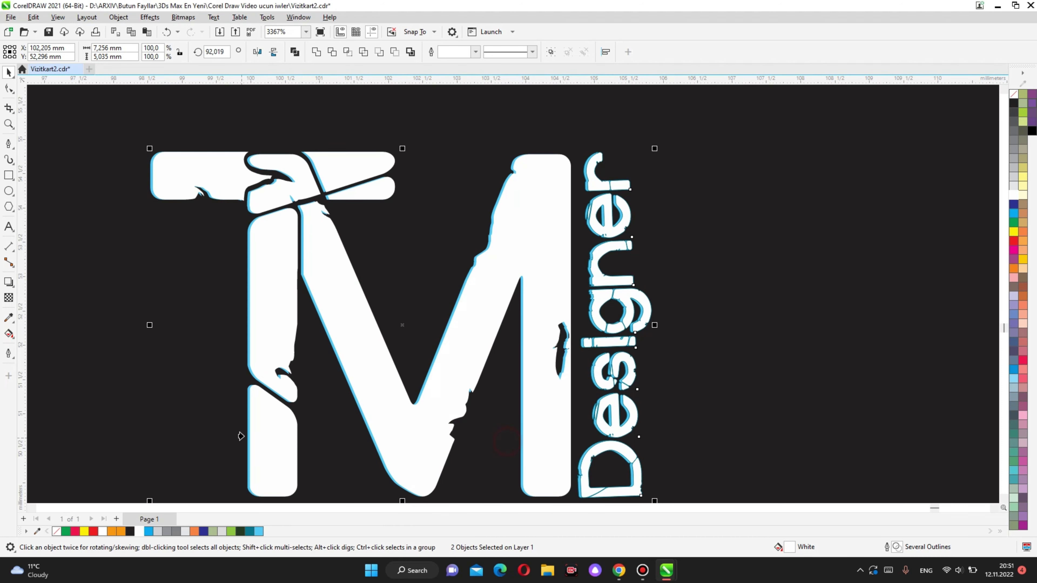
pyautogui.moveTo(624, 468); pyautogui.dragTo(477, 386)
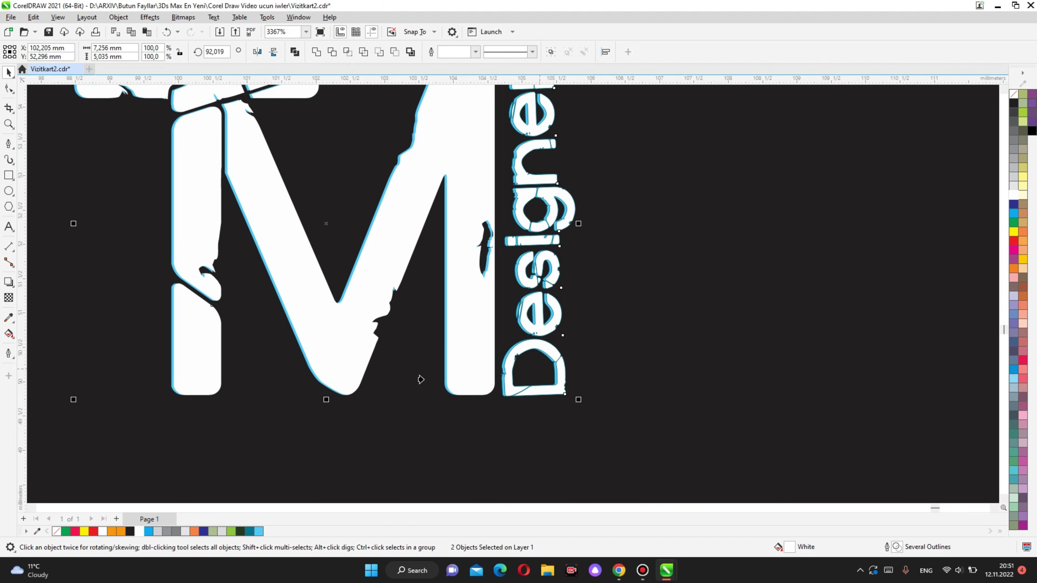
pyautogui.click(439, 369)
pyautogui.scroll(-2, 439, 369)
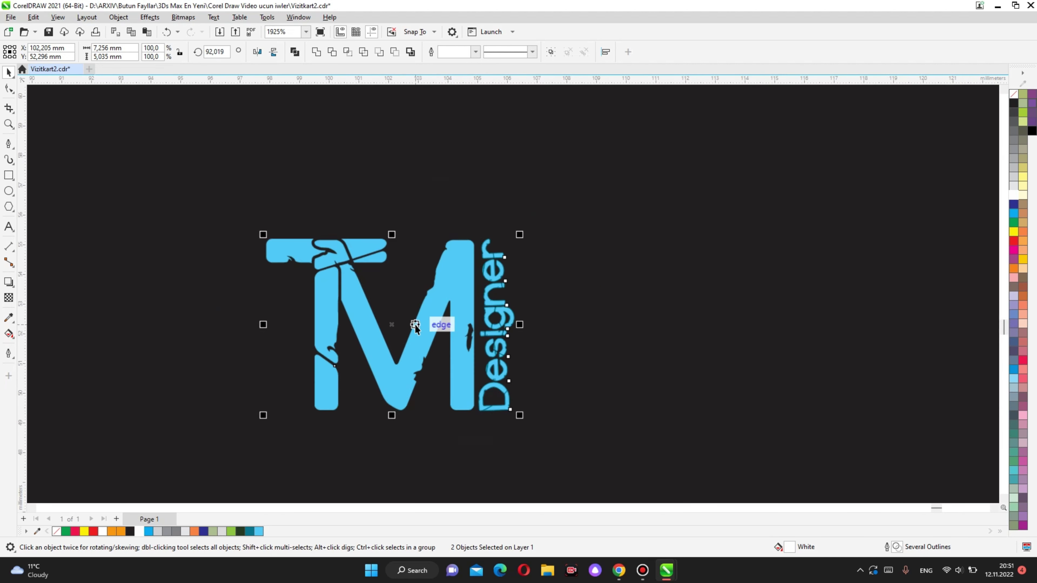
pyautogui.scroll(3, 415, 325)
pyautogui.scroll(-1, 411, 329)
pyautogui.scroll(-1, 410, 329)
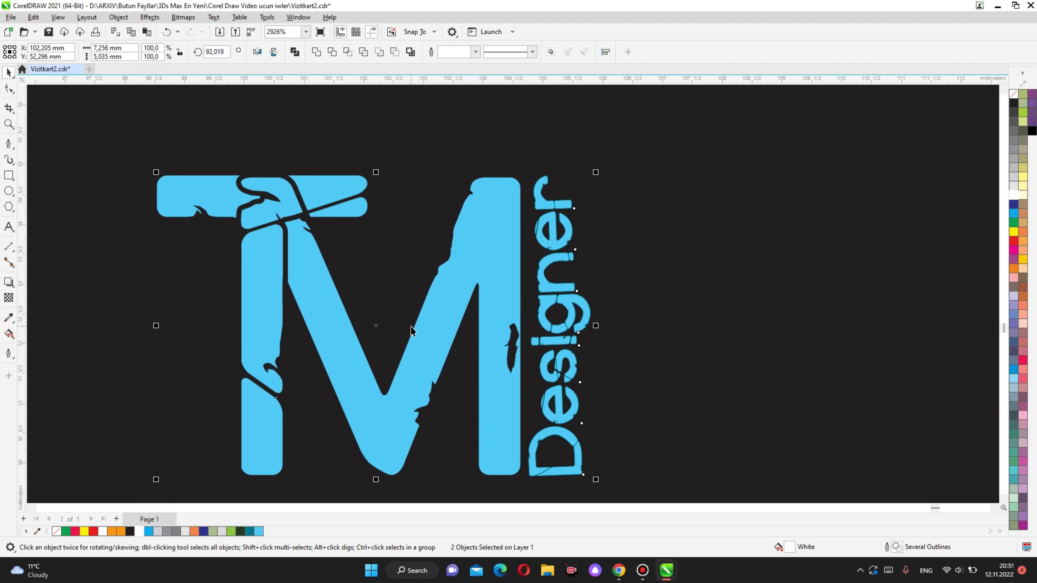
# Nudge the logo parts right and reorder the blue copy against the white one.
pyautogui.press('Right')
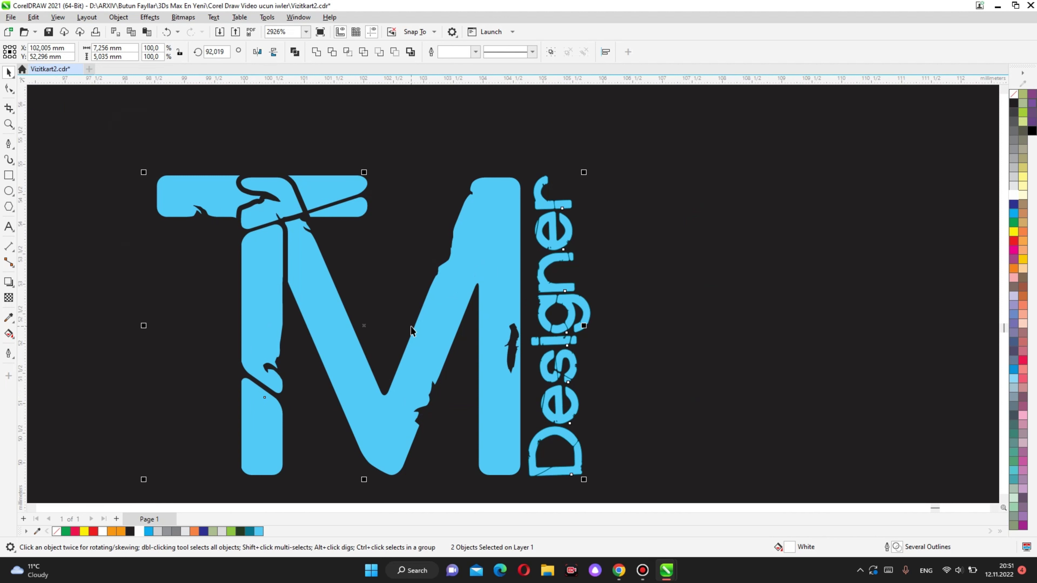
pyautogui.hotkey('ctrl', 'pagedown')
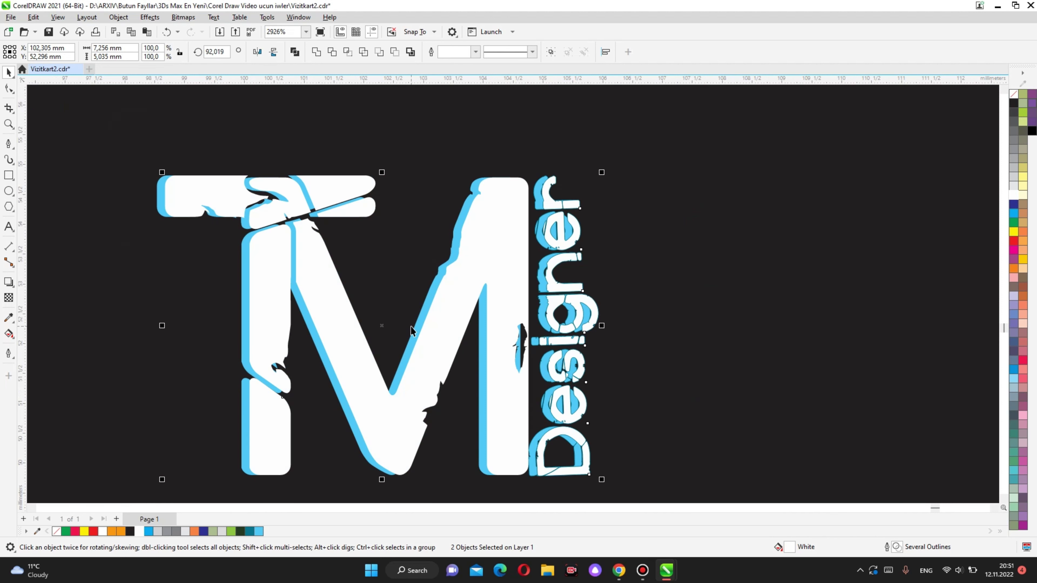
pyautogui.click(313, 271)
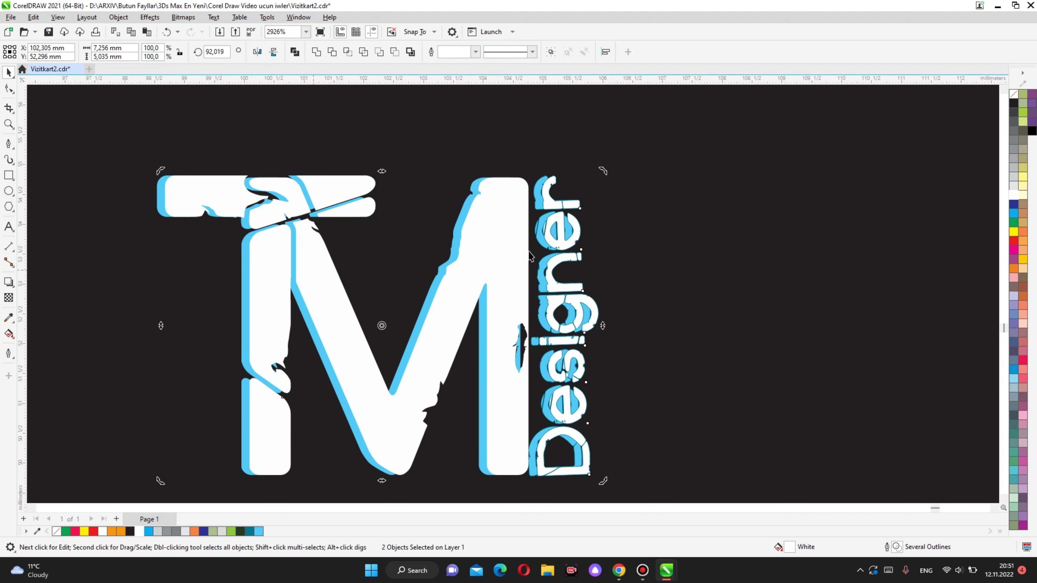
pyautogui.click(501, 237)
pyautogui.click(561, 219)
pyautogui.scroll(-5, 561, 219)
# Stack the blue M and Designer text in front of the white copy.
pyautogui.click(884, 204)
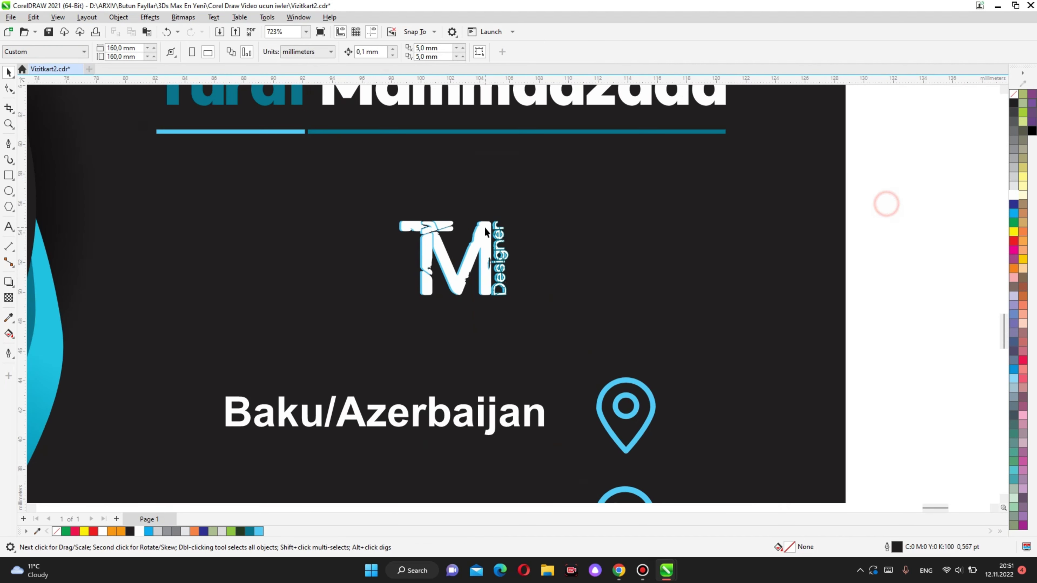
pyautogui.scroll(5, 479, 244)
pyautogui.click(474, 239)
pyautogui.keyDown('shift'); pyautogui.click(547, 232); pyautogui.keyUp('shift')
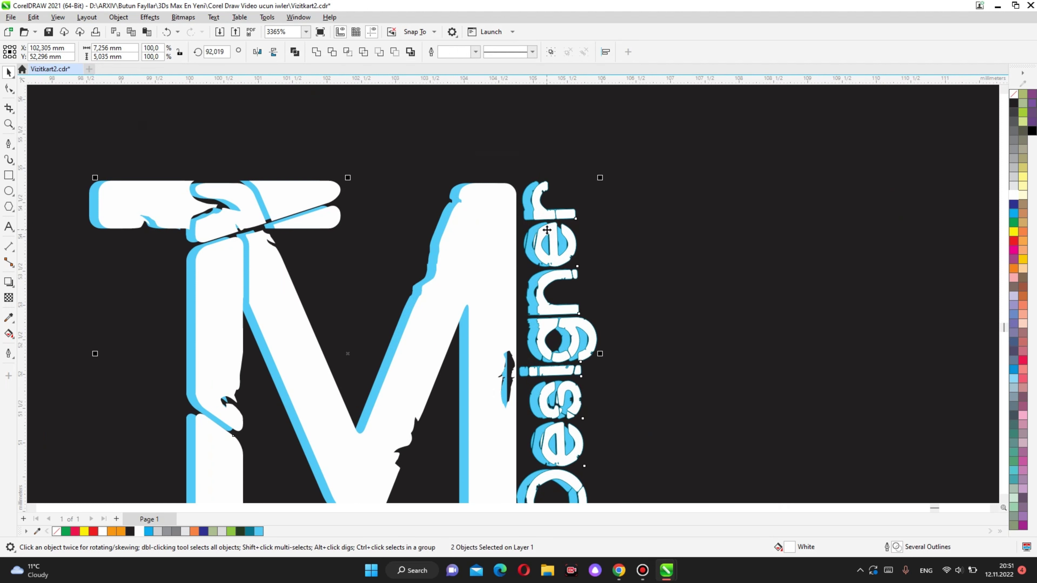
pyautogui.rightClick(547, 231)
pyautogui.moveTo(608, 328)
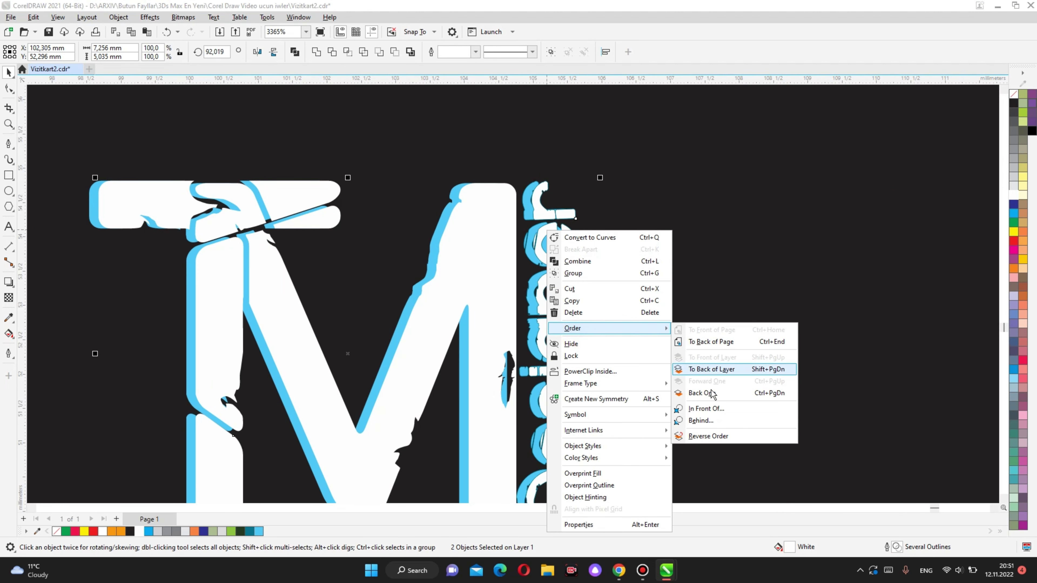
pyautogui.click(696, 421)
pyautogui.click(426, 267)
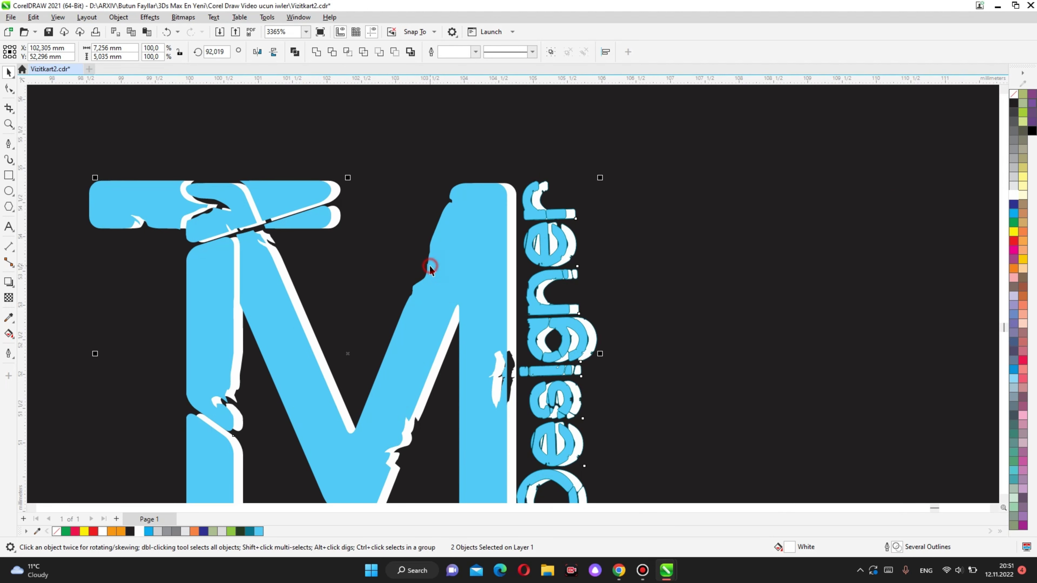
pyautogui.scroll(-2, 429, 265)
pyautogui.scroll(1, 434, 267)
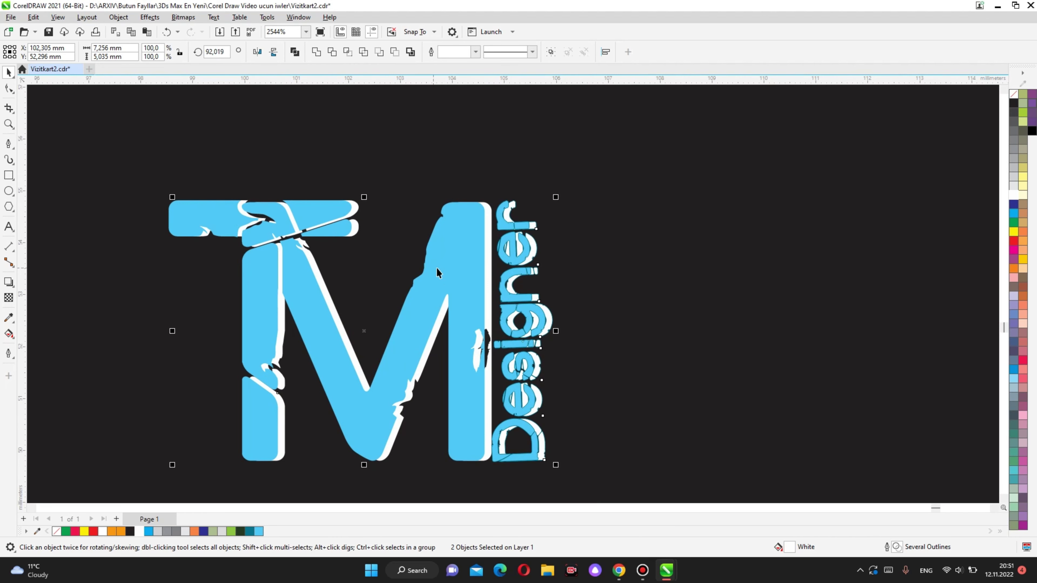
# Nudge the blue logo slightly left to set the shadow offset.
pyautogui.press('Left')
pyautogui.press('Left')
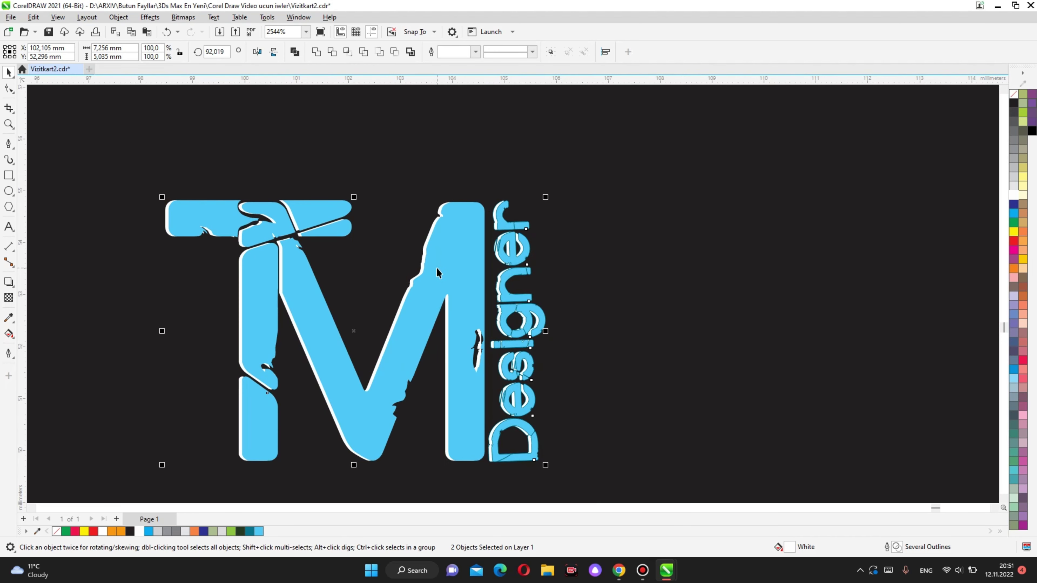
pyautogui.press('Right')
pyautogui.press('Left')
pyautogui.scroll(-1, 437, 268)
pyautogui.scroll(-4, 424, 265)
pyautogui.scroll(-1, 449, 265)
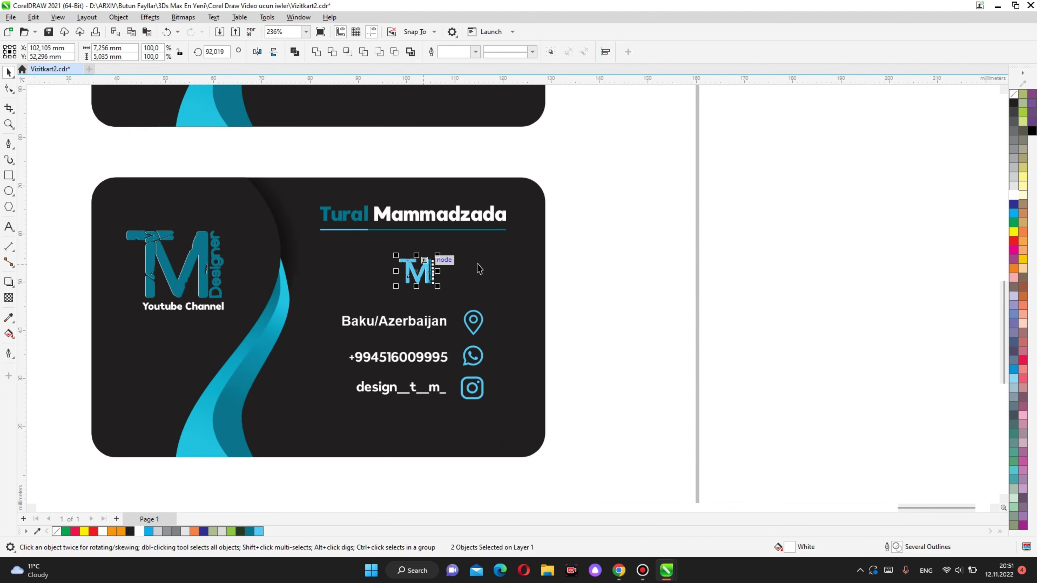
pyautogui.moveTo(580, 246); pyautogui.dragTo(362, 300)
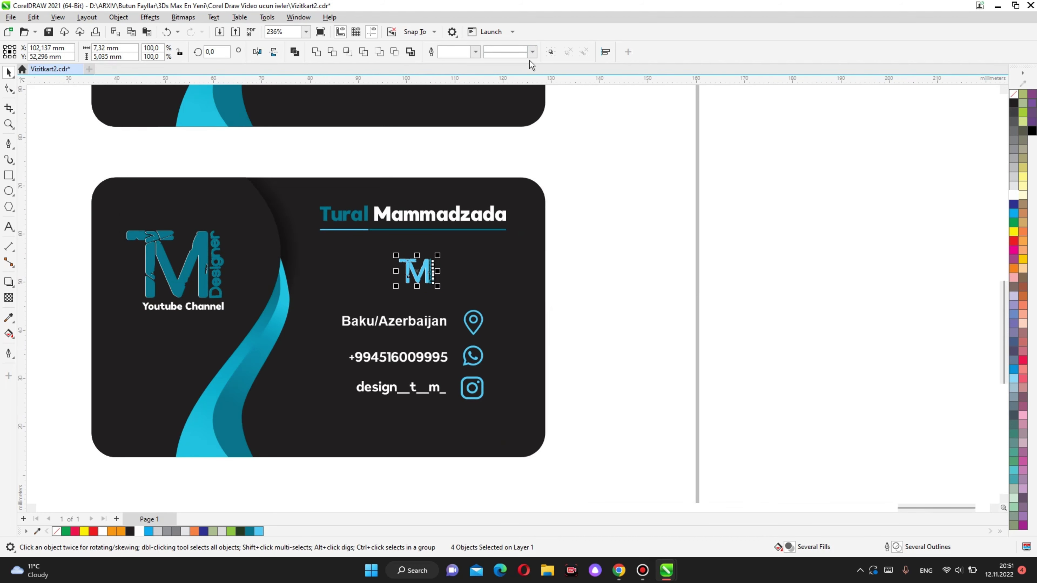
pyautogui.click(639, 220)
pyautogui.scroll(-2, 556, 317)
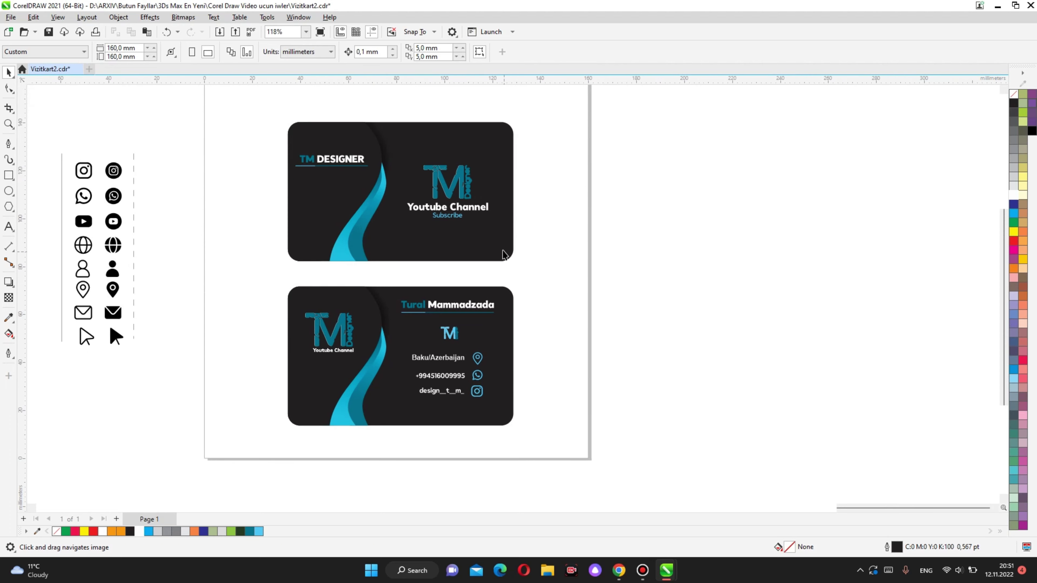
# Move the blue underline beneath Baku/Azerbaijan and shorten it from the left.
pyautogui.scroll(3, 441, 200)
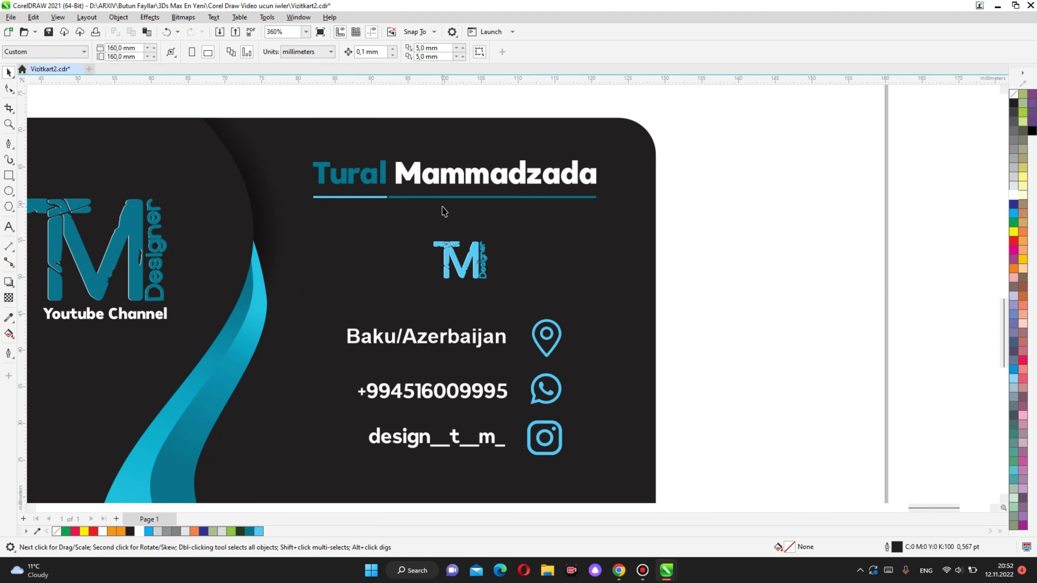
pyautogui.moveTo(442, 201); pyautogui.dragTo(364, 361)
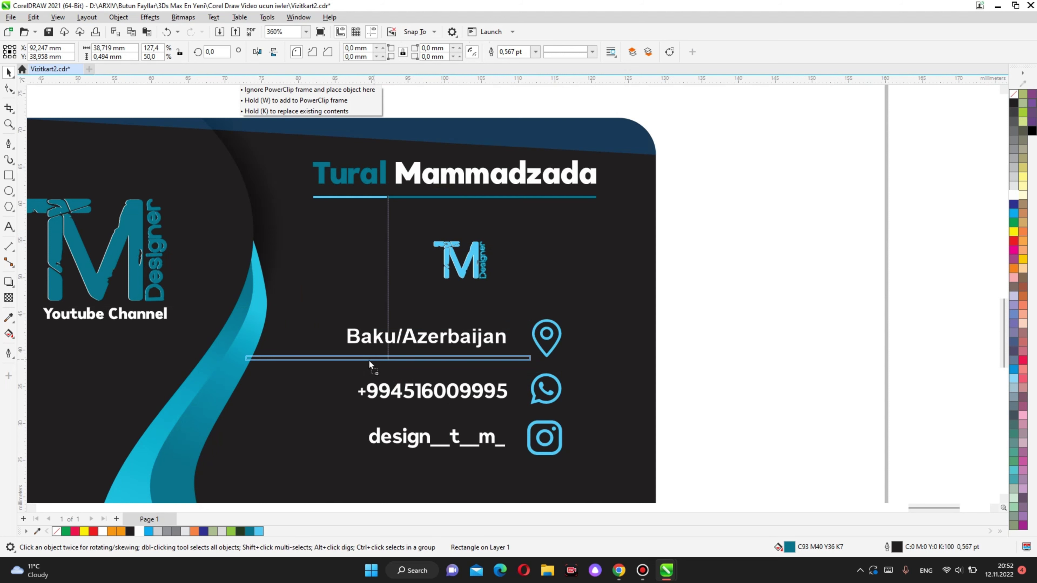
pyautogui.moveTo(364, 361); pyautogui.dragTo(368, 361)
pyautogui.scroll(1, 241, 359)
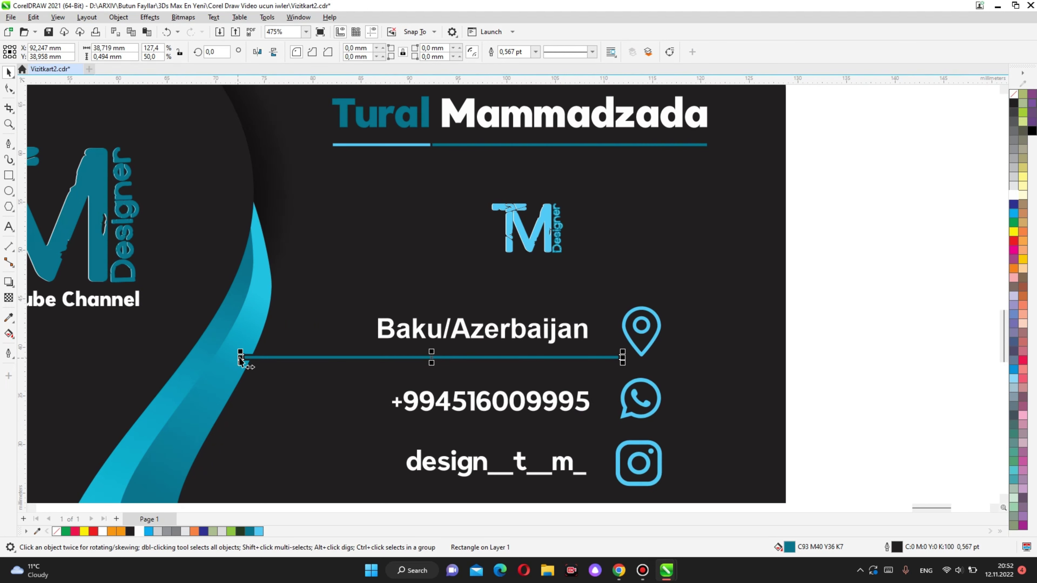
pyautogui.moveTo(241, 360); pyautogui.dragTo(353, 359)
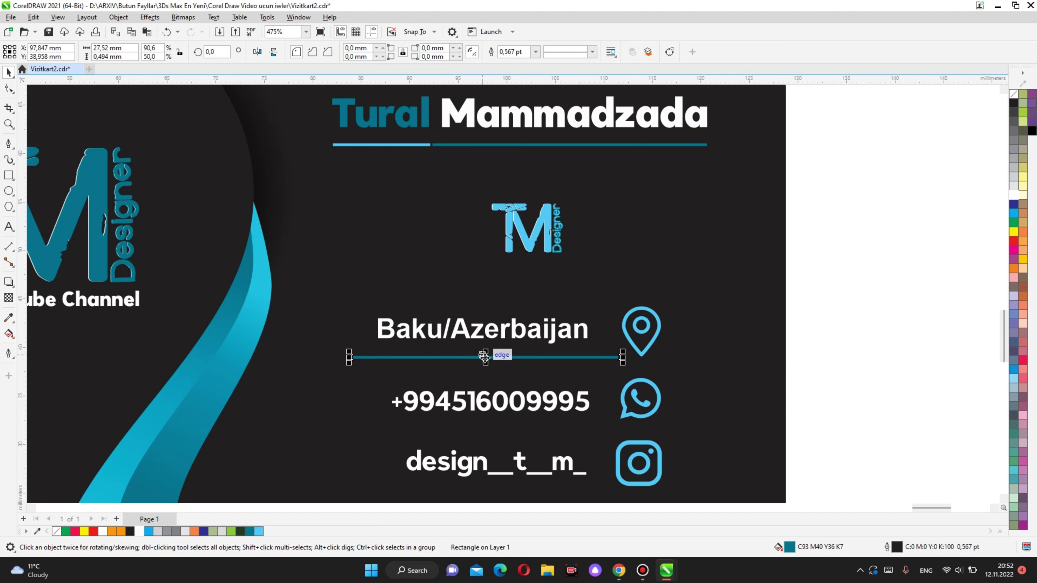
pyautogui.click(484, 359)
pyautogui.moveTo(484, 359); pyautogui.dragTo(486, 347)
# Group the underline with the contact texts.
pyautogui.keyDown('shift'); pyautogui.click(496, 329); pyautogui.keyUp('shift')
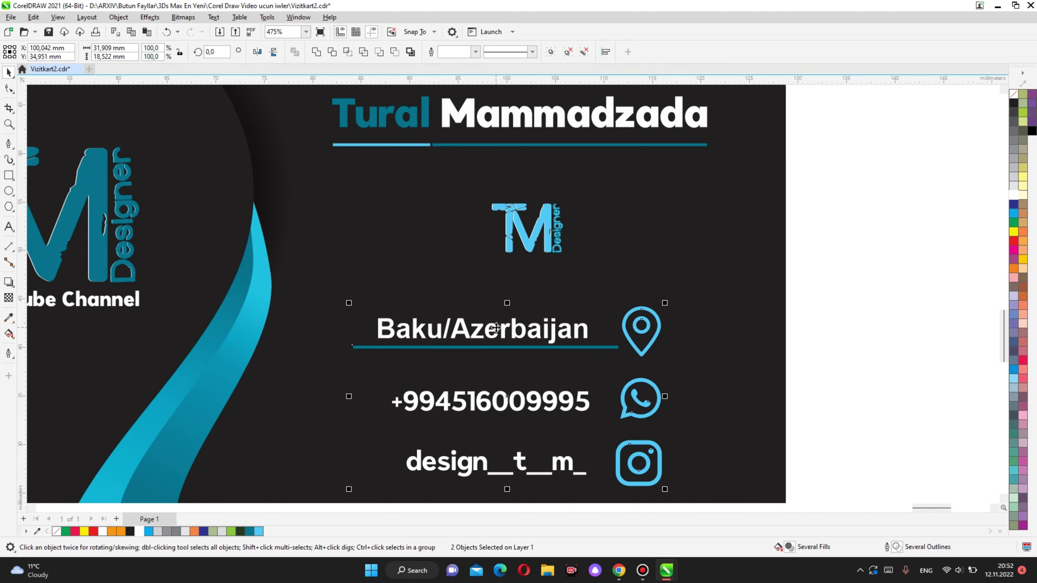
pyautogui.scroll(5, 496, 328)
pyautogui.scroll(-3, 486, 310)
pyautogui.scroll(-1, 530, 322)
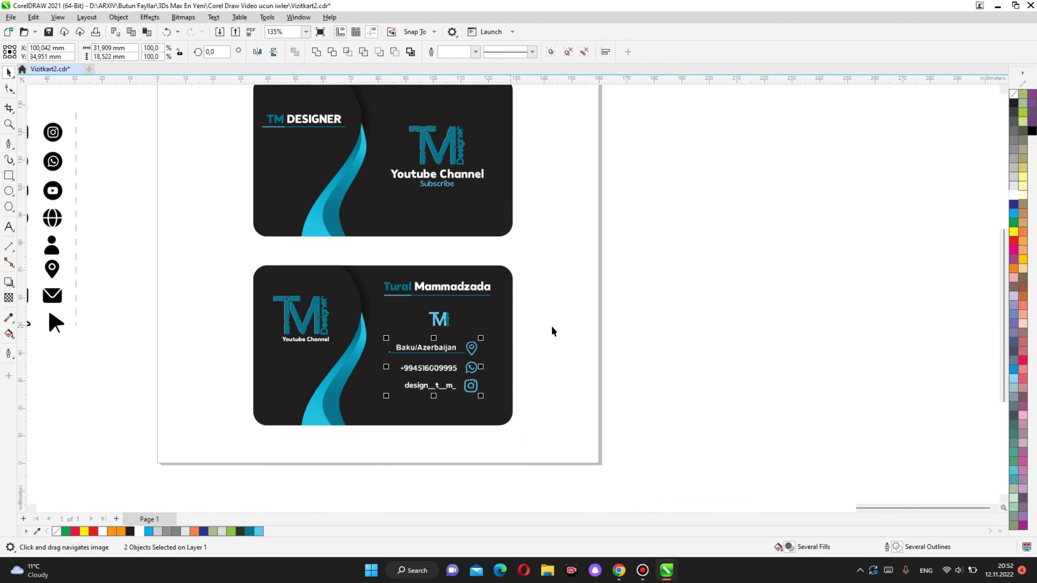
pyautogui.scroll(2, 552, 330)
pyautogui.hotkey('ctrl', 'g')
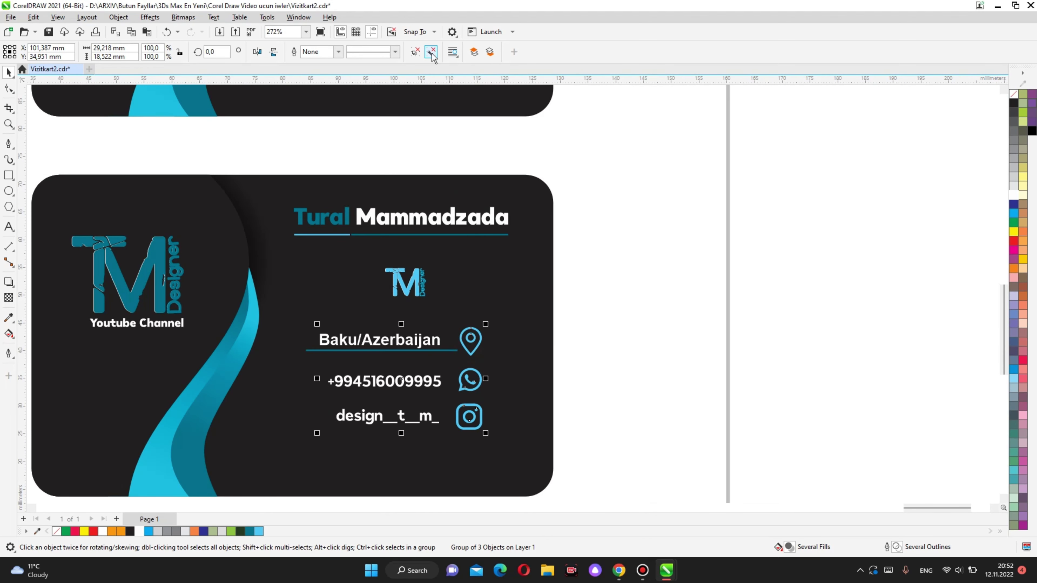
pyautogui.scroll(1, 387, 358)
pyautogui.scroll(1, 382, 352)
# Centre the underline horizontally under the Baku/Azerbaijan text.
pyautogui.keyDown('ctrl'); pyautogui.click(382, 346); pyautogui.keyUp('ctrl')
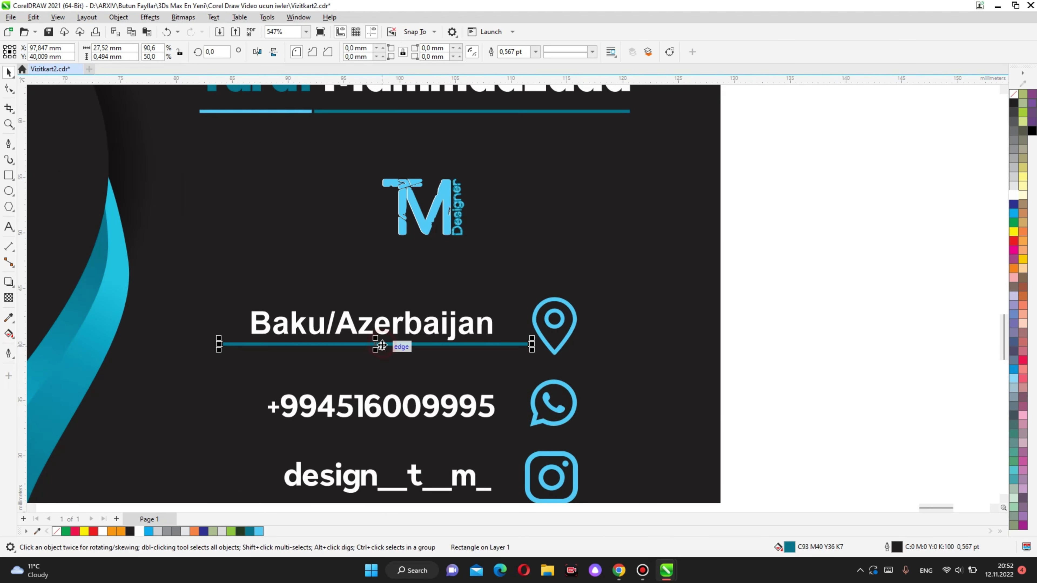
pyautogui.keyDown('shift'); pyautogui.click(389, 325); pyautogui.keyUp('shift')
pyautogui.press('c')
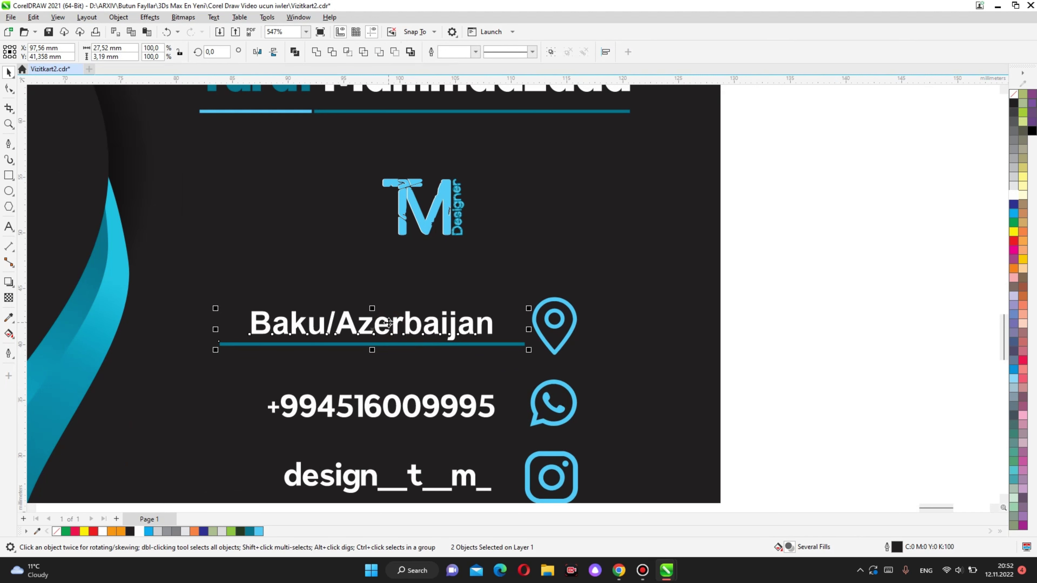
pyautogui.scroll(-1, 399, 325)
# Nudge the Baku/Azerbaijan underline up and trim its right end.
pyautogui.click(736, 241)
pyautogui.scroll(2, 436, 287)
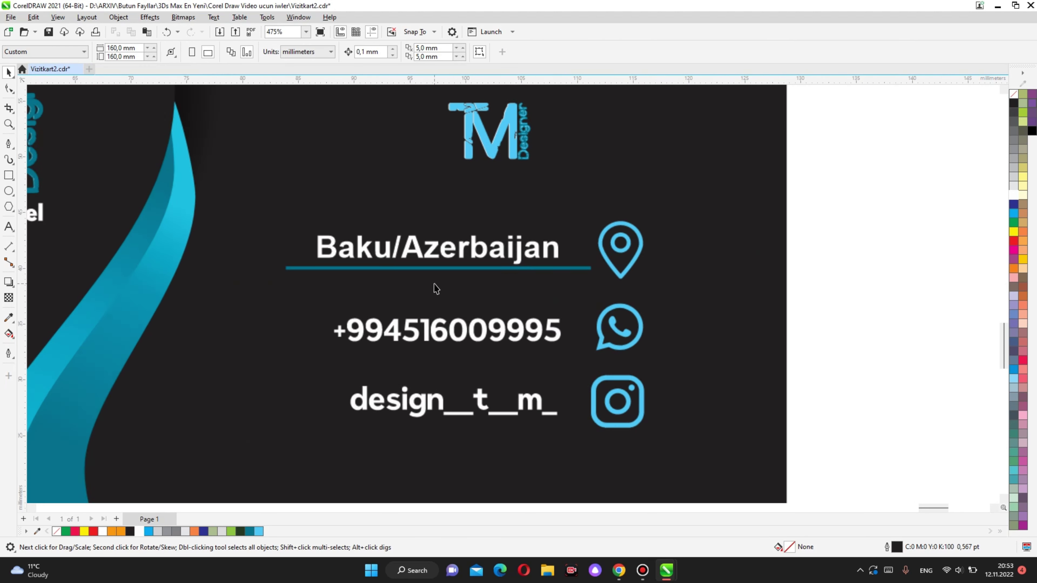
pyautogui.click(442, 268)
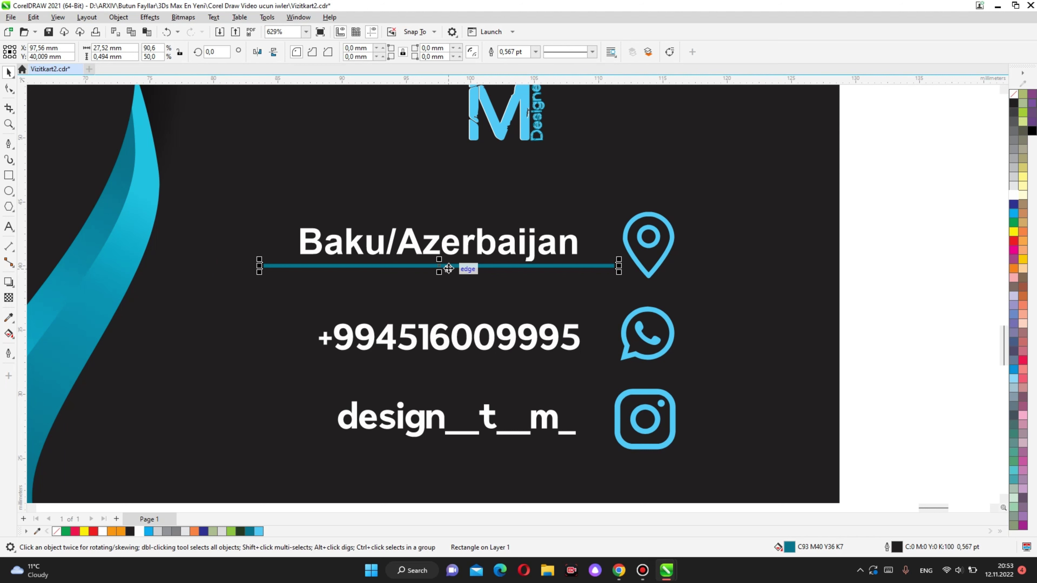
pyautogui.press('Up')
pyautogui.press('Up')
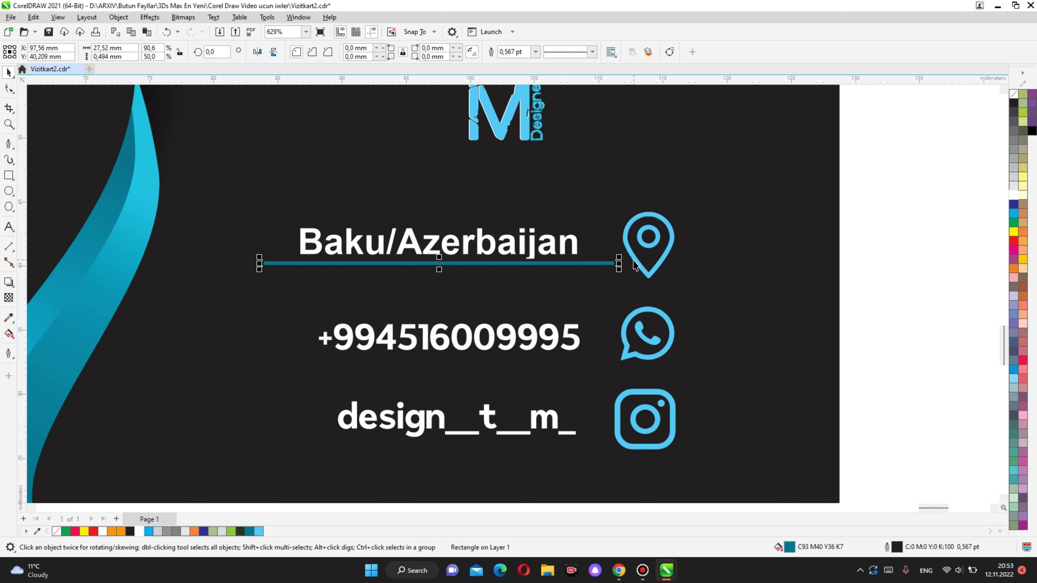
pyautogui.moveTo(642, 263); pyautogui.dragTo(582, 279)
pyautogui.click(831, 238)
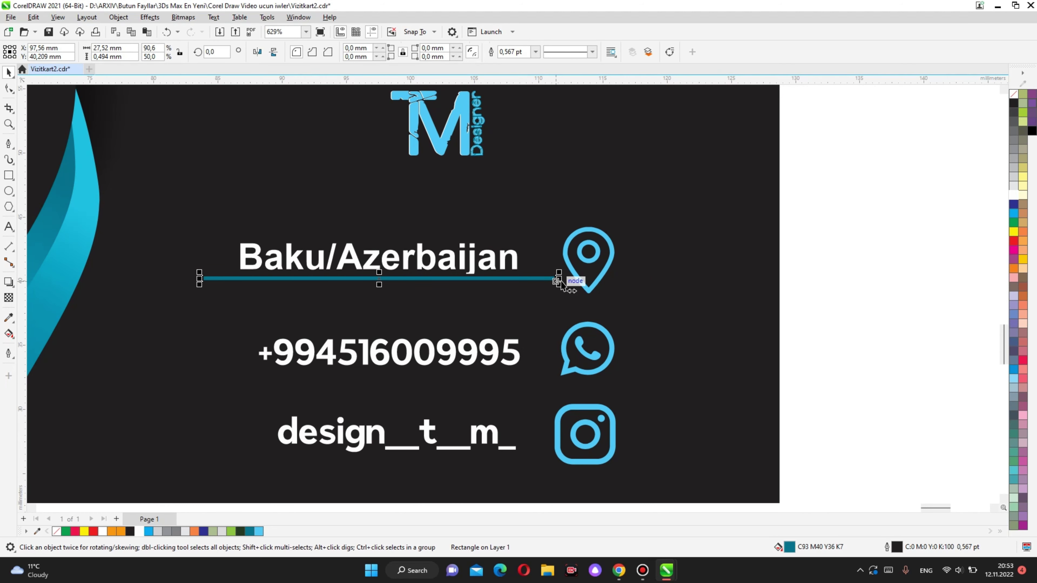
pyautogui.moveTo(547, 280); pyautogui.dragTo(544, 284)
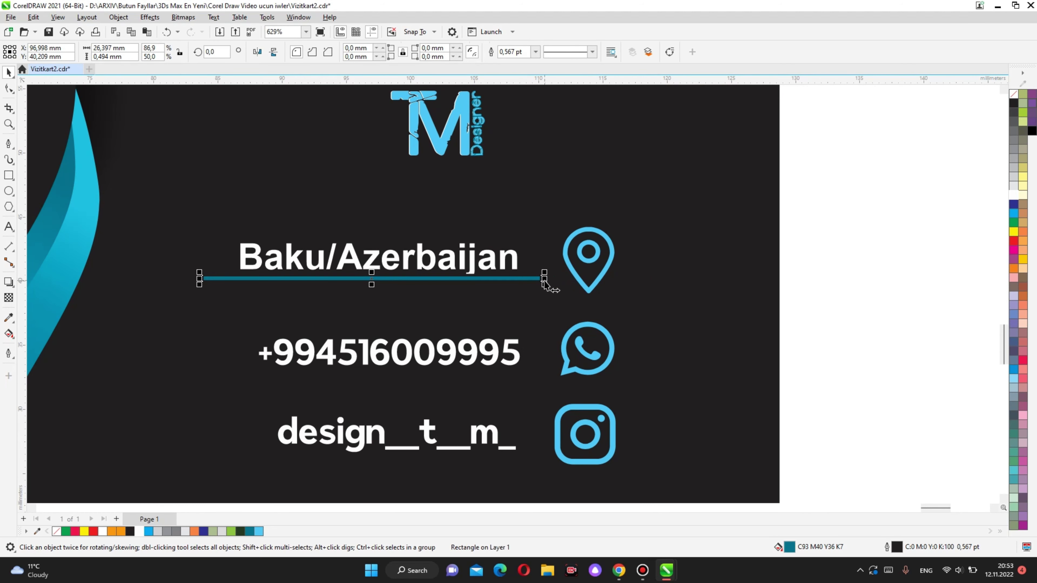
pyautogui.keyDown('shift'); pyautogui.click(464, 262); pyautogui.keyUp('shift')
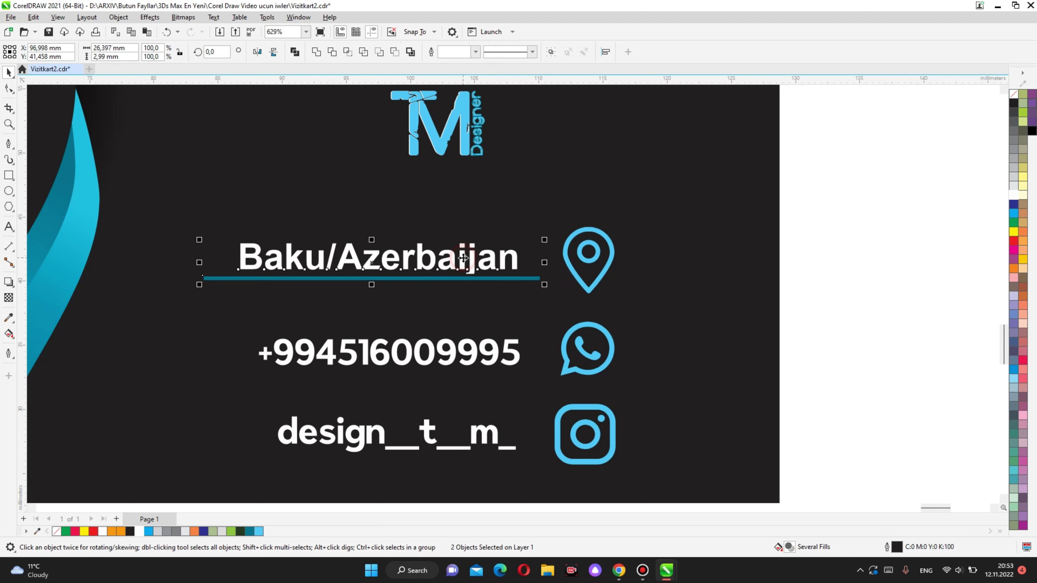
# Trim the underline's left end and check it is centred under the text.
pyautogui.click(823, 254)
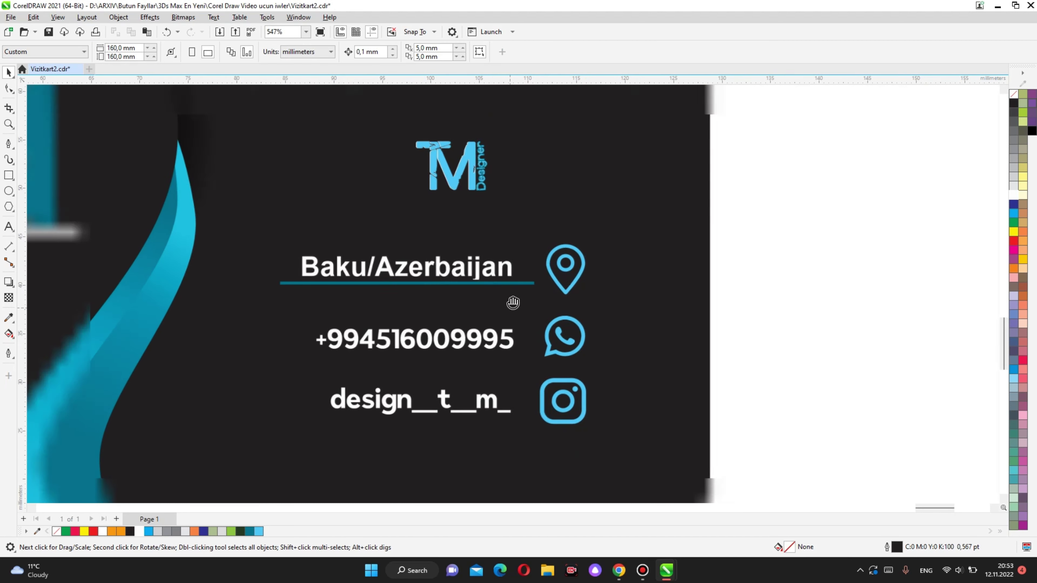
pyautogui.click(514, 268)
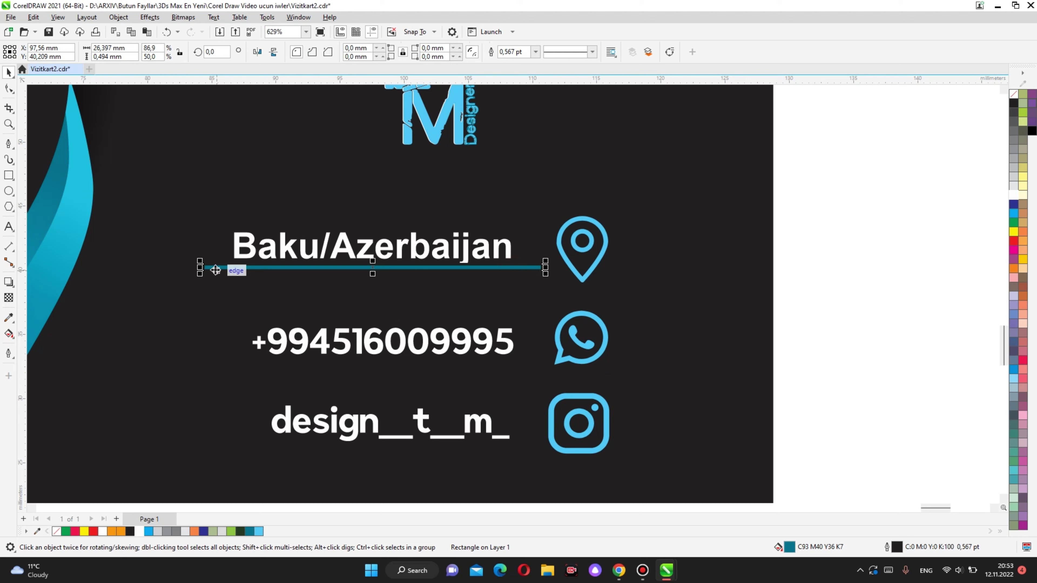
pyautogui.moveTo(200, 268); pyautogui.dragTo(213, 272)
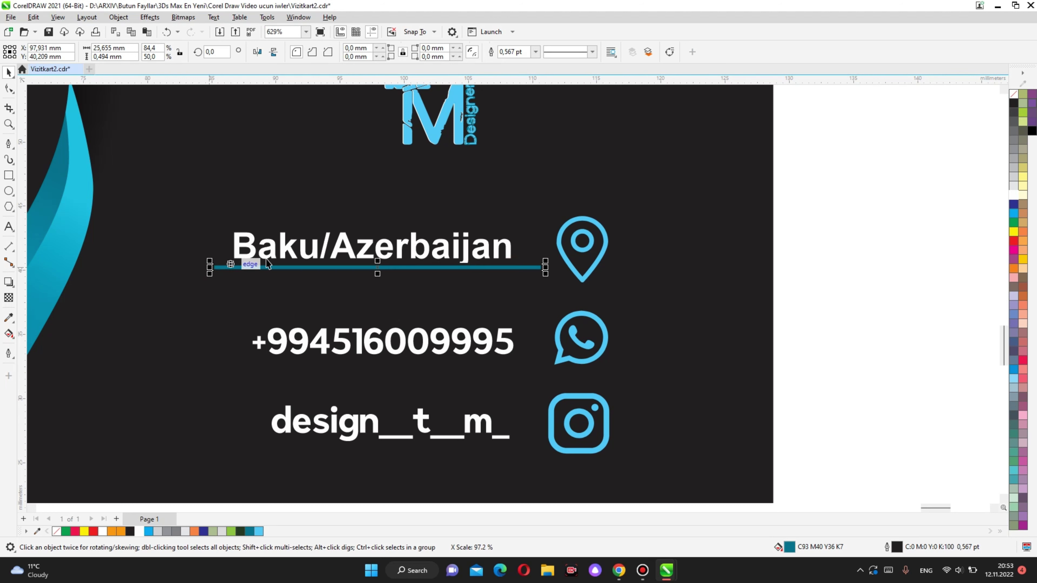
pyautogui.keyDown('shift'); pyautogui.click(282, 248); pyautogui.keyUp('shift')
pyautogui.click(829, 252)
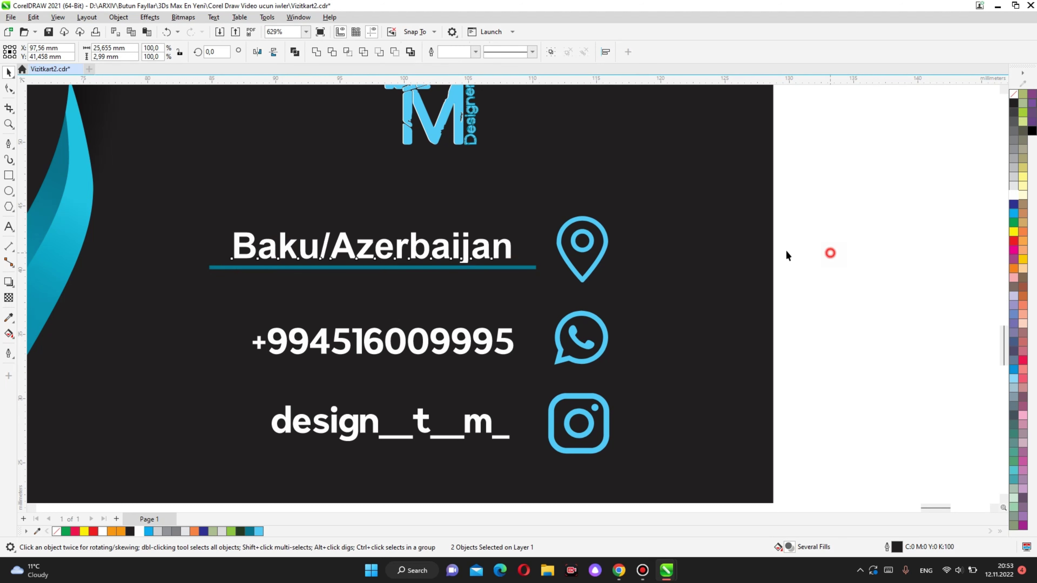
pyautogui.click(469, 269)
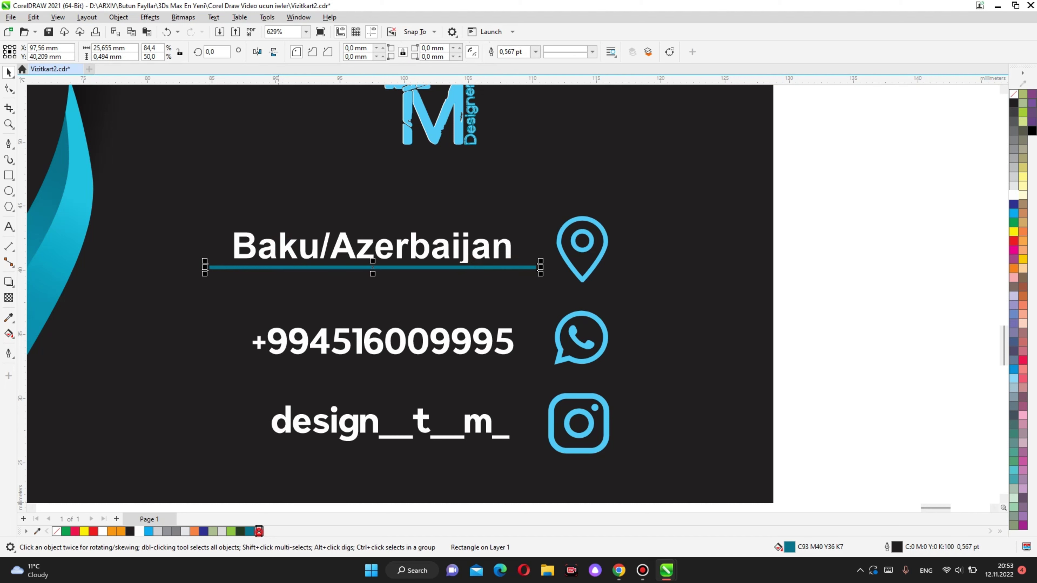
# Make the underline light blue and centre a copy beneath the phone number.
pyautogui.click(258, 531)
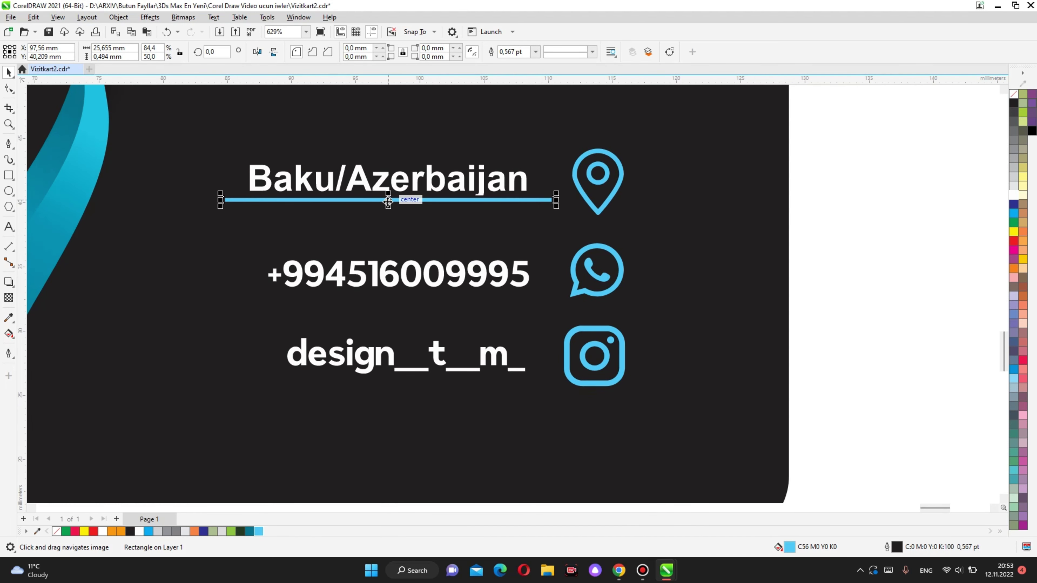
pyautogui.moveTo(388, 200); pyautogui.dragTo(389, 298)
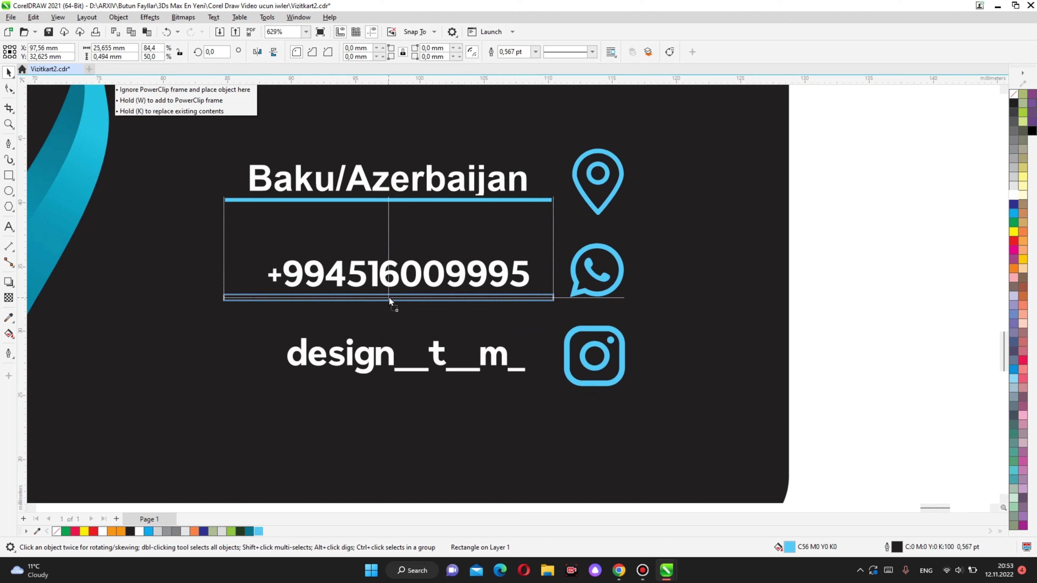
pyautogui.moveTo(389, 298); pyautogui.dragTo(389, 298)
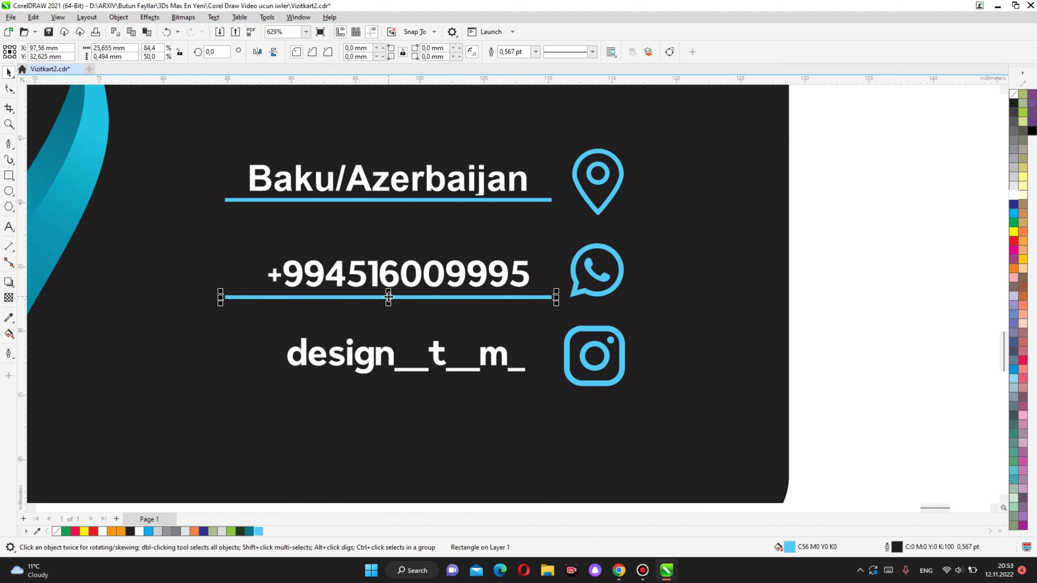
pyautogui.keyDown('shift'); pyautogui.click(468, 276); pyautogui.keyUp('shift')
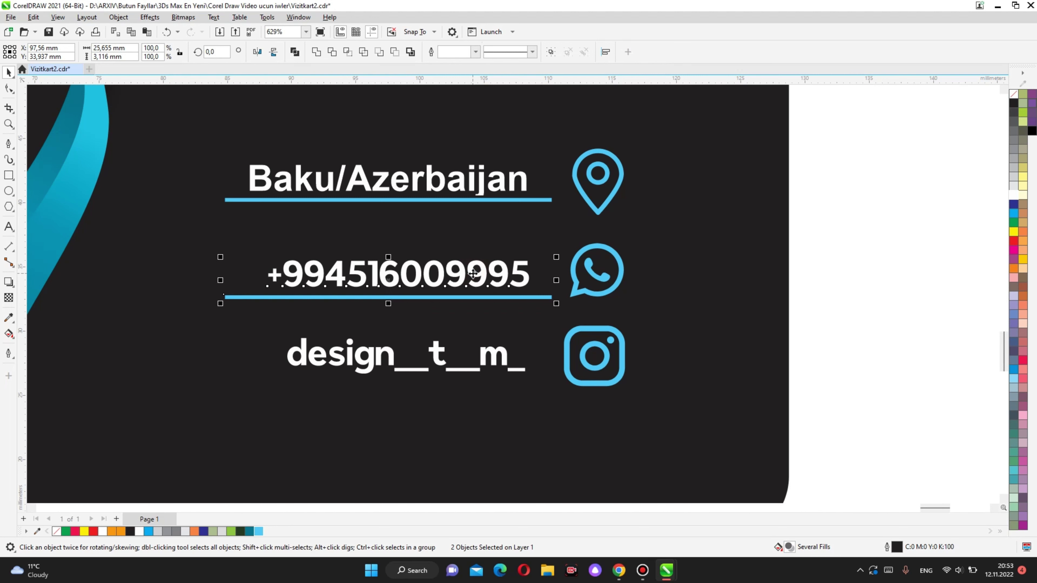
pyautogui.scroll(1, 559, 288)
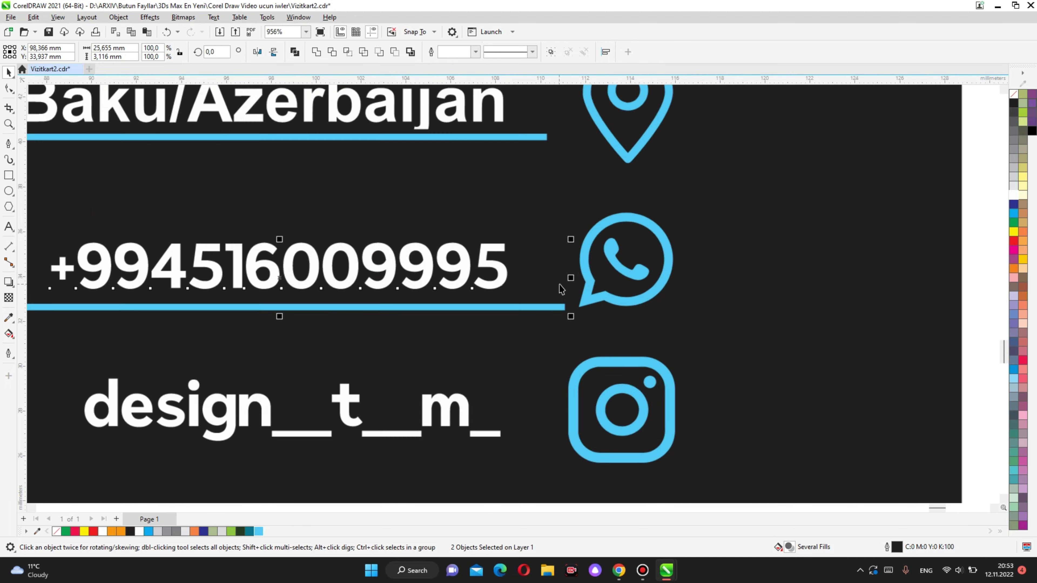
pyautogui.press('e')
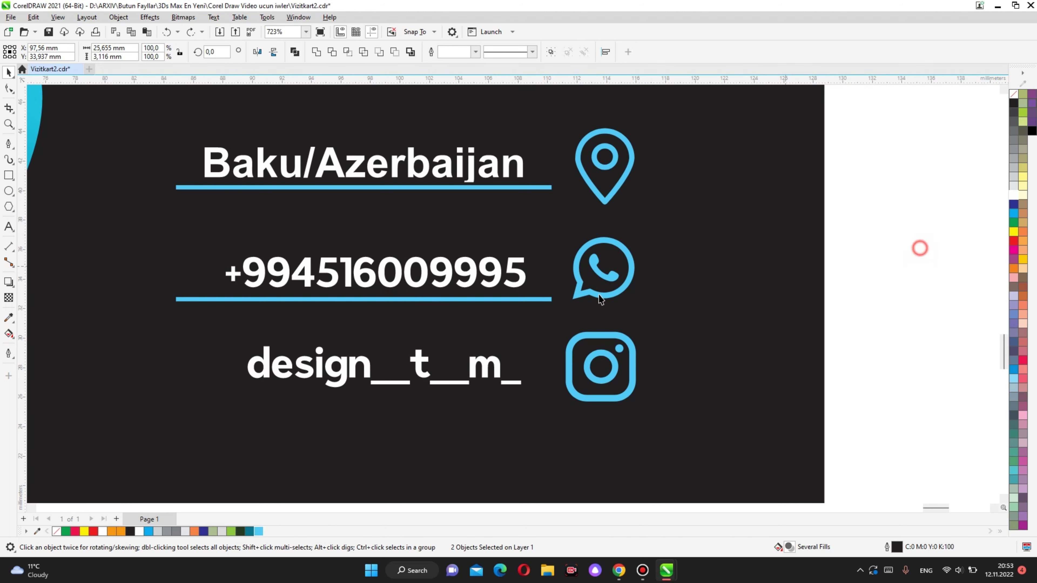
pyautogui.click(921, 246)
# Place another copy of the underline beneath design__t__m_.
pyautogui.moveTo(422, 301); pyautogui.dragTo(422, 401)
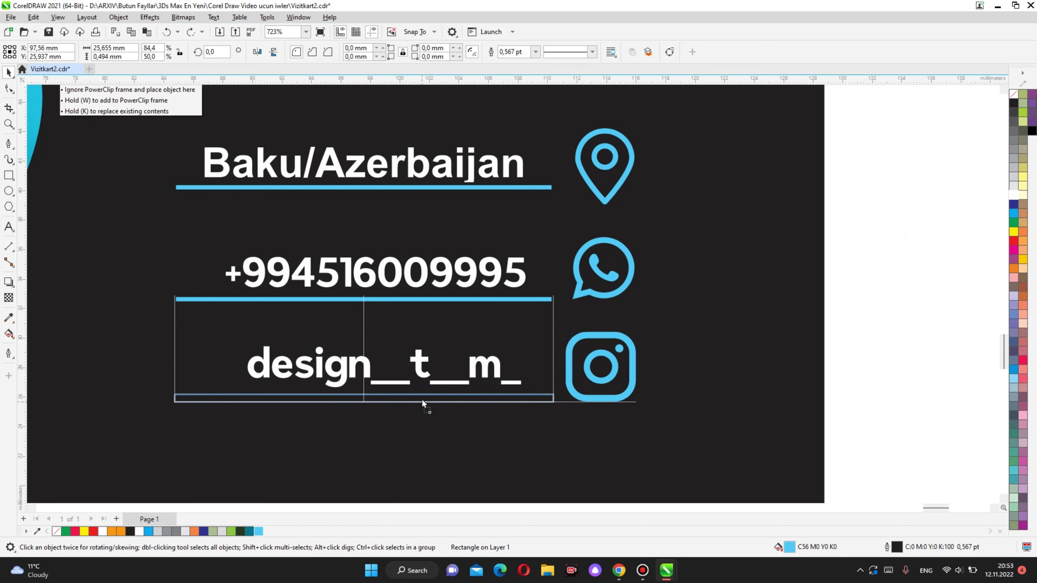
pyautogui.moveTo(422, 400); pyautogui.dragTo(422, 400)
pyautogui.click(940, 263)
pyautogui.scroll(-2, 571, 344)
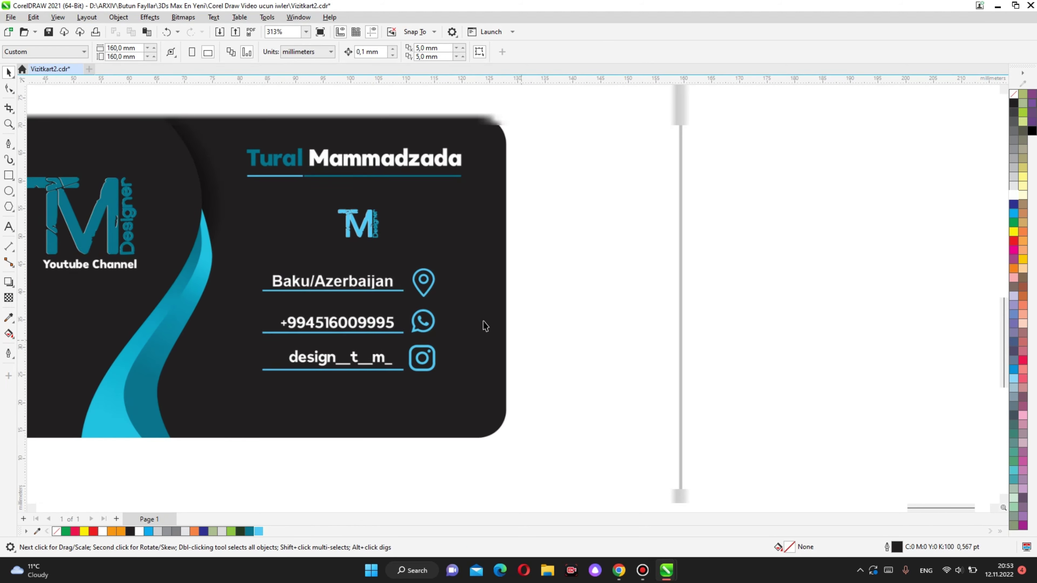
# Colour the three contact icons dark teal and nudge them three steps right.
pyautogui.scroll(2, 486, 319)
pyautogui.moveTo(658, 209)
pyautogui.mouseDown()
pyautogui.moveTo(379, 431)
pyautogui.moveTo(382, 419)
pyautogui.mouseUp()
pyautogui.click(249, 532)
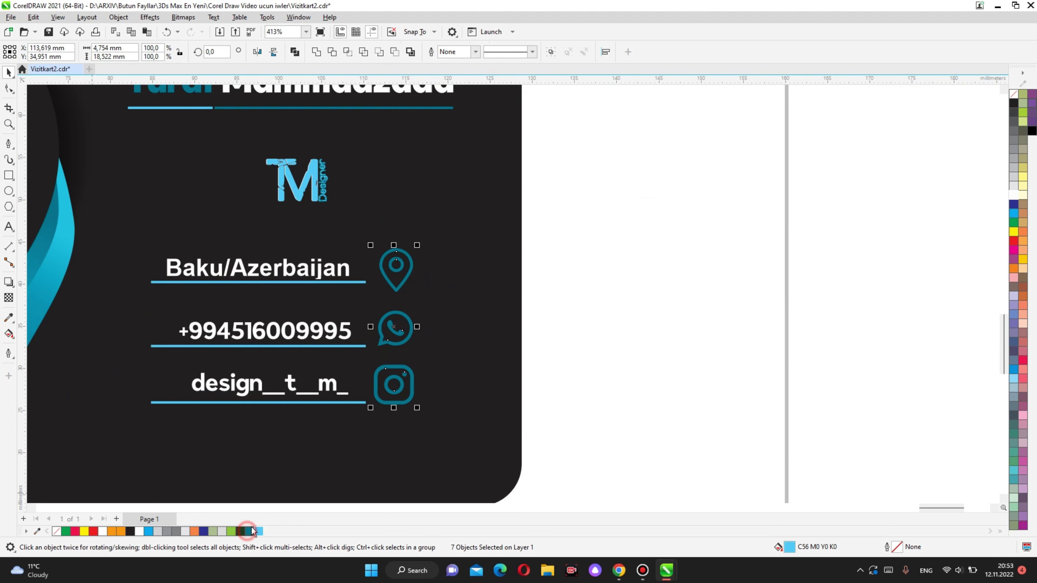
pyautogui.press('Right')
pyautogui.press('Right')
pyautogui.press('Right')
pyautogui.press('Right')
pyautogui.press('Right')
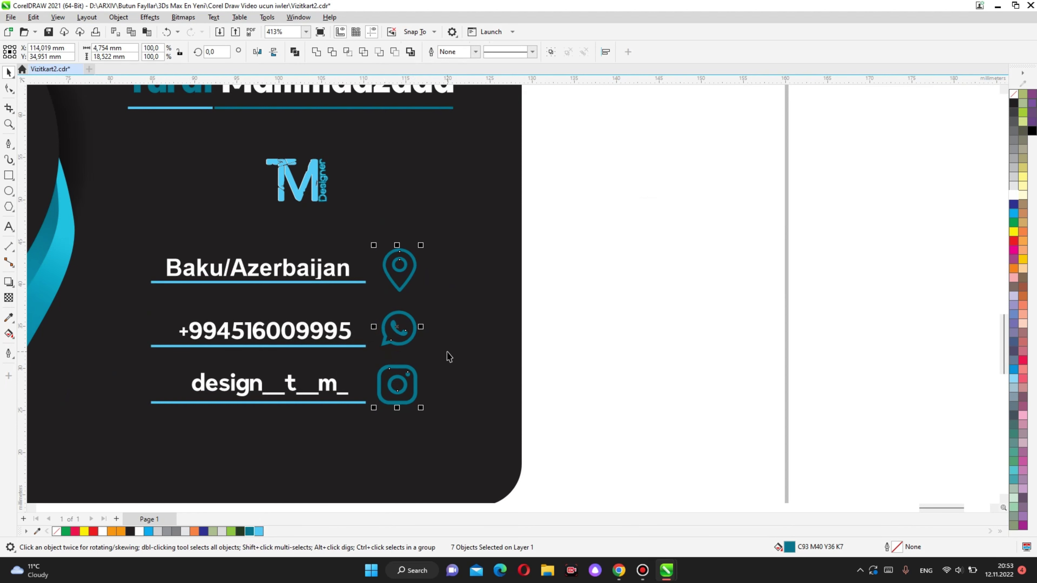
pyautogui.press('Right')
pyautogui.press('Right')
pyautogui.press('Right')
pyautogui.press('Right')
pyautogui.press('Right')
pyautogui.press('Right')
pyautogui.press('Right')
pyautogui.press('Right')
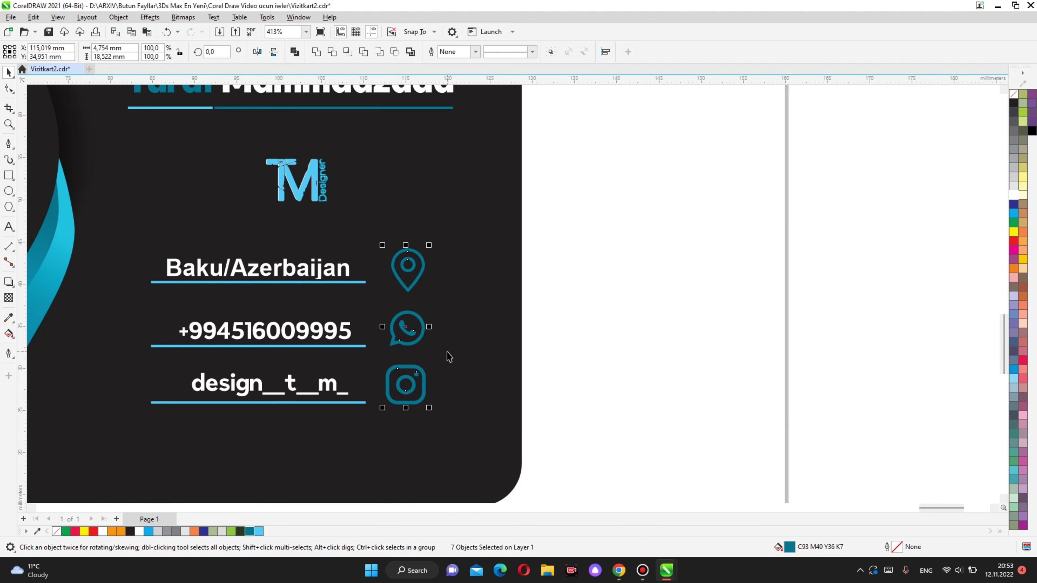
pyautogui.press('Right')
pyautogui.press('Right')
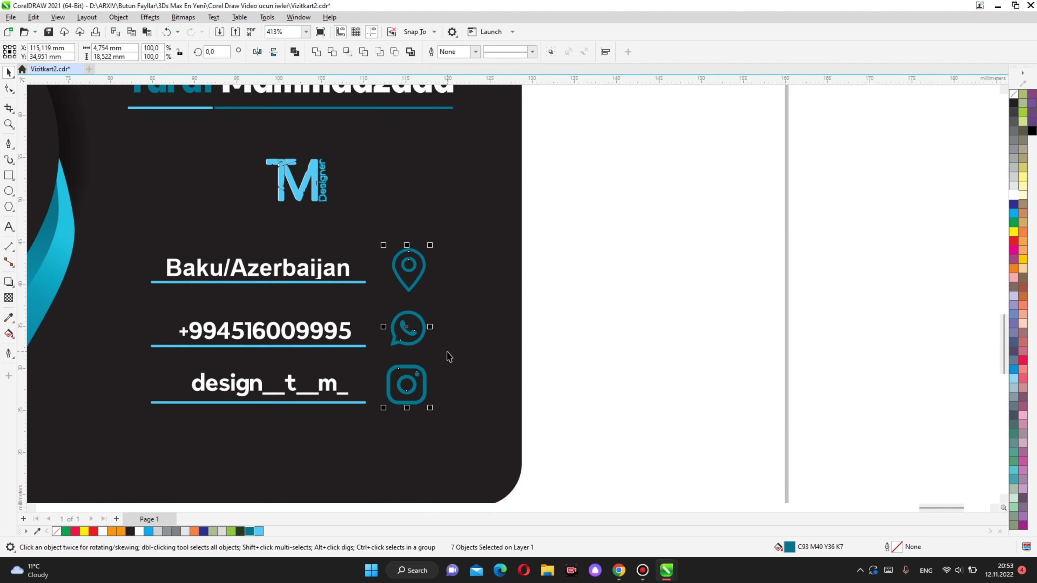
pyautogui.press('Down')
pyautogui.press('Down')
pyautogui.press('Down')
pyautogui.press('Down')
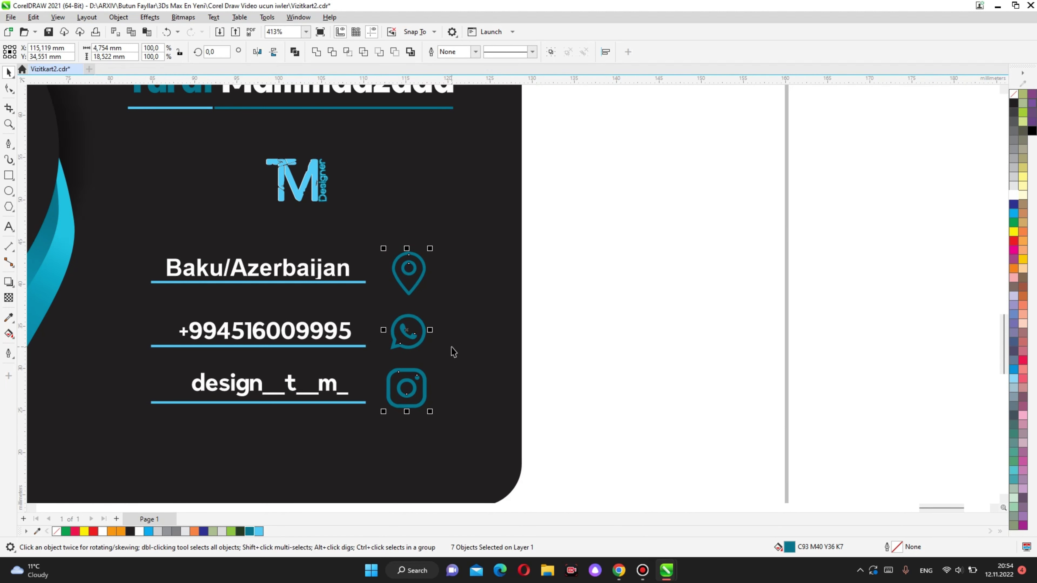
pyautogui.press('Up')
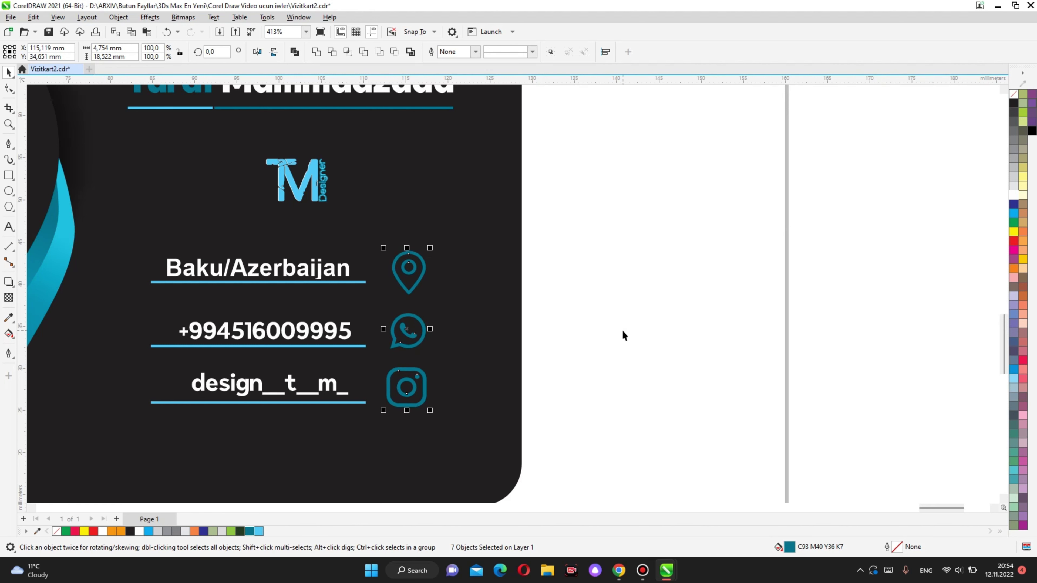
pyautogui.click(623, 335)
pyautogui.scroll(-2, 623, 335)
pyautogui.scroll(-1, 621, 332)
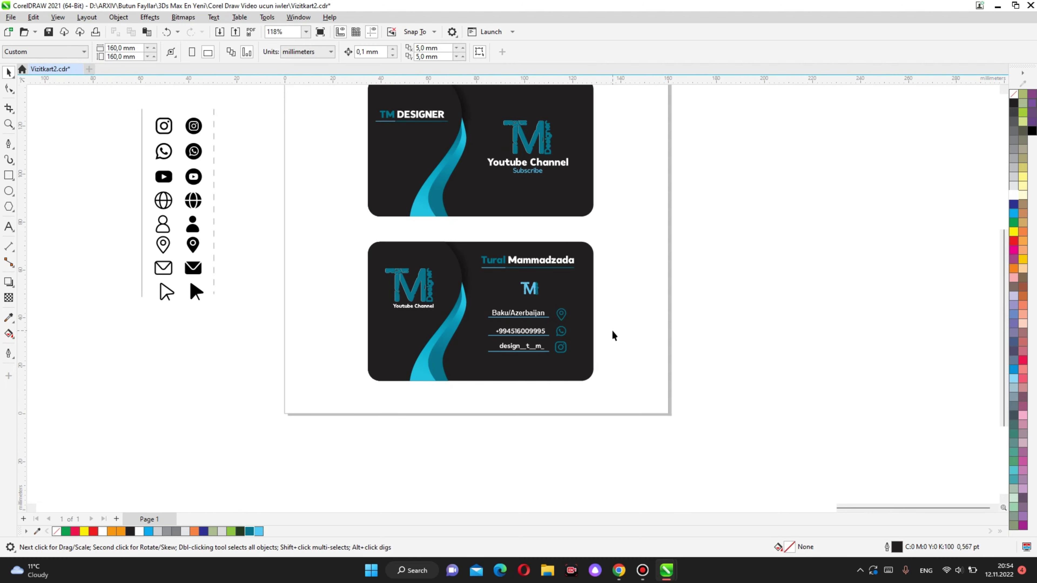